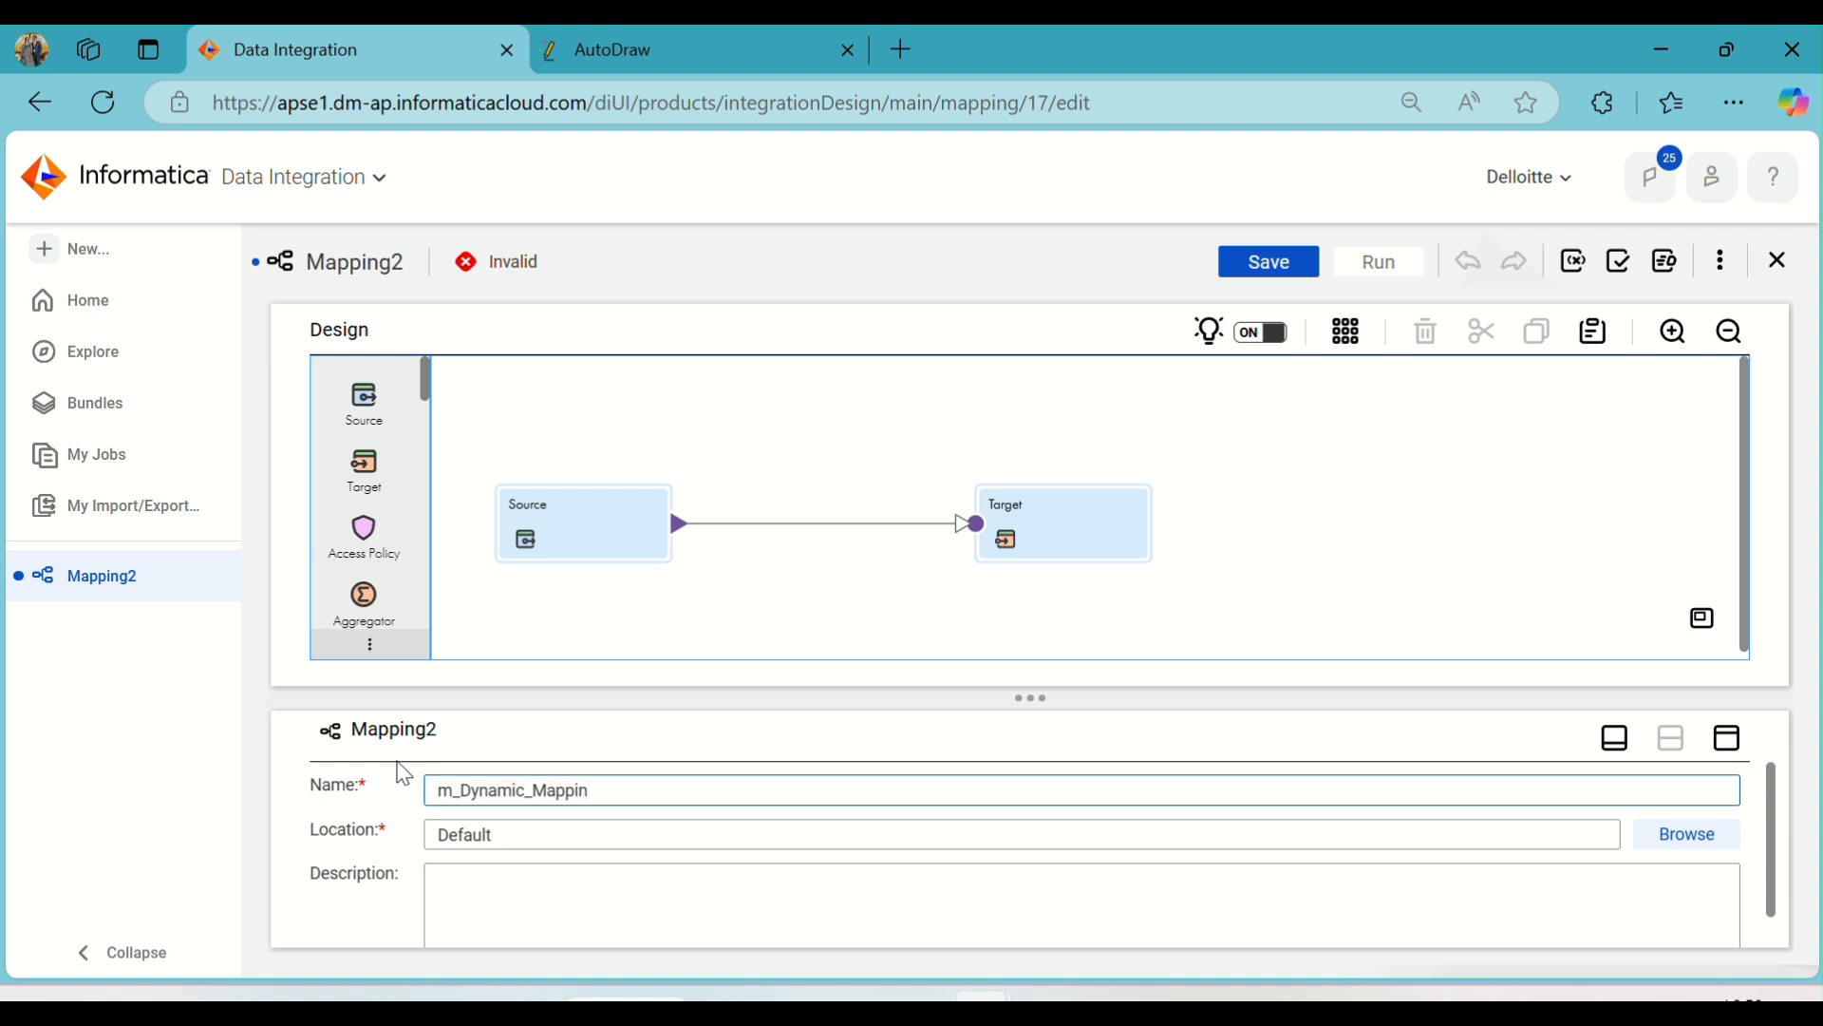
# - Name the mapping m_Dynamic_Mapping_Trans
pyautogui.write('_Mappin_Trans')
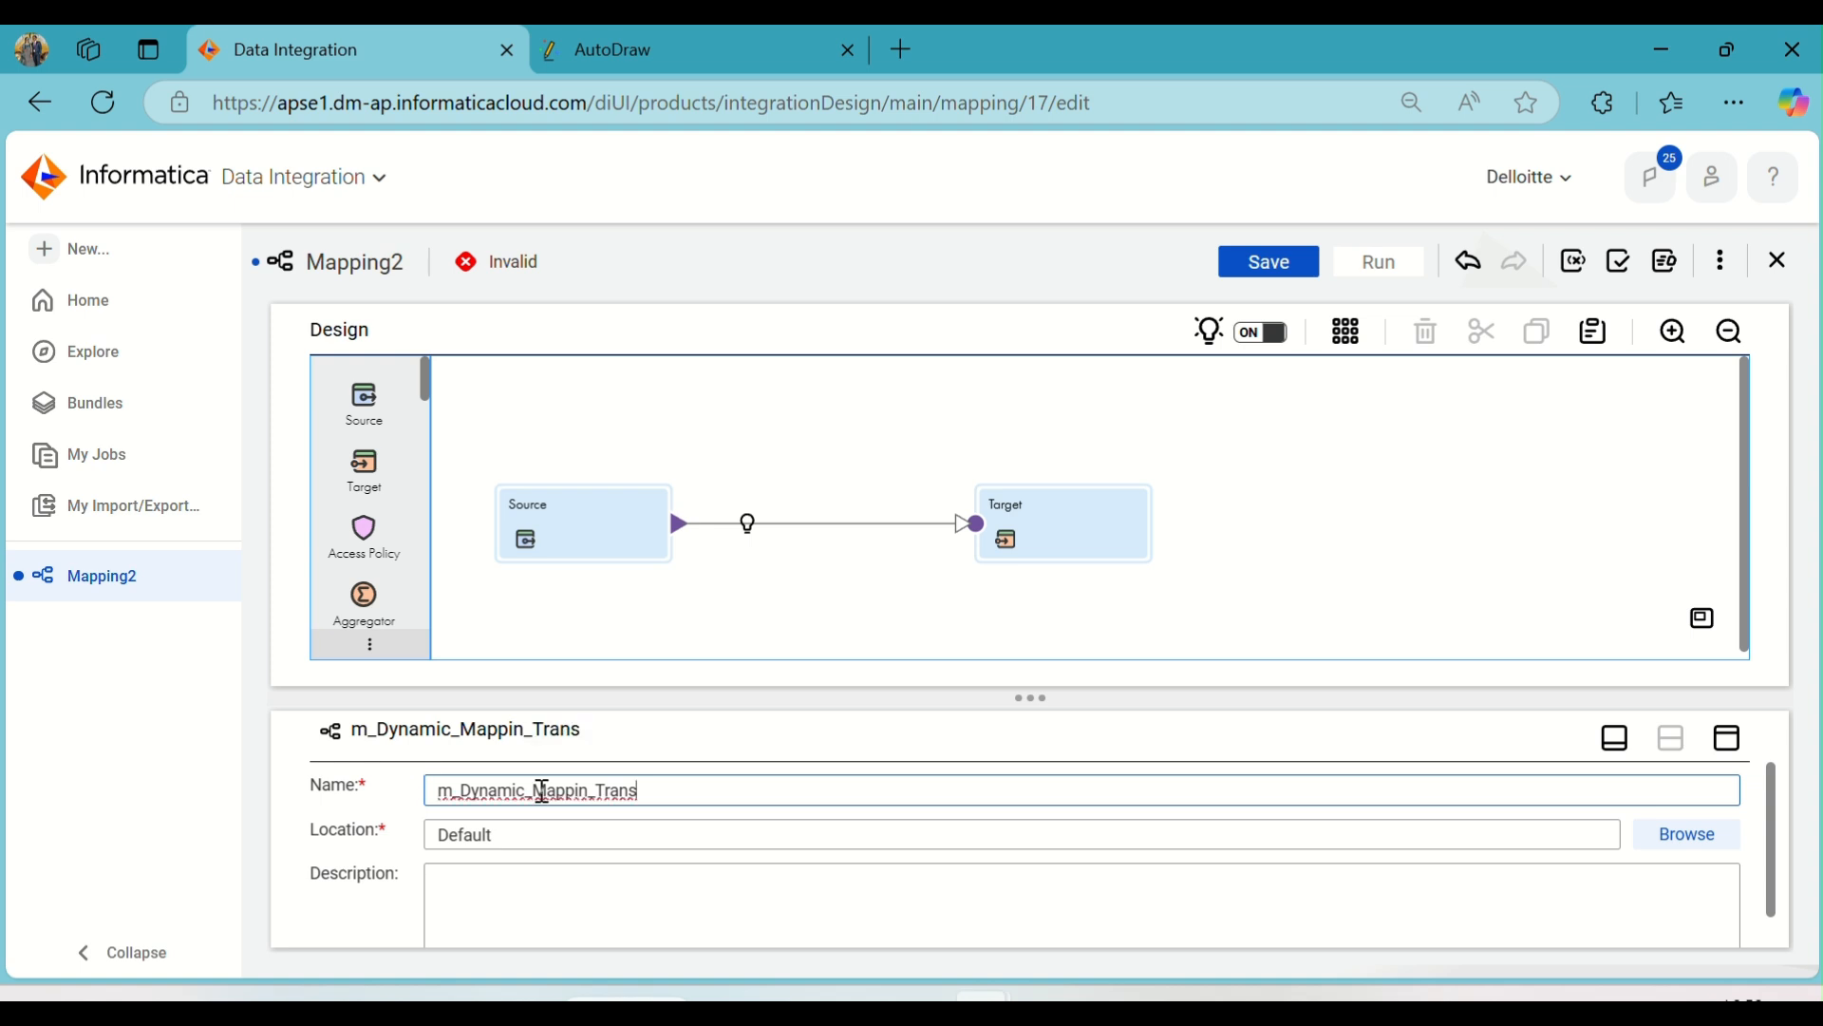
pyautogui.write('g')
pyautogui.click(566, 577)
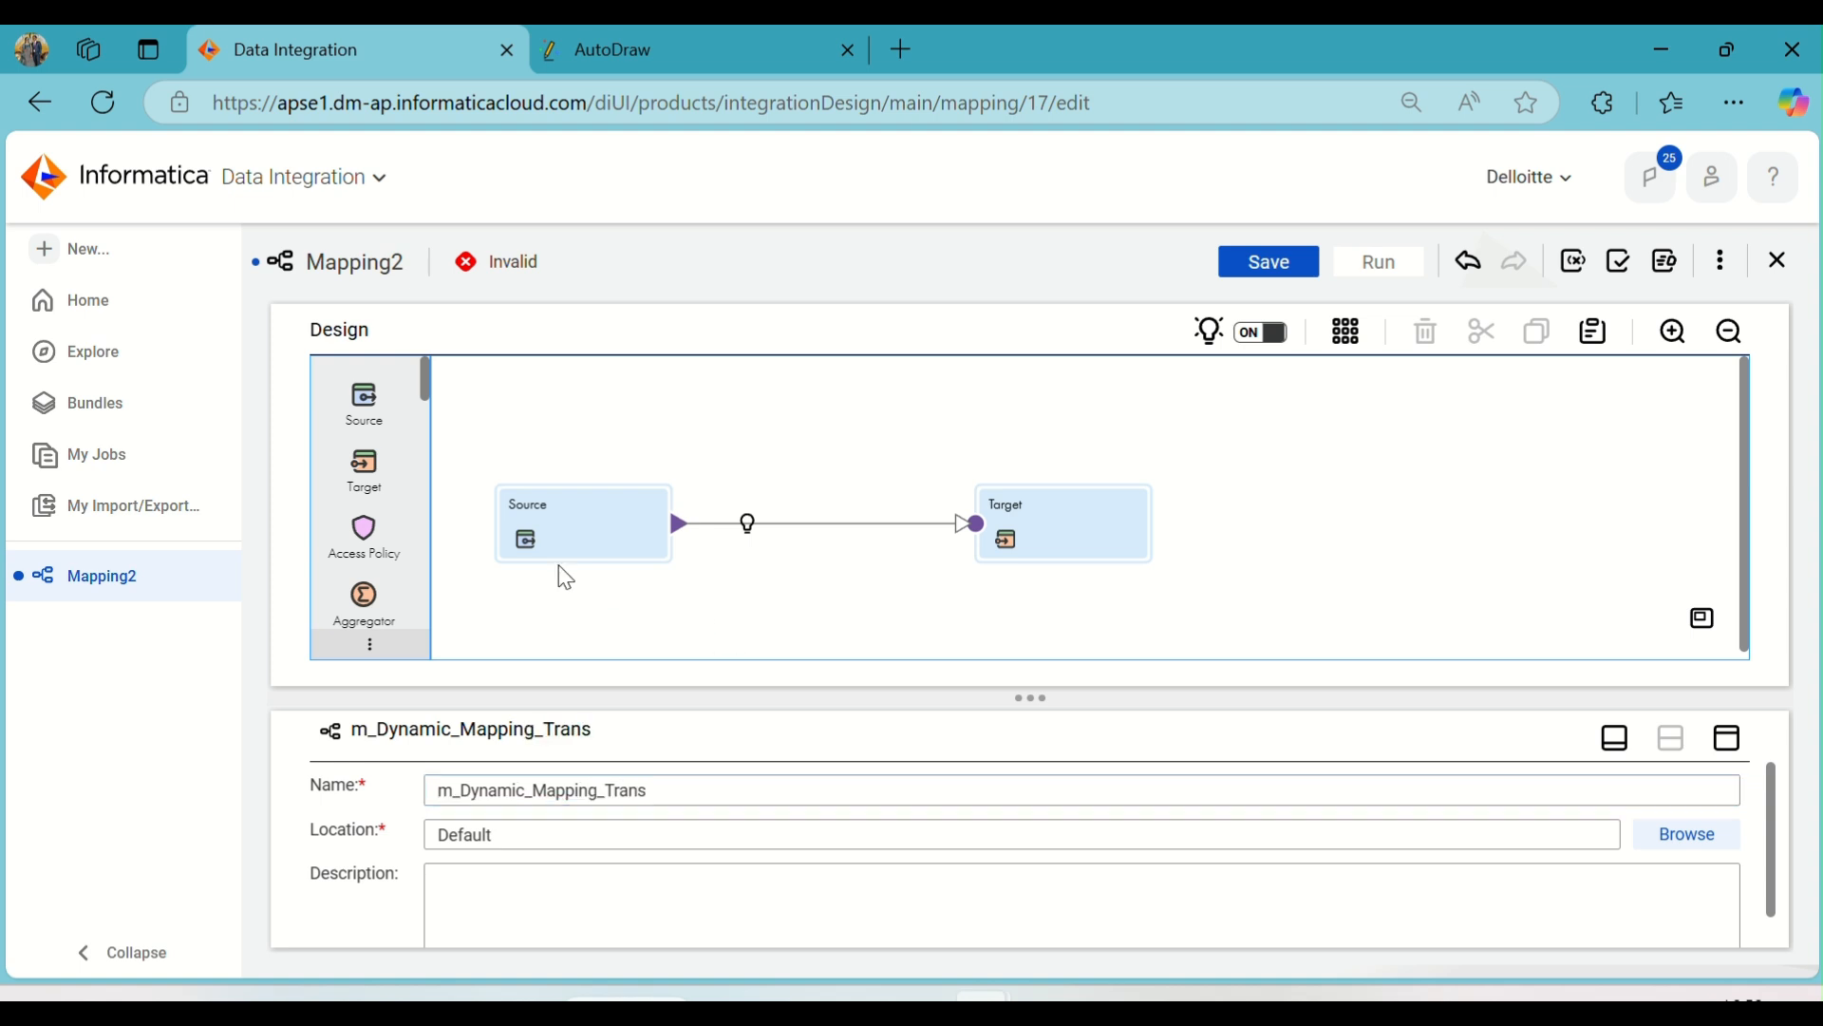
# - Create the Source connection parameter src_conn with connection type Oracle, allowing it to be overridden at run time
pyautogui.click(624, 528)
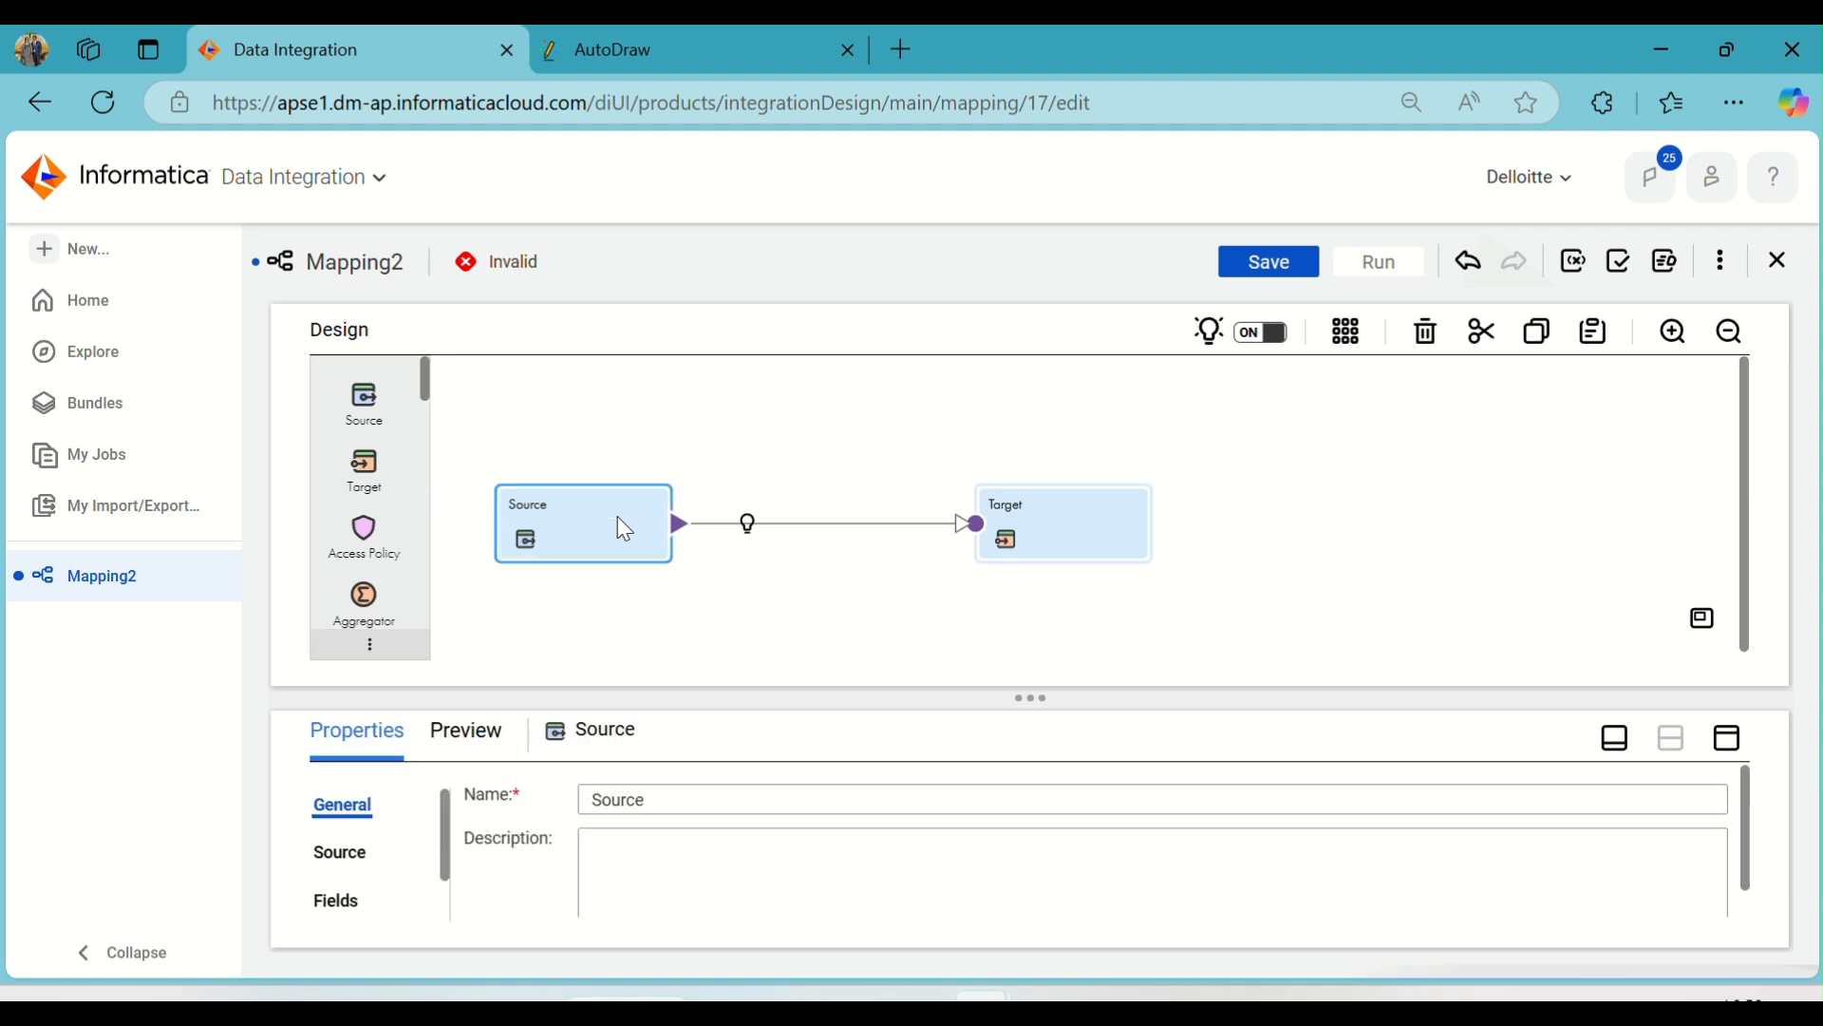
pyautogui.click(1731, 739)
pyautogui.click(344, 448)
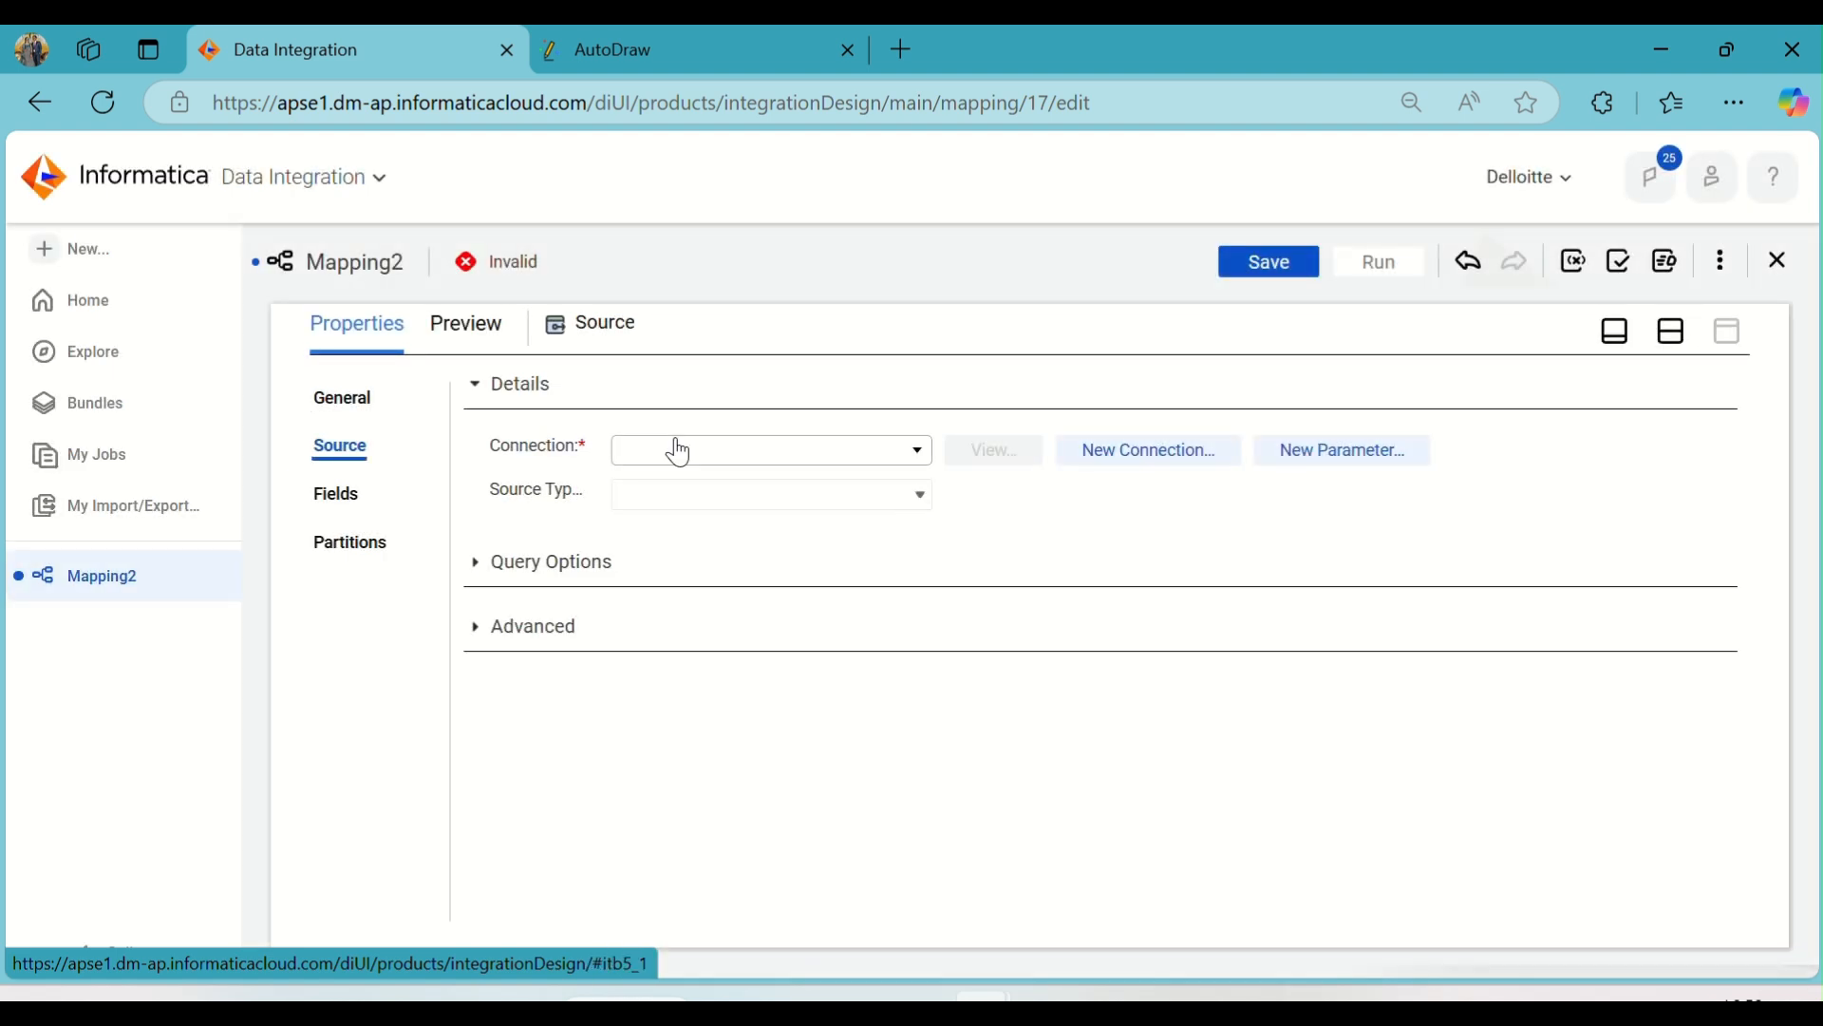
pyautogui.click(1352, 469)
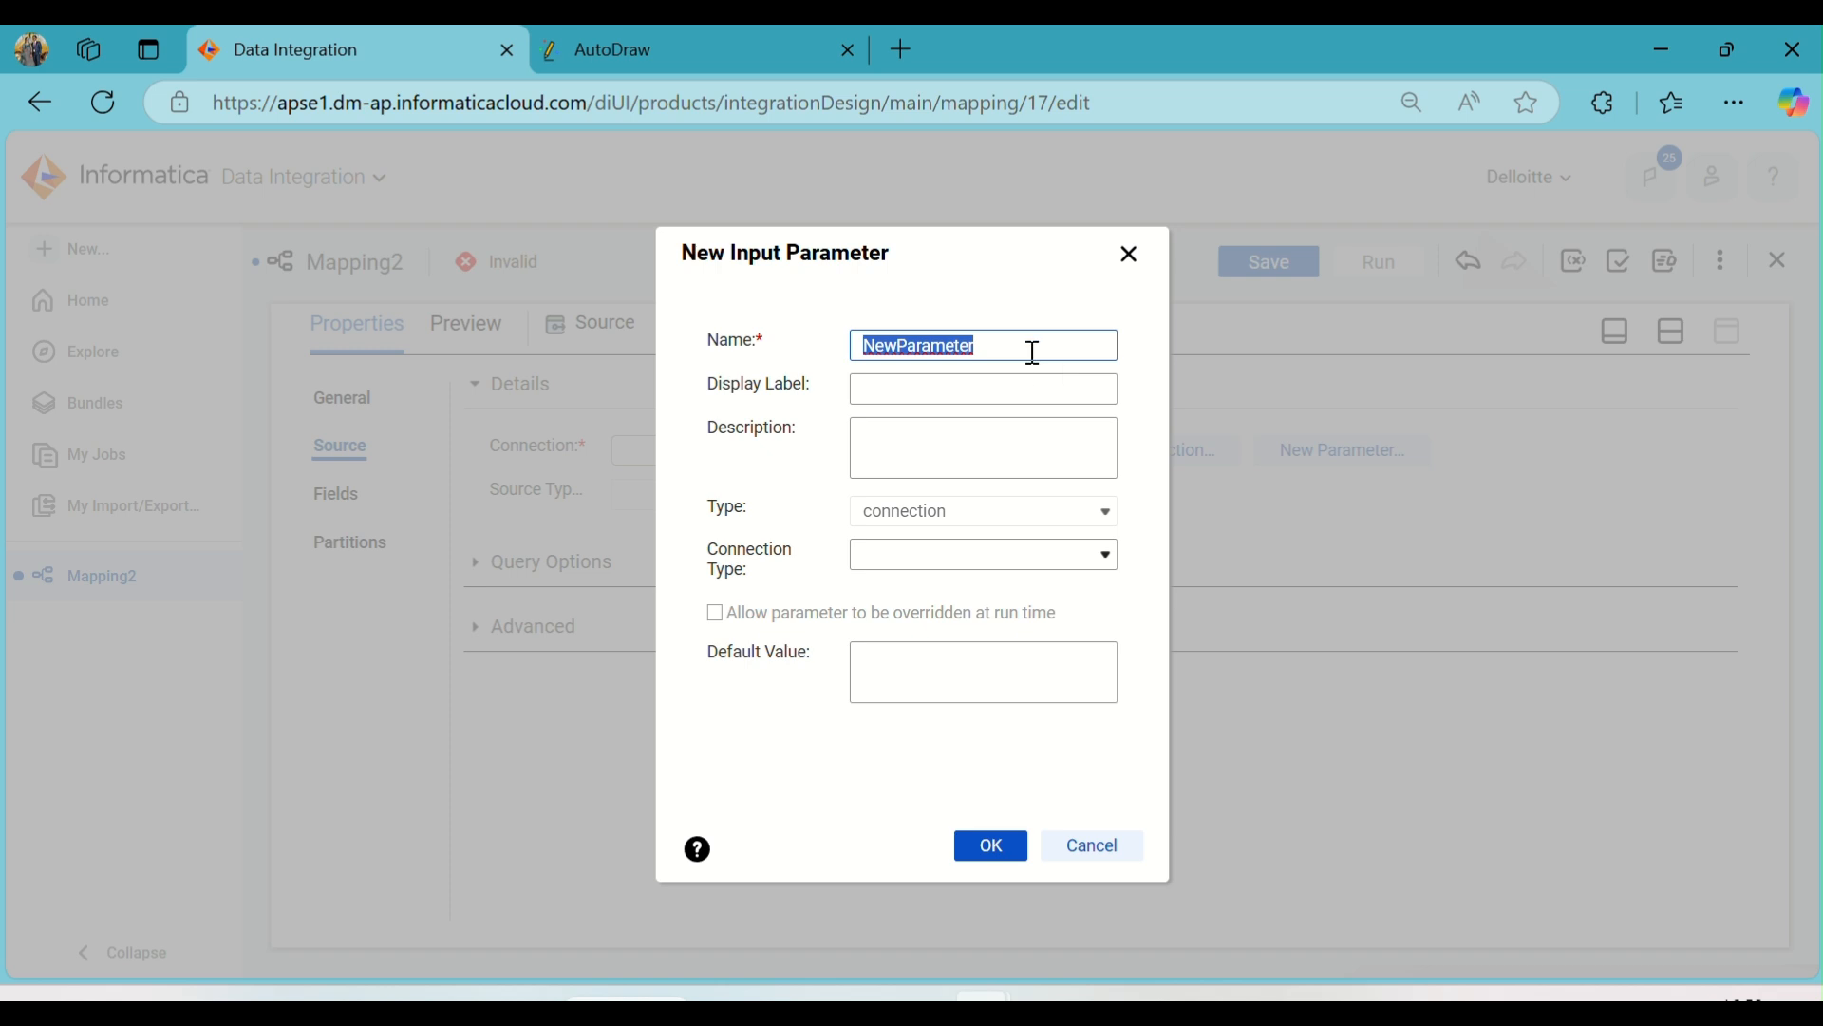
pyautogui.write('src')
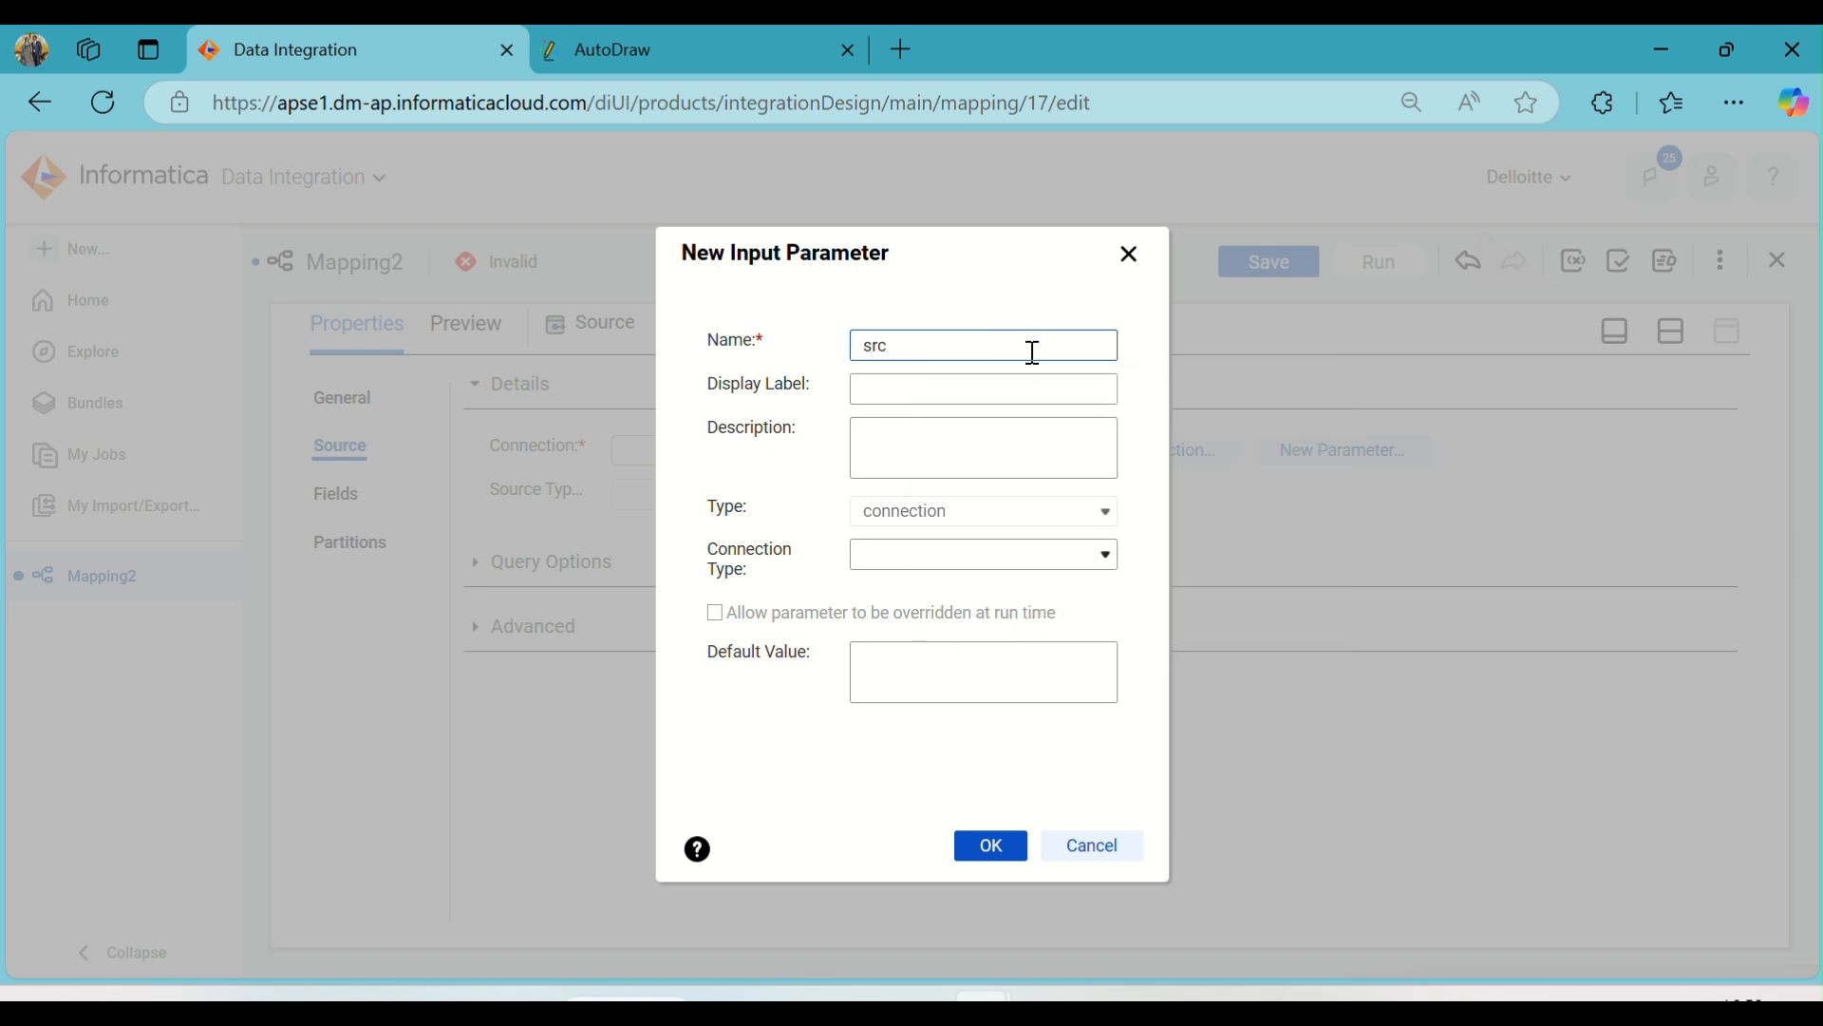
pyautogui.write('_conn')
pyautogui.click(920, 568)
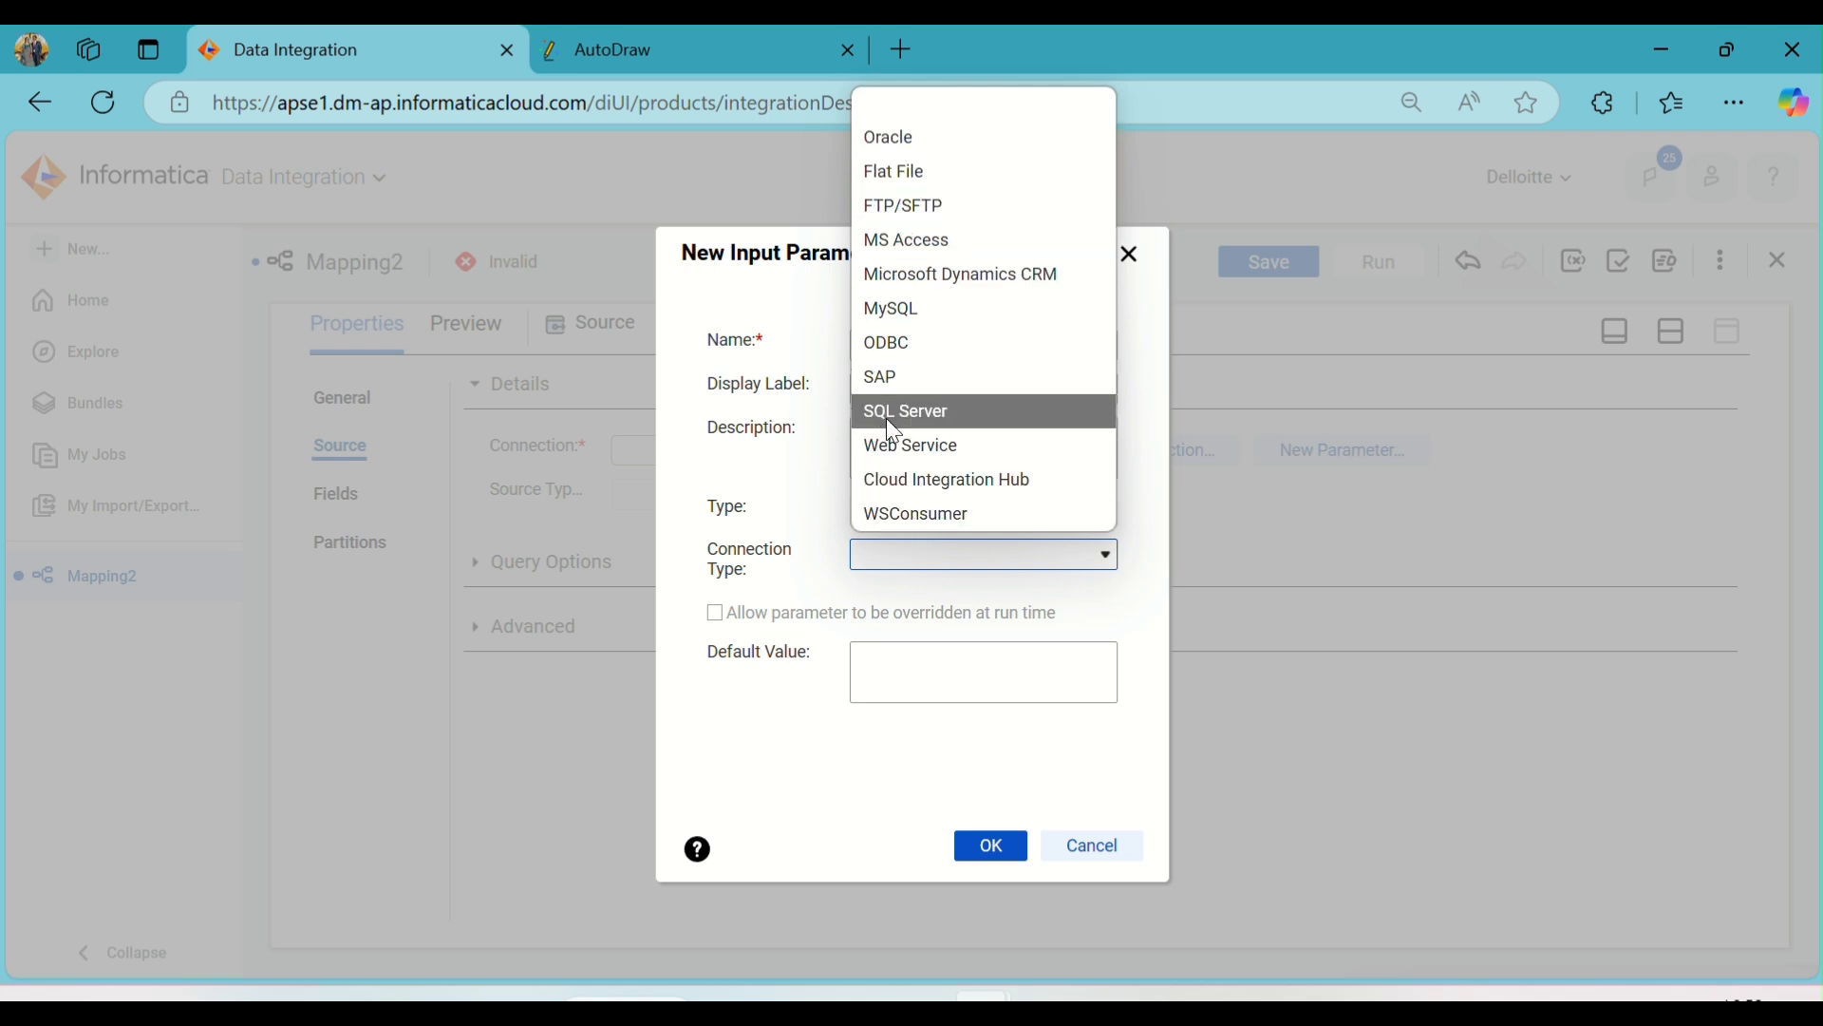
pyautogui.click(912, 148)
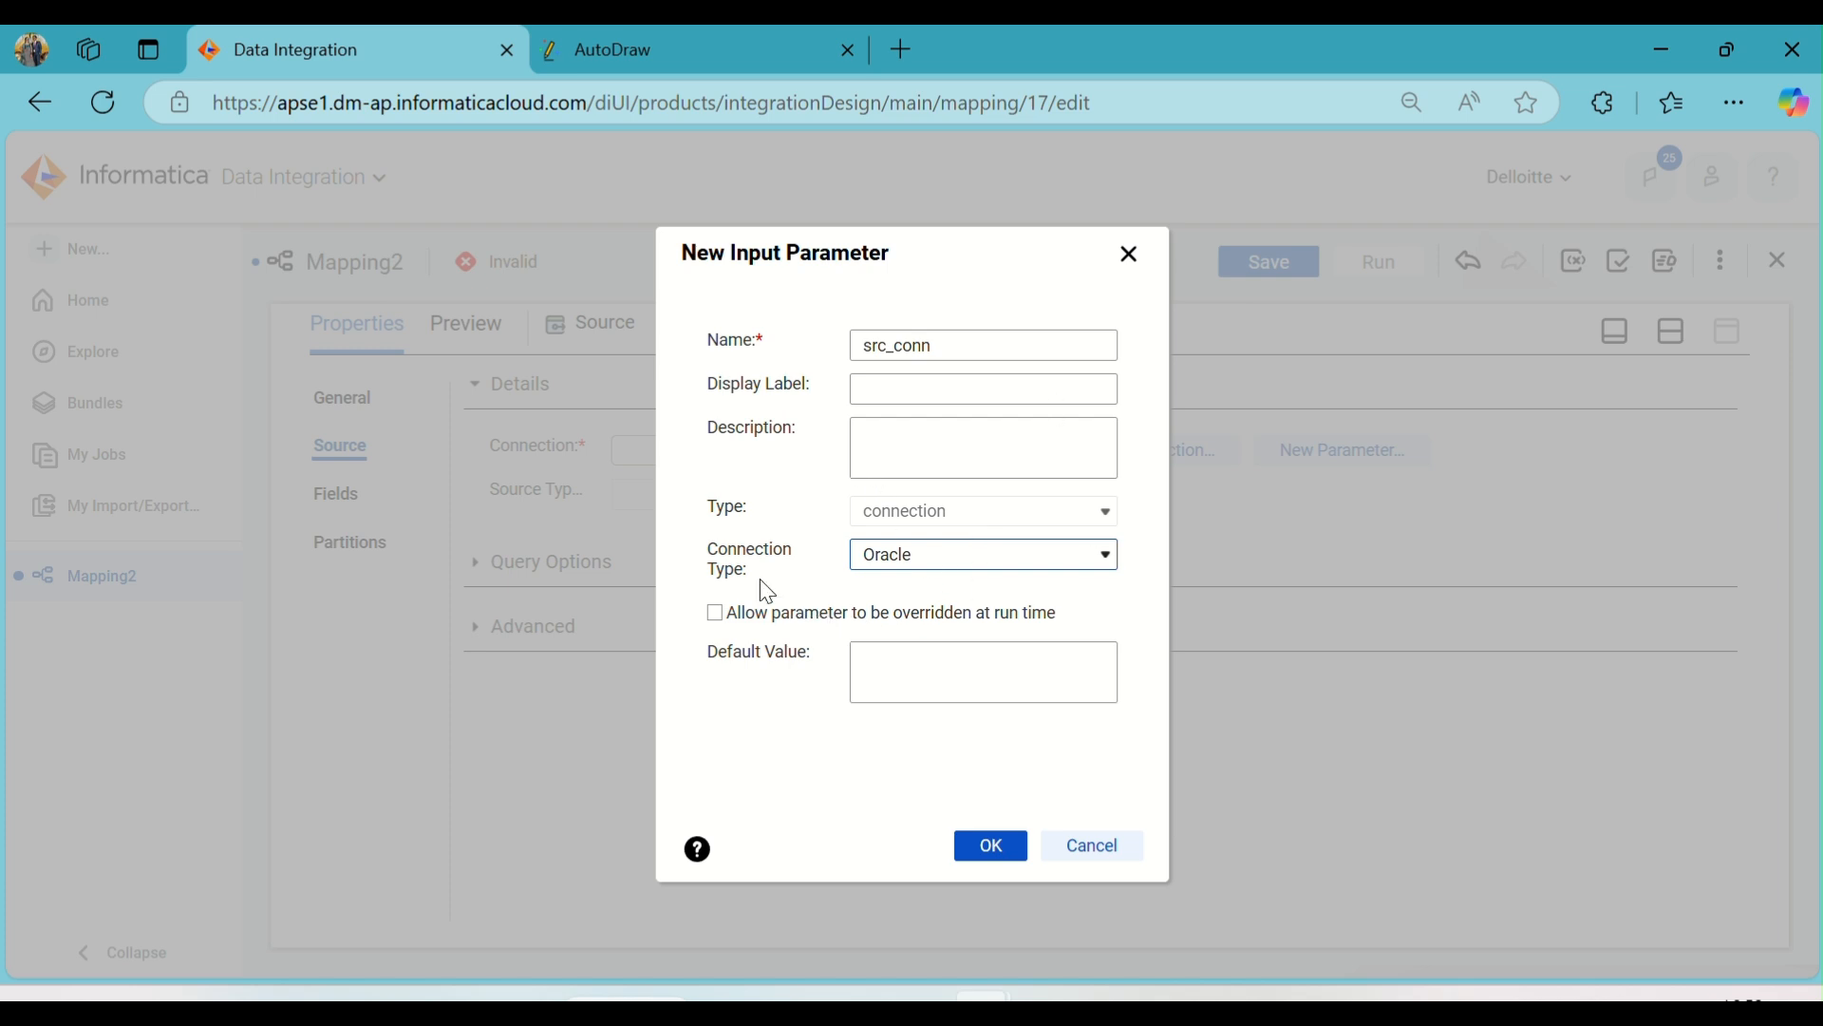
pyautogui.click(798, 622)
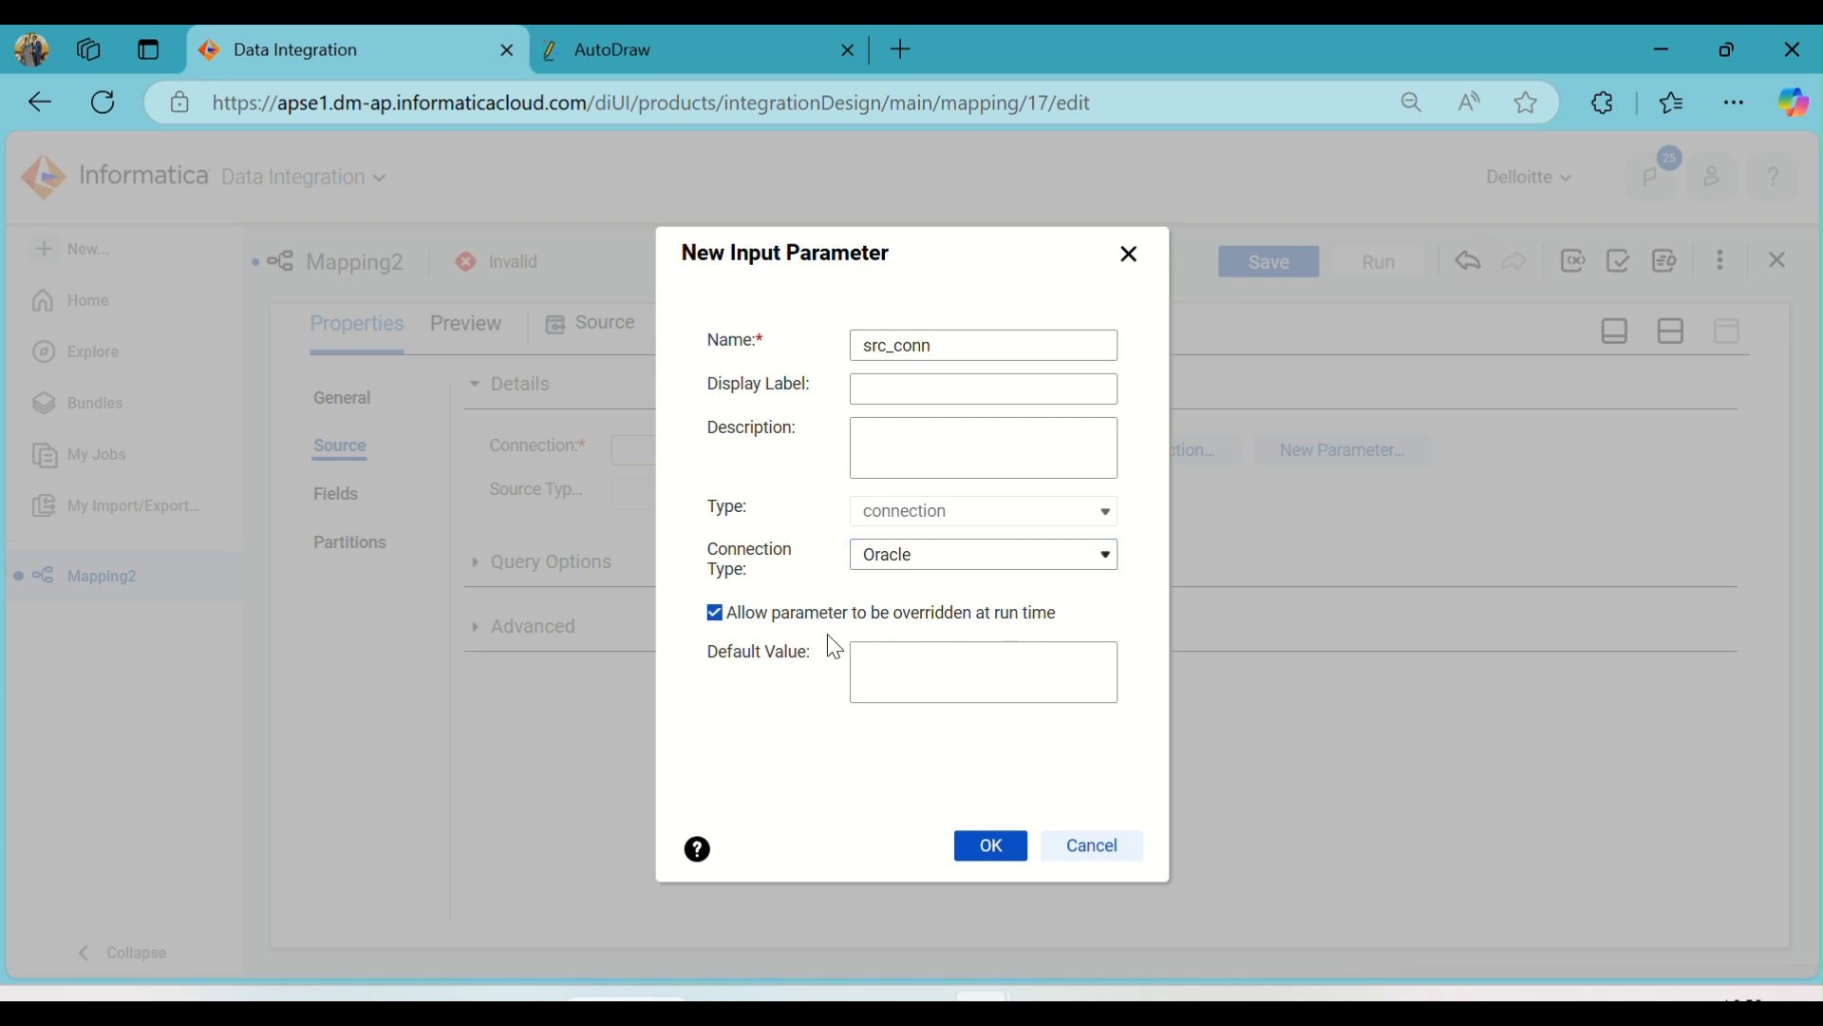
pyautogui.click(1009, 857)
# - Set the source type to Parameter and create the data object parameter src_obj, allowing it to be overridden at run time
pyautogui.click(853, 503)
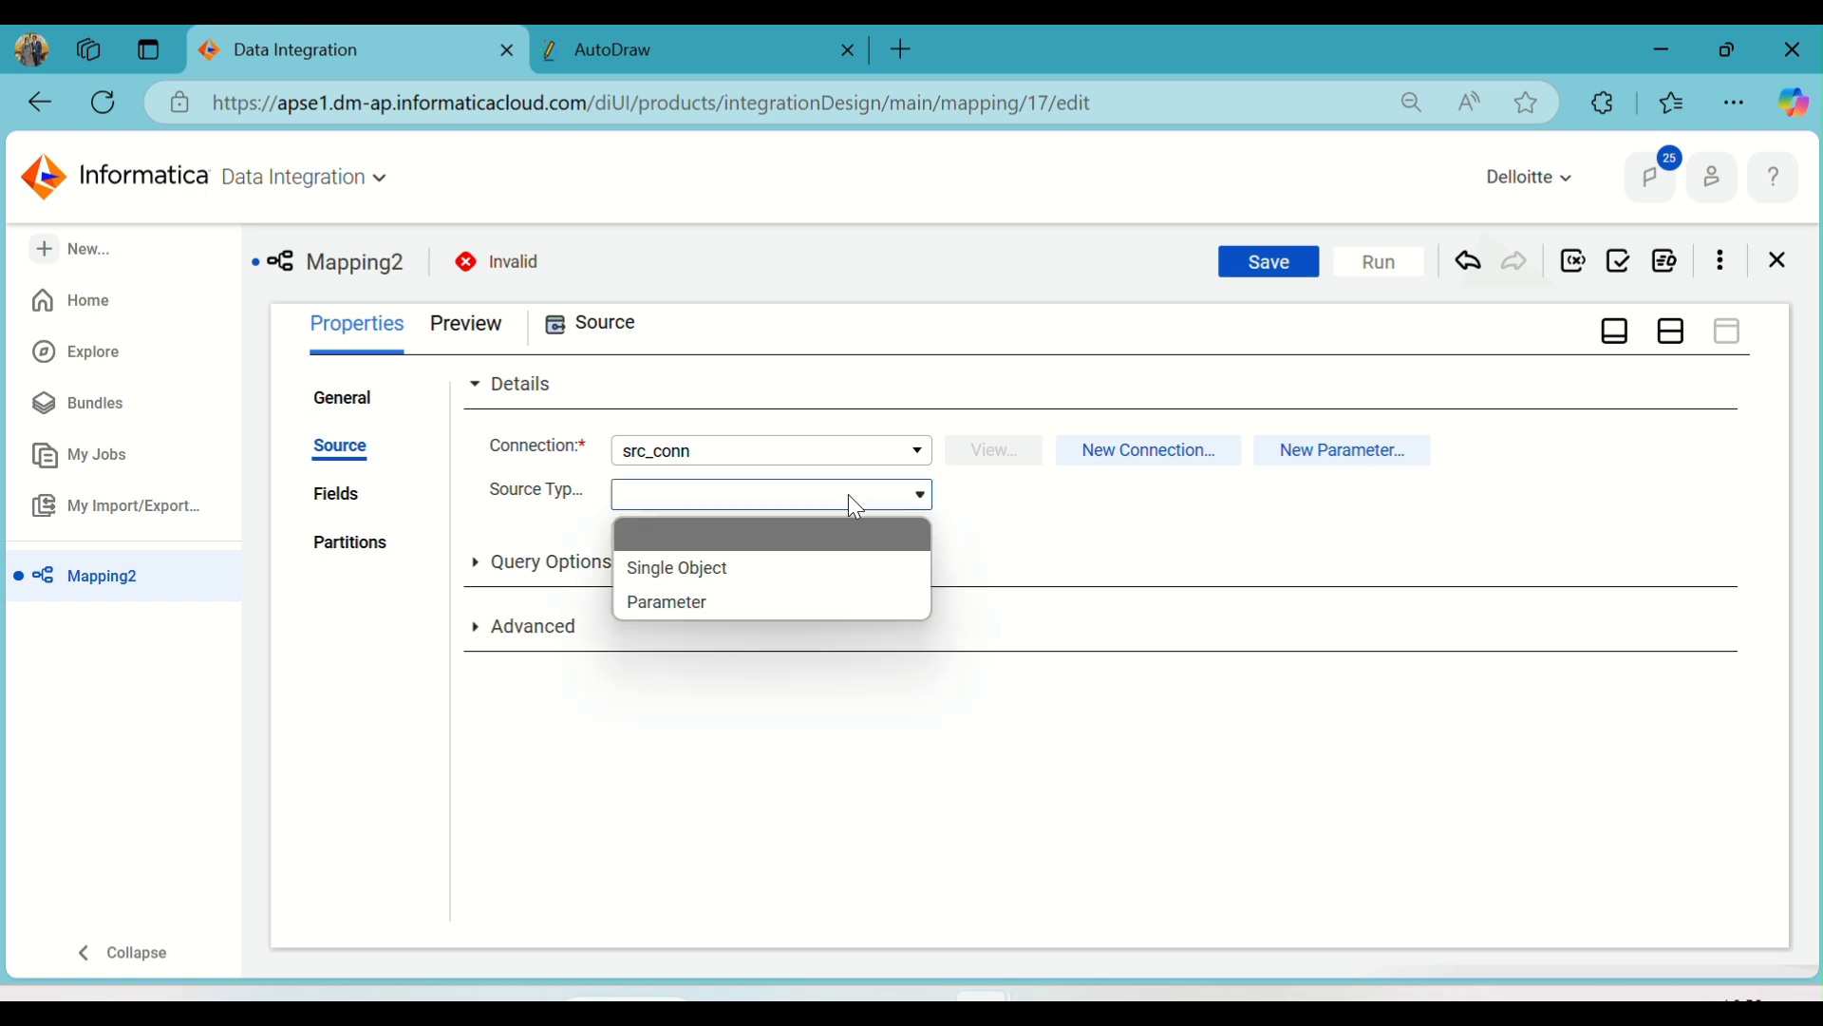
pyautogui.click(836, 607)
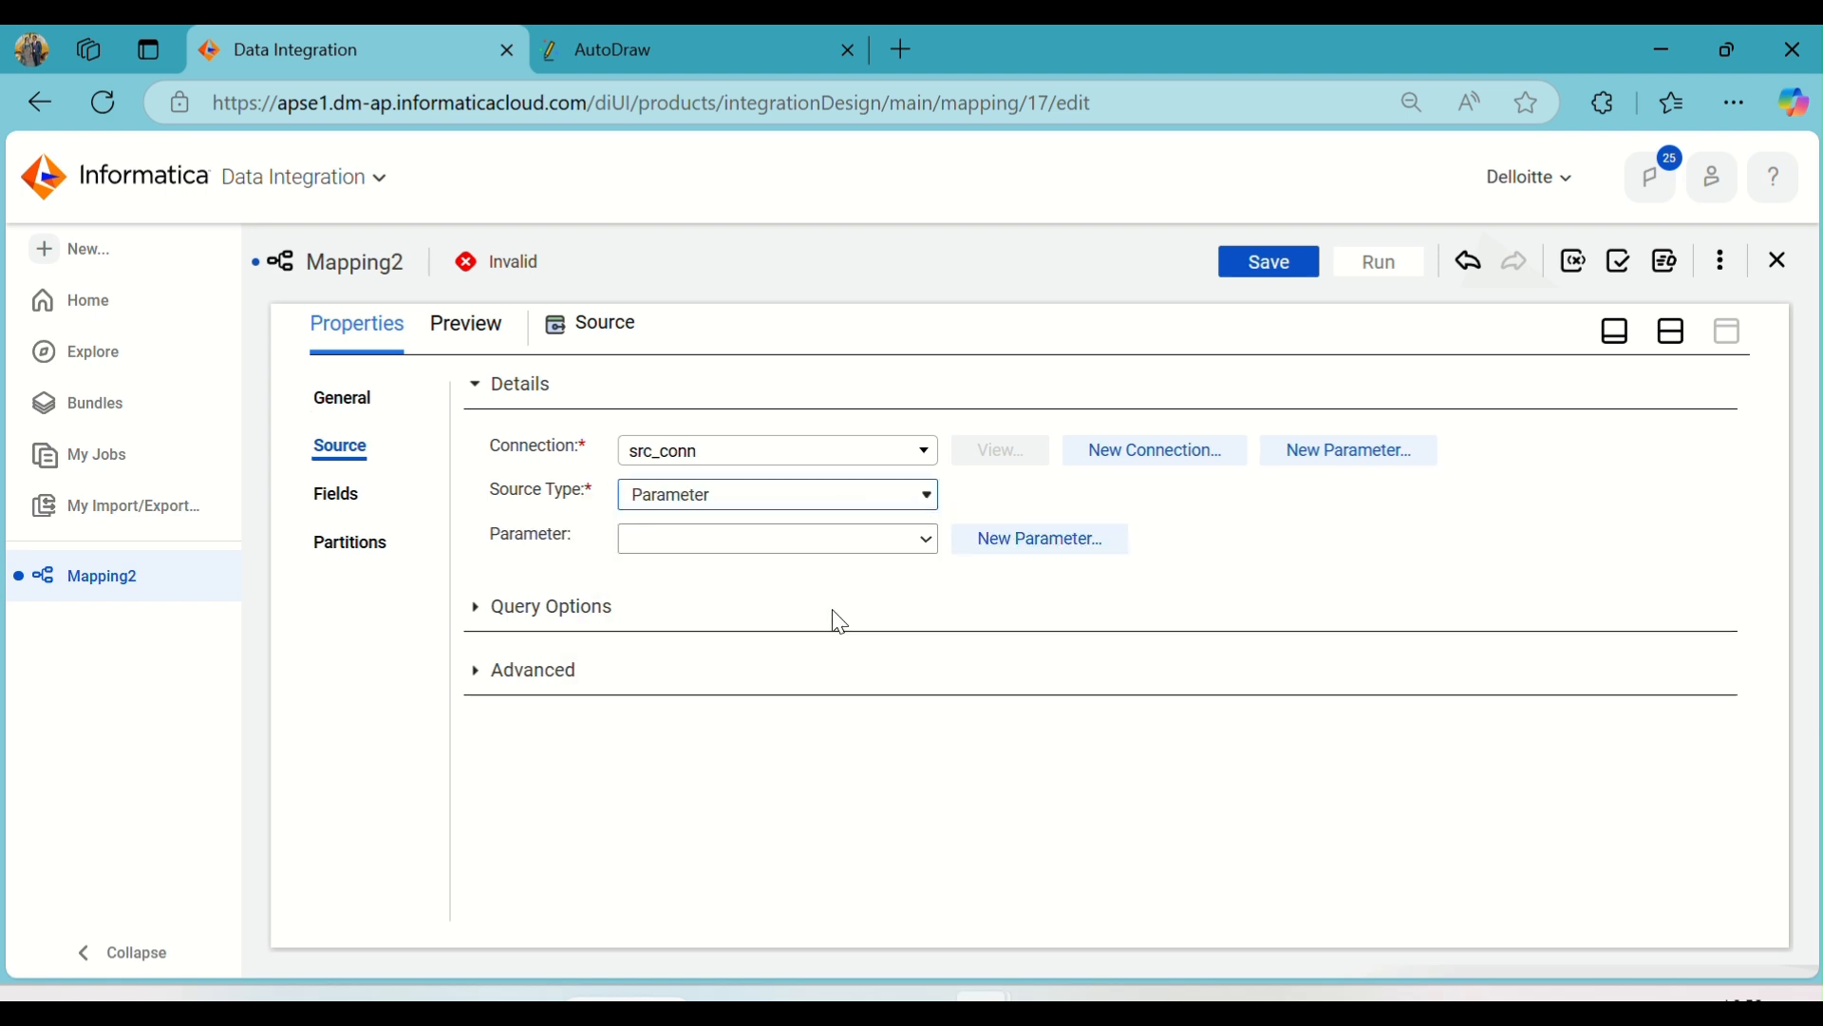
pyautogui.click(1009, 559)
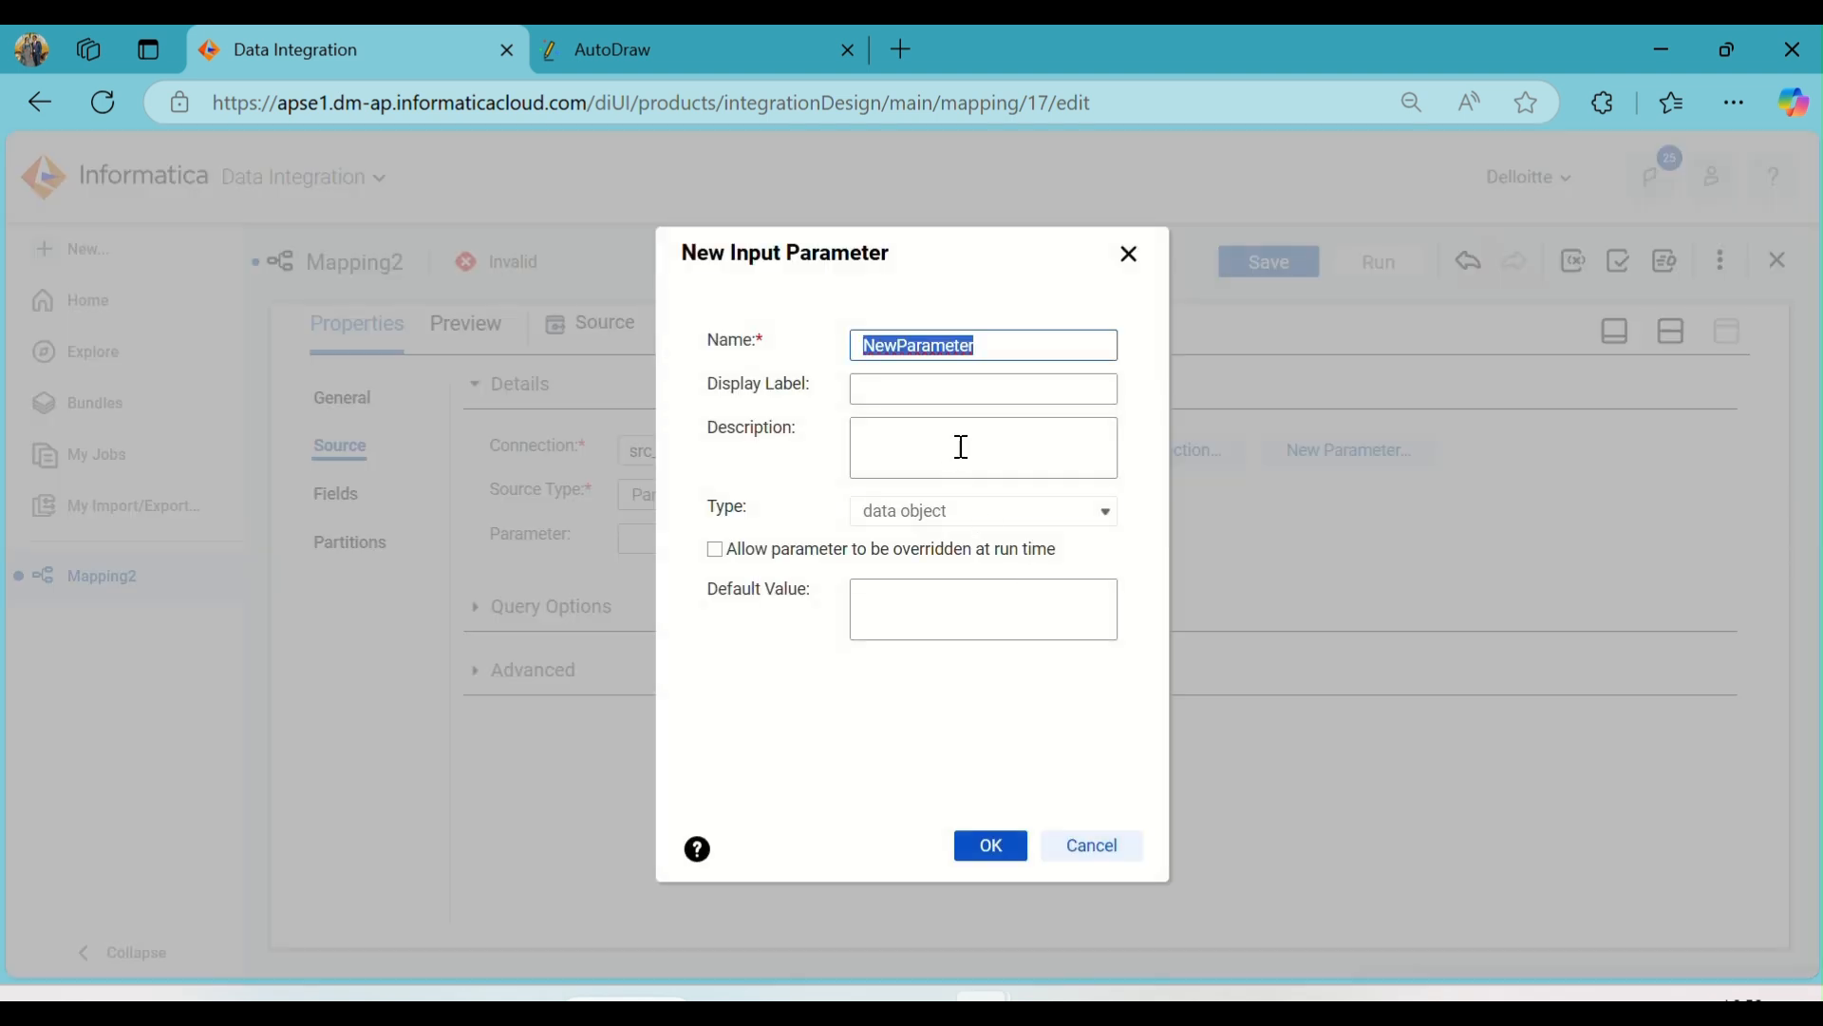
pyautogui.write('src_obj')
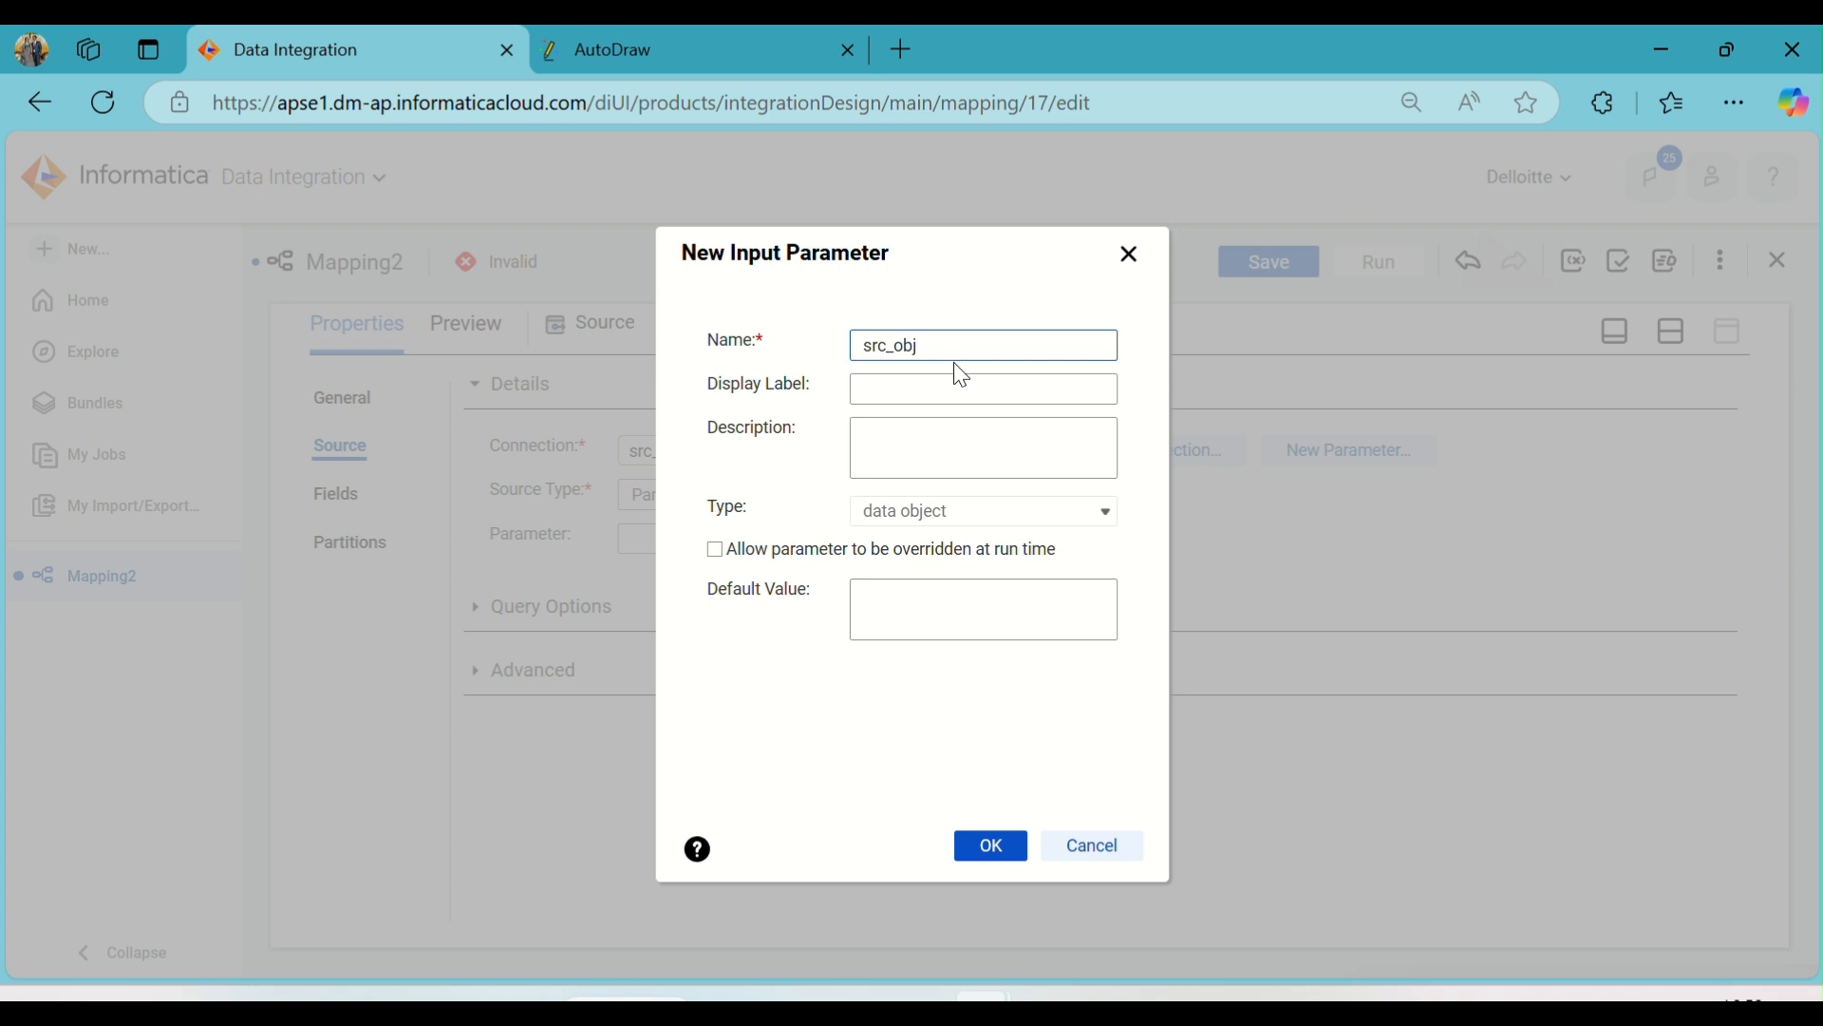
pyautogui.click(908, 521)
pyautogui.click(816, 558)
pyautogui.click(990, 851)
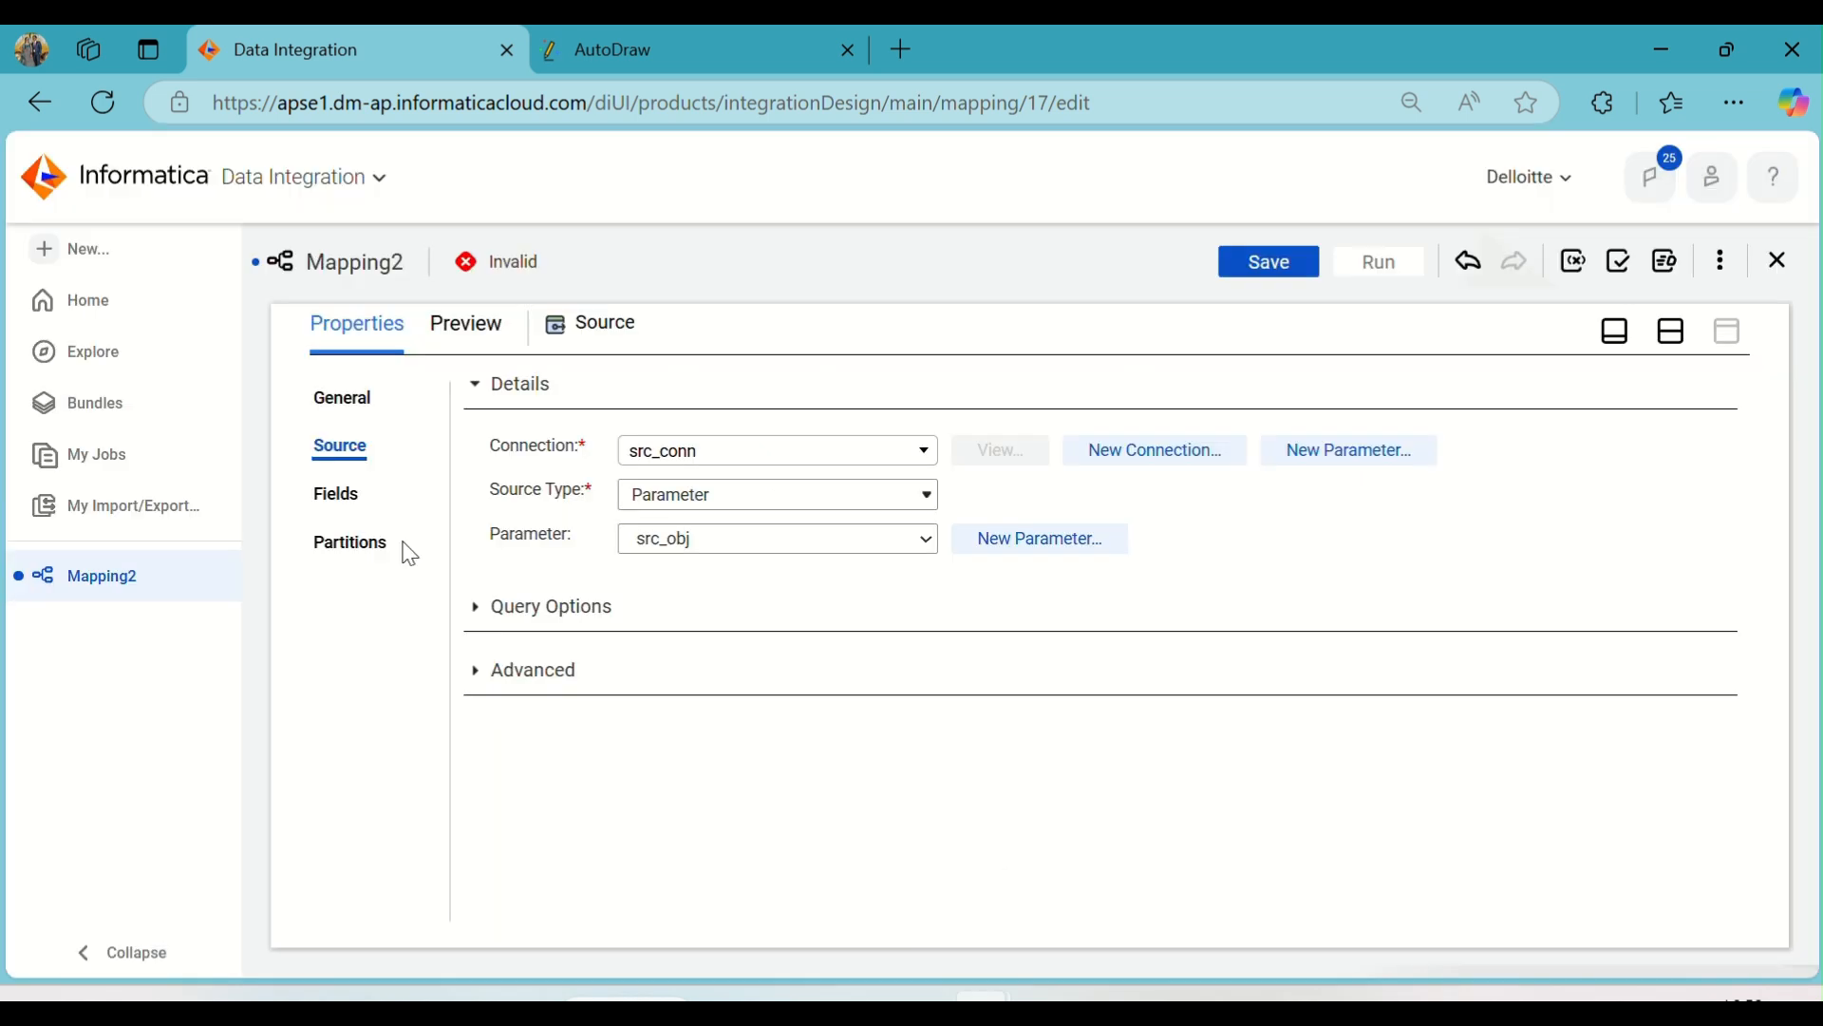
# - Create the Target connection parameter Tgt_conn with connection type Oracle, allowing it to be overridden at run time
pyautogui.click(1675, 338)
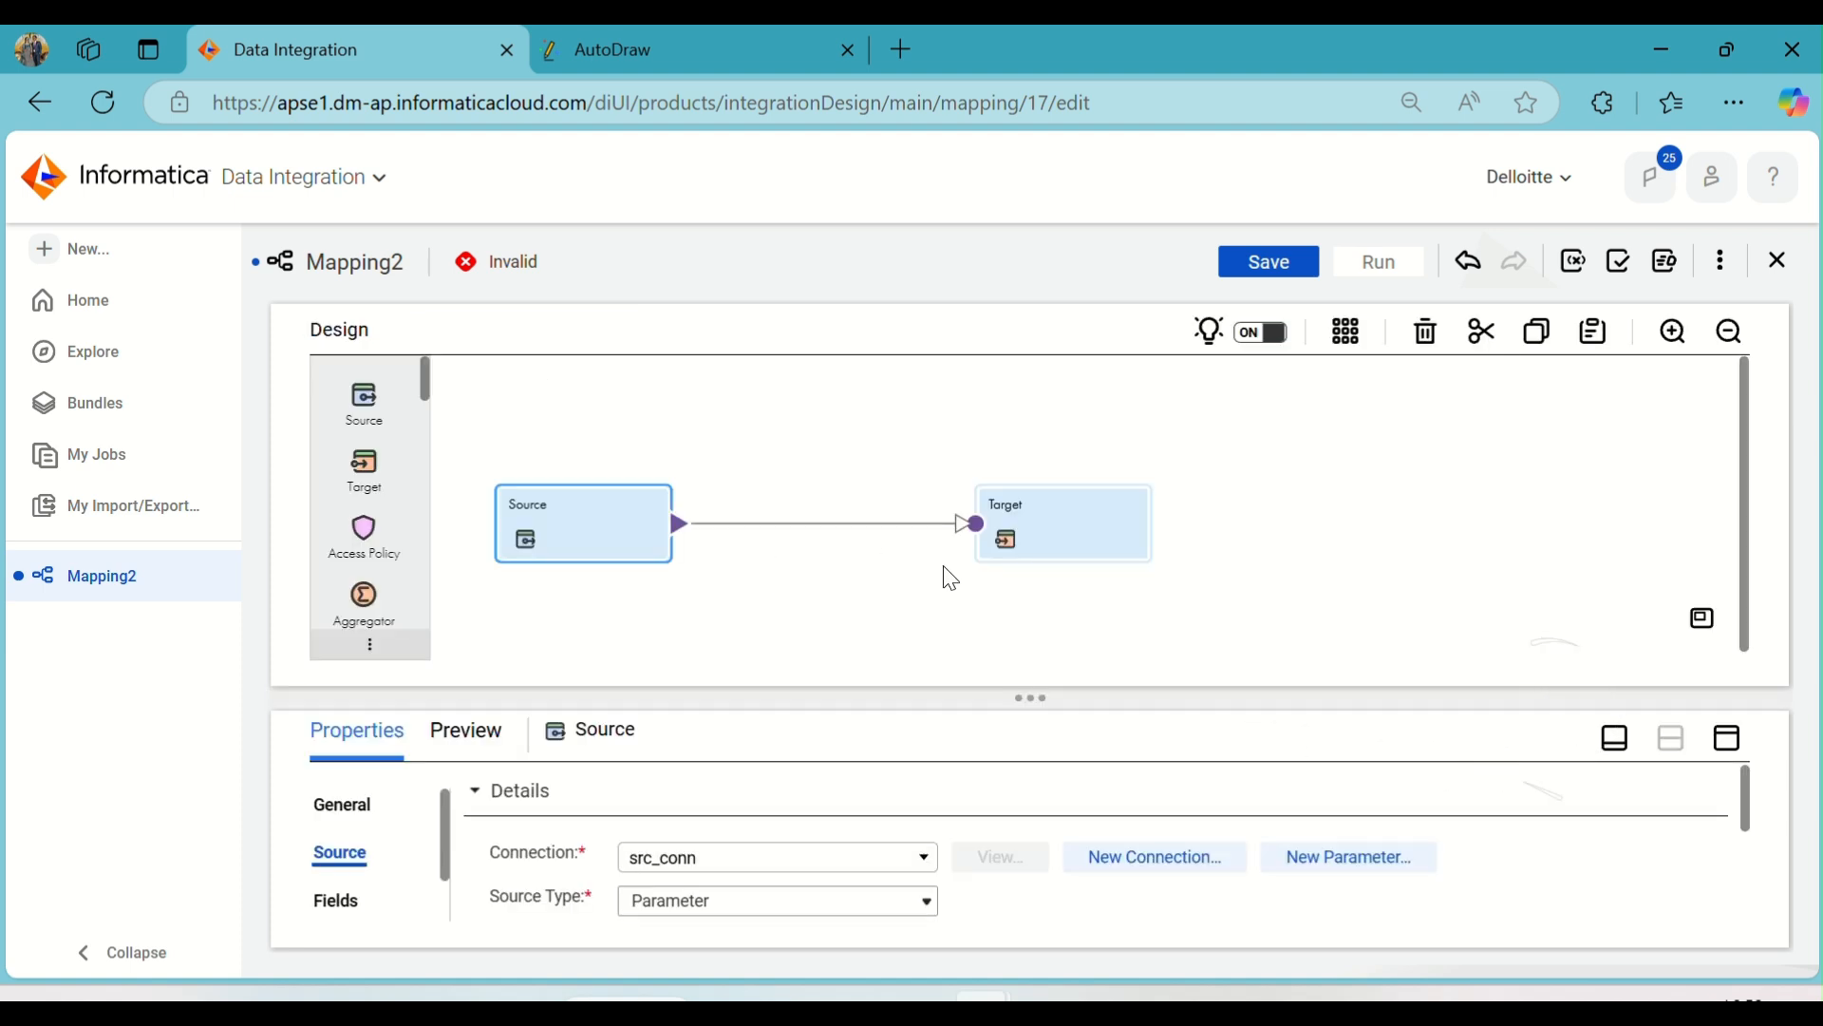
pyautogui.click(1063, 516)
pyautogui.click(1729, 738)
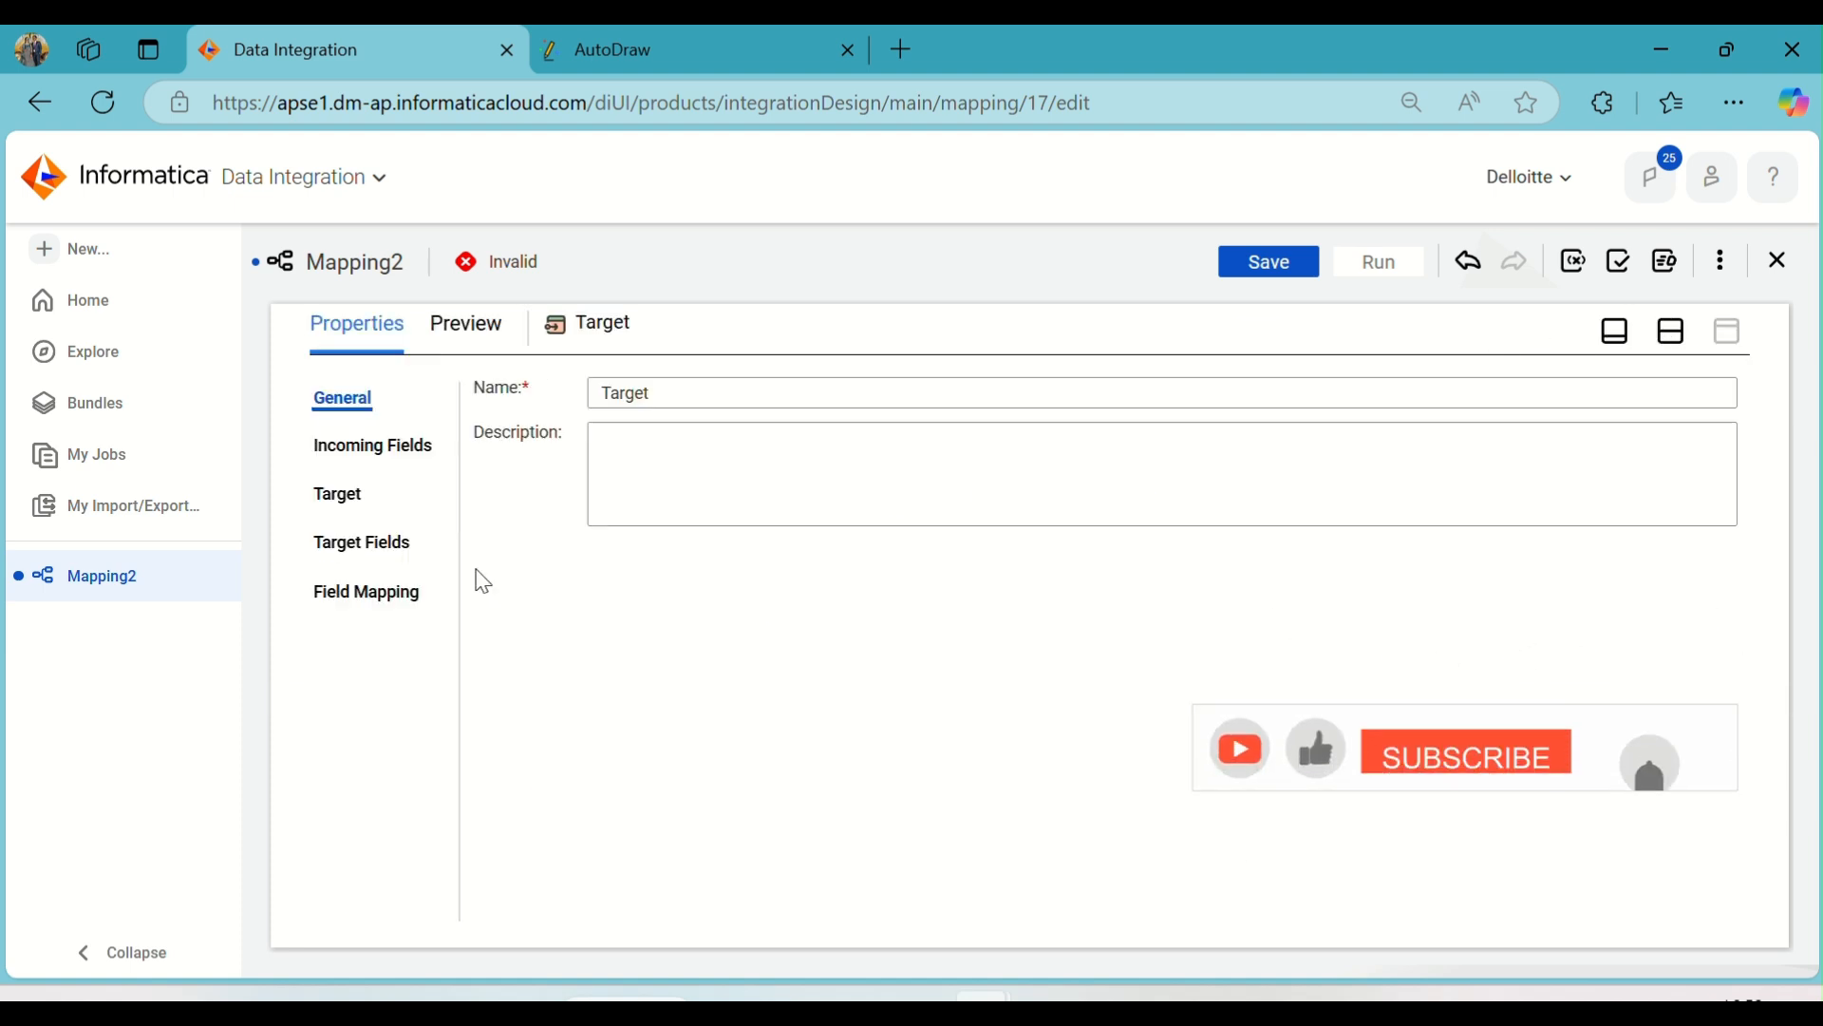
pyautogui.click(337, 492)
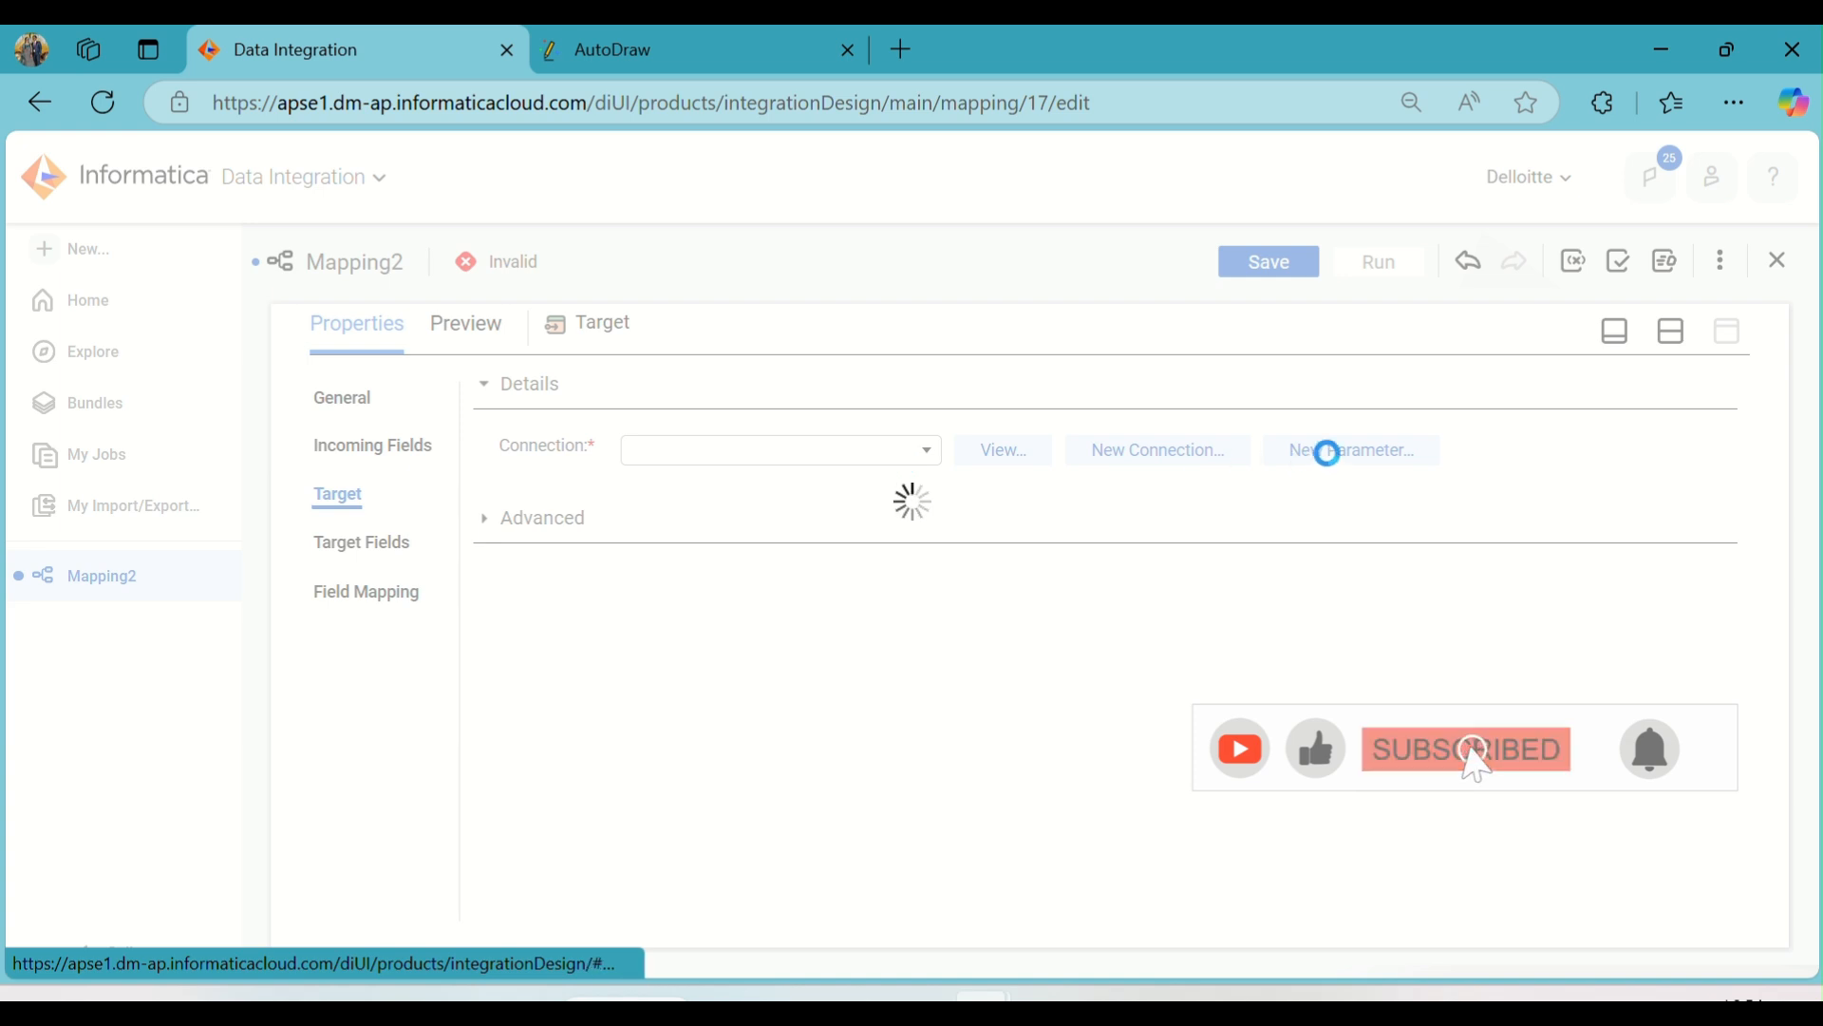
pyautogui.click(1341, 456)
pyautogui.doubleClick(1050, 343)
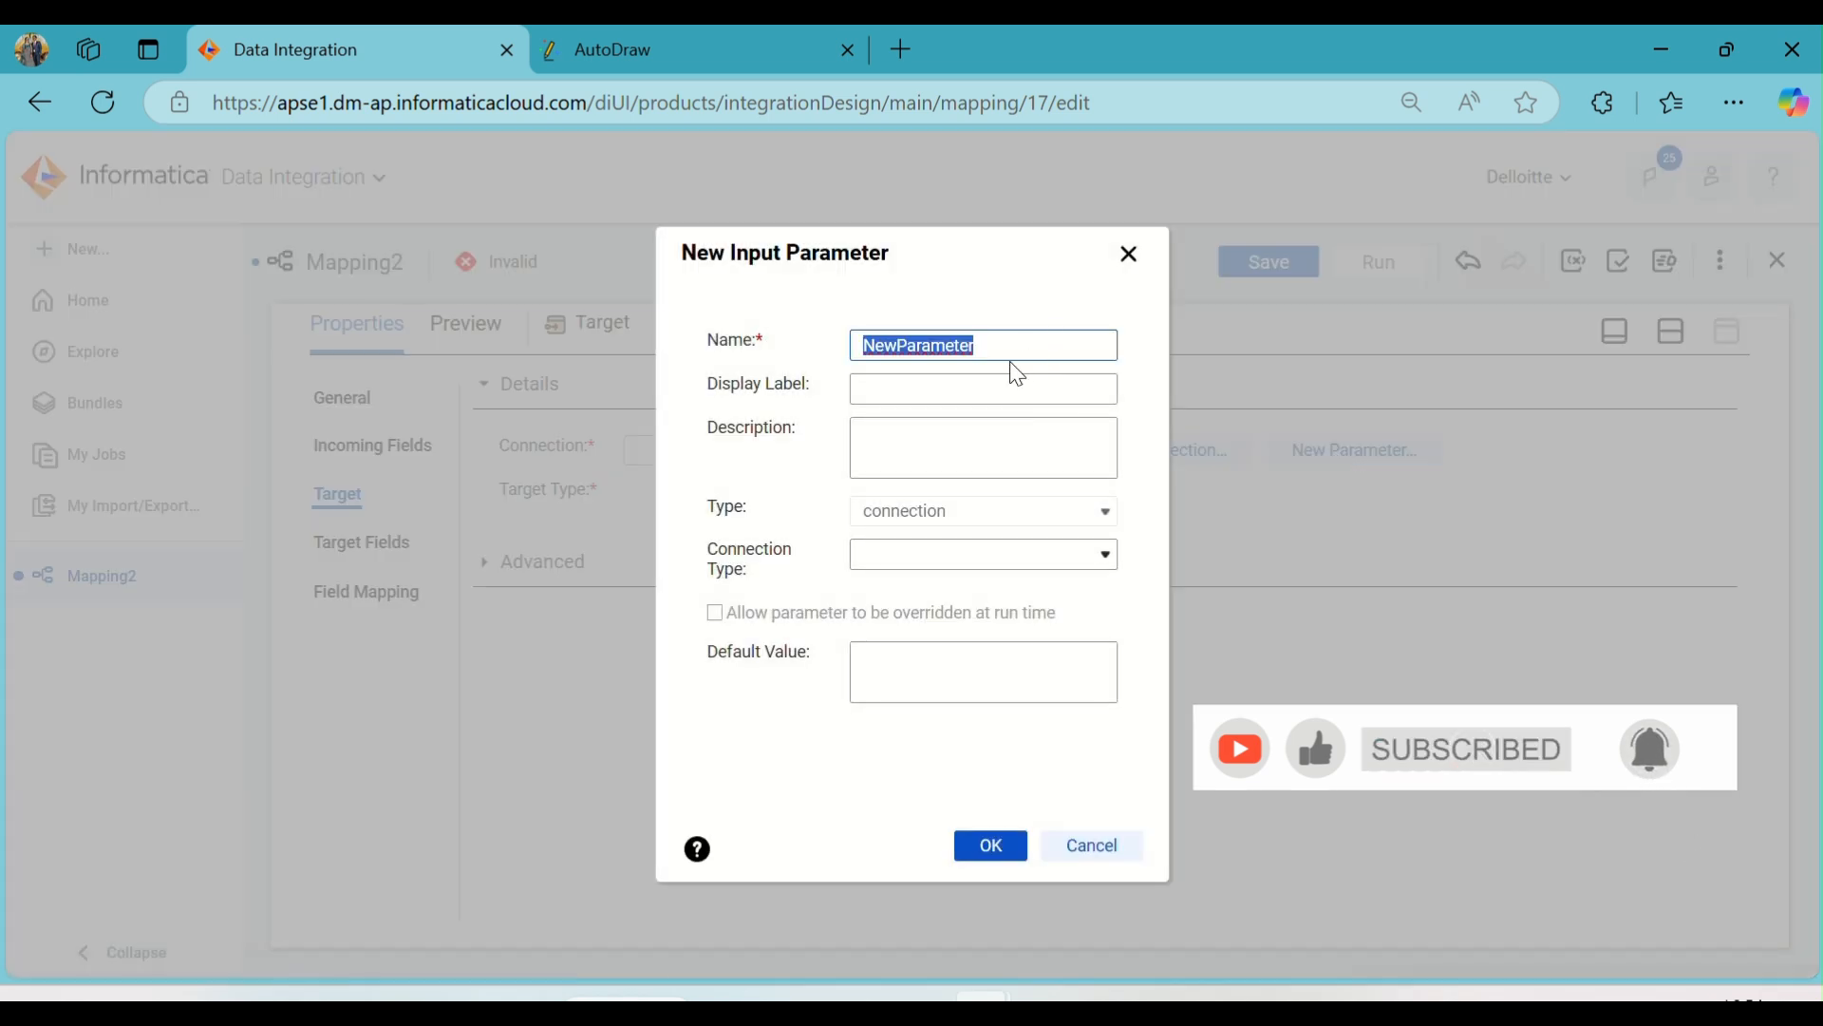
pyautogui.write('Tgt_')
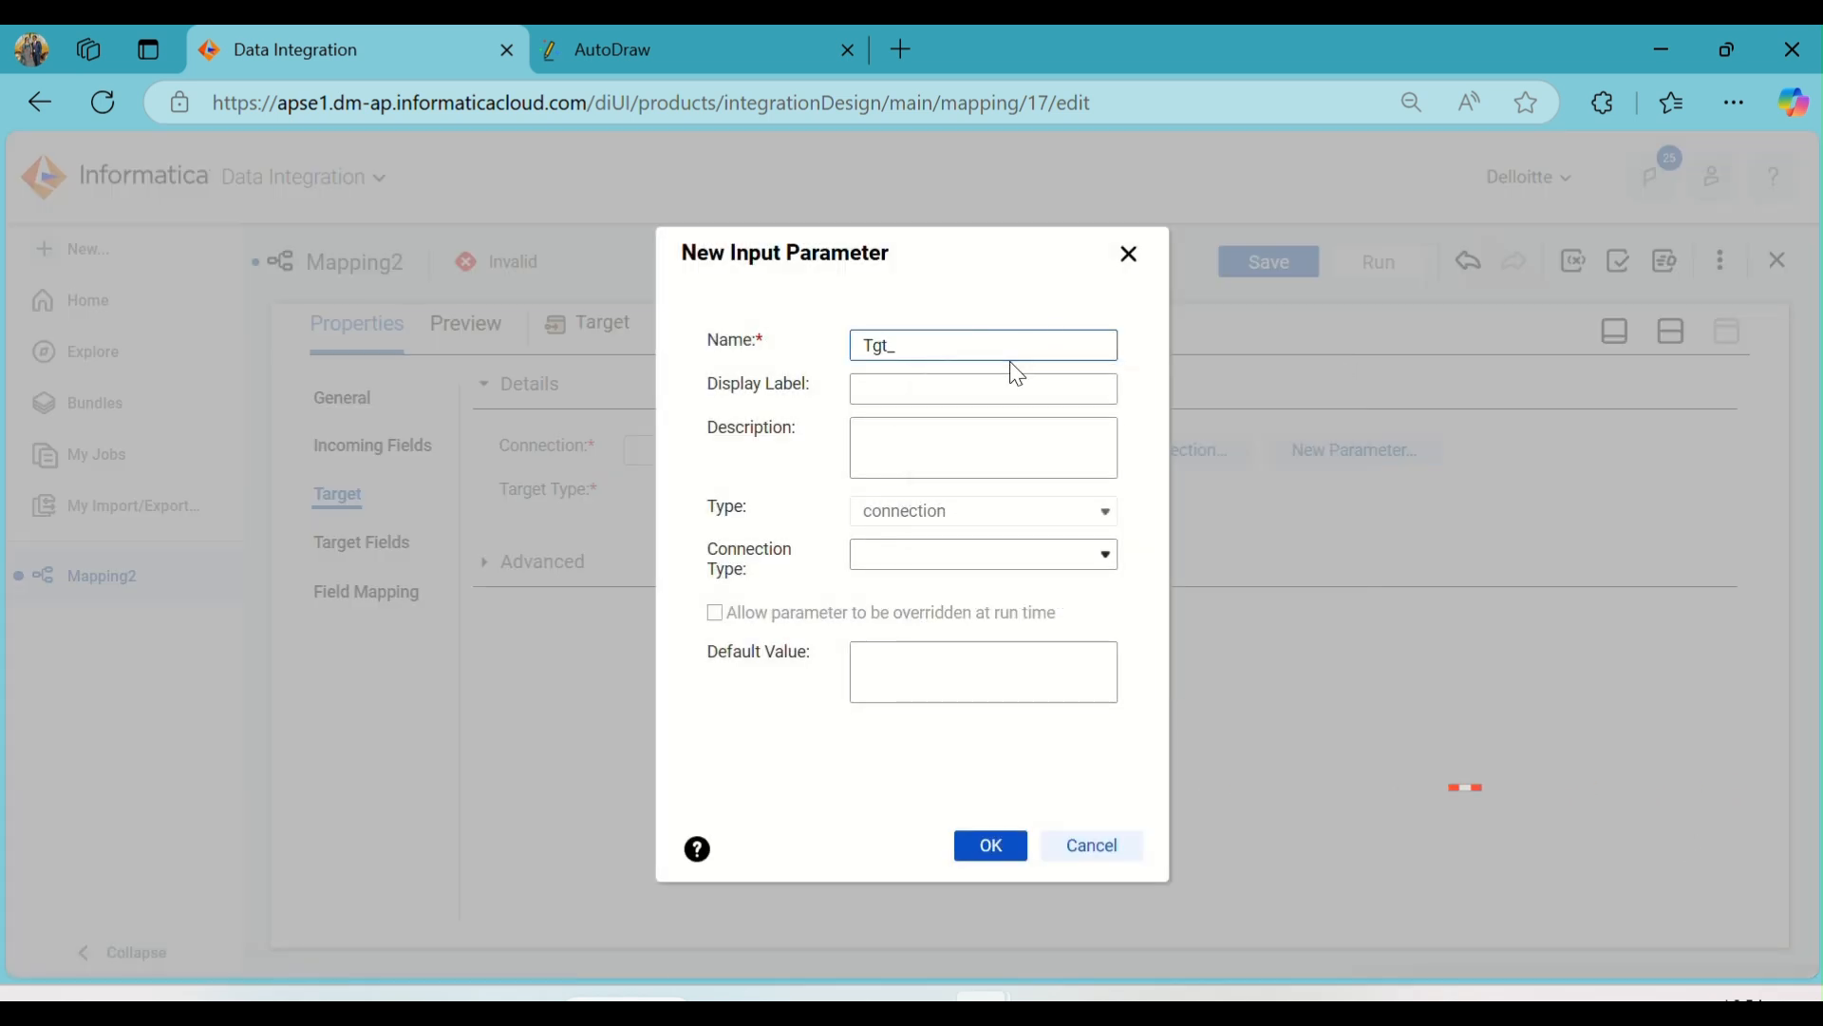
pyautogui.write('conn')
pyautogui.click(910, 553)
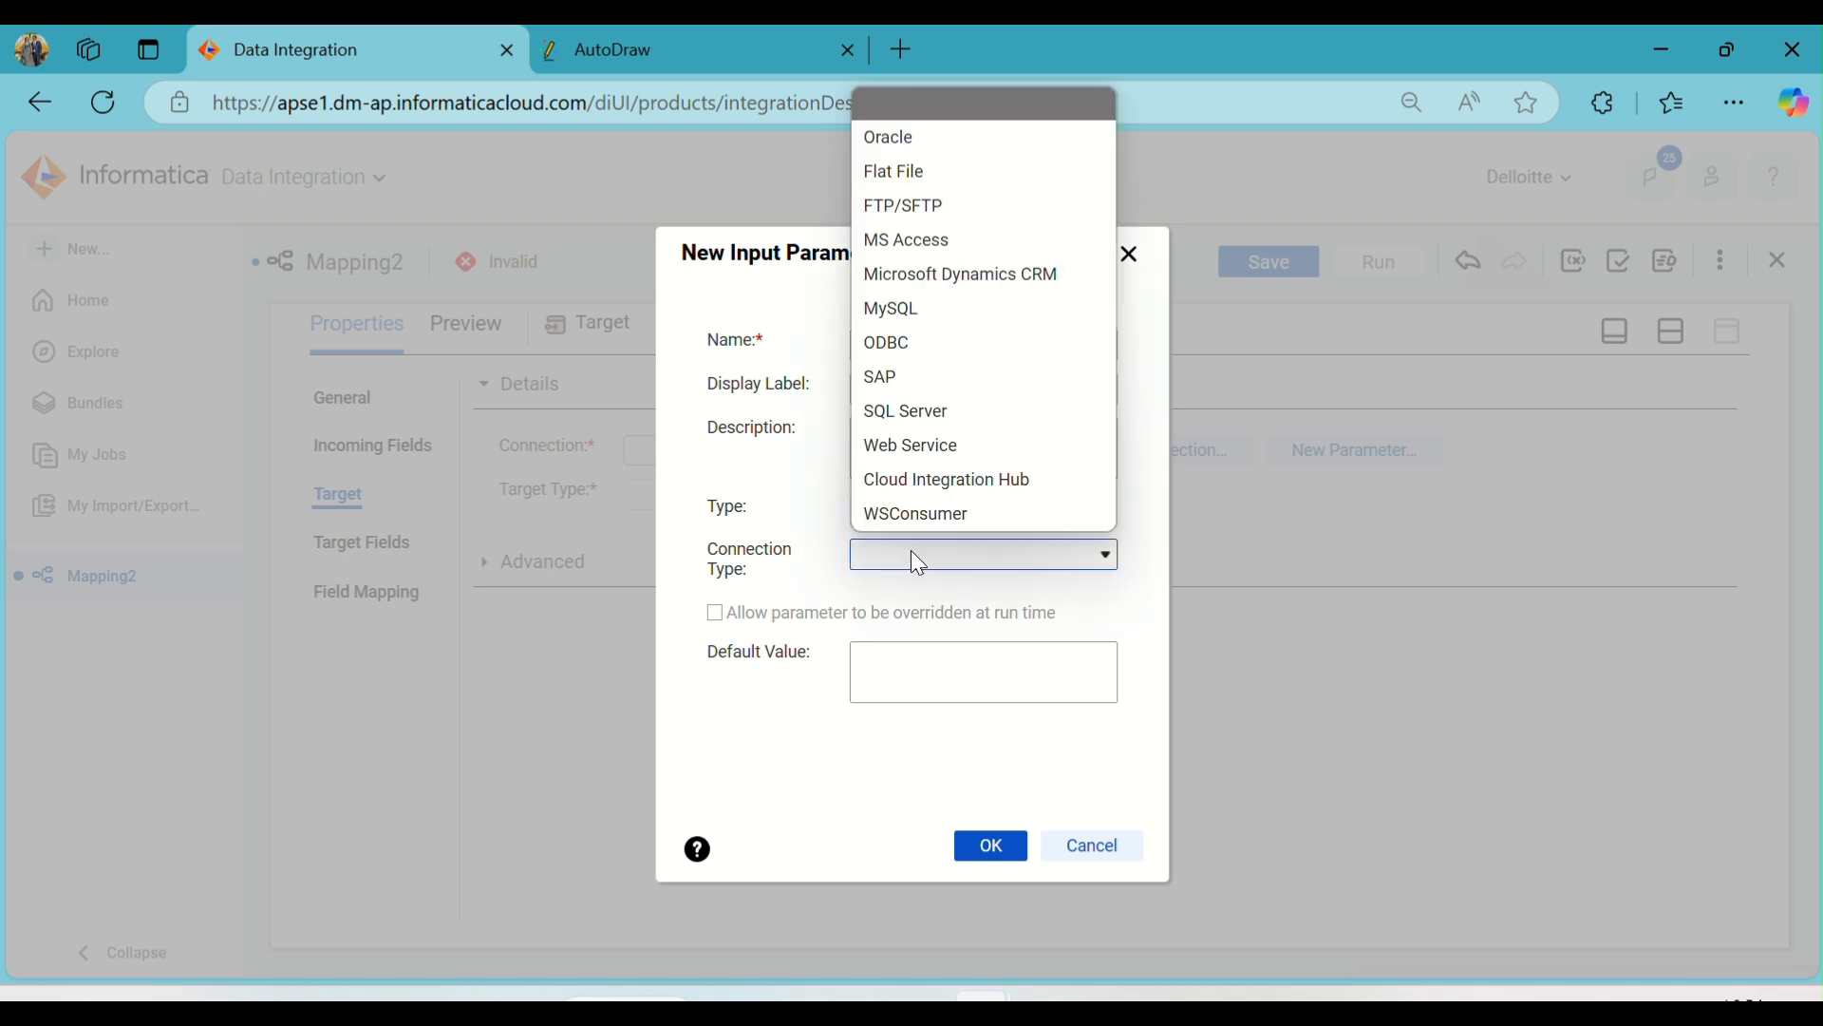
pyautogui.click(948, 136)
pyautogui.click(747, 627)
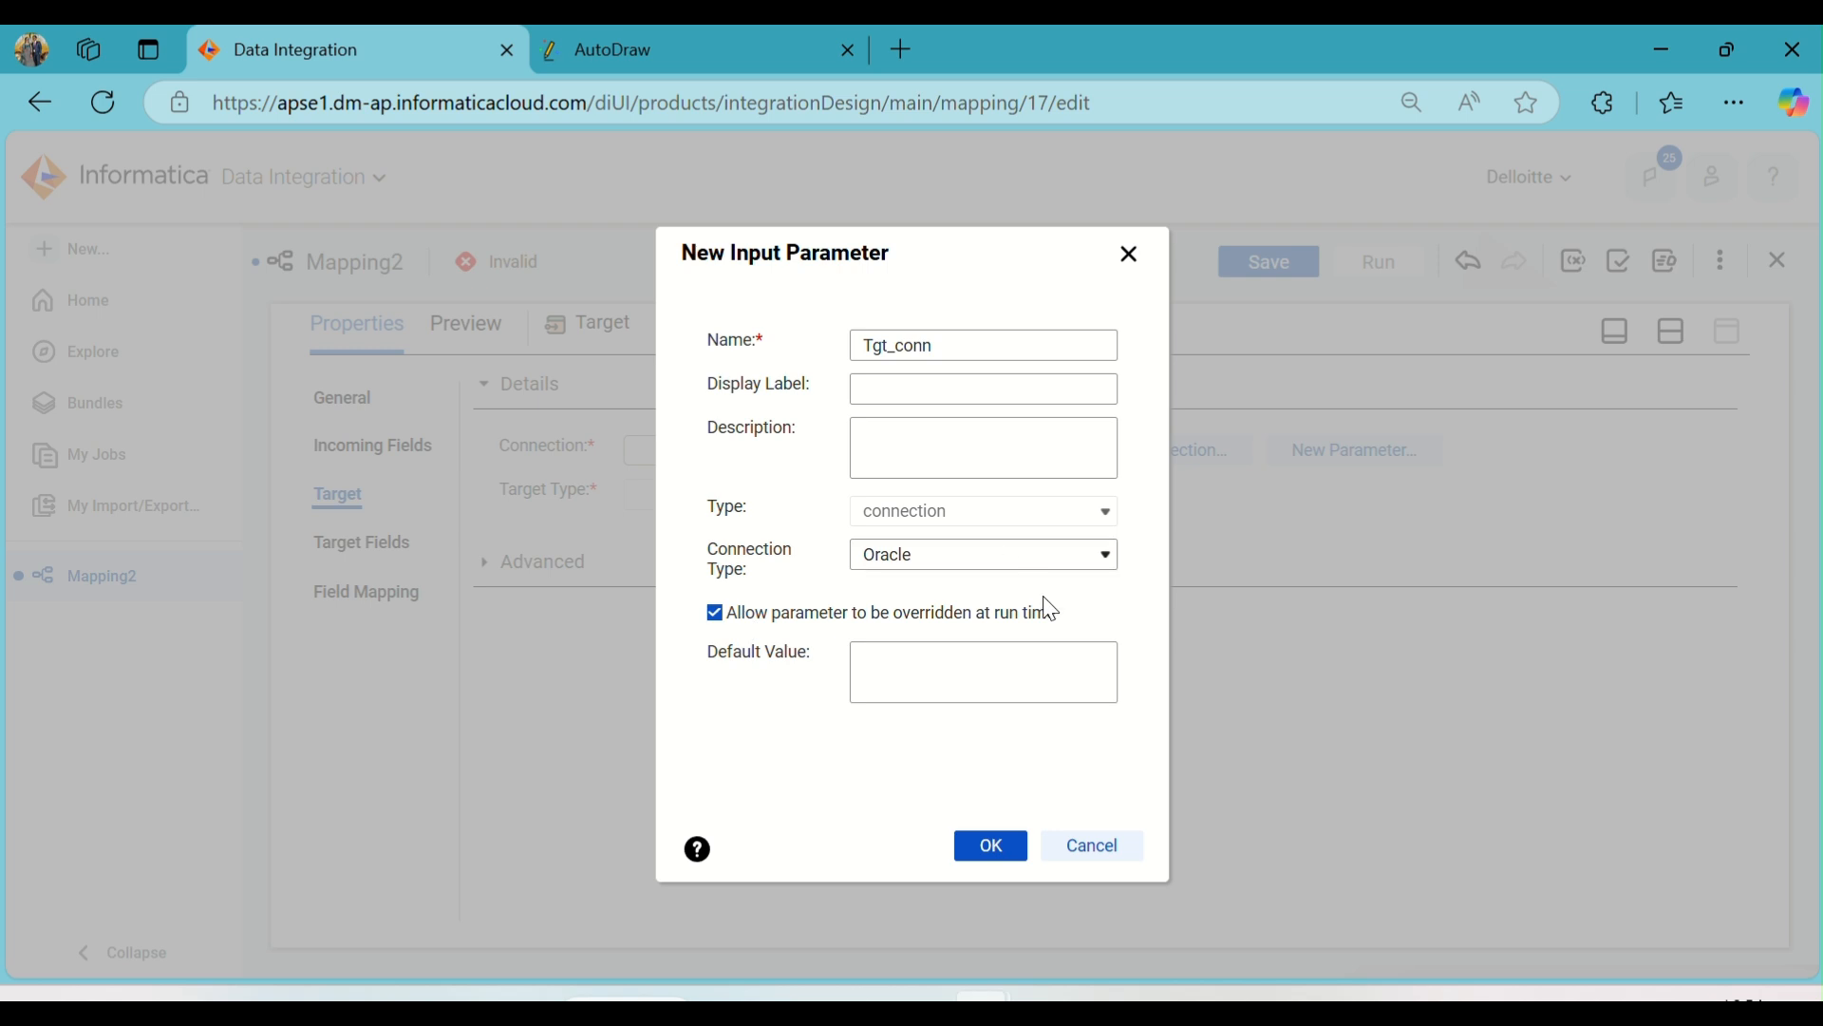
pyautogui.click(999, 854)
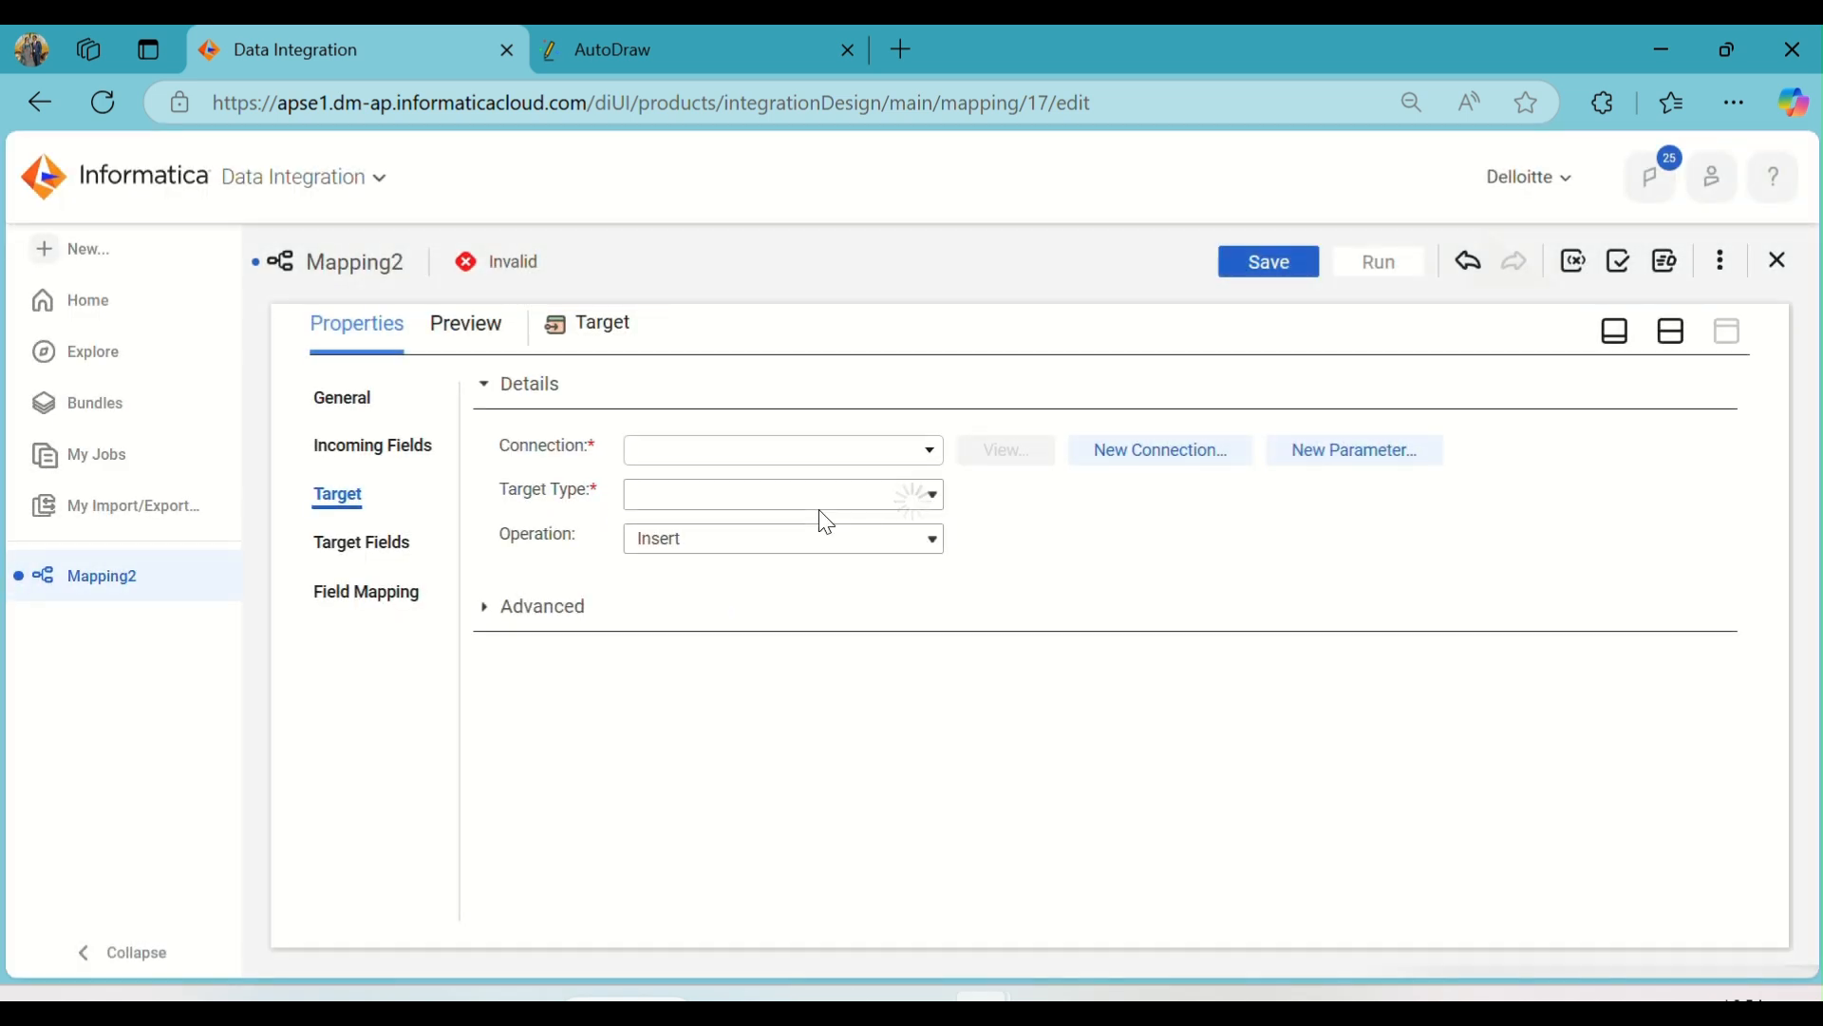
# - Set the target type to Parameter and create the data object parameter Tgt_obj, allowing it to be overridden at run time
pyautogui.click(893, 491)
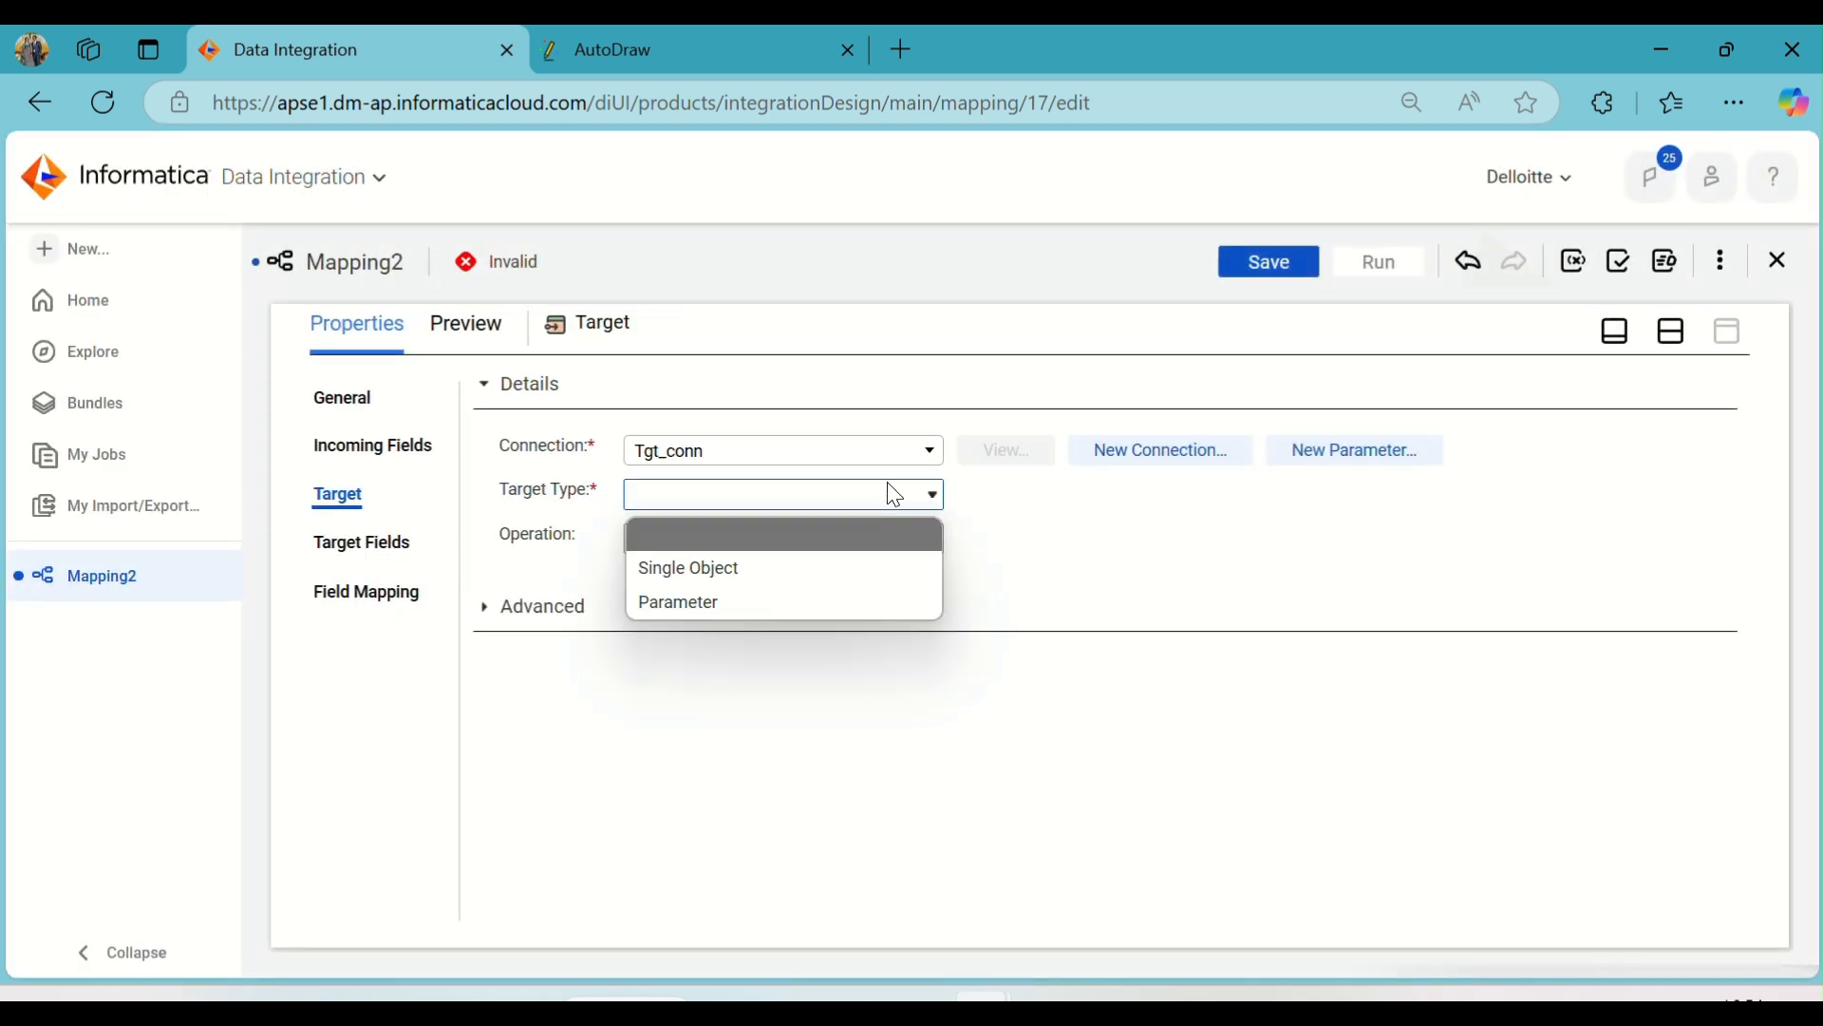
pyautogui.click(765, 601)
pyautogui.click(1045, 542)
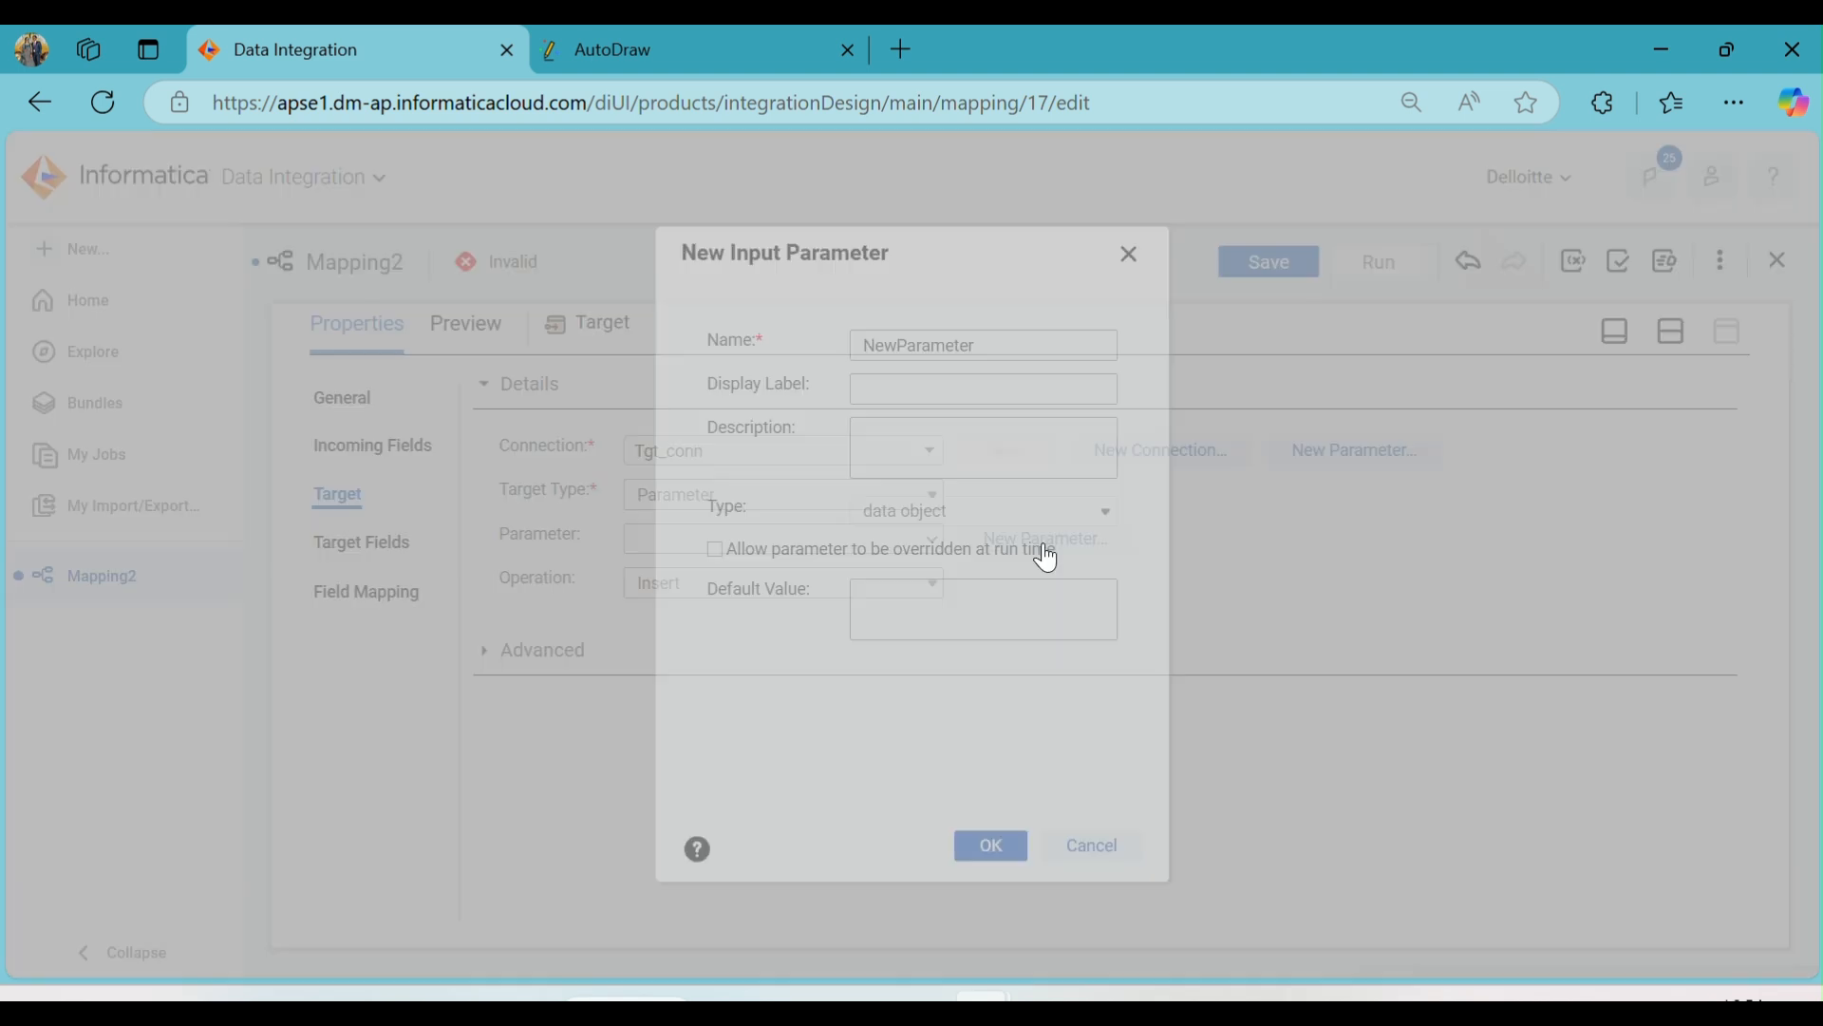
pyautogui.write('Tgt_')
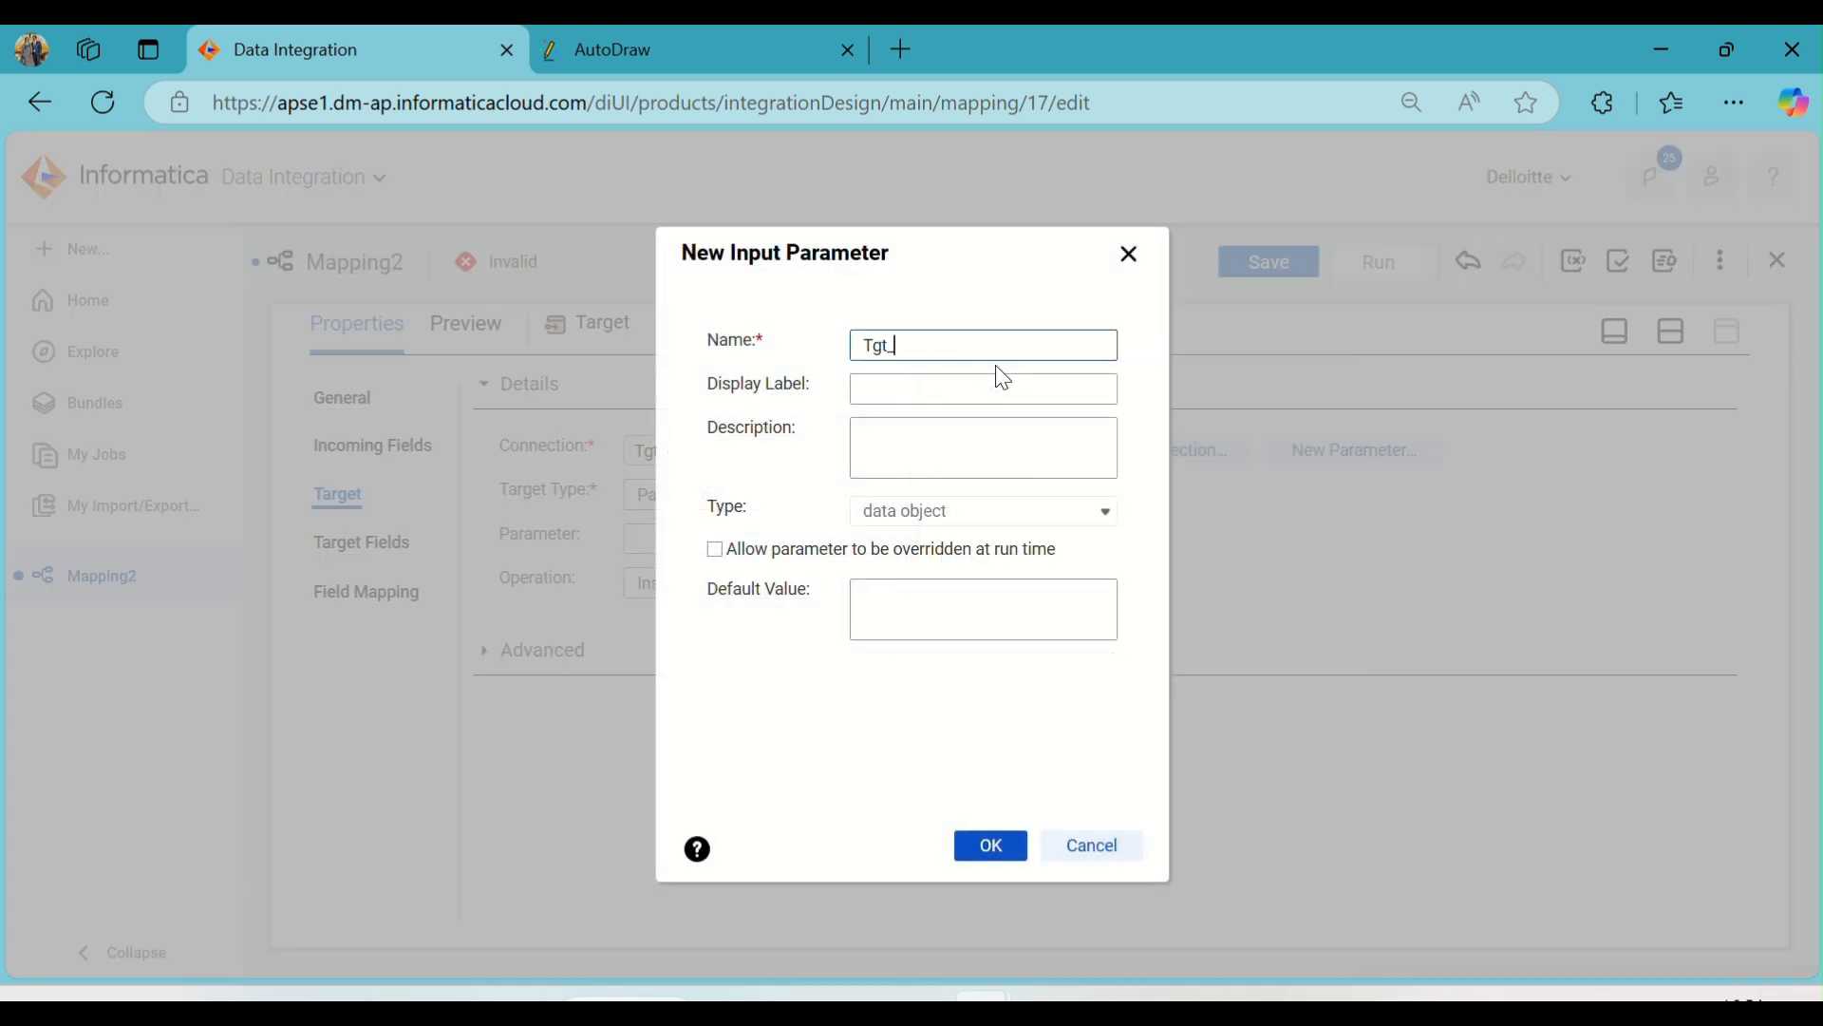
pyautogui.write('obj')
pyautogui.click(755, 555)
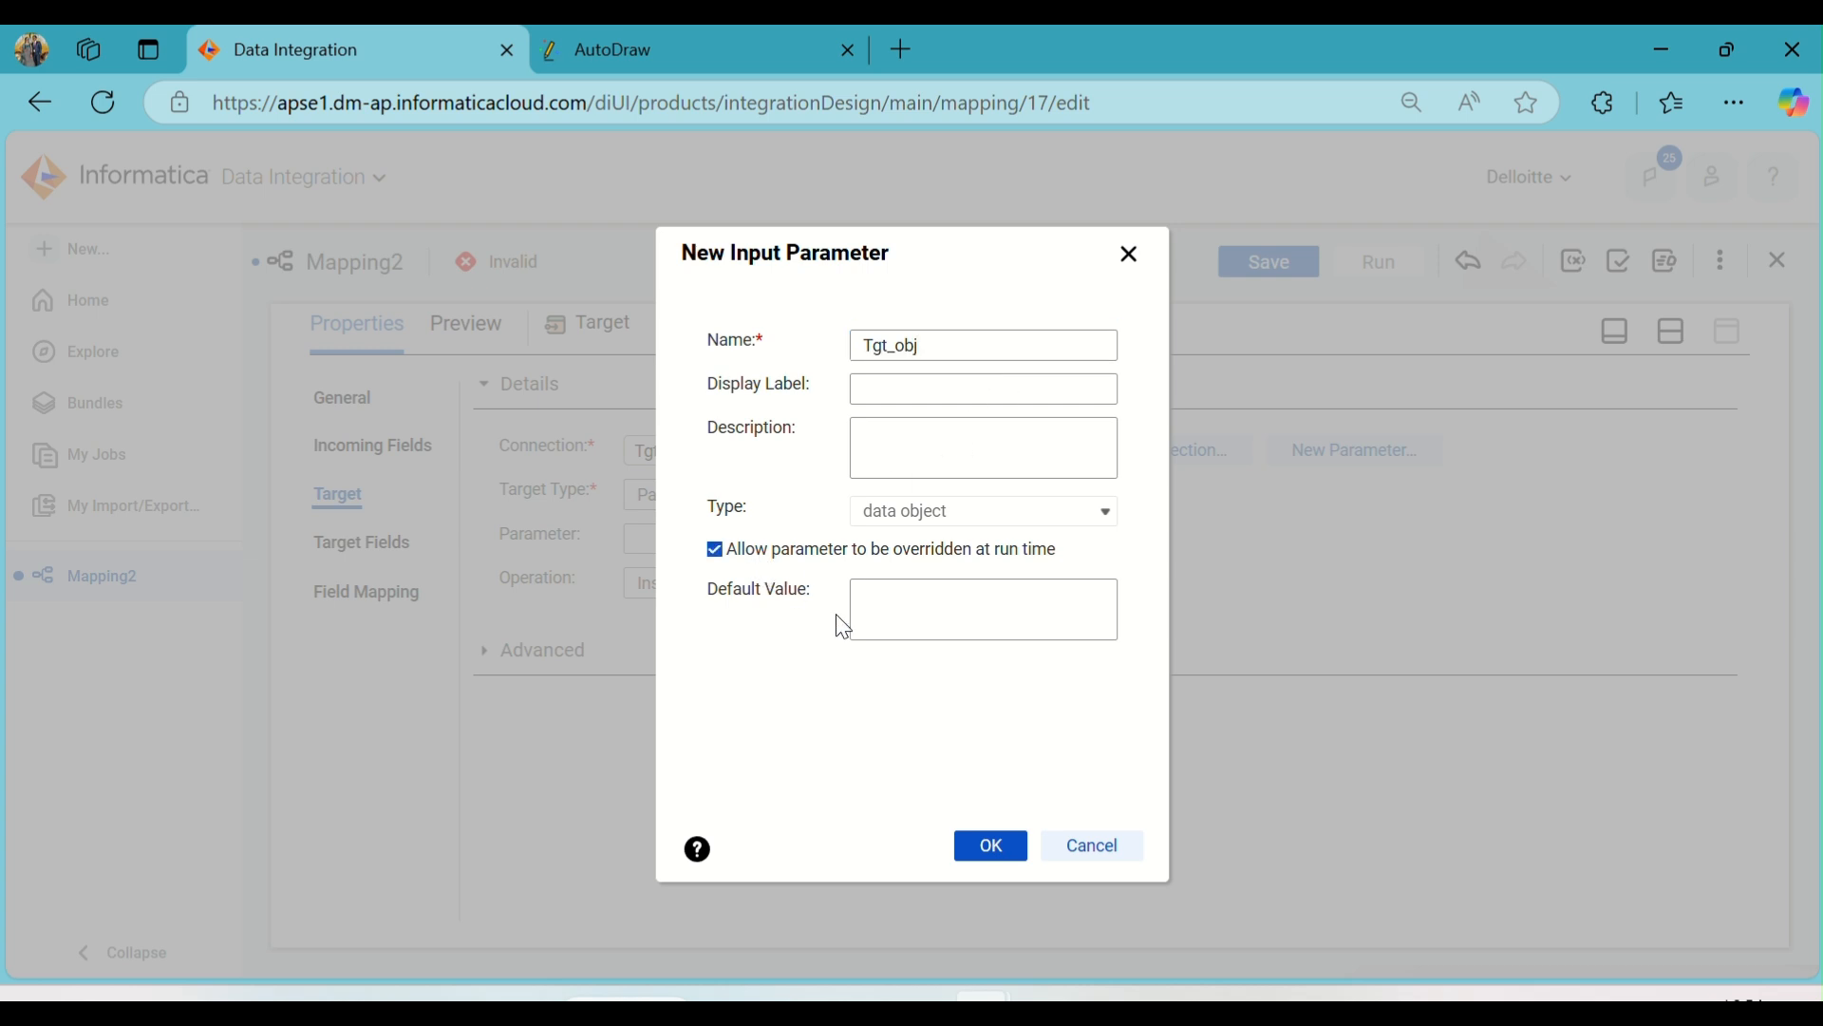
pyautogui.click(987, 848)
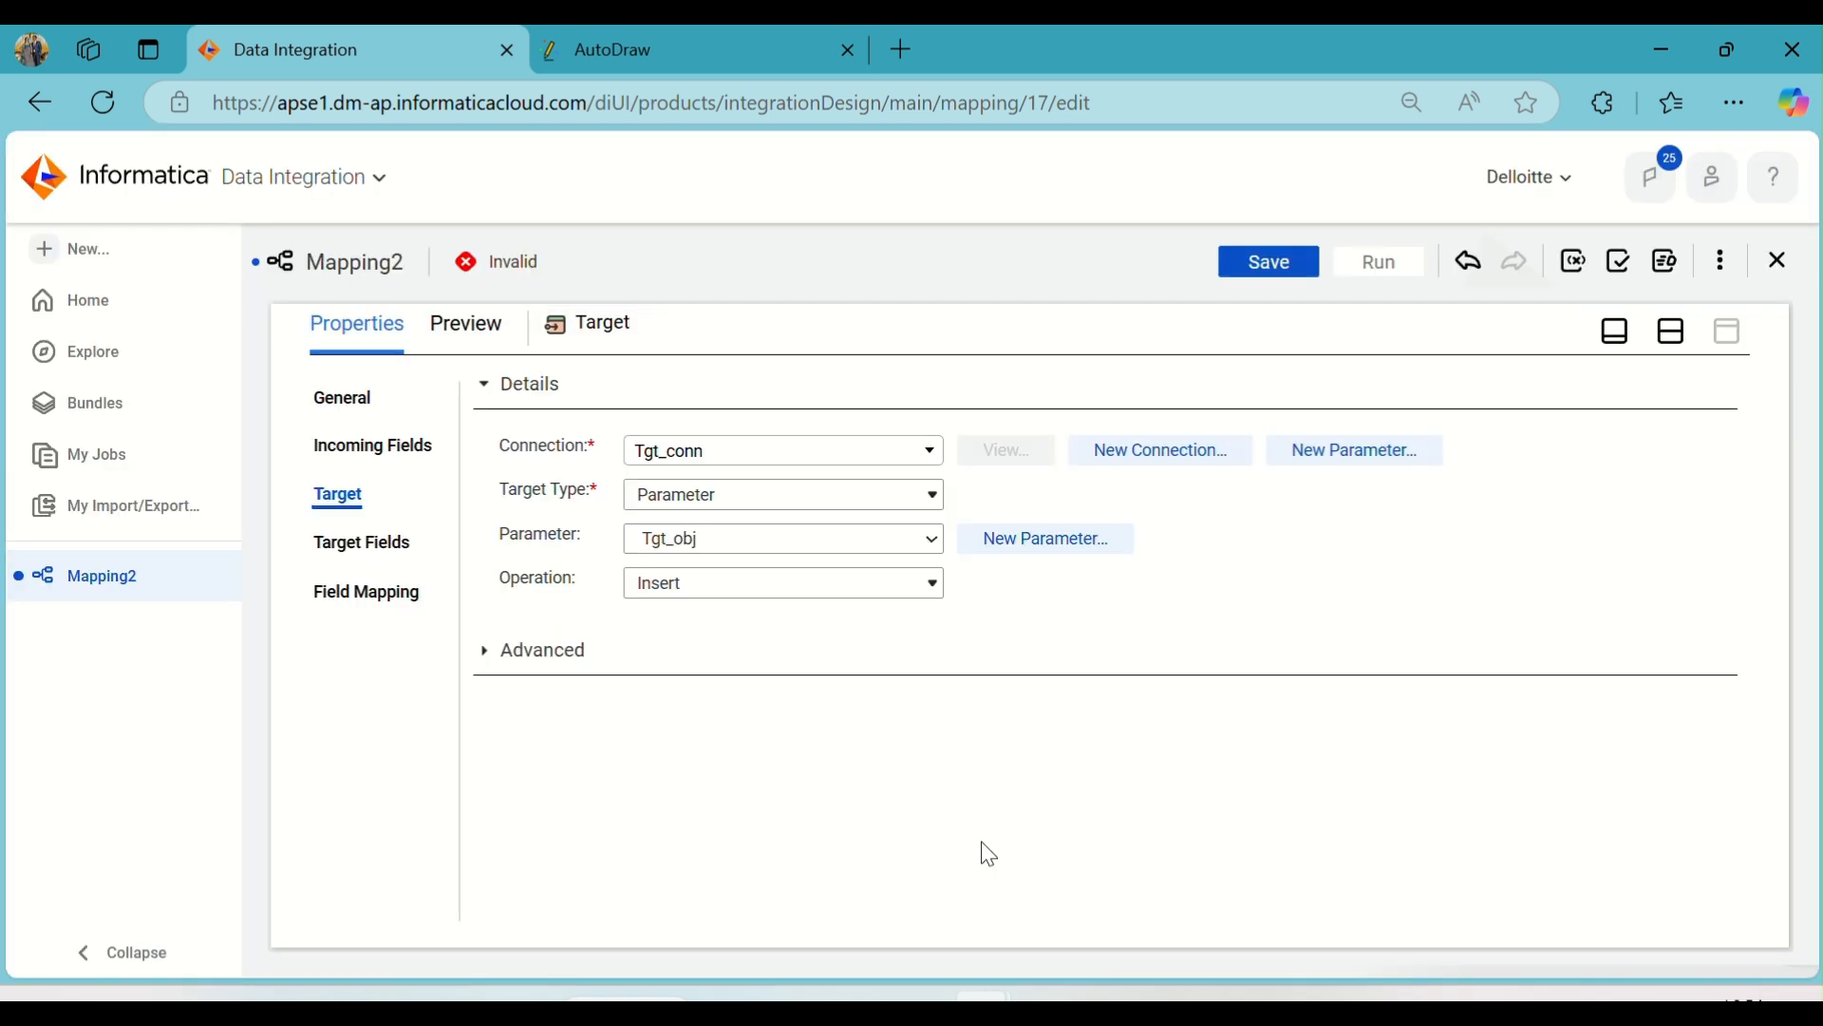
# - Choose Insert as the target operation and open the target's field mapping
pyautogui.click(728, 583)
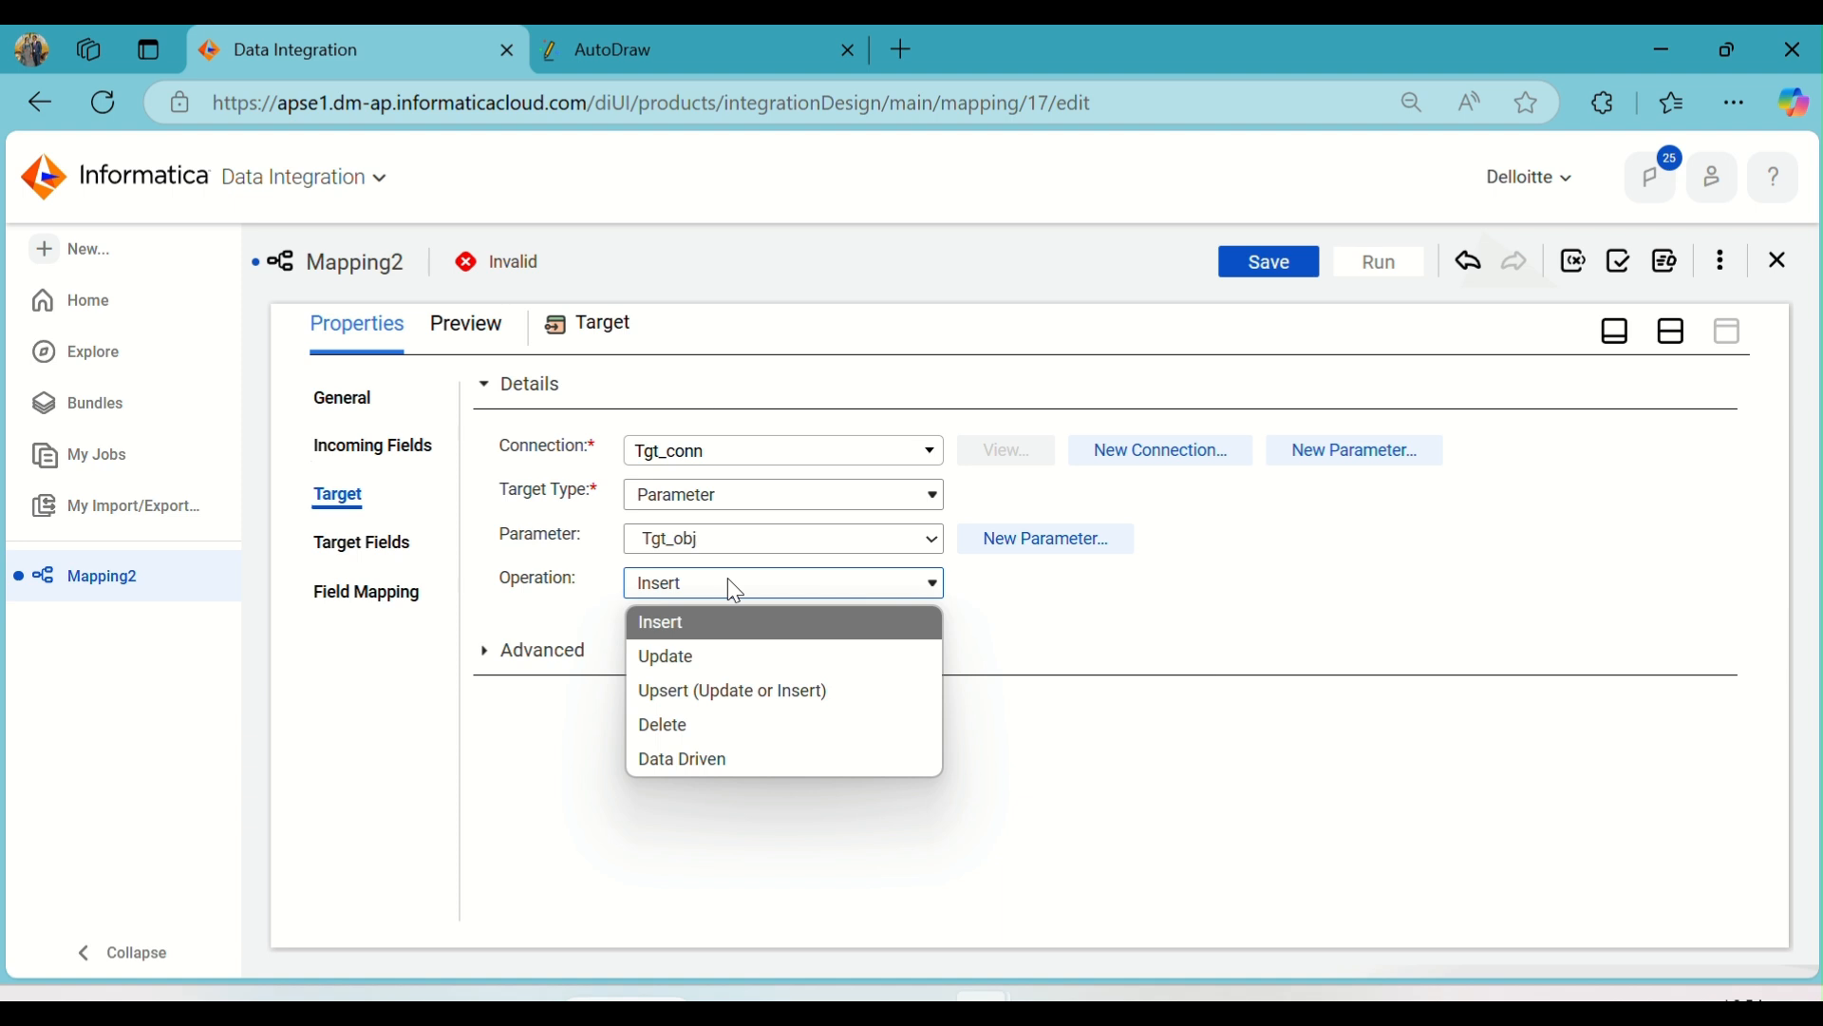
pyautogui.click(688, 631)
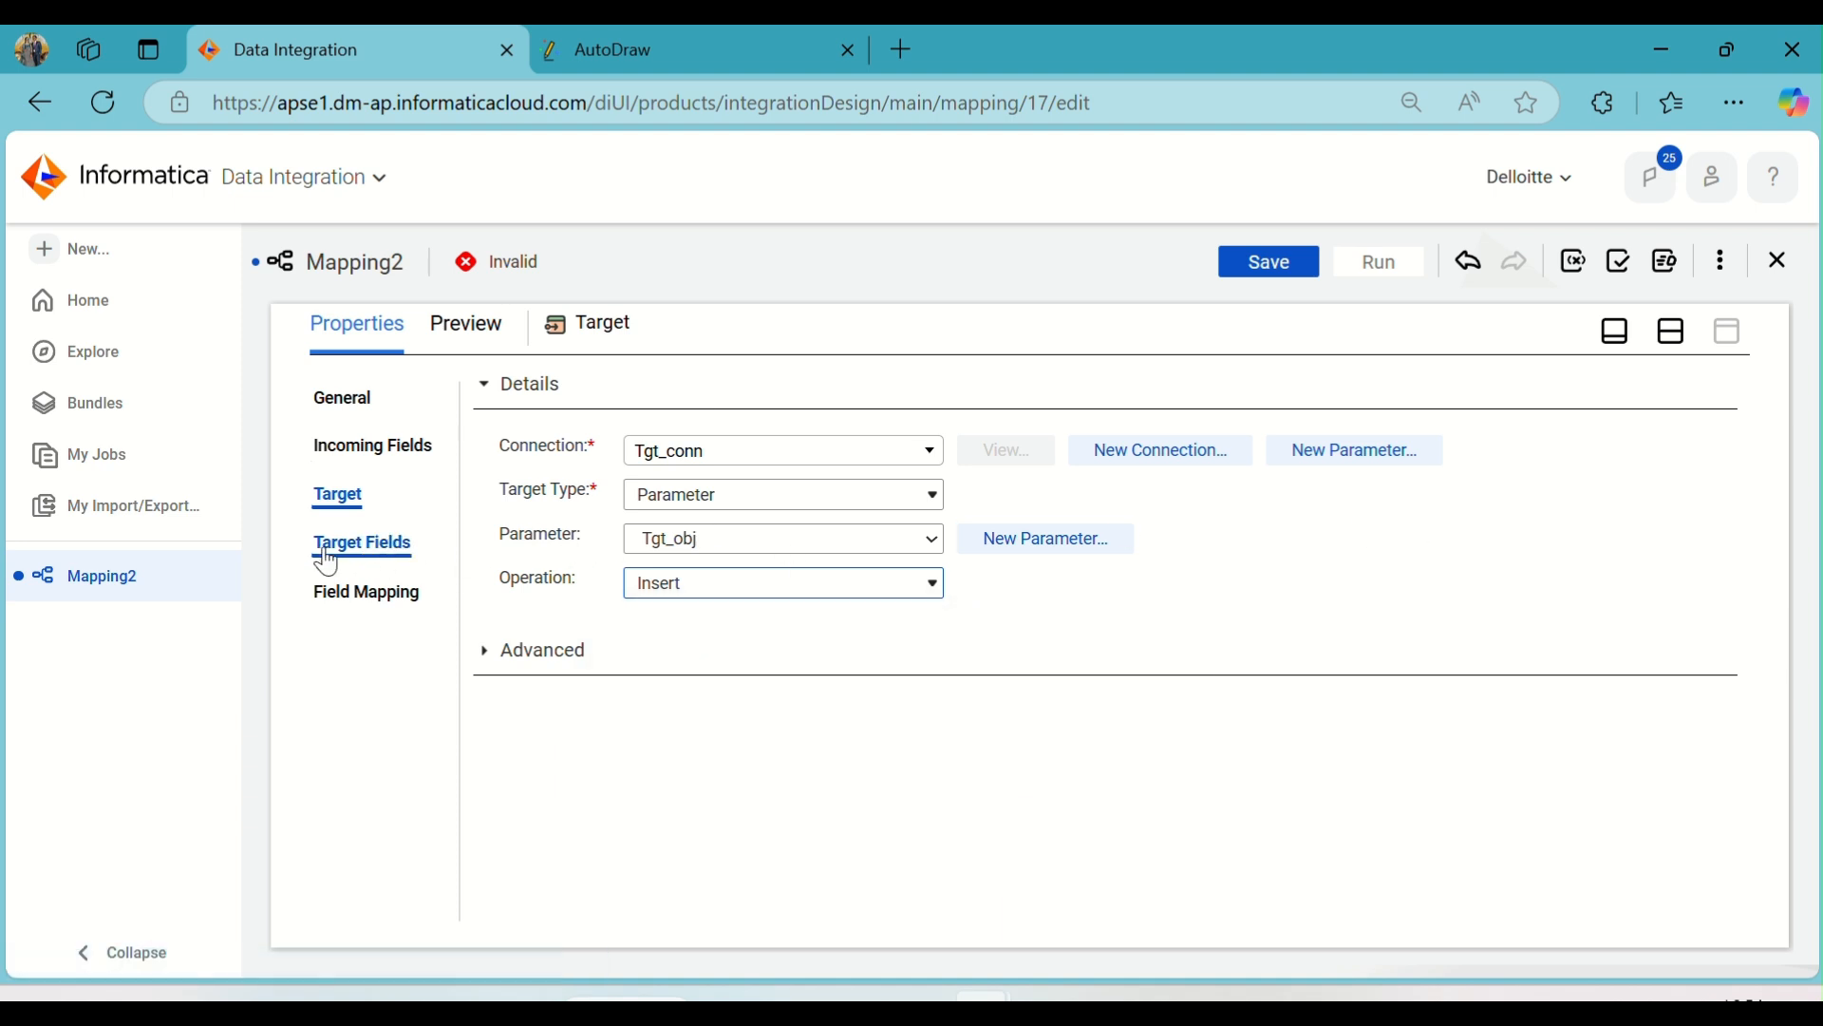
pyautogui.click(366, 589)
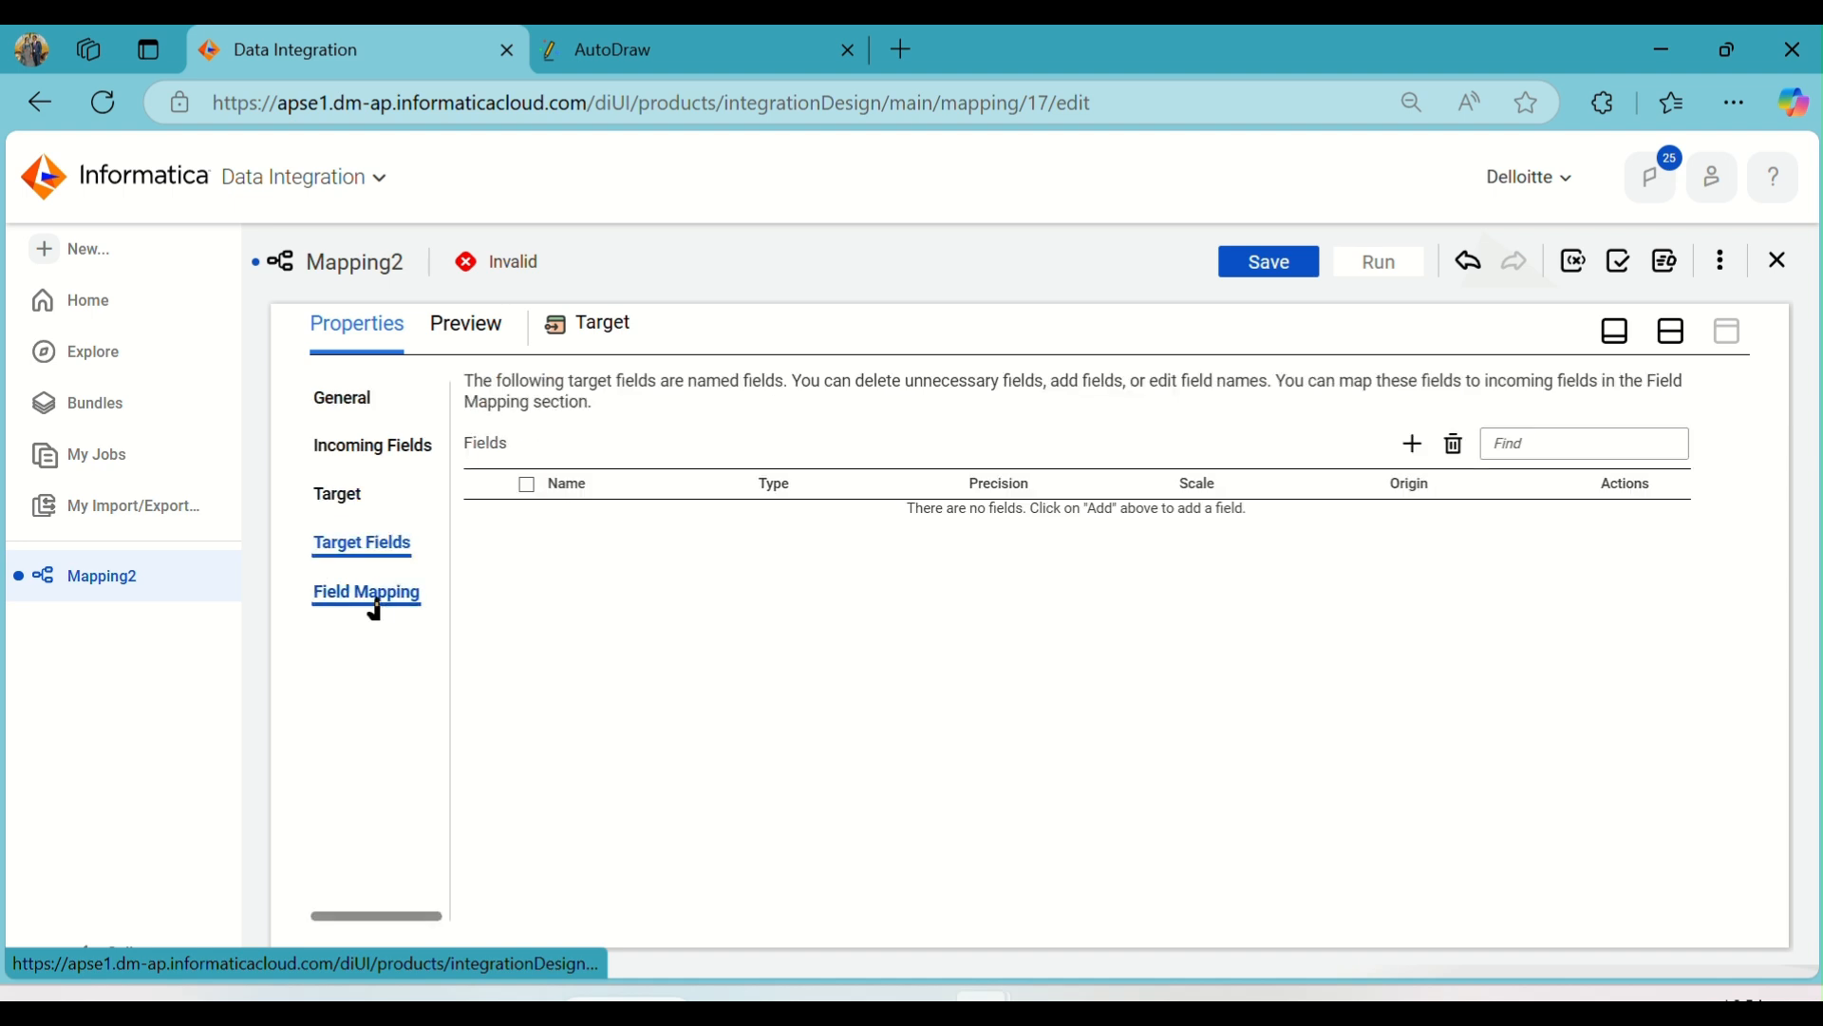
pyautogui.click(1671, 330)
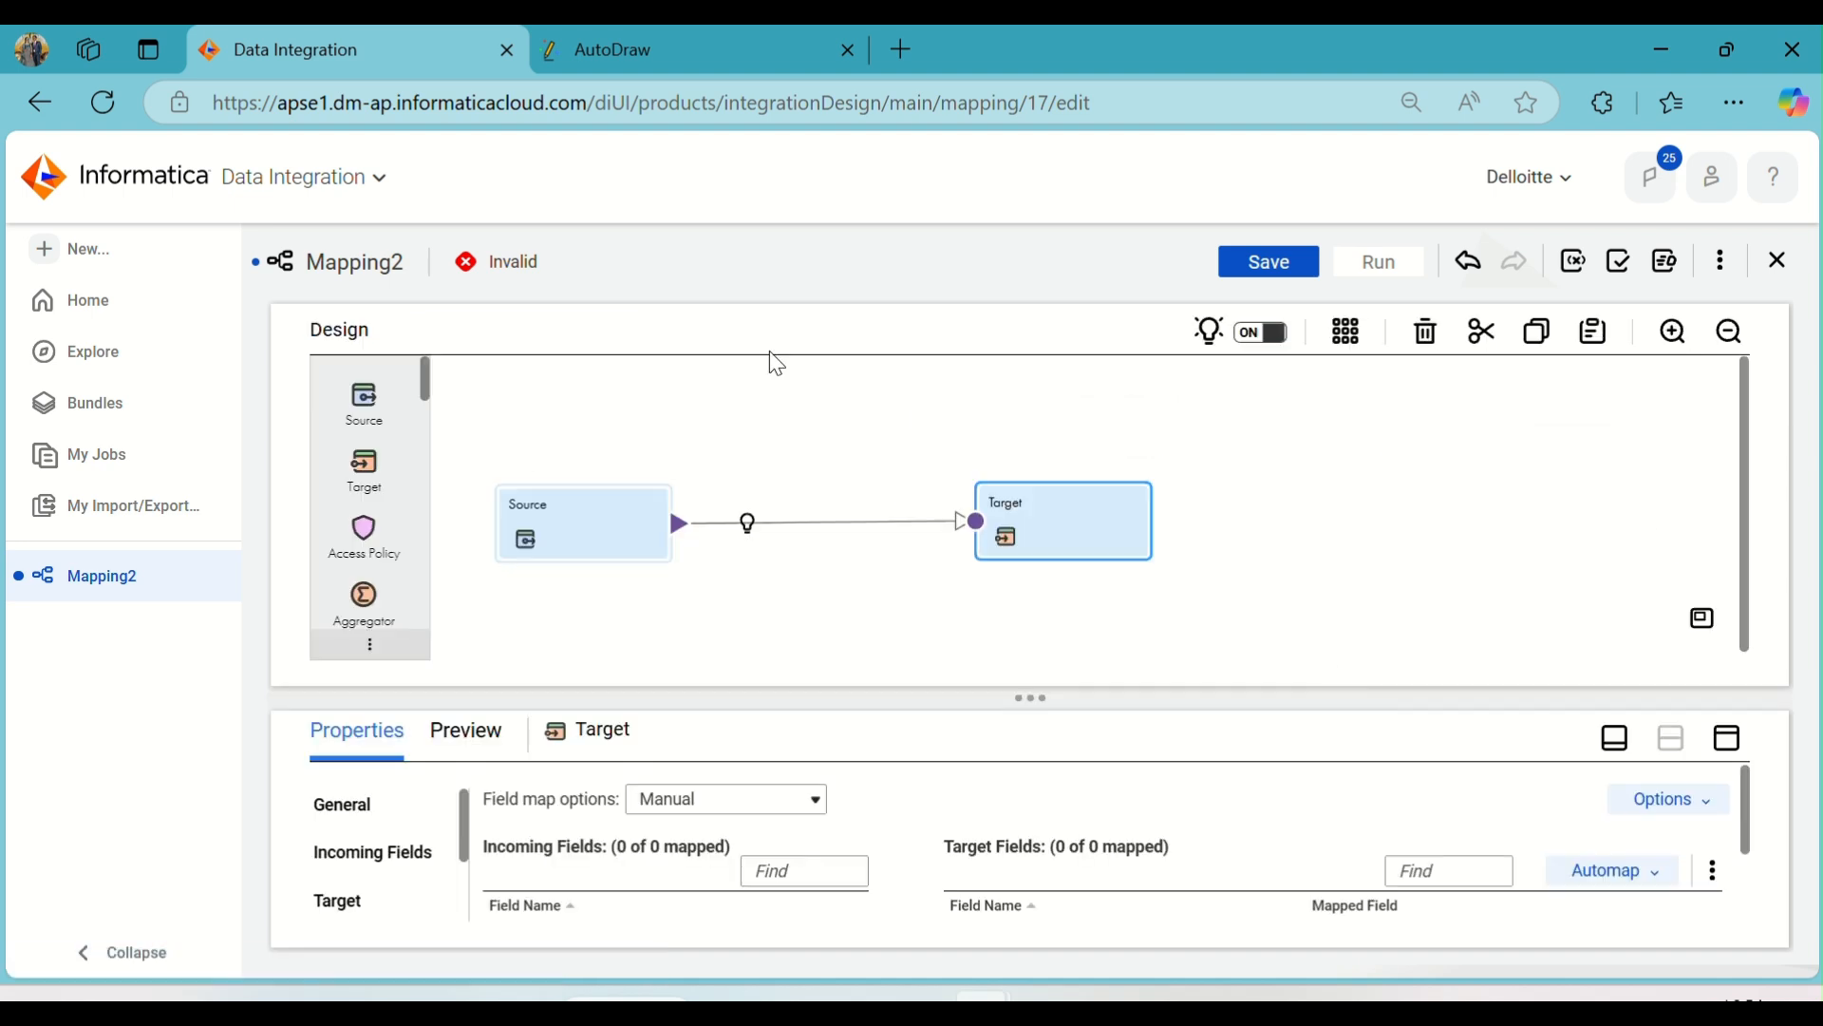
# - Auto-arrange the transformations on the design canvas and save the mapping
pyautogui.click(749, 435)
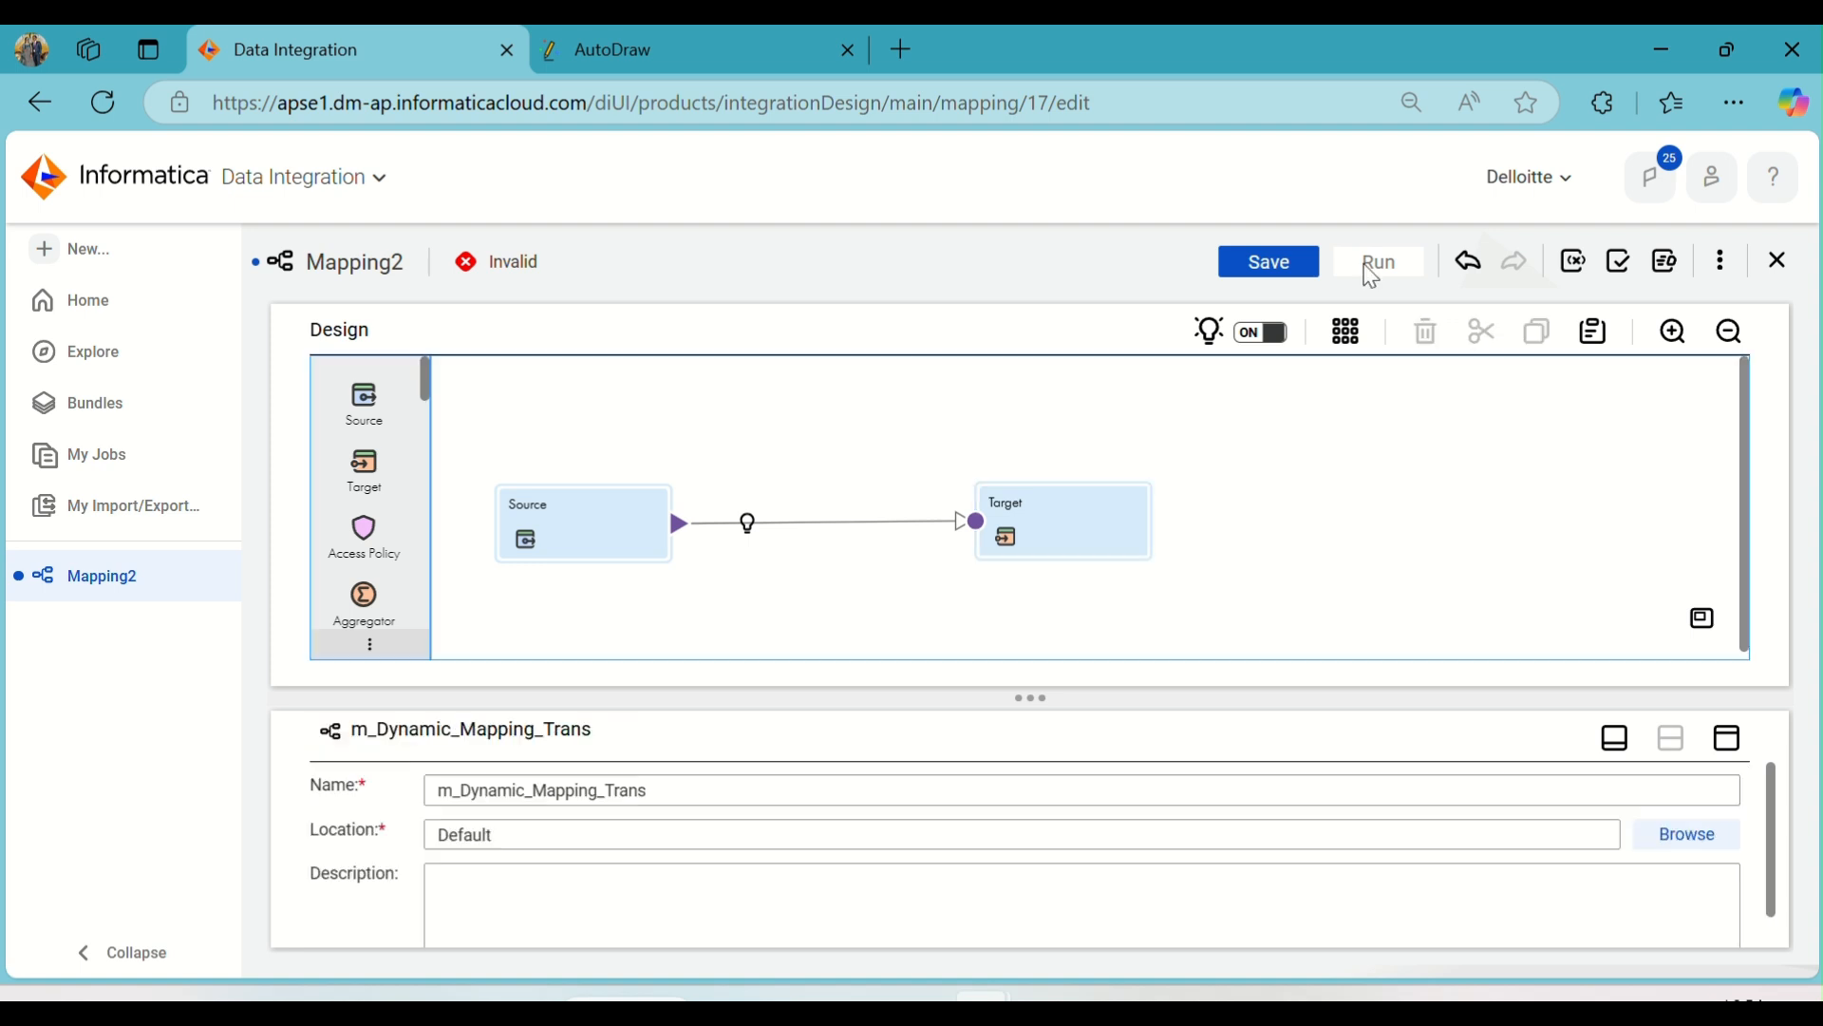
pyautogui.click(1347, 331)
pyautogui.click(1300, 275)
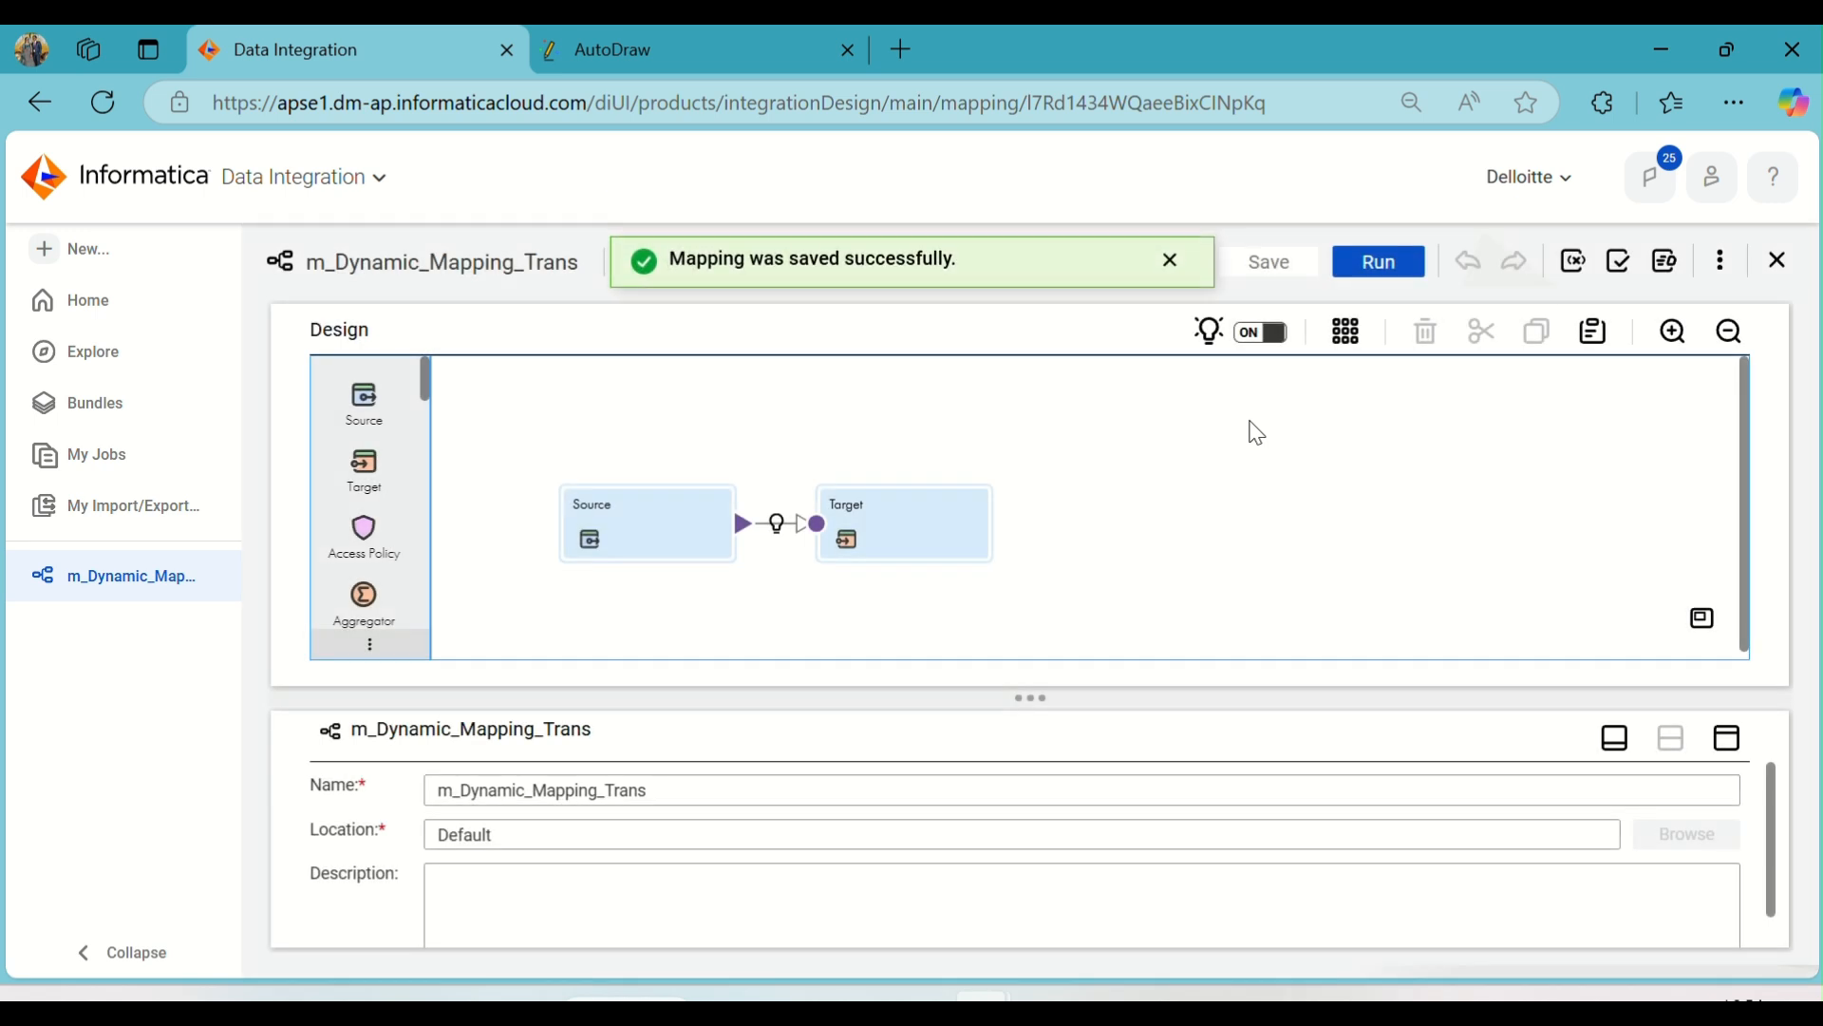
pyautogui.click(1171, 263)
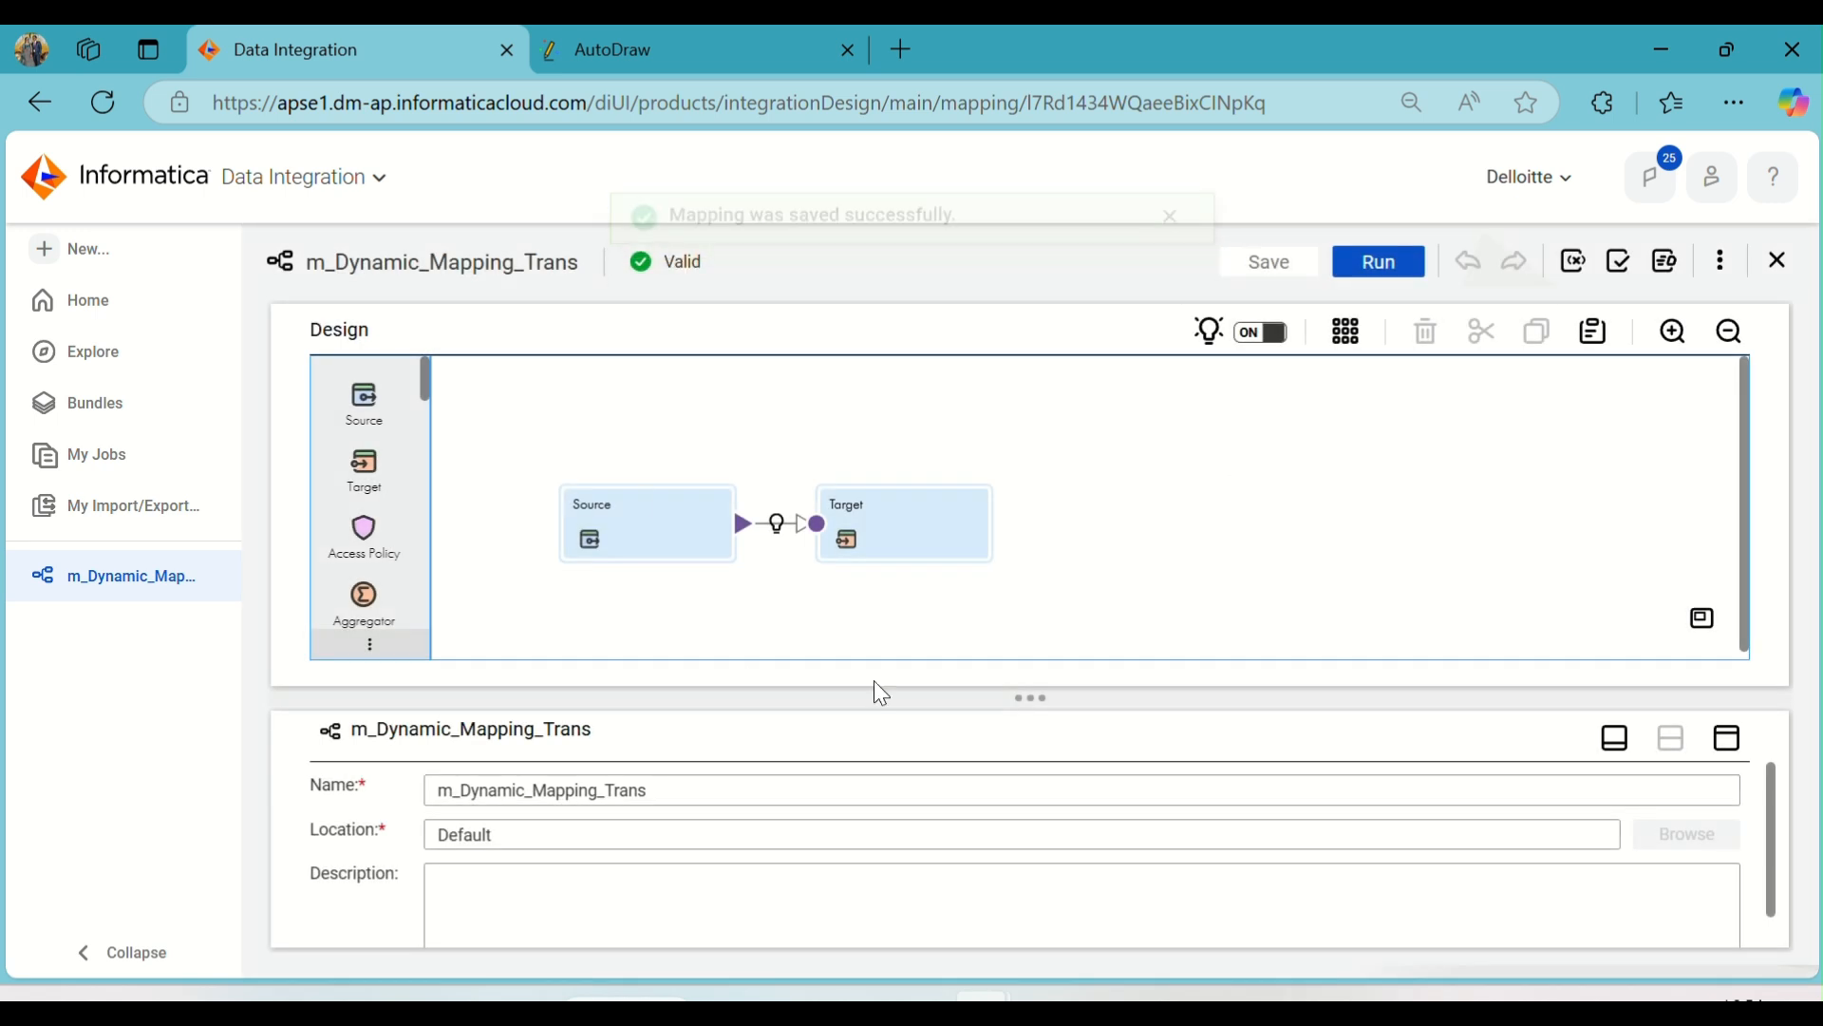
# - Create a new Dynamic Mapping Task asset
pyautogui.click(103, 266)
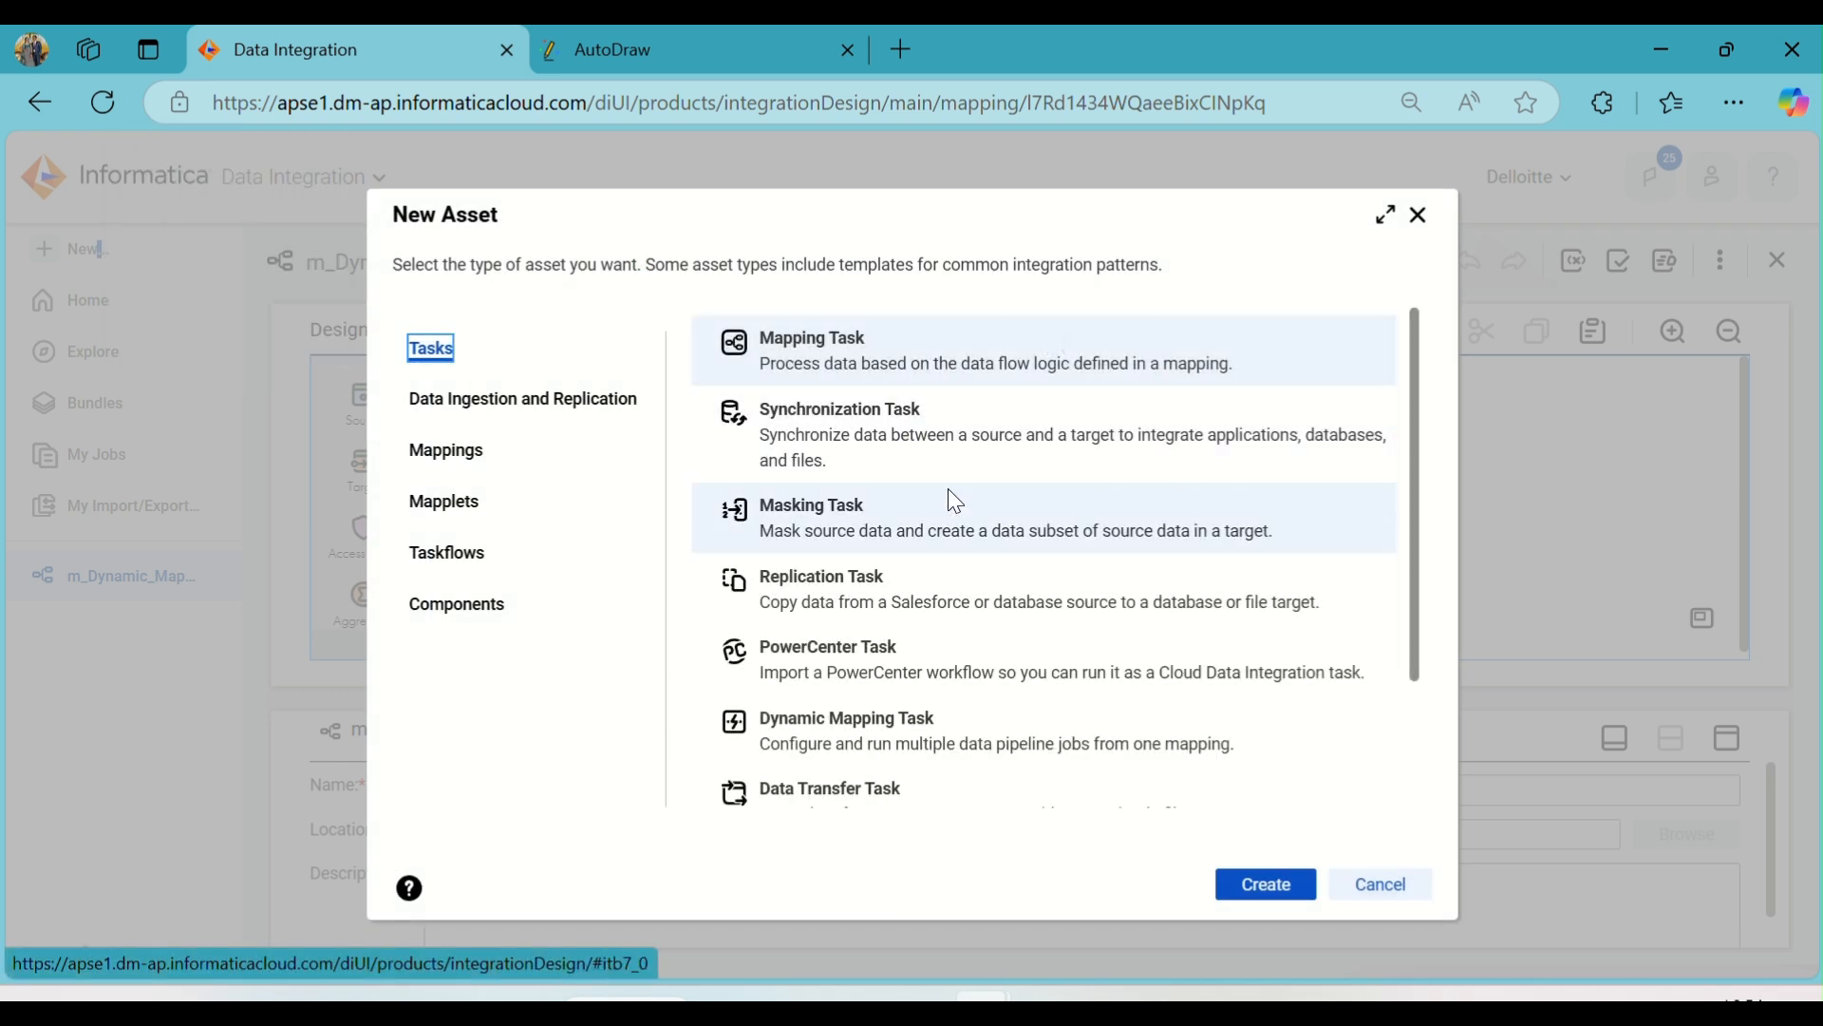
pyautogui.scroll(-2, 916, 659)
pyautogui.click(900, 582)
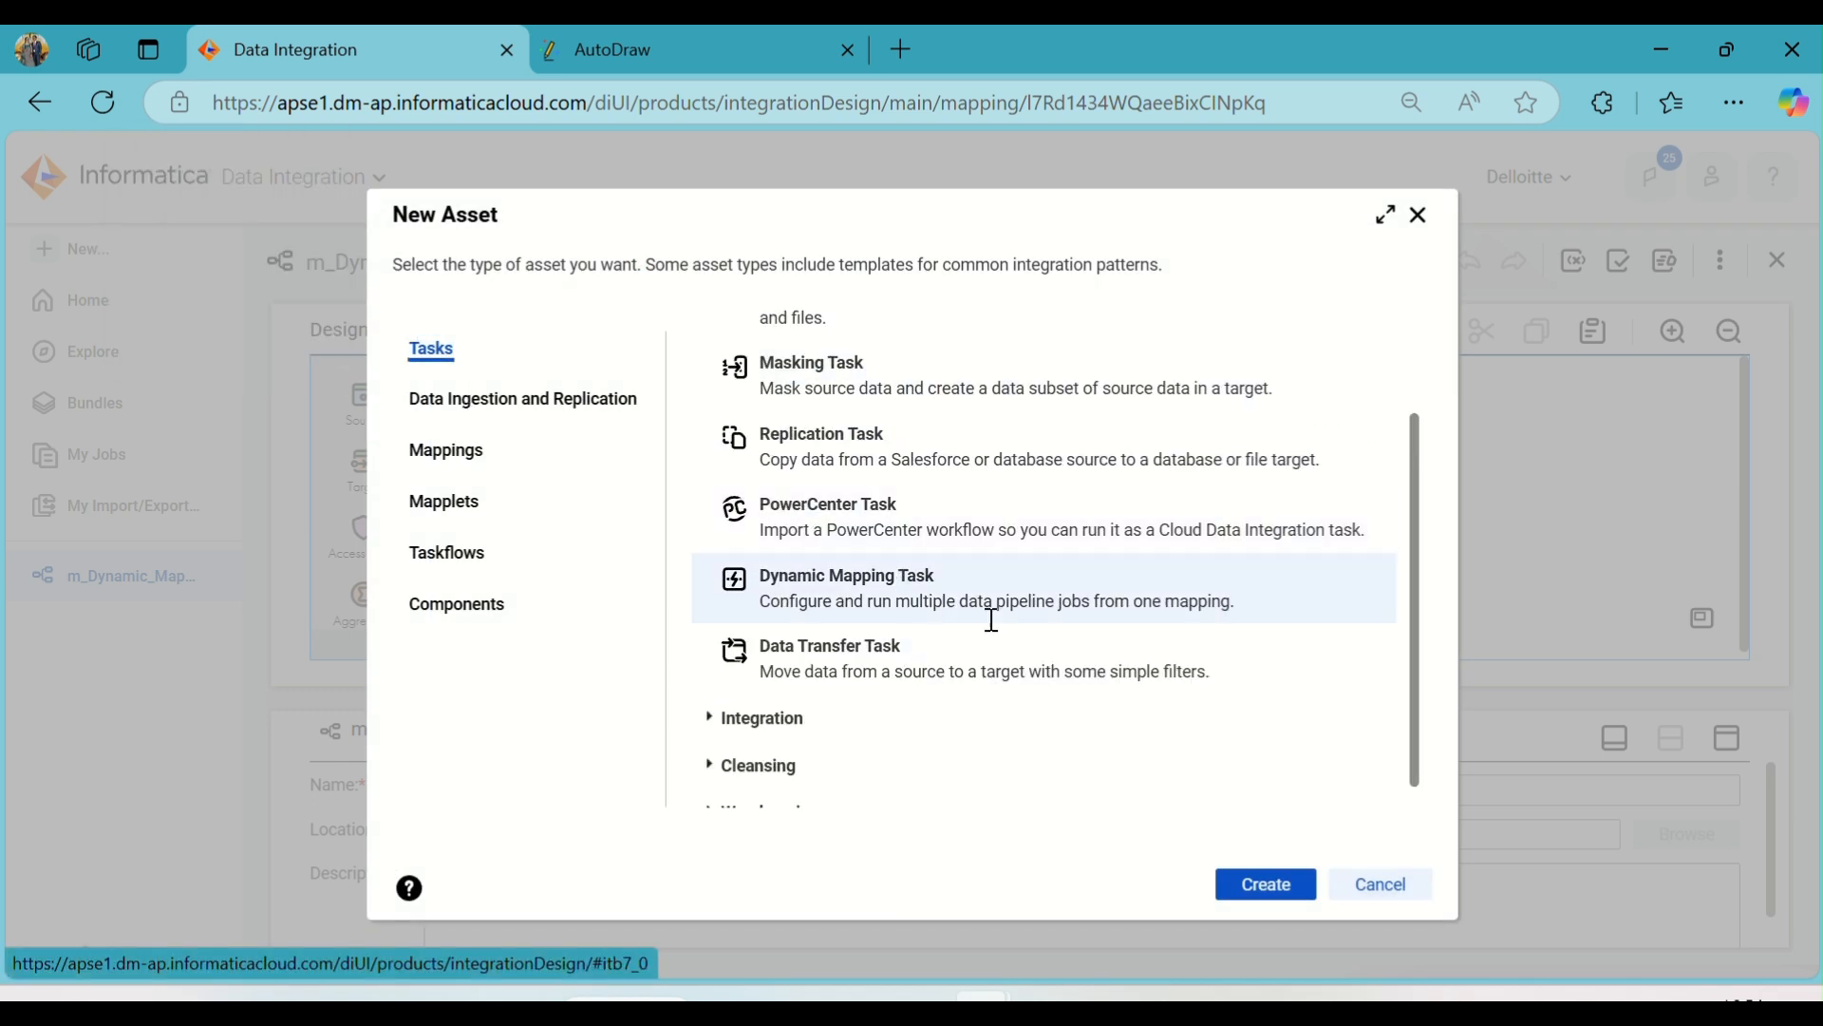
pyautogui.click(1233, 883)
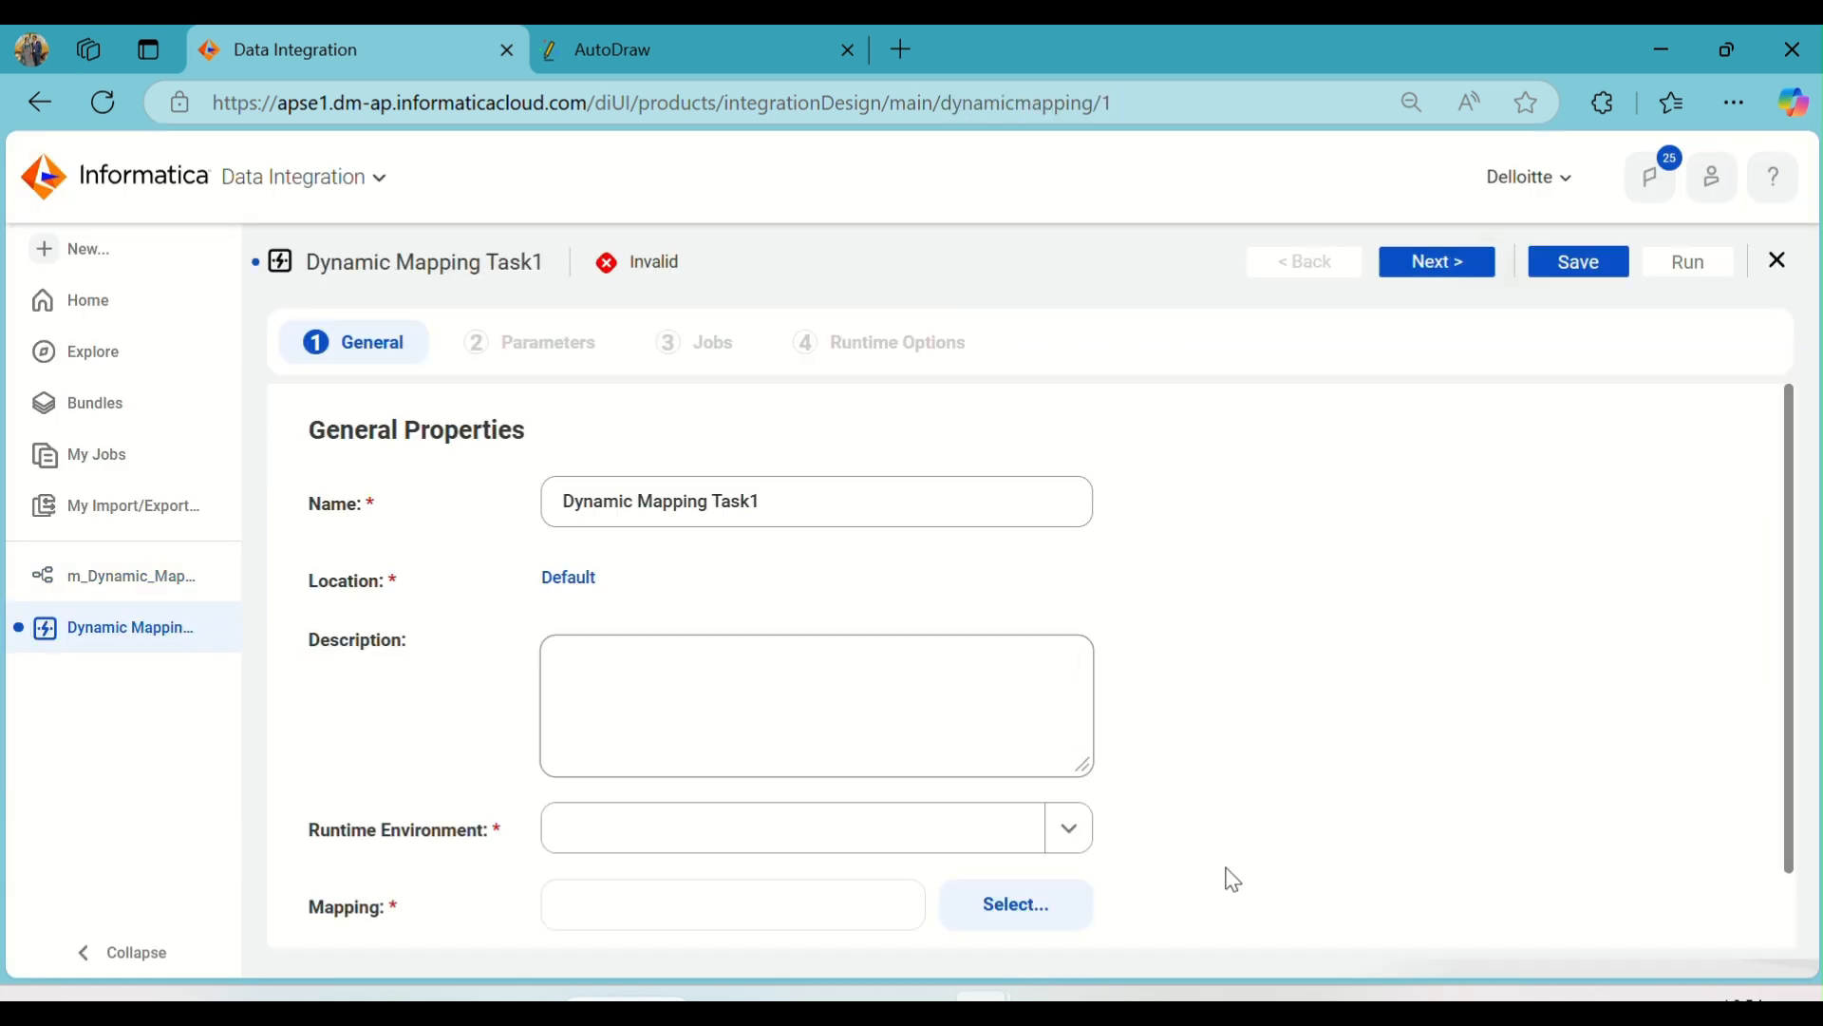
# - Name the task Dynamic Mapping Task and set its runtime environment to the user's own agent instead of the Informatica Cloud Hosted Agent
pyautogui.moveTo(795, 501); pyautogui.dragTo(561, 494)
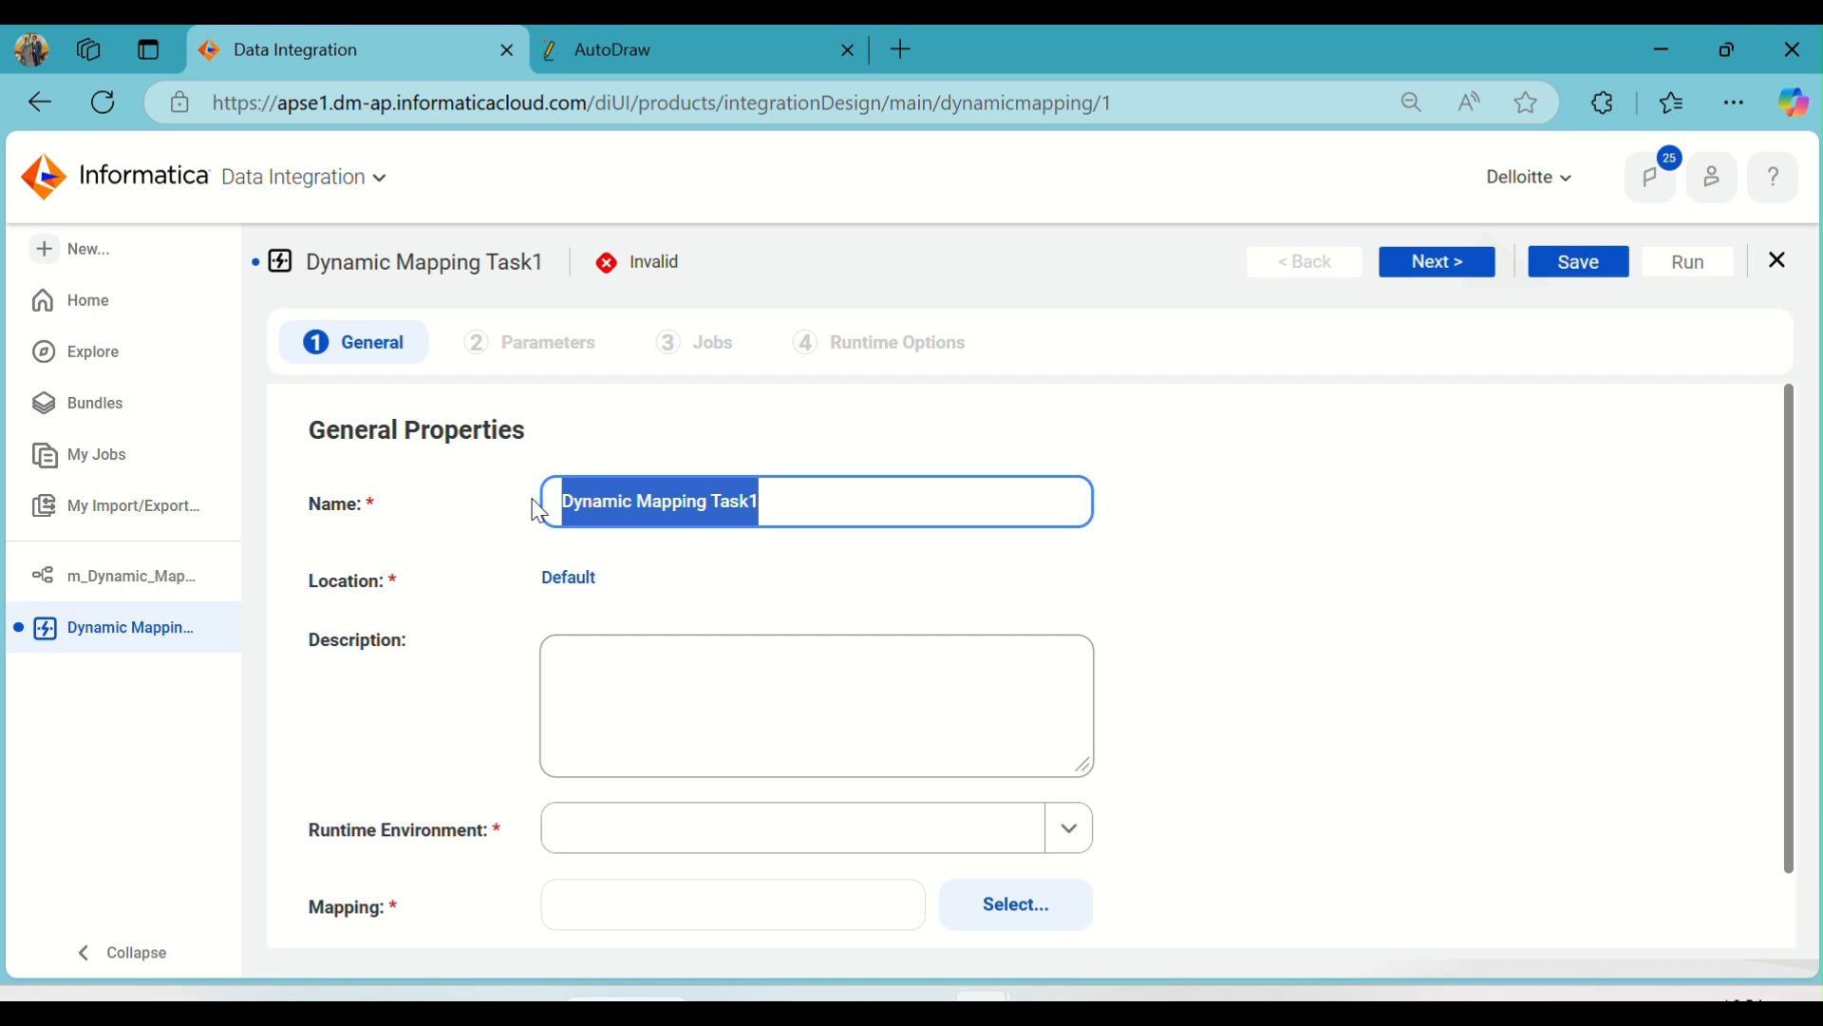
pyautogui.write('Dynamic Mapping Task')
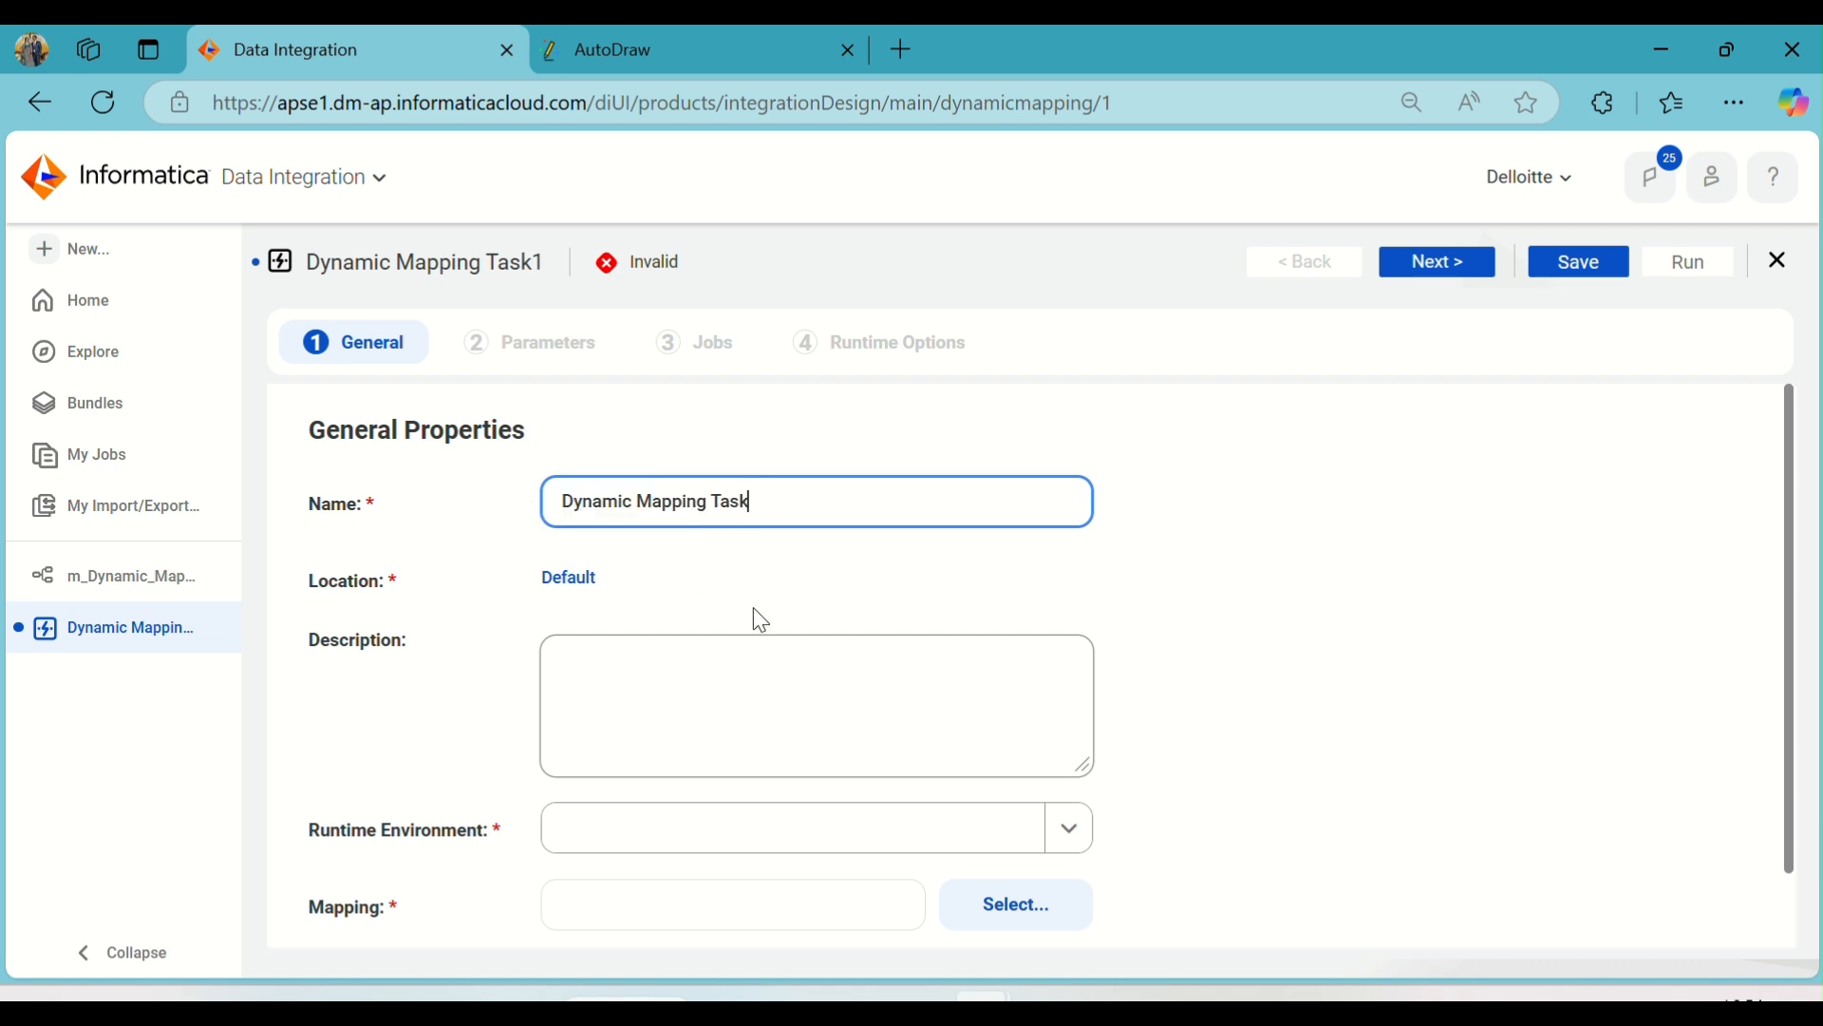
pyautogui.click(1311, 557)
pyautogui.scroll(-1, 1309, 557)
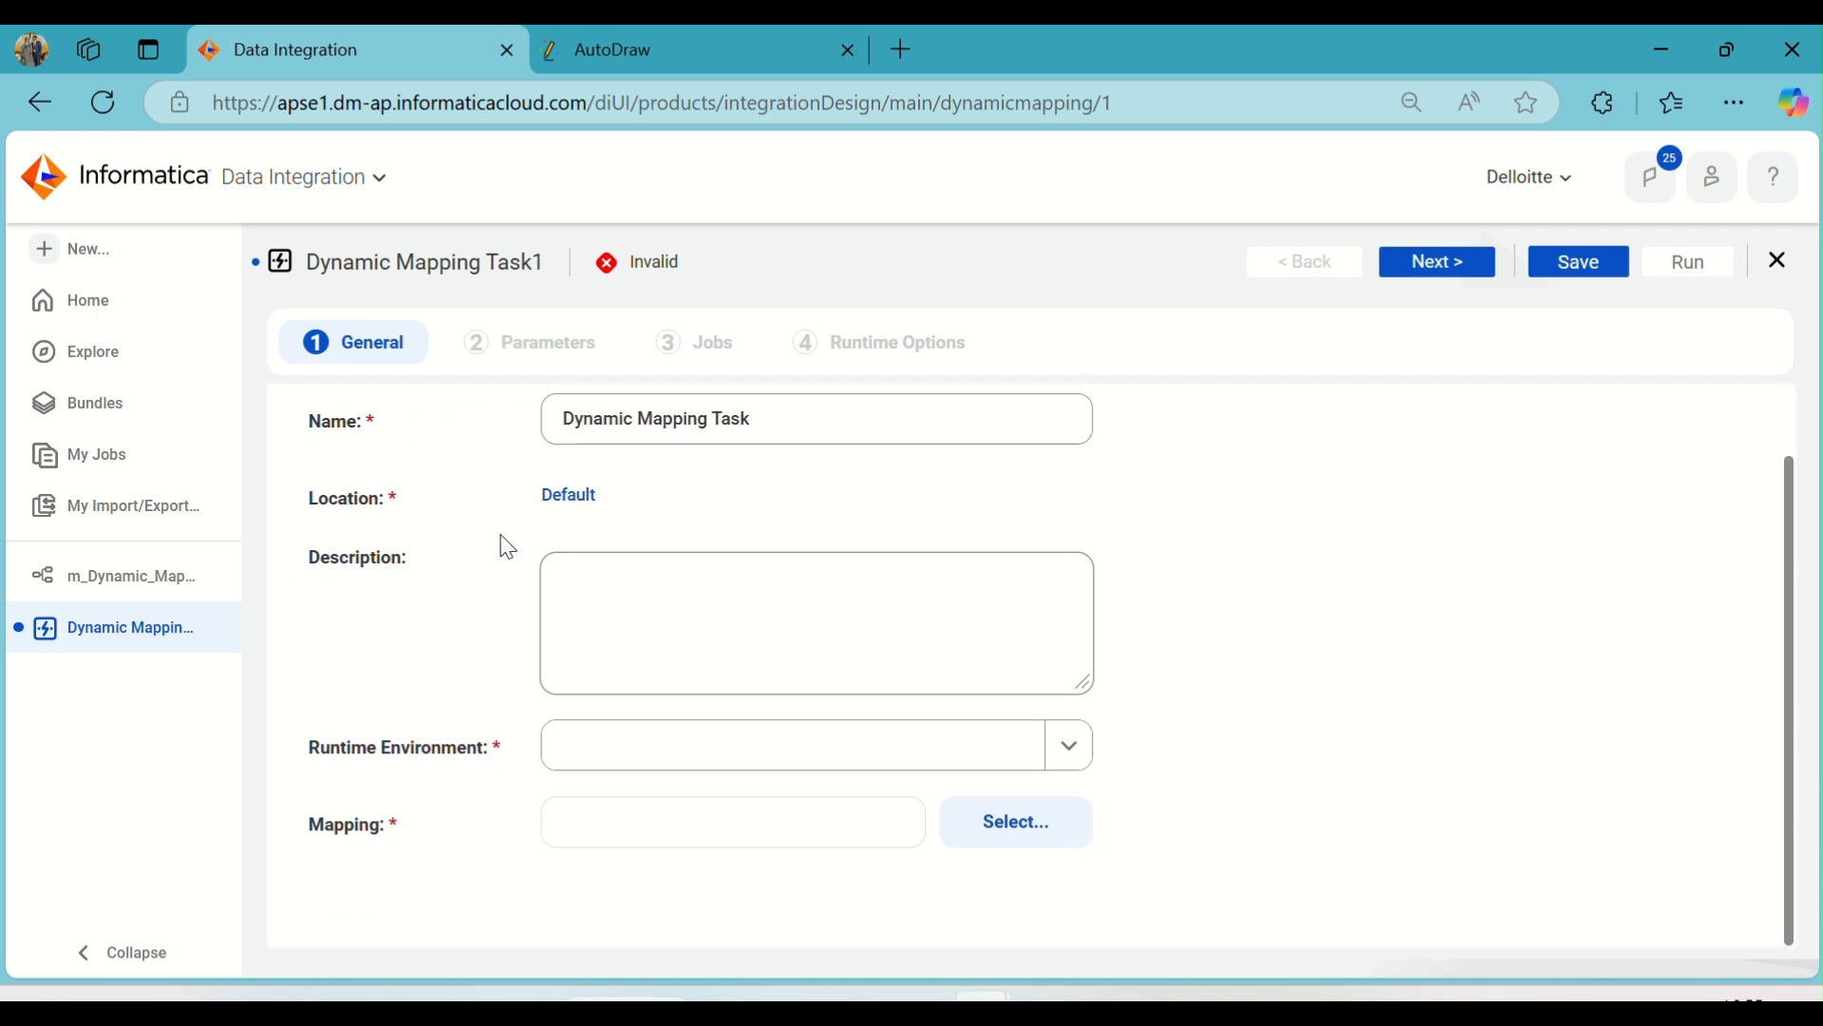
pyautogui.click(582, 755)
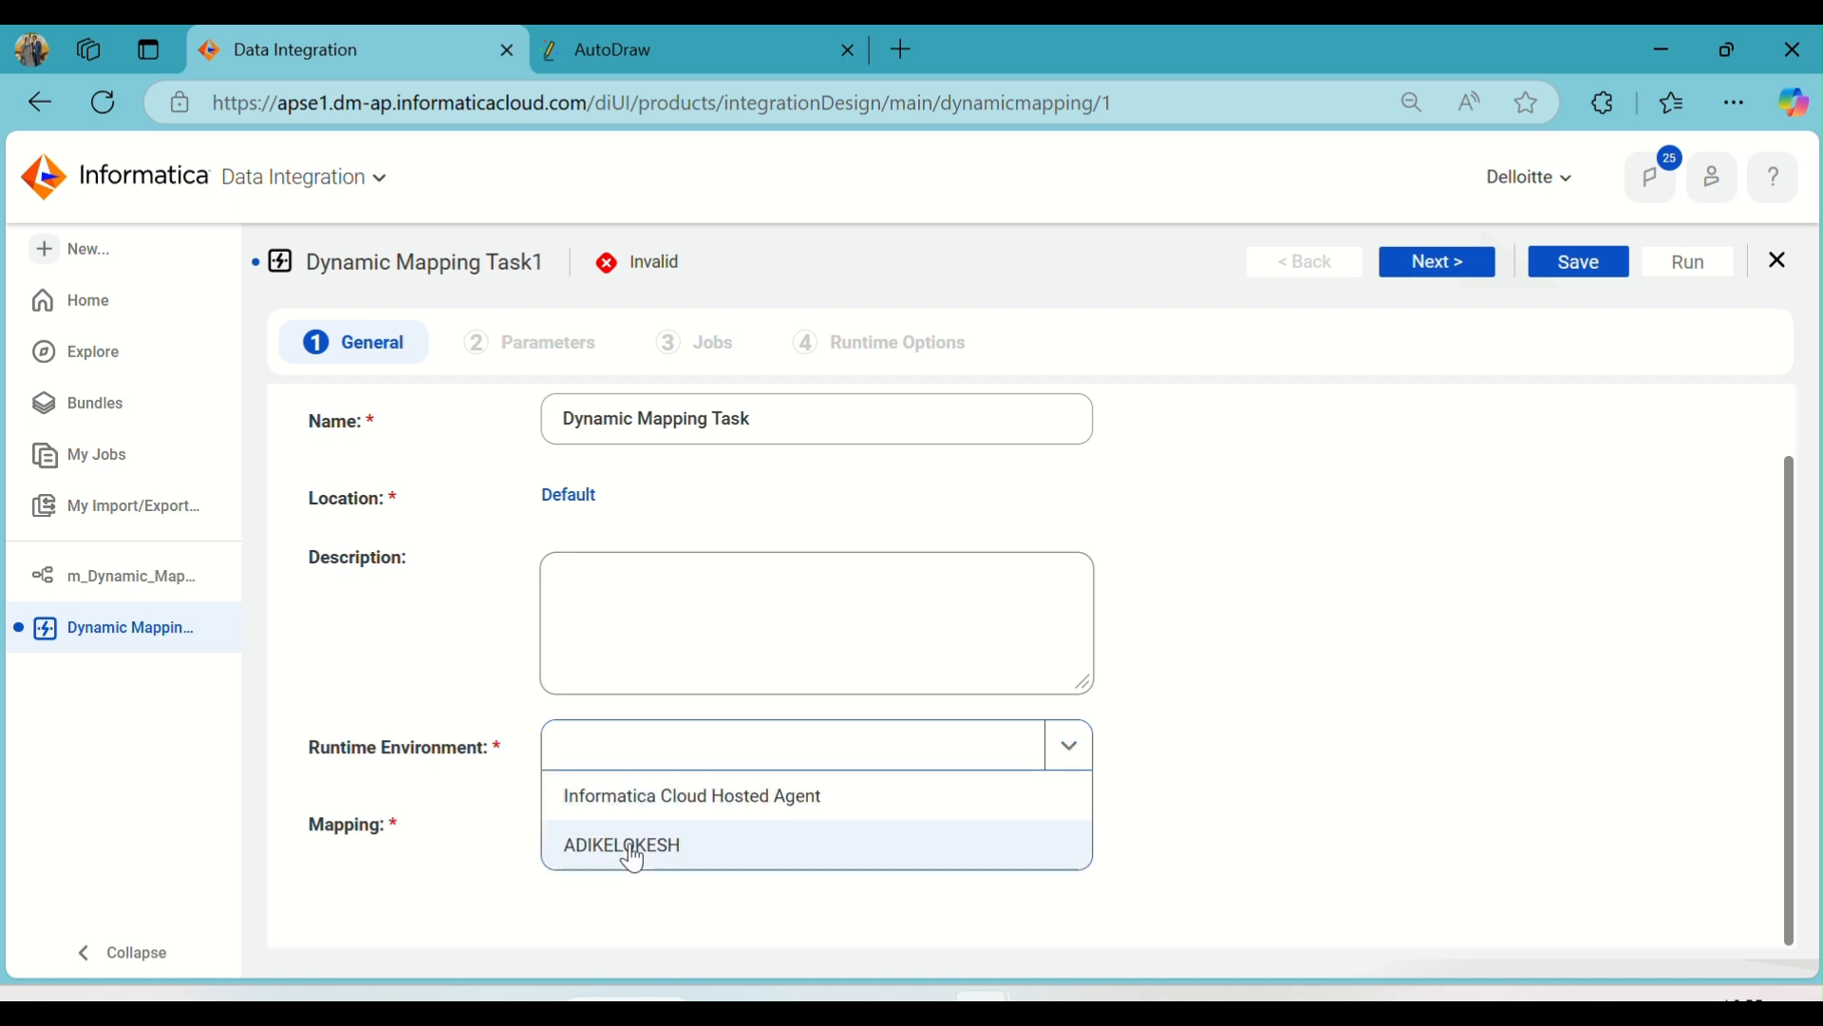
pyautogui.click(633, 850)
# - Assign the mapping m_Dynamic_Mapping_Trans from the Default project to the task and continue to its parameters
pyautogui.click(997, 836)
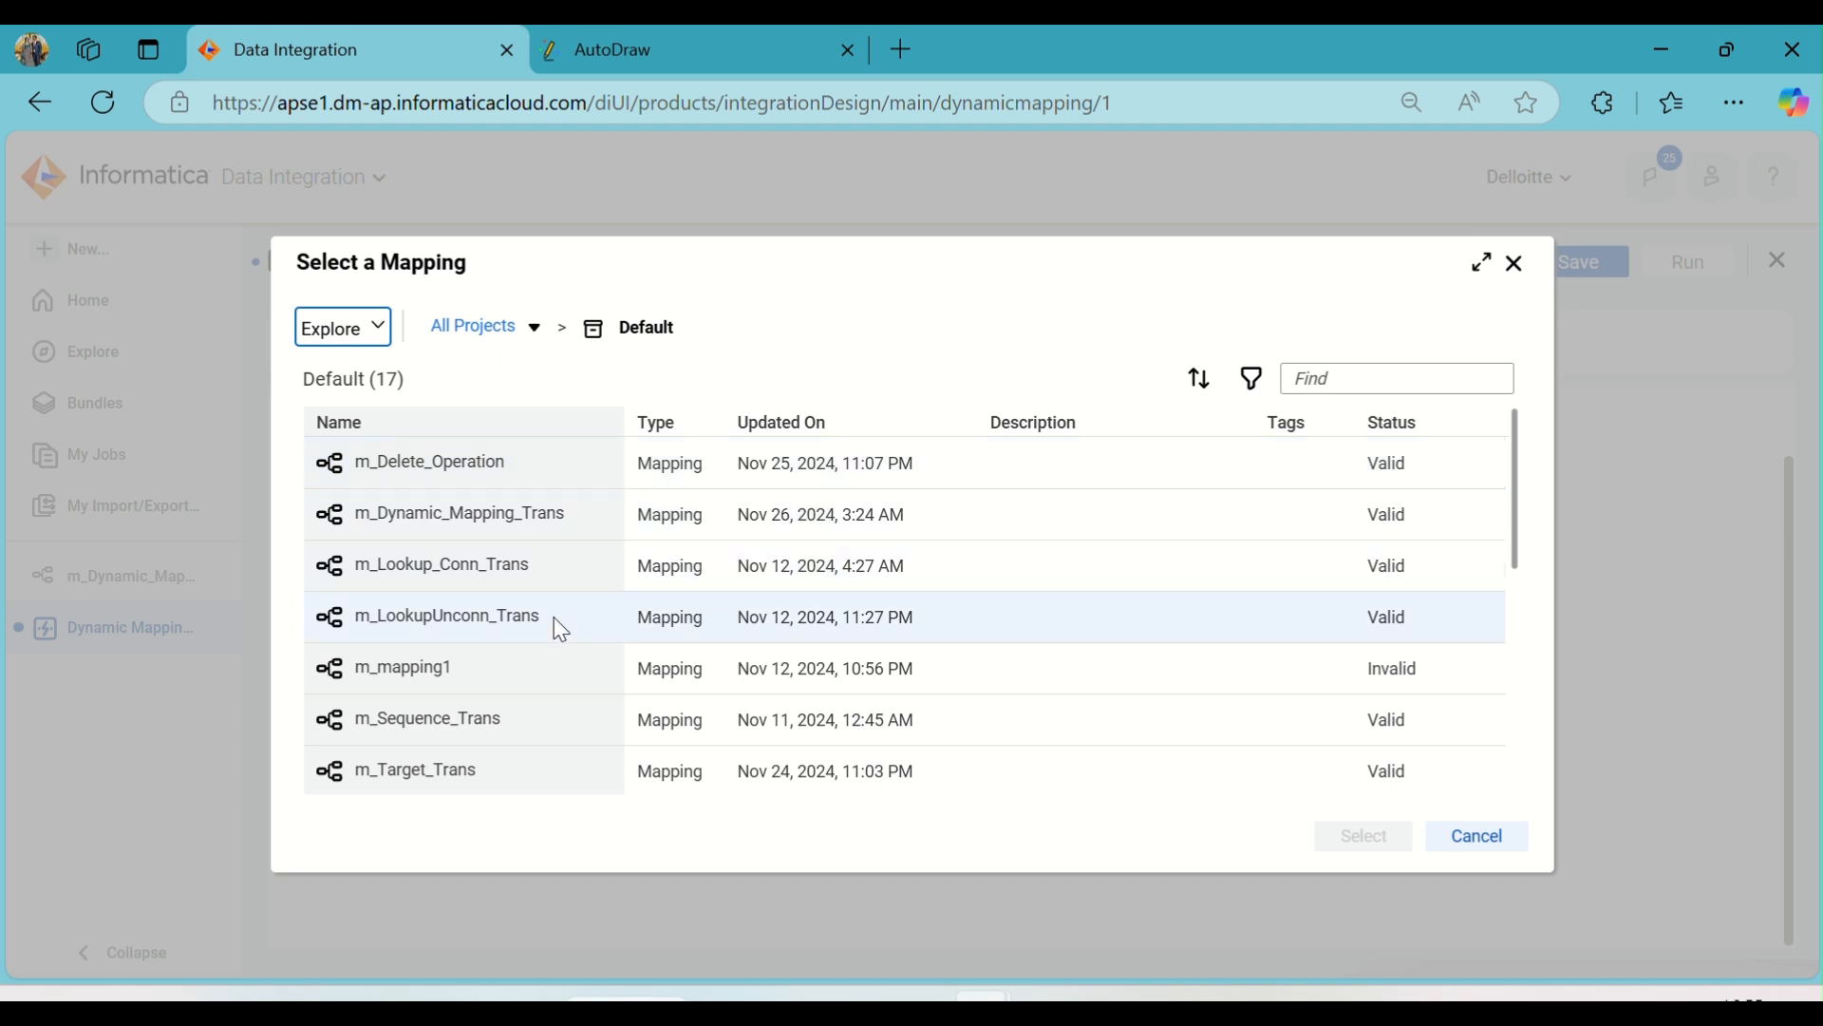
pyautogui.click(676, 527)
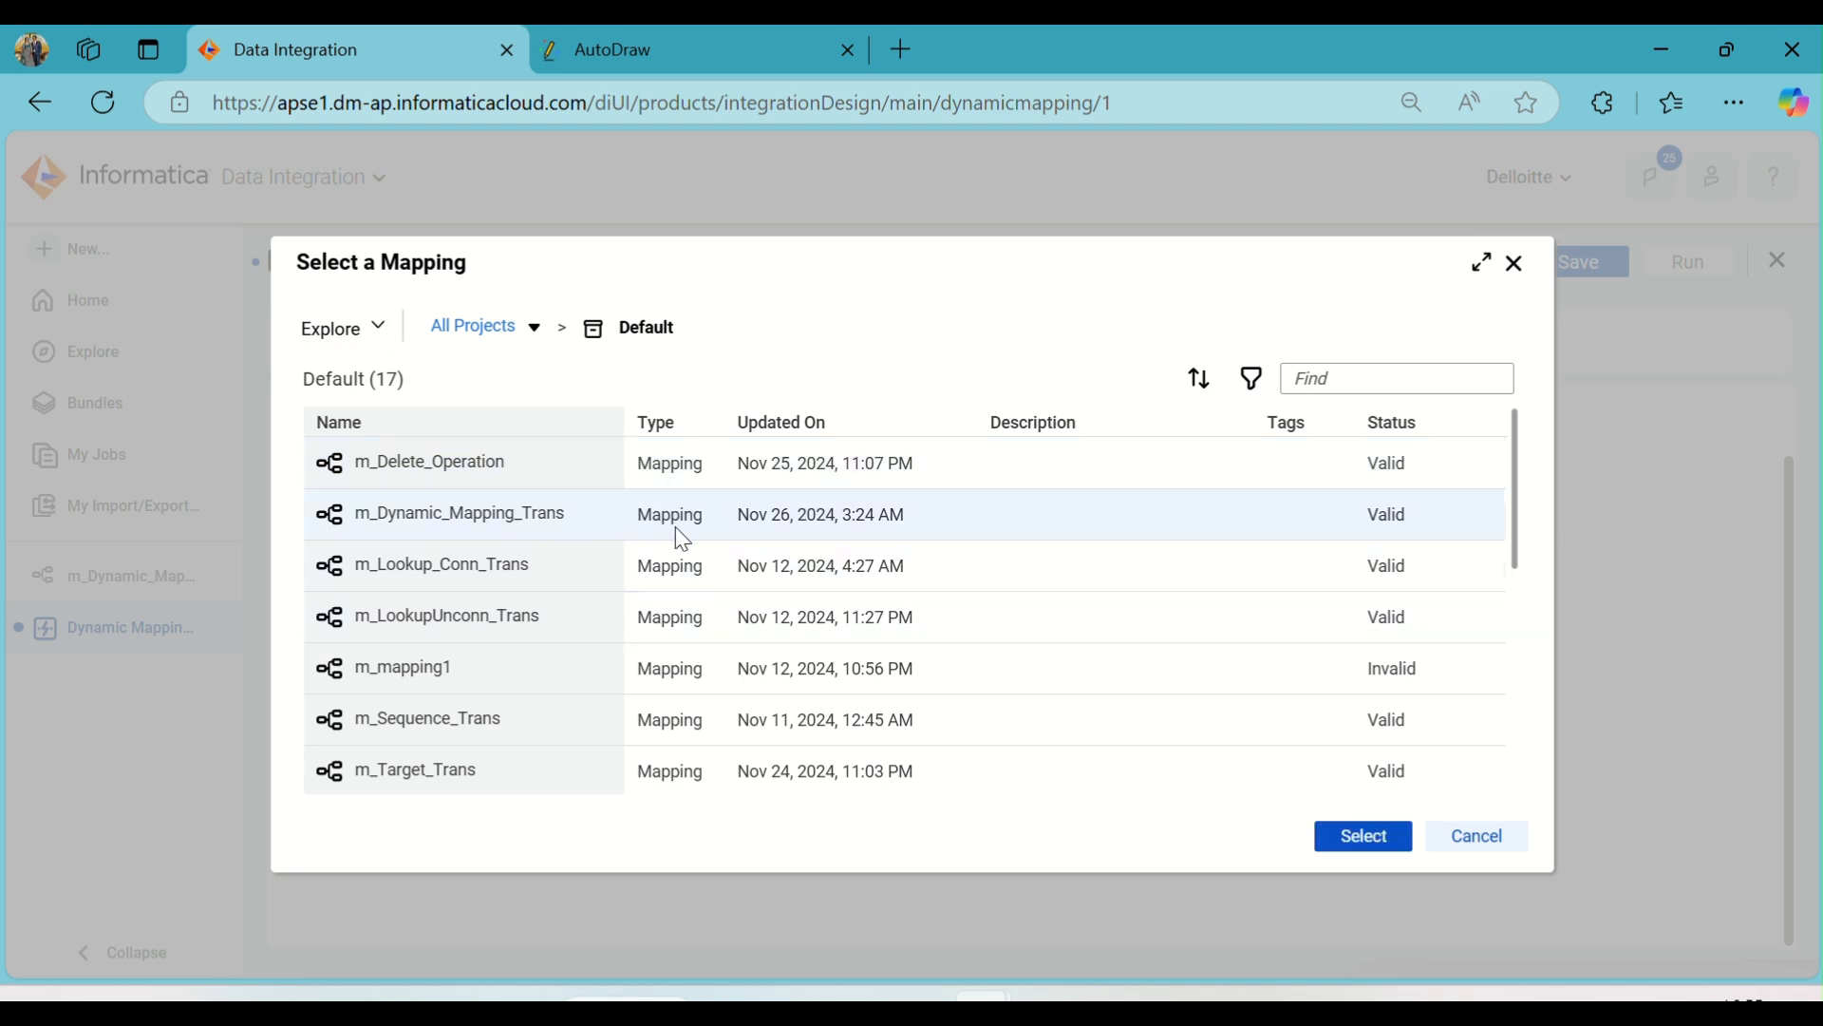
pyautogui.click(1356, 858)
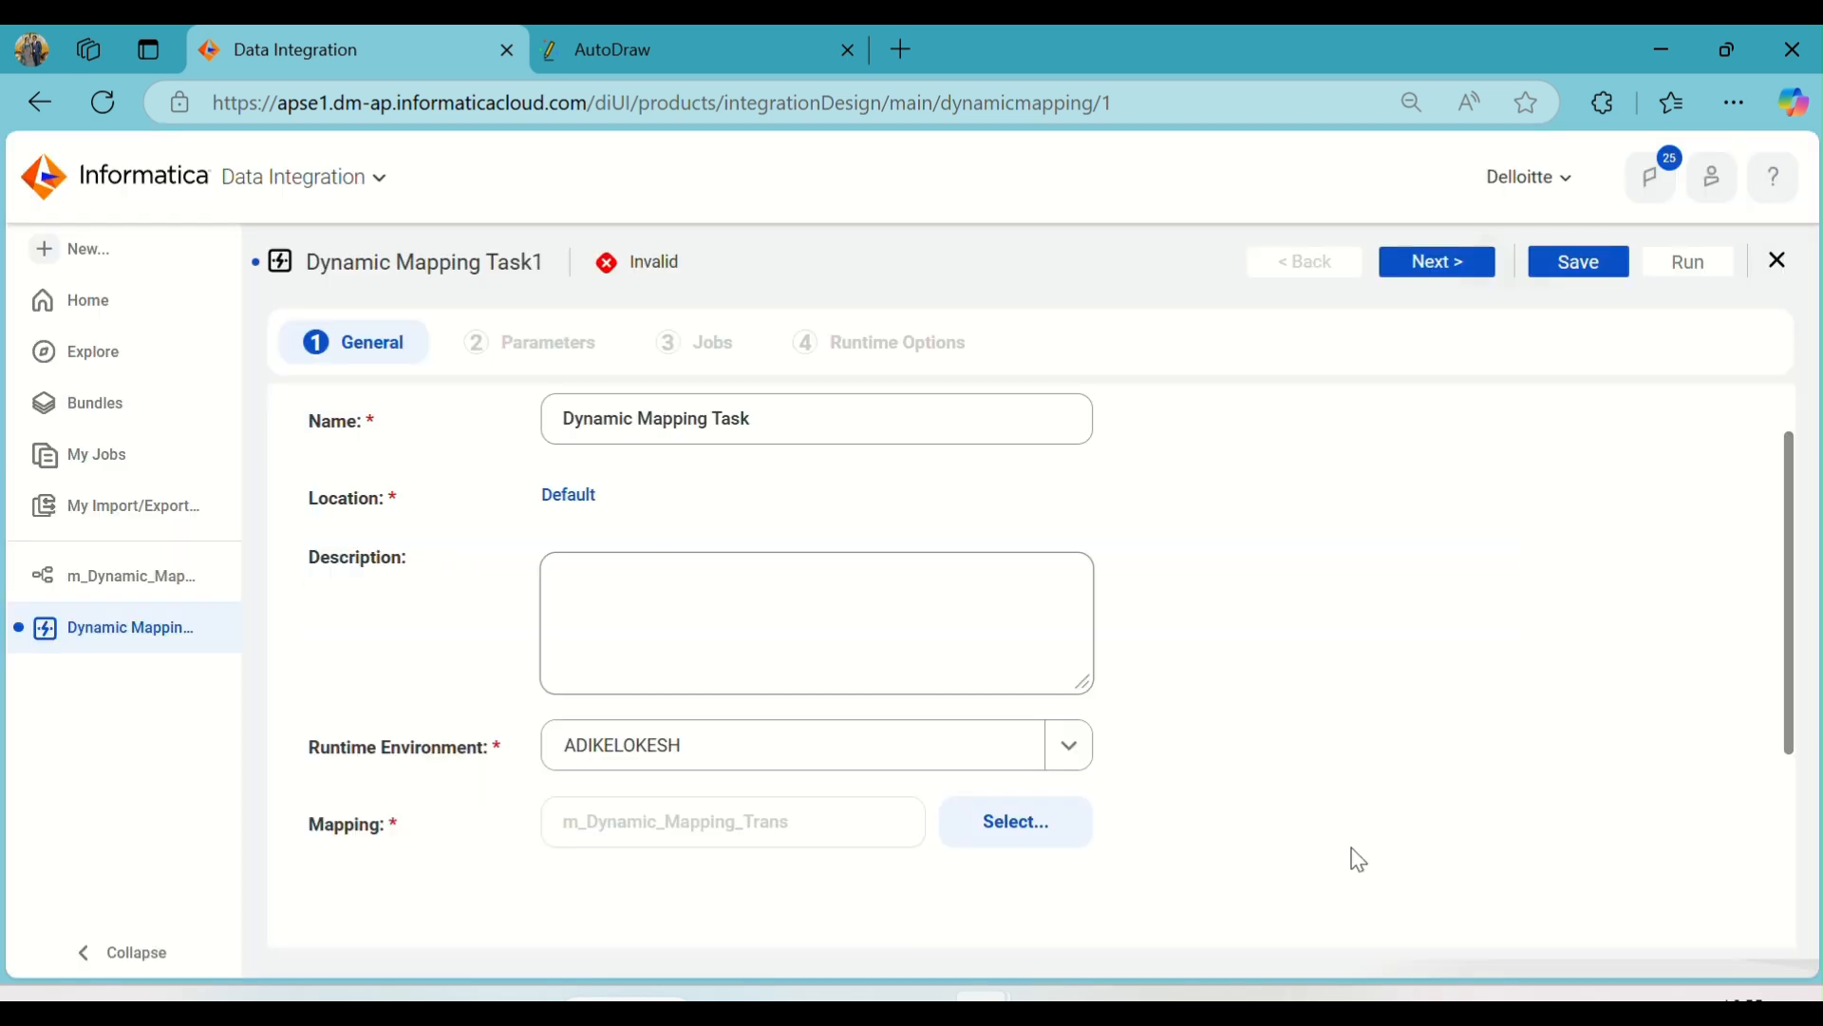
pyautogui.scroll(-3, 1287, 741)
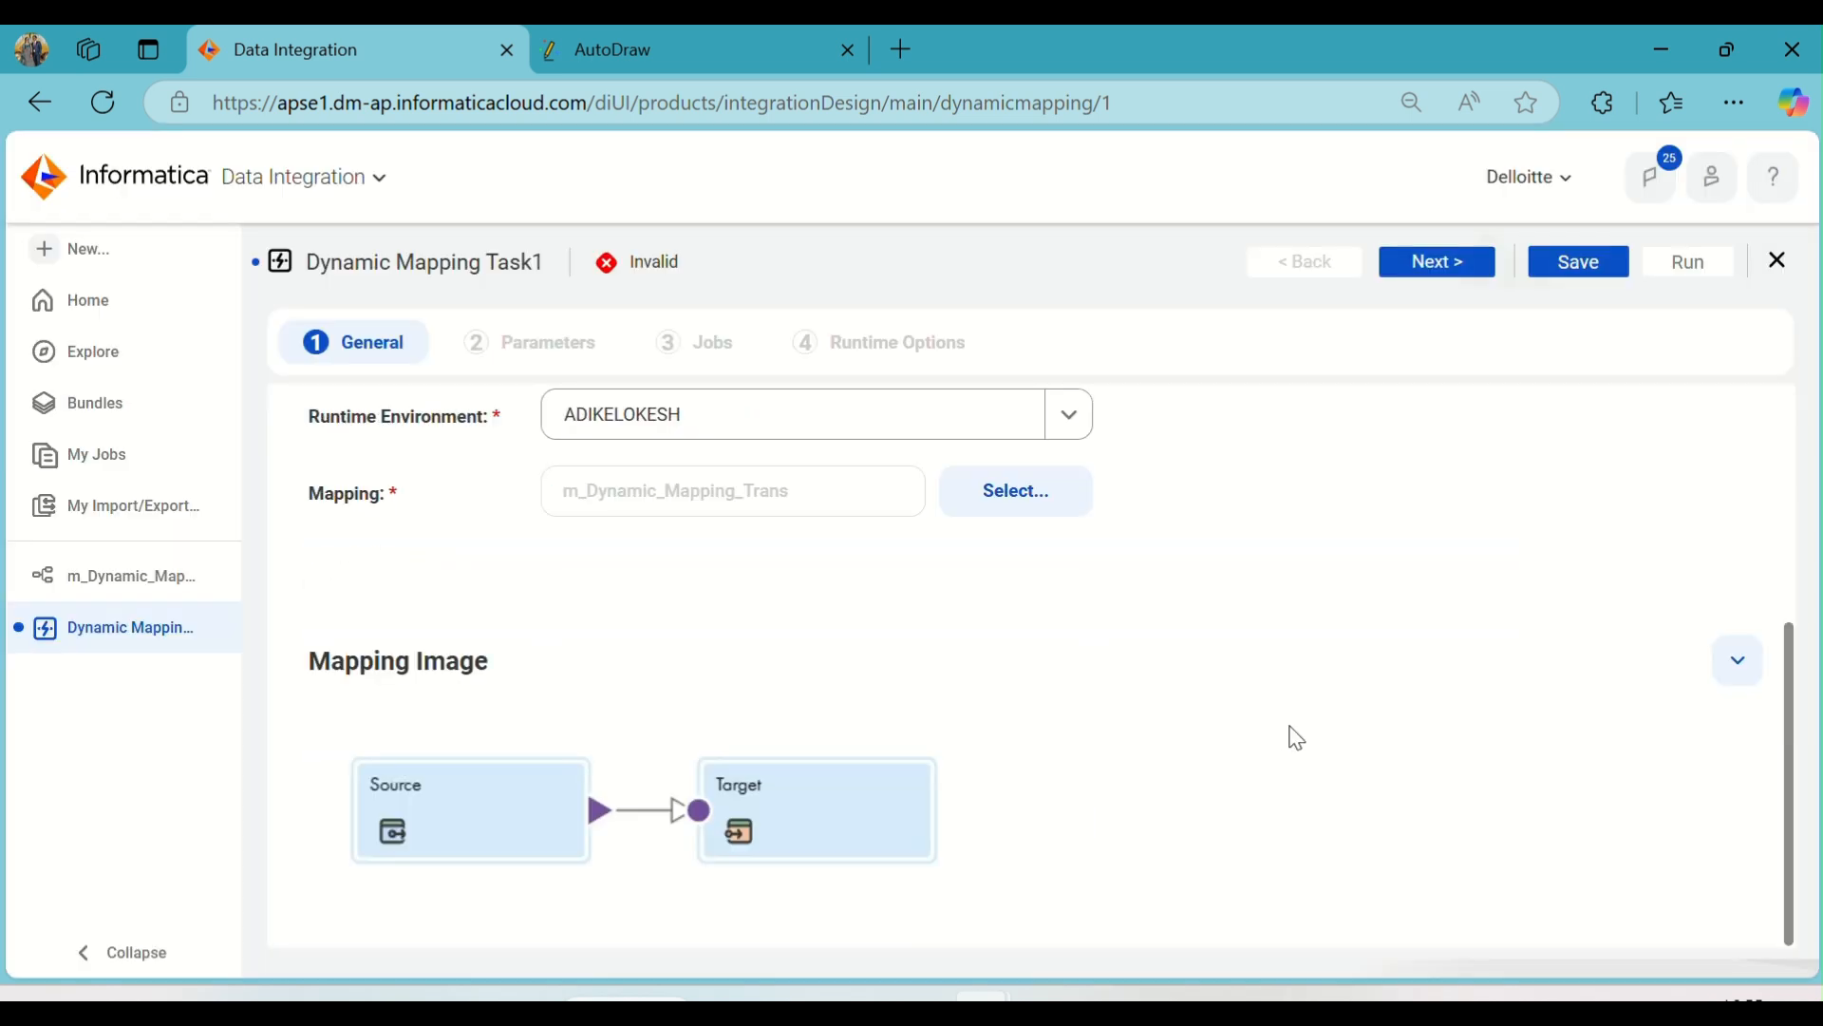
pyautogui.scroll(4, 1045, 692)
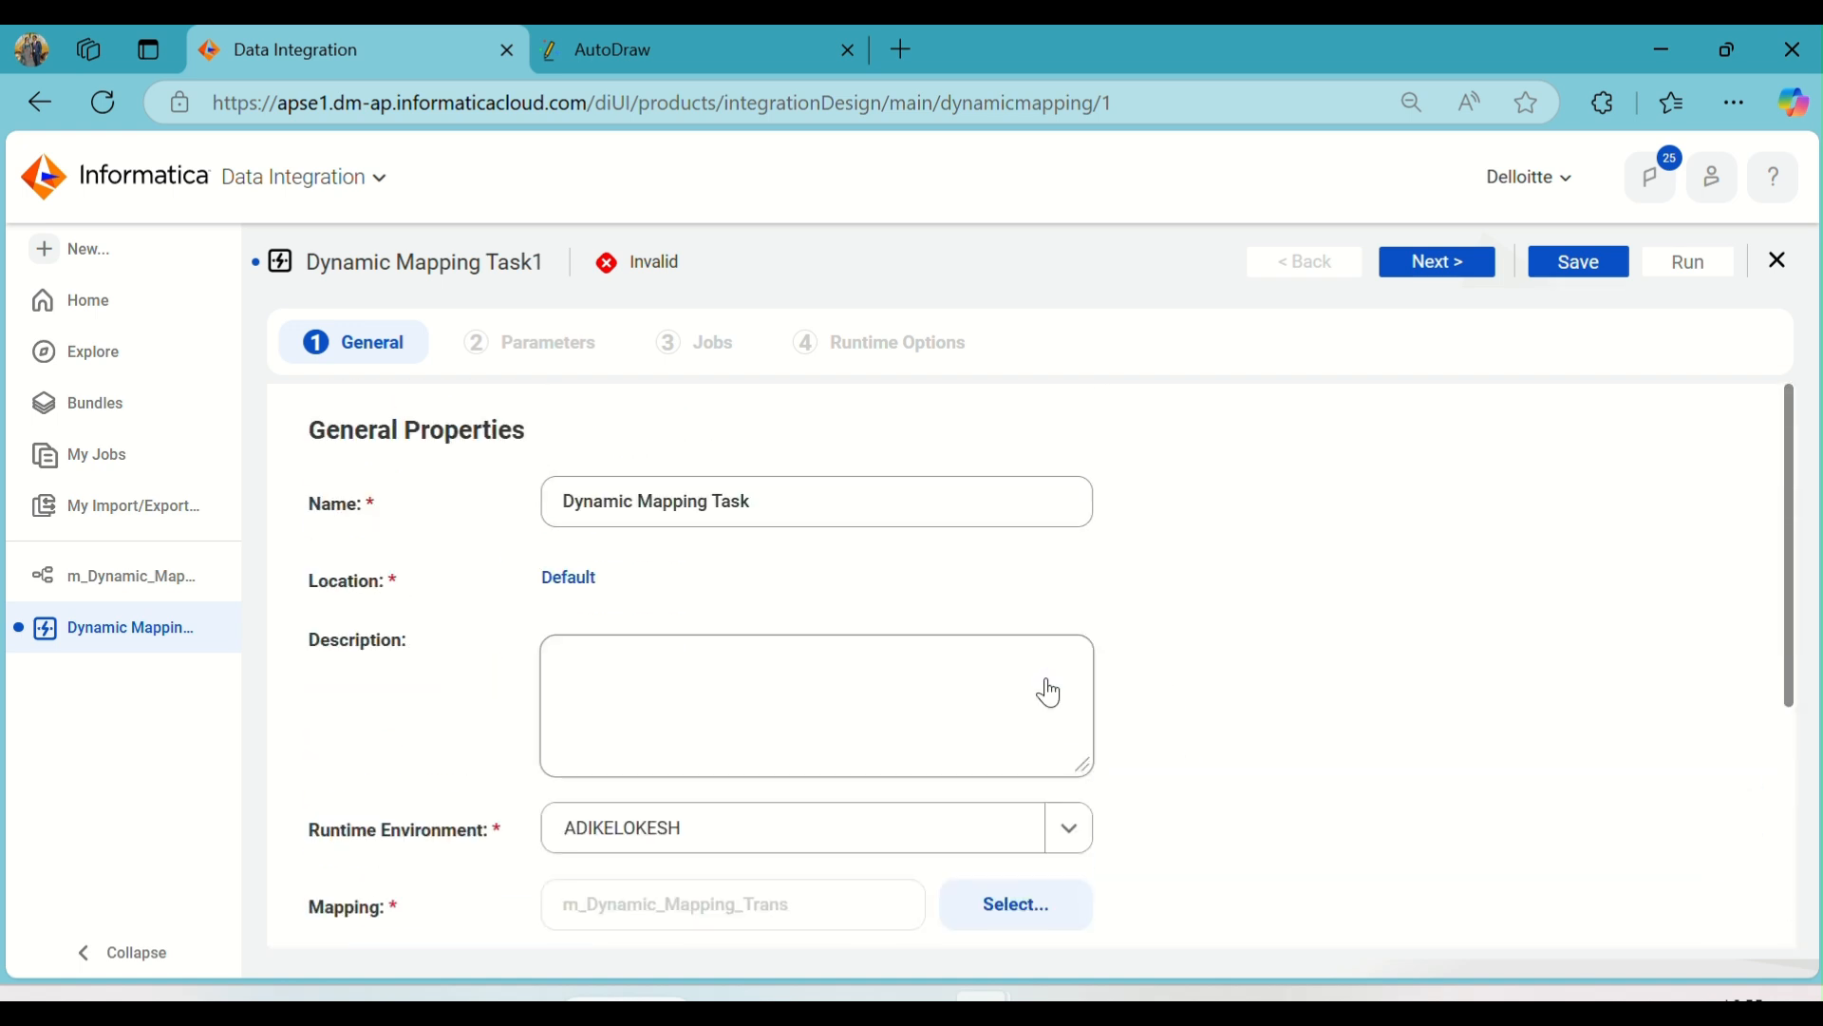
pyautogui.click(1446, 270)
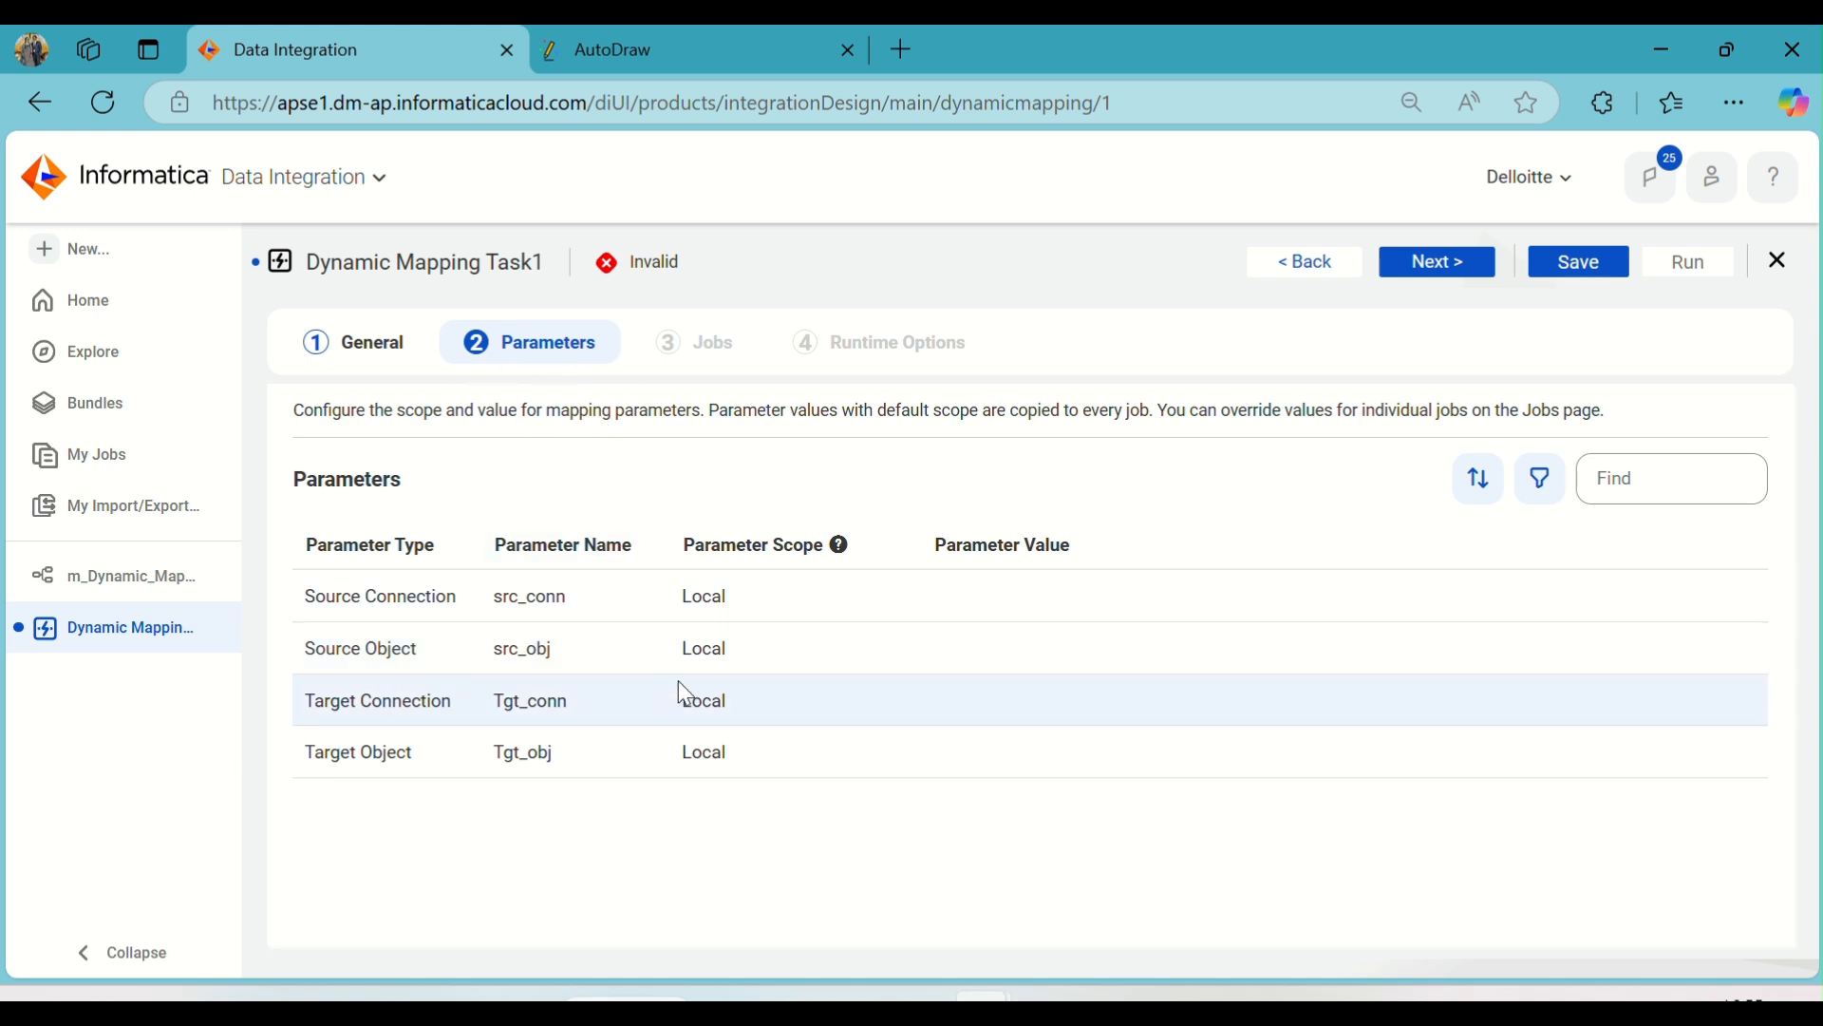
# - Examine the scope options and the value field of the source connection parameter src_conn
pyautogui.click(780, 616)
pyautogui.click(902, 608)
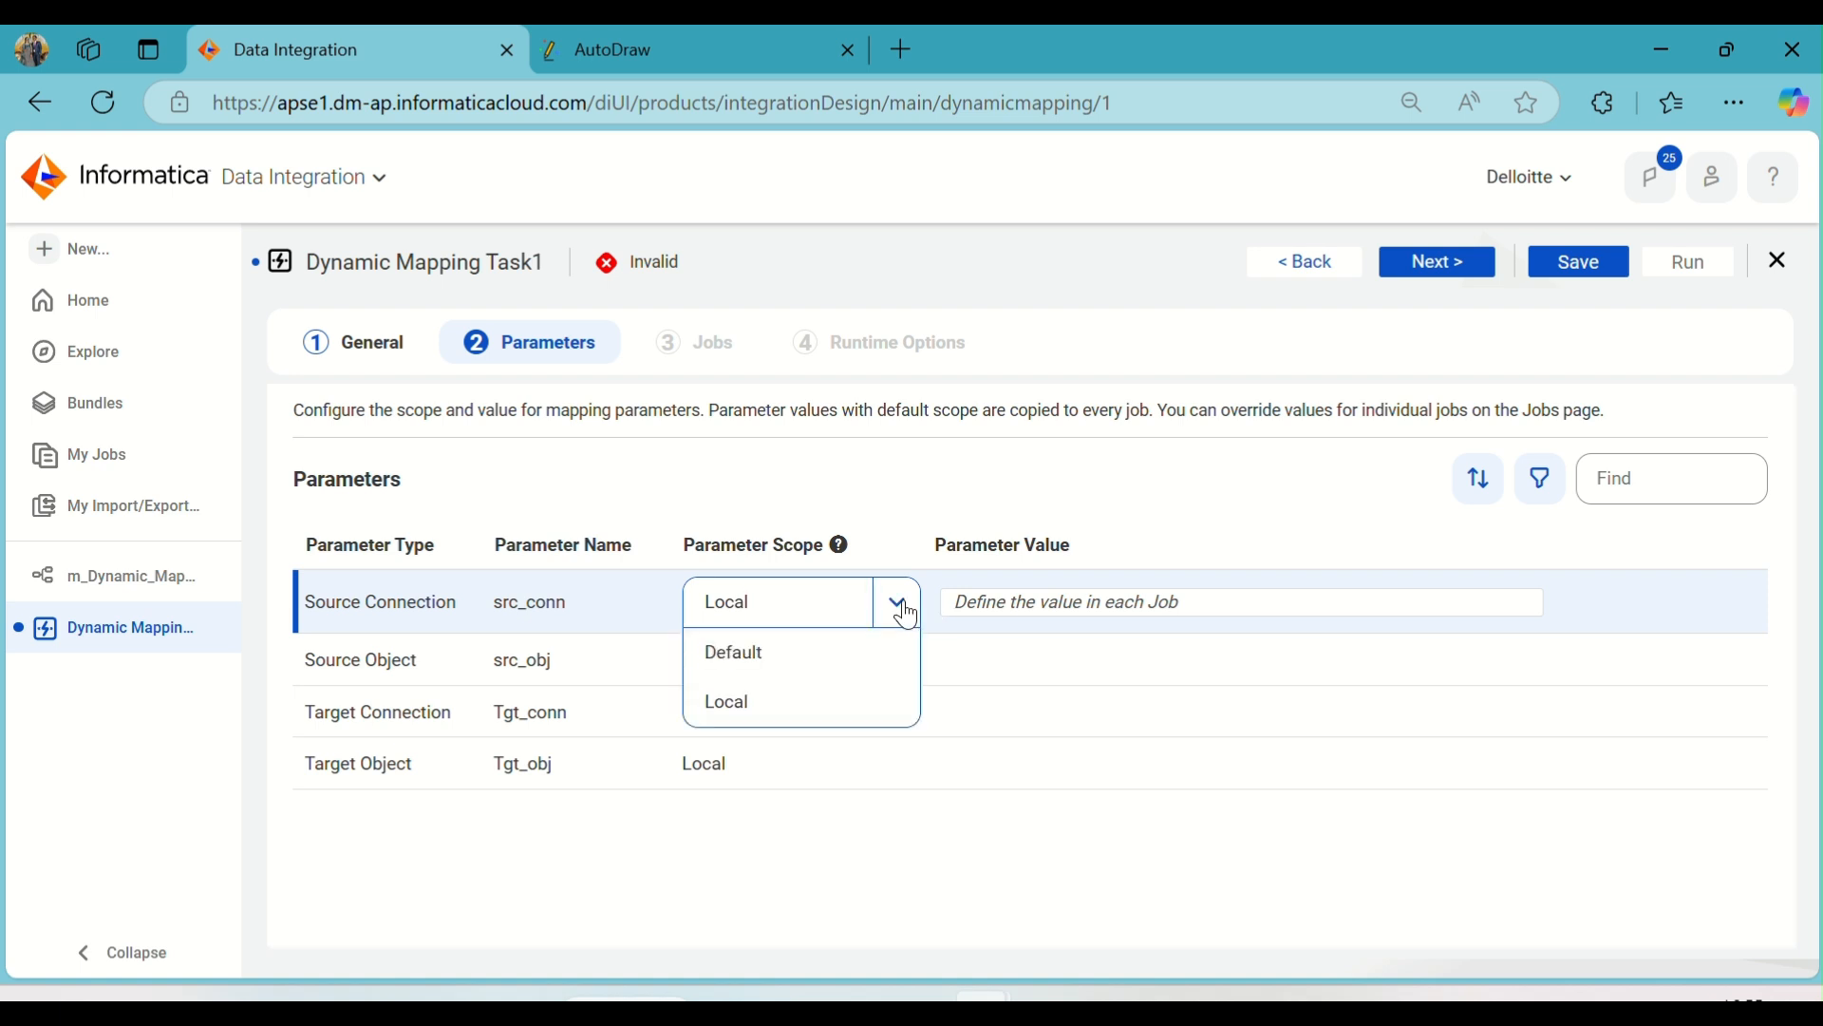
pyautogui.click(935, 482)
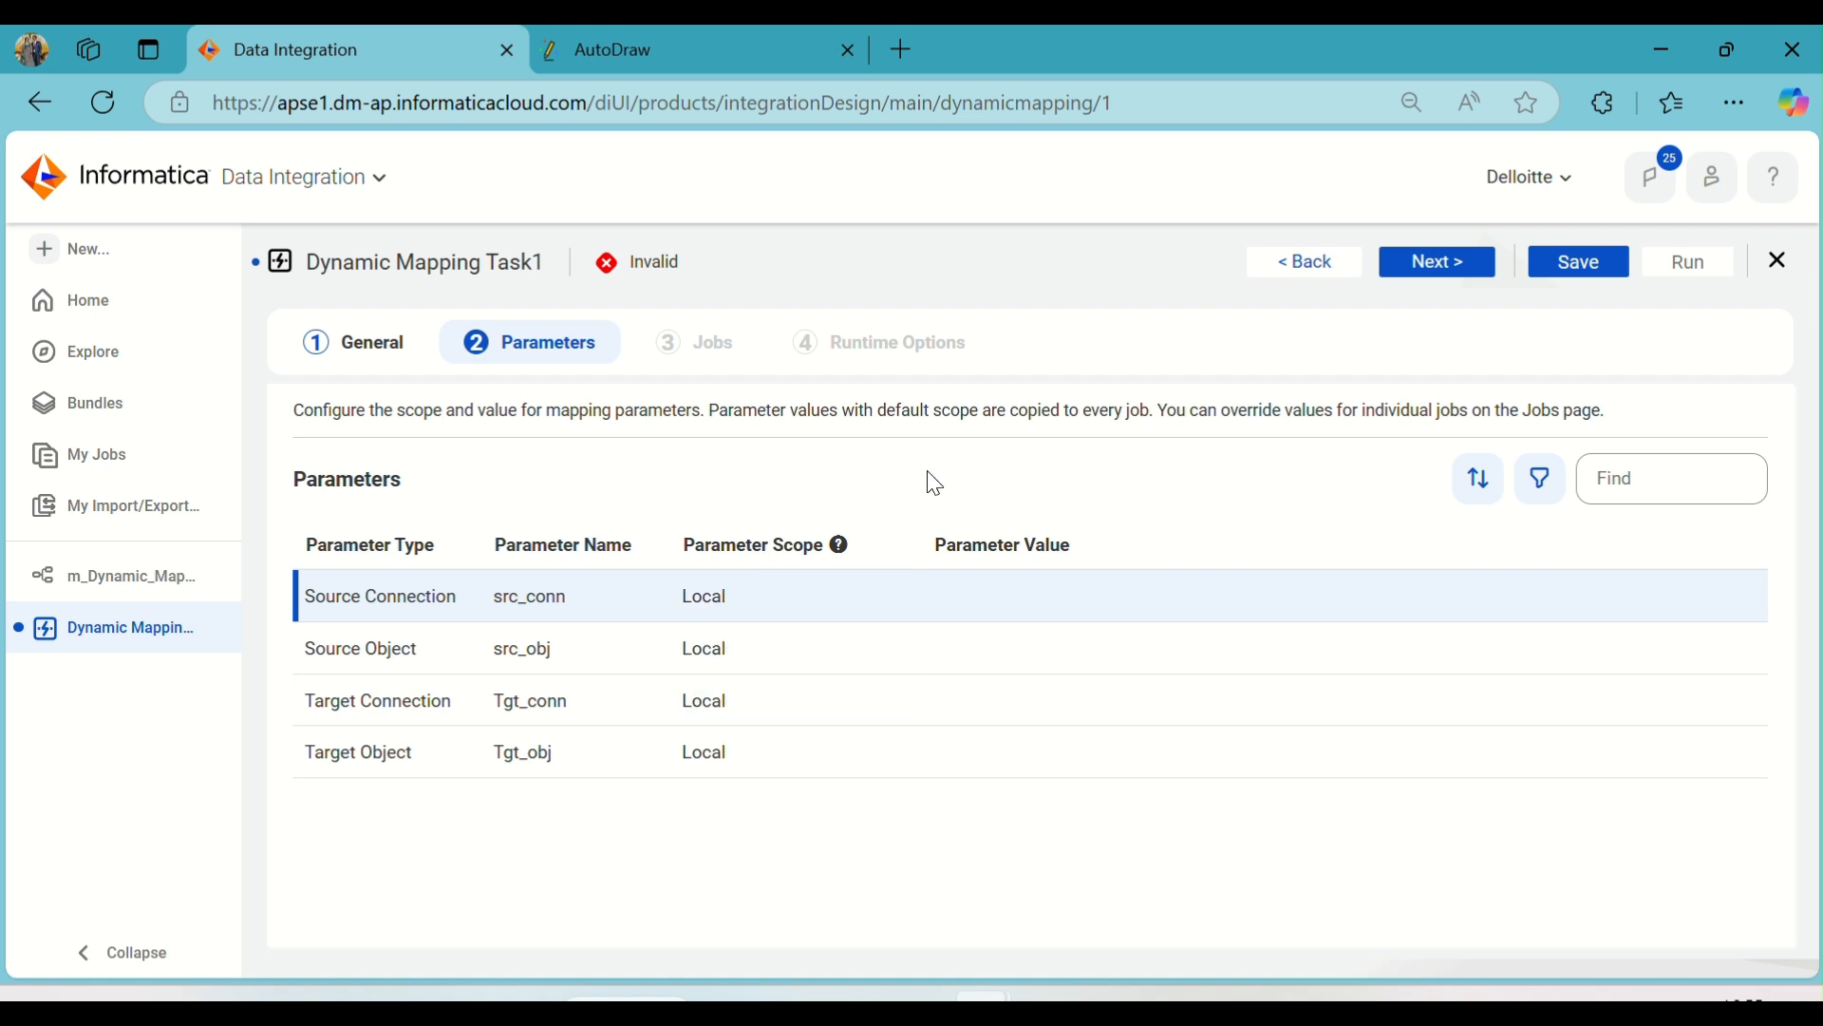
pyautogui.click(1064, 597)
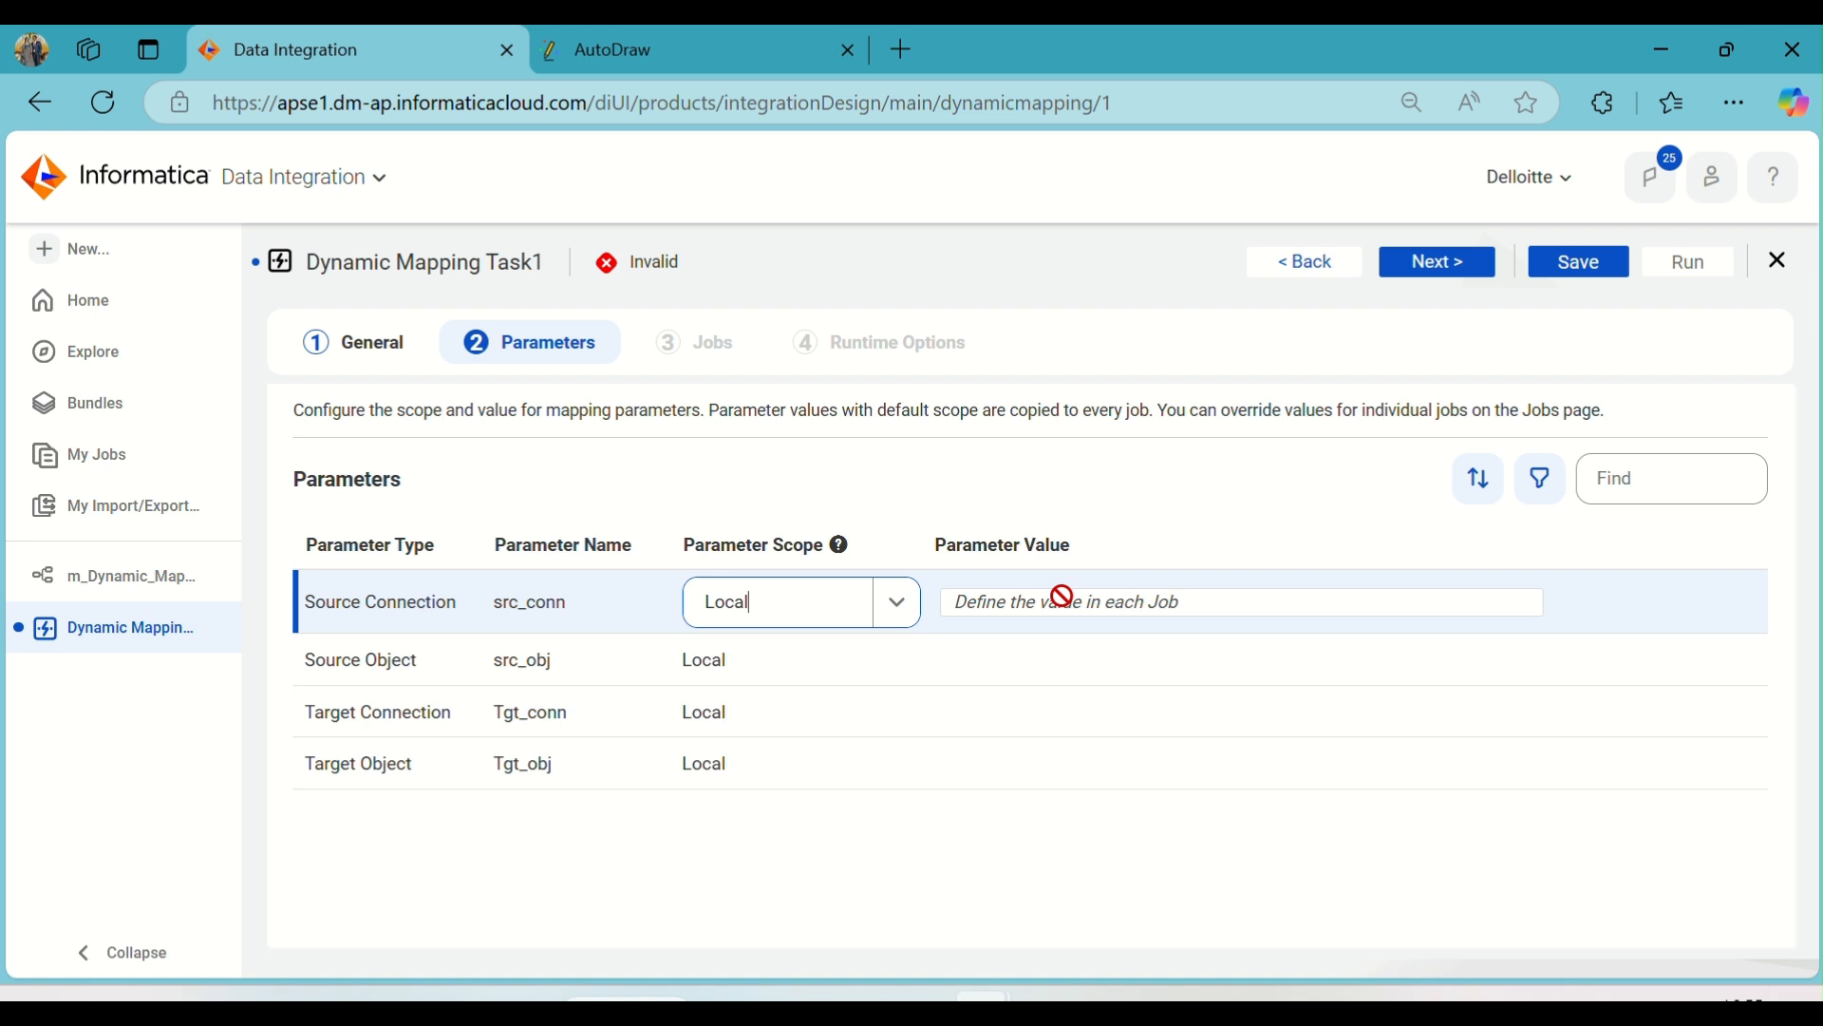
pyautogui.click(1076, 604)
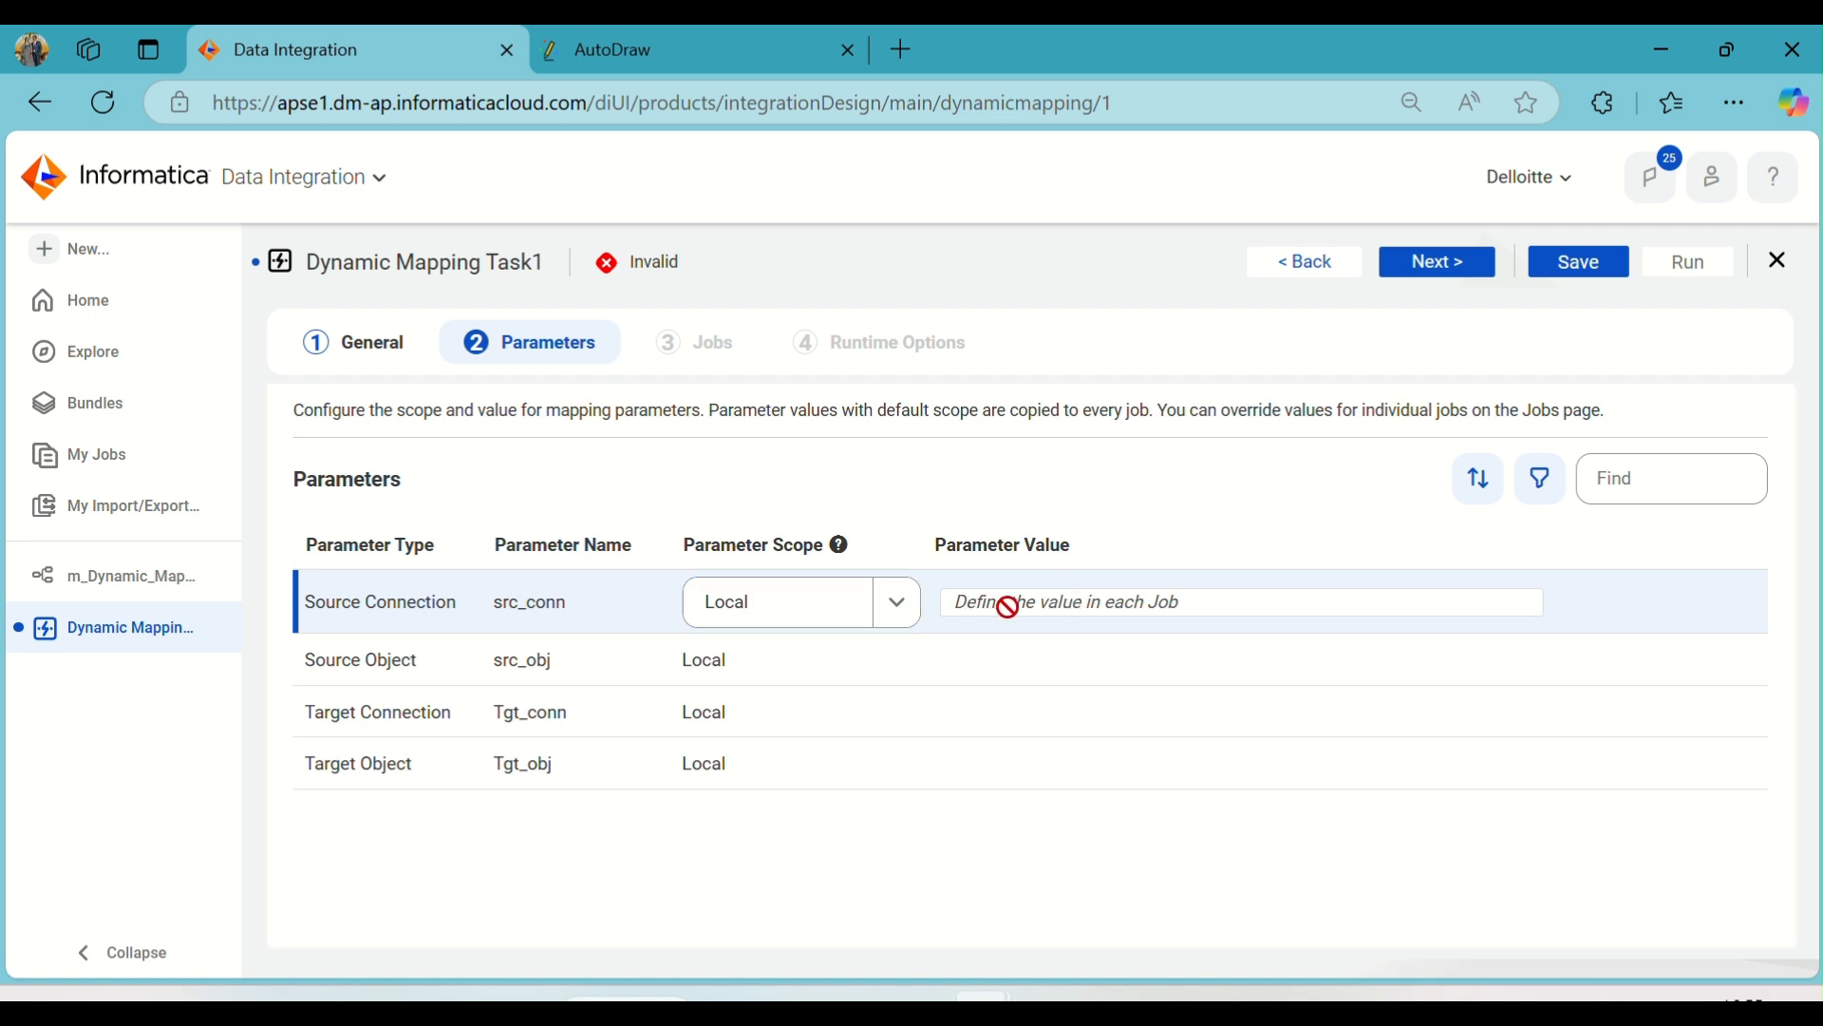
pyautogui.click(1002, 470)
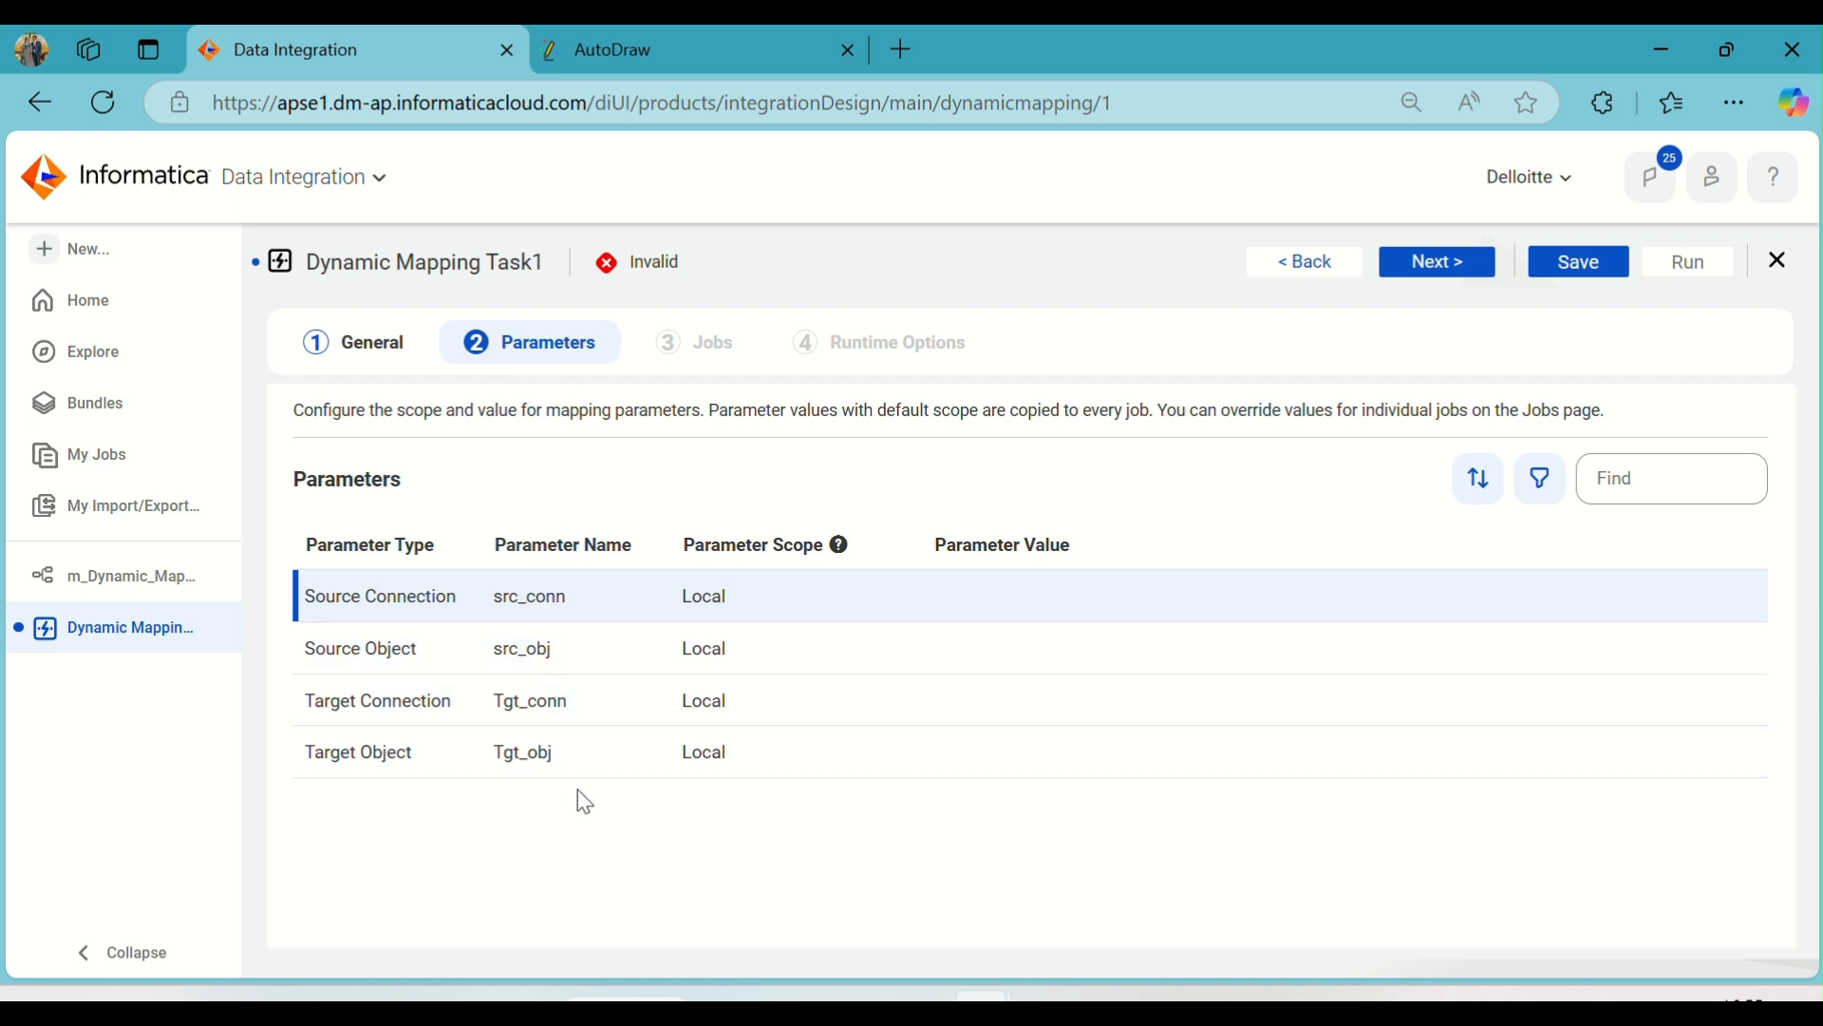
# - Keep the parameter scopes, continue to the task's jobs and add one new job
pyautogui.click(1415, 272)
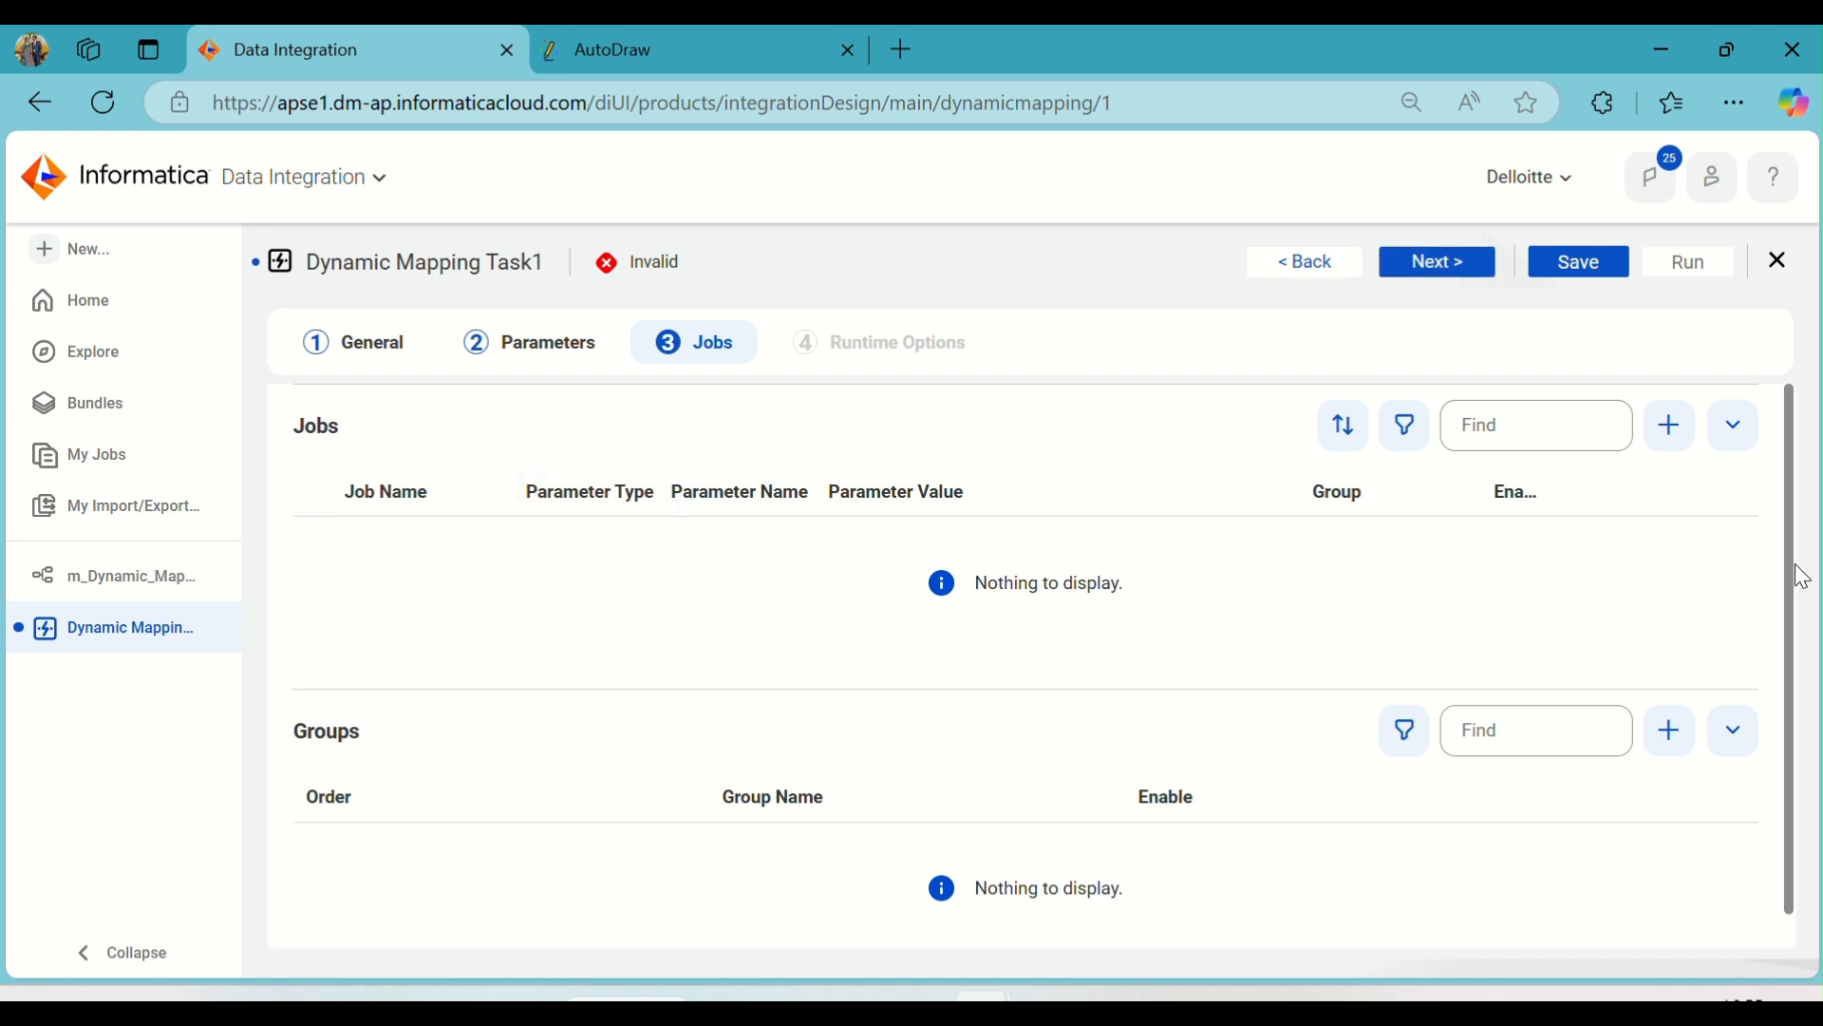
pyautogui.click(1669, 454)
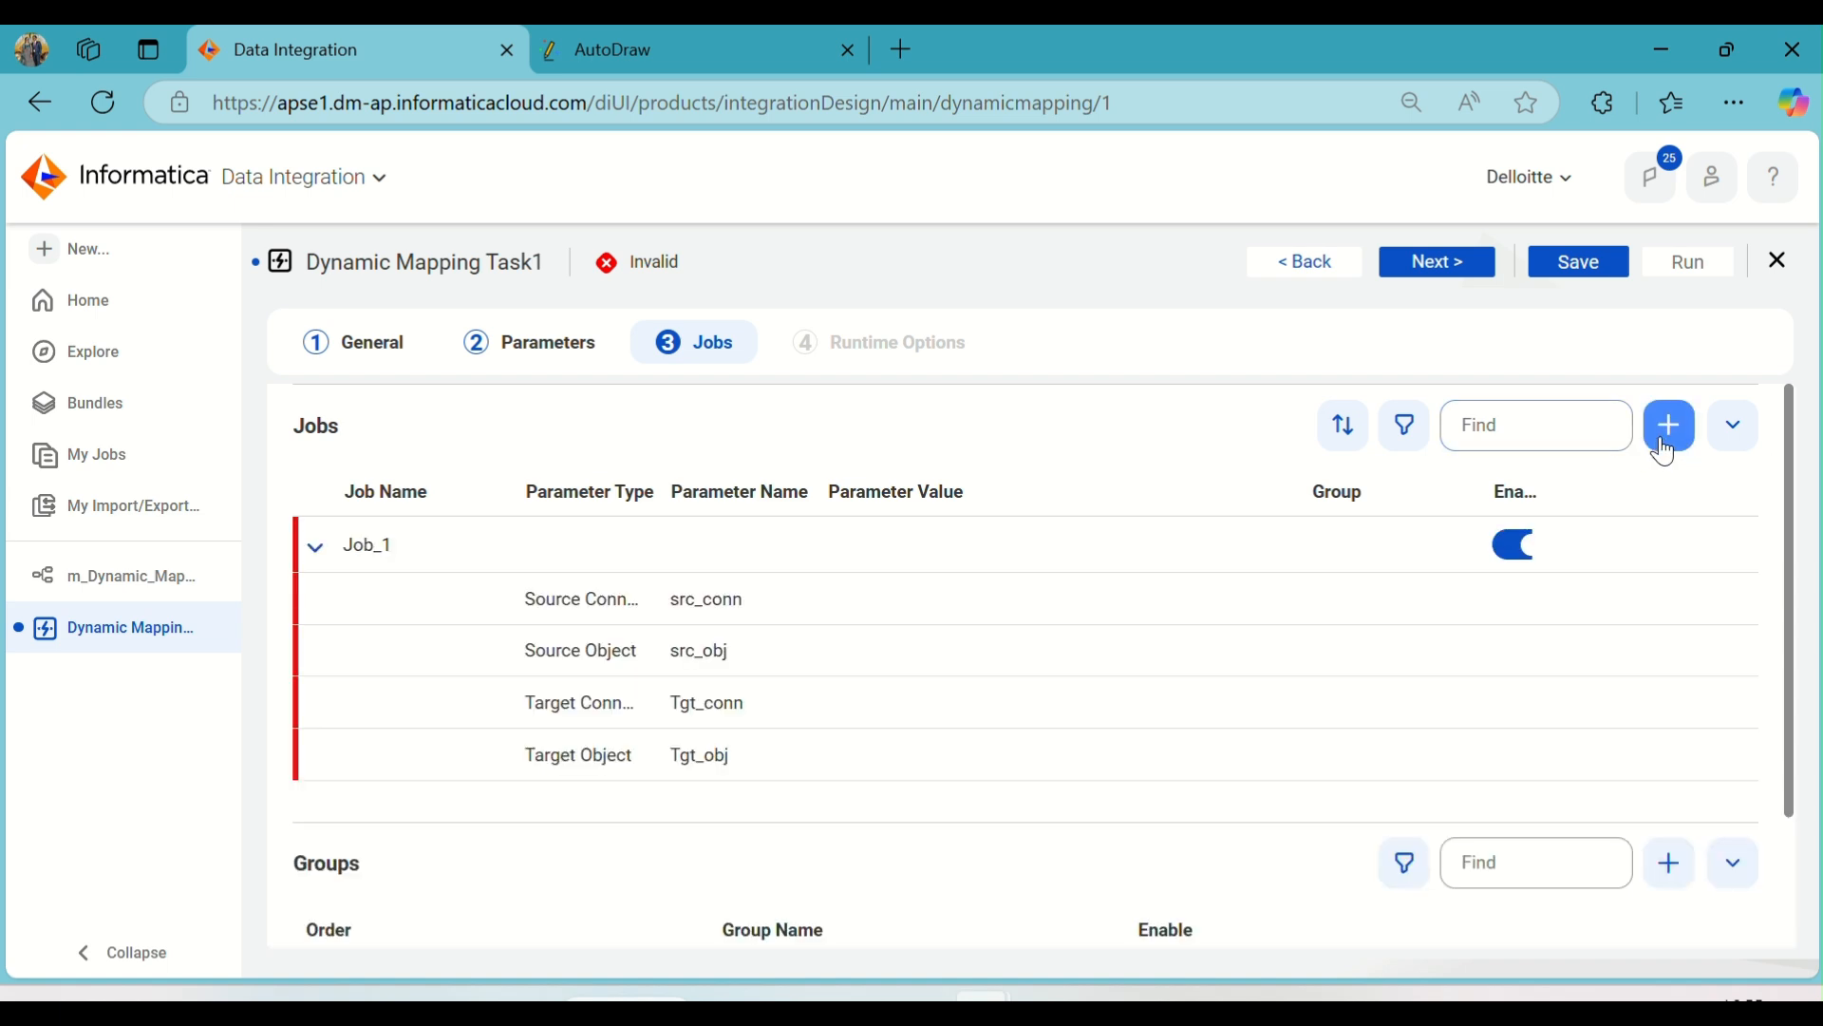
pyautogui.scroll(-2, 659, 557)
pyautogui.scroll(2, 879, 712)
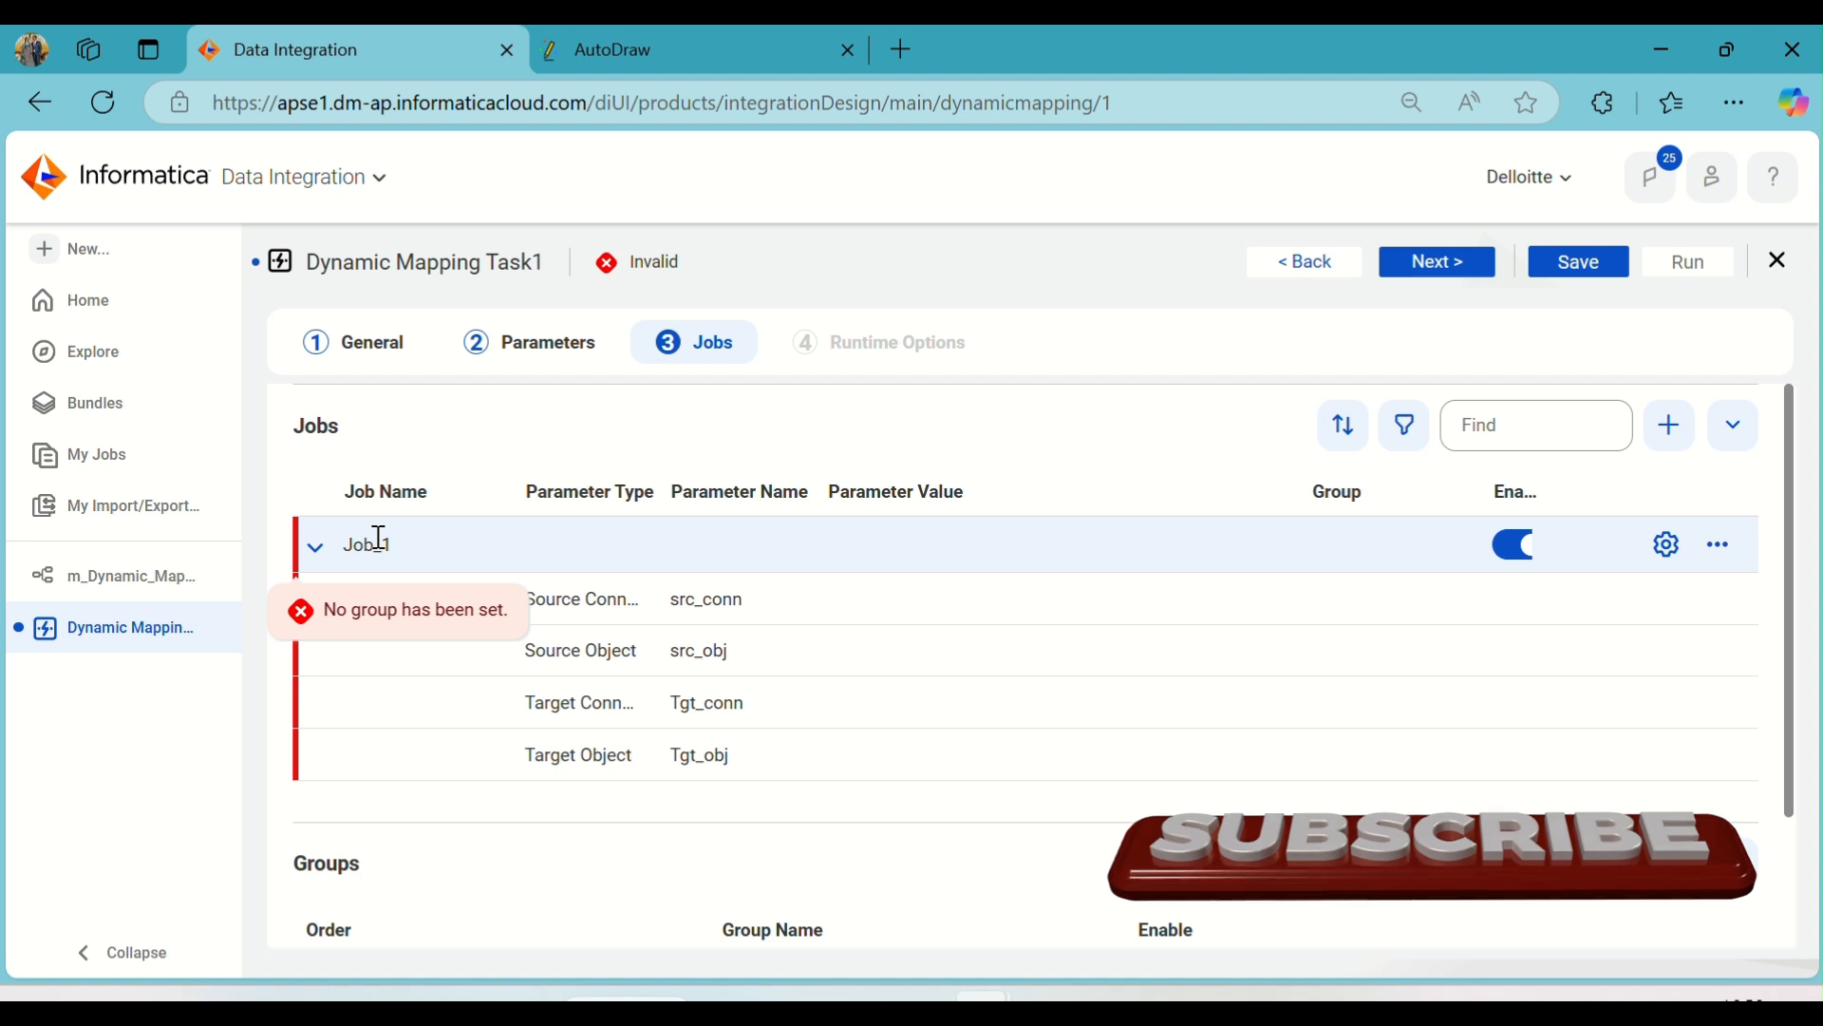
pyautogui.click(1342, 557)
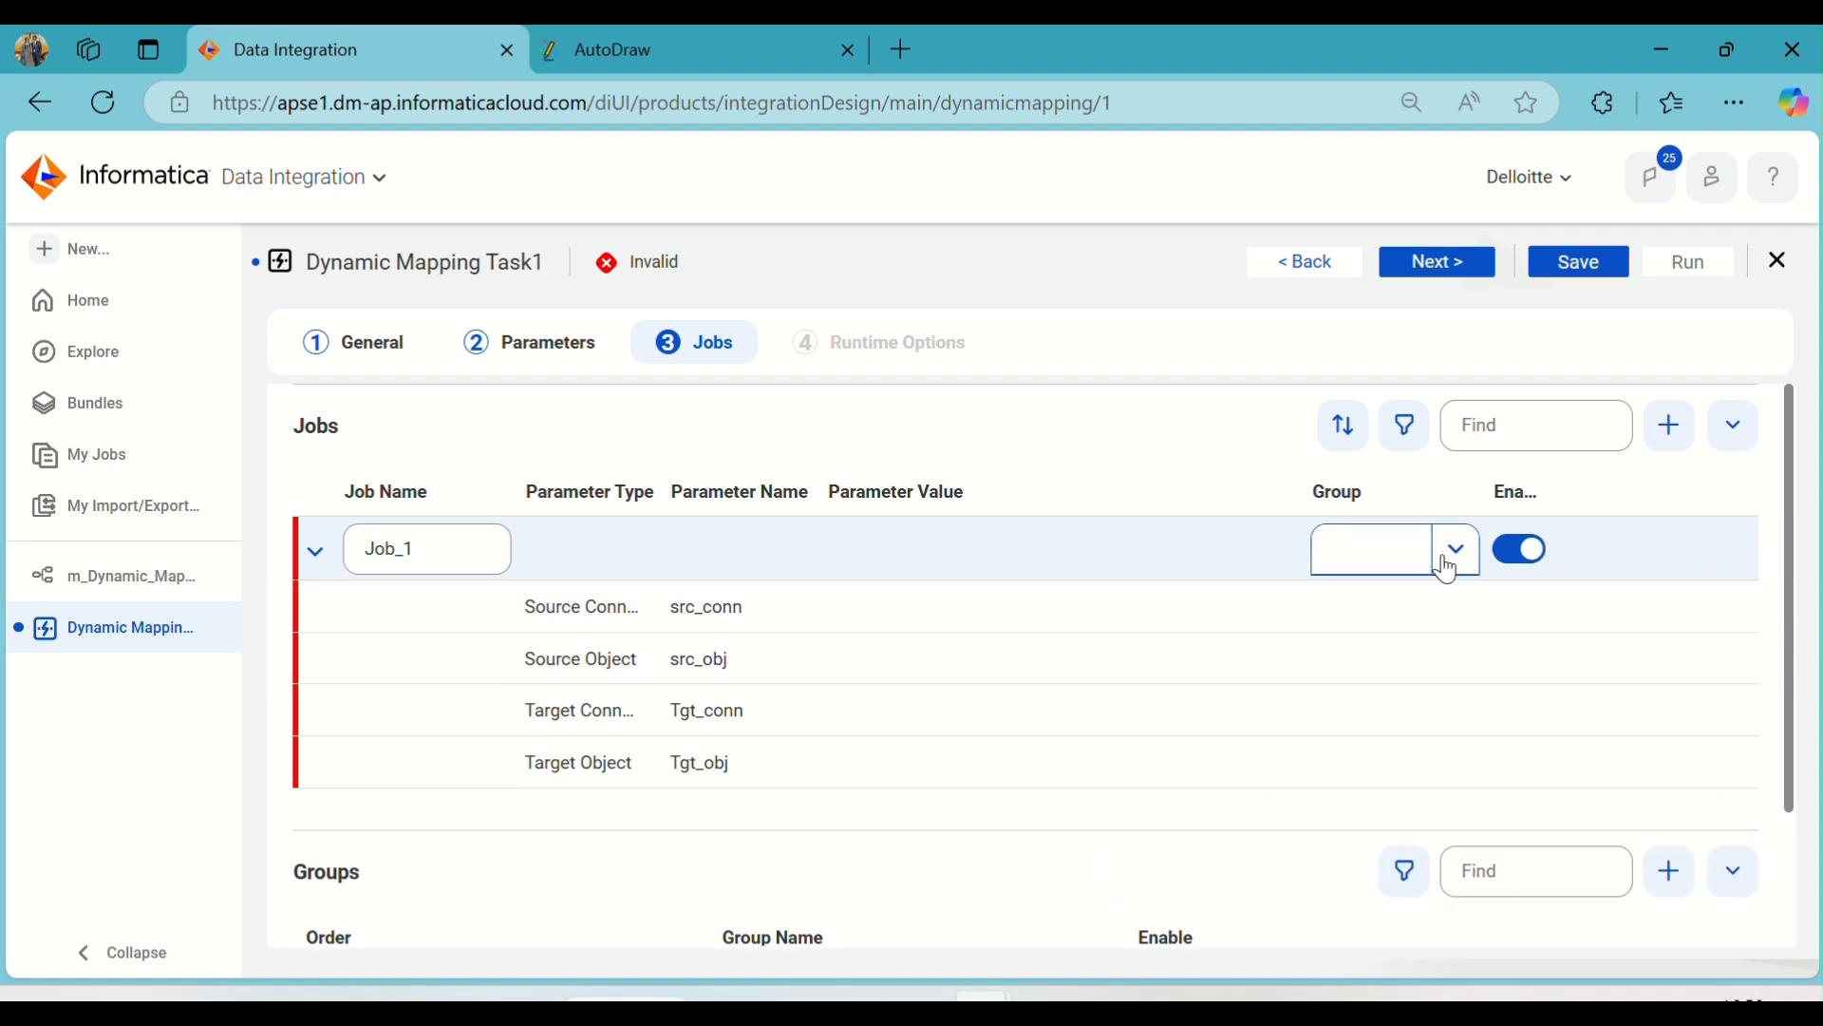
pyautogui.write('1')
pyautogui.click(1146, 451)
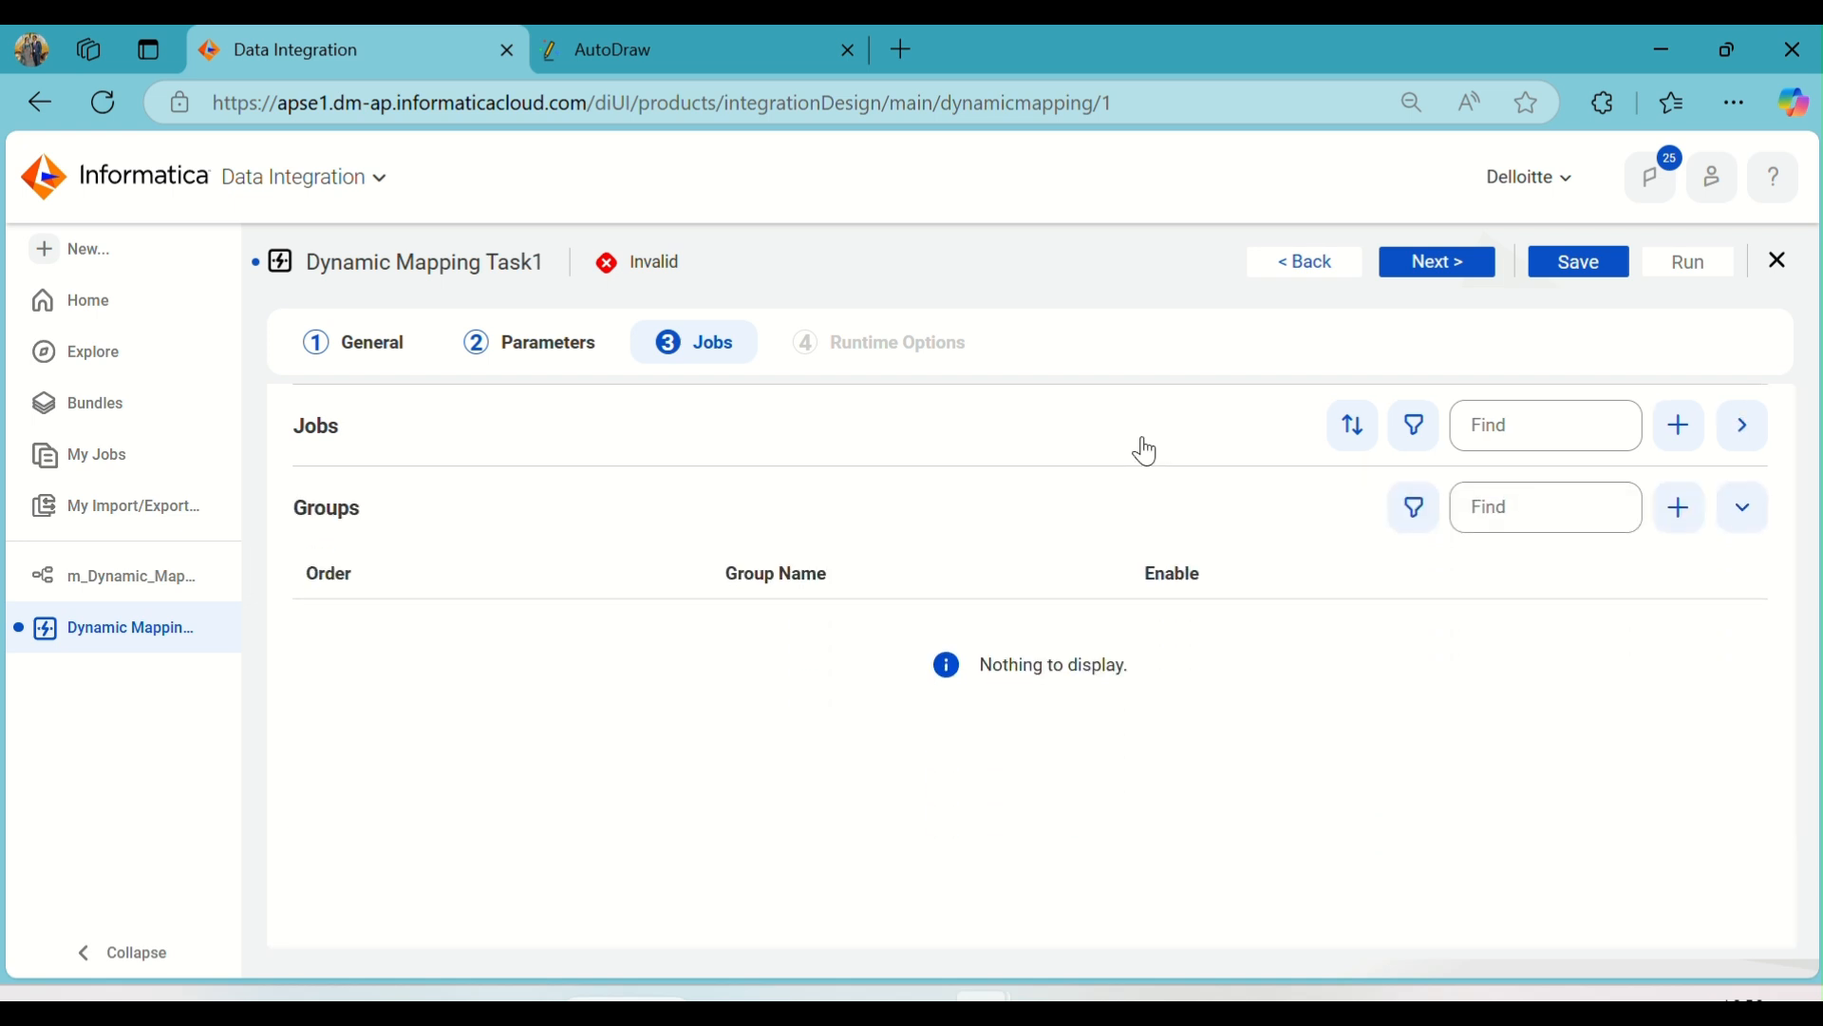
pyautogui.click(1145, 452)
pyautogui.click(1345, 553)
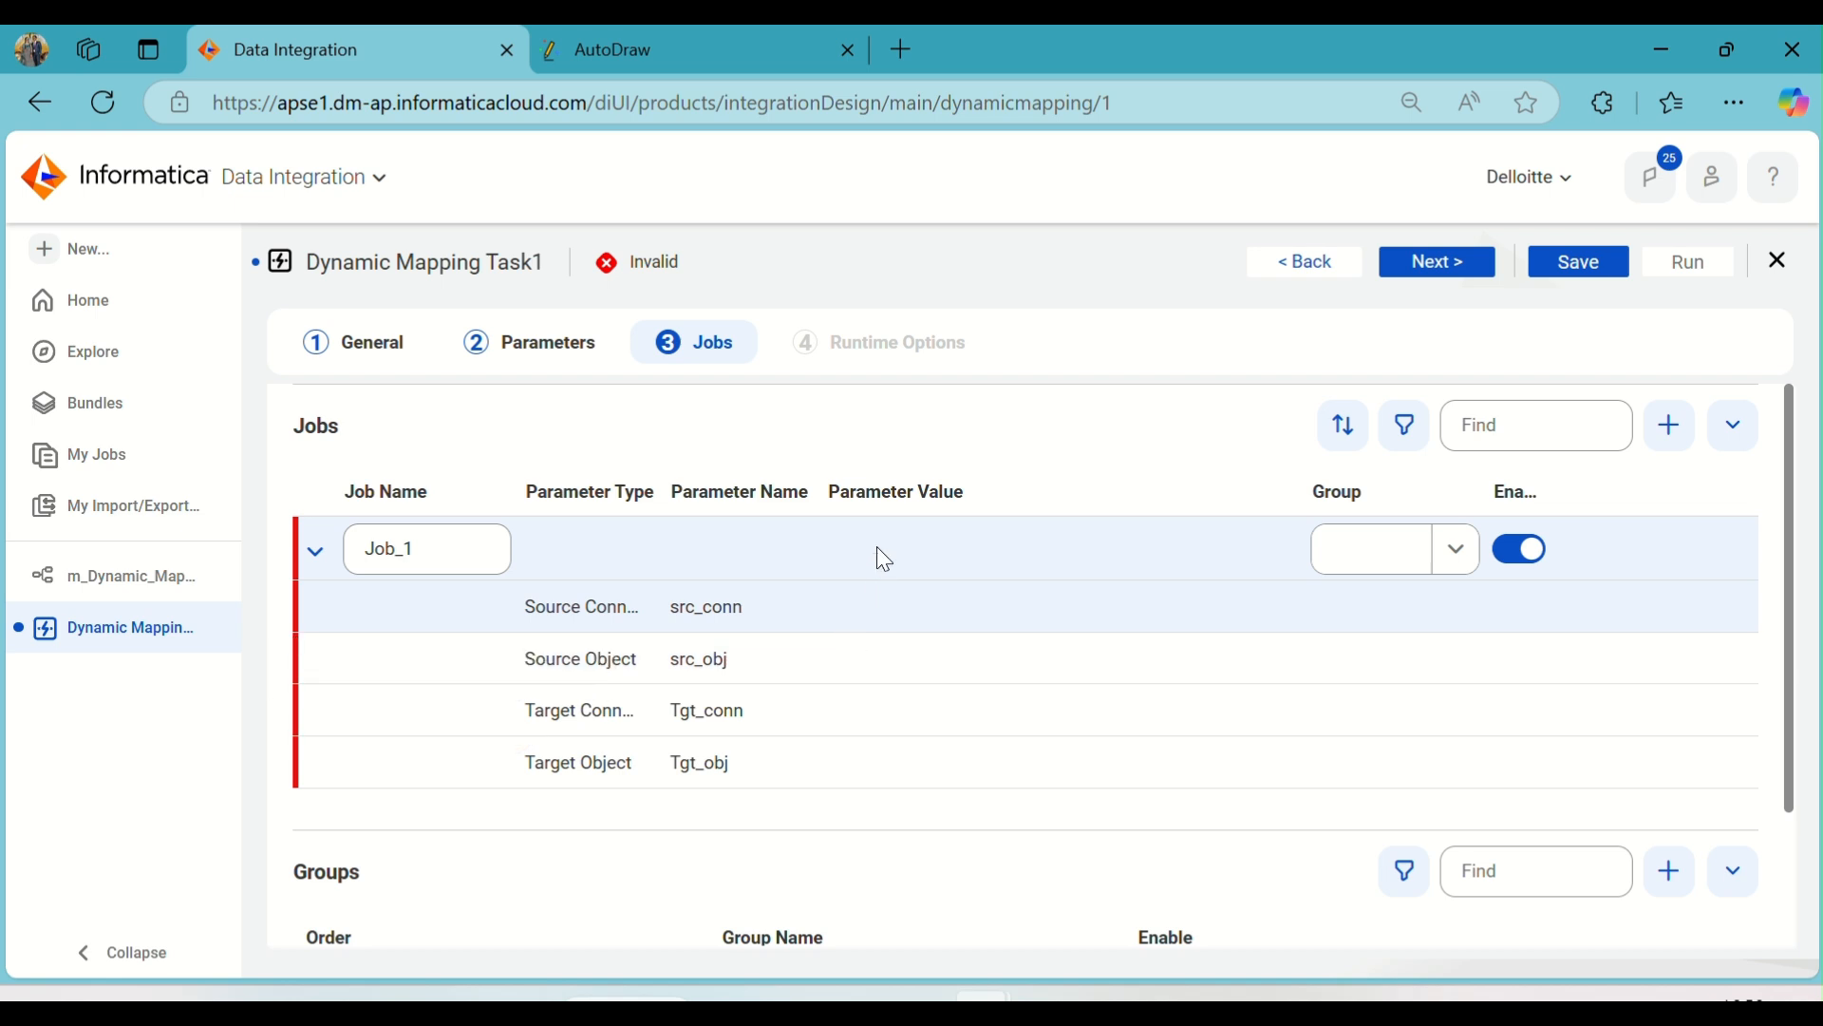
pyautogui.scroll(-2, 917, 596)
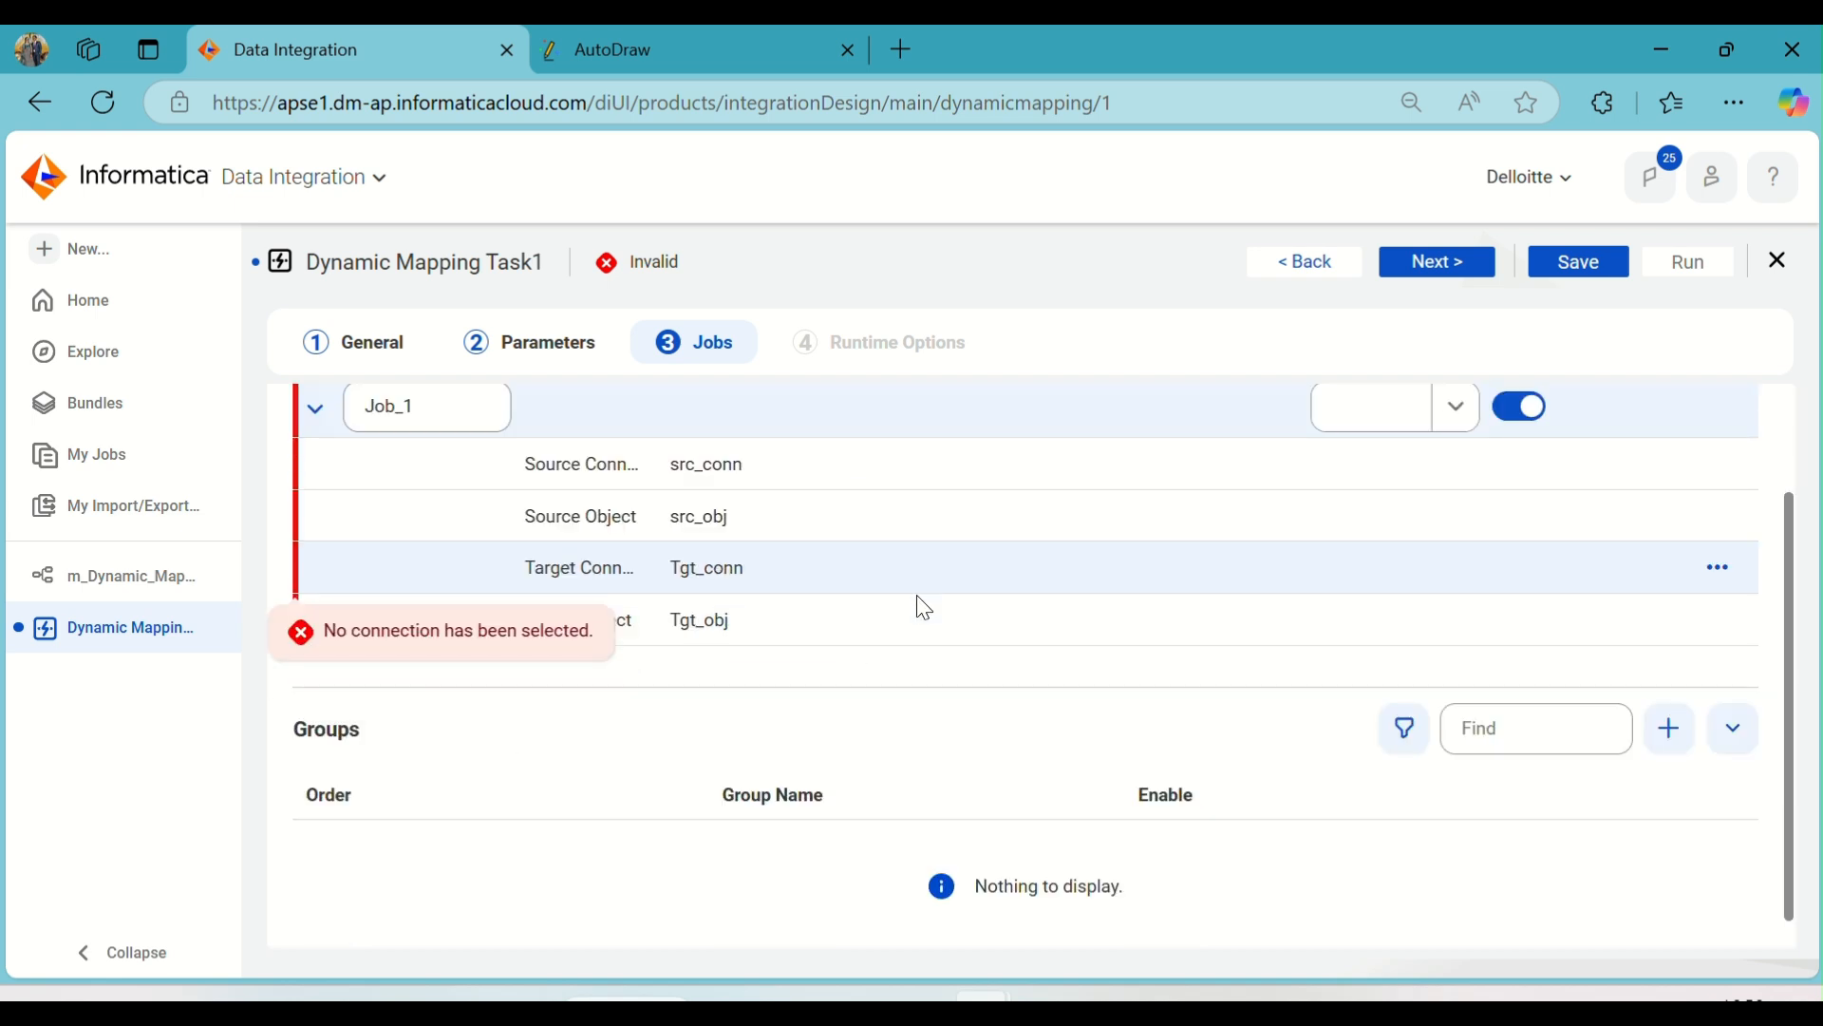
pyautogui.scroll(2, 796, 669)
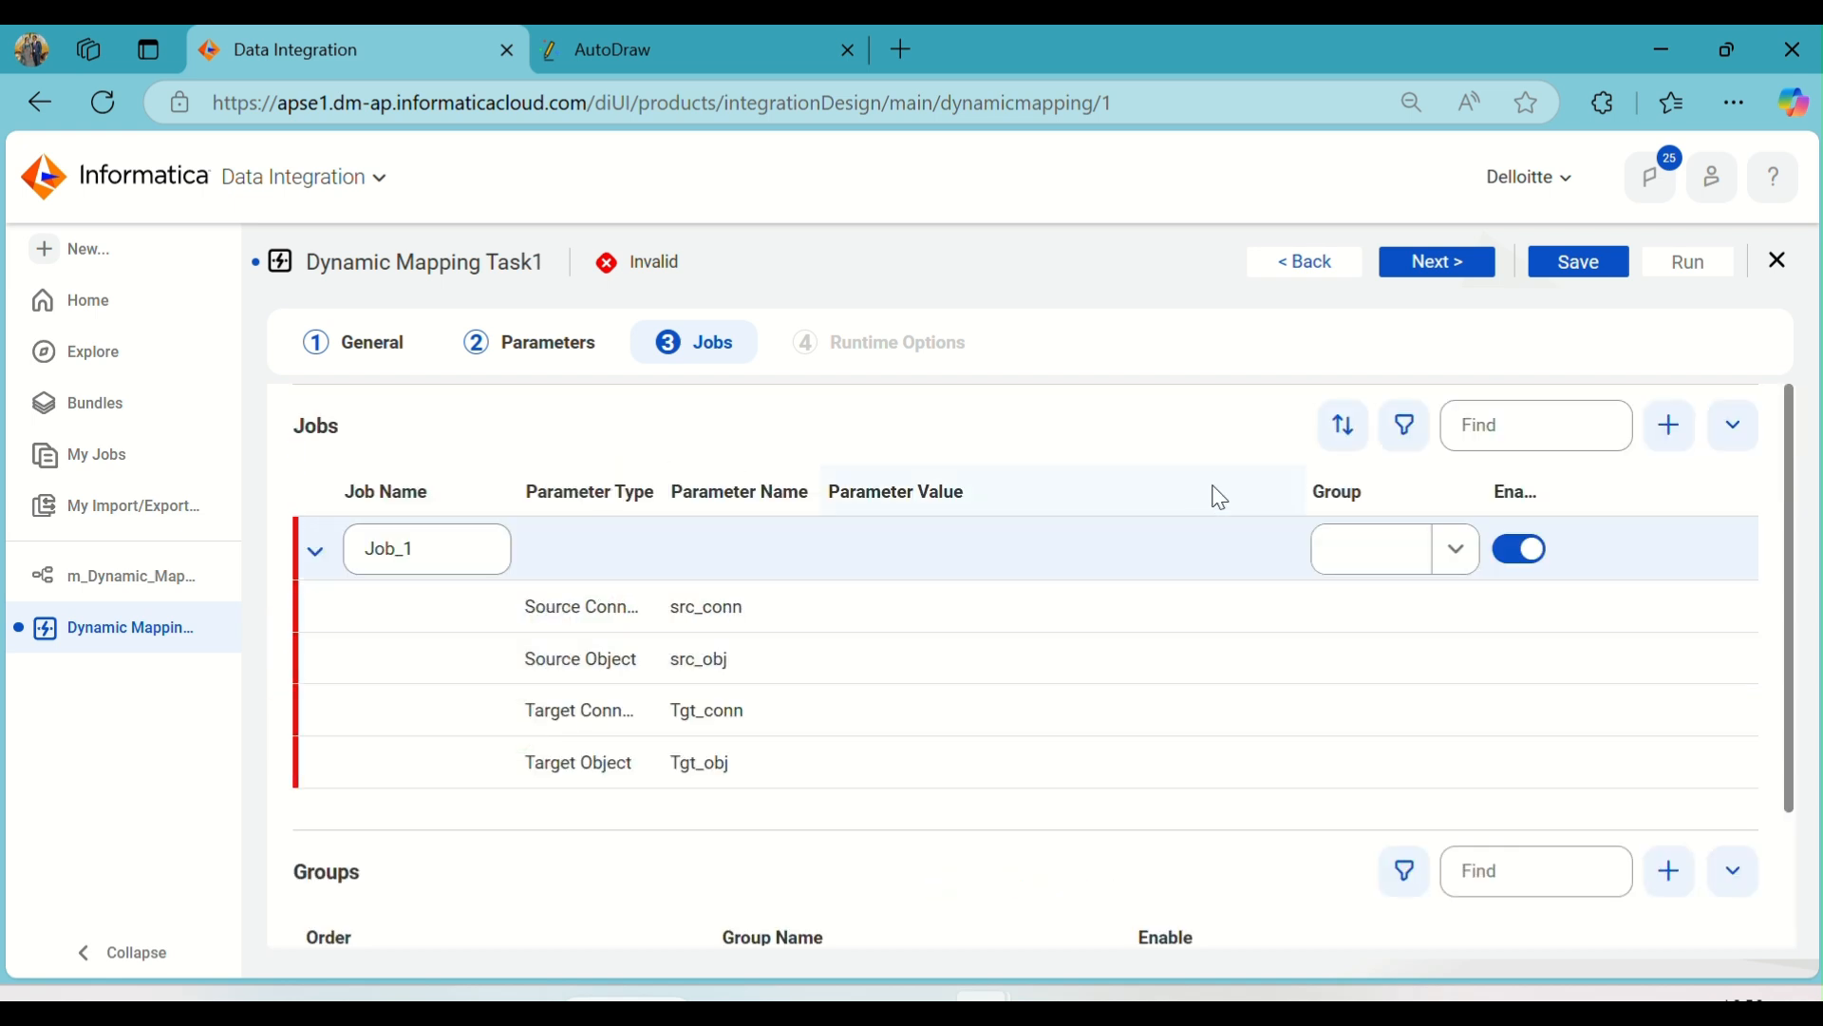
pyautogui.click(1215, 440)
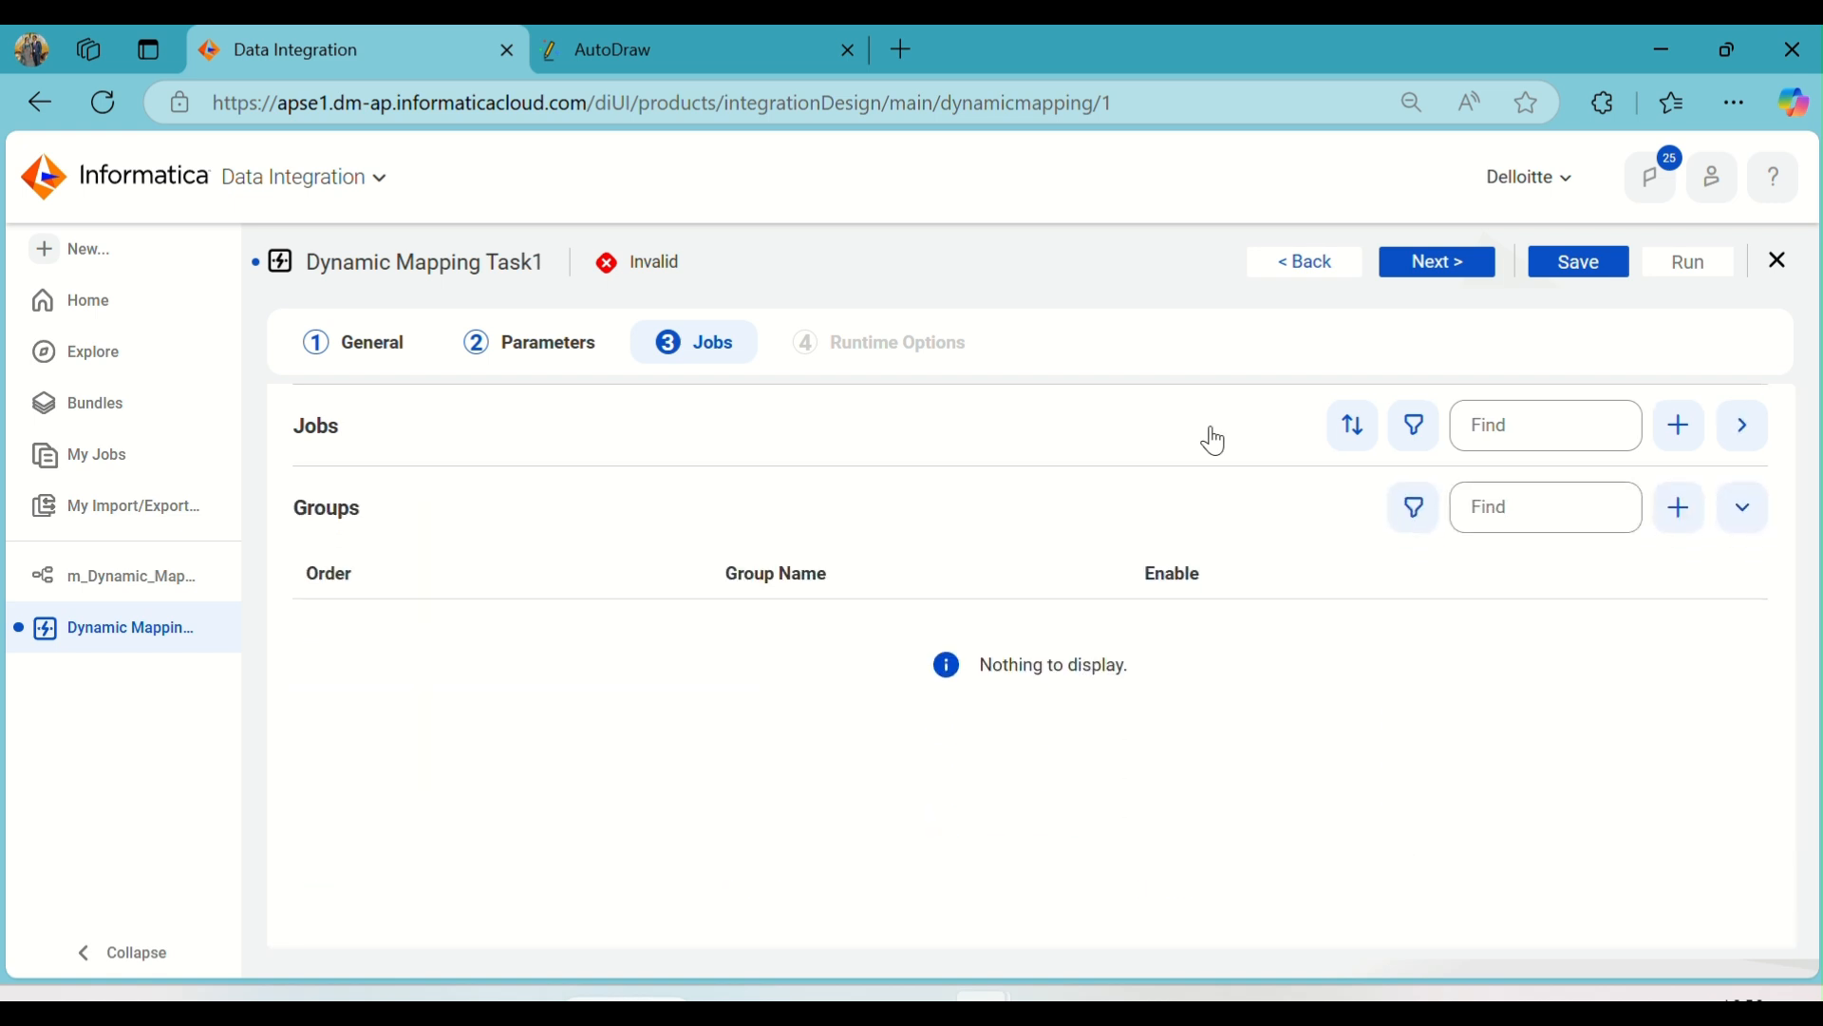
pyautogui.click(1217, 442)
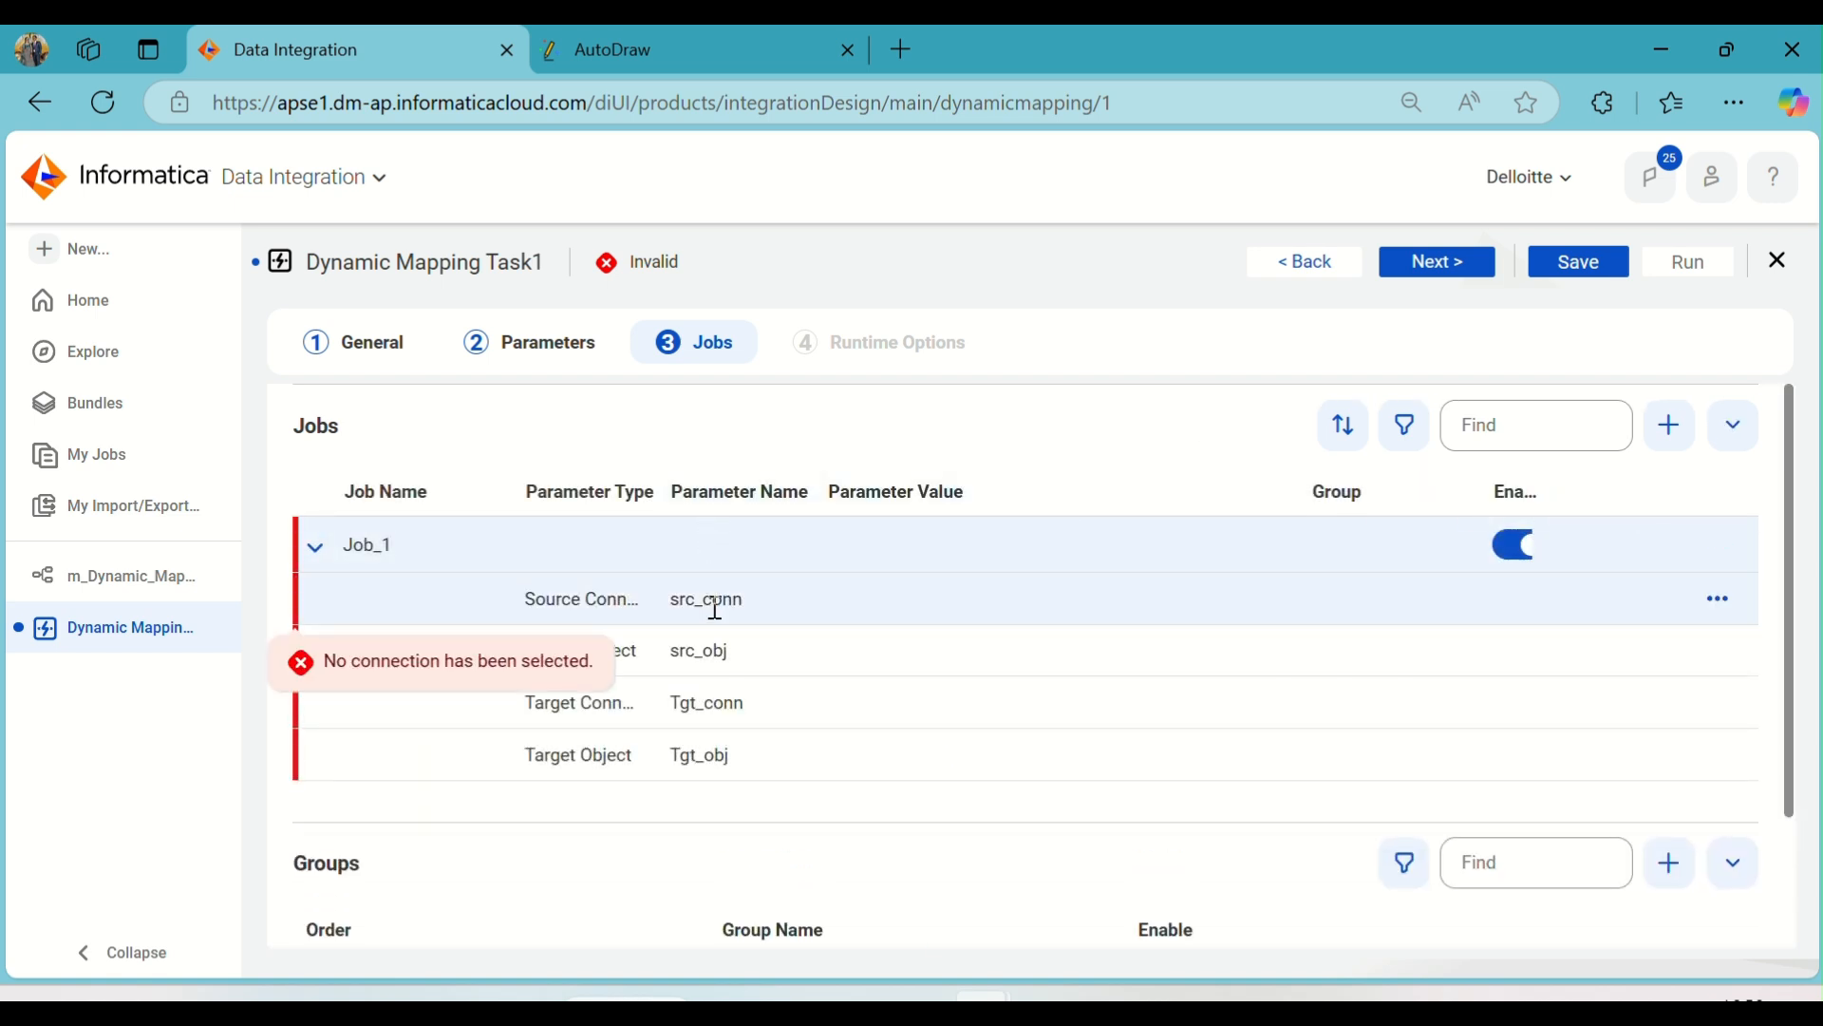
# - Set the src_conn source connection of Job_1 to Source (Oracle)
pyautogui.click(913, 600)
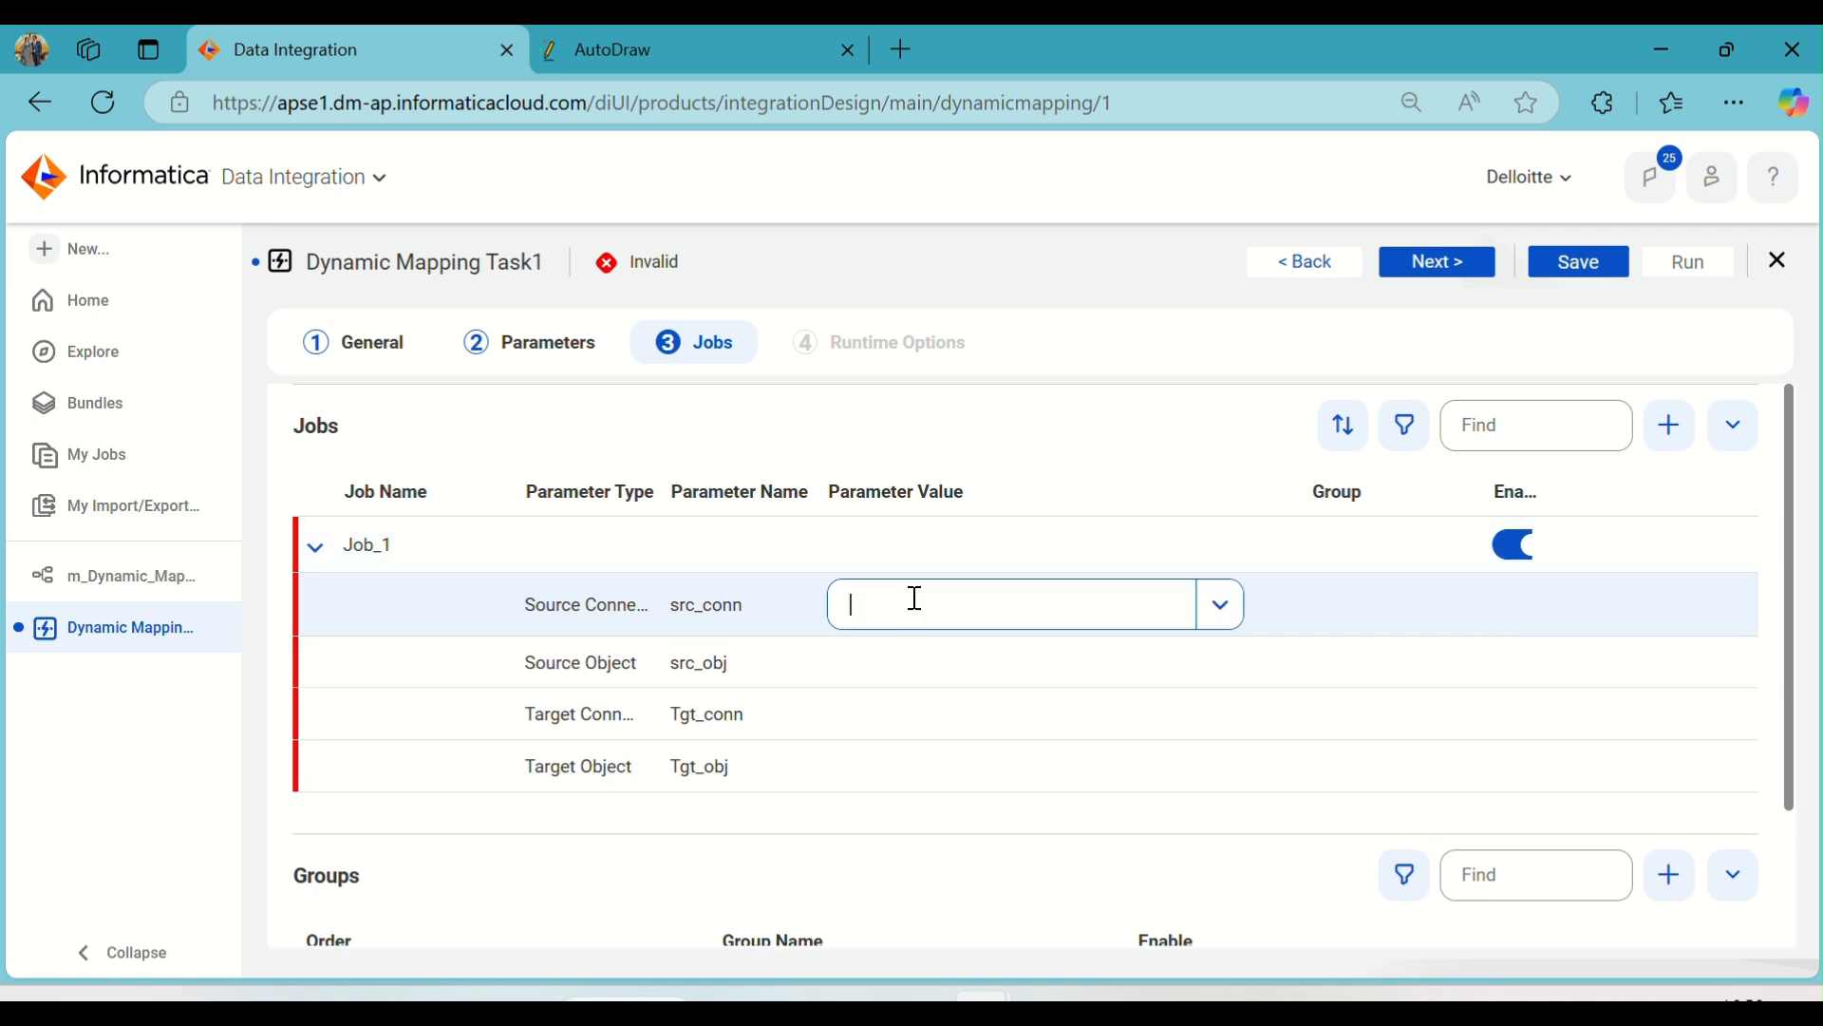
pyautogui.click(1221, 612)
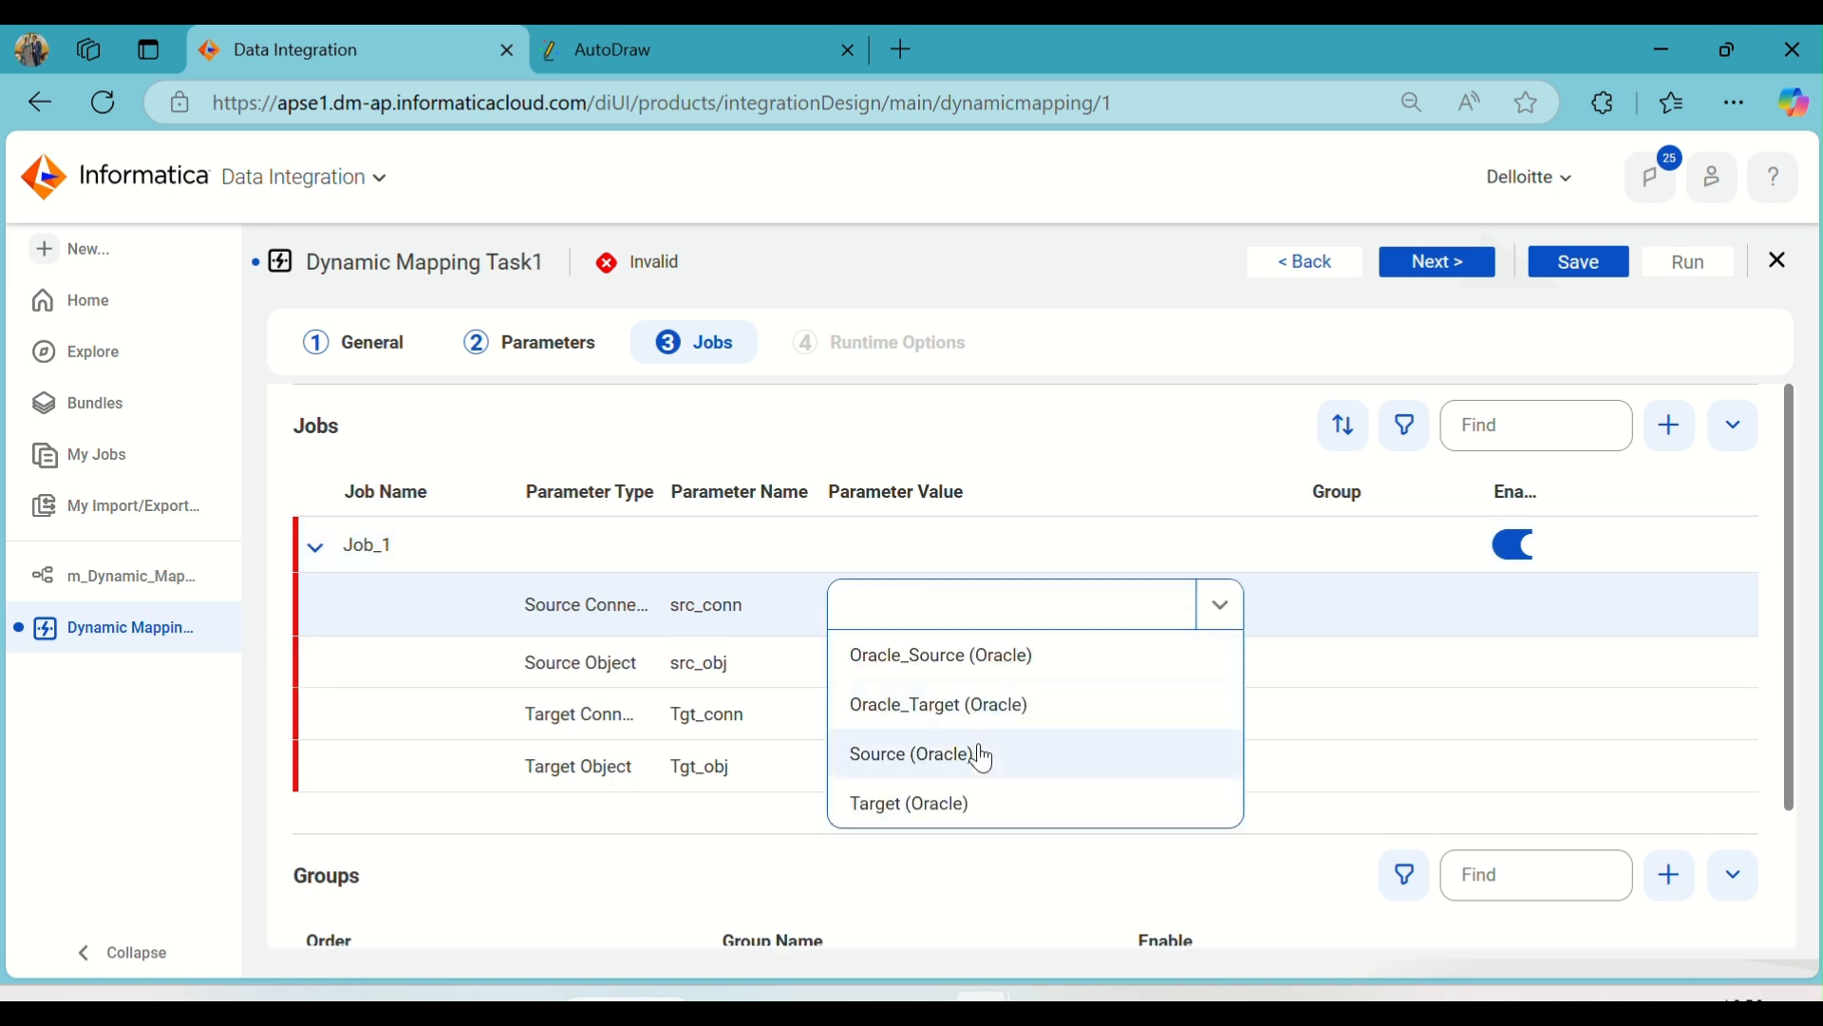
pyautogui.click(983, 757)
# - Select the EMPLOYEE table as the single source object for src_obj in Job_1
pyautogui.click(974, 667)
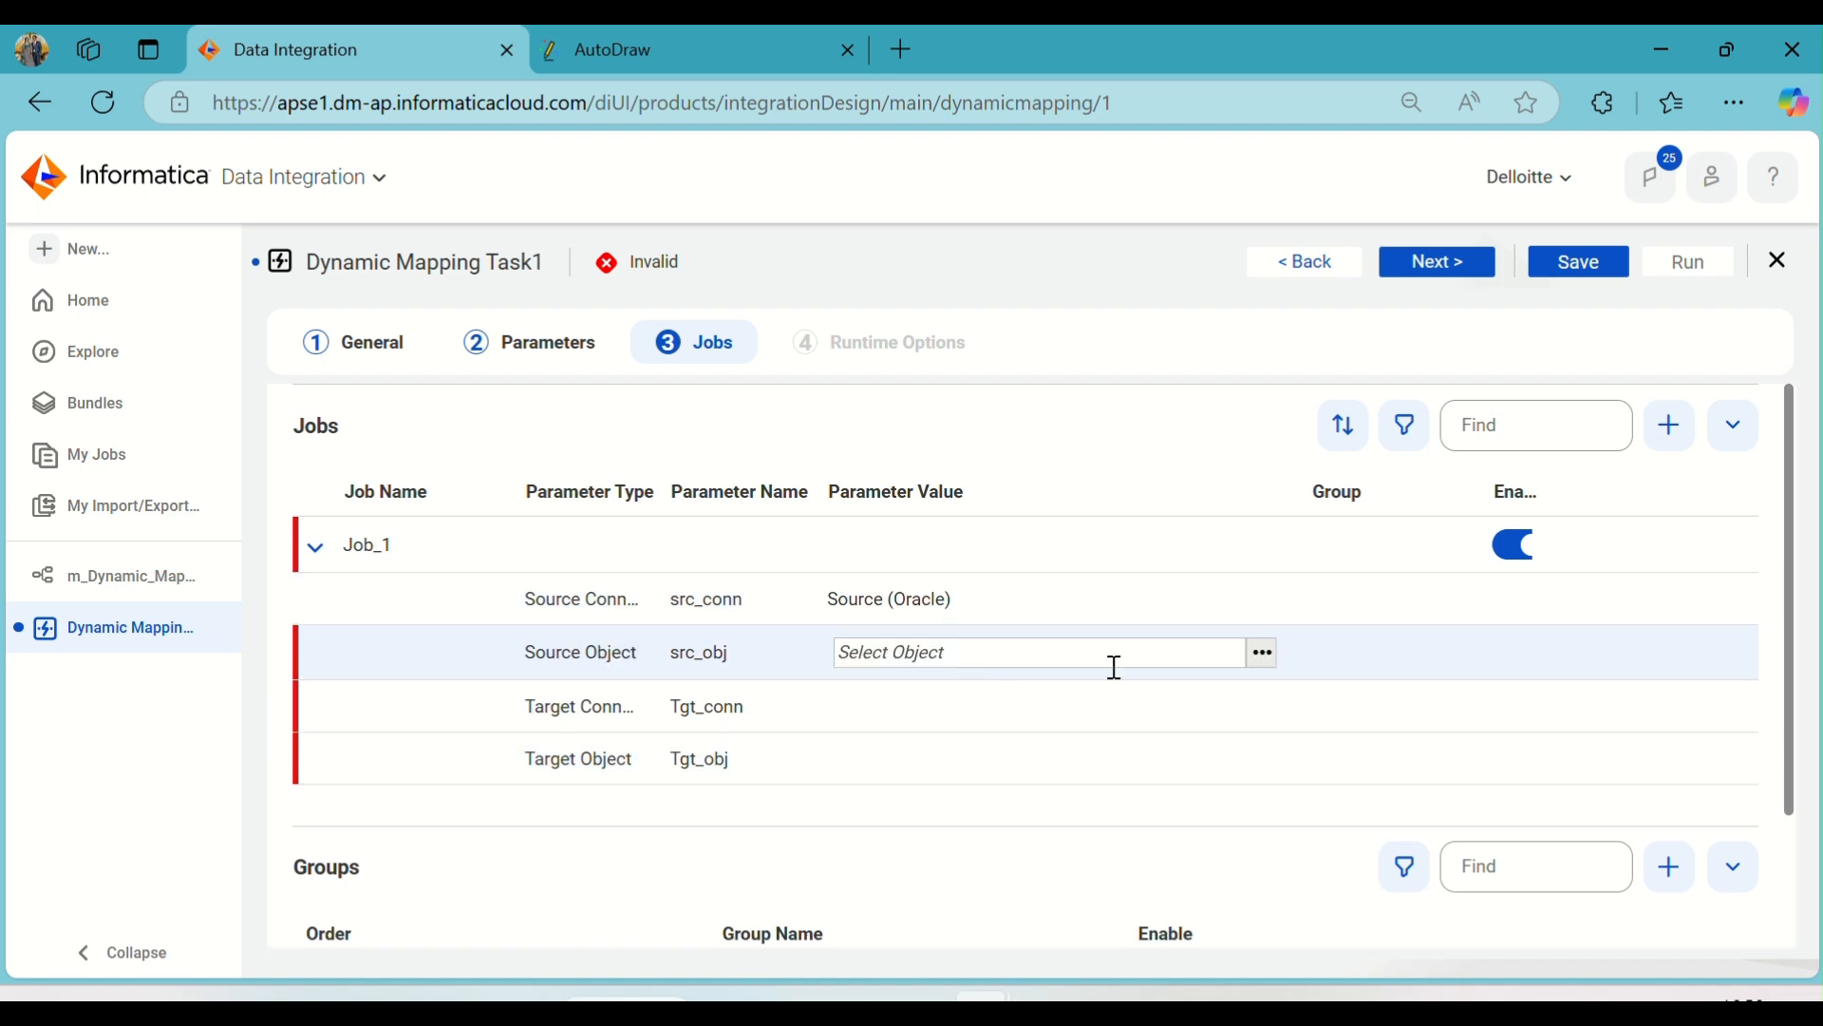
pyautogui.click(1262, 654)
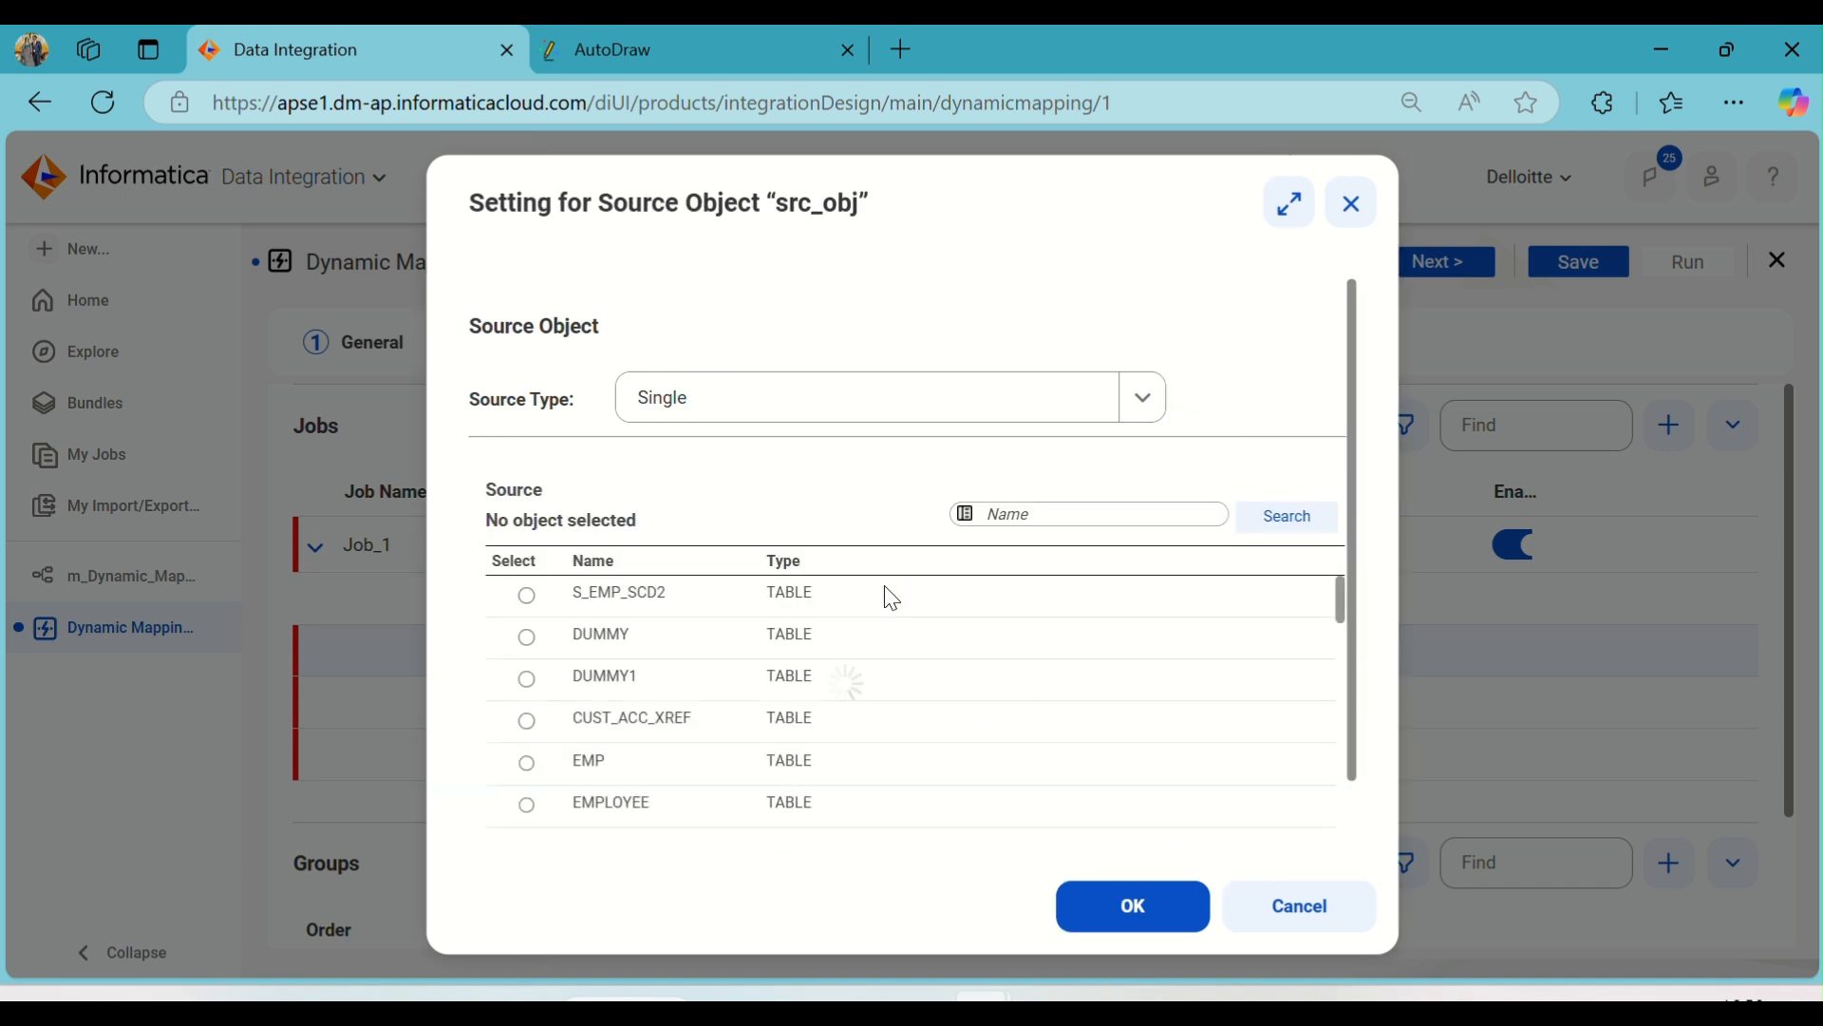
pyautogui.scroll(-1, 819, 669)
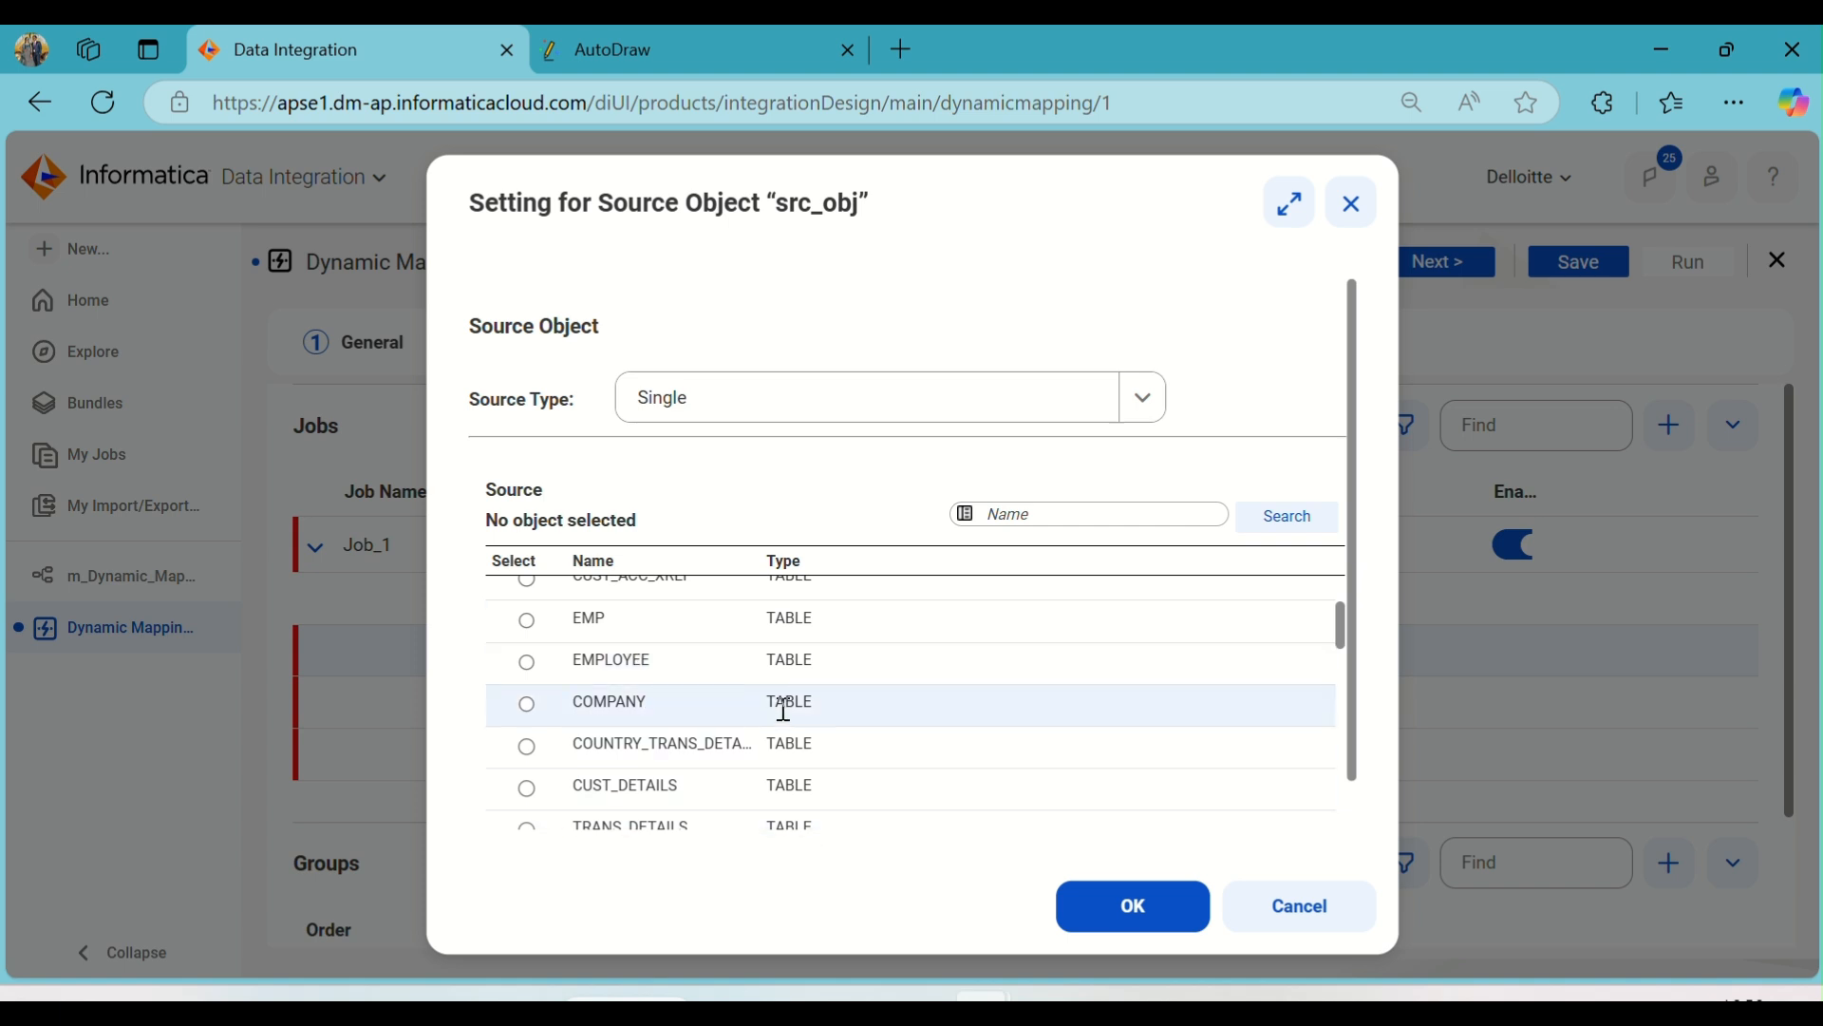
pyautogui.click(659, 680)
pyautogui.click(1092, 906)
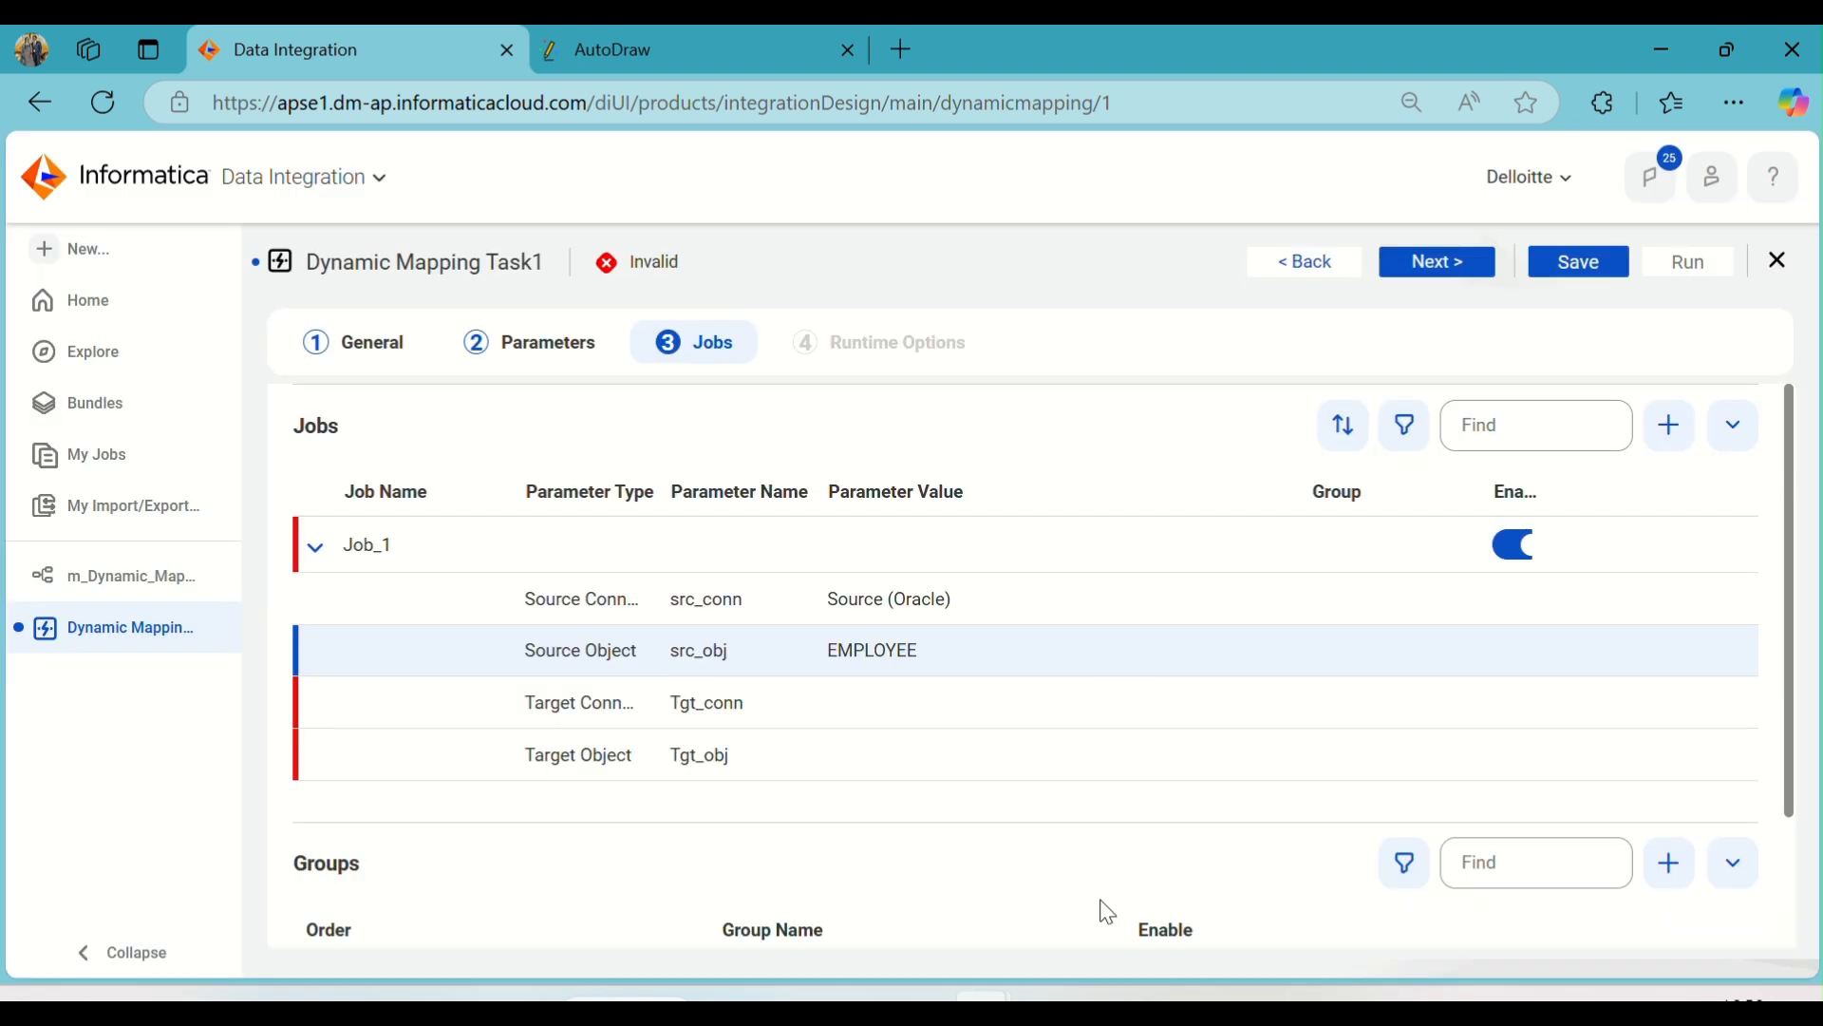
# - Set the Tgt_conn target connection of Job_1 to Target (Oracle)
pyautogui.click(898, 708)
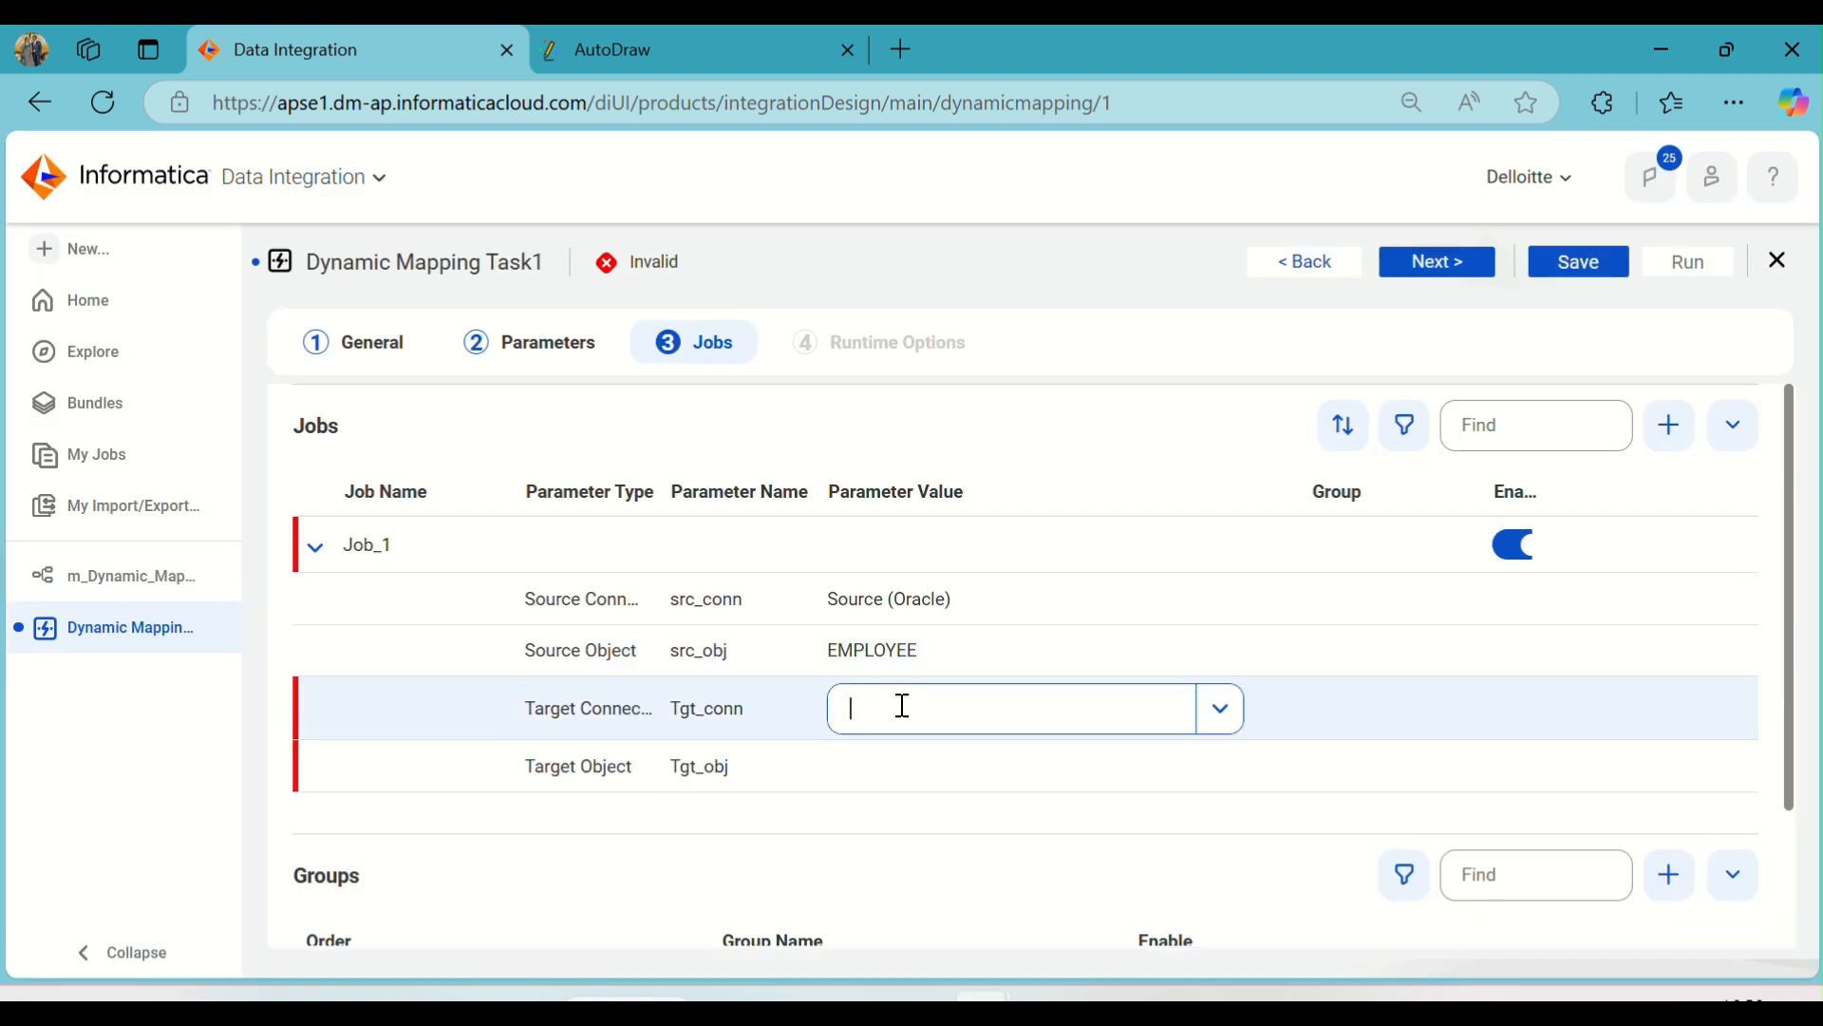
pyautogui.click(968, 704)
pyautogui.click(912, 902)
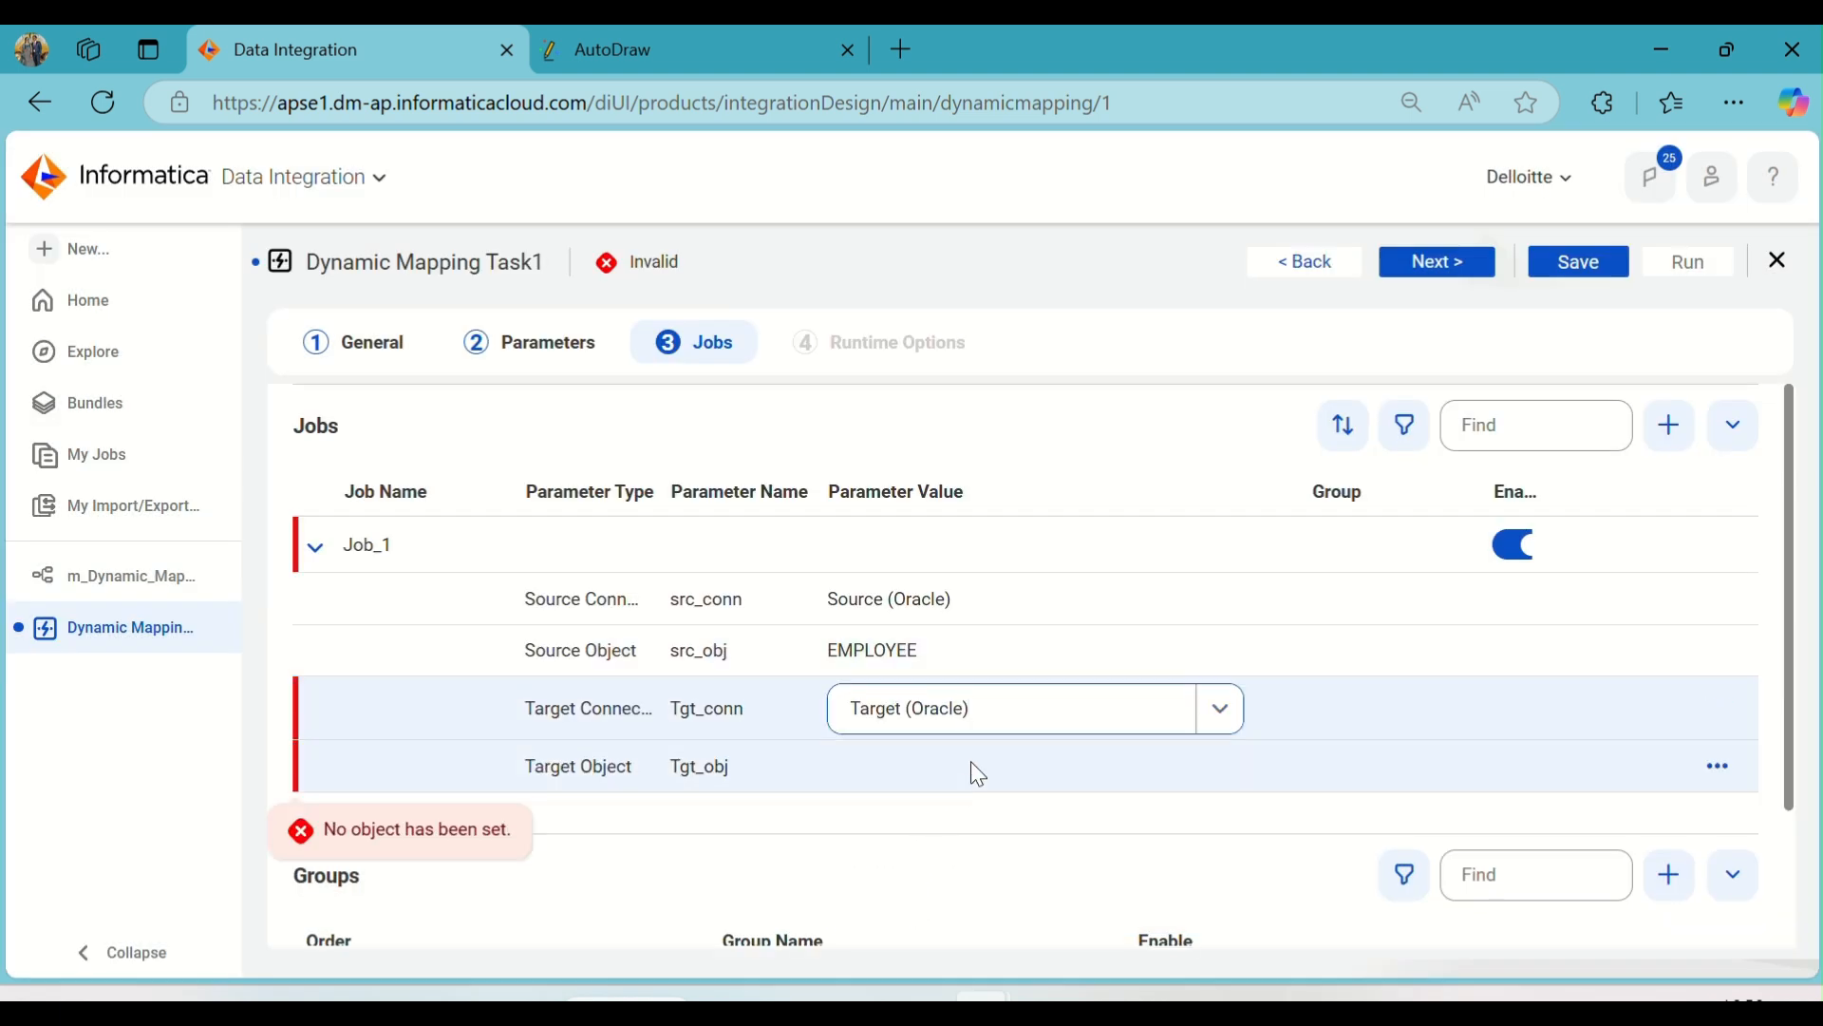
pyautogui.click(1136, 708)
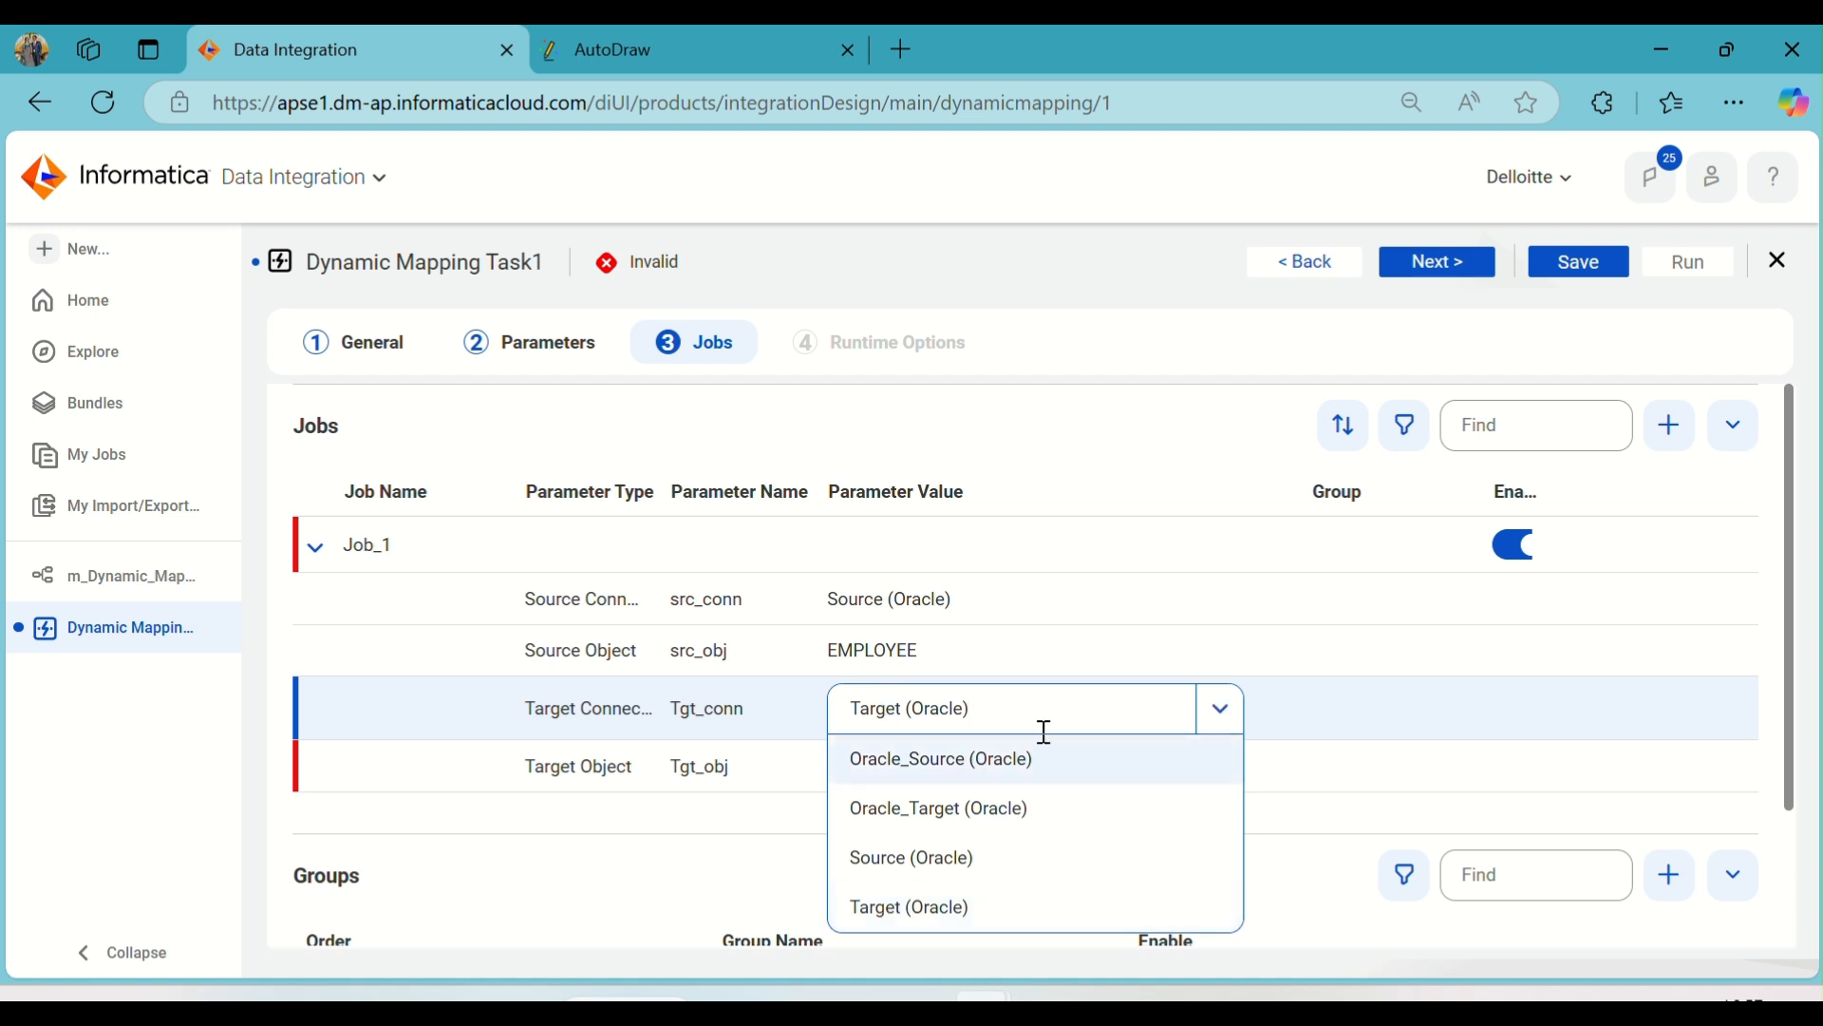
pyautogui.click(952, 926)
# - Select the T_EMPLOYEE table as the target object for Tgt_obj in Job_1
pyautogui.click(845, 768)
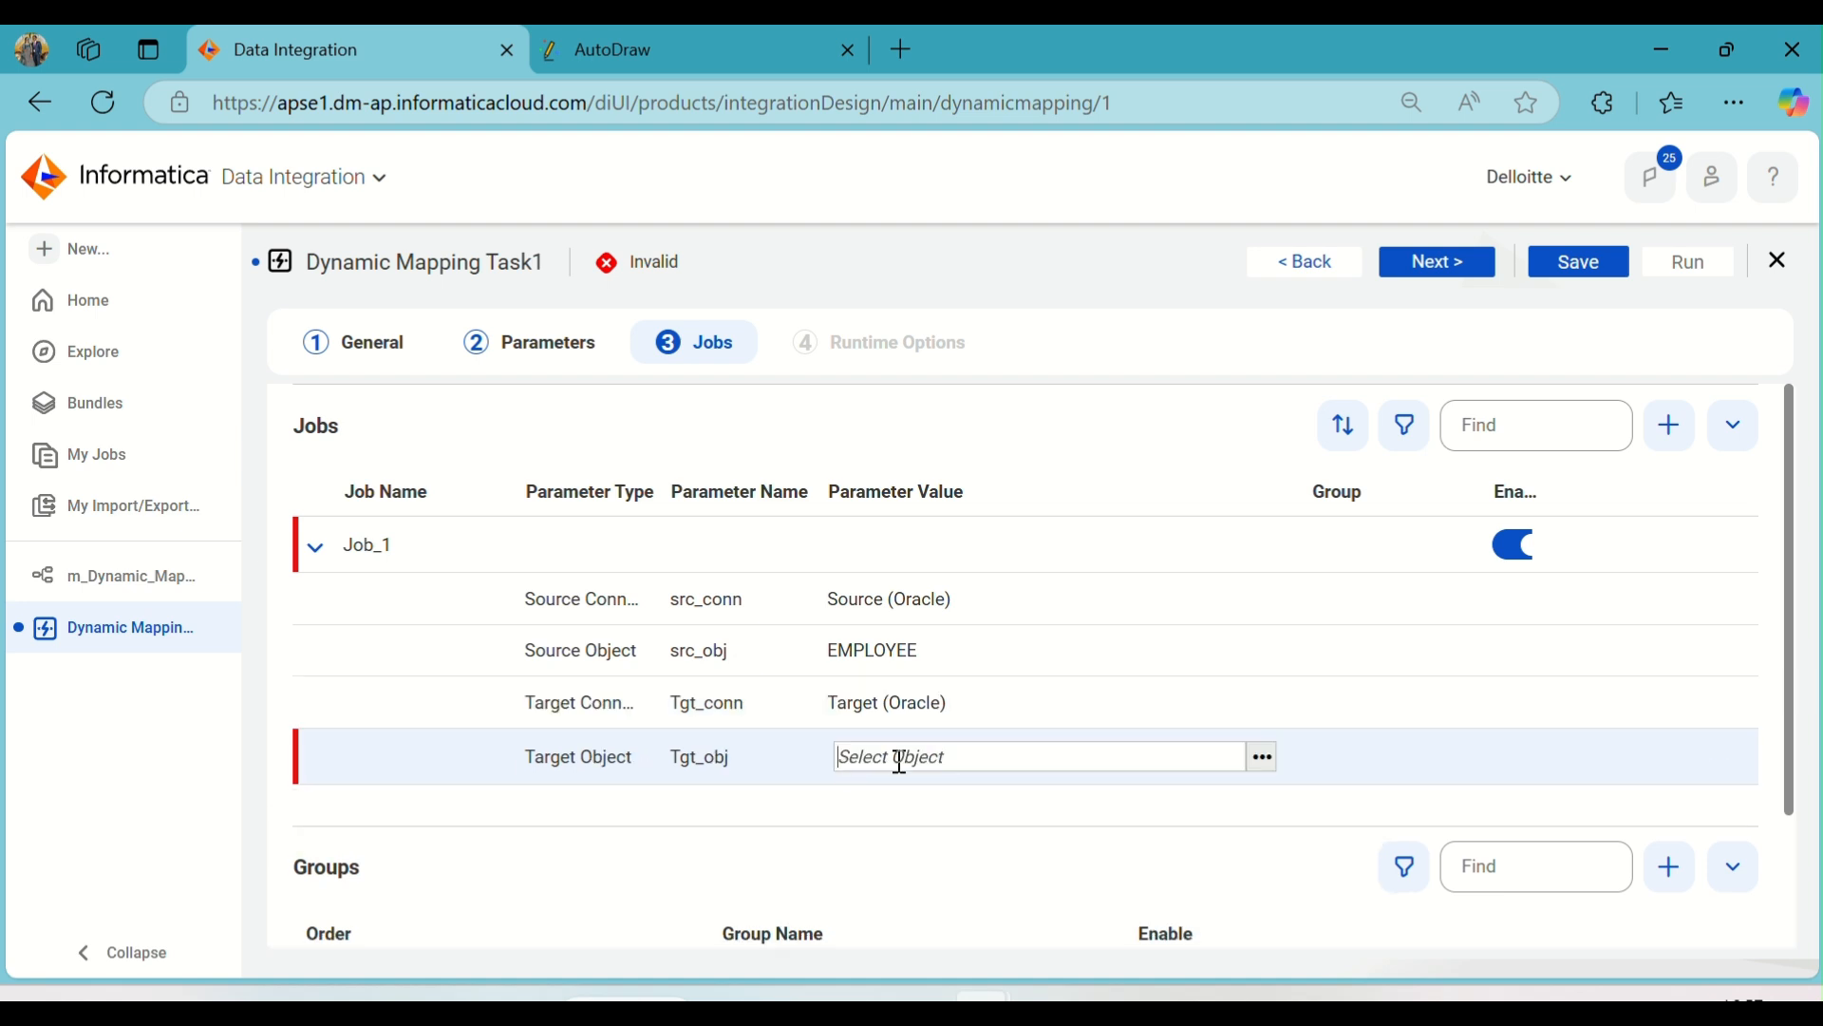
pyautogui.click(1263, 758)
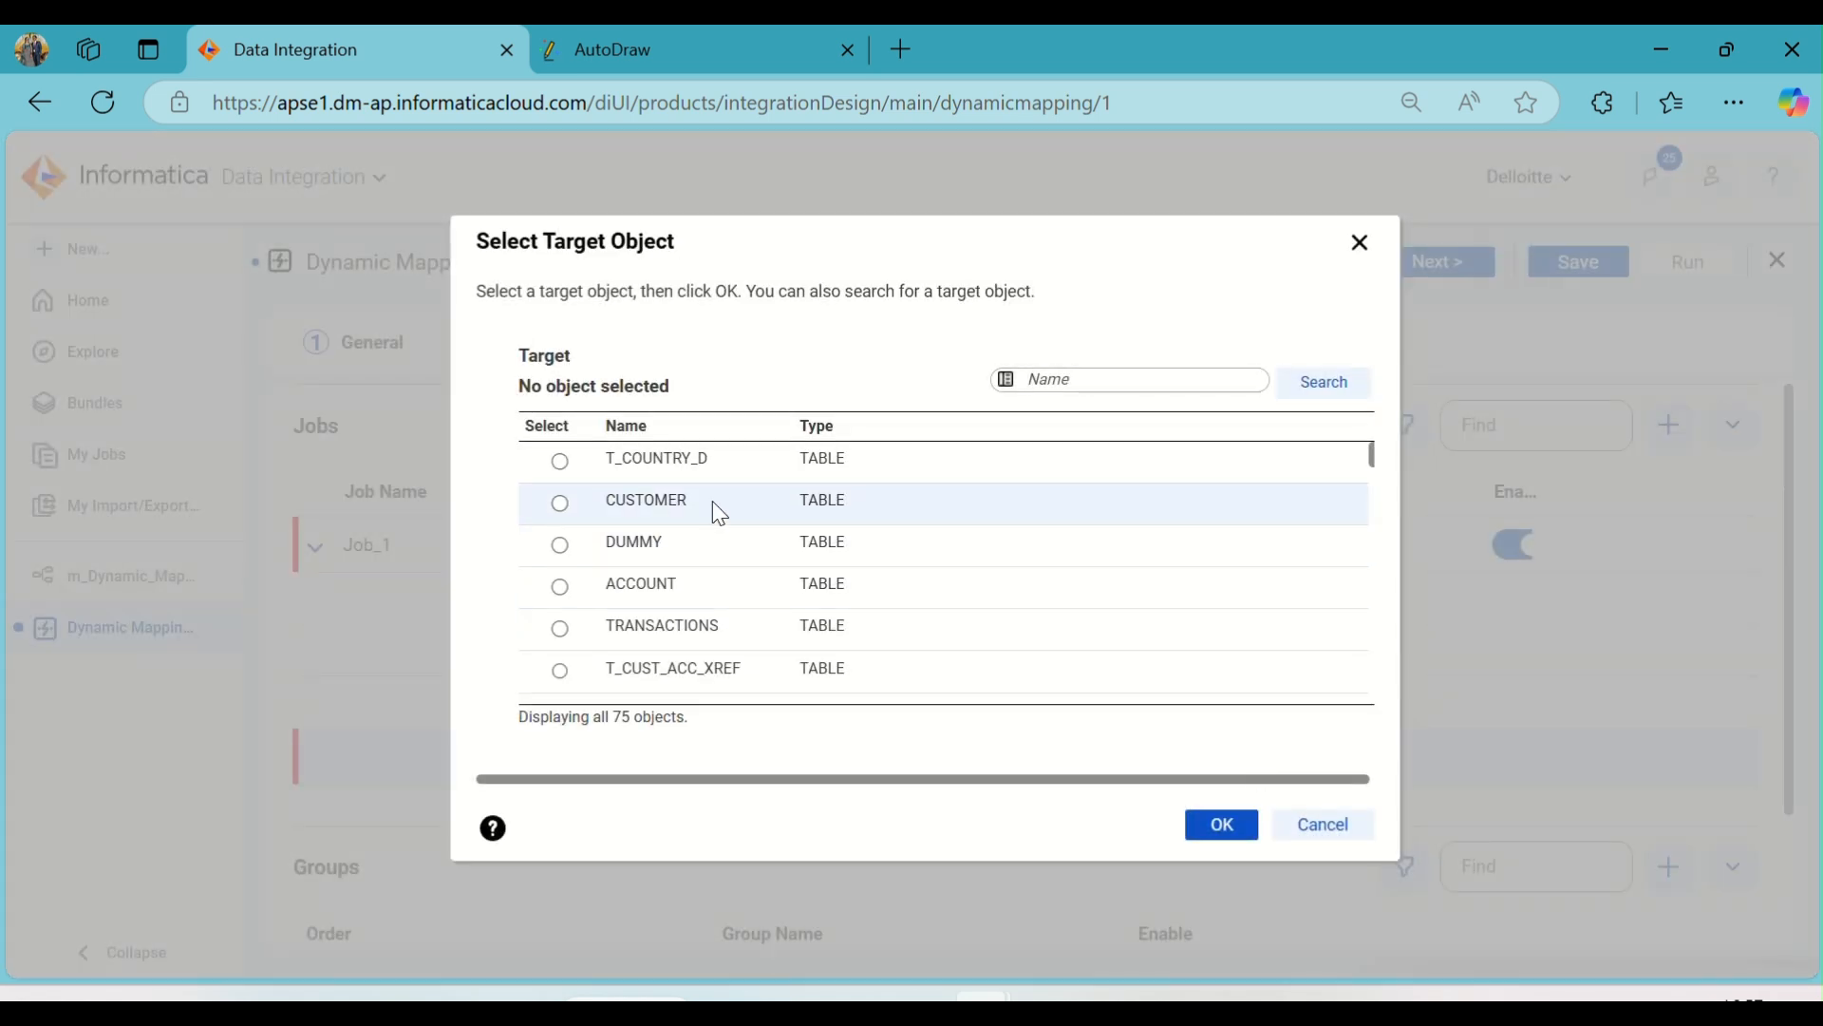
pyautogui.scroll(-3, 719, 513)
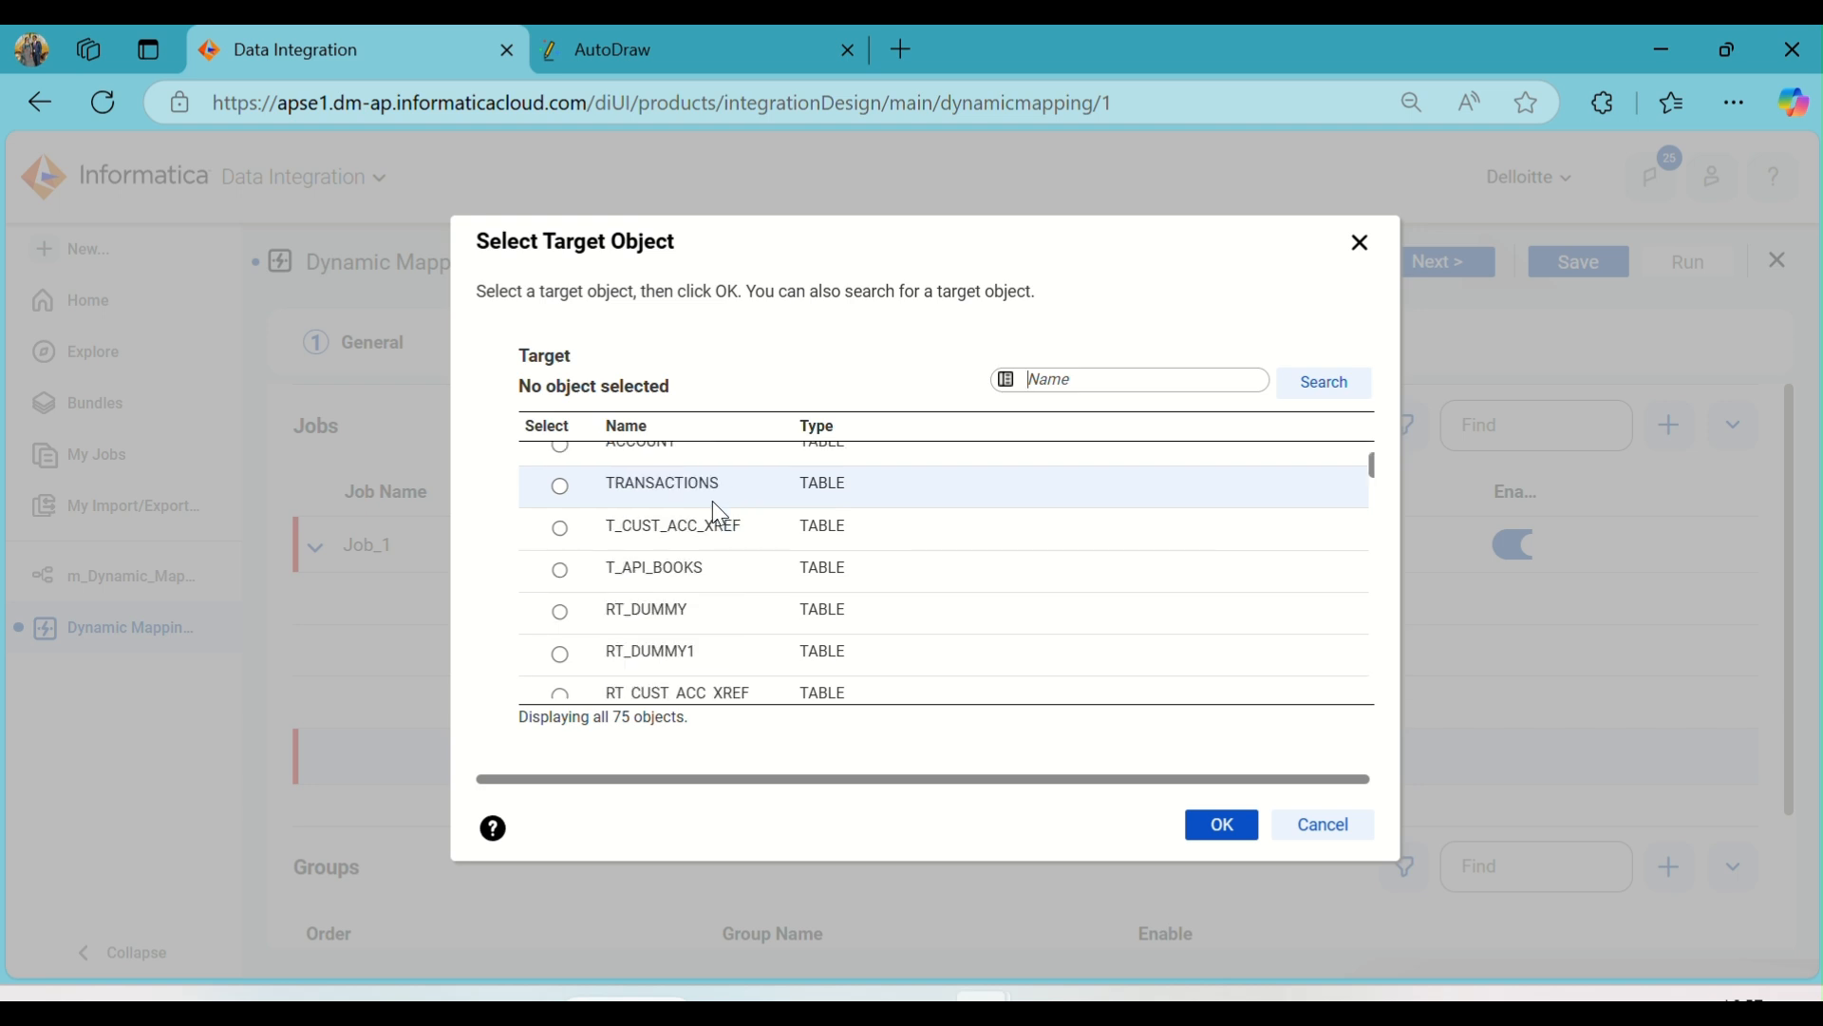
pyautogui.click(753, 594)
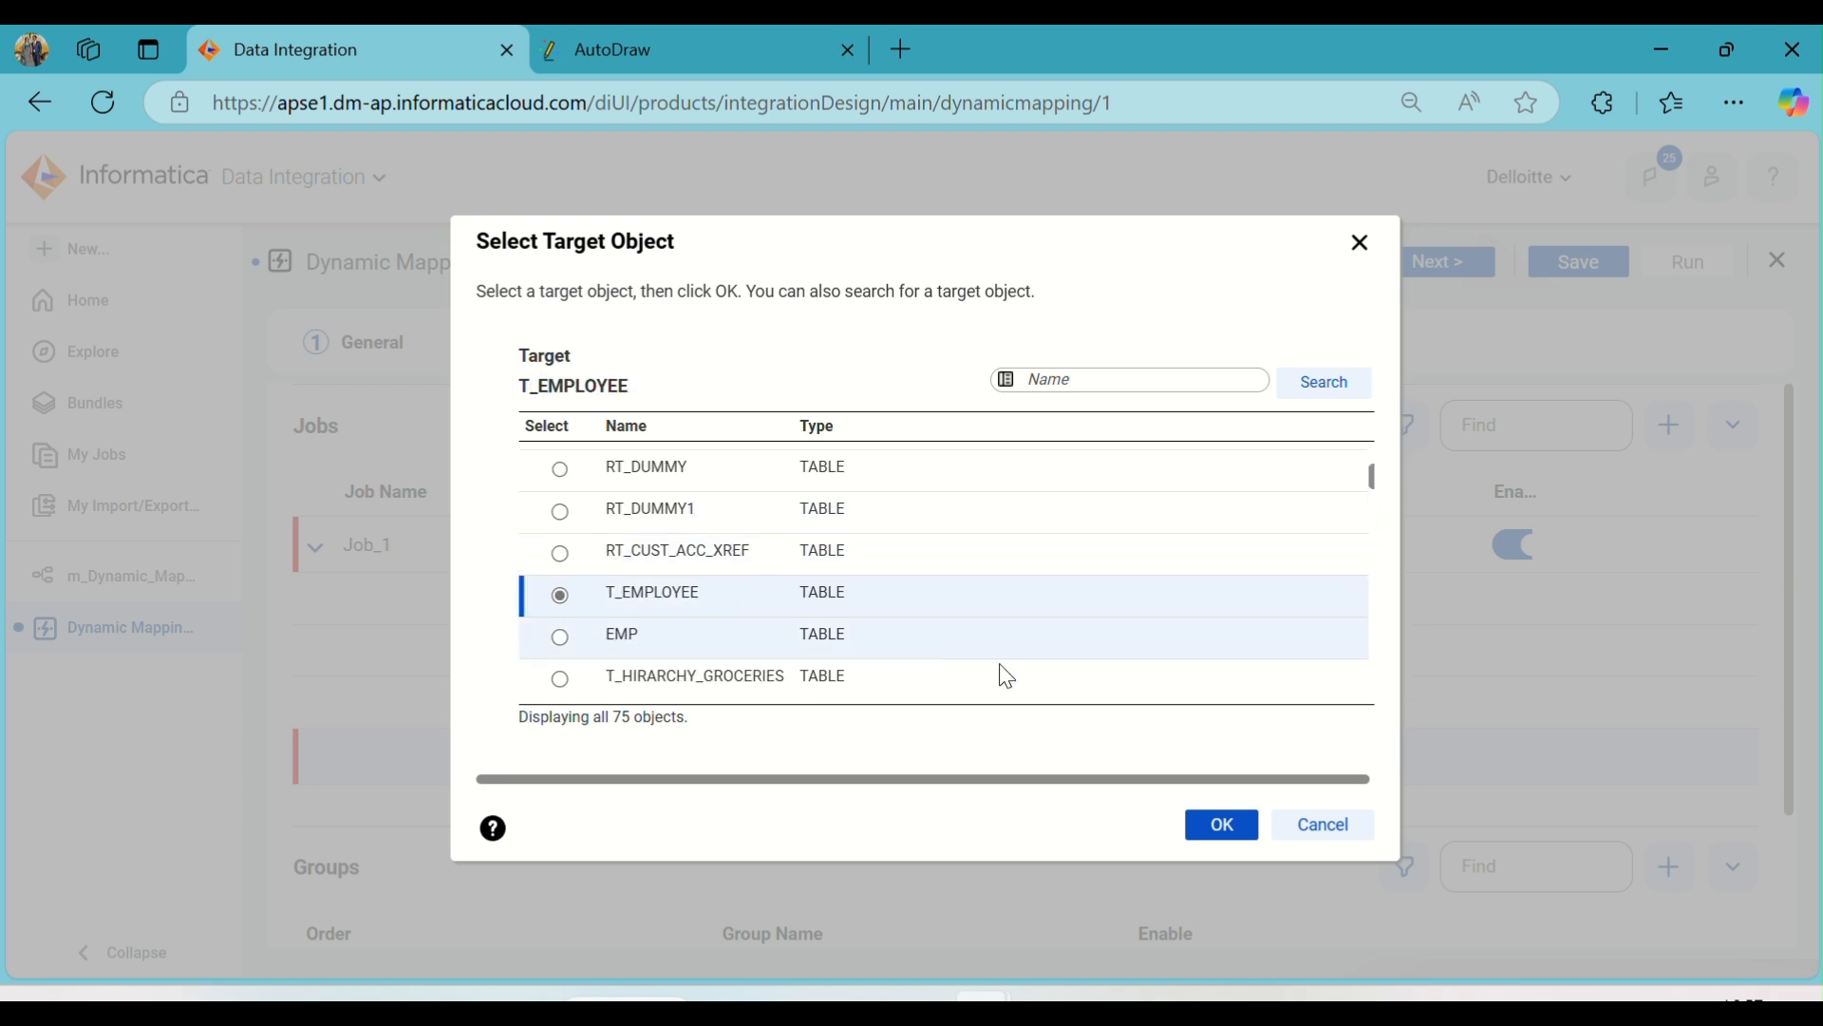
pyautogui.click(1260, 831)
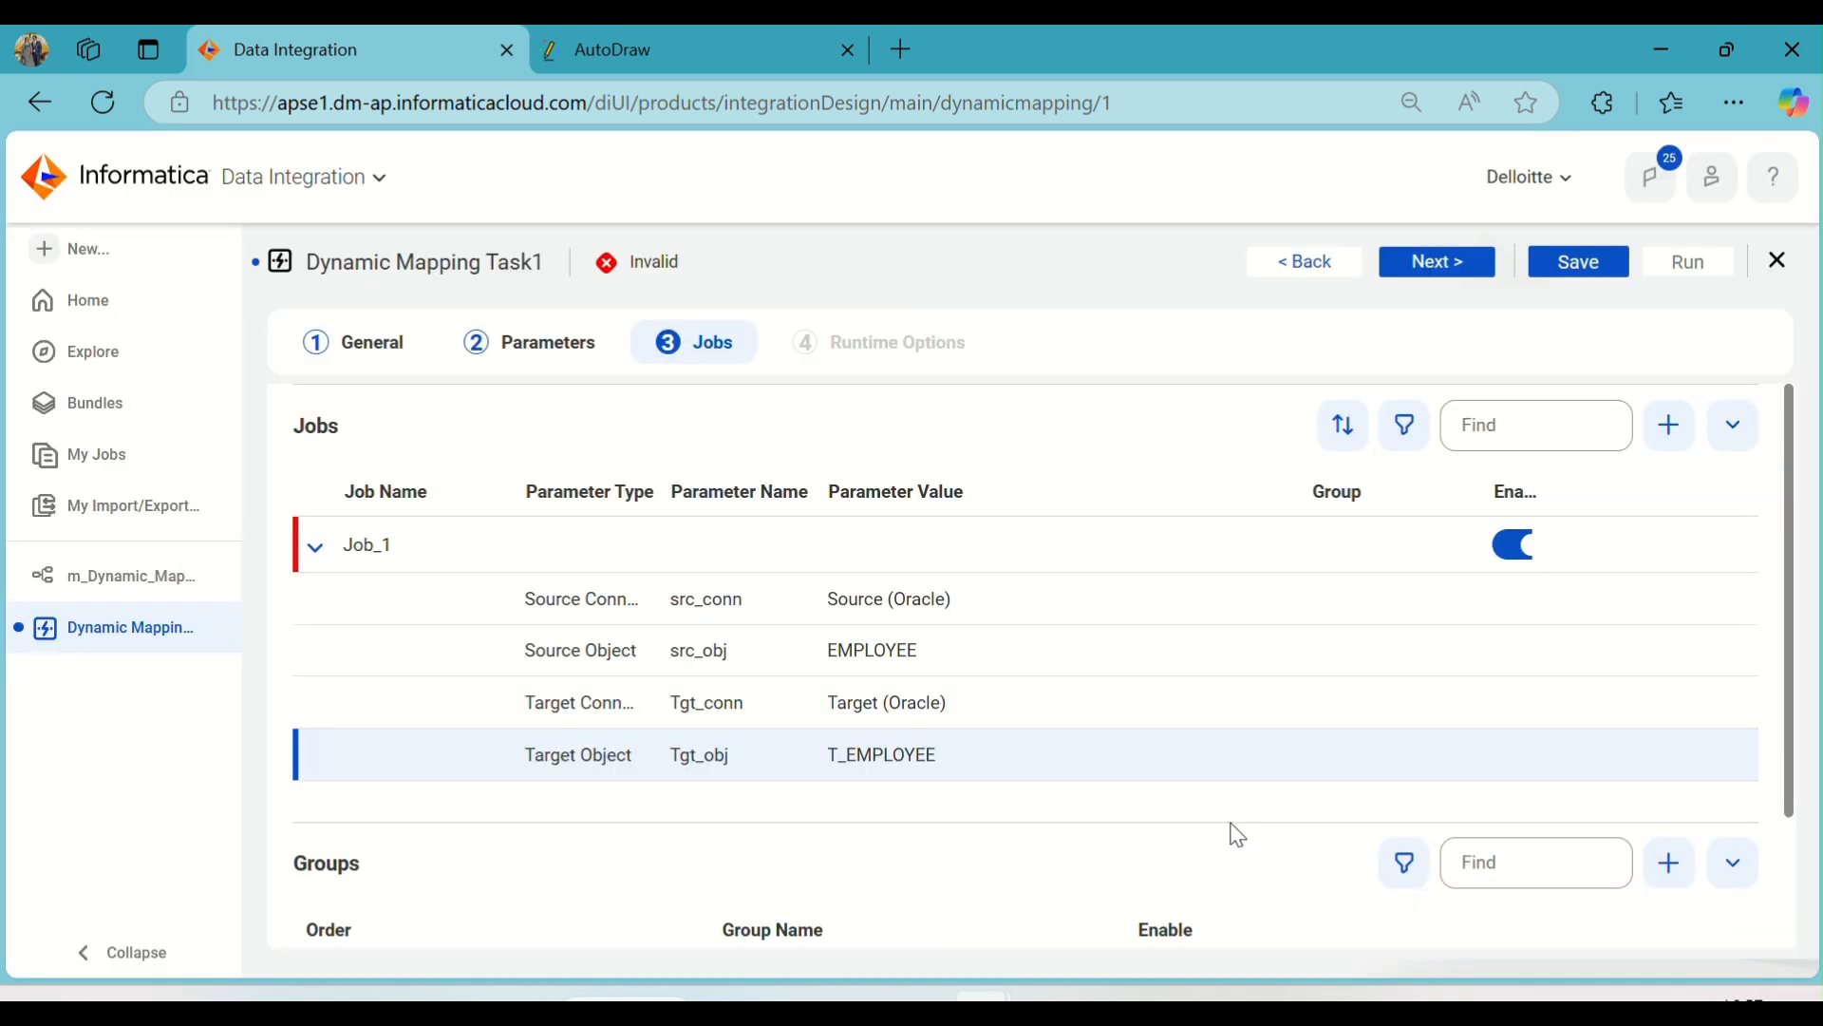
# - Add a second job to the task and set its src_conn source connection to Source (Oracle)
pyautogui.scroll(-2, 870, 572)
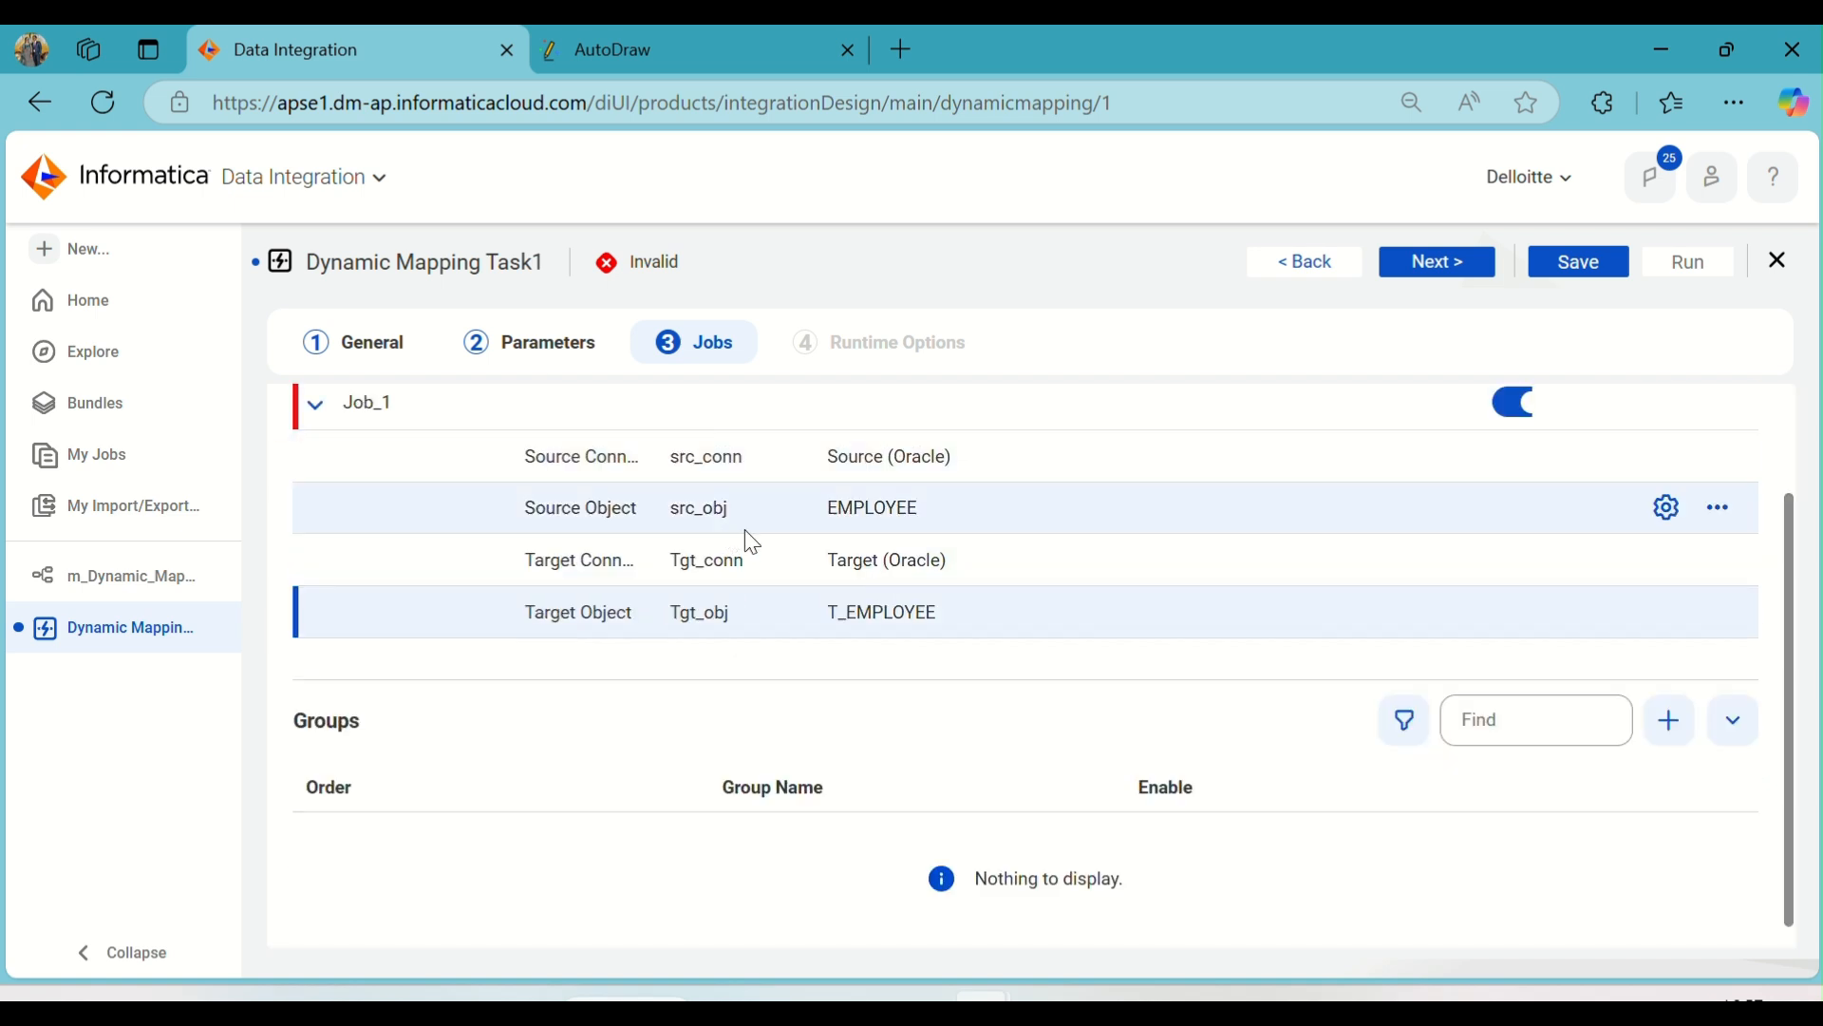
pyautogui.scroll(2, 1419, 596)
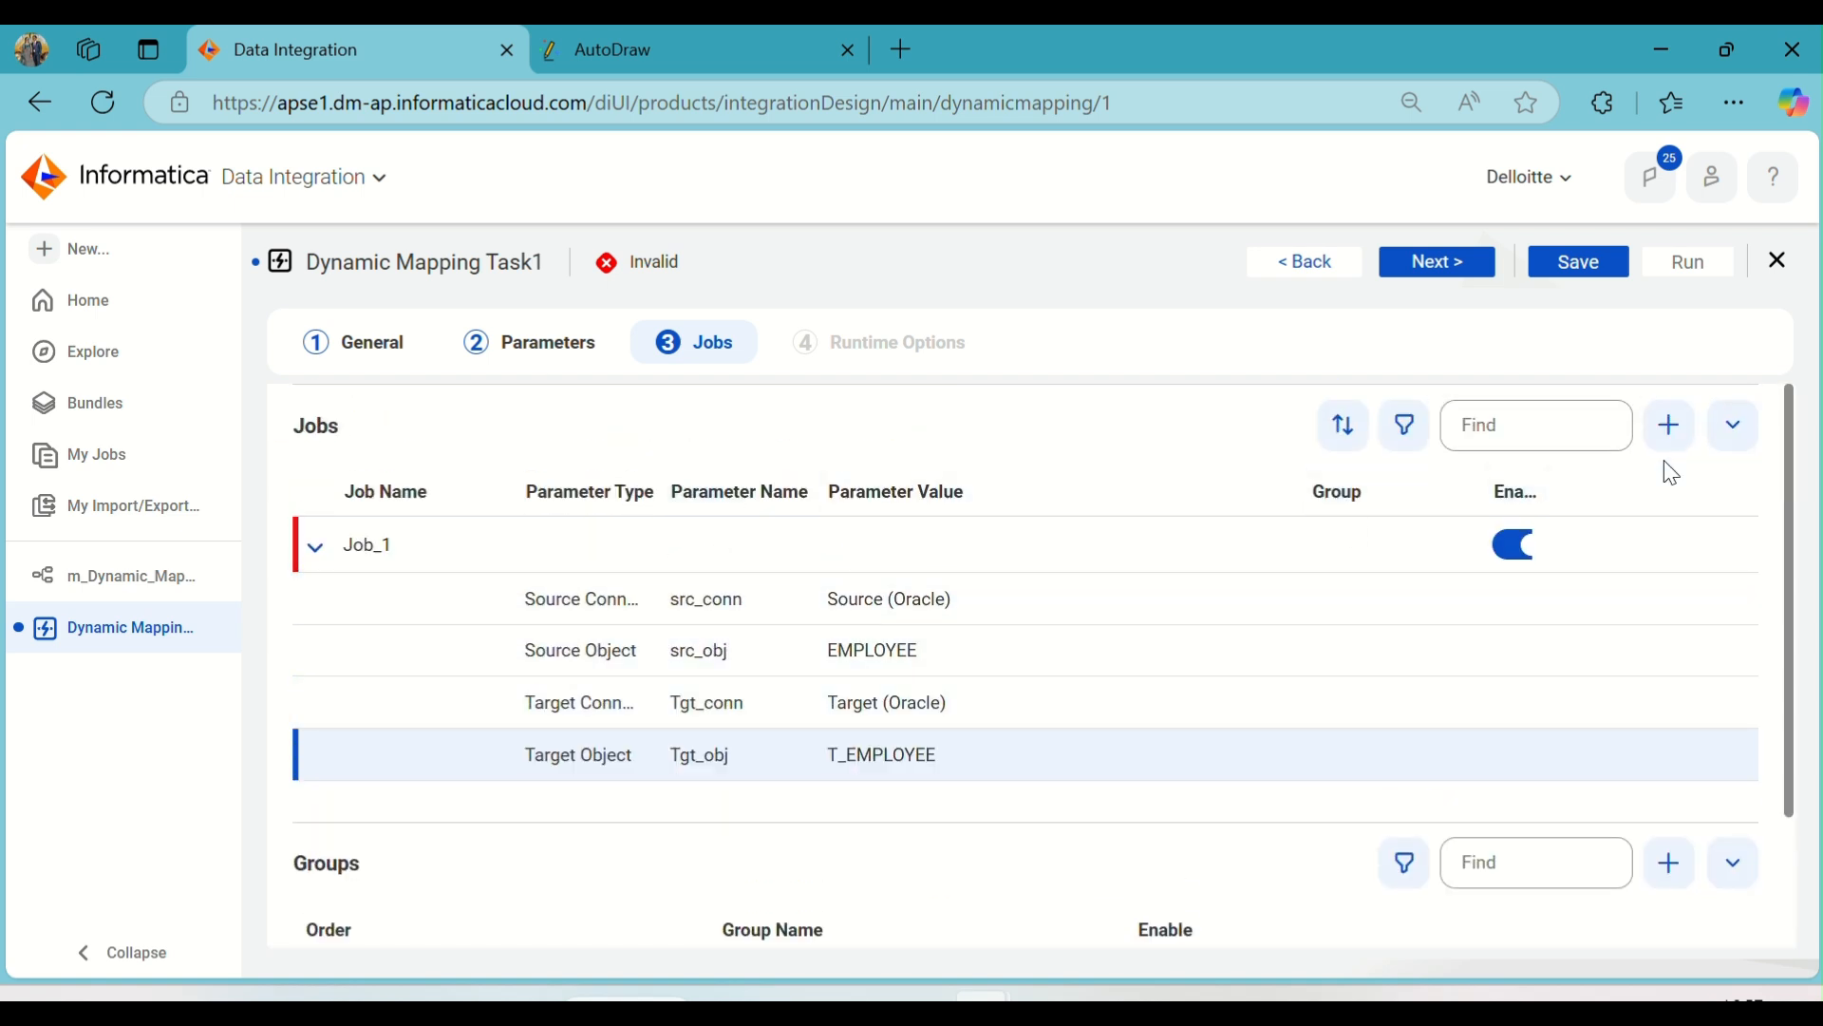
pyautogui.click(1669, 426)
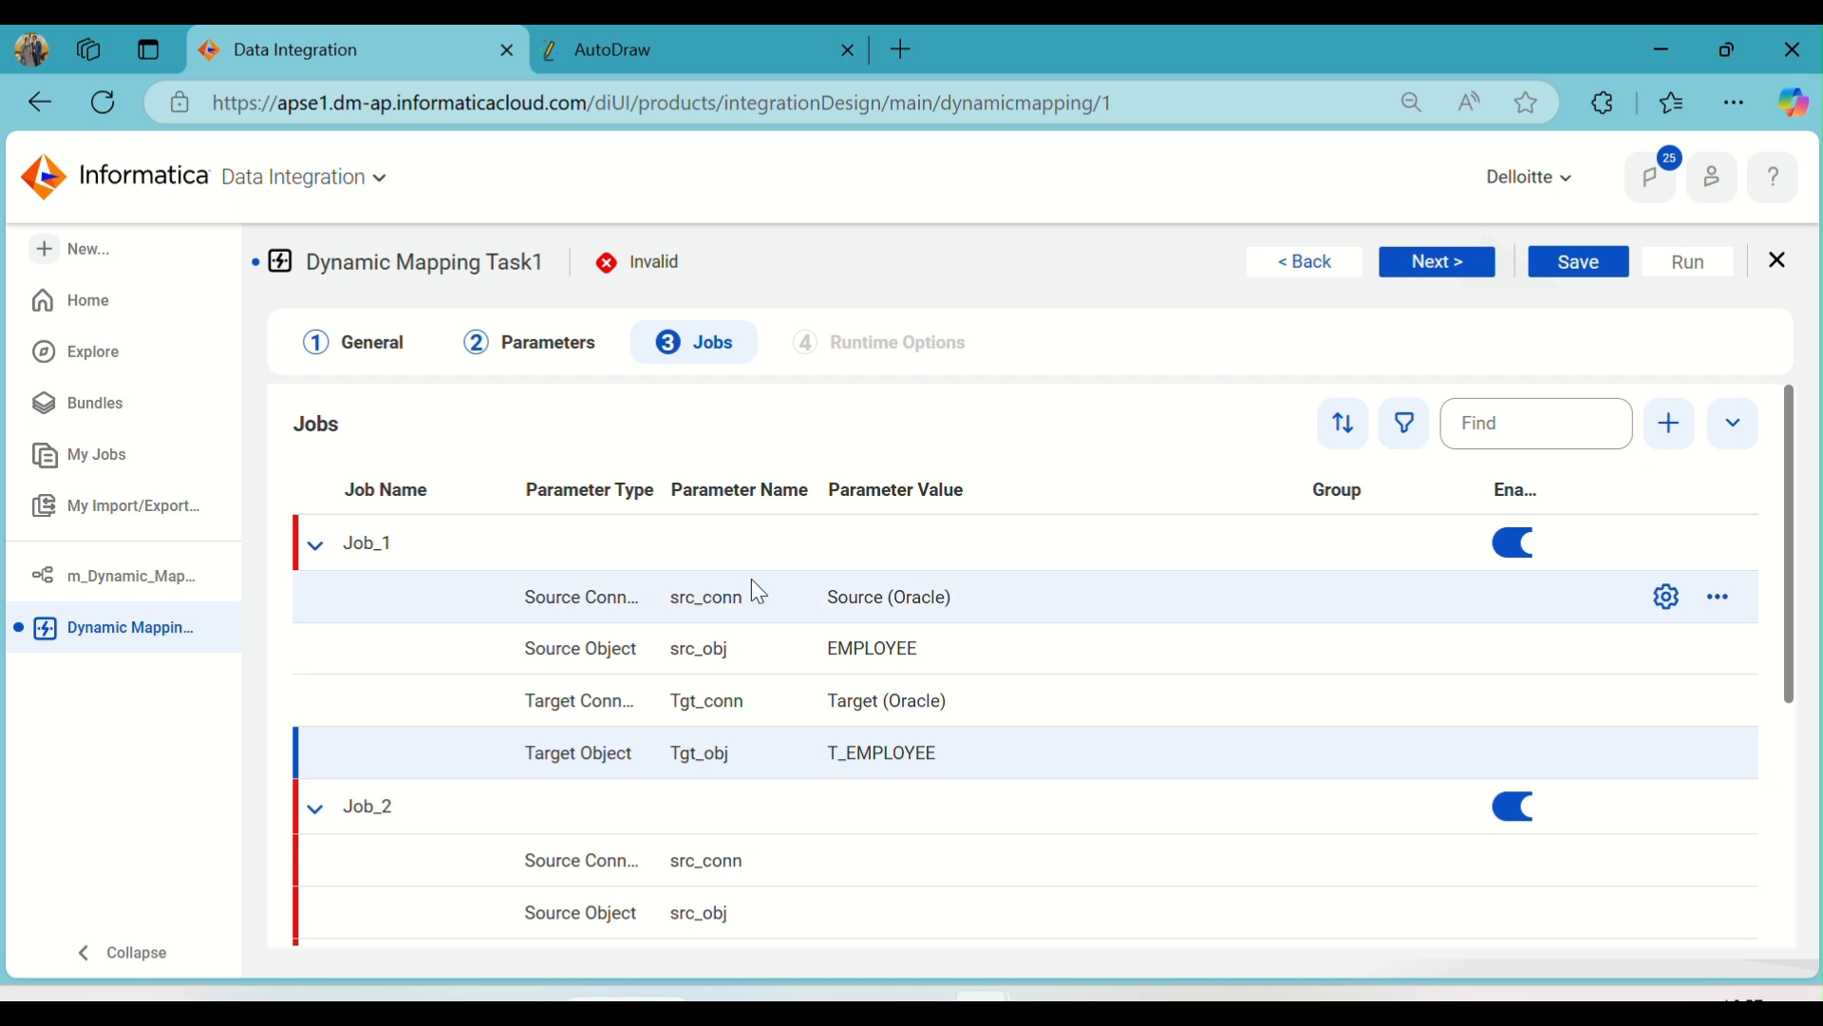
pyautogui.scroll(-4, 757, 589)
pyautogui.click(914, 578)
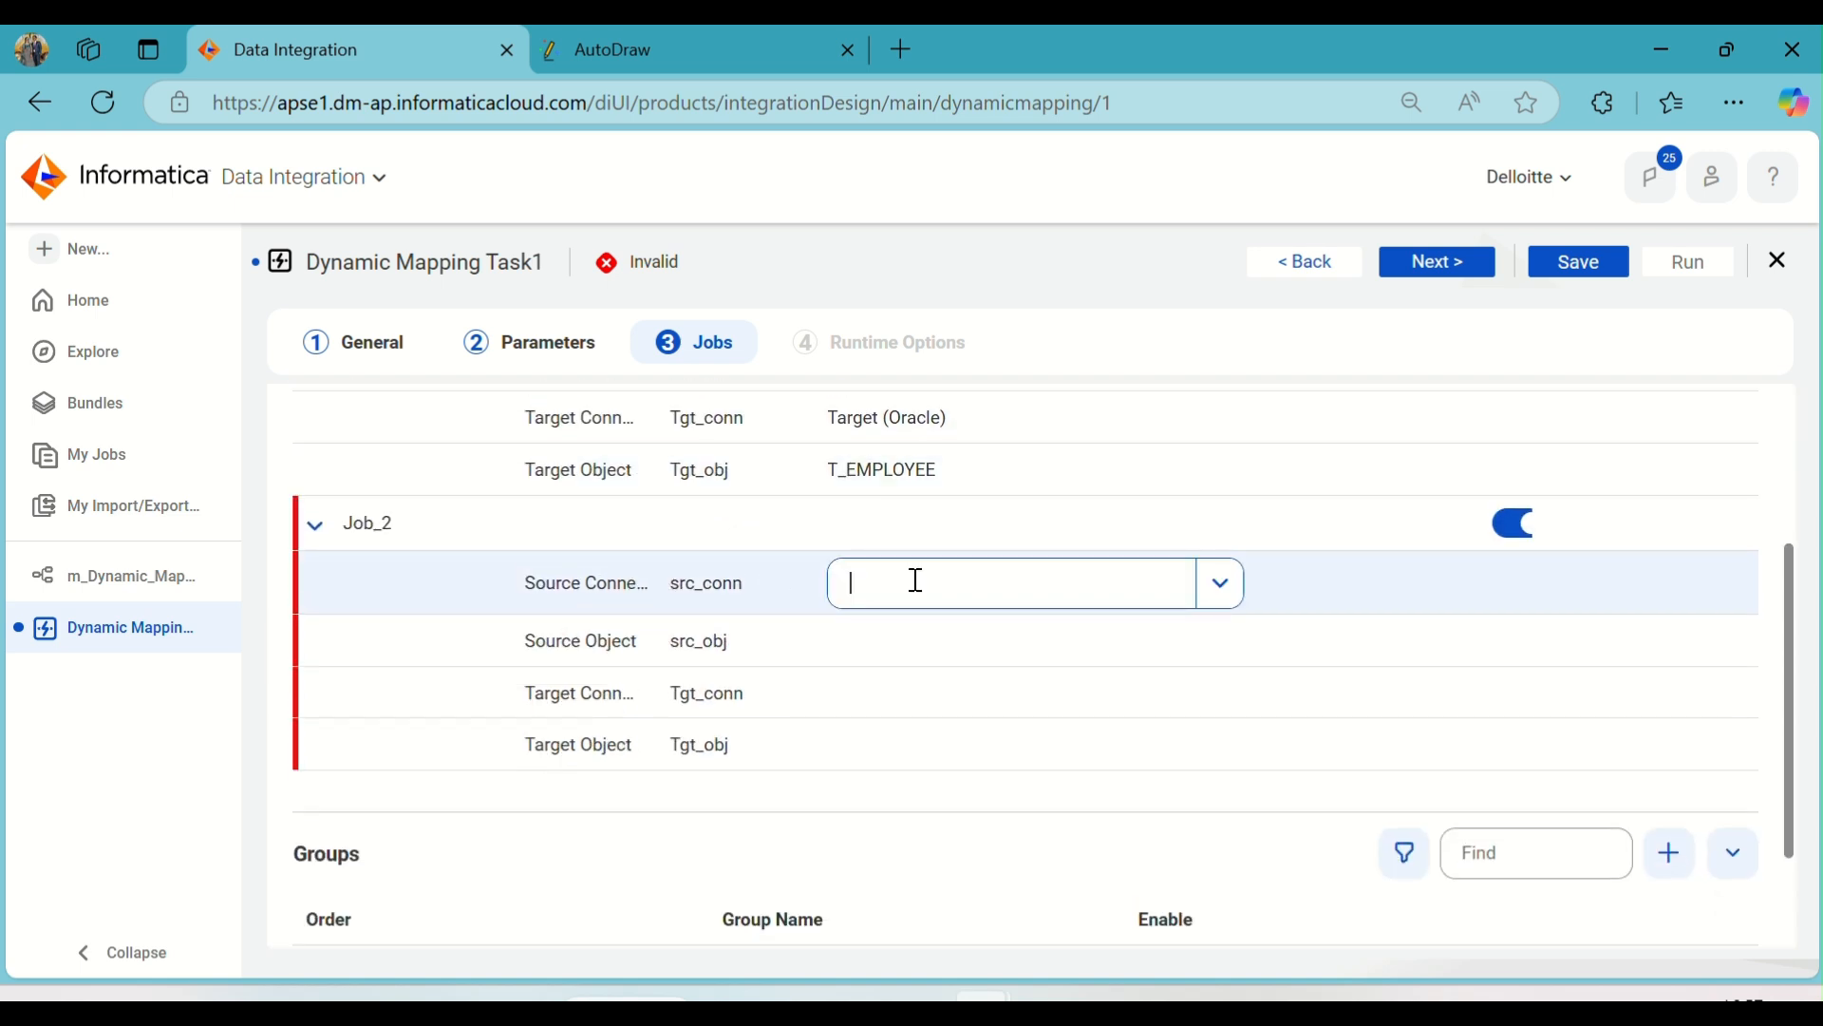
pyautogui.click(921, 733)
# - Select the COMPANY table as the single source object for src_obj in Job_2
pyautogui.click(879, 644)
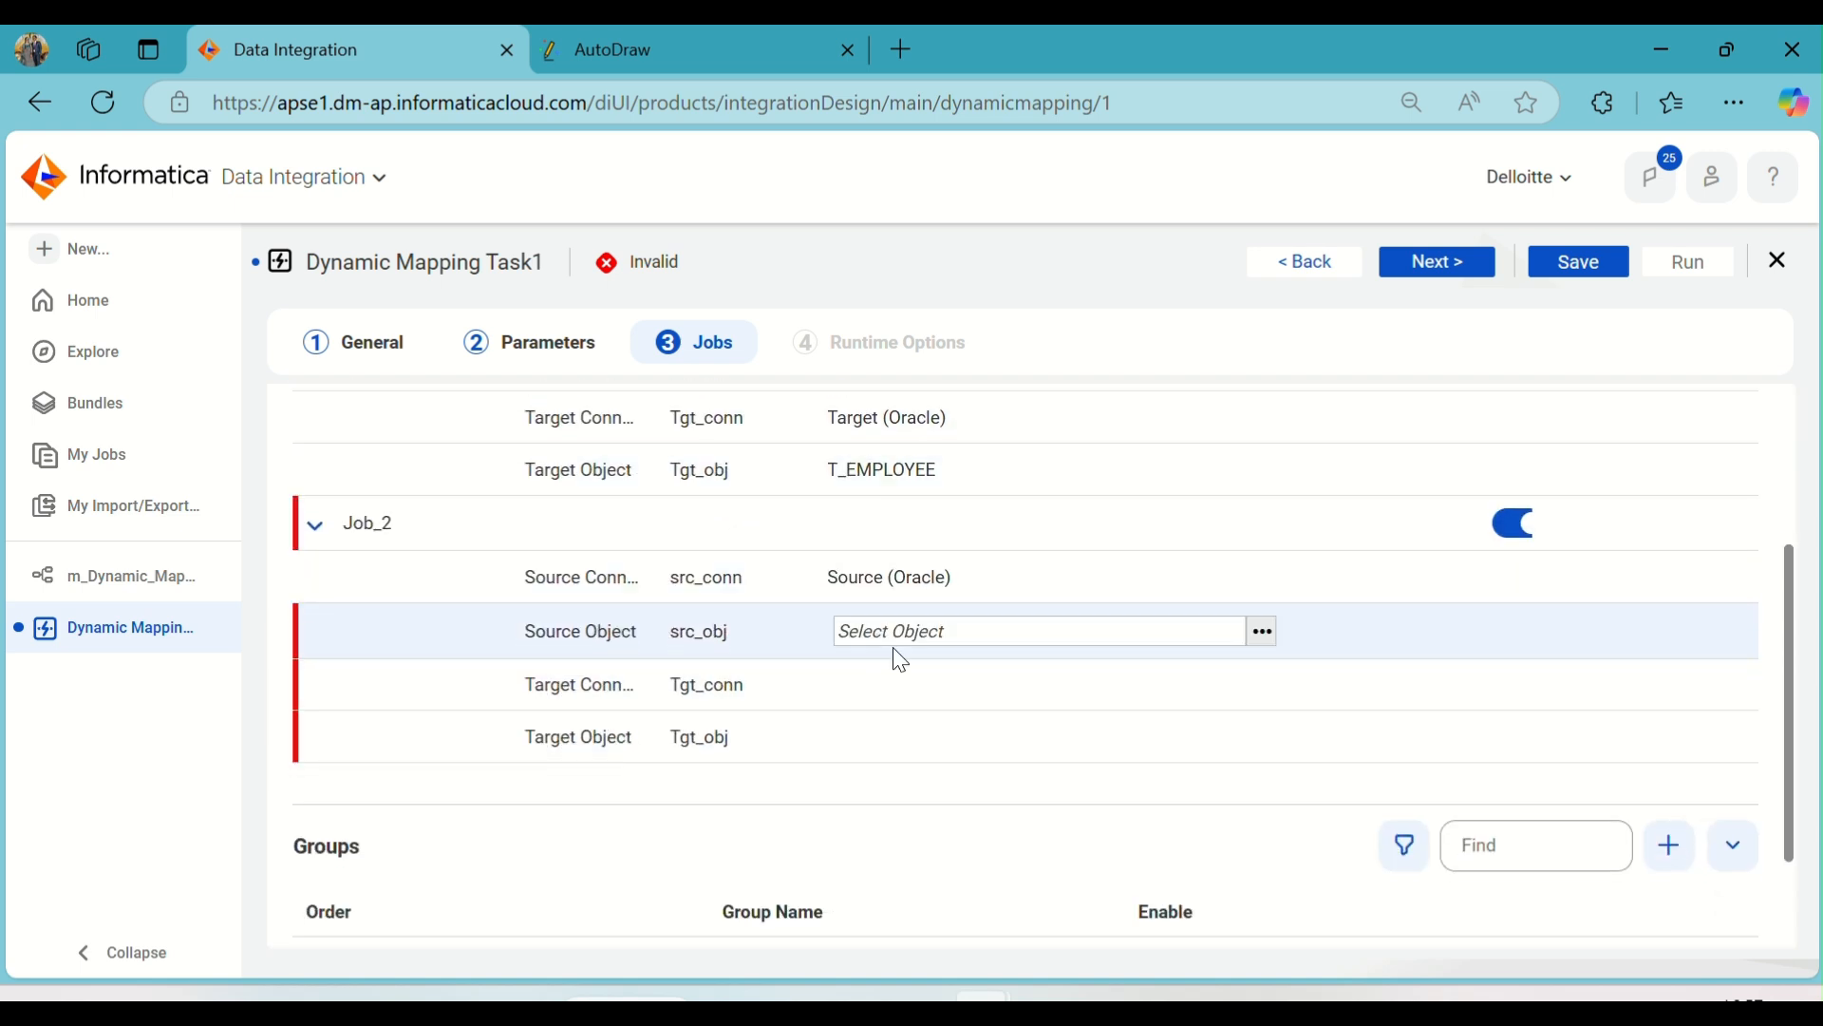
pyautogui.click(1267, 640)
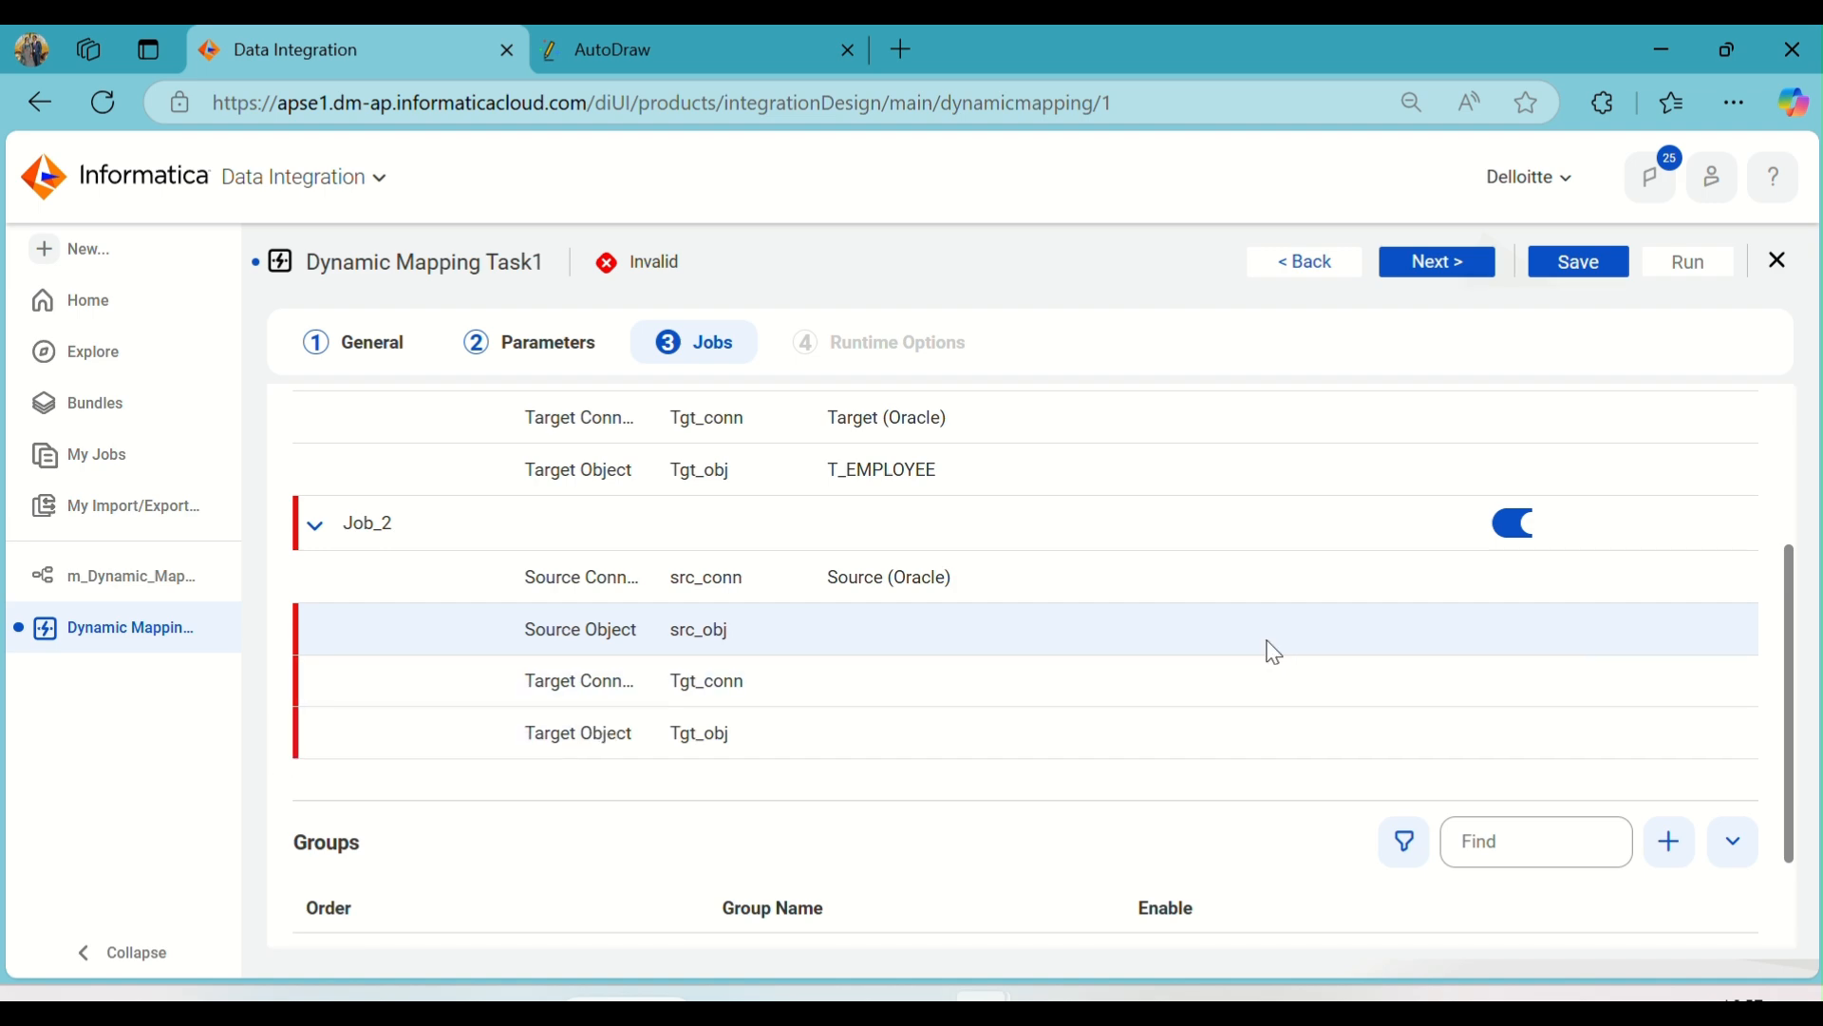
pyautogui.scroll(-2, 740, 649)
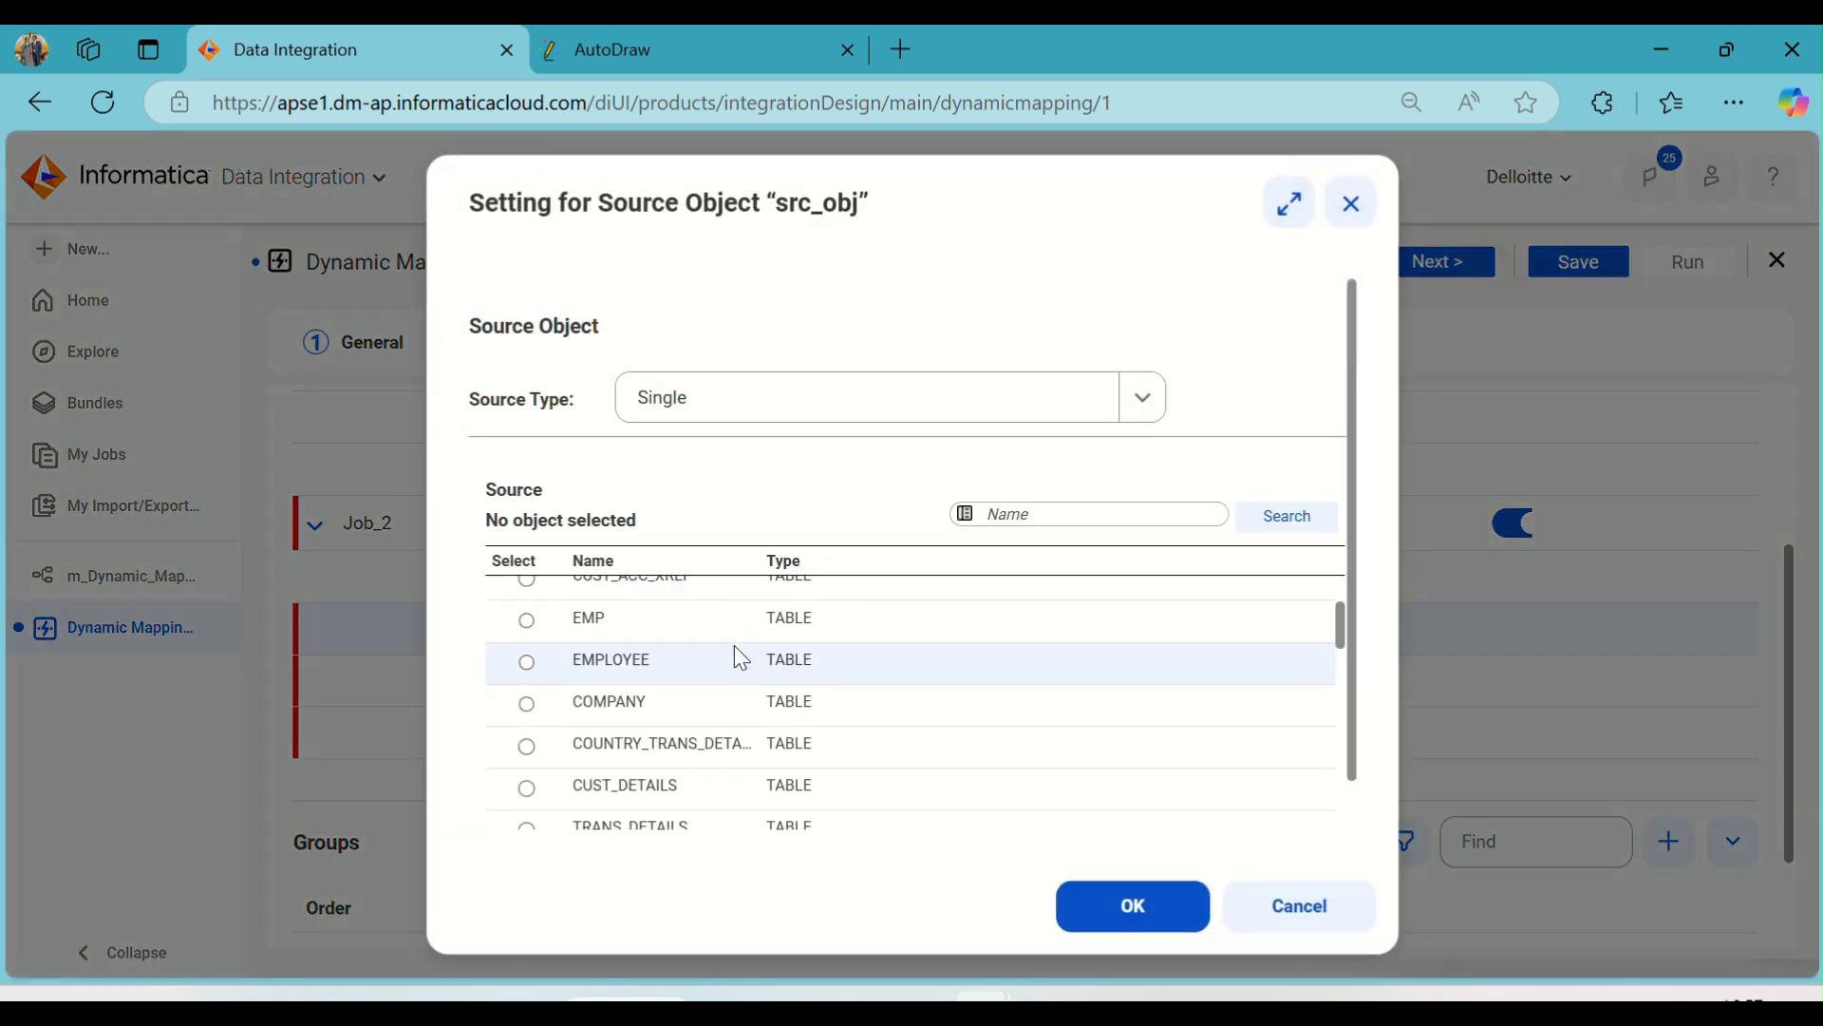
pyautogui.click(774, 707)
pyautogui.click(1090, 909)
# - Set the Tgt_conn target connection of Job_2 to Target (Oracle)
pyautogui.click(921, 679)
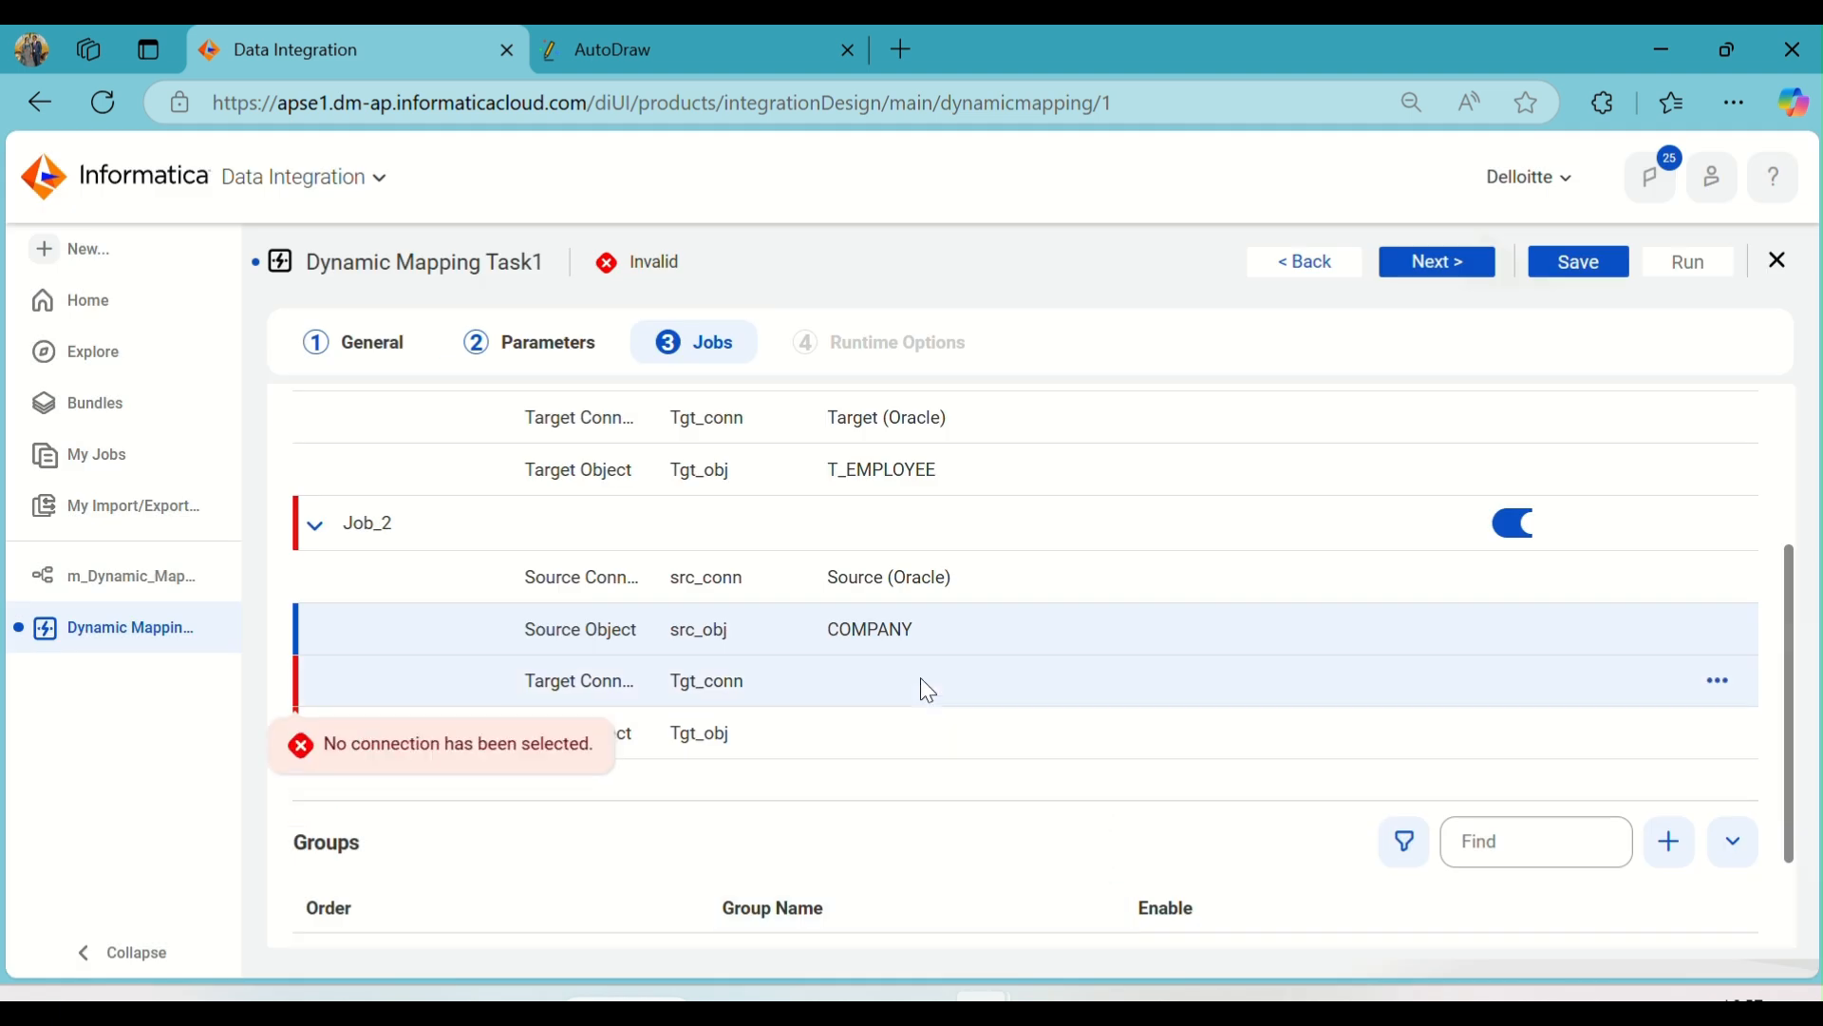
pyautogui.click(965, 686)
pyautogui.click(940, 885)
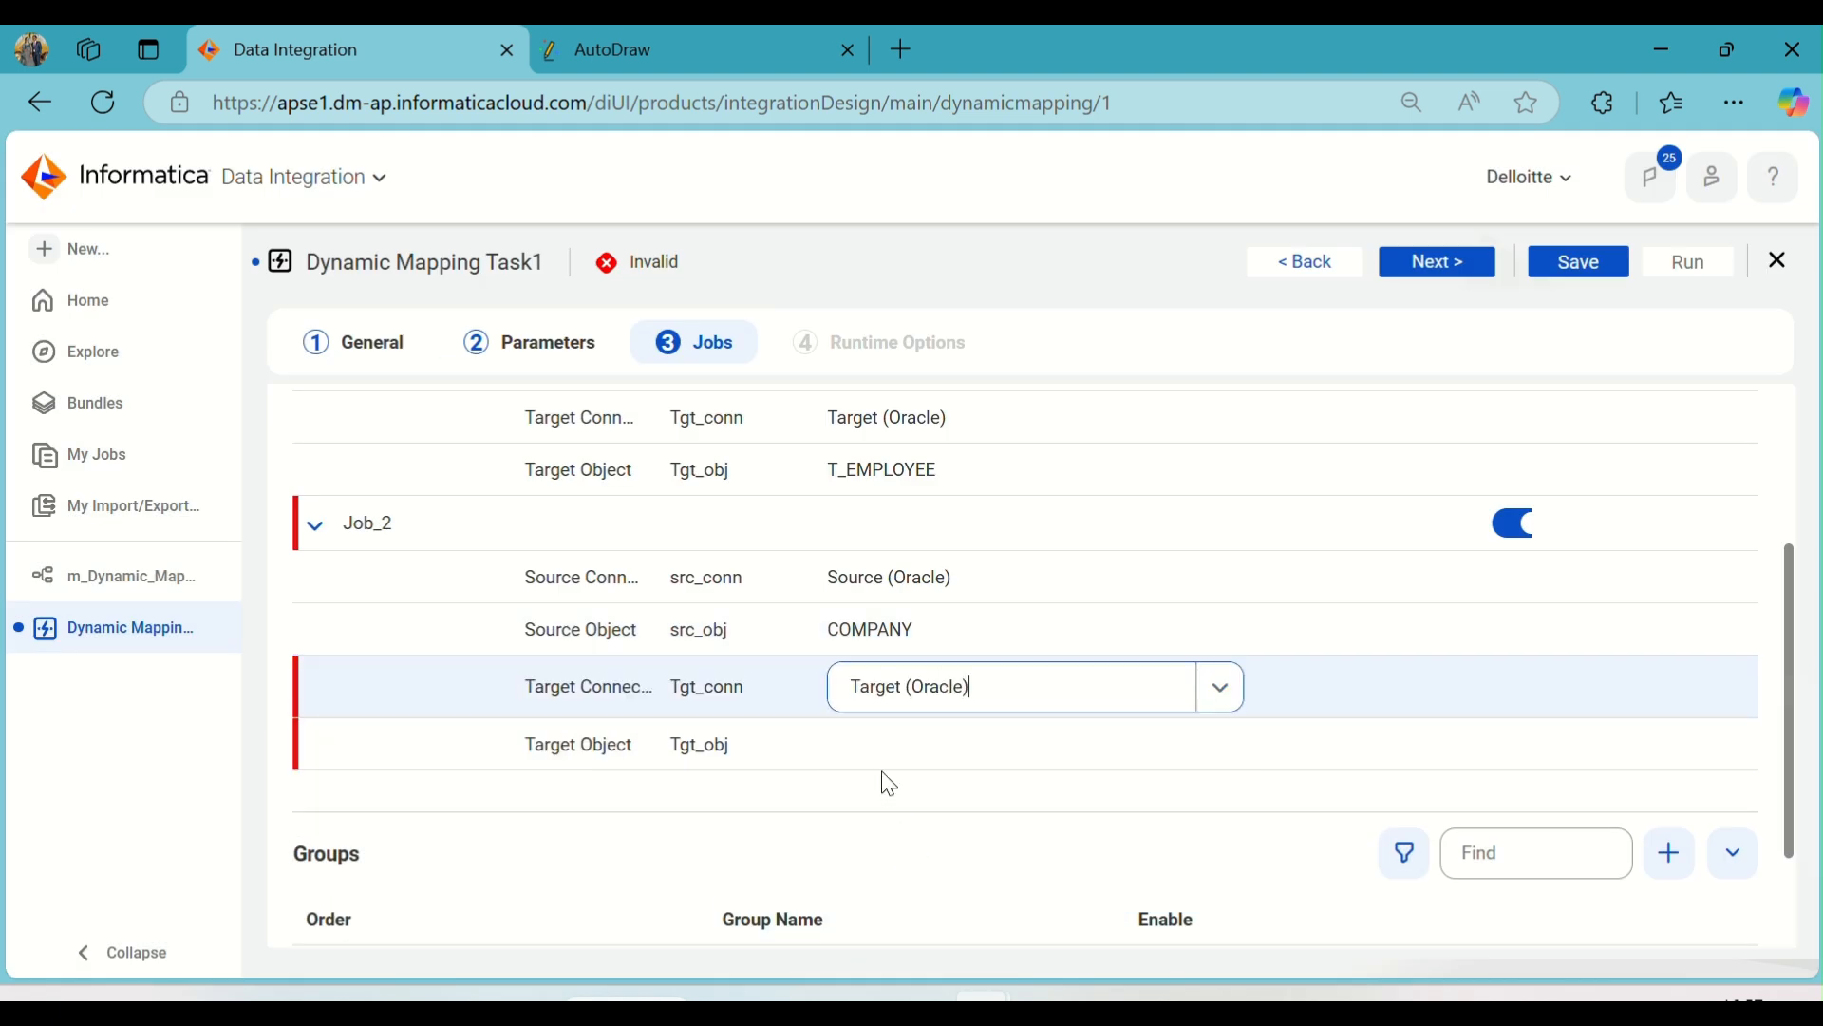
# - Select the T_COMPANY table as the target object for Tgt_obj in Job_2
pyautogui.click(879, 748)
pyautogui.click(1254, 737)
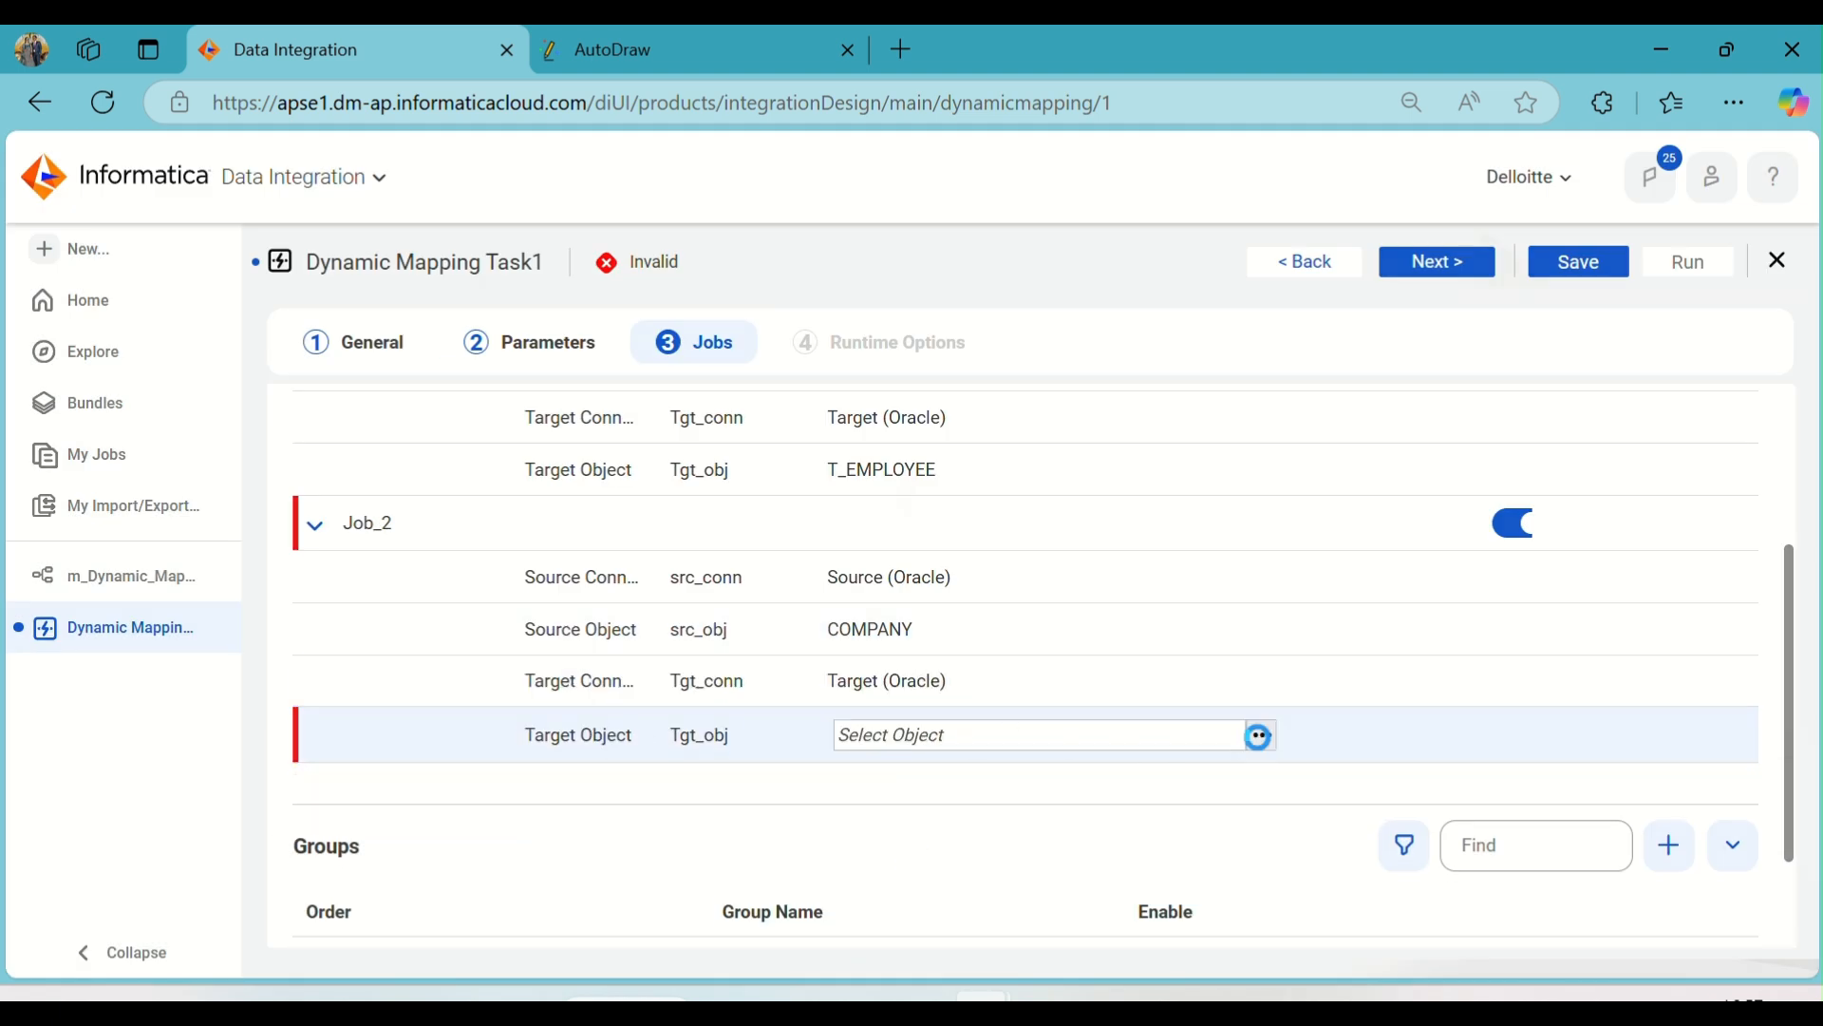
pyautogui.scroll(-2, 712, 579)
pyautogui.scroll(-2, 727, 577)
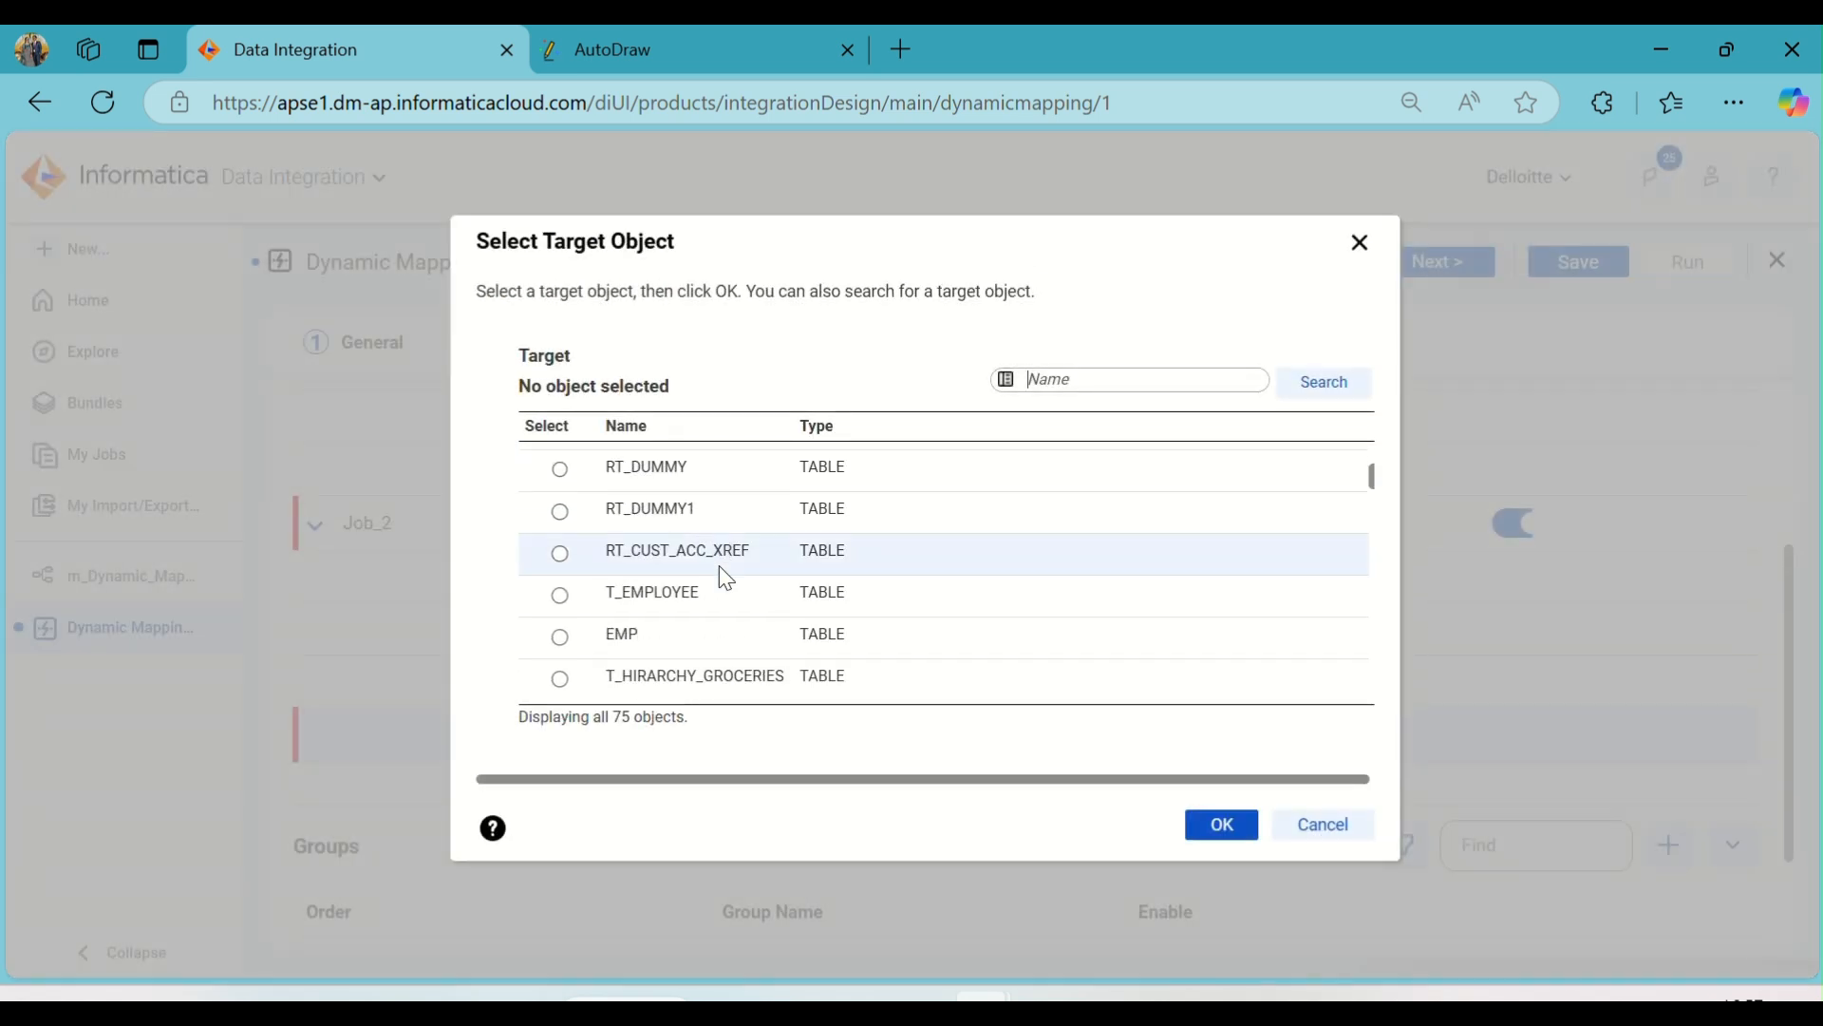
pyautogui.scroll(2, 720, 566)
pyautogui.scroll(-2, 720, 566)
pyautogui.scroll(-3, 729, 572)
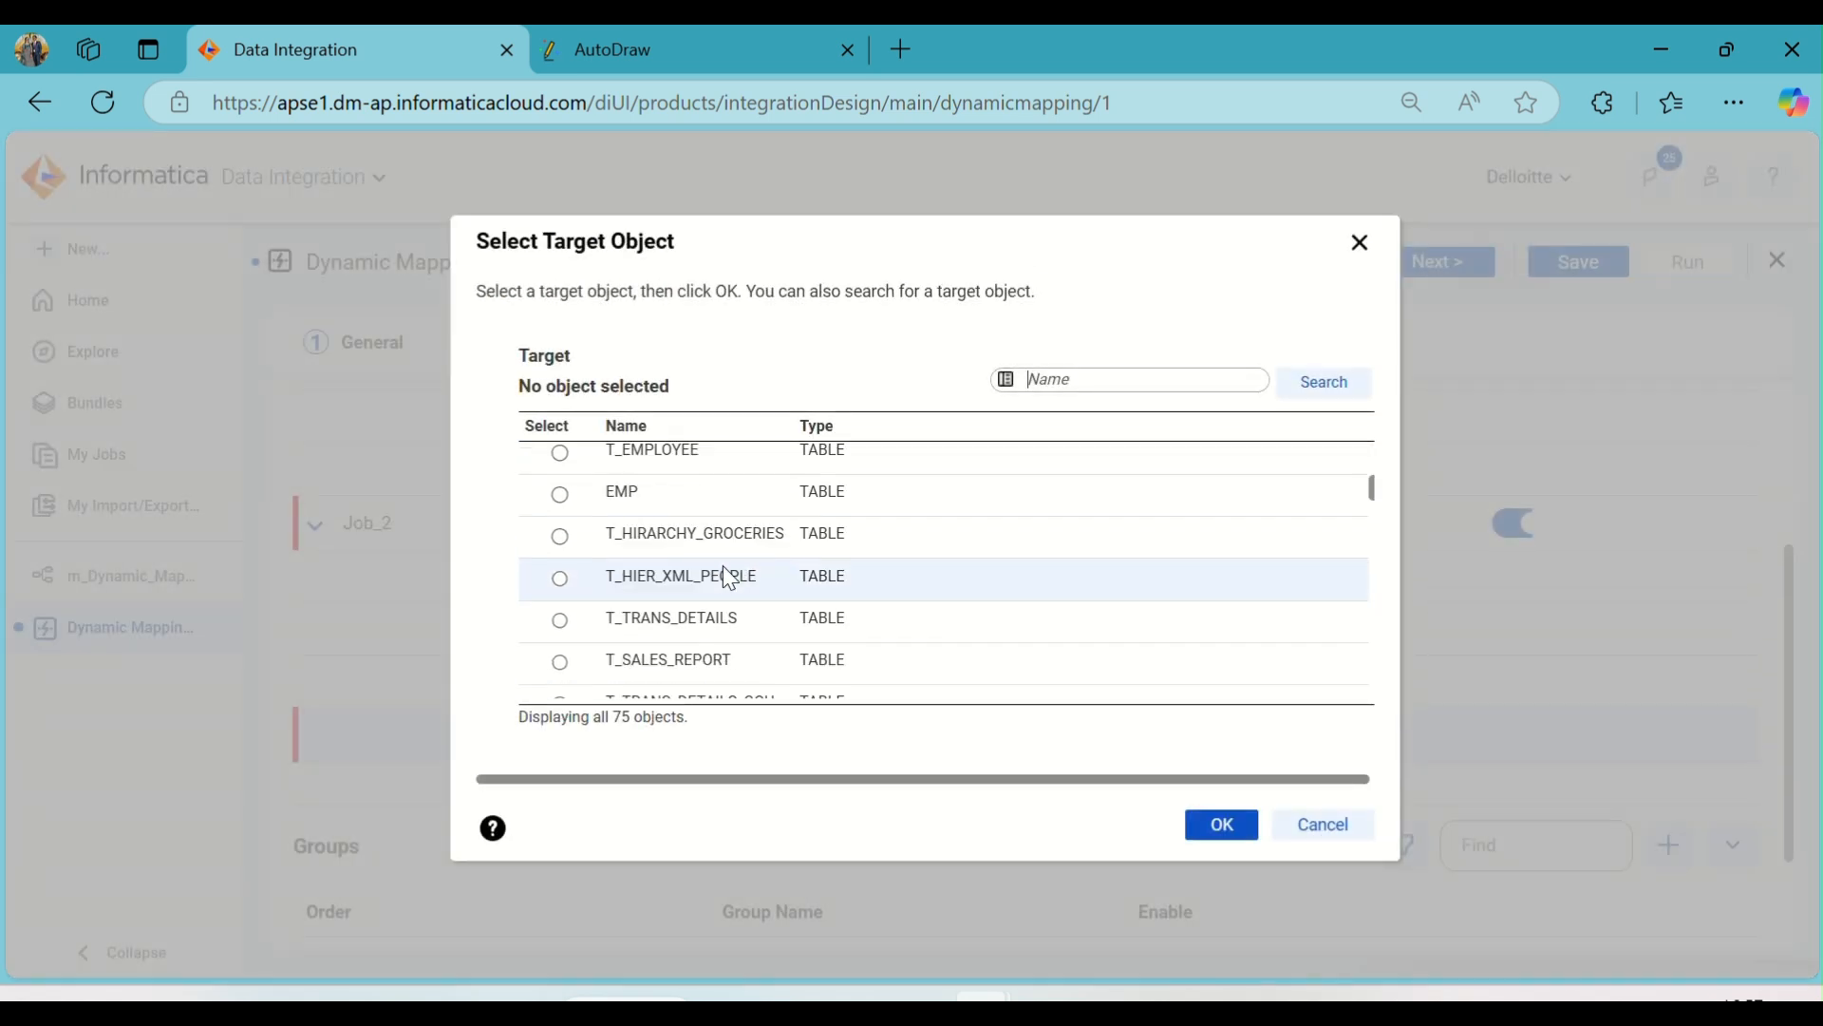
pyautogui.scroll(-3, 727, 568)
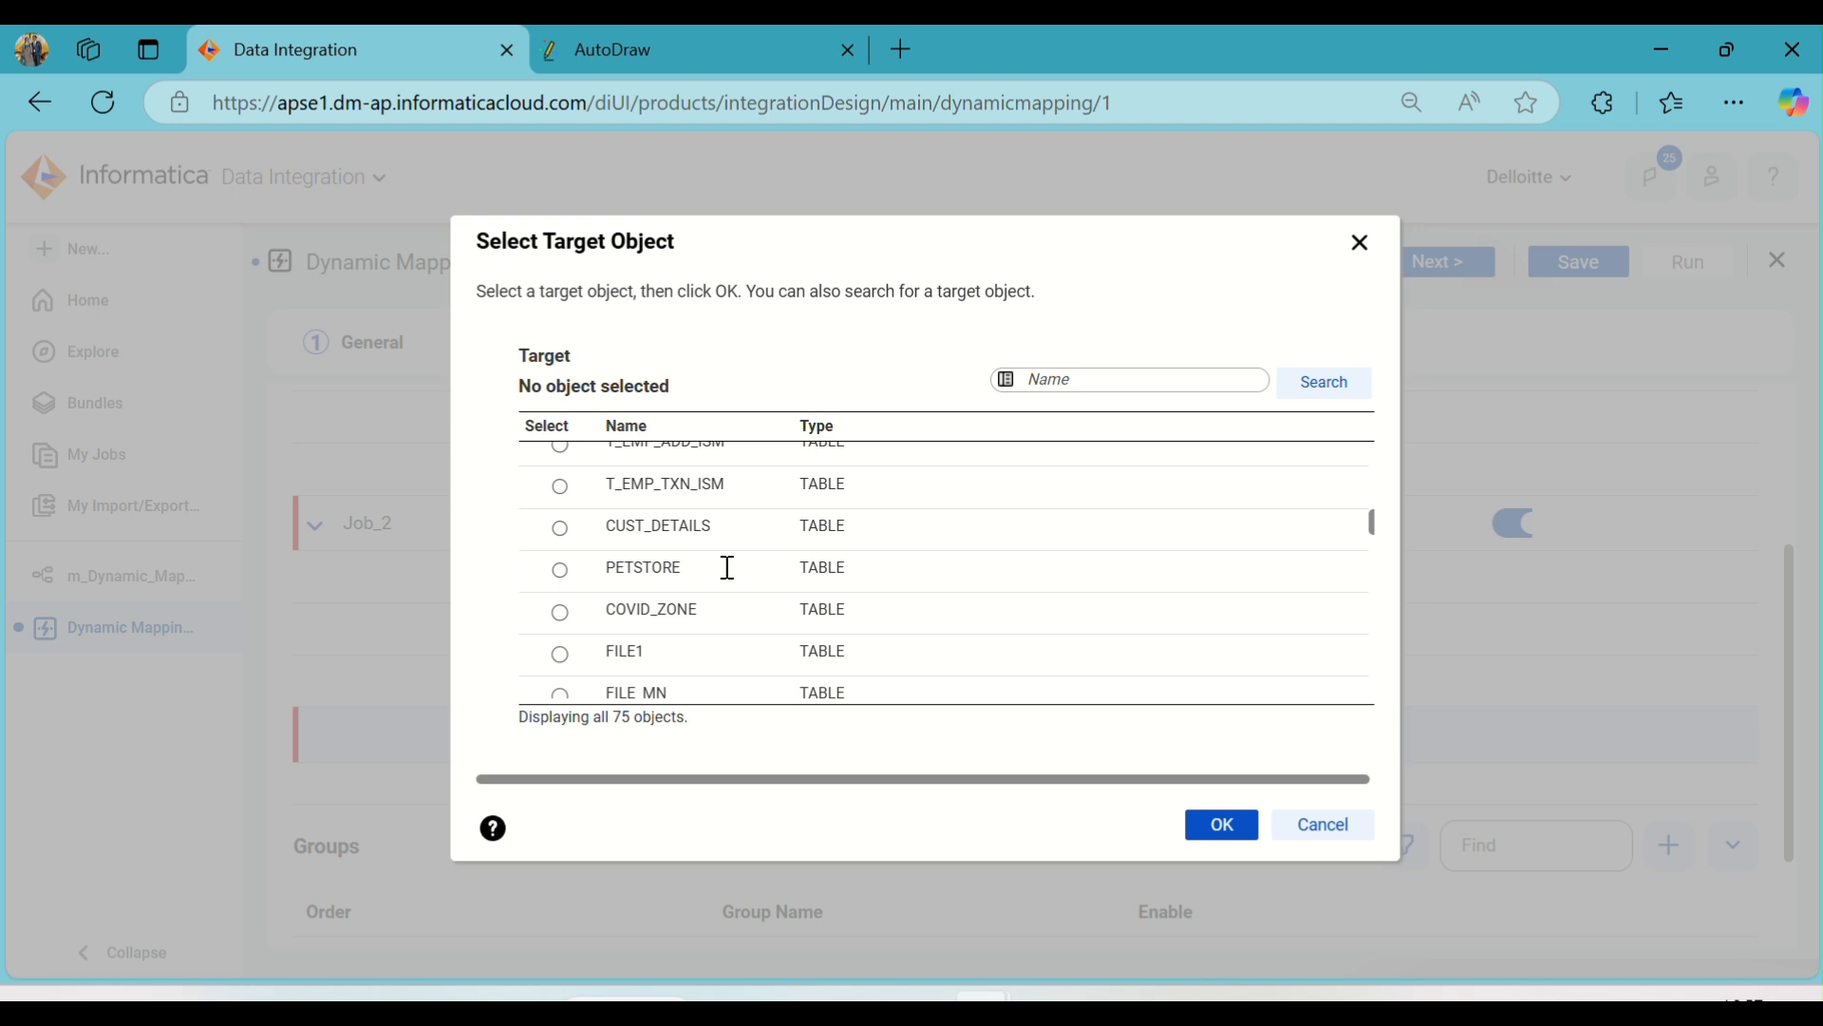
pyautogui.scroll(-2, 727, 568)
pyautogui.scroll(-2, 731, 578)
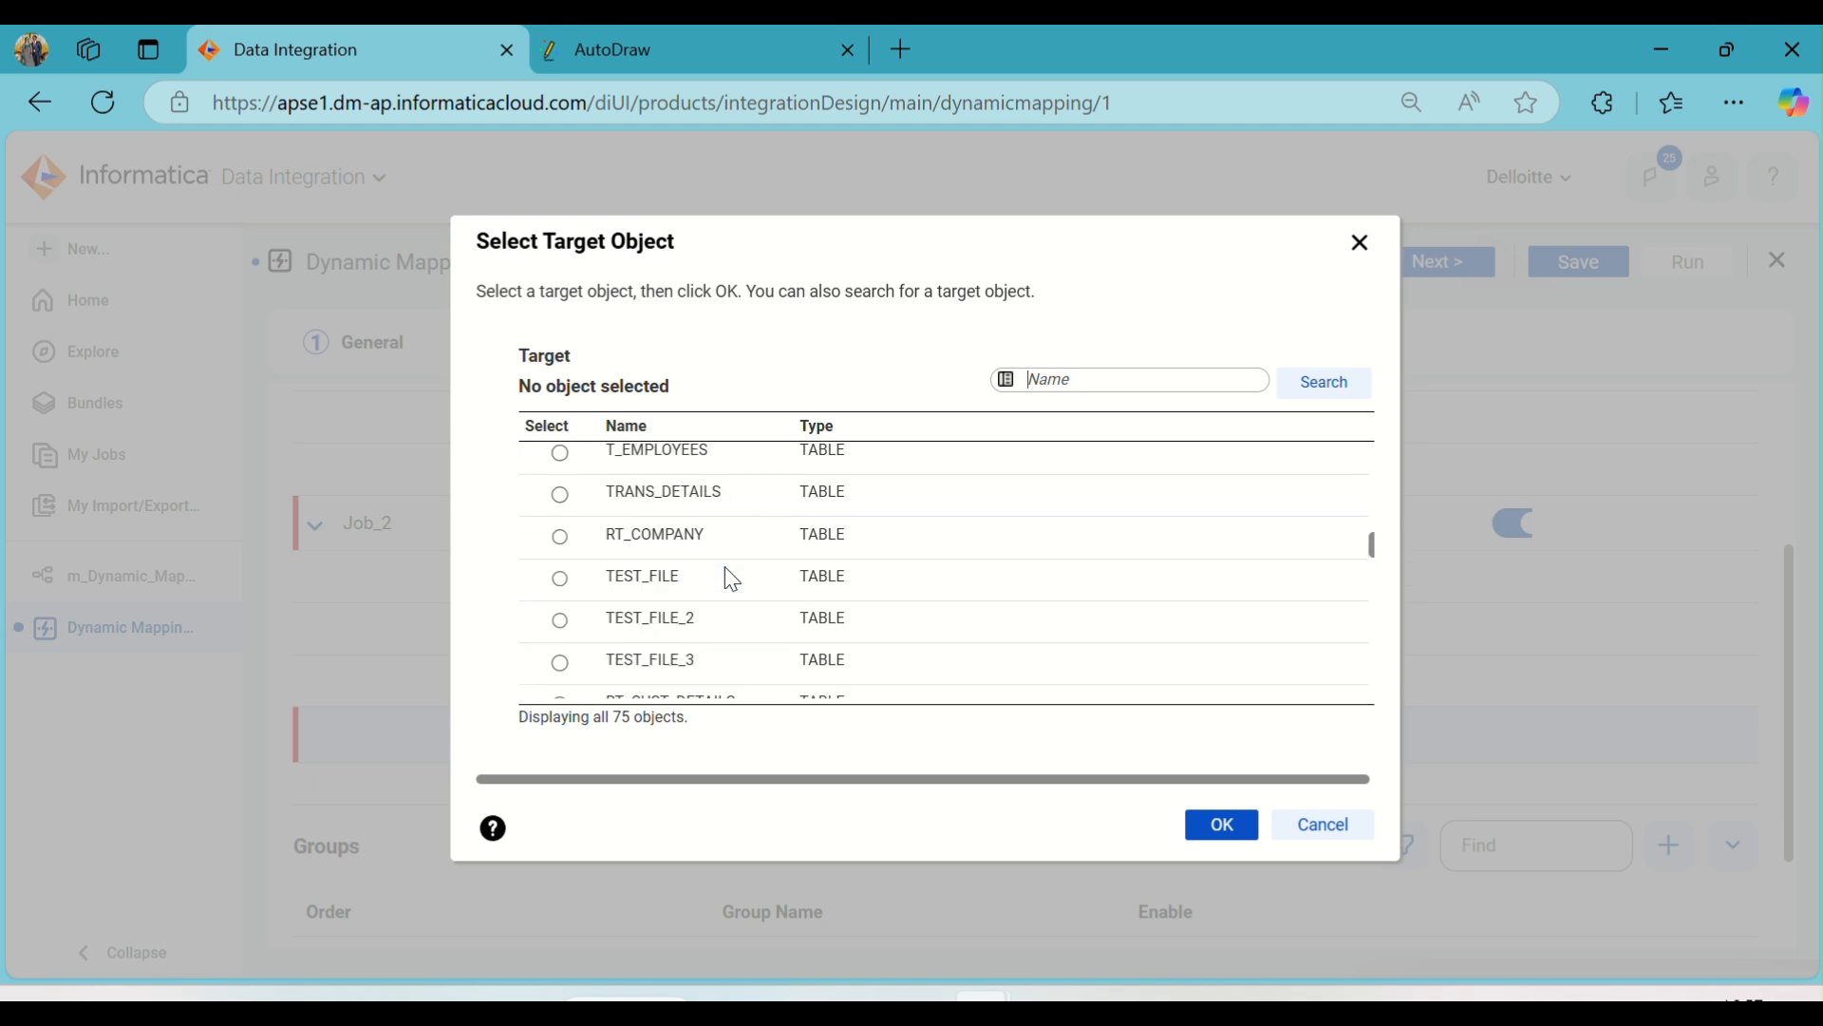
pyautogui.scroll(-2, 727, 568)
pyautogui.scroll(-6, 728, 567)
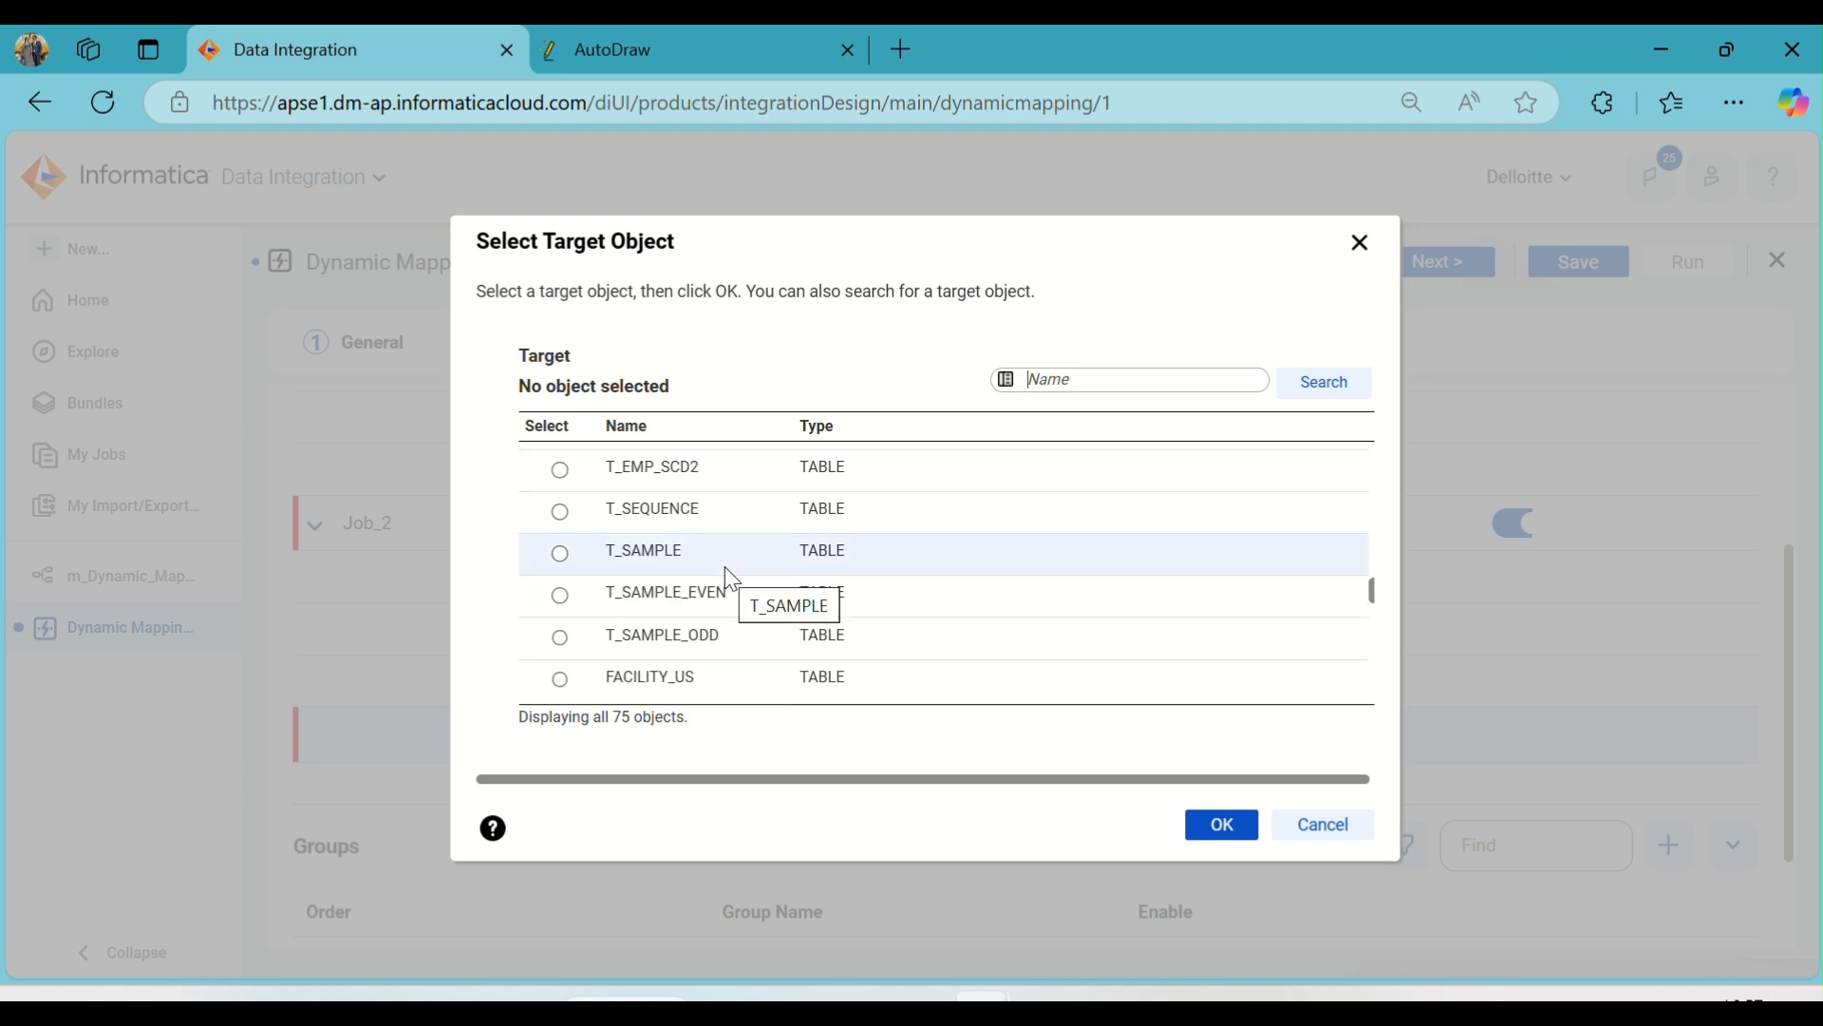
pyautogui.scroll(-3, 726, 566)
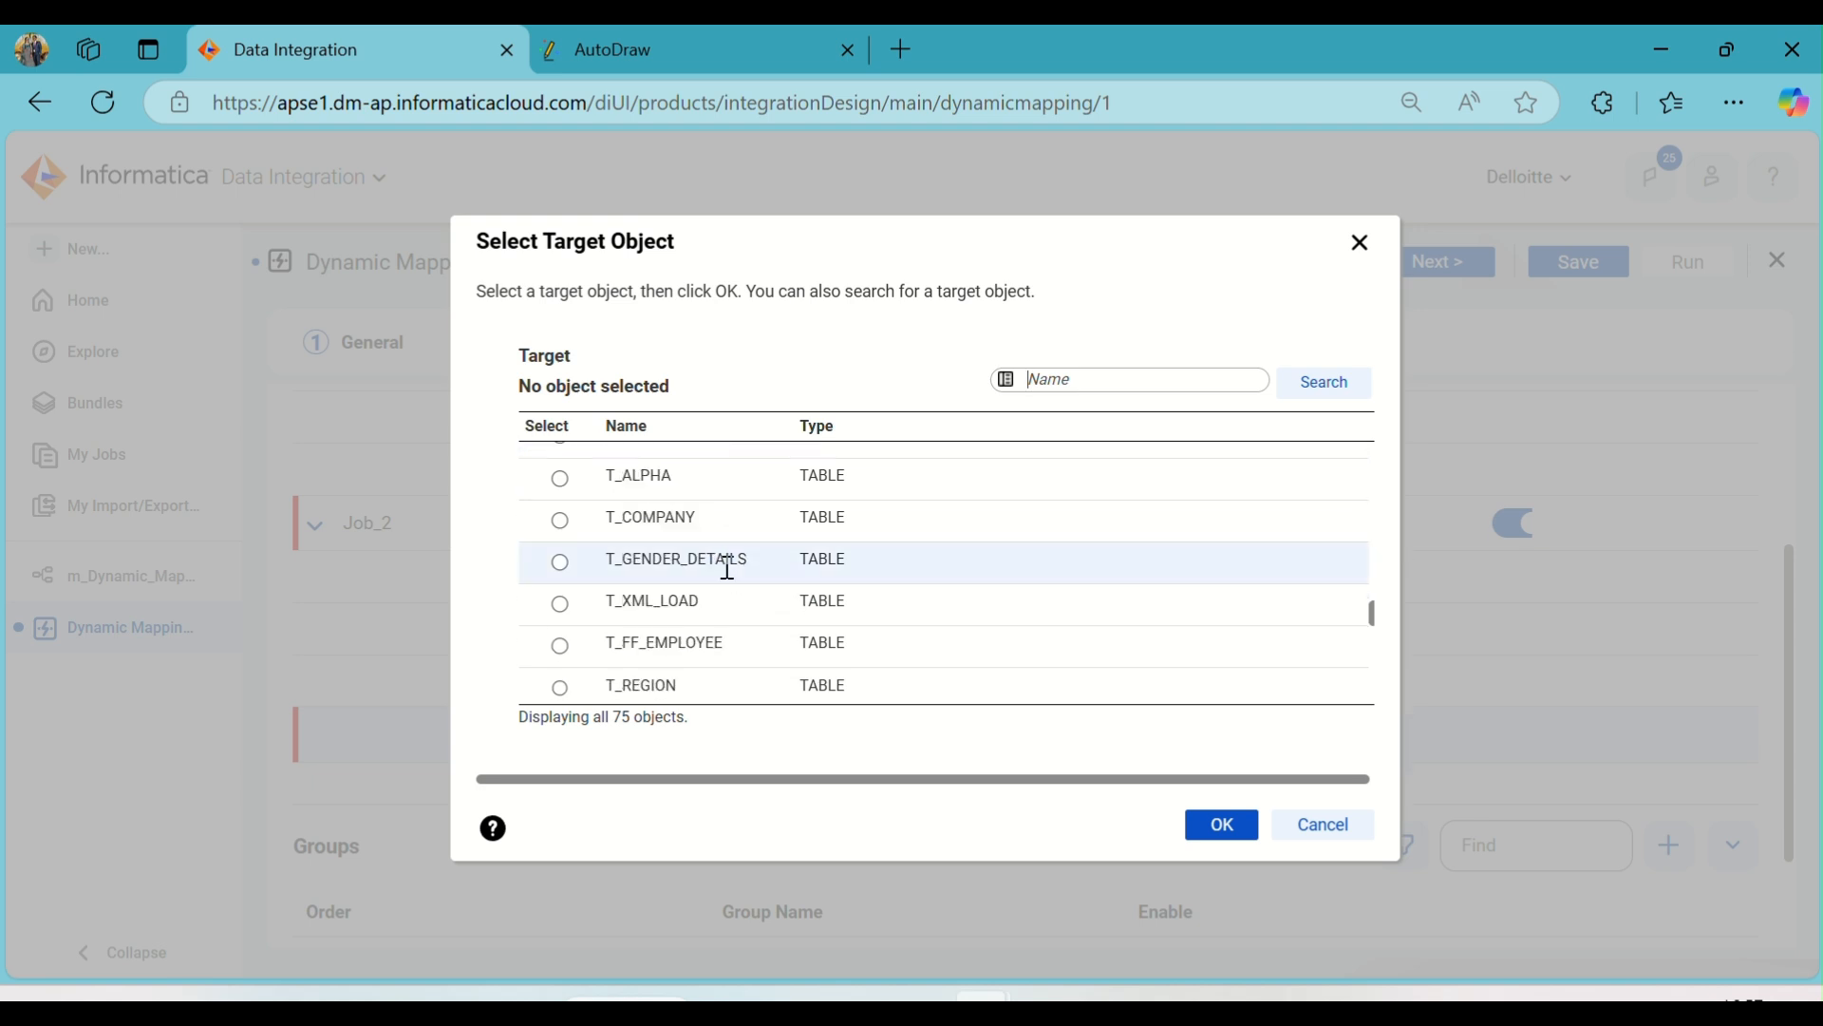
pyautogui.click(727, 524)
pyautogui.click(1202, 823)
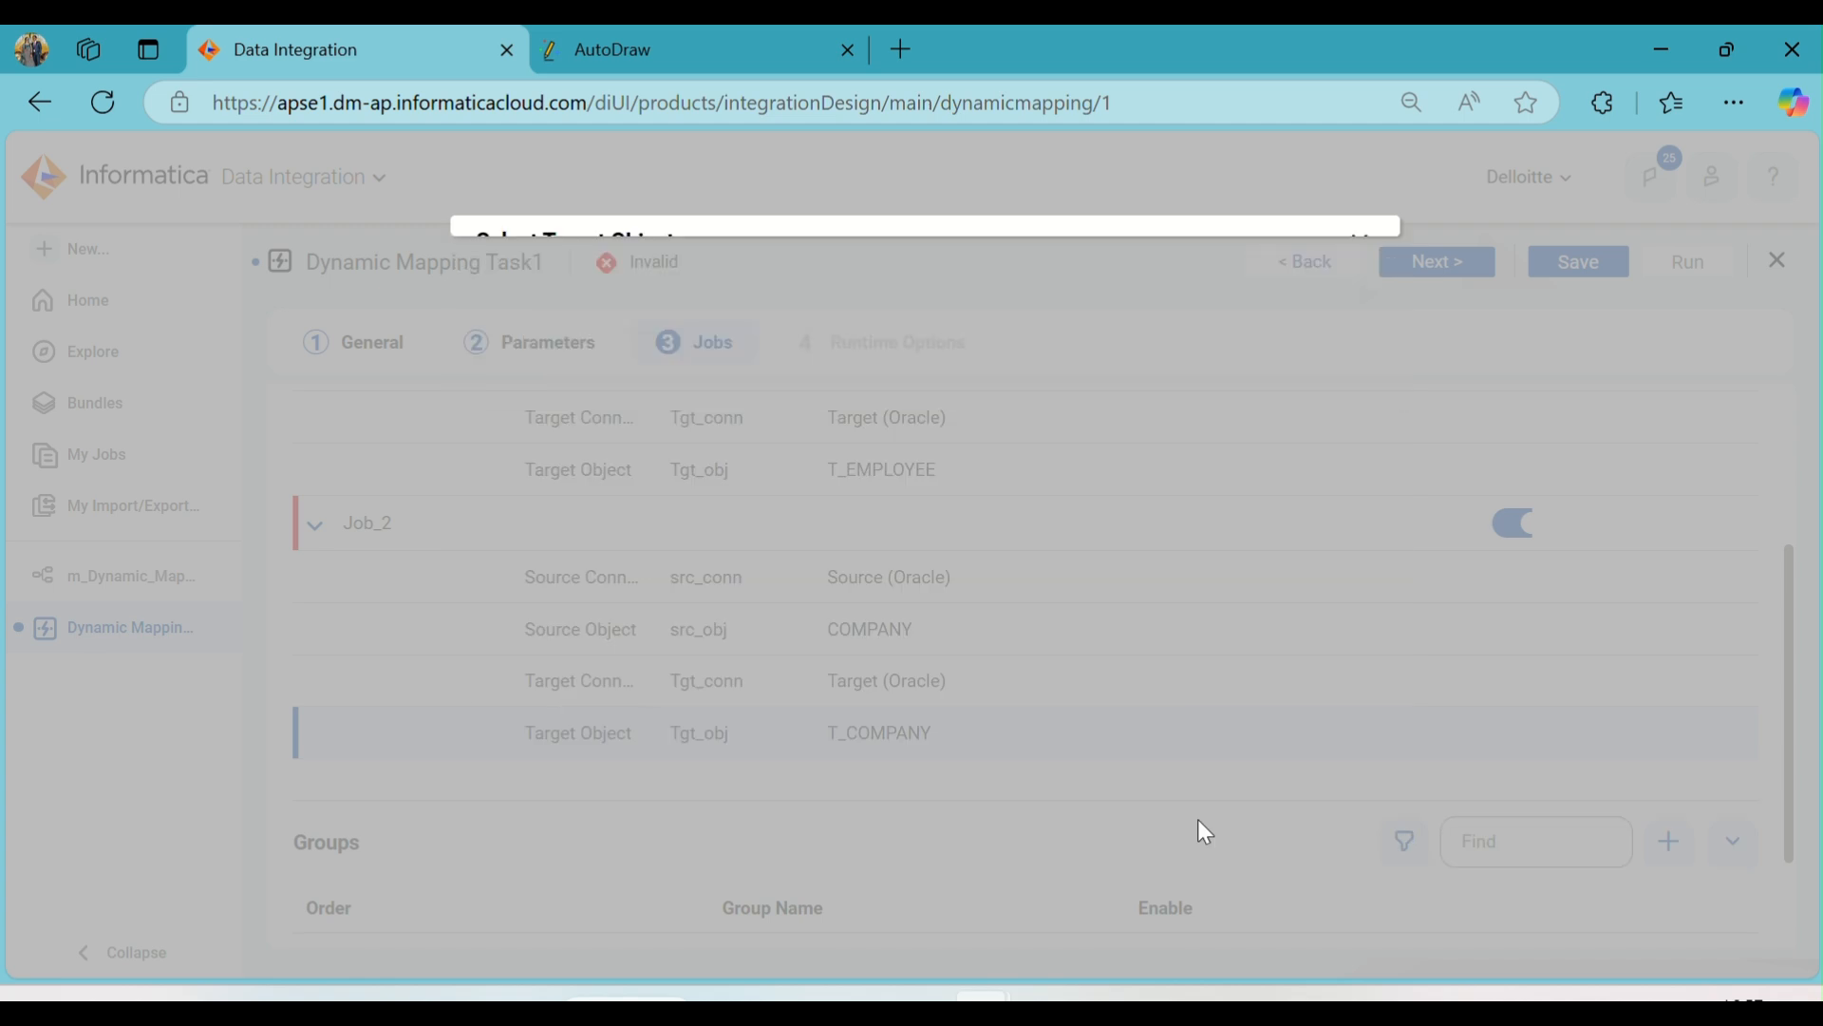
# - Review the parameter values of both jobs and add one new group to the task
pyautogui.scroll(3, 651, 573)
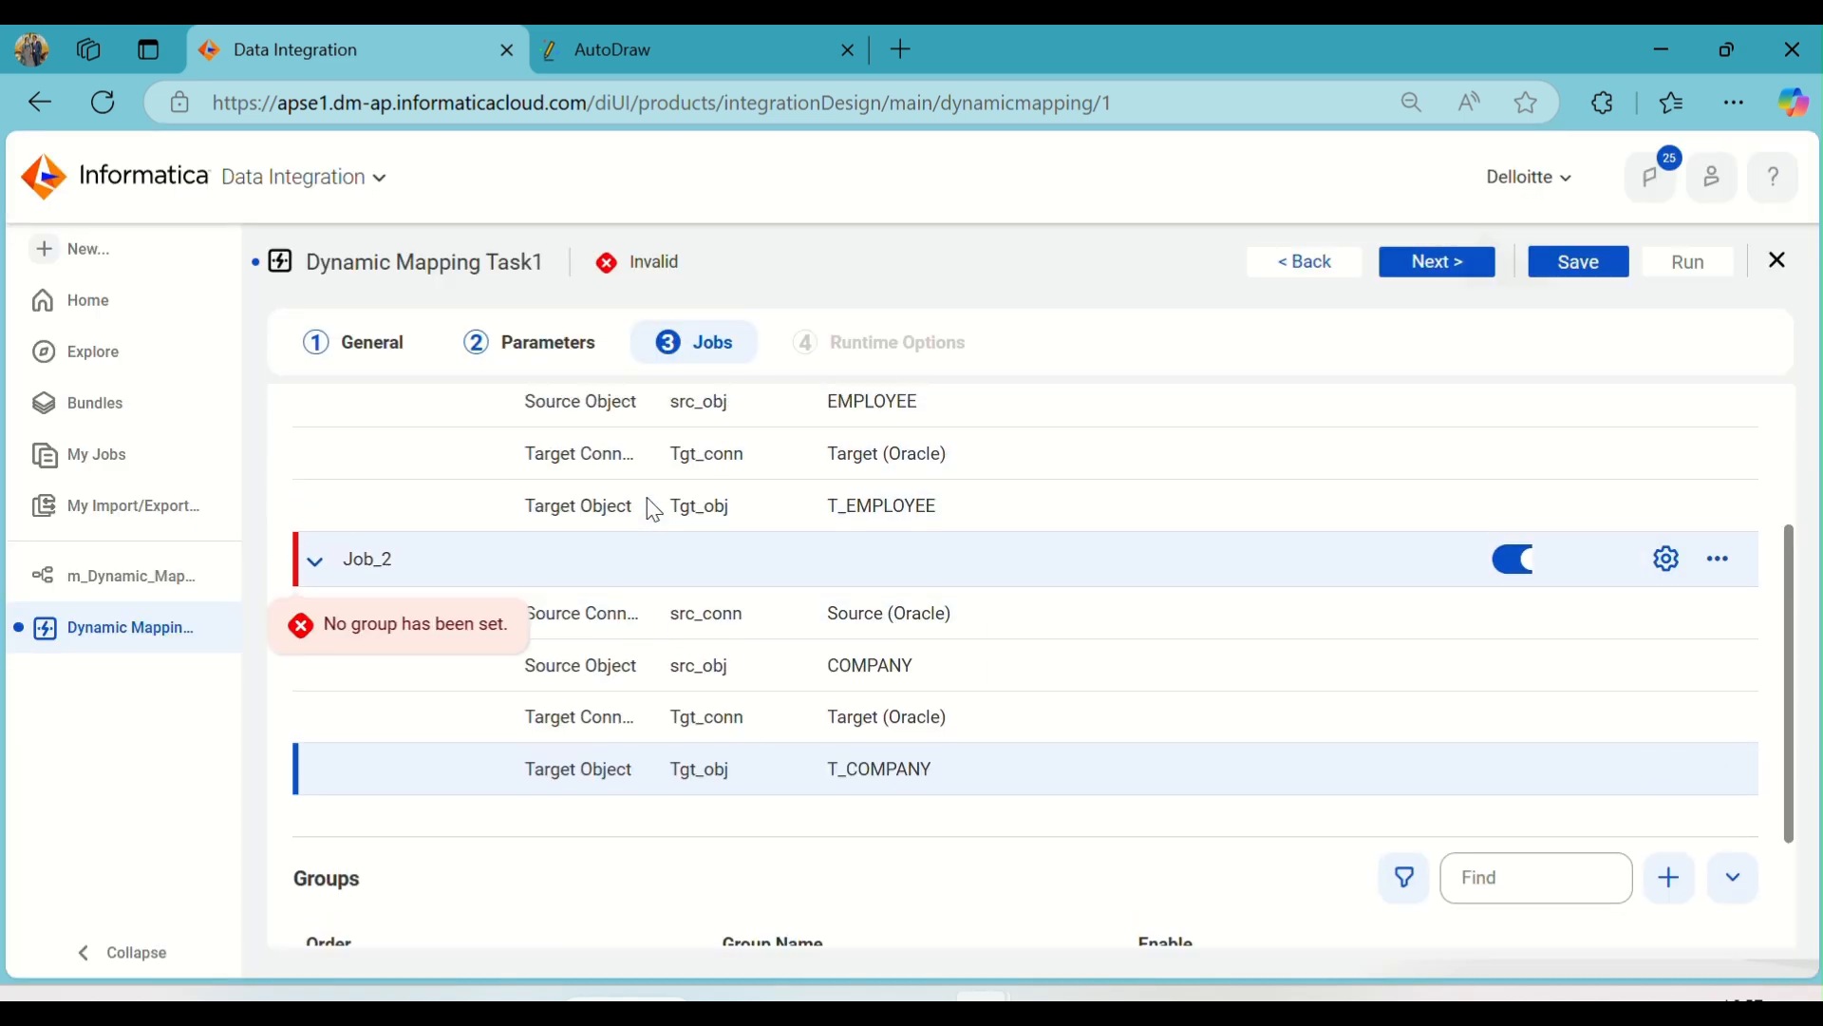
pyautogui.scroll(-4, 703, 645)
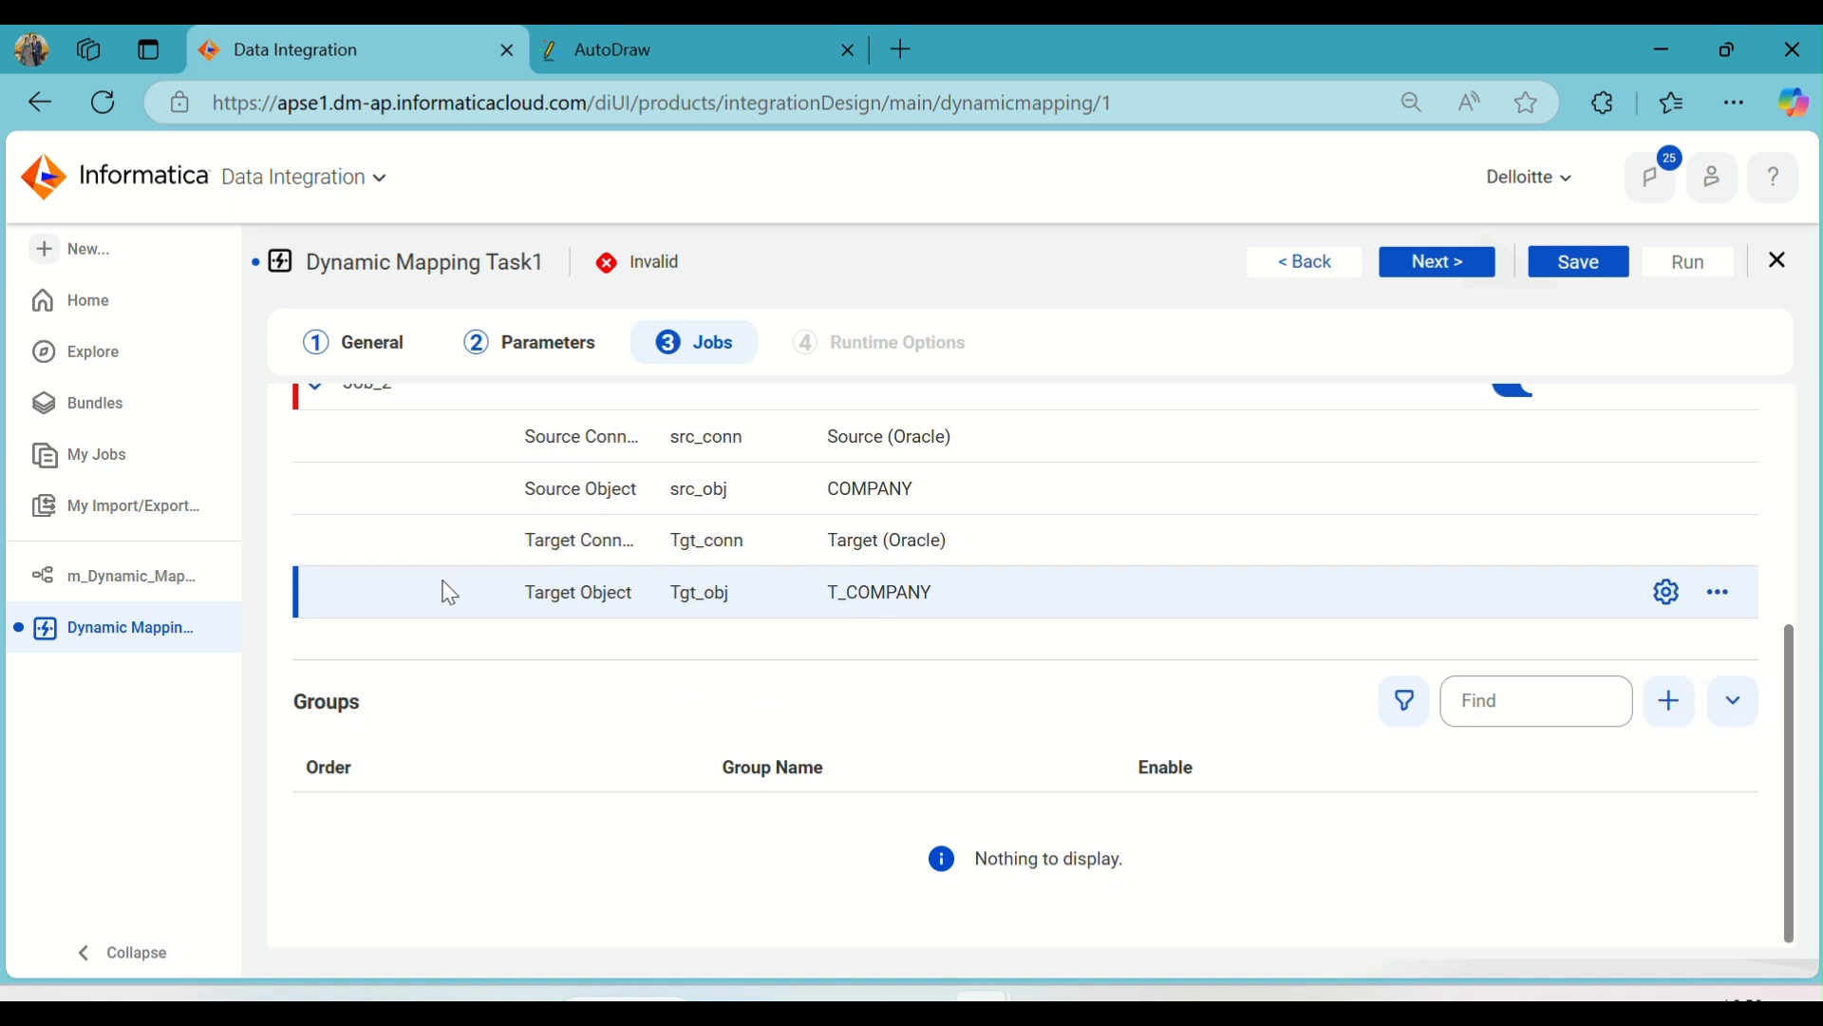
pyautogui.scroll(4, 450, 593)
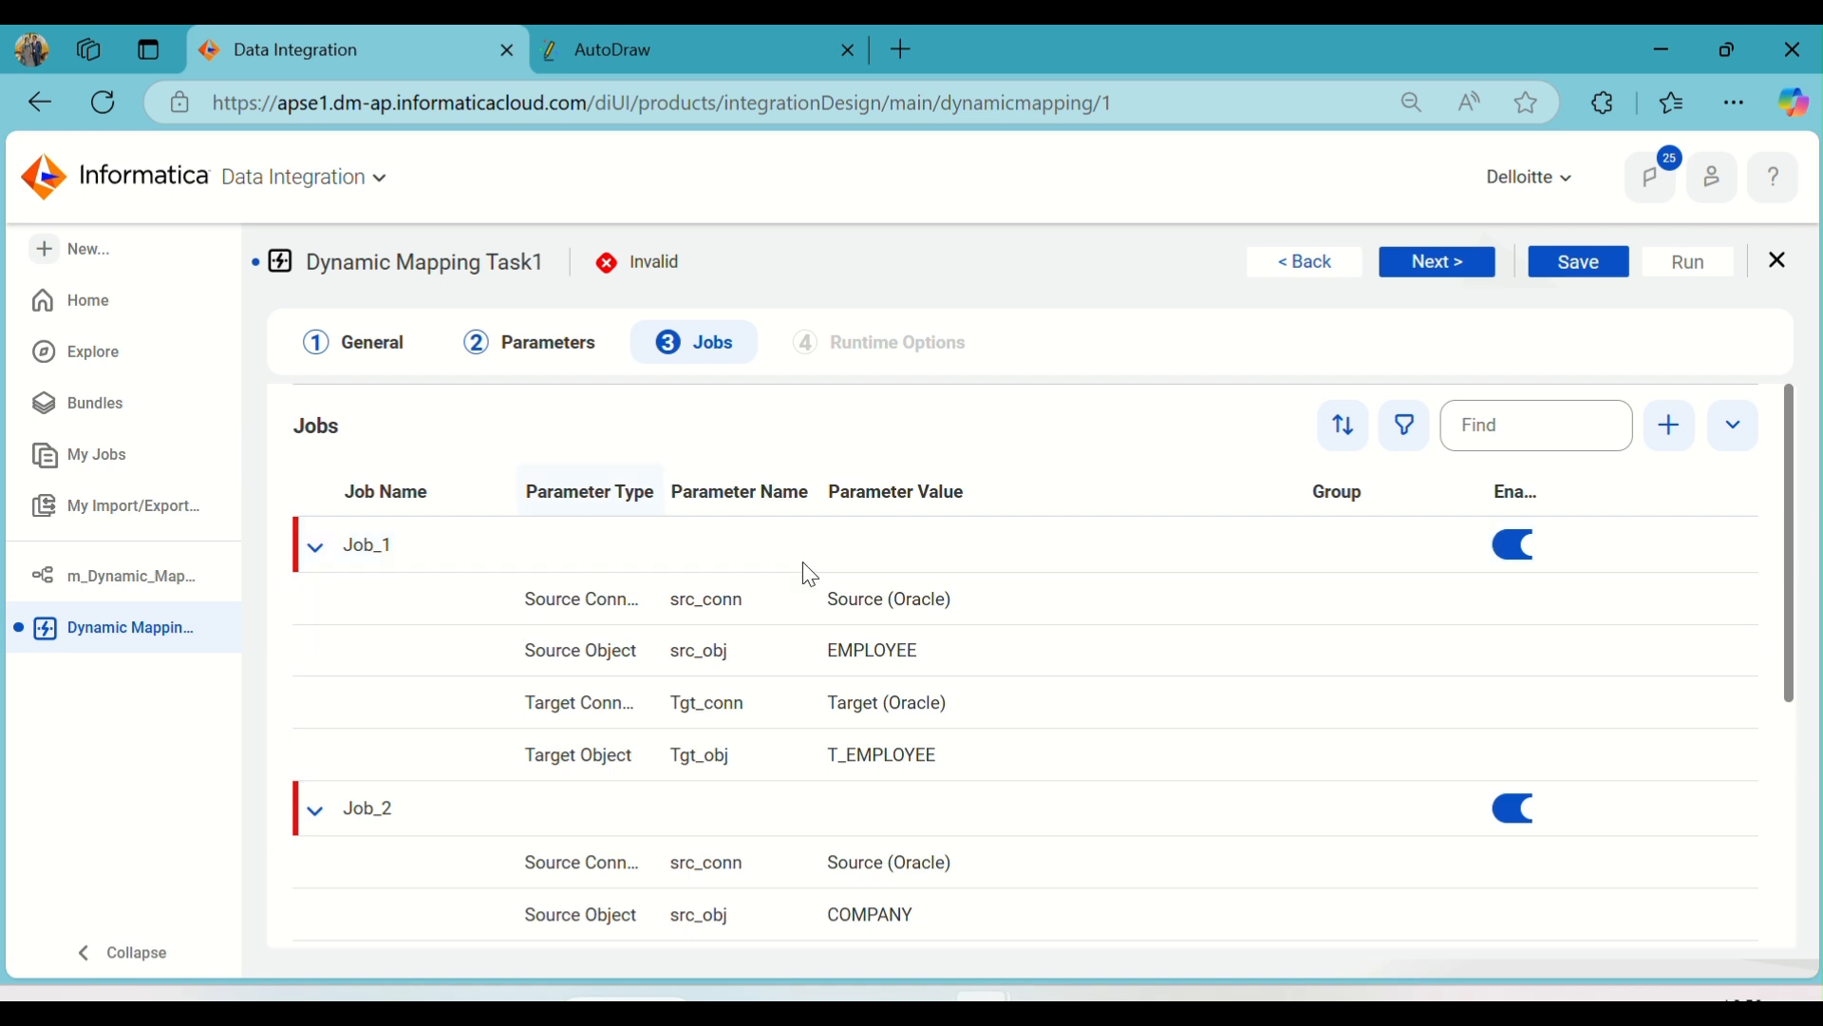
pyautogui.scroll(-5, 822, 574)
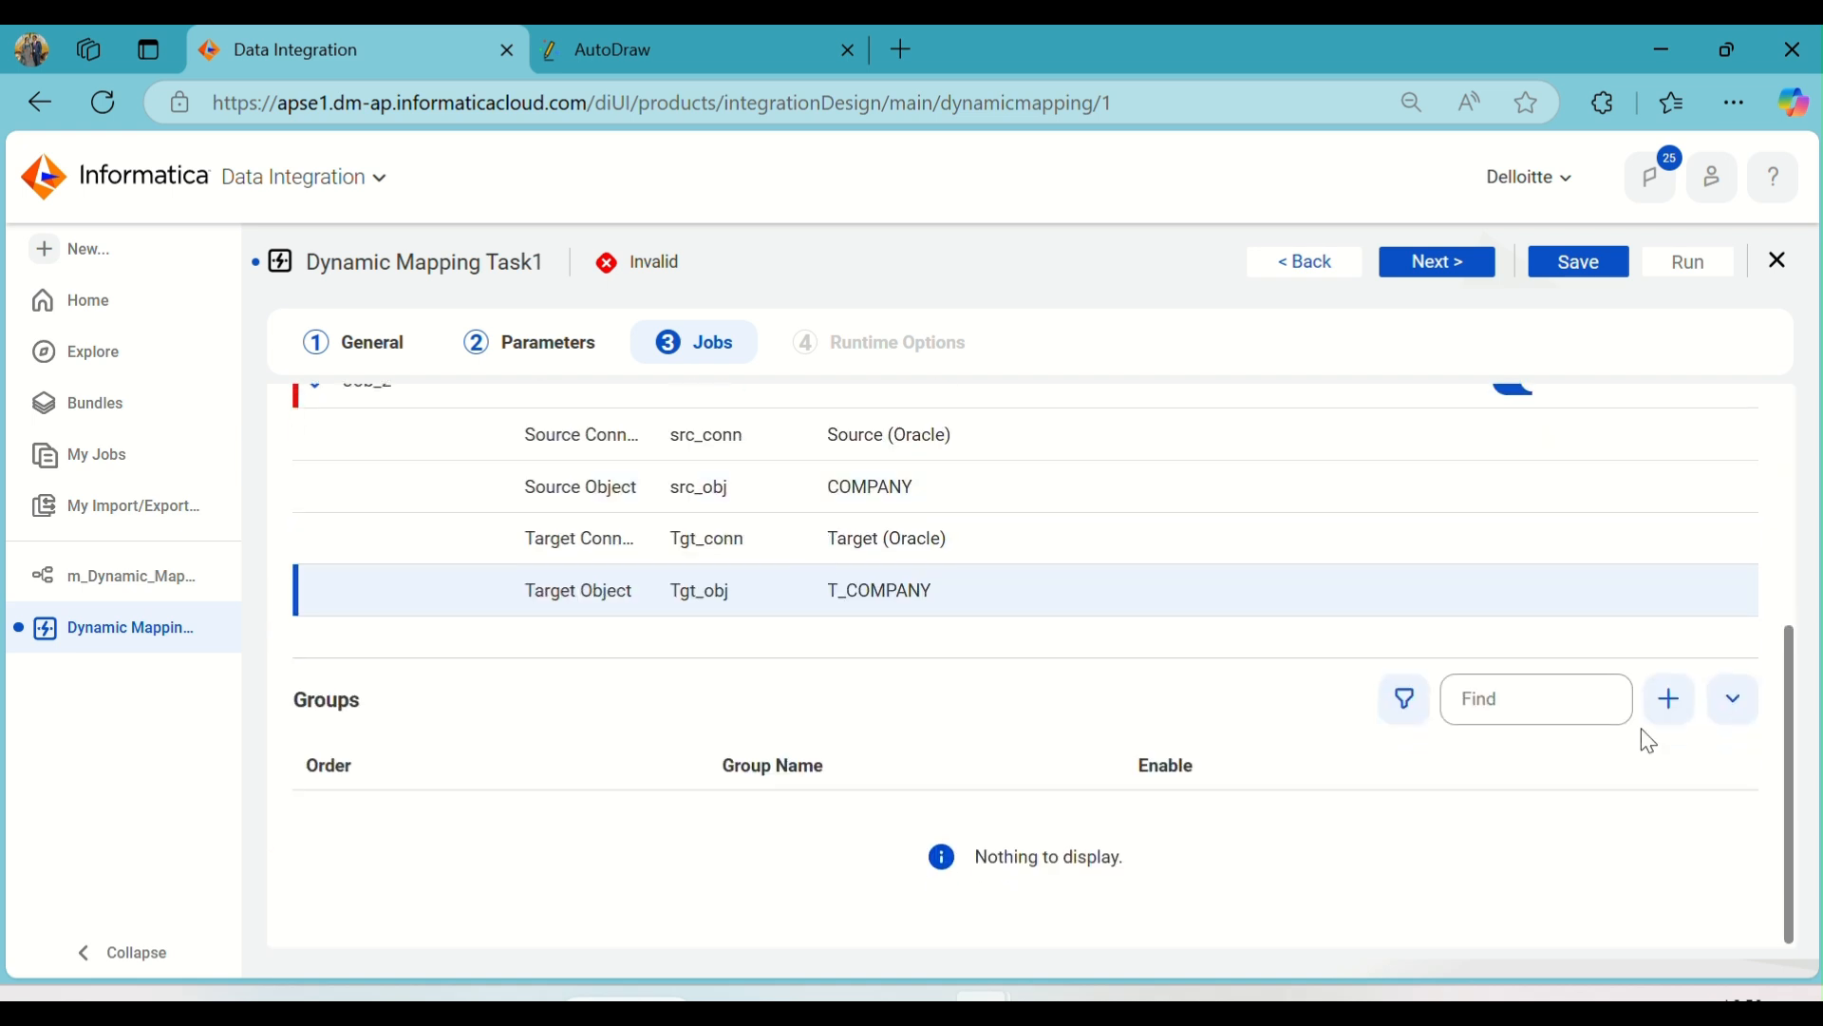
pyautogui.click(1664, 700)
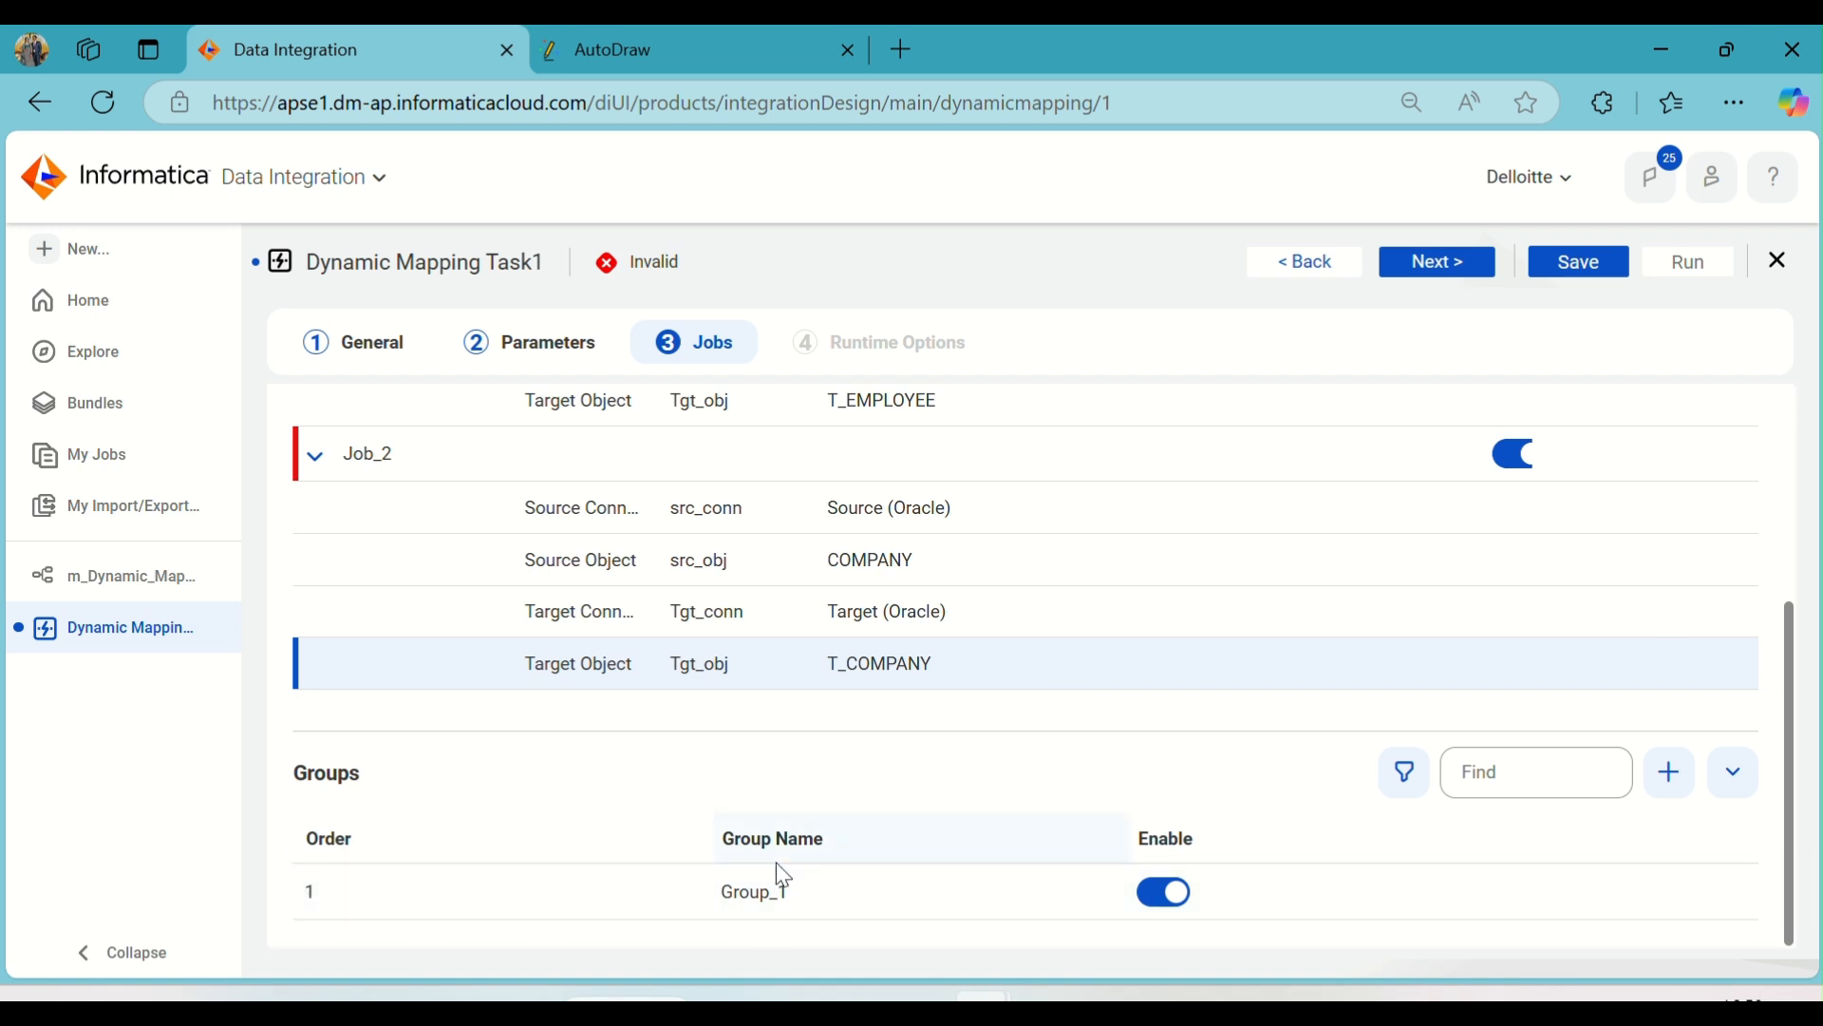
# - Assign Job_1 to Group_1 and leave the job row's editing mode
pyautogui.scroll(4, 813, 898)
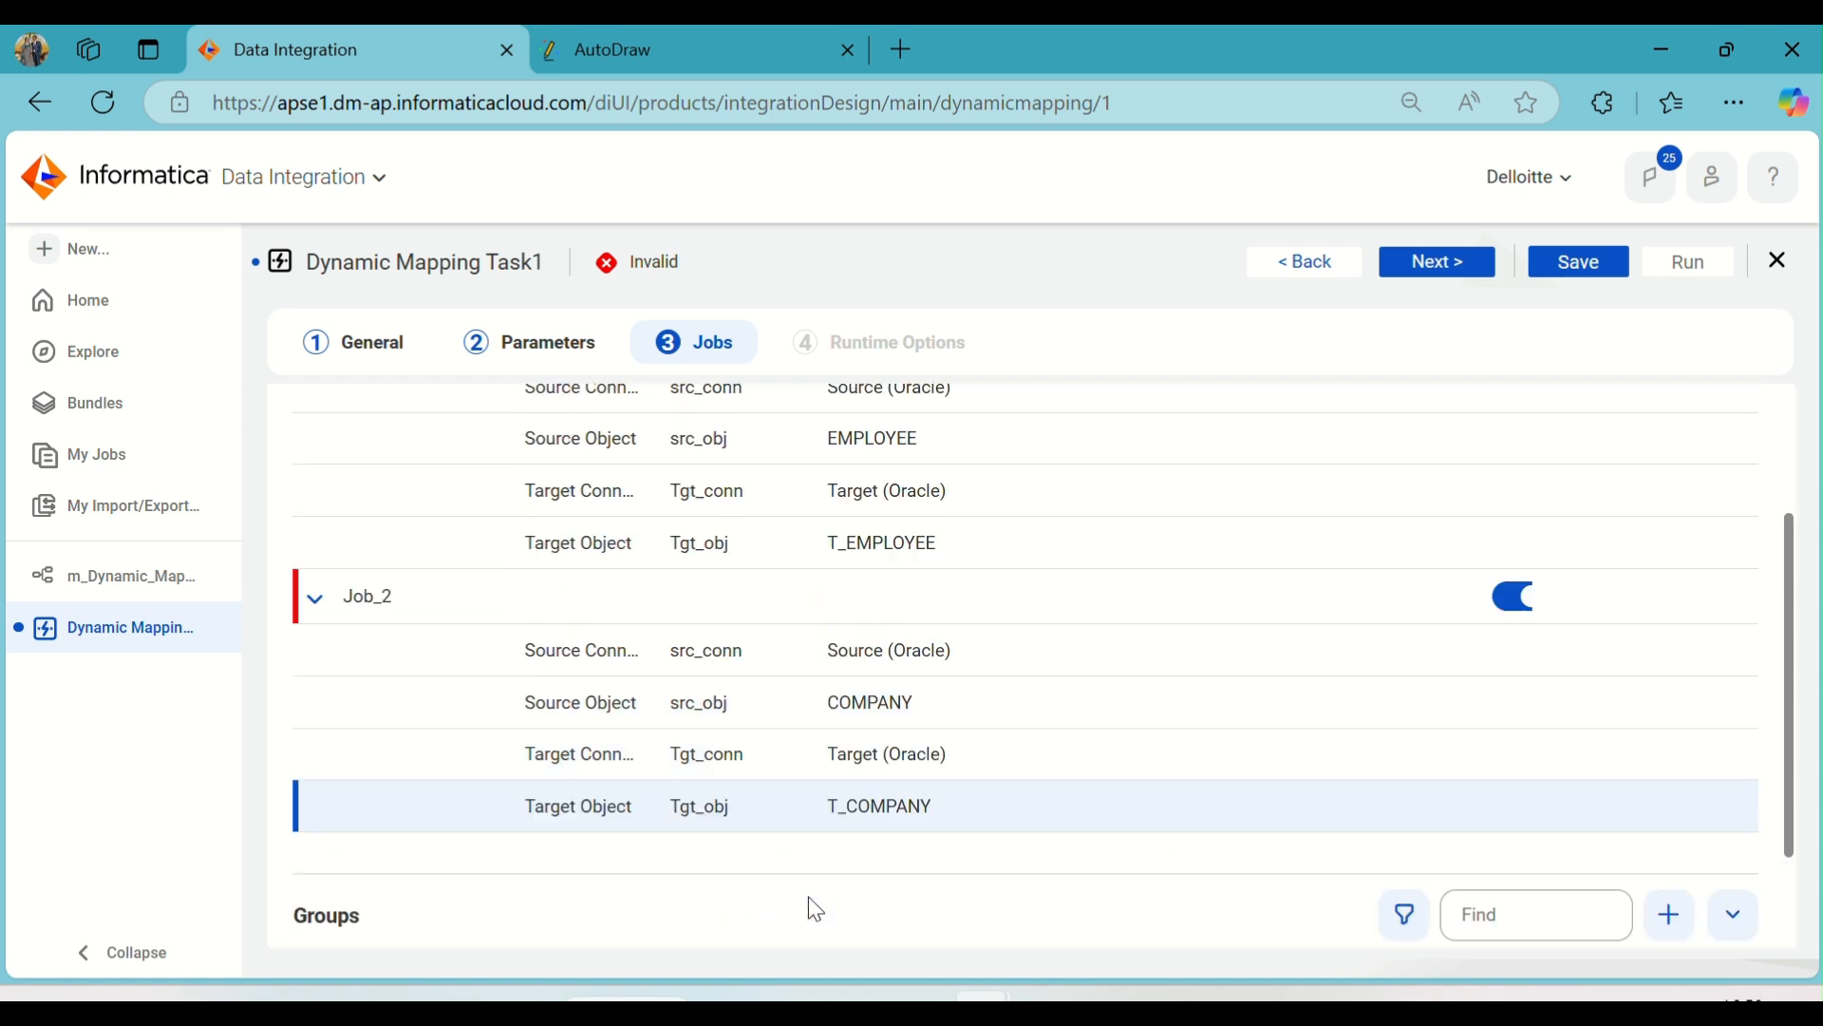
pyautogui.click(1339, 551)
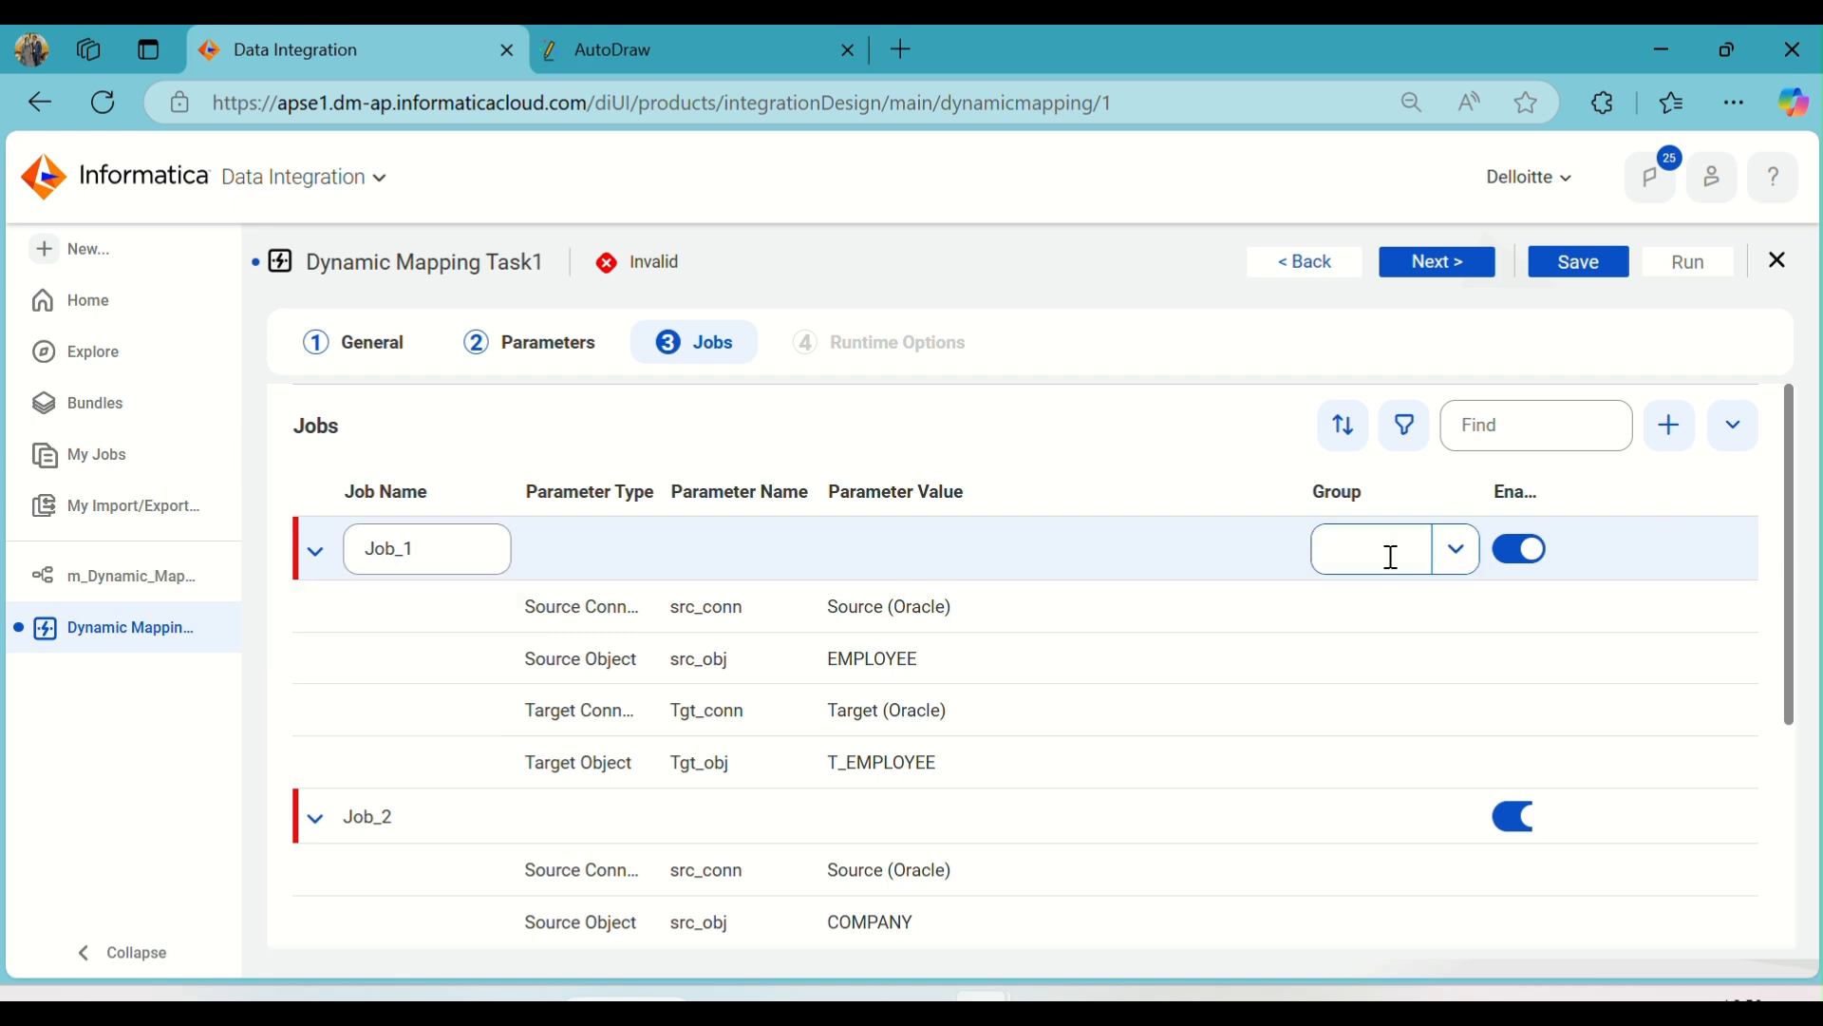
pyautogui.click(1455, 561)
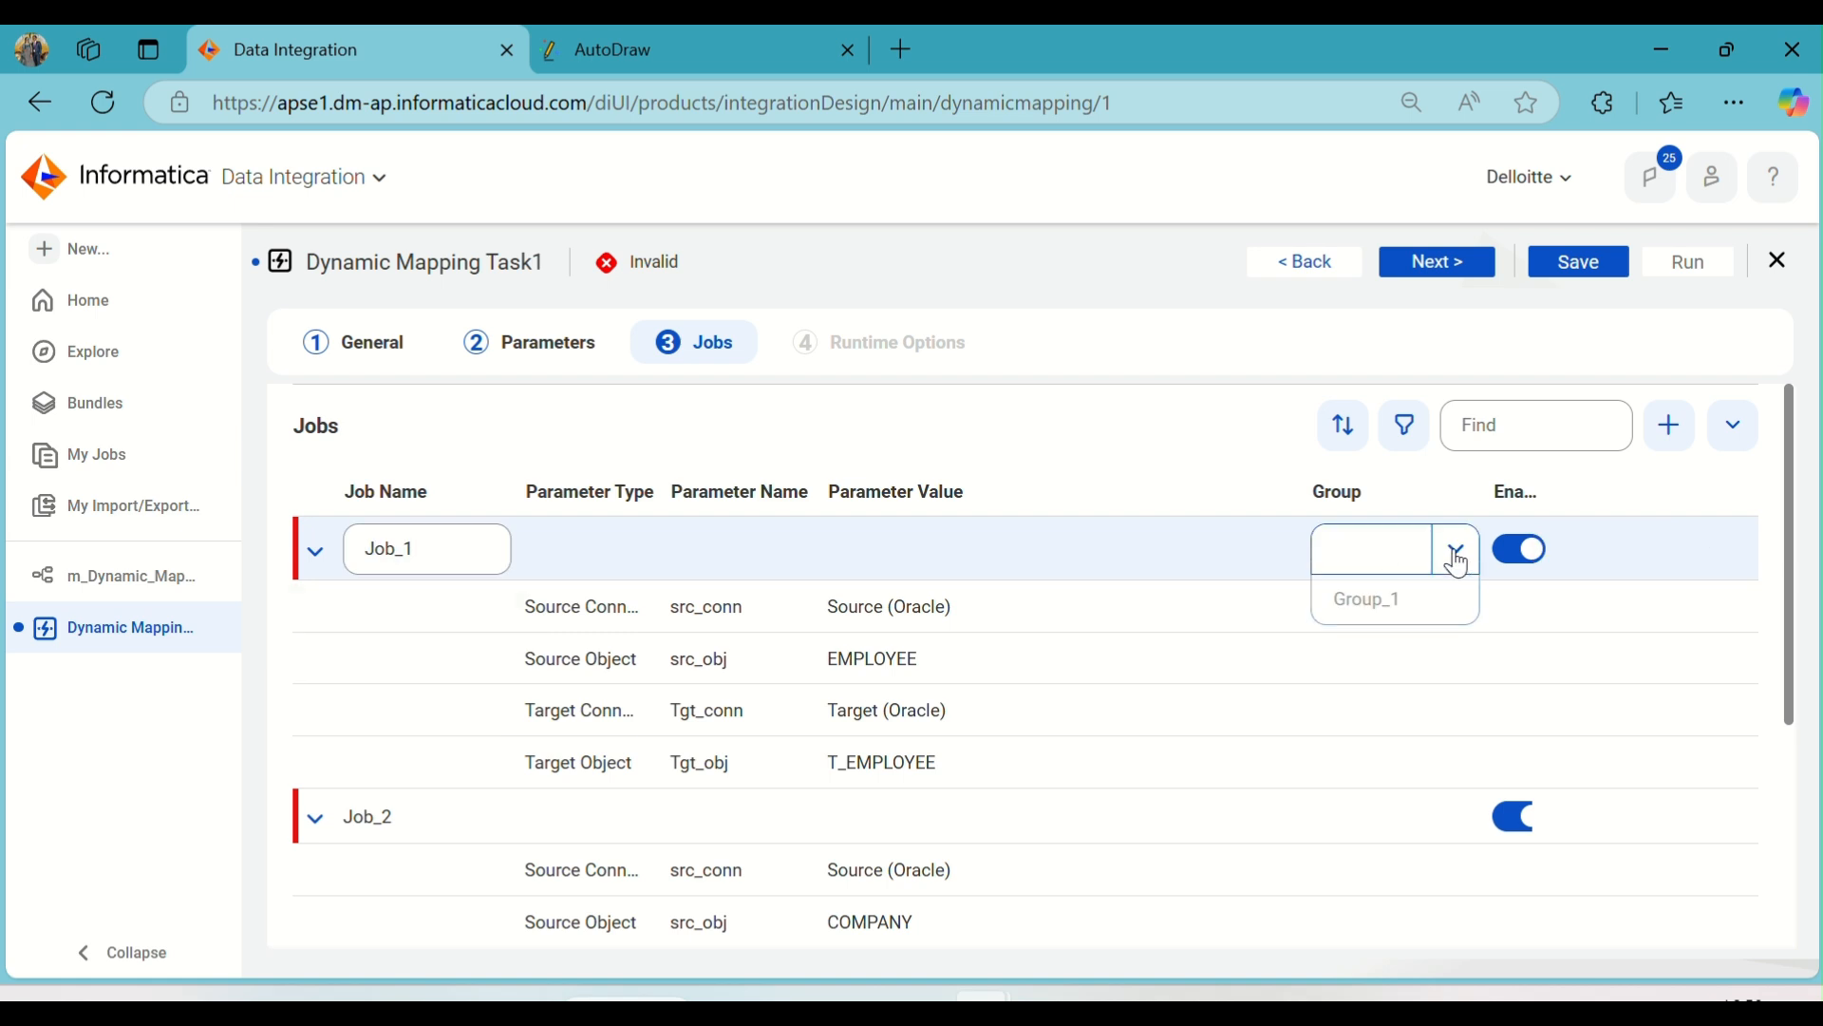
pyautogui.click(1368, 607)
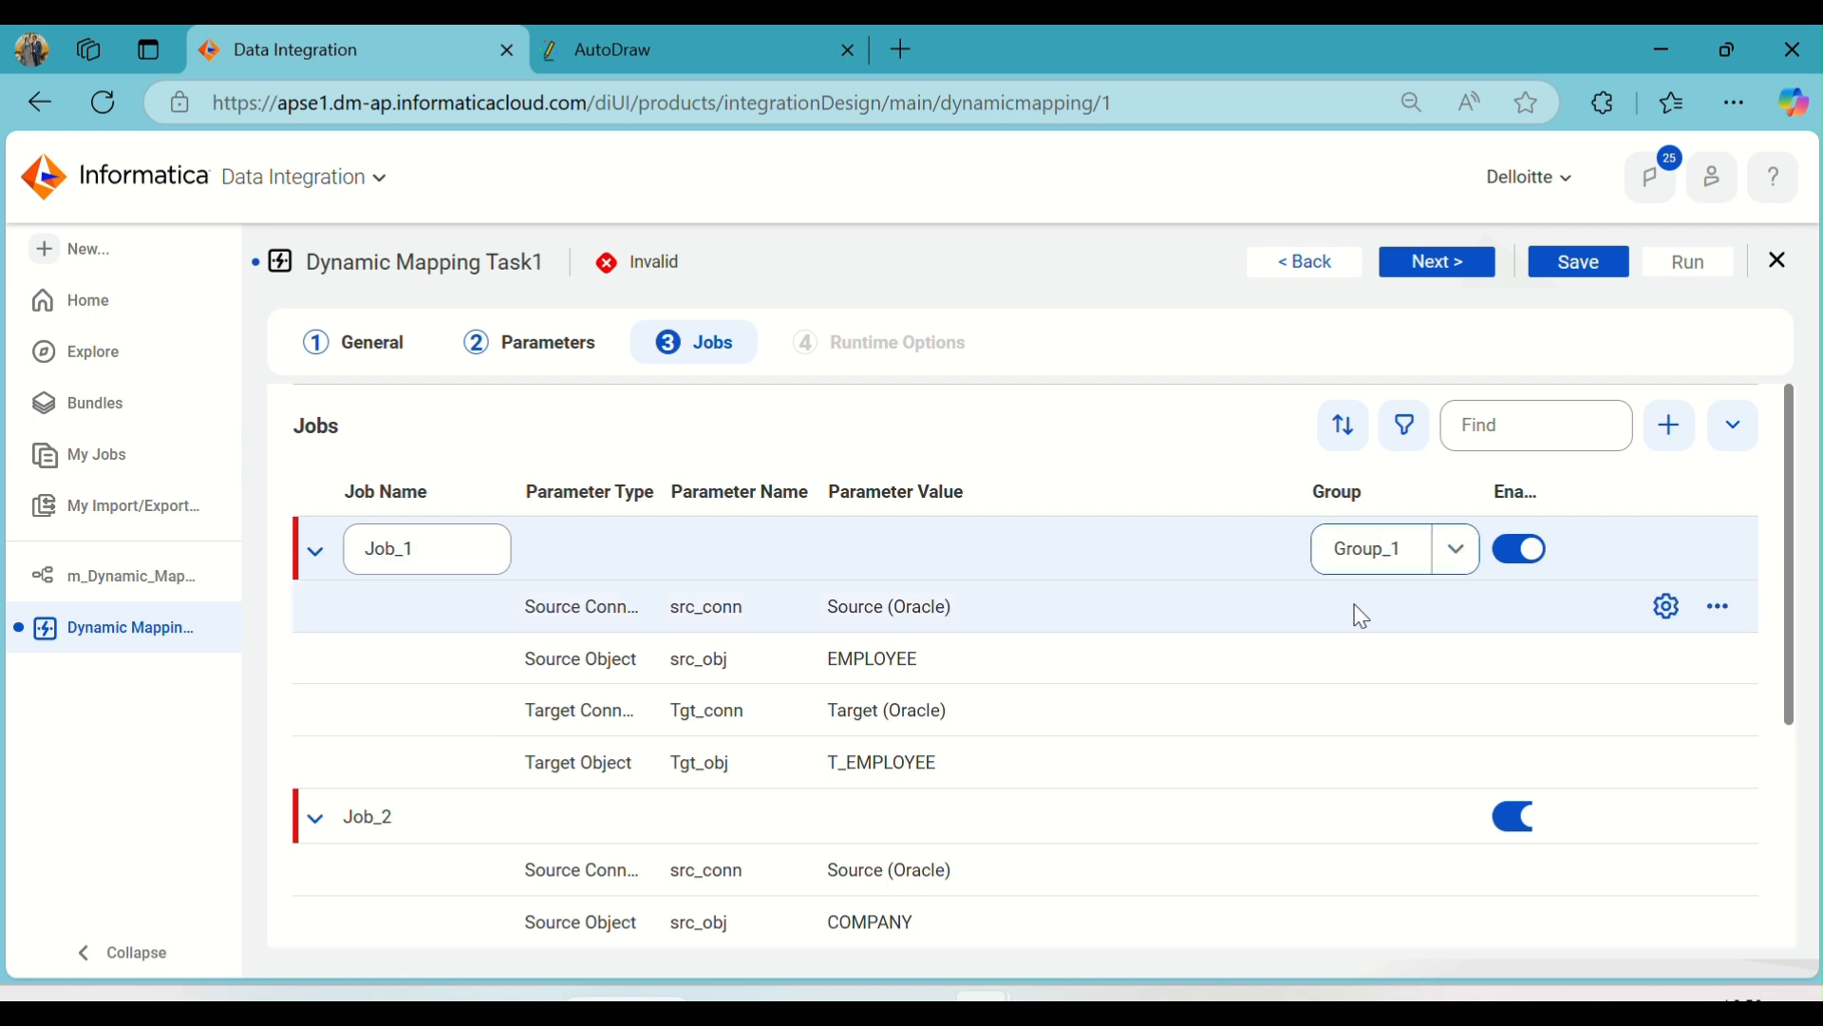
pyautogui.click(1106, 444)
pyautogui.click(1091, 440)
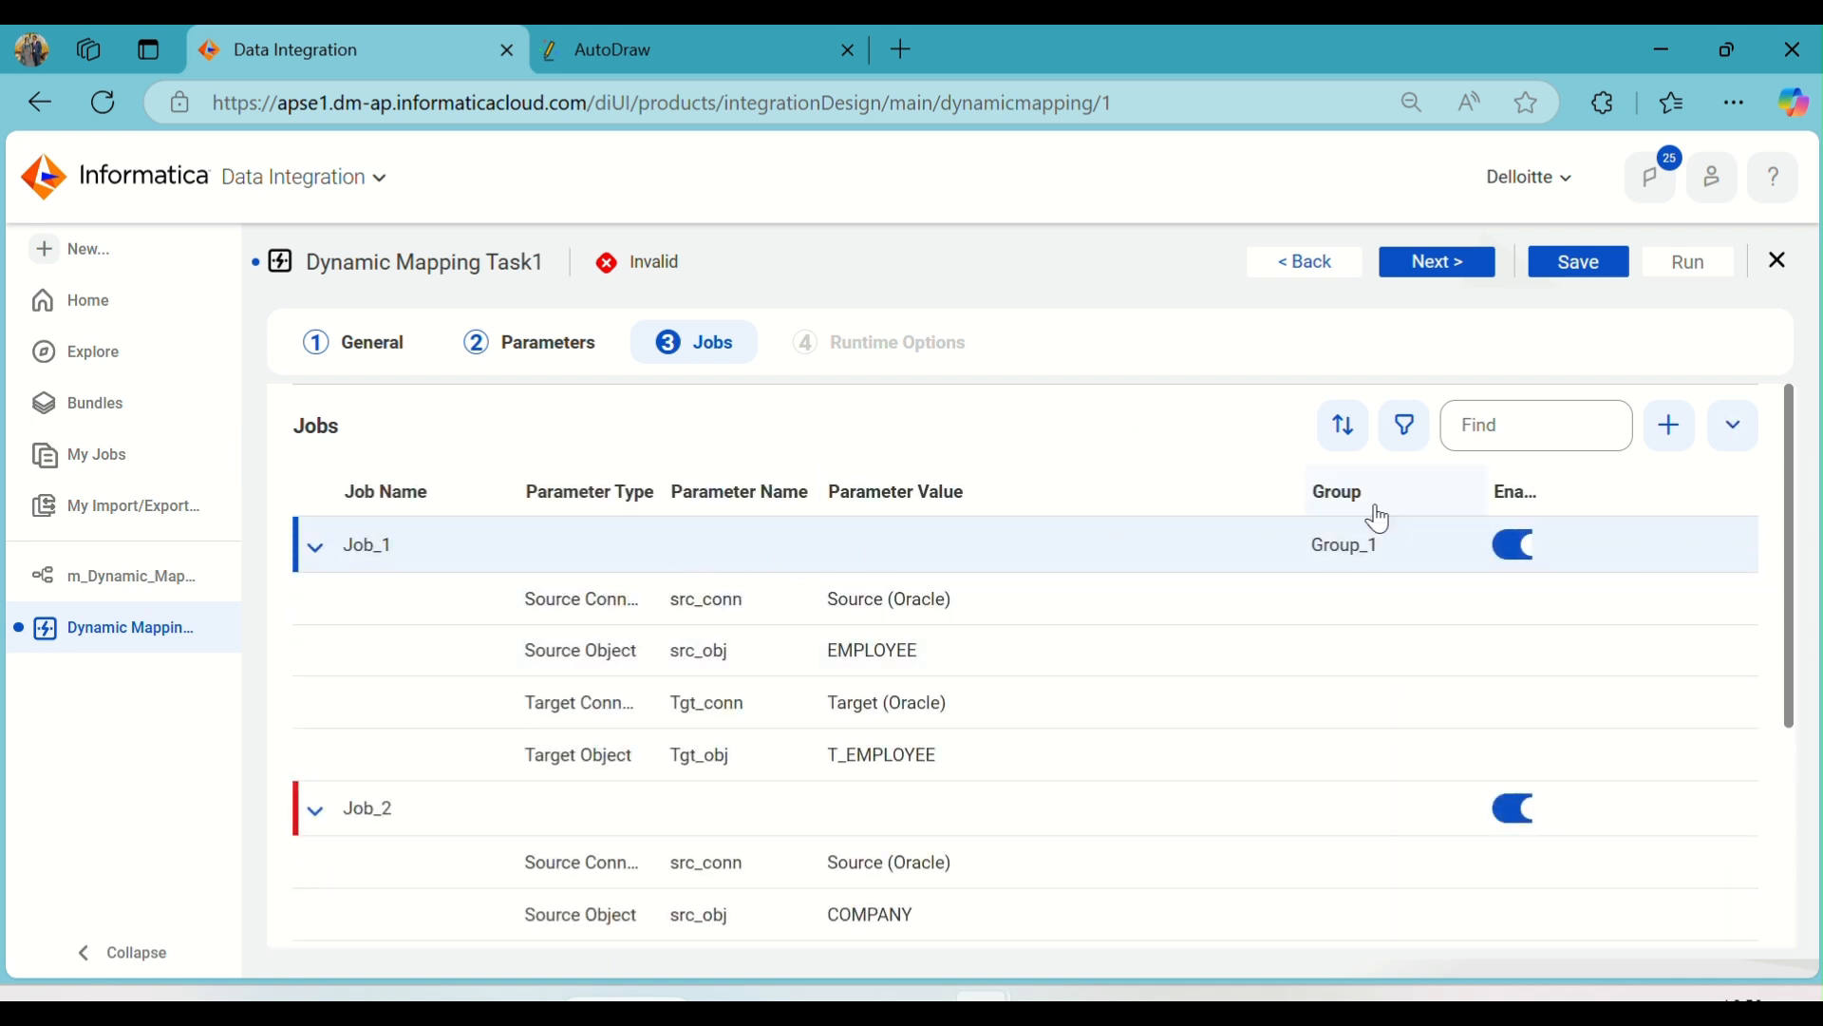
# - Examine the parameter values and group assignments of Job_1 and Job_2 and the Groups list below them
pyautogui.scroll(-4, 1376, 531)
pyautogui.scroll(3, 1204, 680)
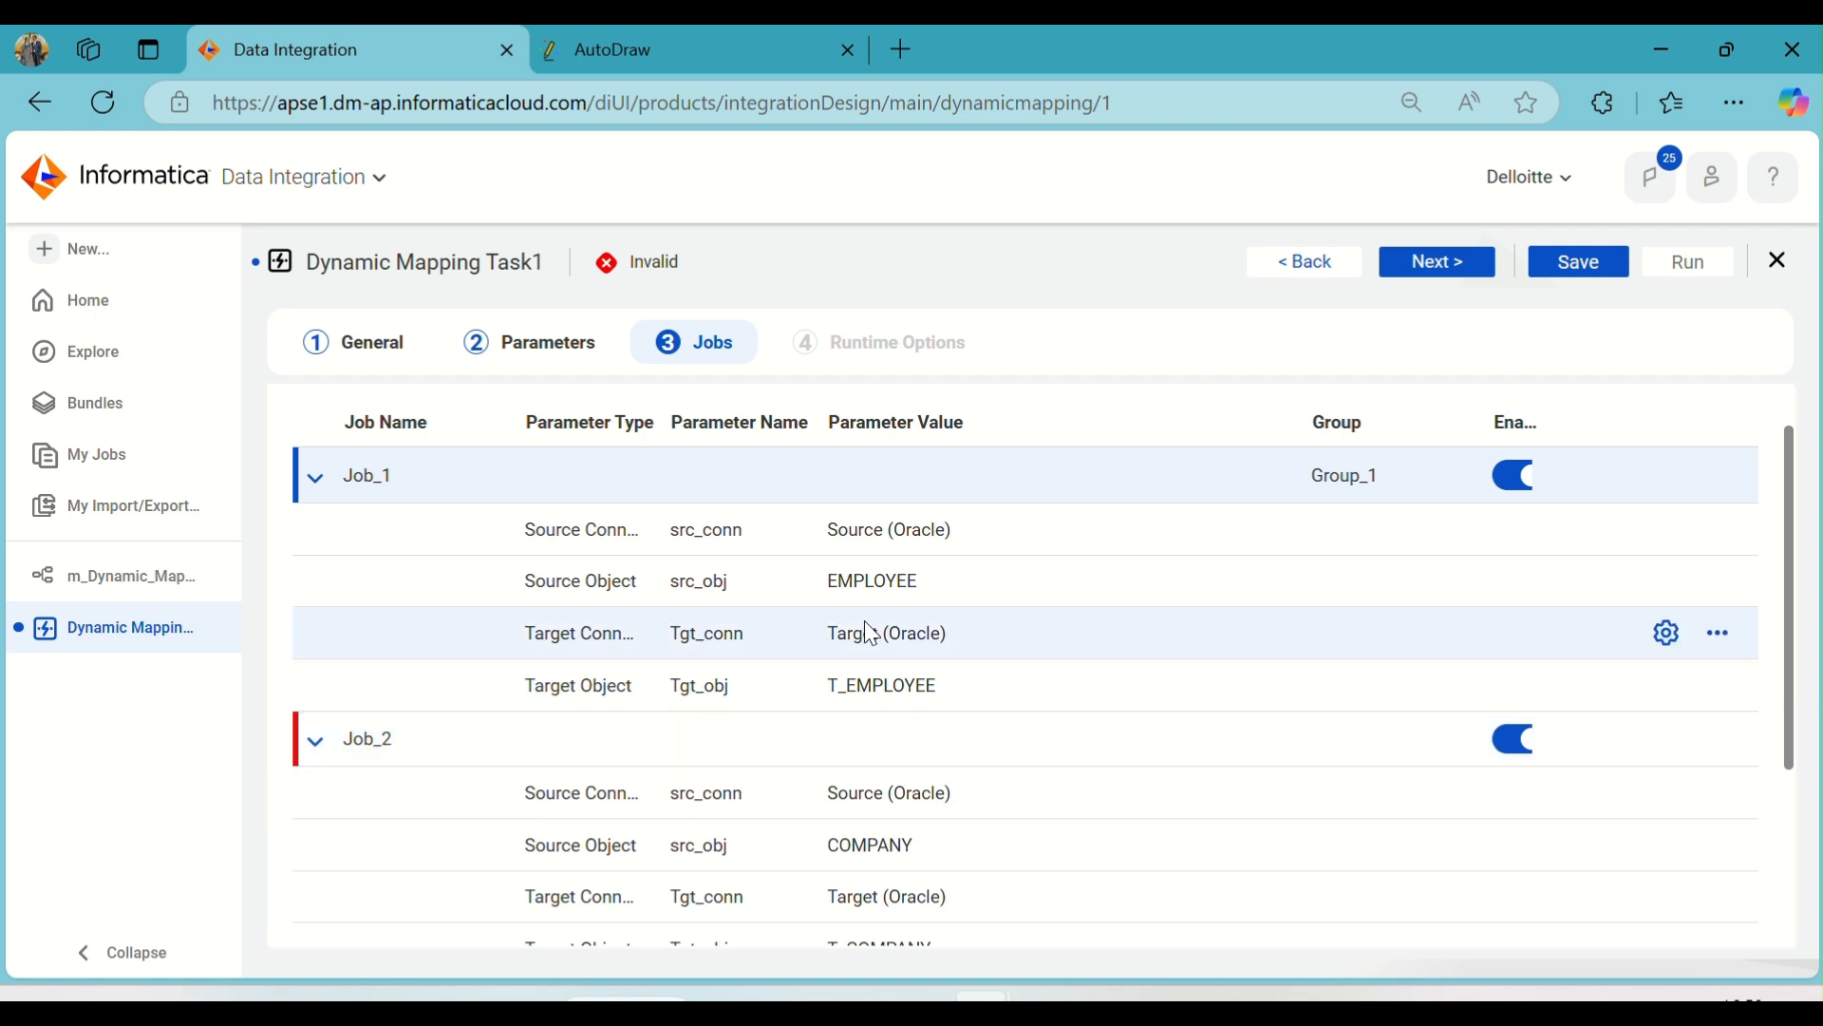
pyautogui.scroll(-2, 401, 741)
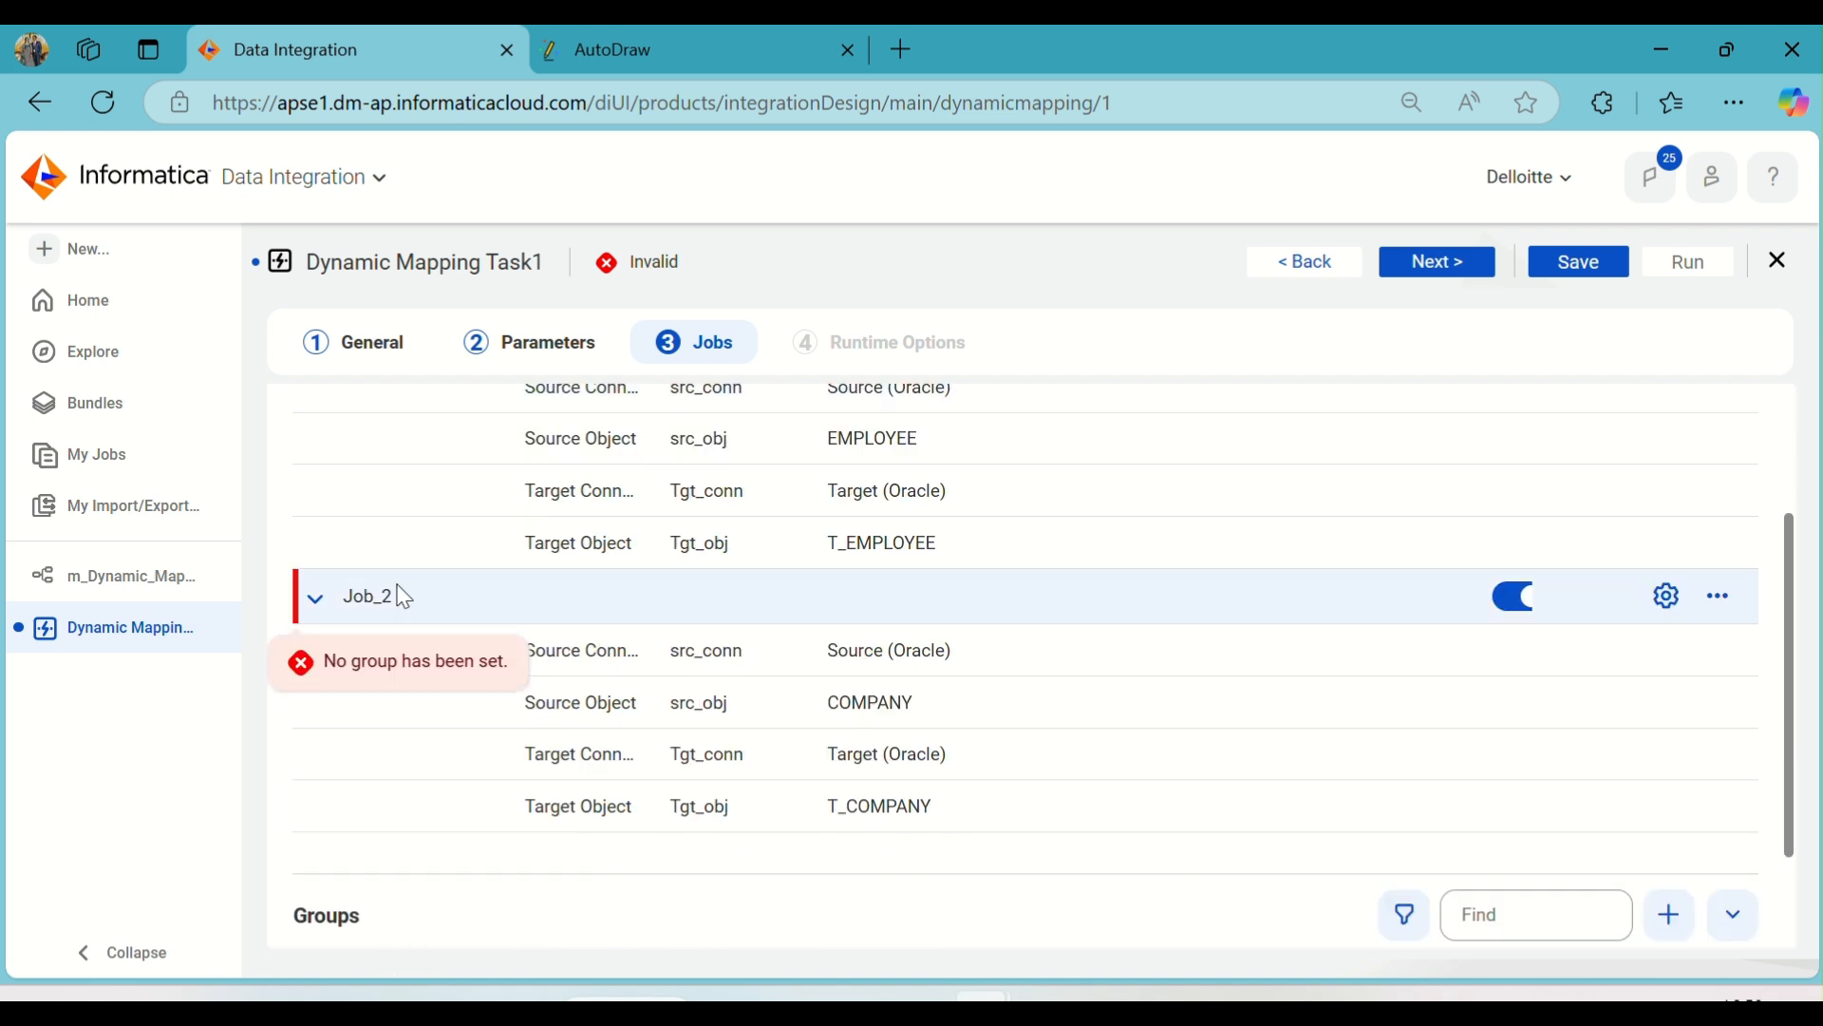
pyautogui.scroll(3, 404, 596)
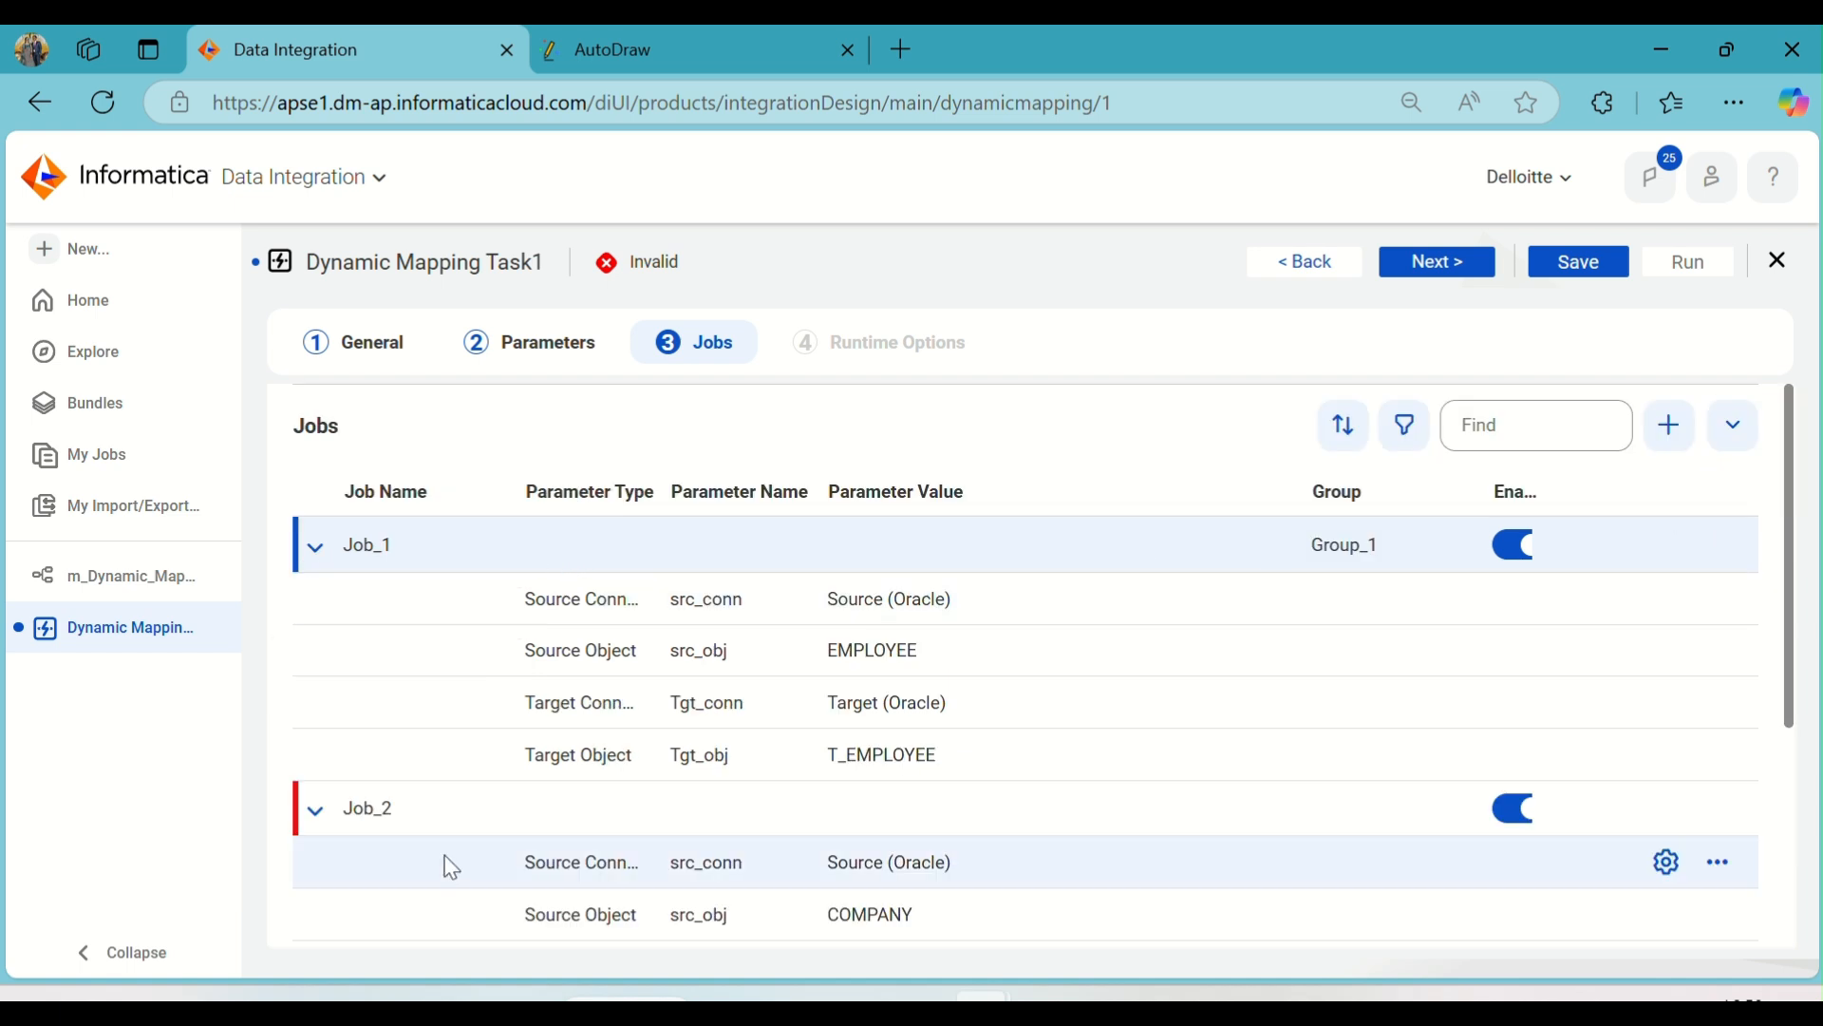
pyautogui.scroll(-3, 740, 847)
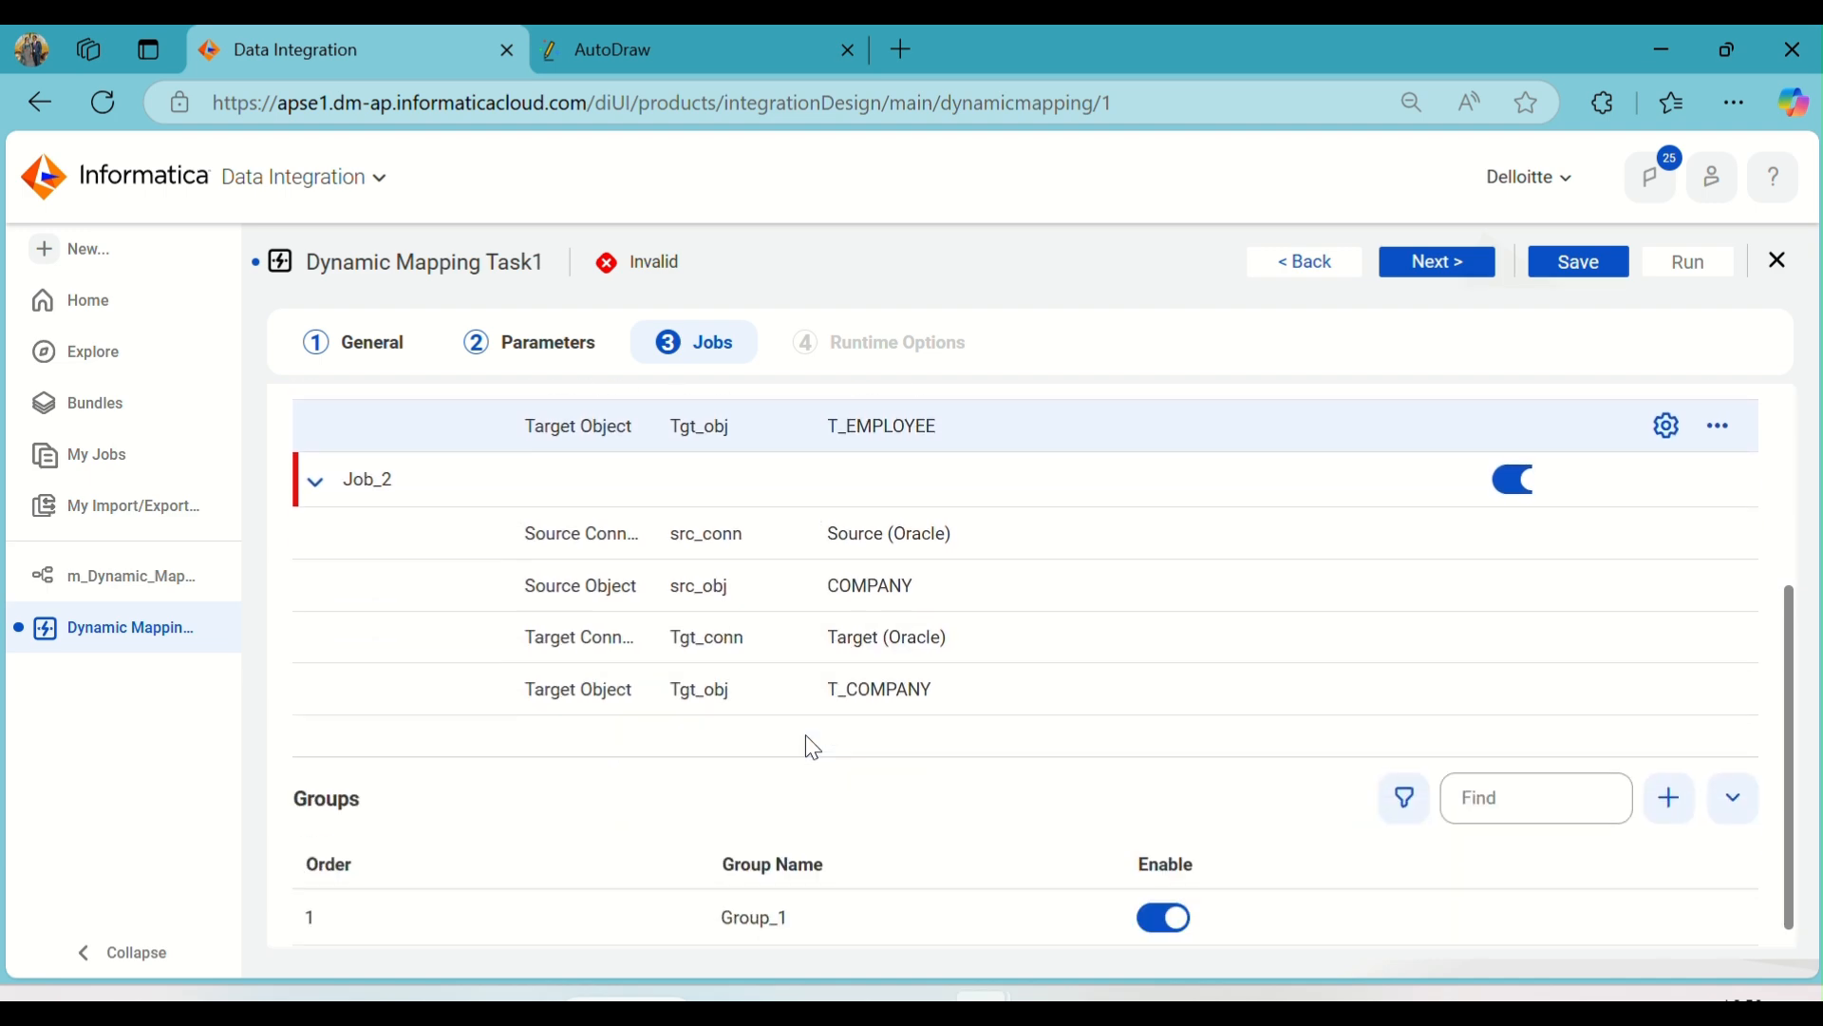
pyautogui.scroll(3, 733, 553)
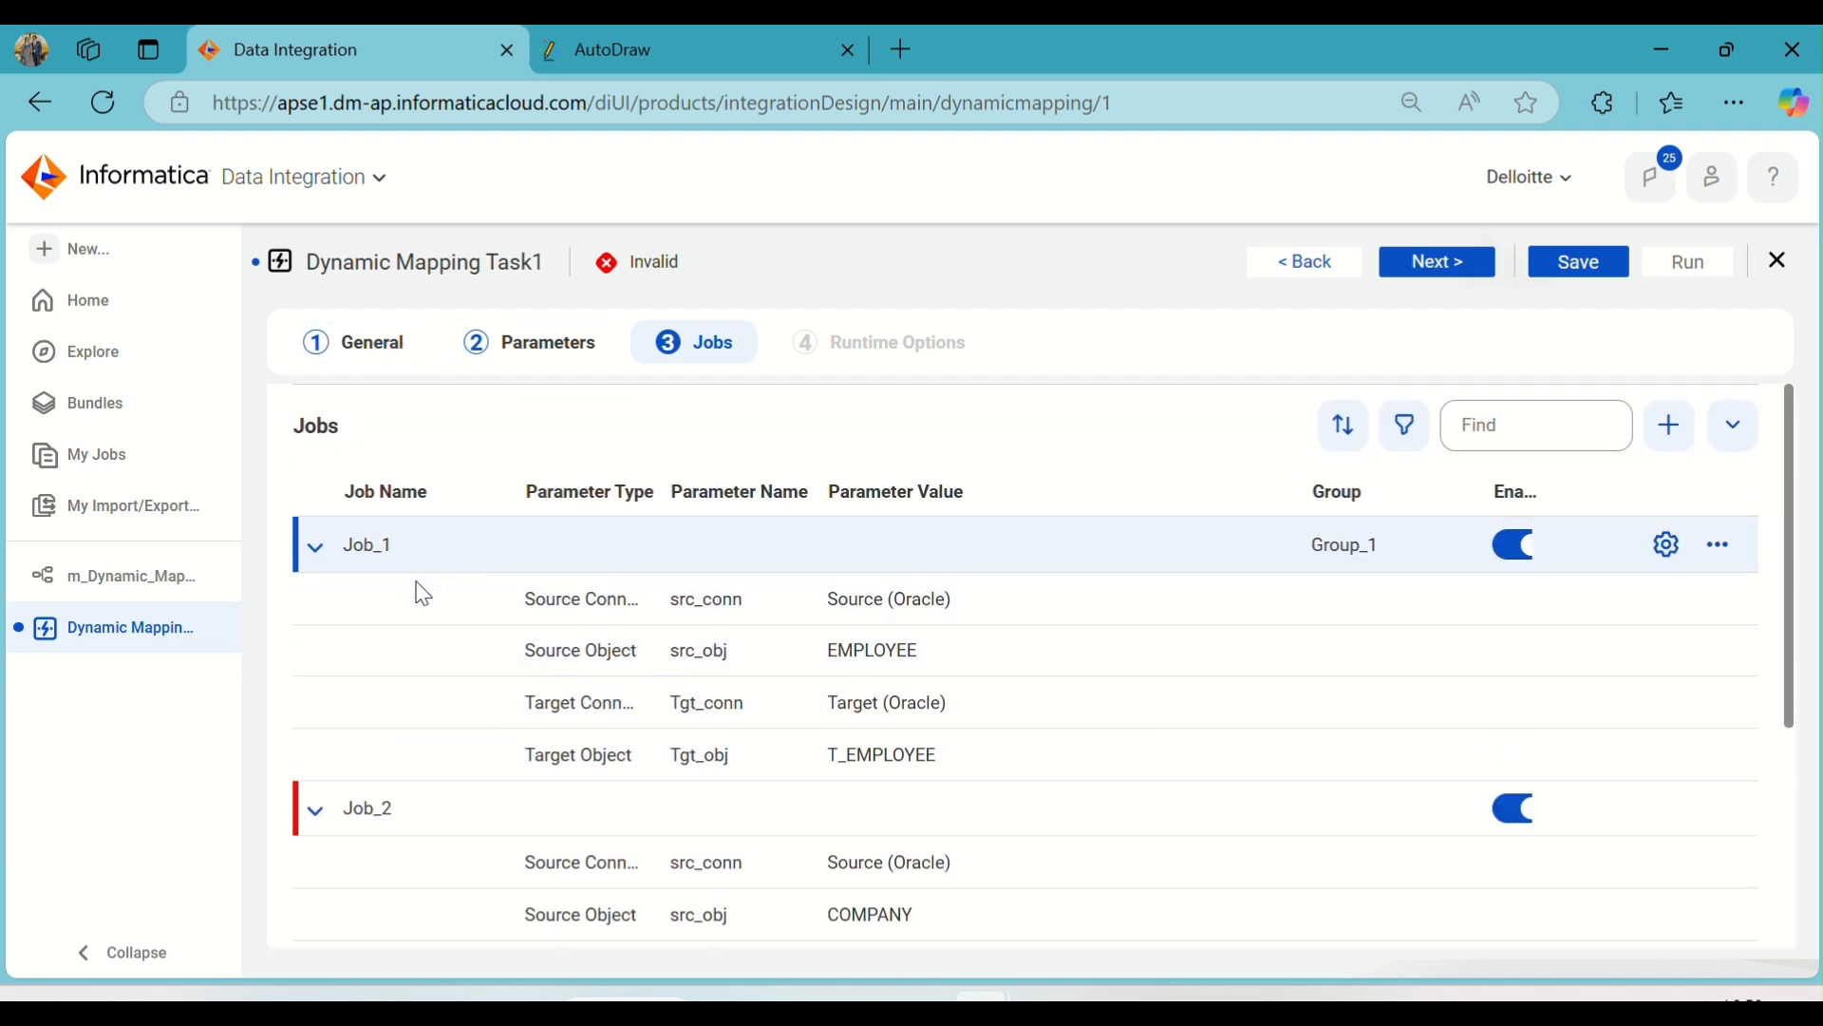
pyautogui.scroll(-3, 408, 665)
pyautogui.scroll(3, 684, 603)
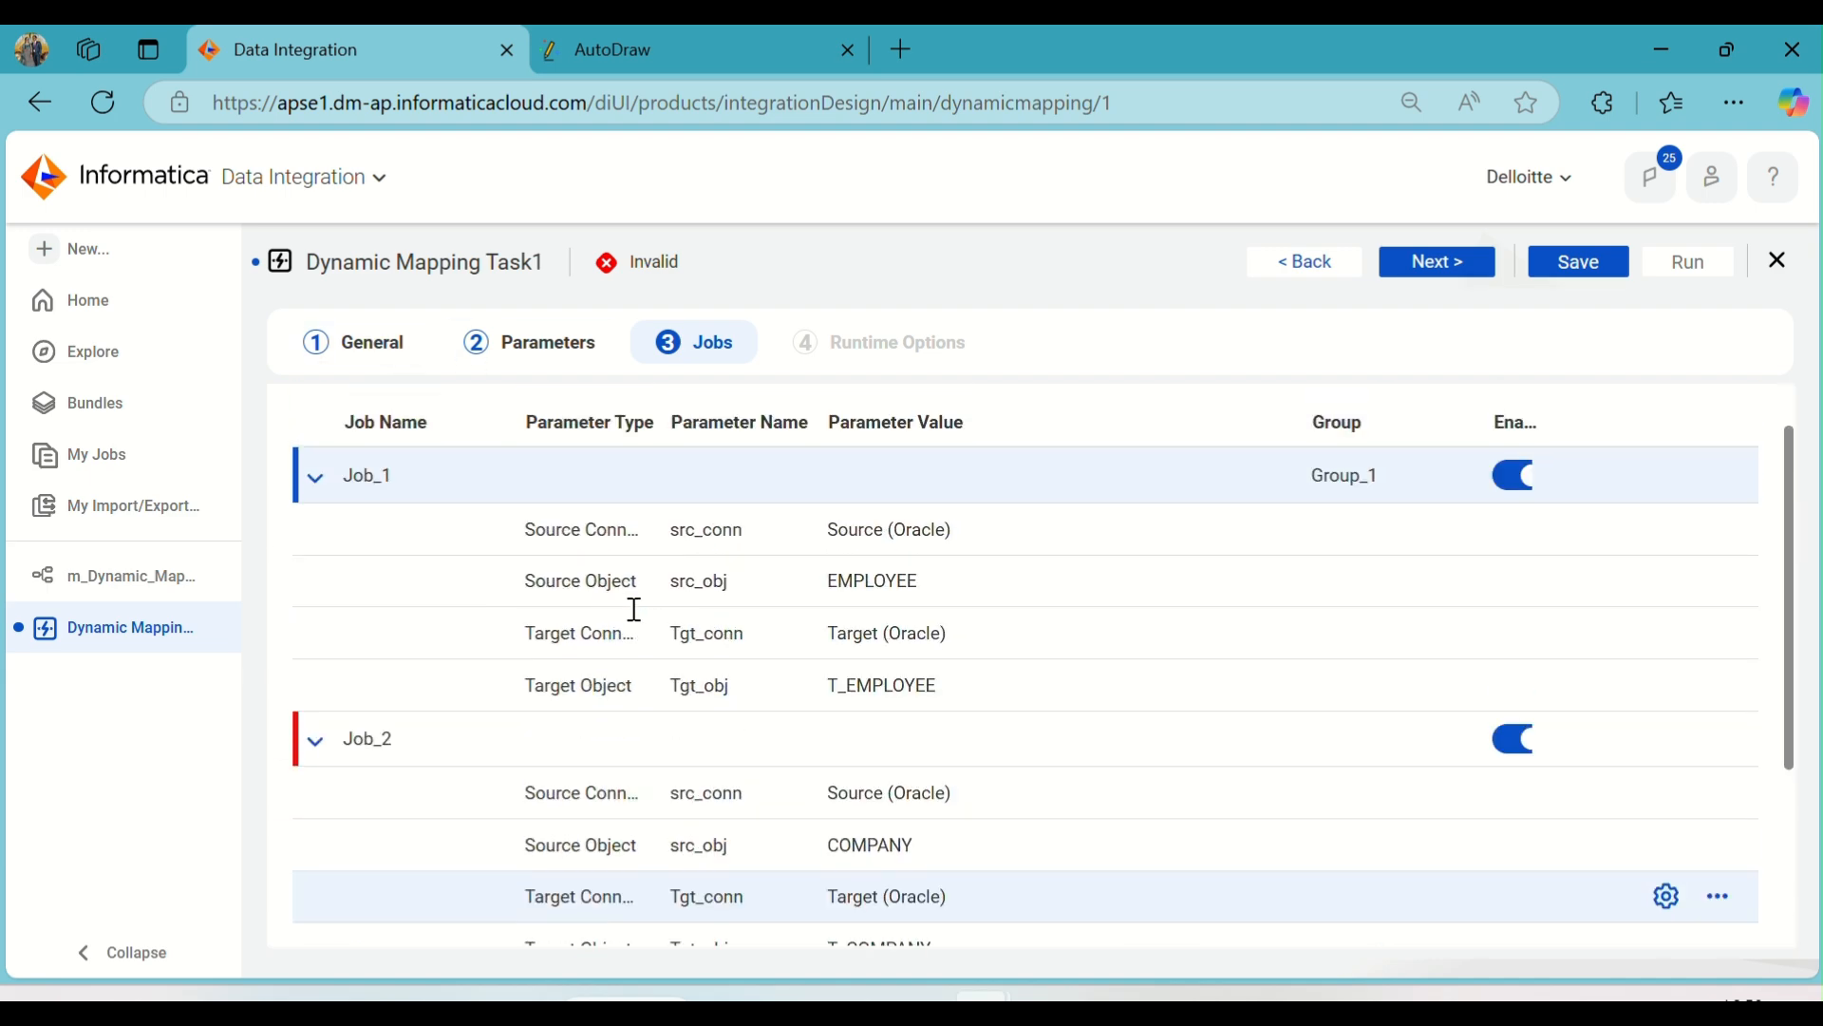
pyautogui.scroll(-3, 684, 664)
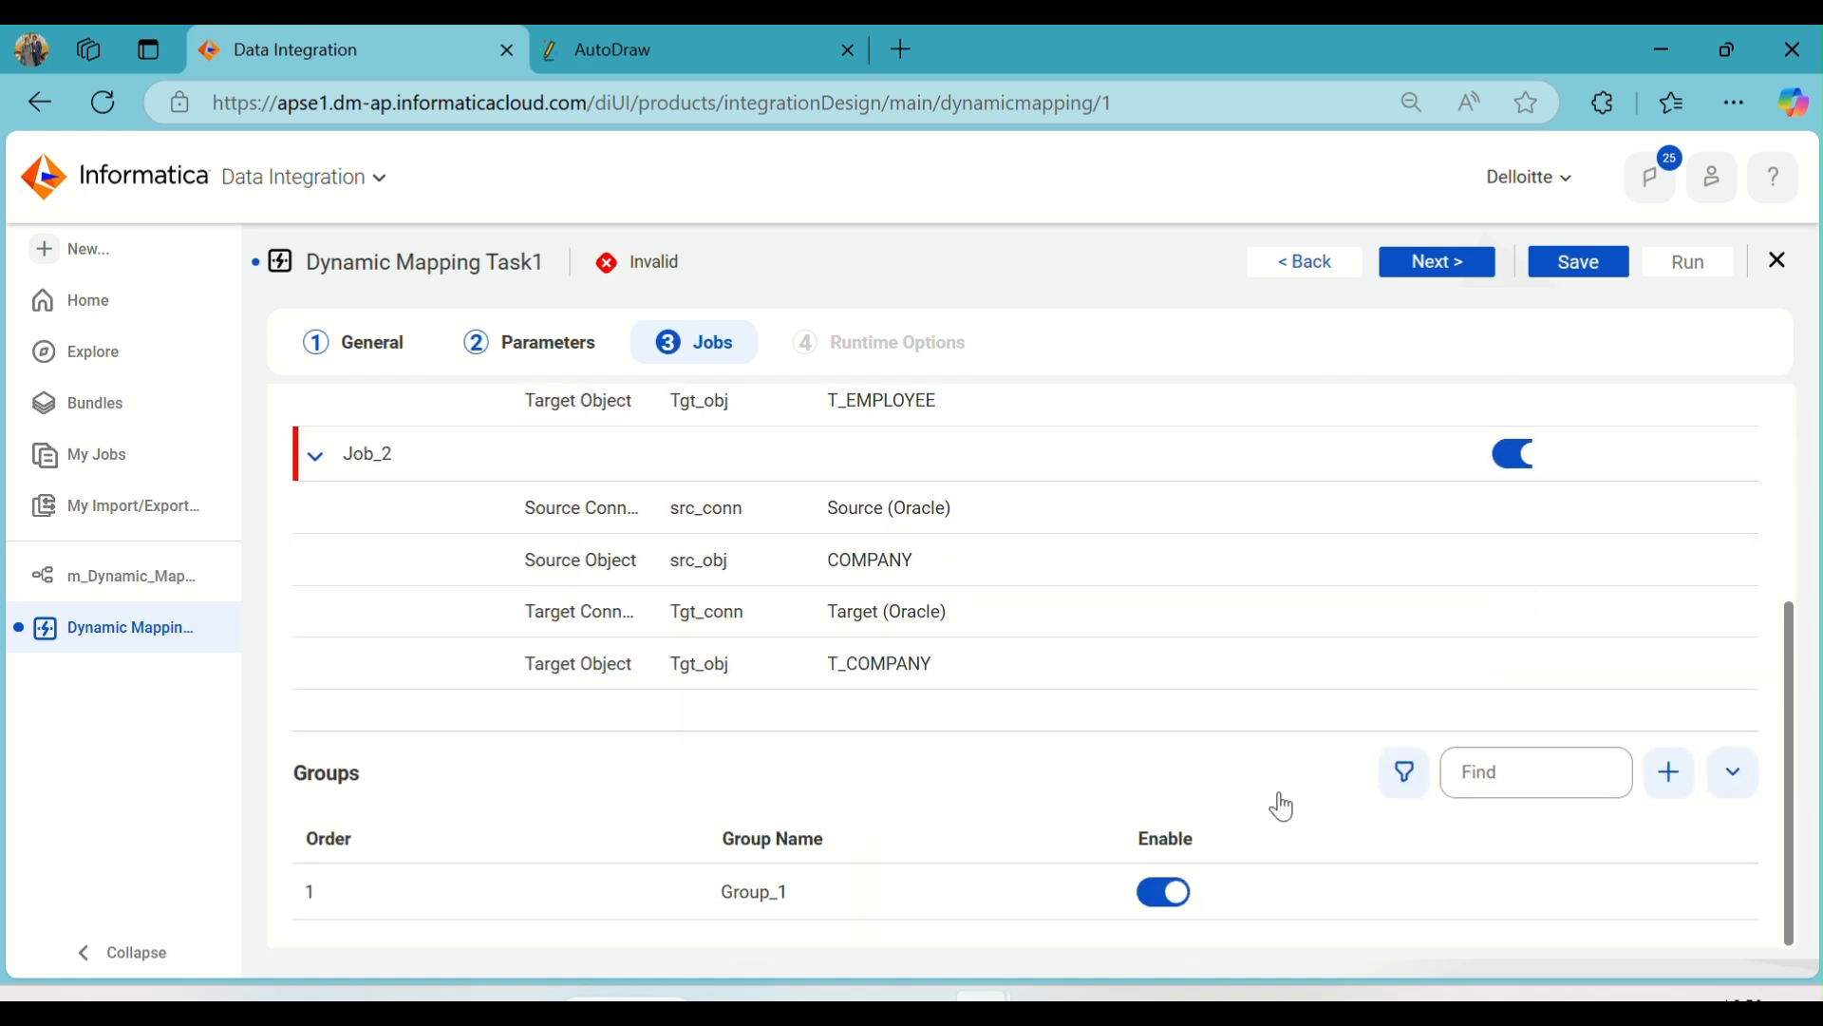
# - Add a second group to the task and assign Job_2 to Group_2, leaving the job row's editing mode
pyautogui.click(1675, 792)
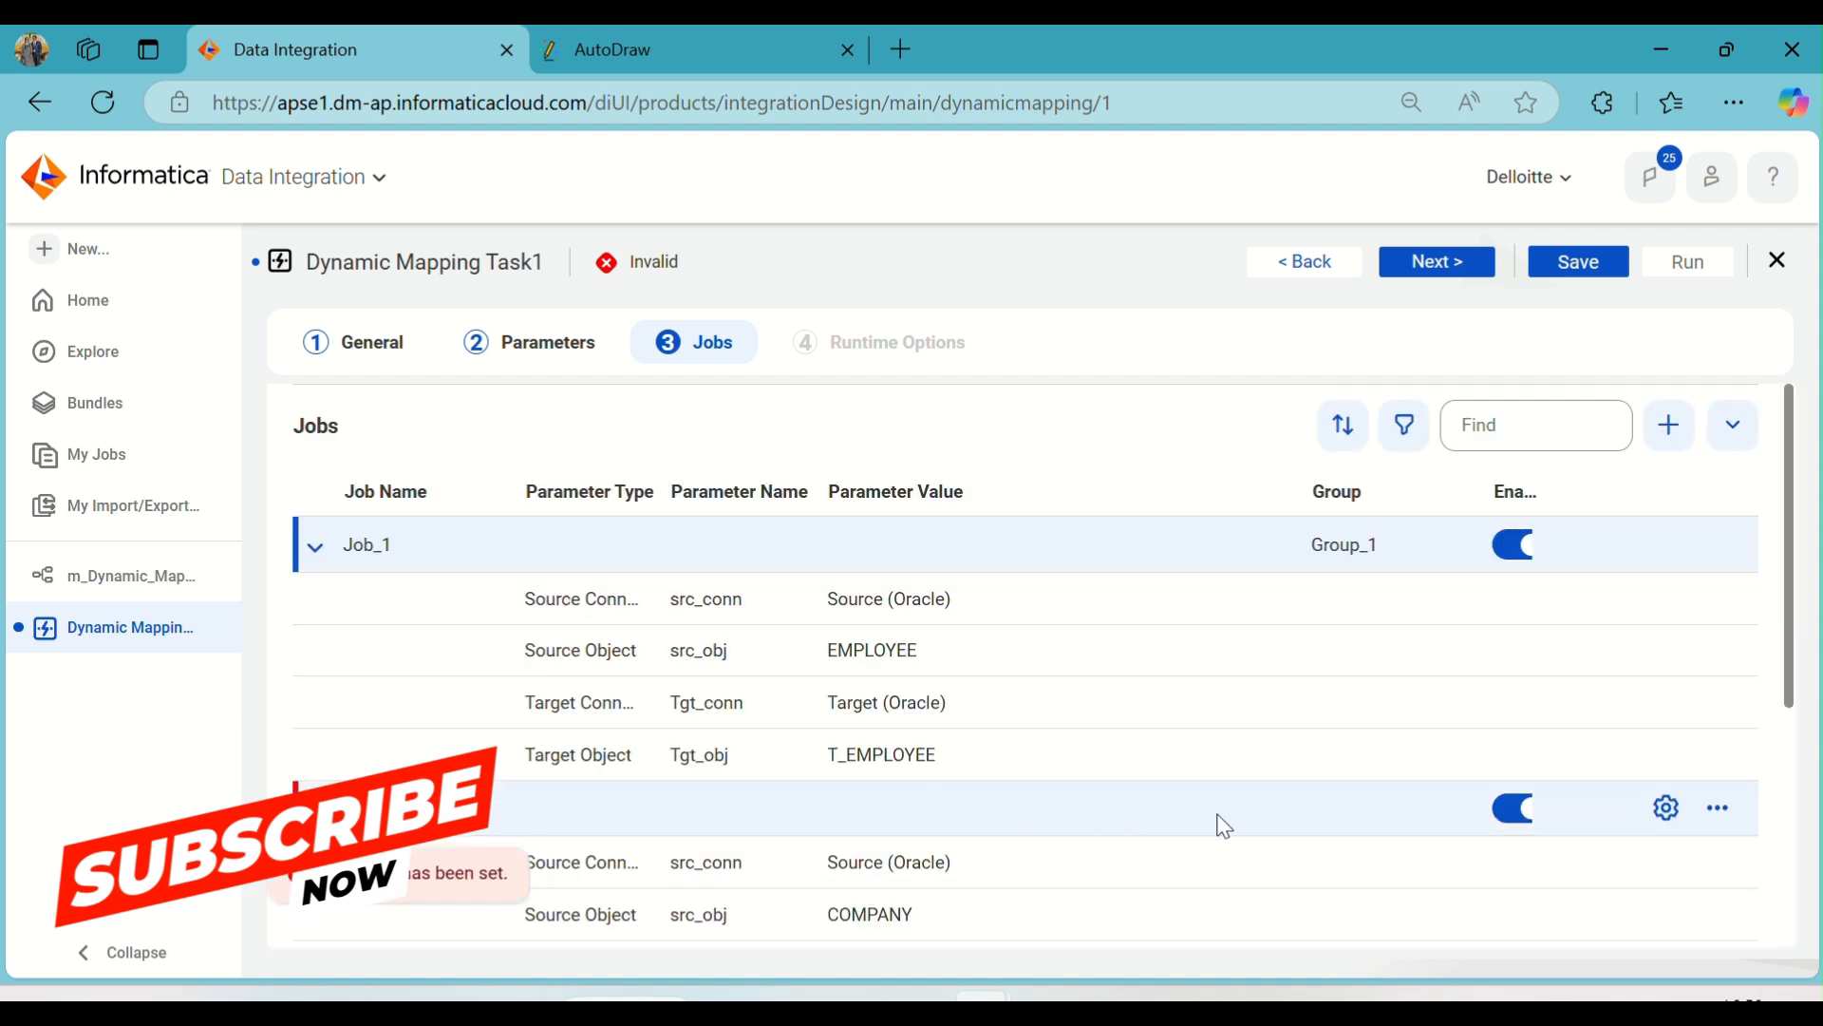
pyautogui.click(1382, 809)
pyautogui.click(1383, 809)
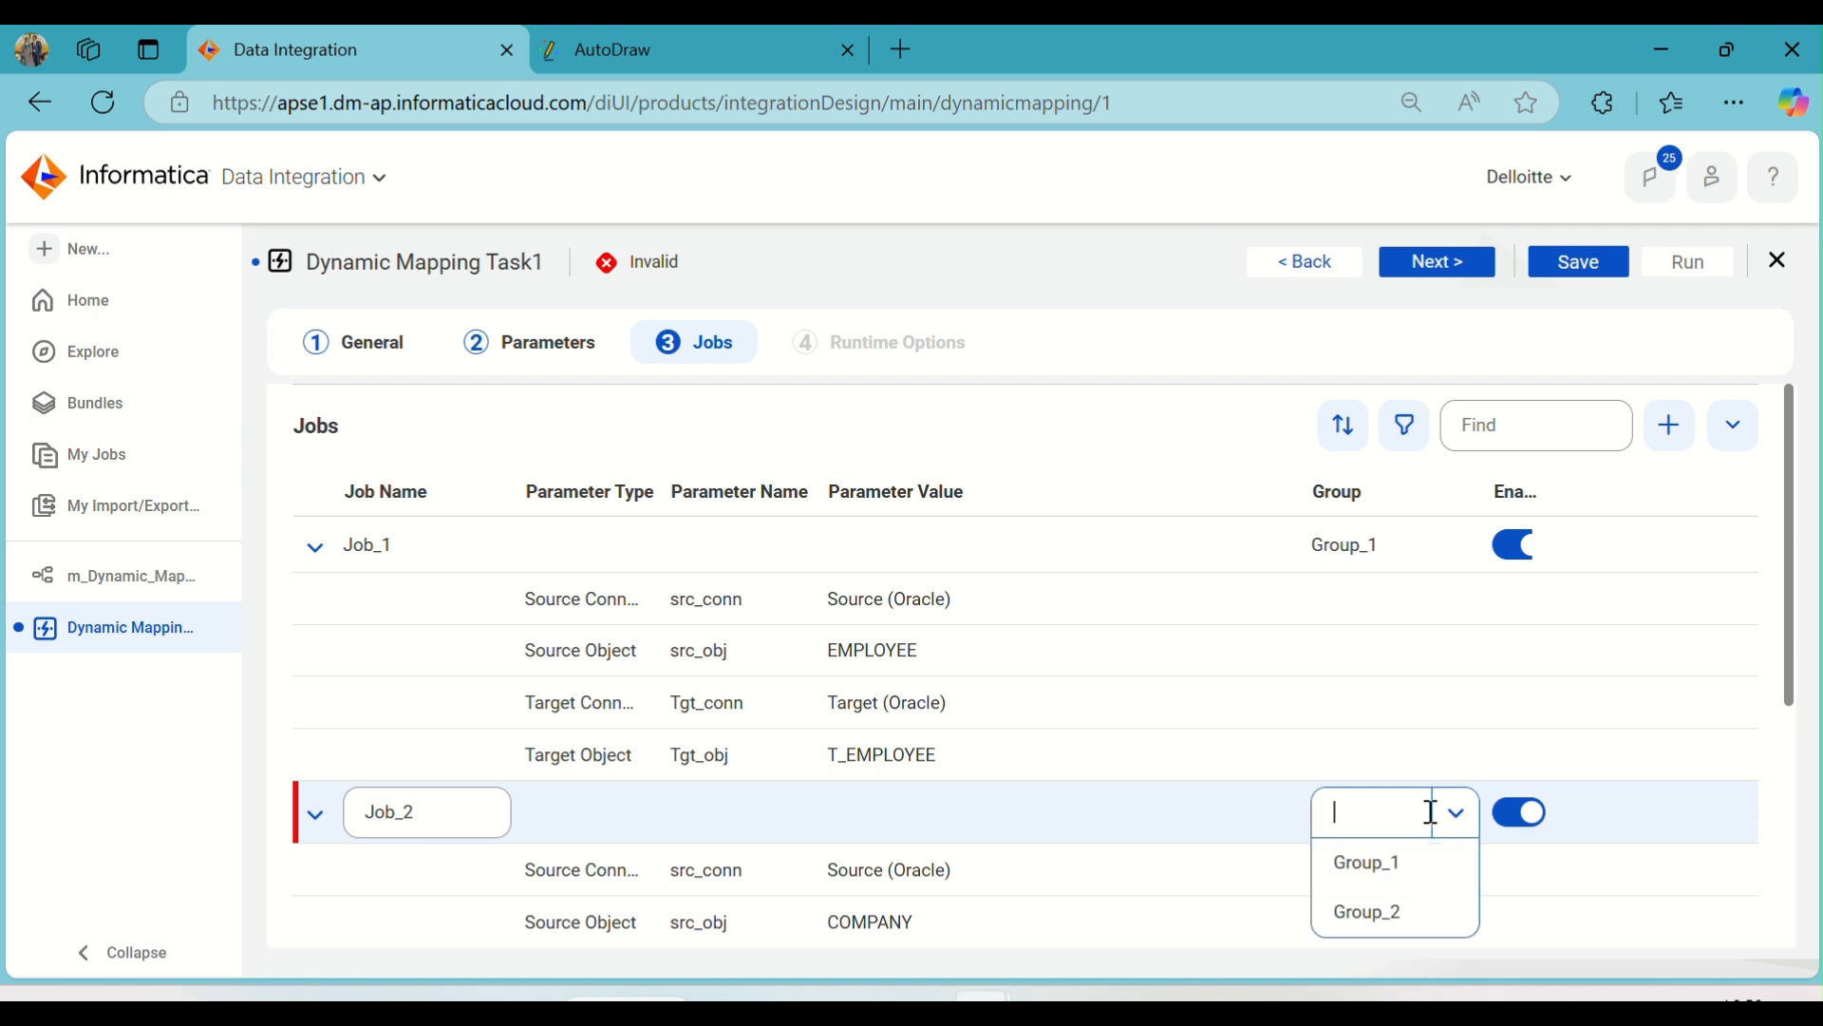
pyautogui.click(1394, 911)
pyautogui.scroll(-5, 1185, 710)
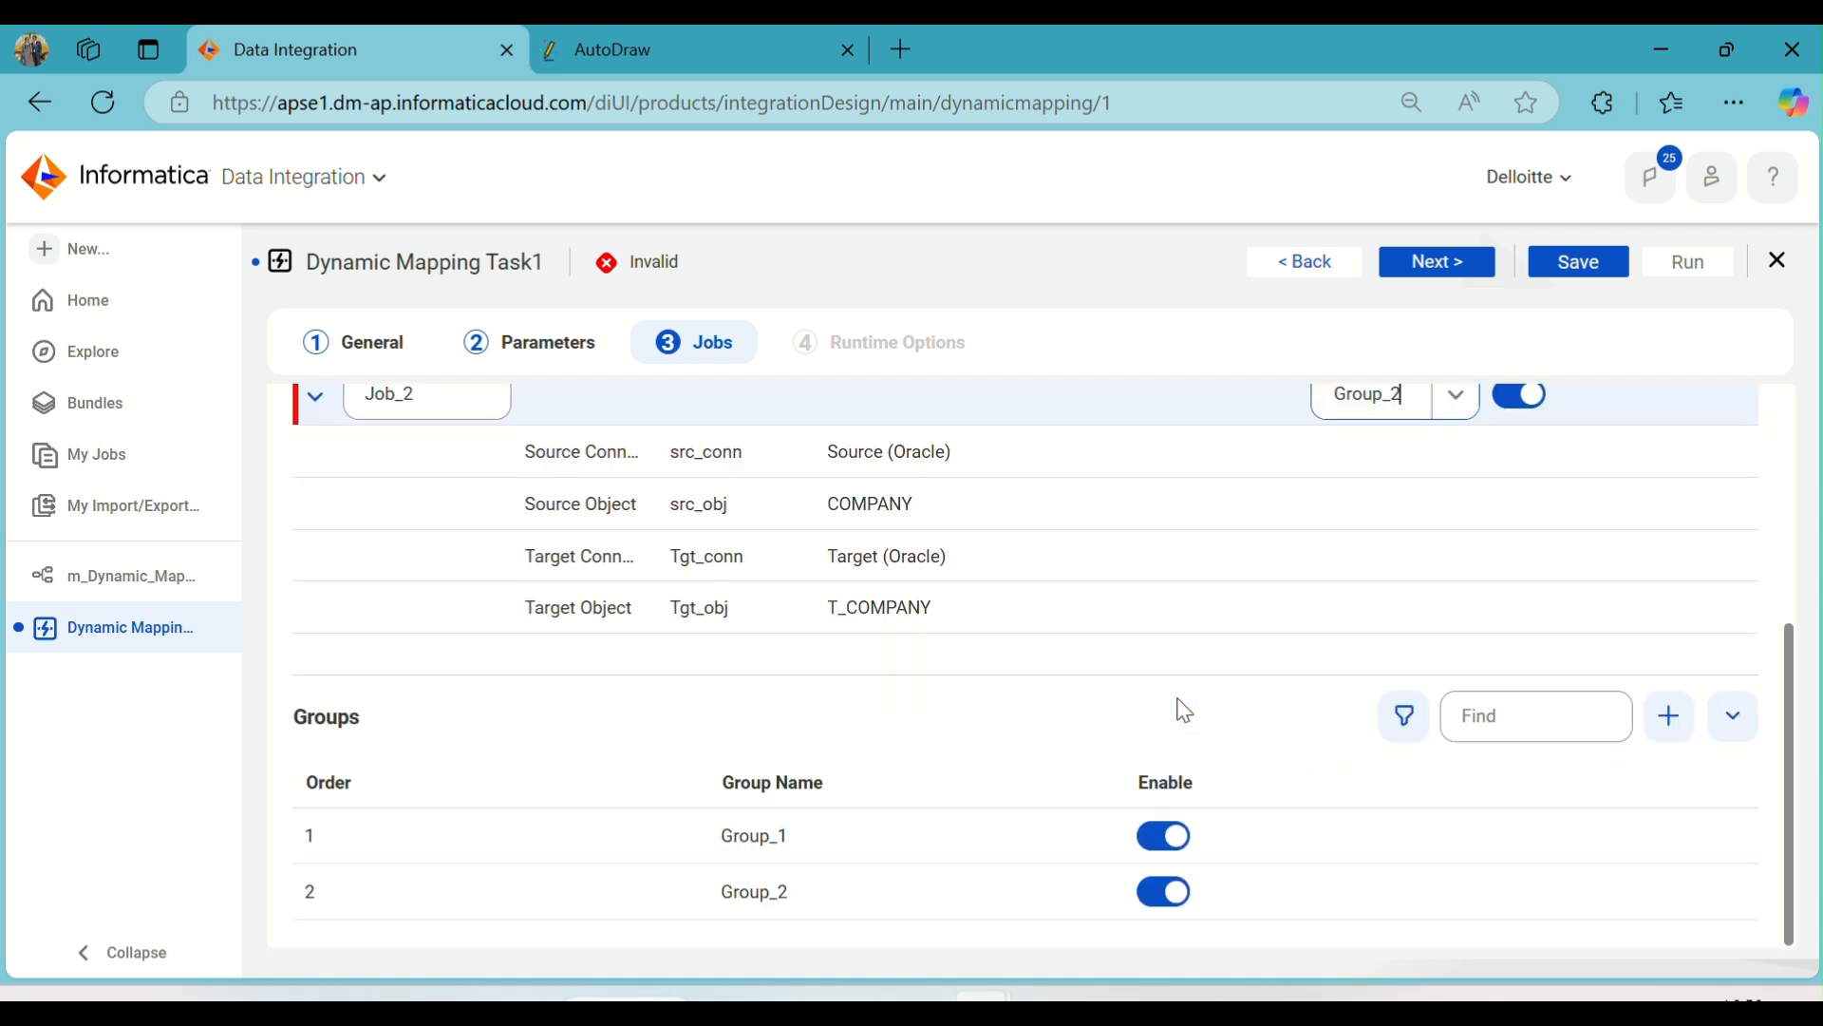
pyautogui.click(548, 748)
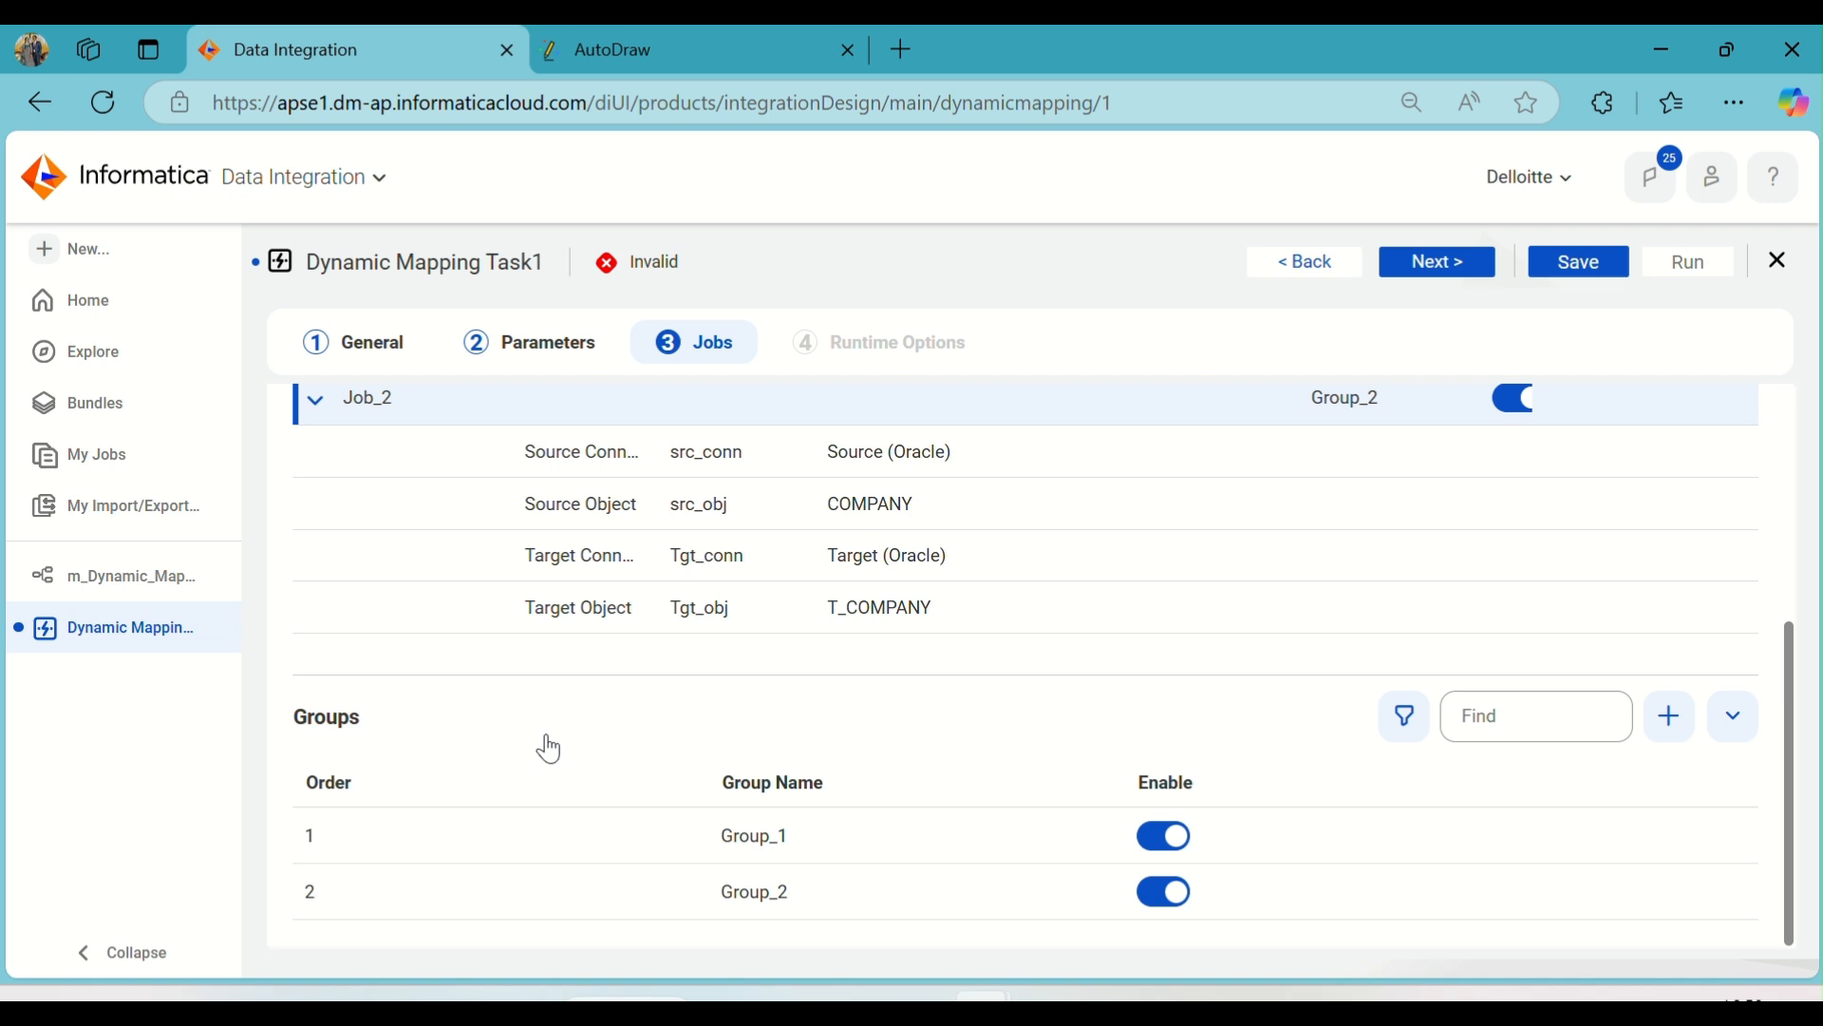
# - Review both jobs, proceed to the runtime options with their defaults kept, and save the dynamic mapping task
pyautogui.scroll(5, 548, 747)
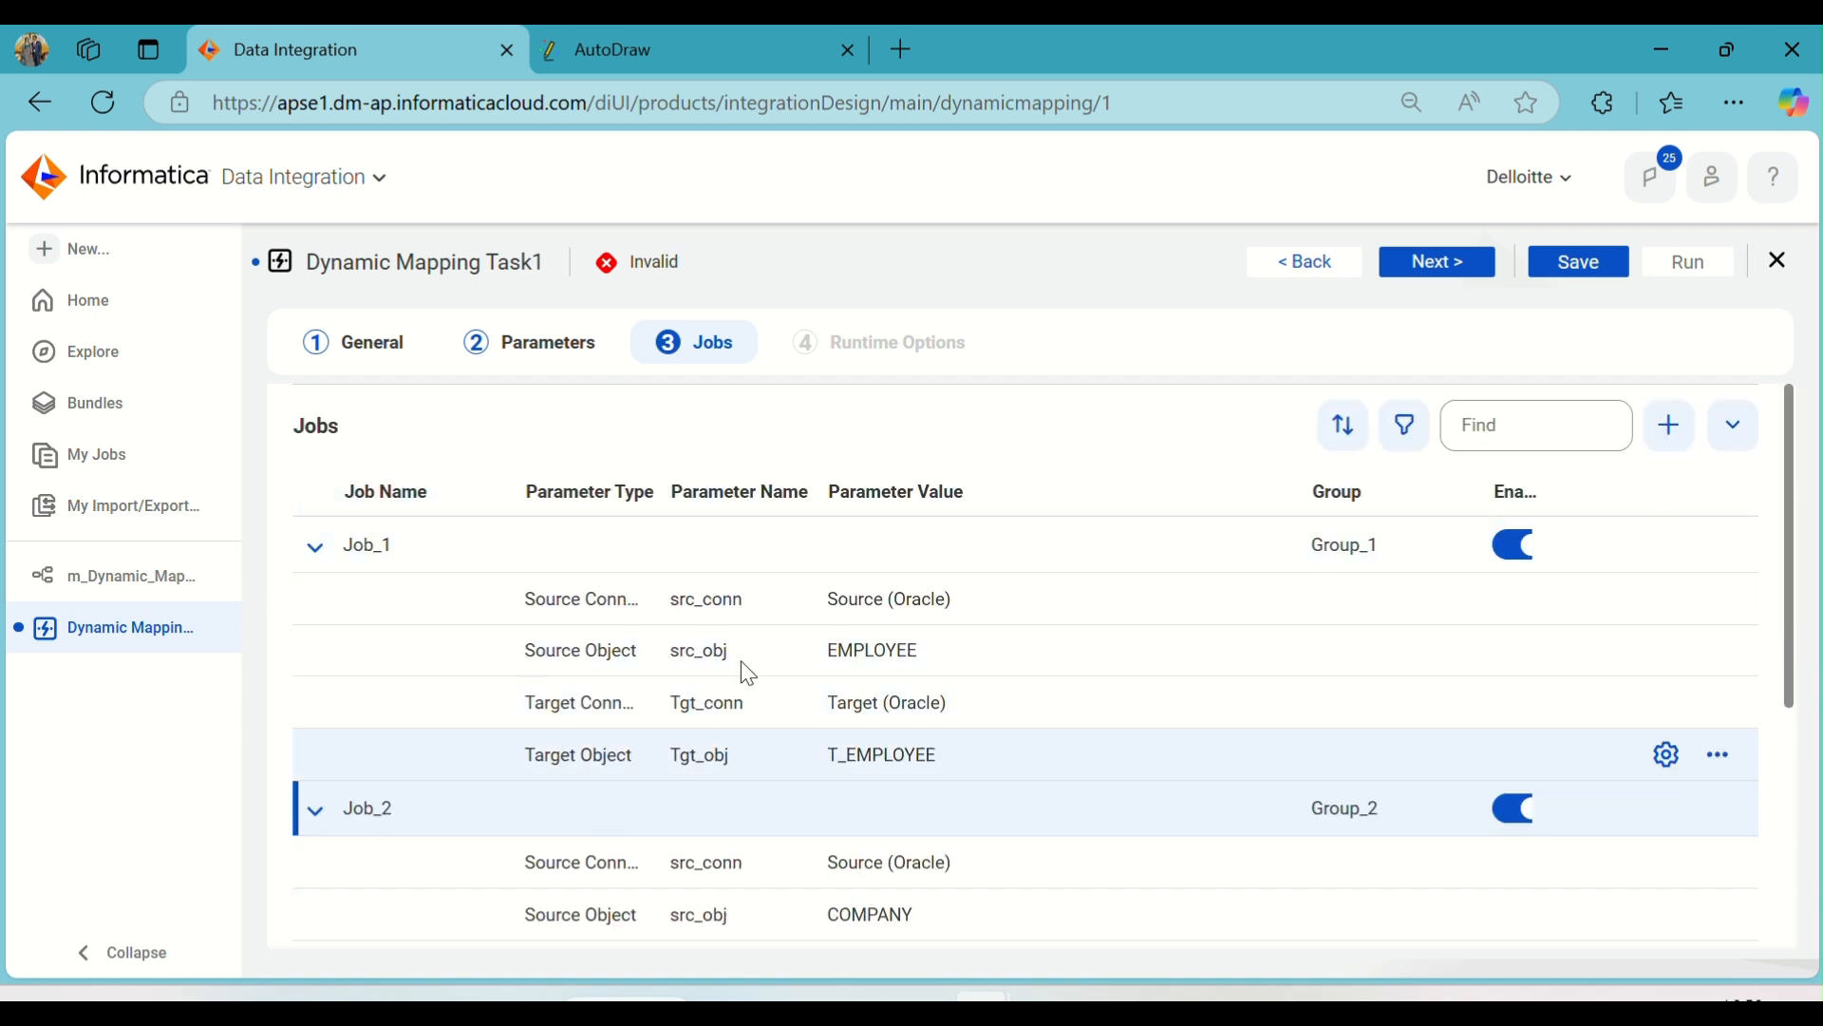
pyautogui.scroll(-5, 859, 636)
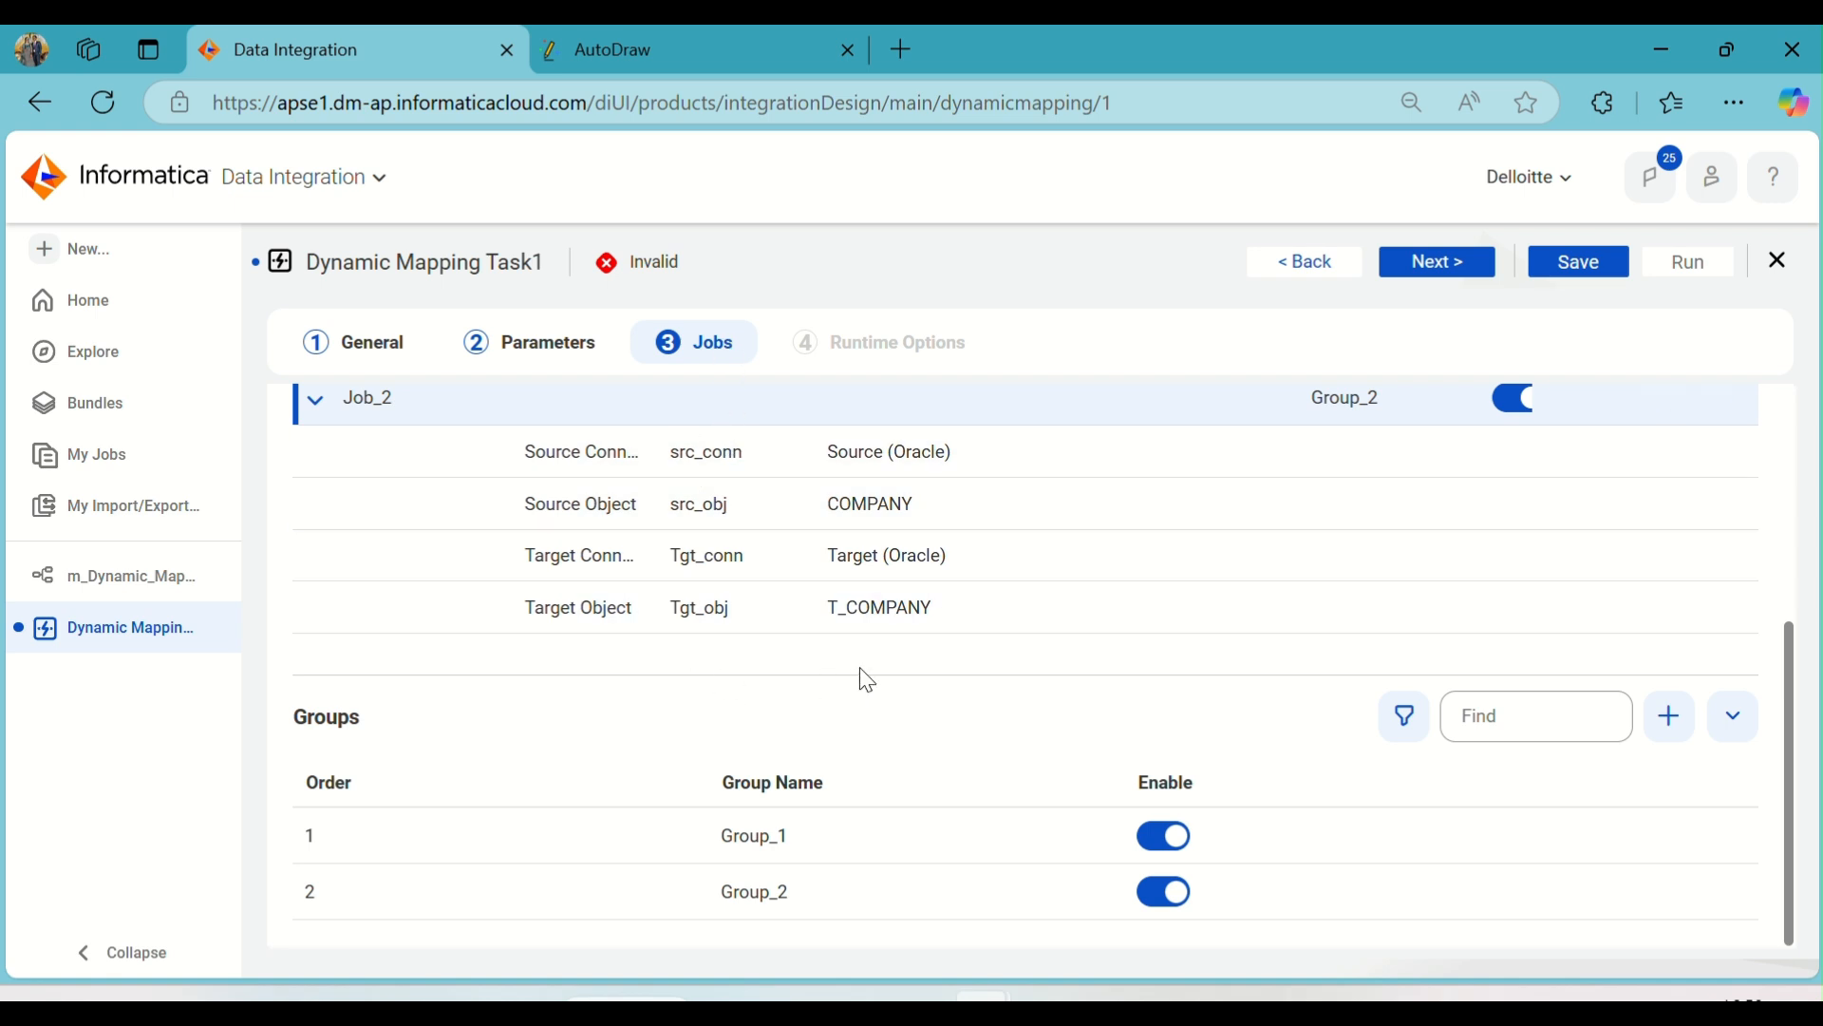
pyautogui.scroll(5, 997, 765)
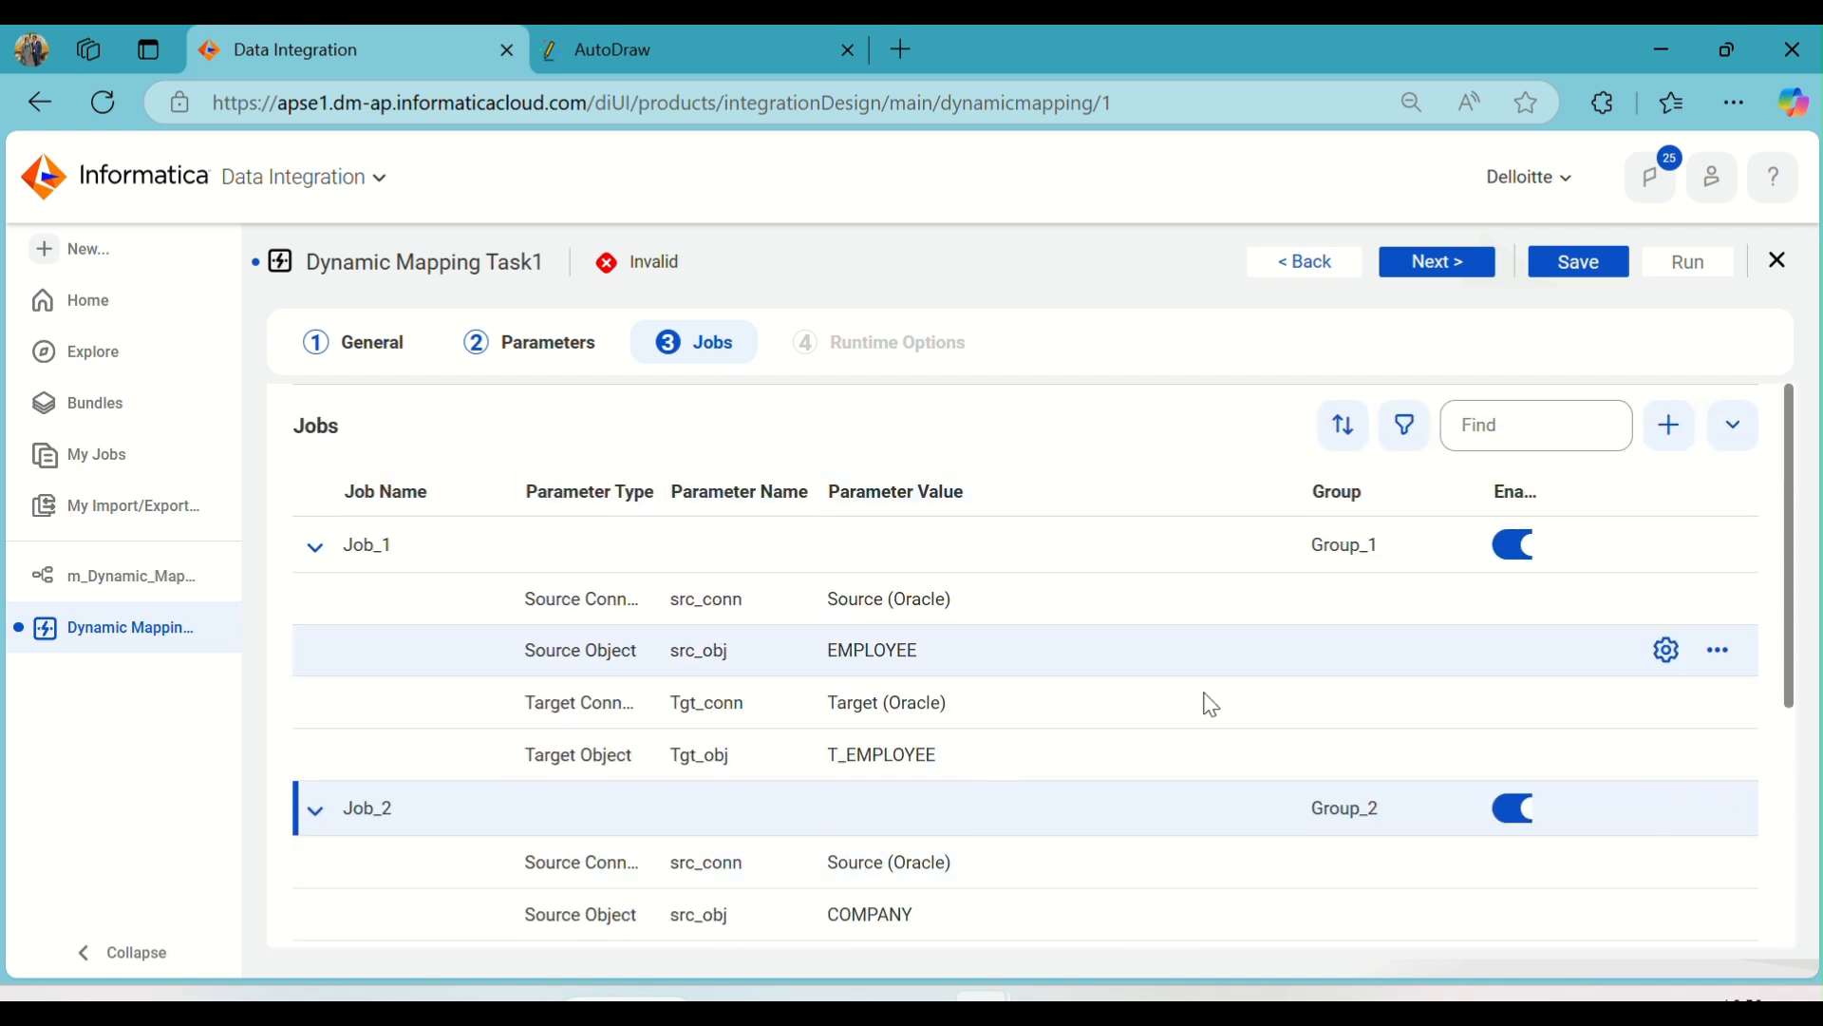
pyautogui.click(1469, 275)
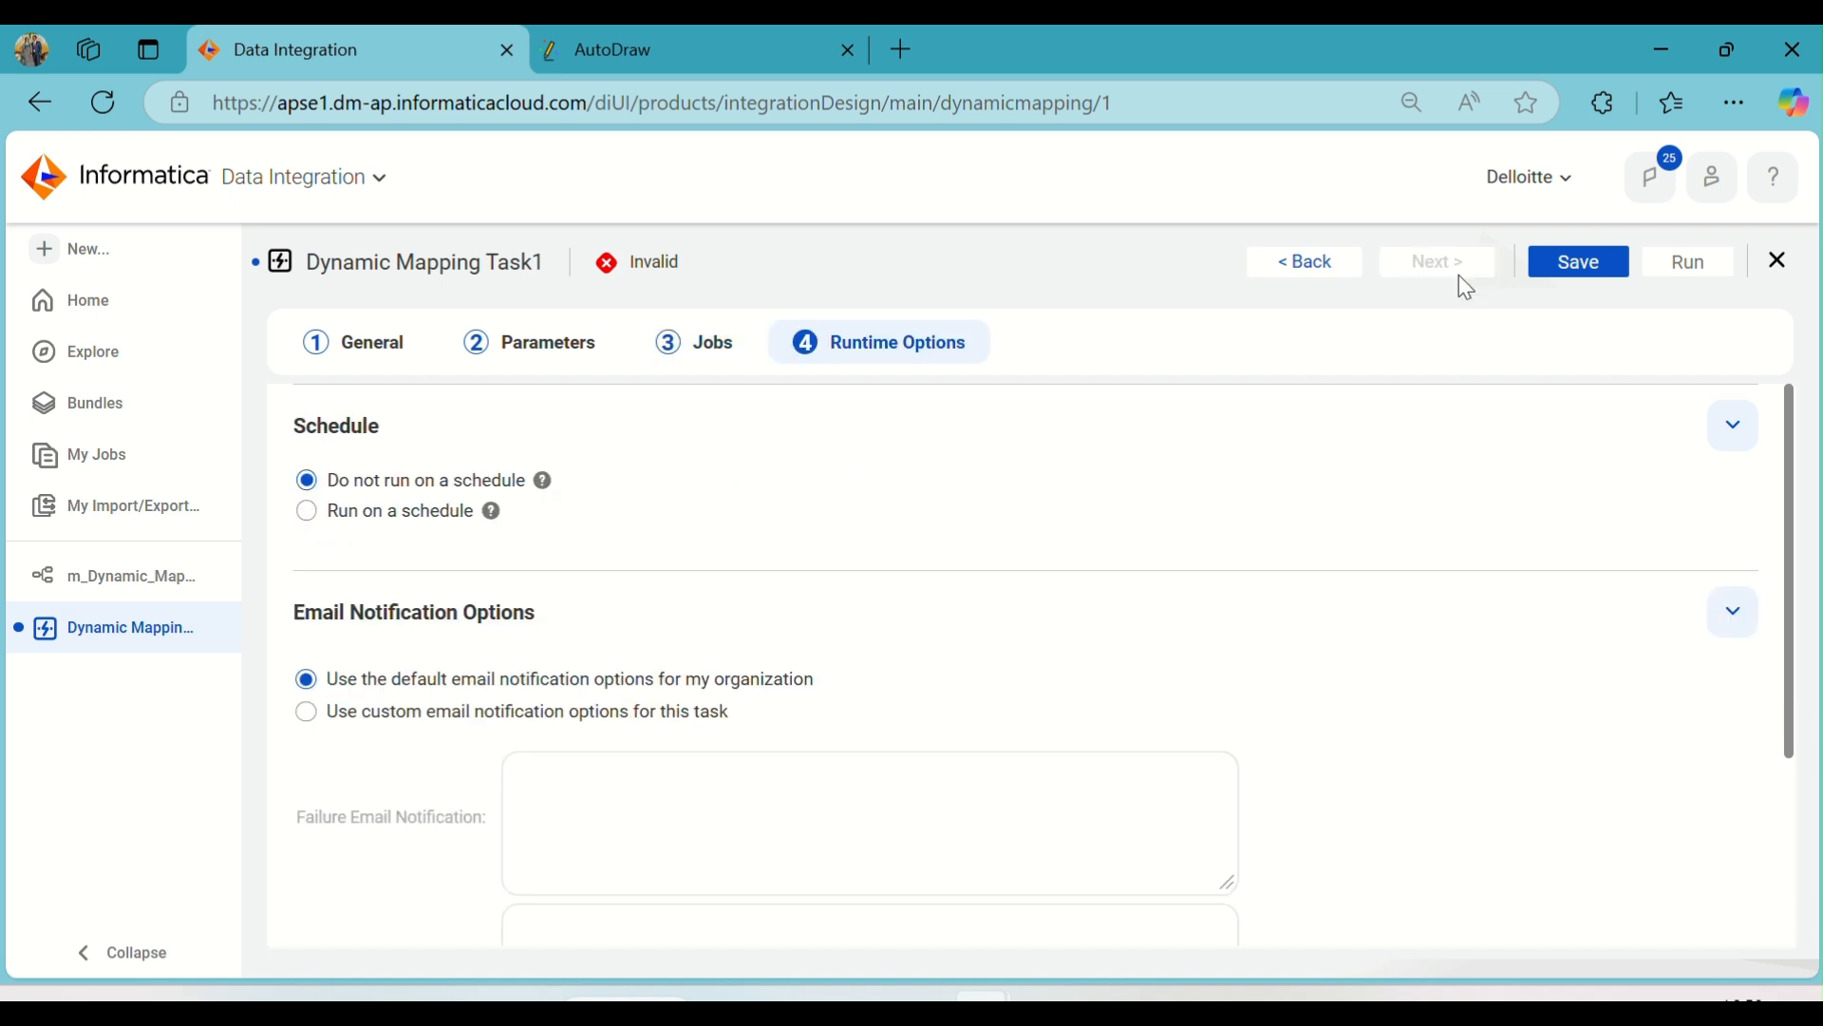
pyautogui.scroll(-3, 542, 662)
pyautogui.scroll(3, 546, 661)
pyautogui.click(1574, 272)
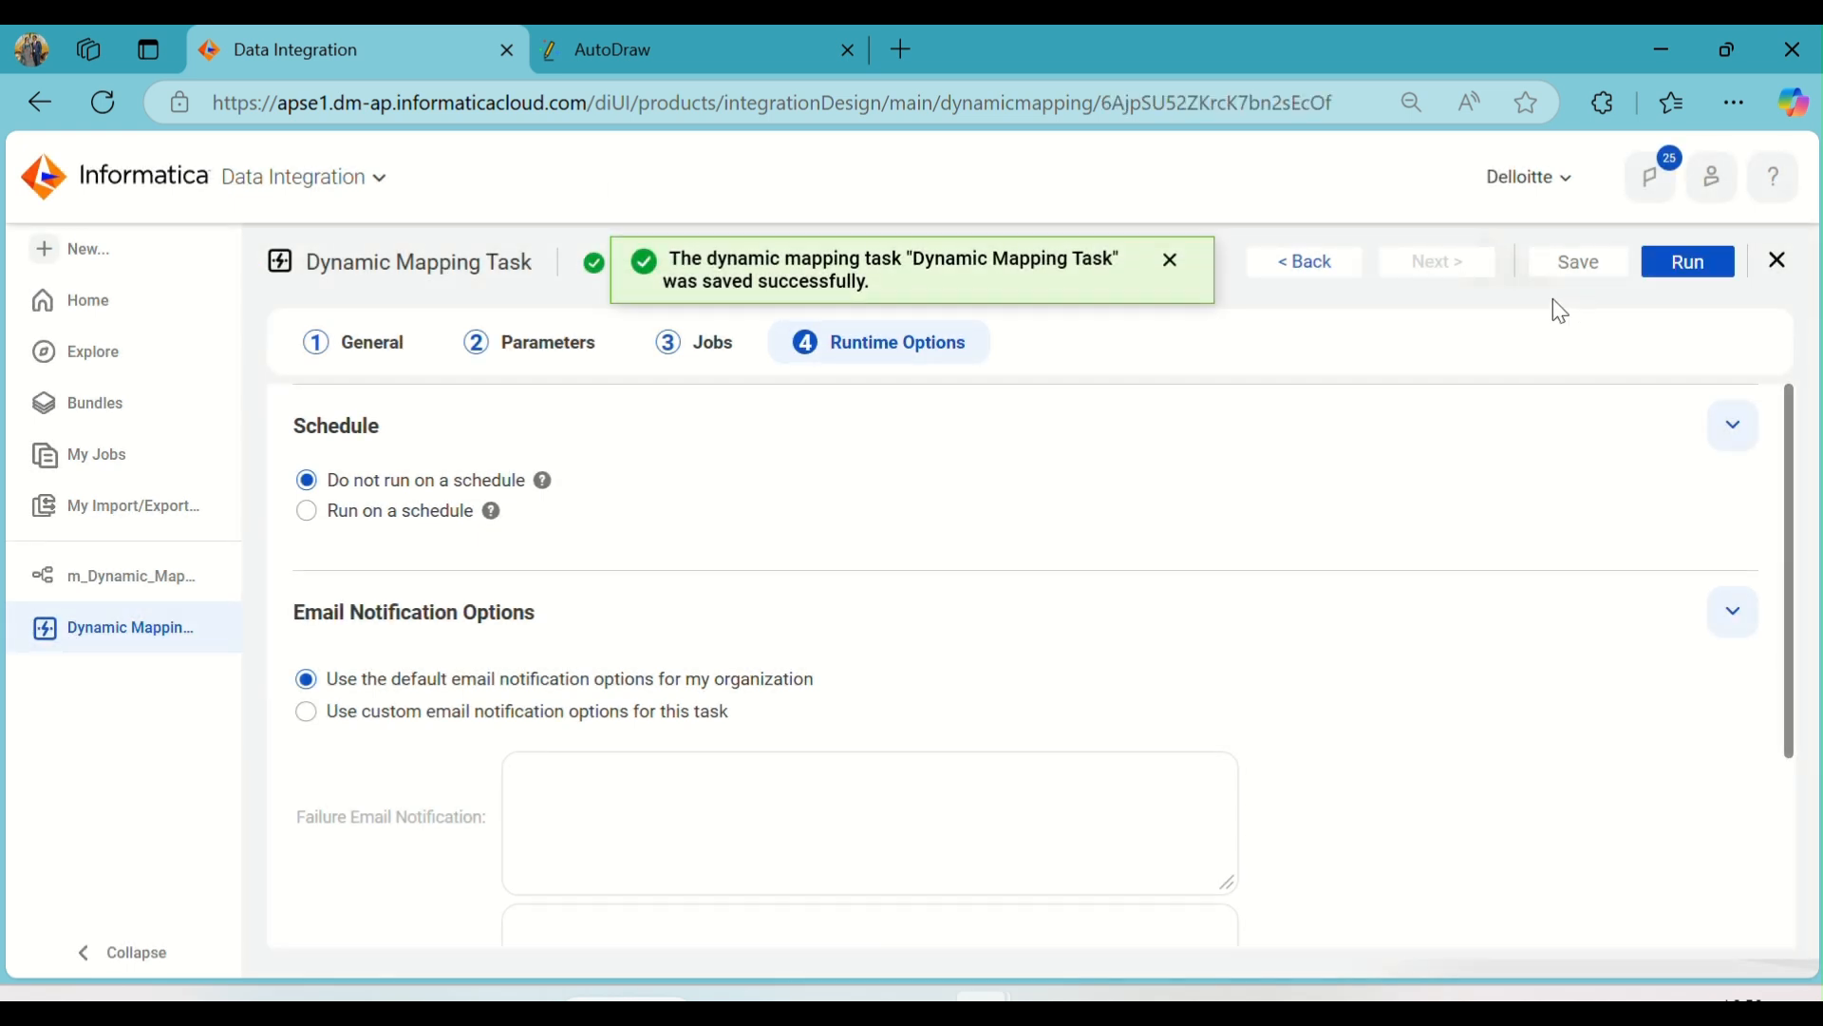
pyautogui.click(1171, 259)
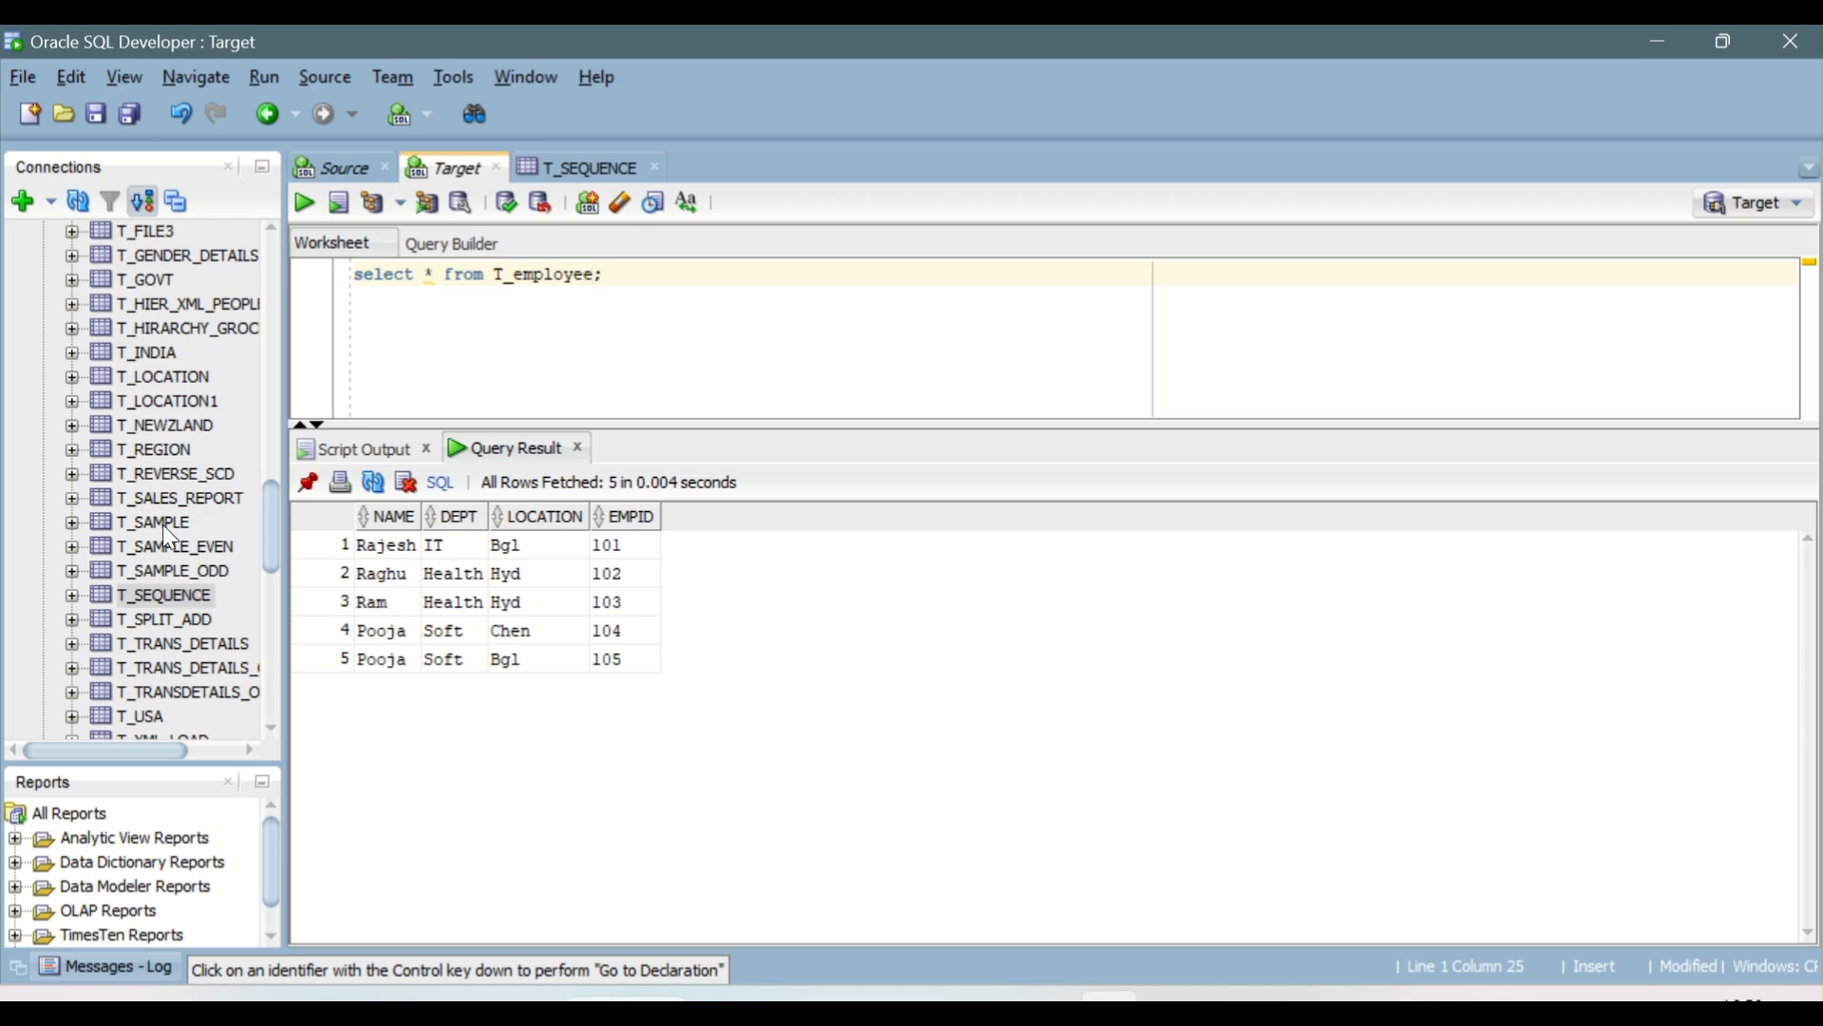
# - In Oracle SQL Developer, view the data of the target tables T_LOCATION, T_EMPLOYEE and T_COMPANY
pyautogui.scroll(-4, 167, 537)
pyautogui.scroll(2, 174, 568)
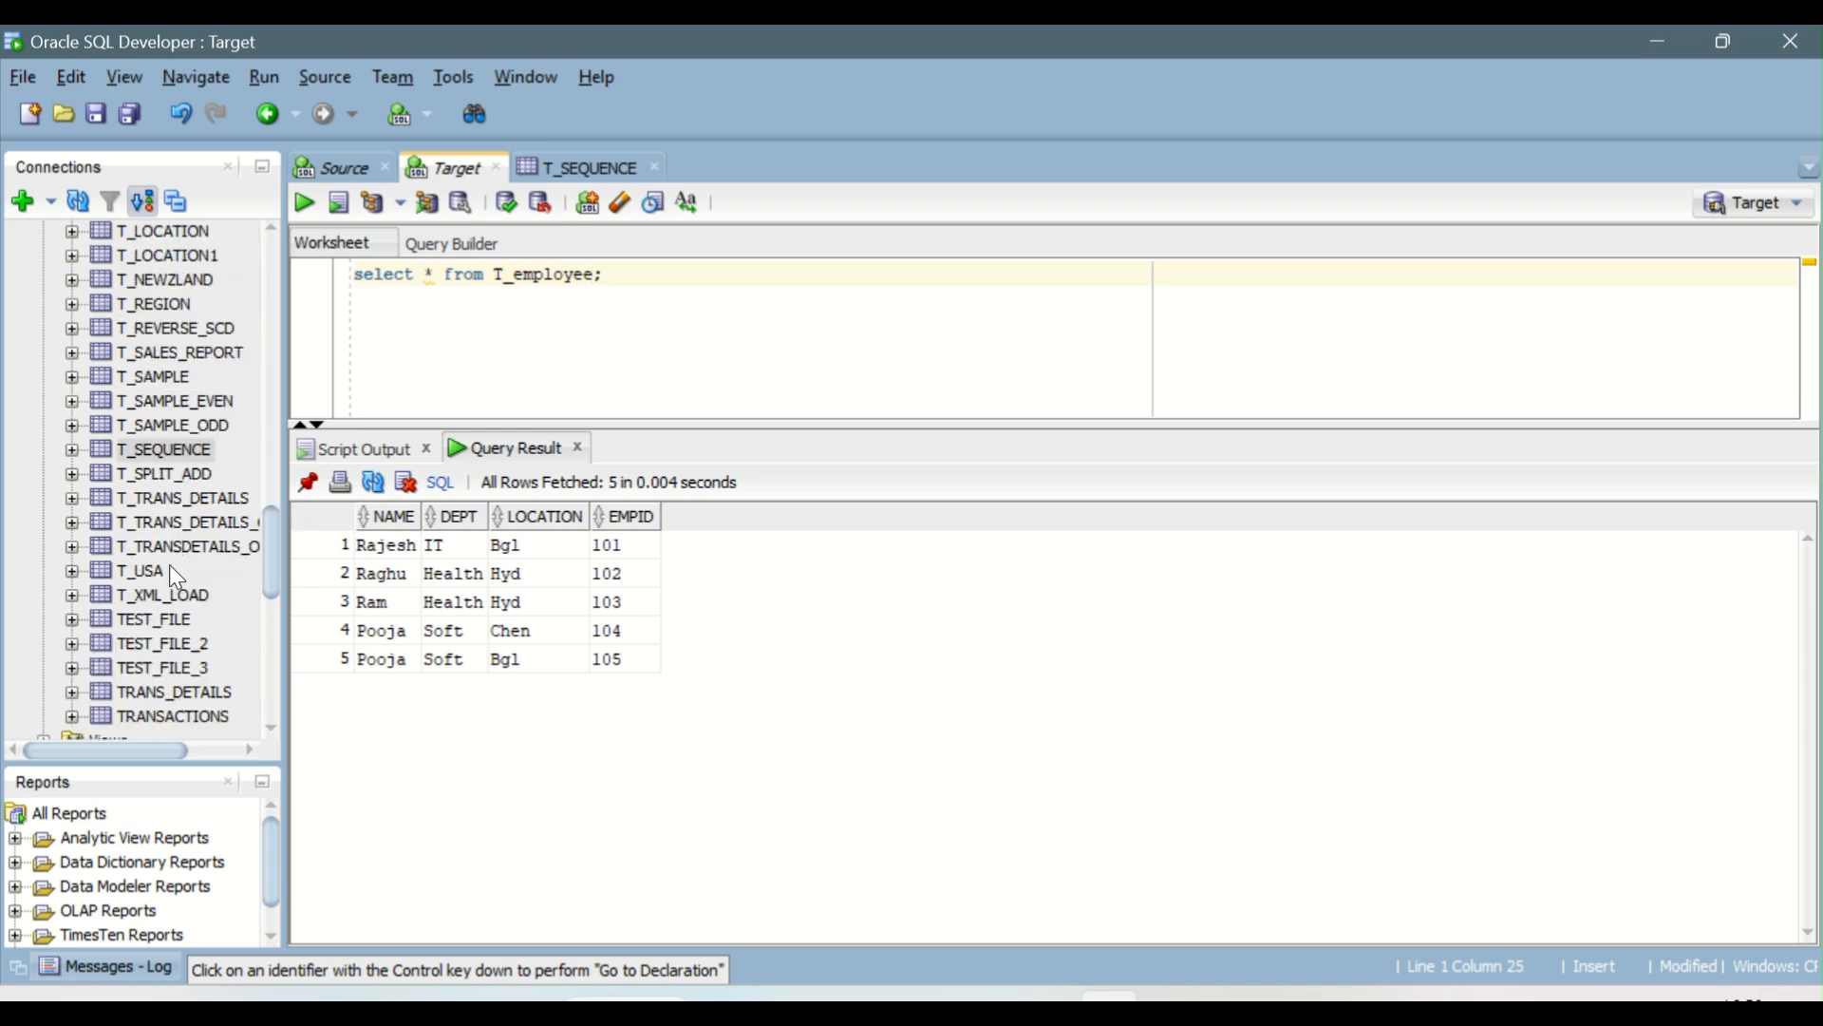
pyautogui.scroll(2, 170, 564)
pyautogui.click(162, 379)
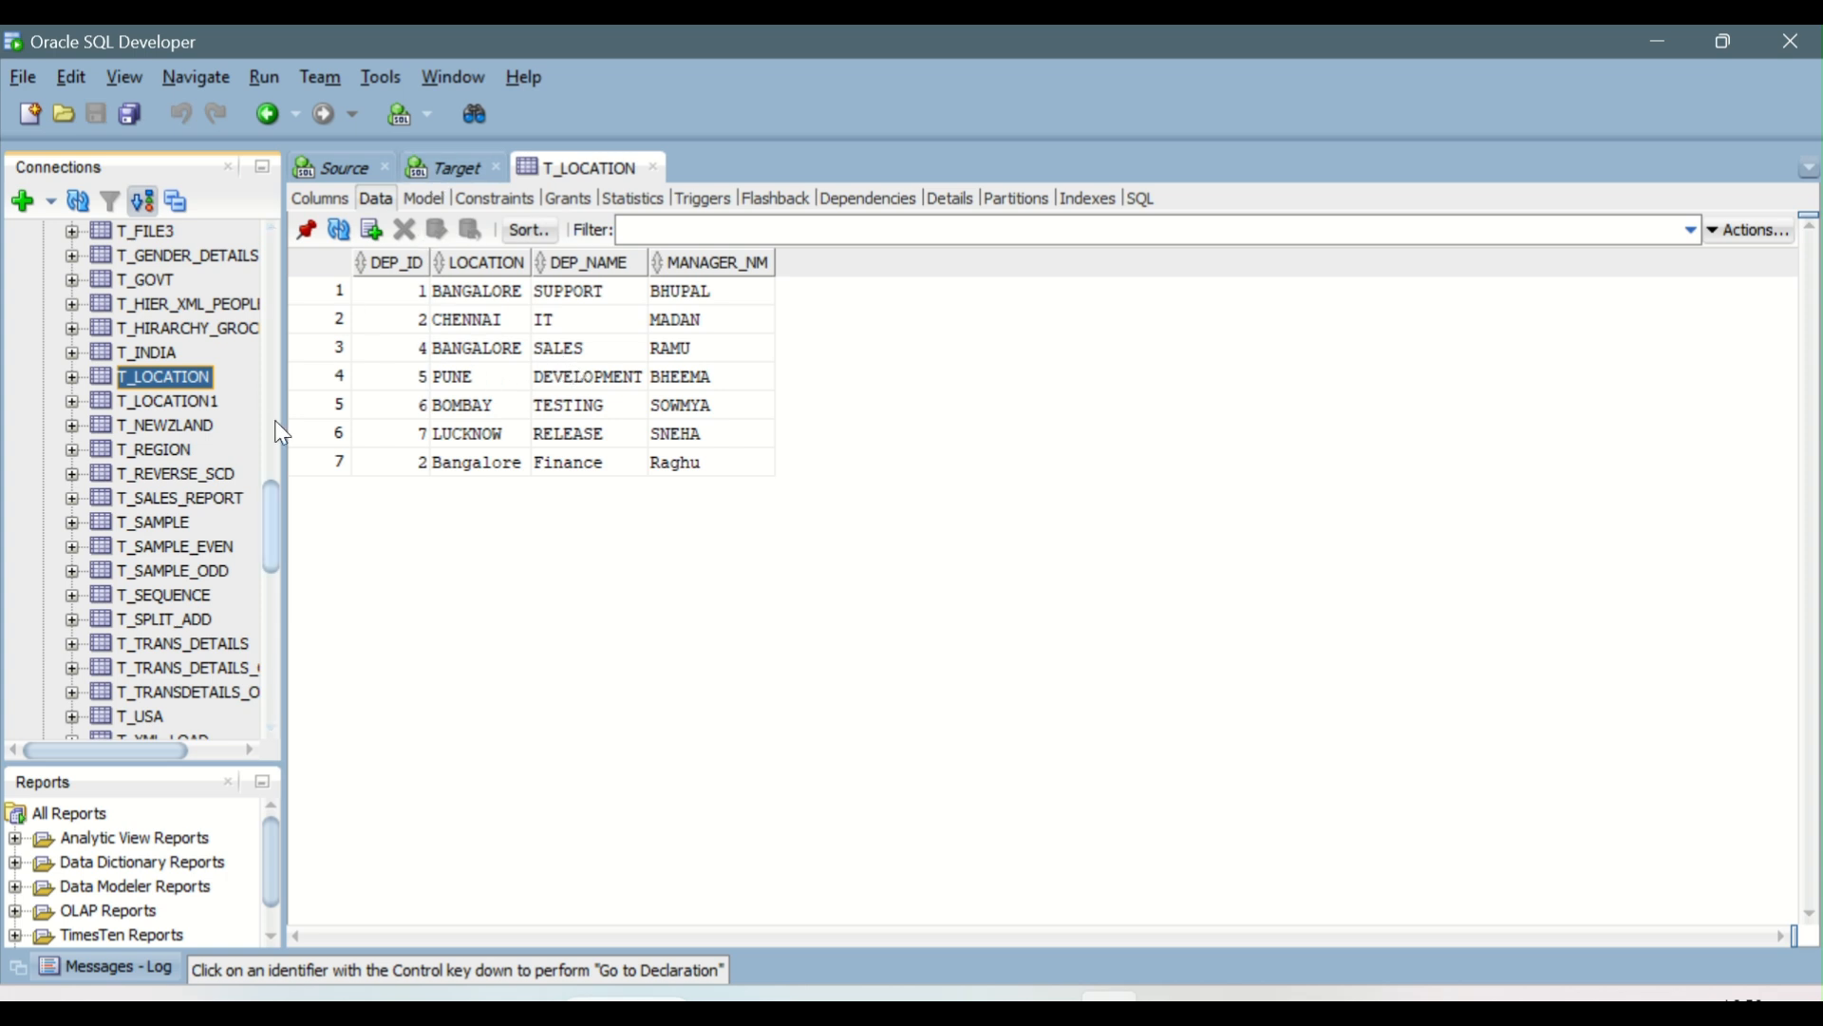
pyautogui.scroll(6, 209, 439)
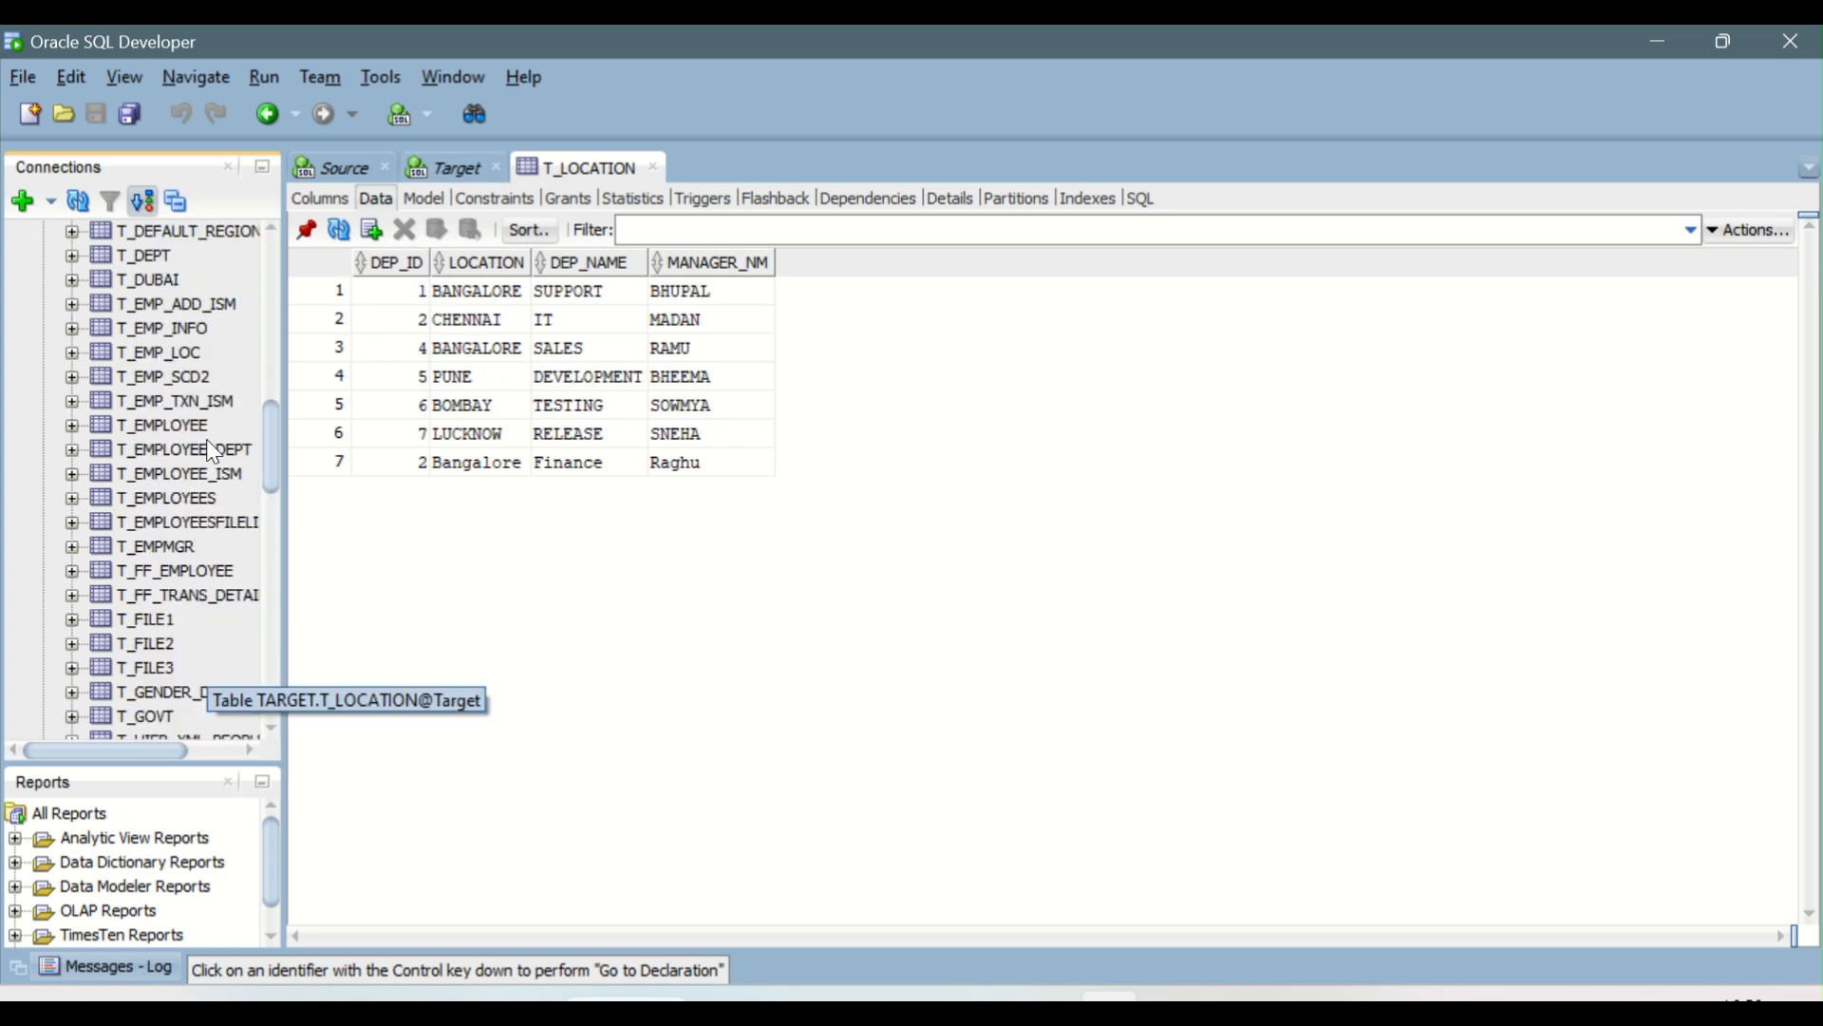
pyautogui.scroll(1, 214, 452)
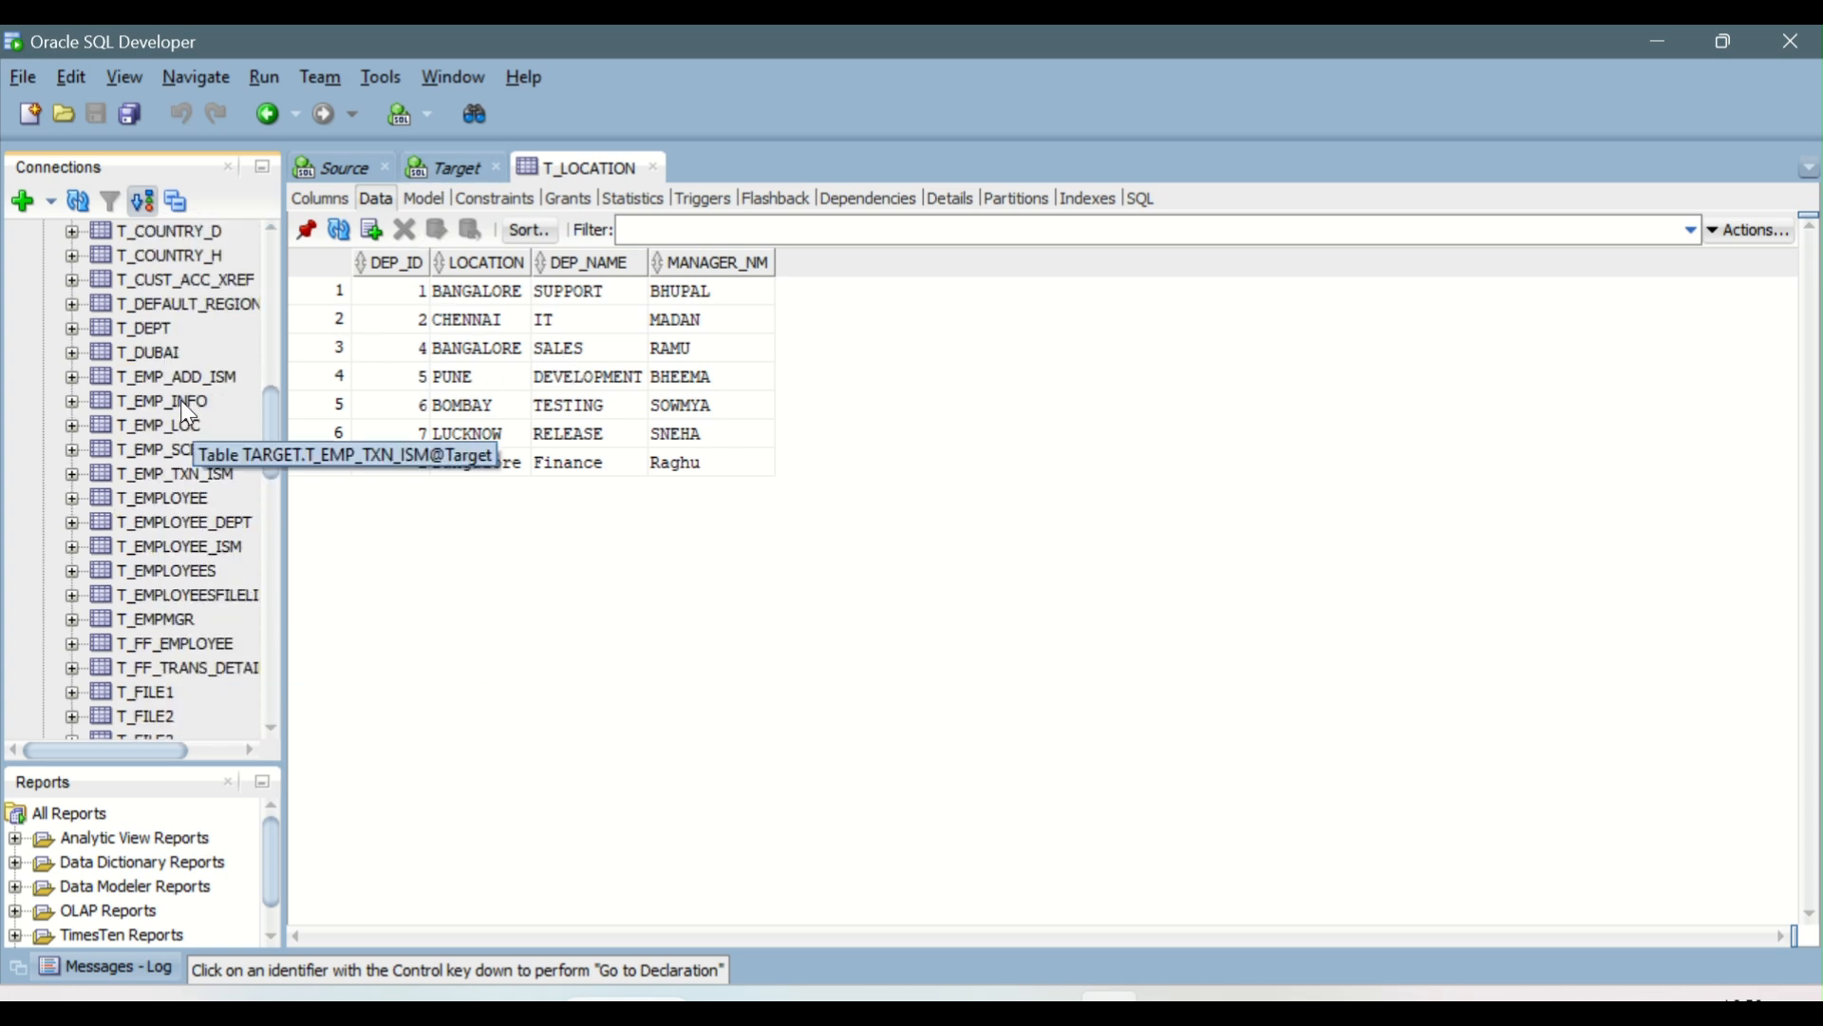
pyautogui.click(171, 500)
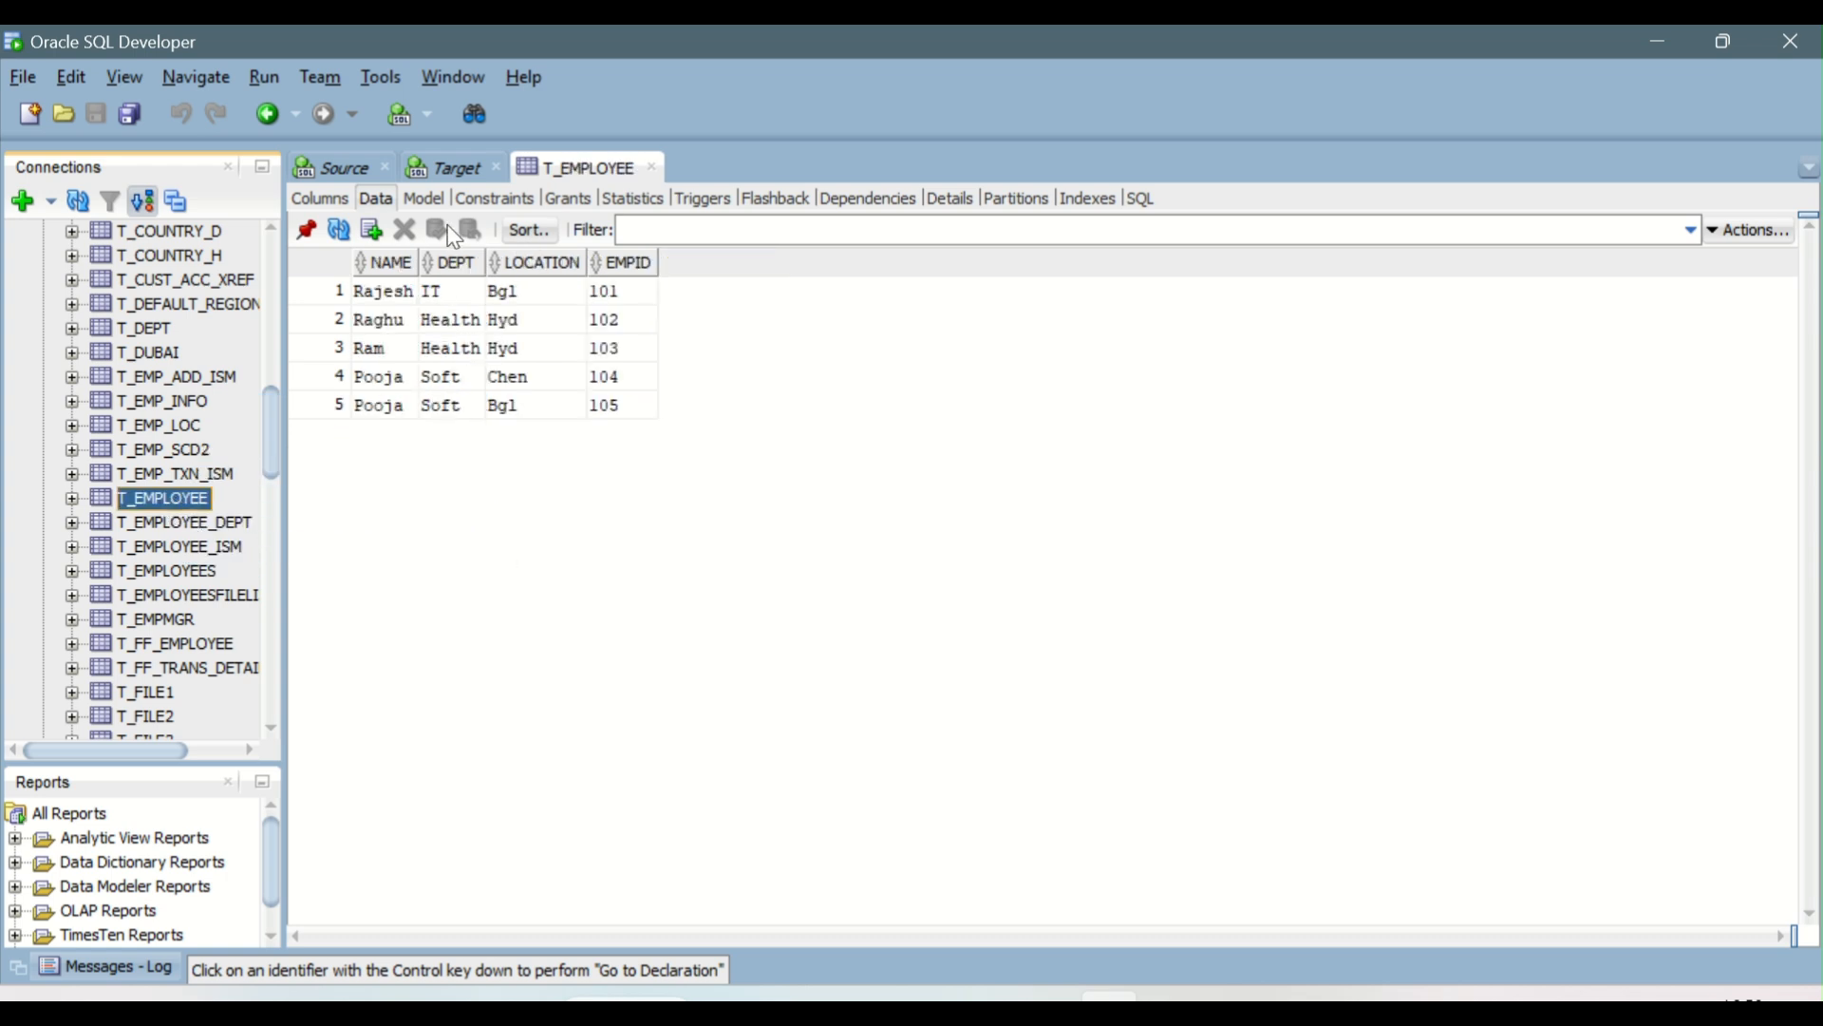
pyautogui.scroll(2, 161, 409)
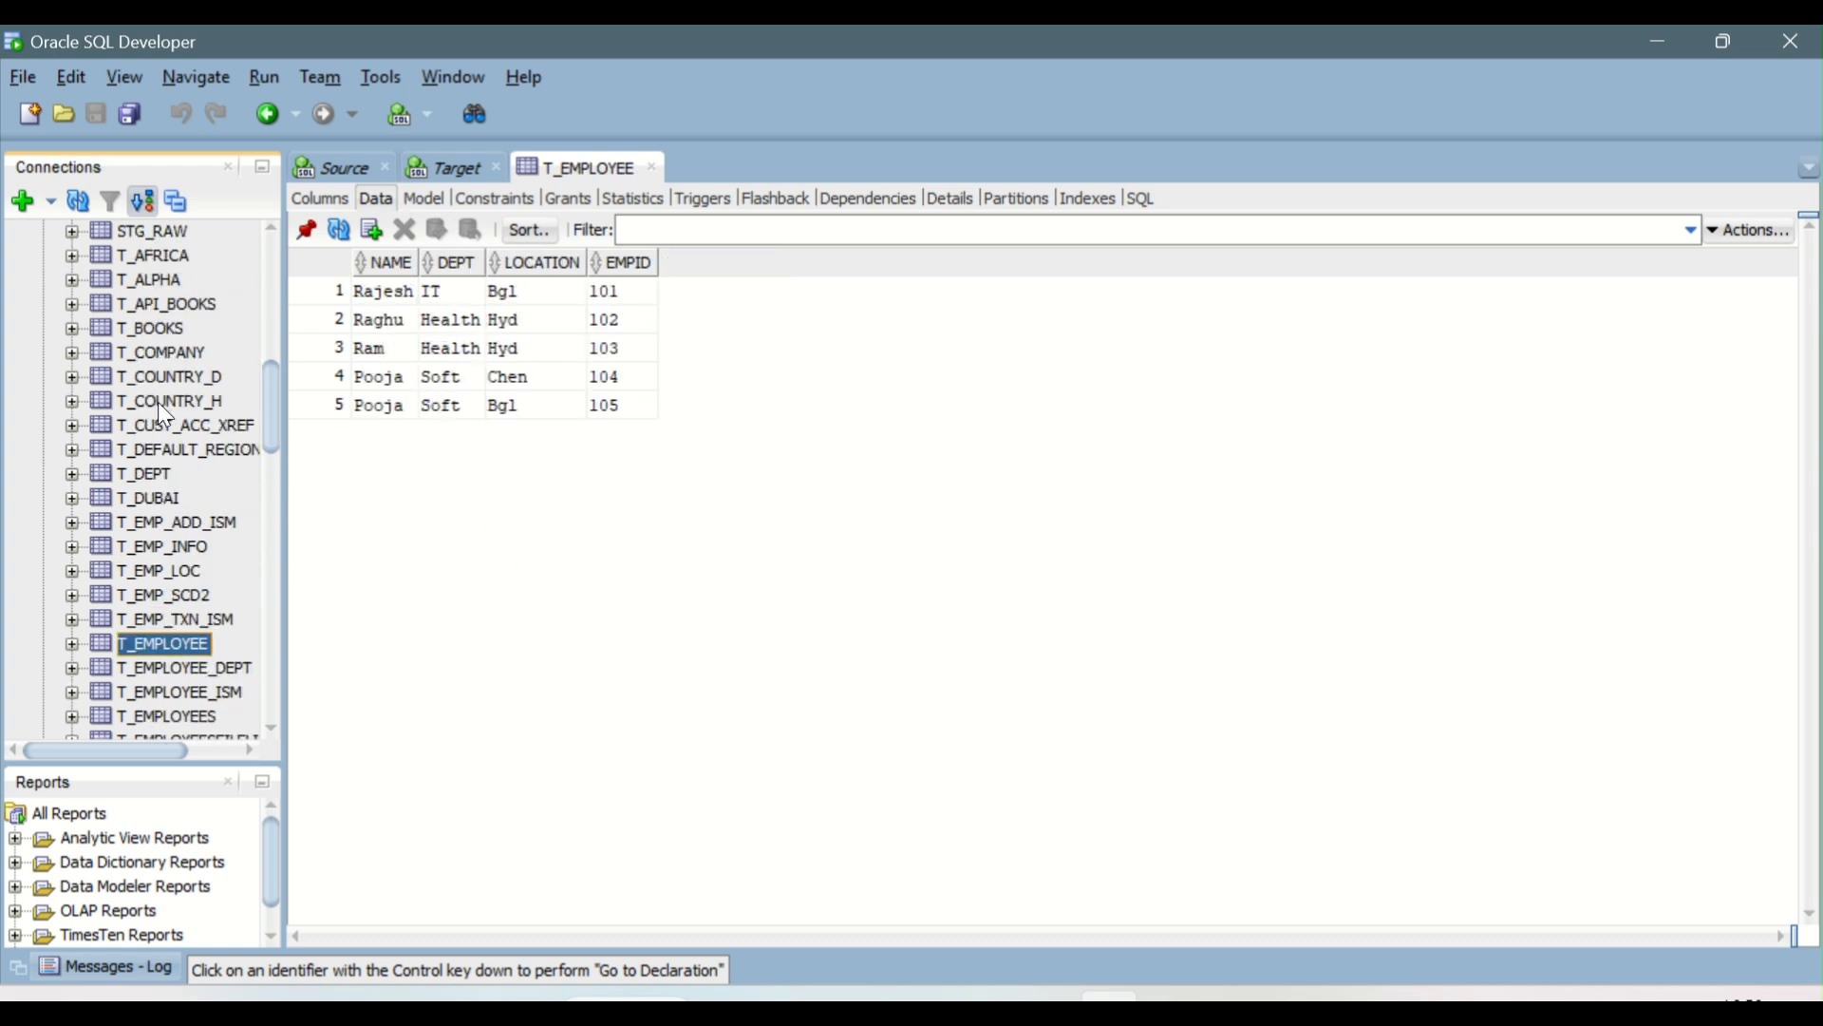
pyautogui.click(173, 351)
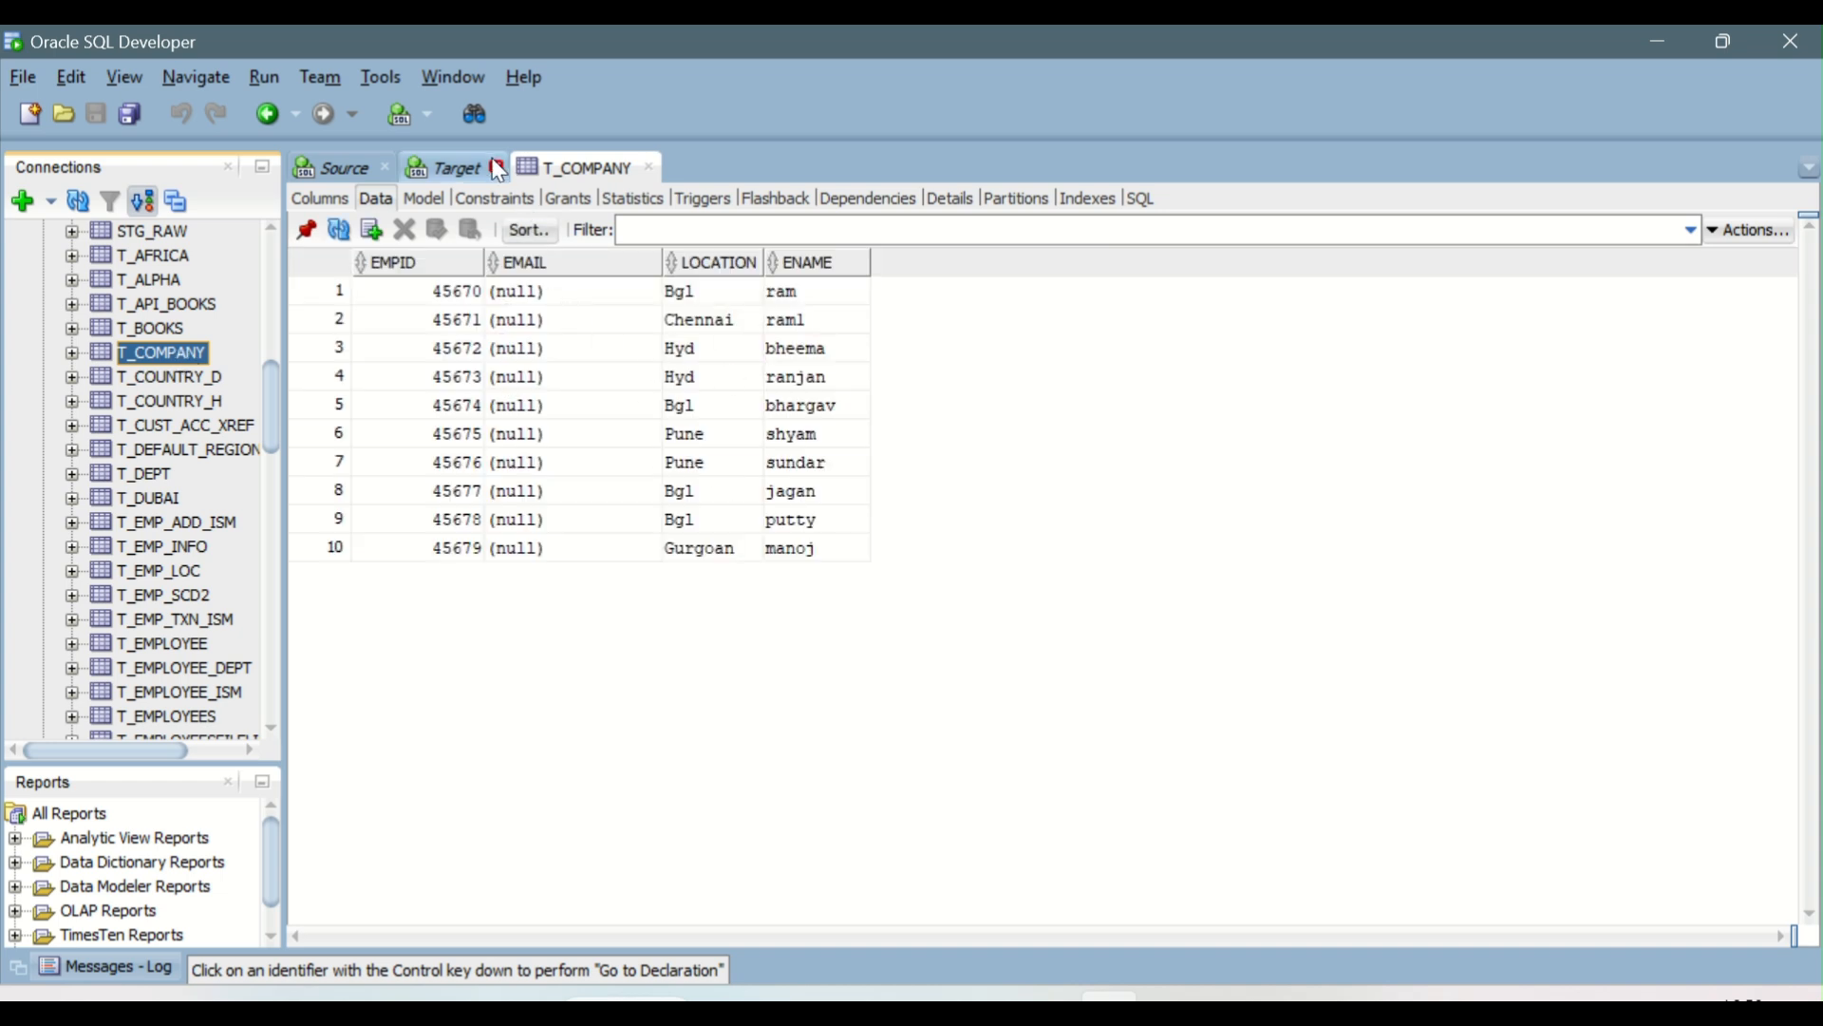
# - Change the Target worksheet query to "select * from T_company;" and run it
pyautogui.click(458, 171)
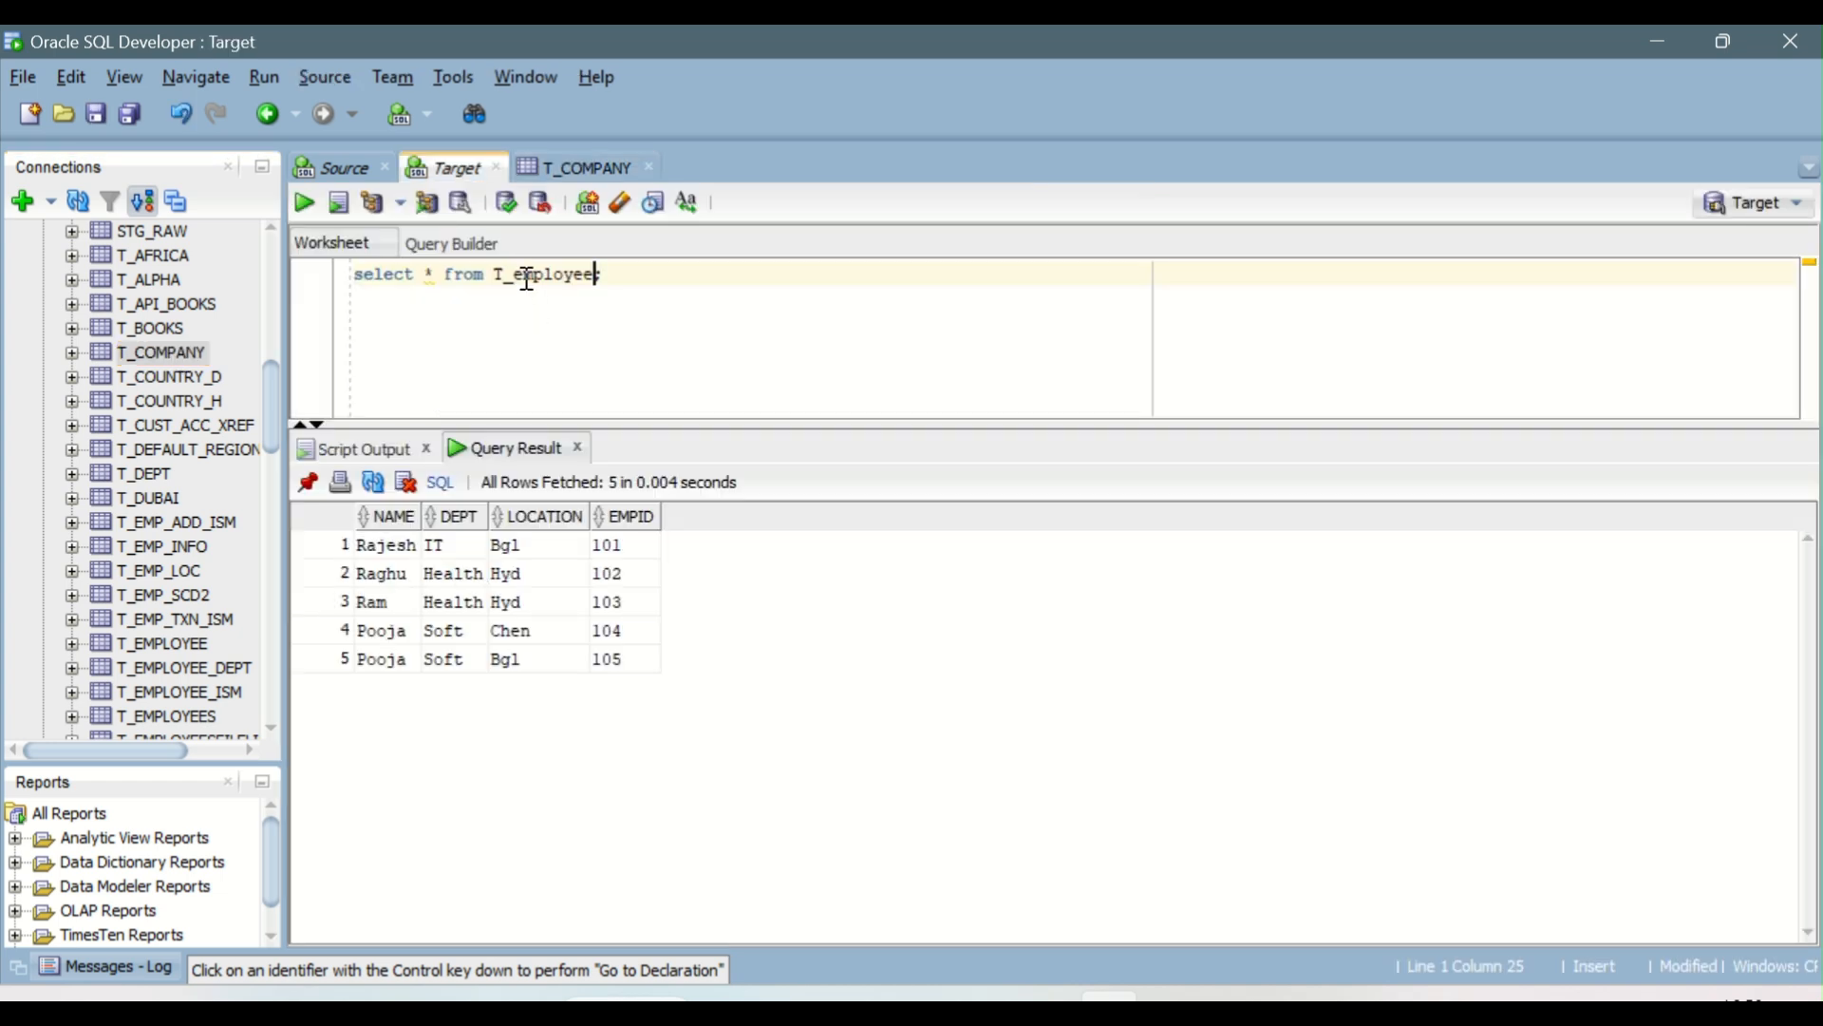
pyautogui.moveTo(519, 279); pyautogui.dragTo(595, 273)
pyautogui.write('compan')
pyautogui.hotkey('ctrl', 'Return')
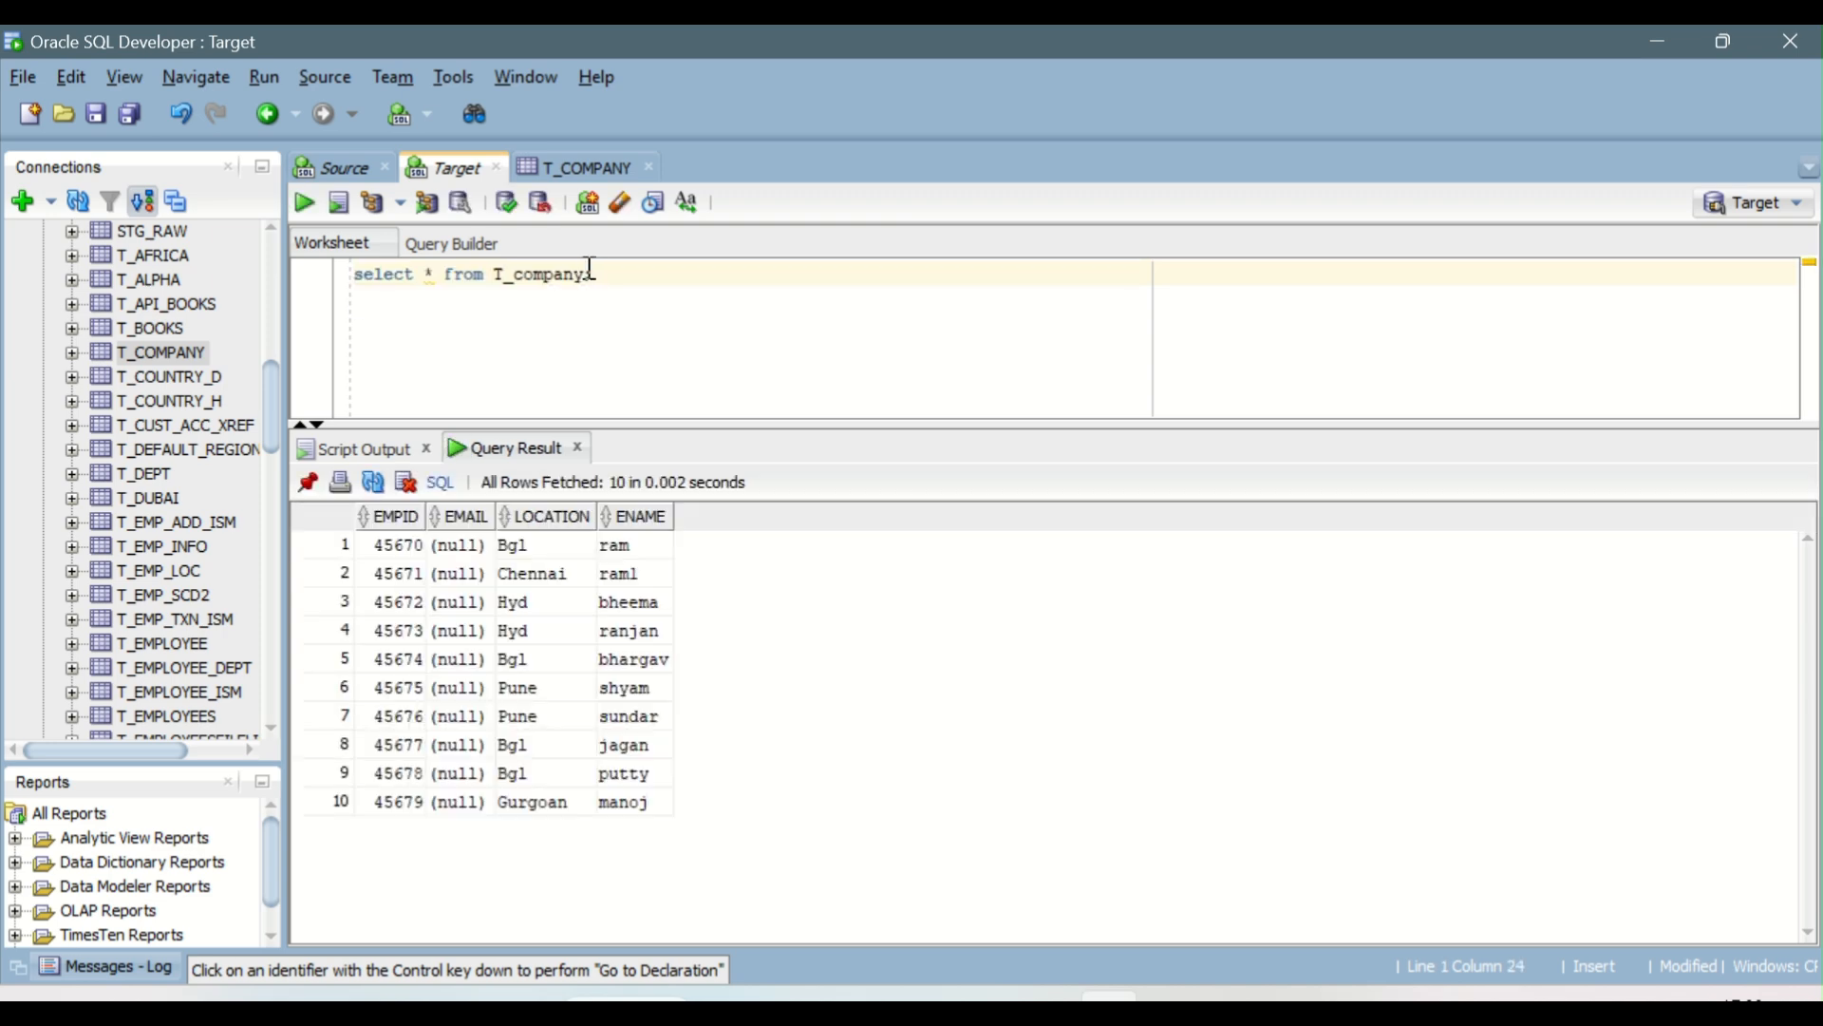
# - Add and run the statement "truncate table T_company;" below the query, and rerun the select on T_company
pyautogui.press('Down')
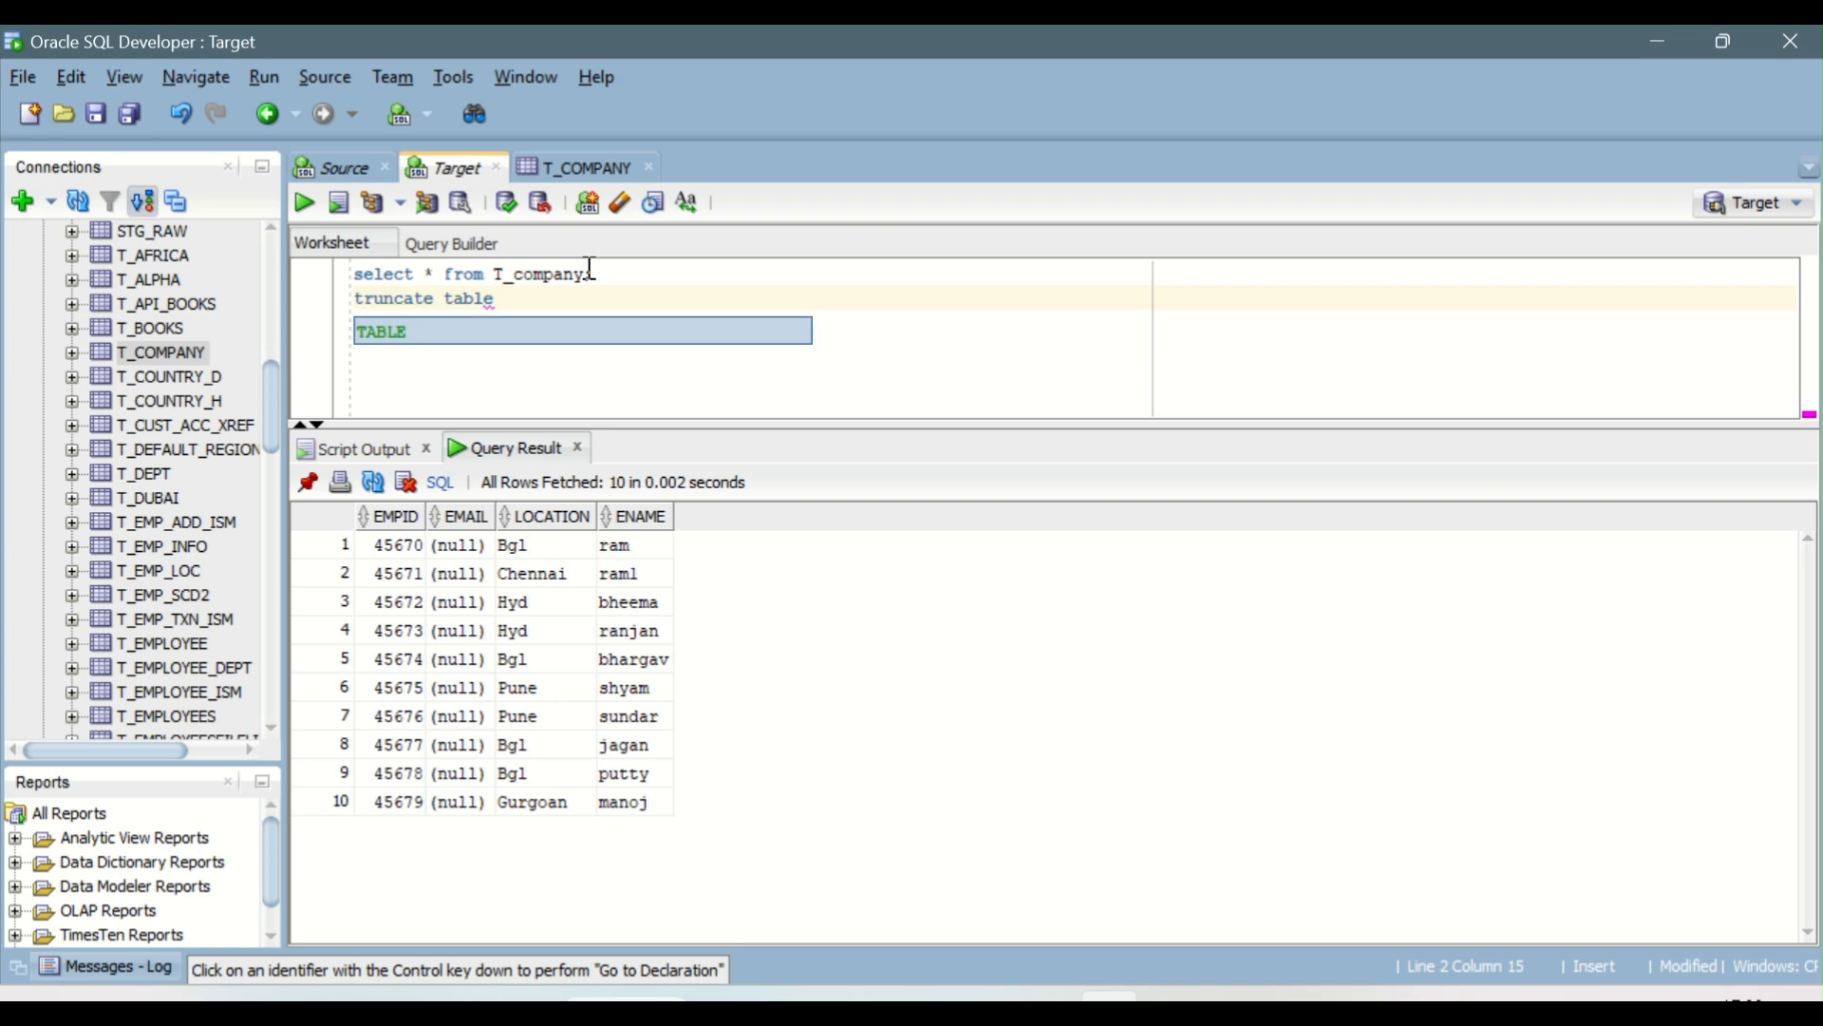
pyautogui.doubleClick(569, 273)
pyautogui.hotkey('ctrl', 'c')
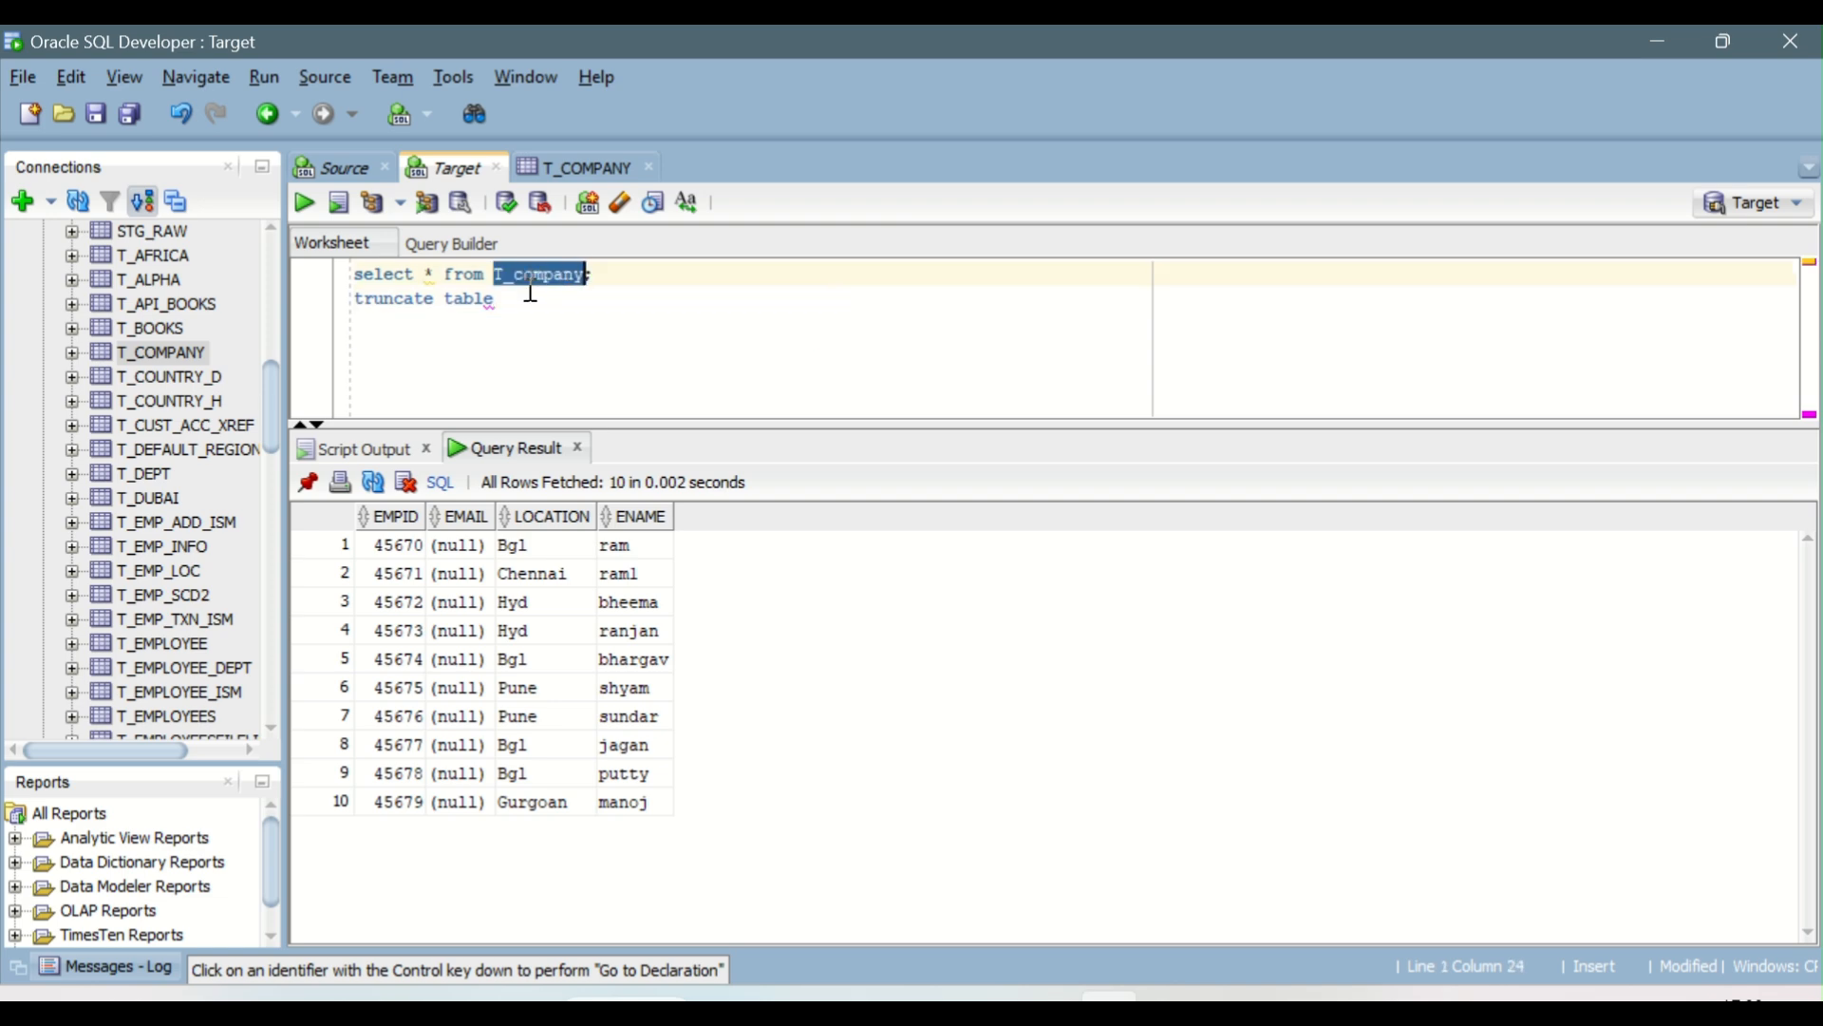
pyautogui.click(529, 299)
pyautogui.hotkey('ctrl', 'v')
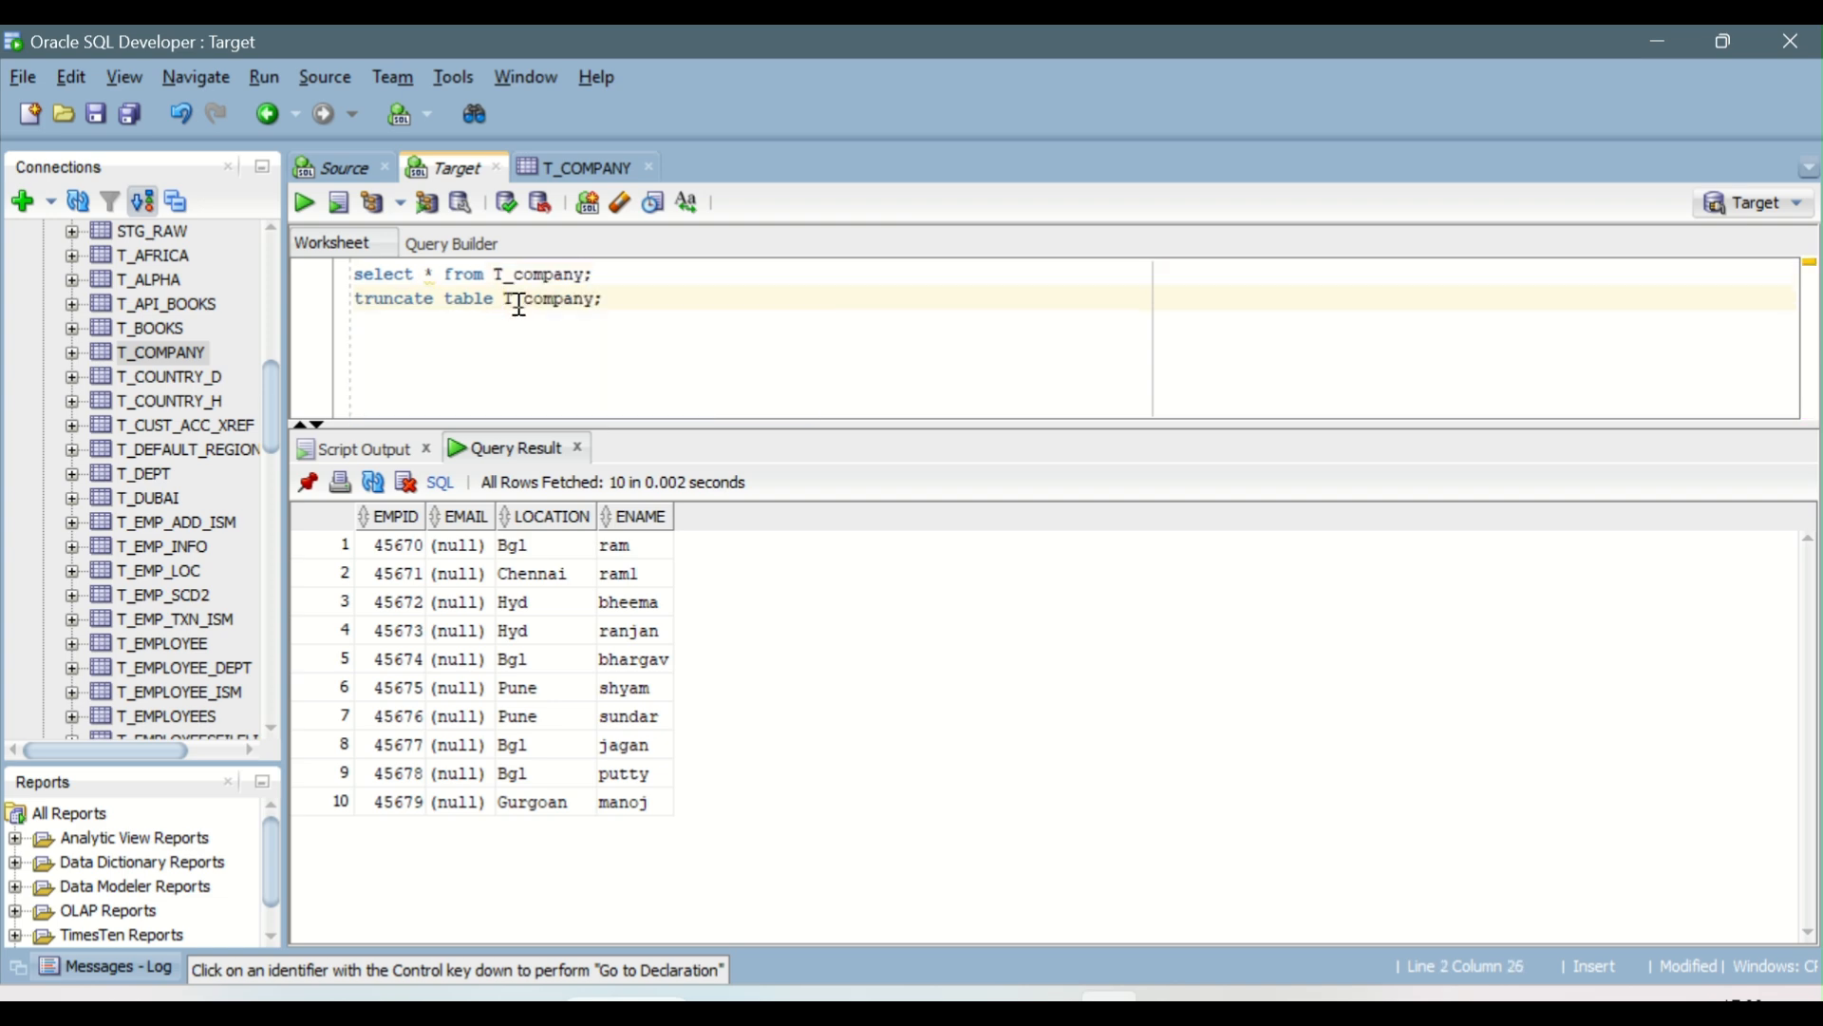
pyautogui.hotkey('ctrl', 'Return')
pyautogui.press('Up')
pyautogui.press('Home')
pyautogui.hotkey('ctrl', 'Return')
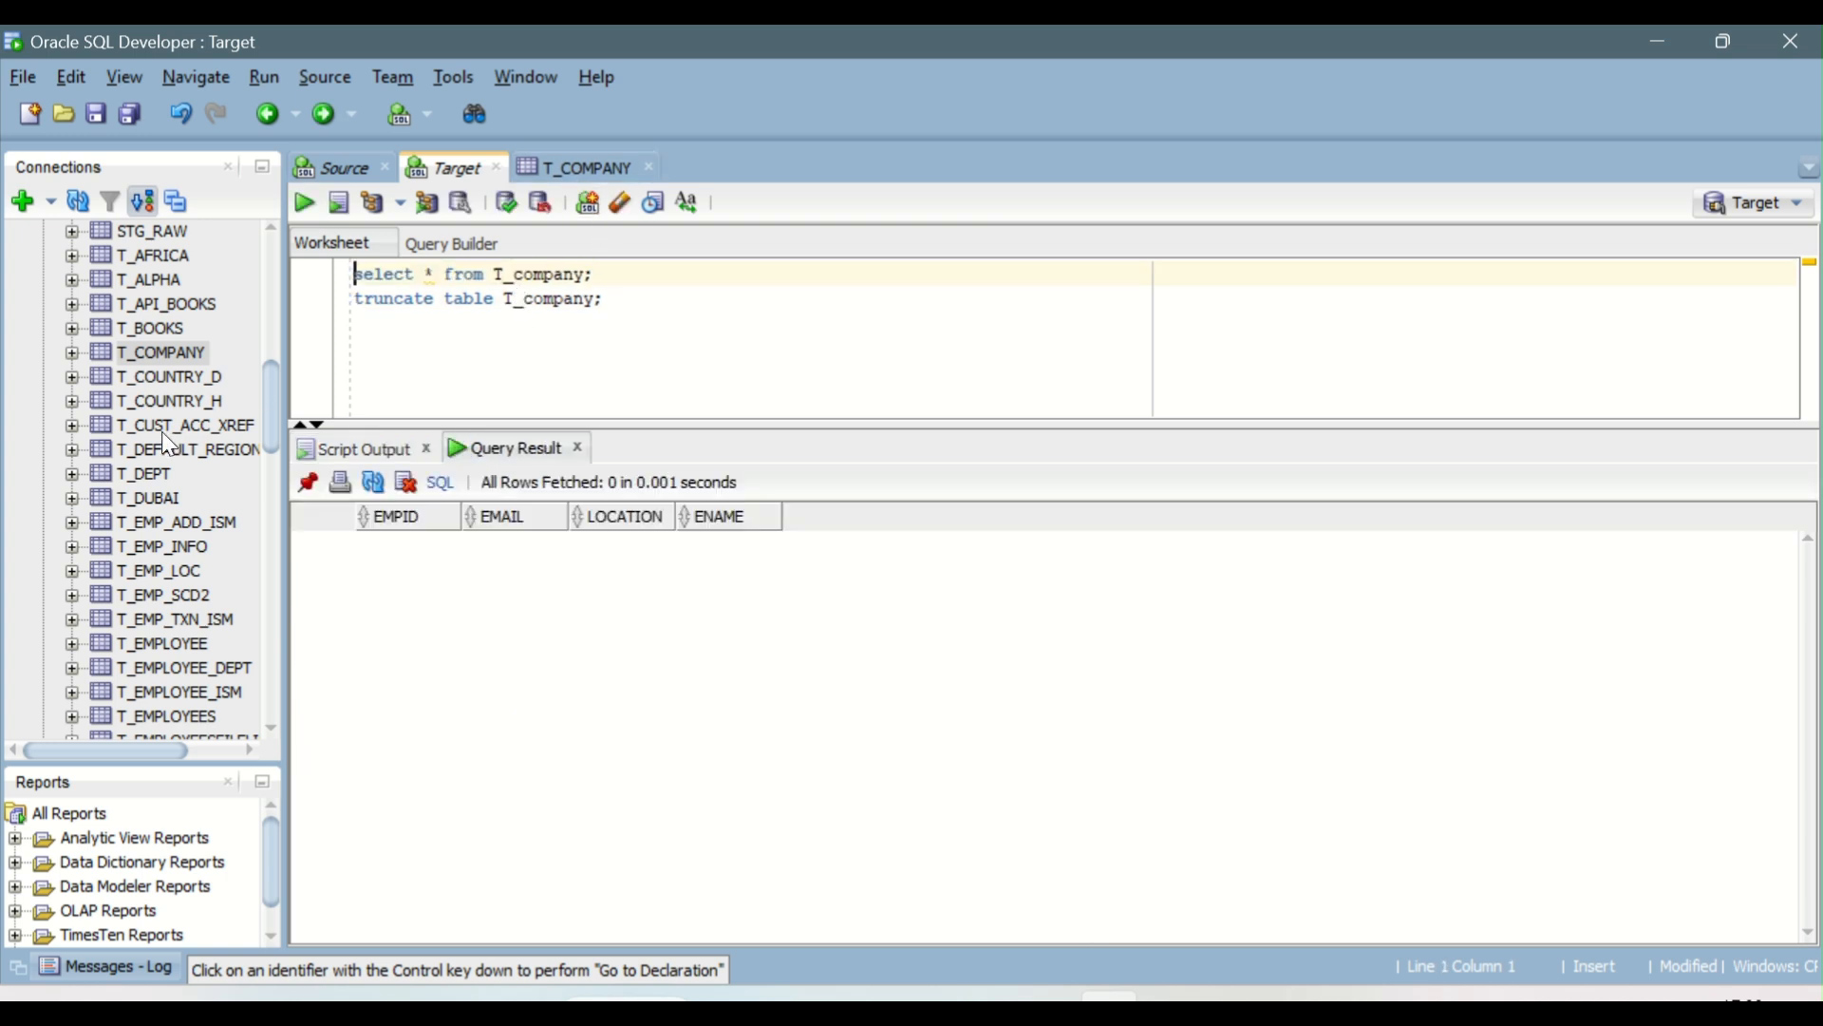
# - View the T_EMPLOYEES table data, change the Target worksheet query to "select * from T_employees;" and run it
pyautogui.scroll(-2, 161, 404)
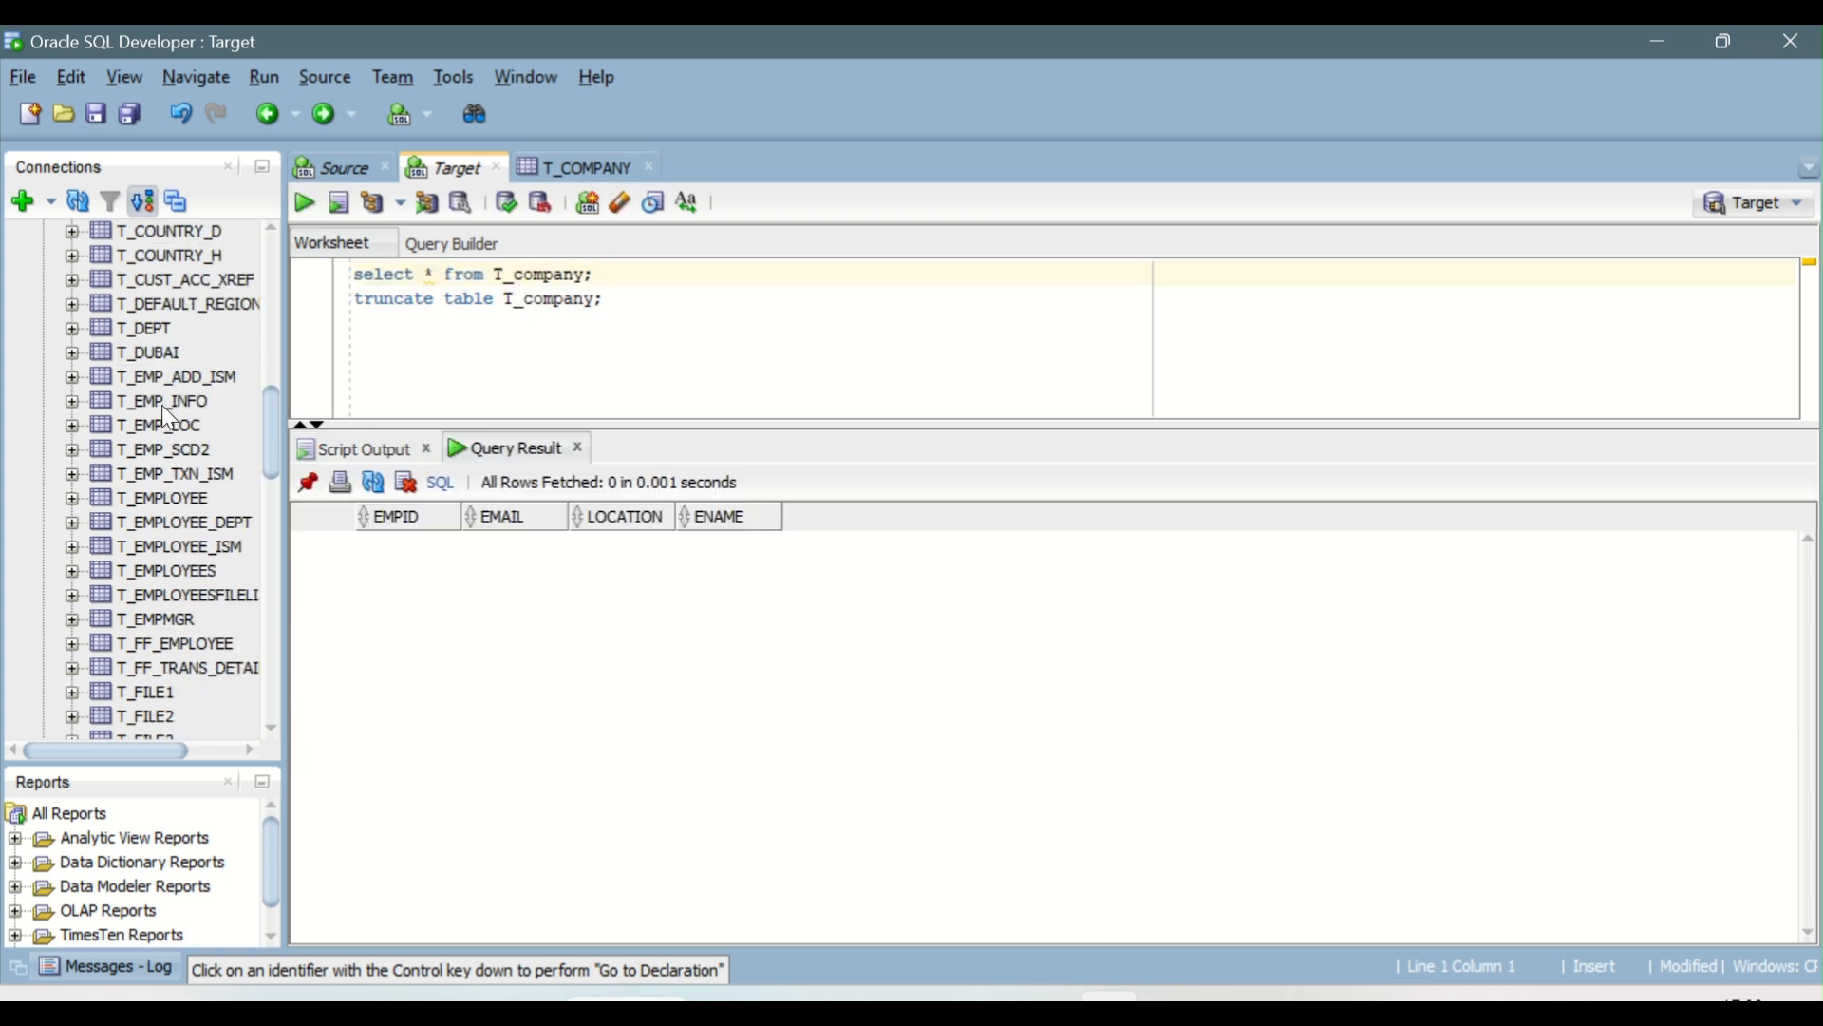
pyautogui.click(199, 573)
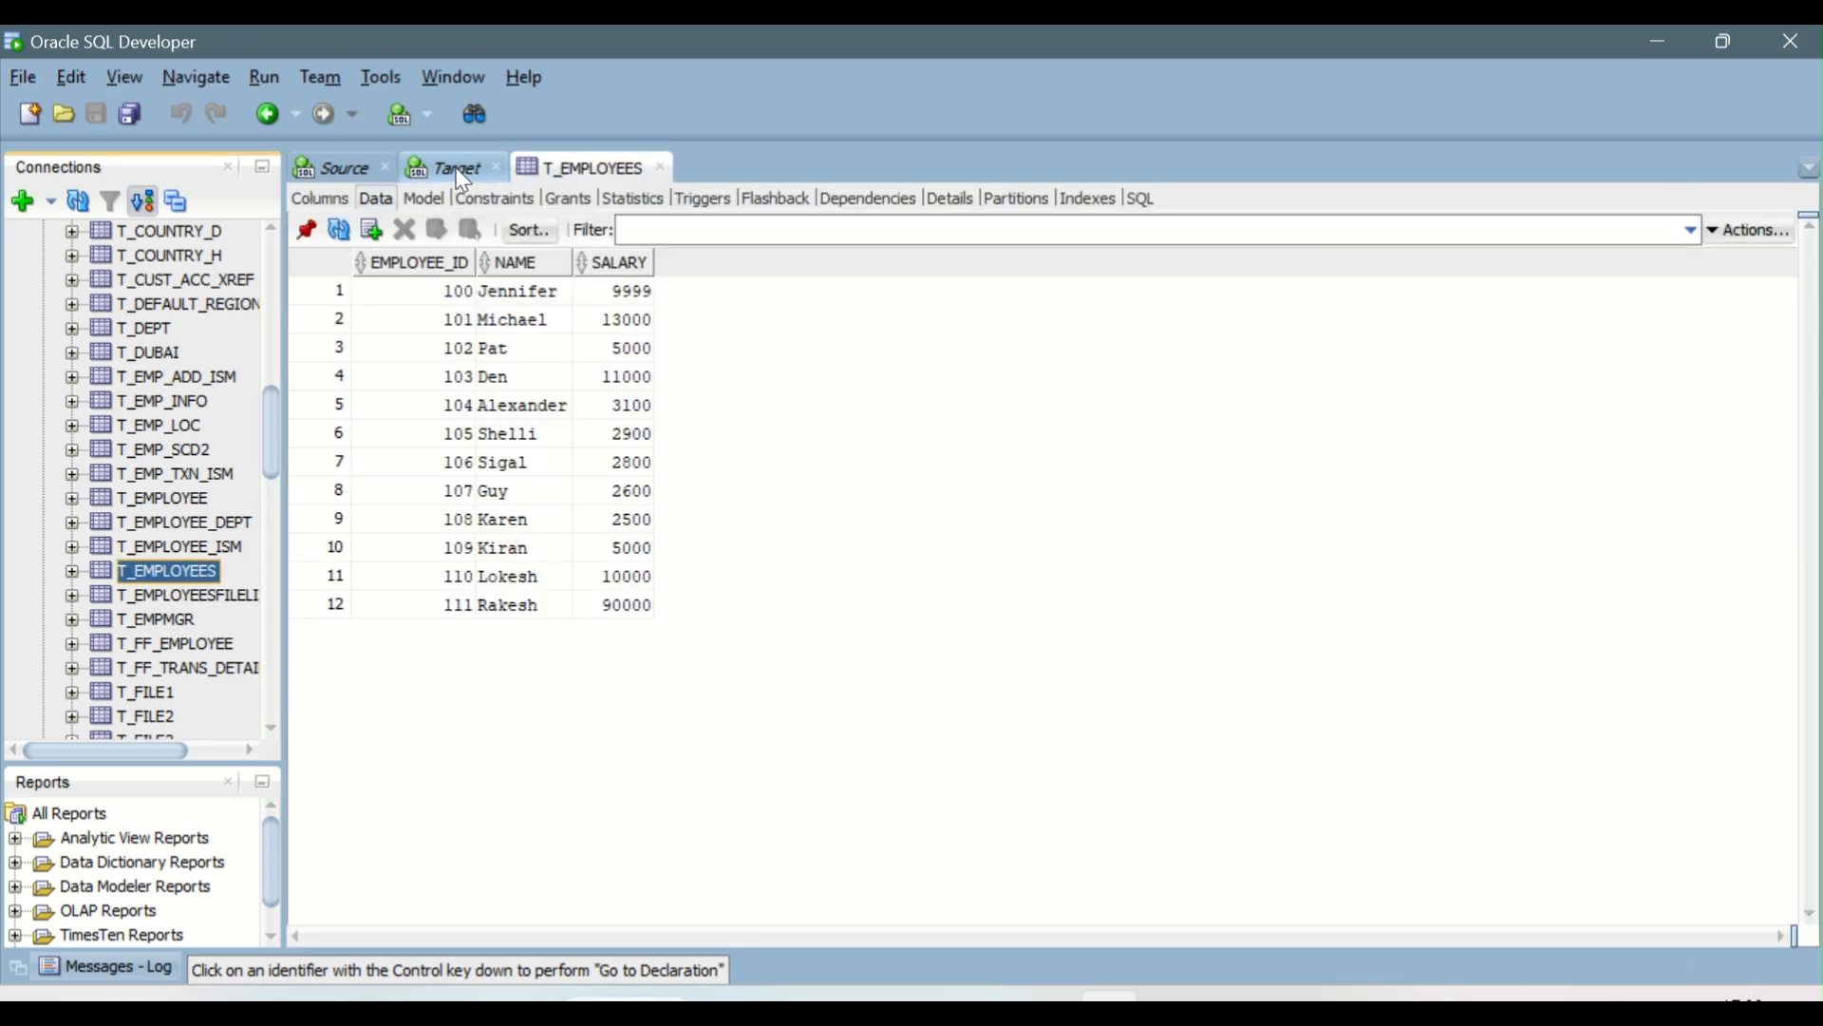
pyautogui.click(445, 168)
pyautogui.moveTo(518, 277); pyautogui.dragTo(578, 277)
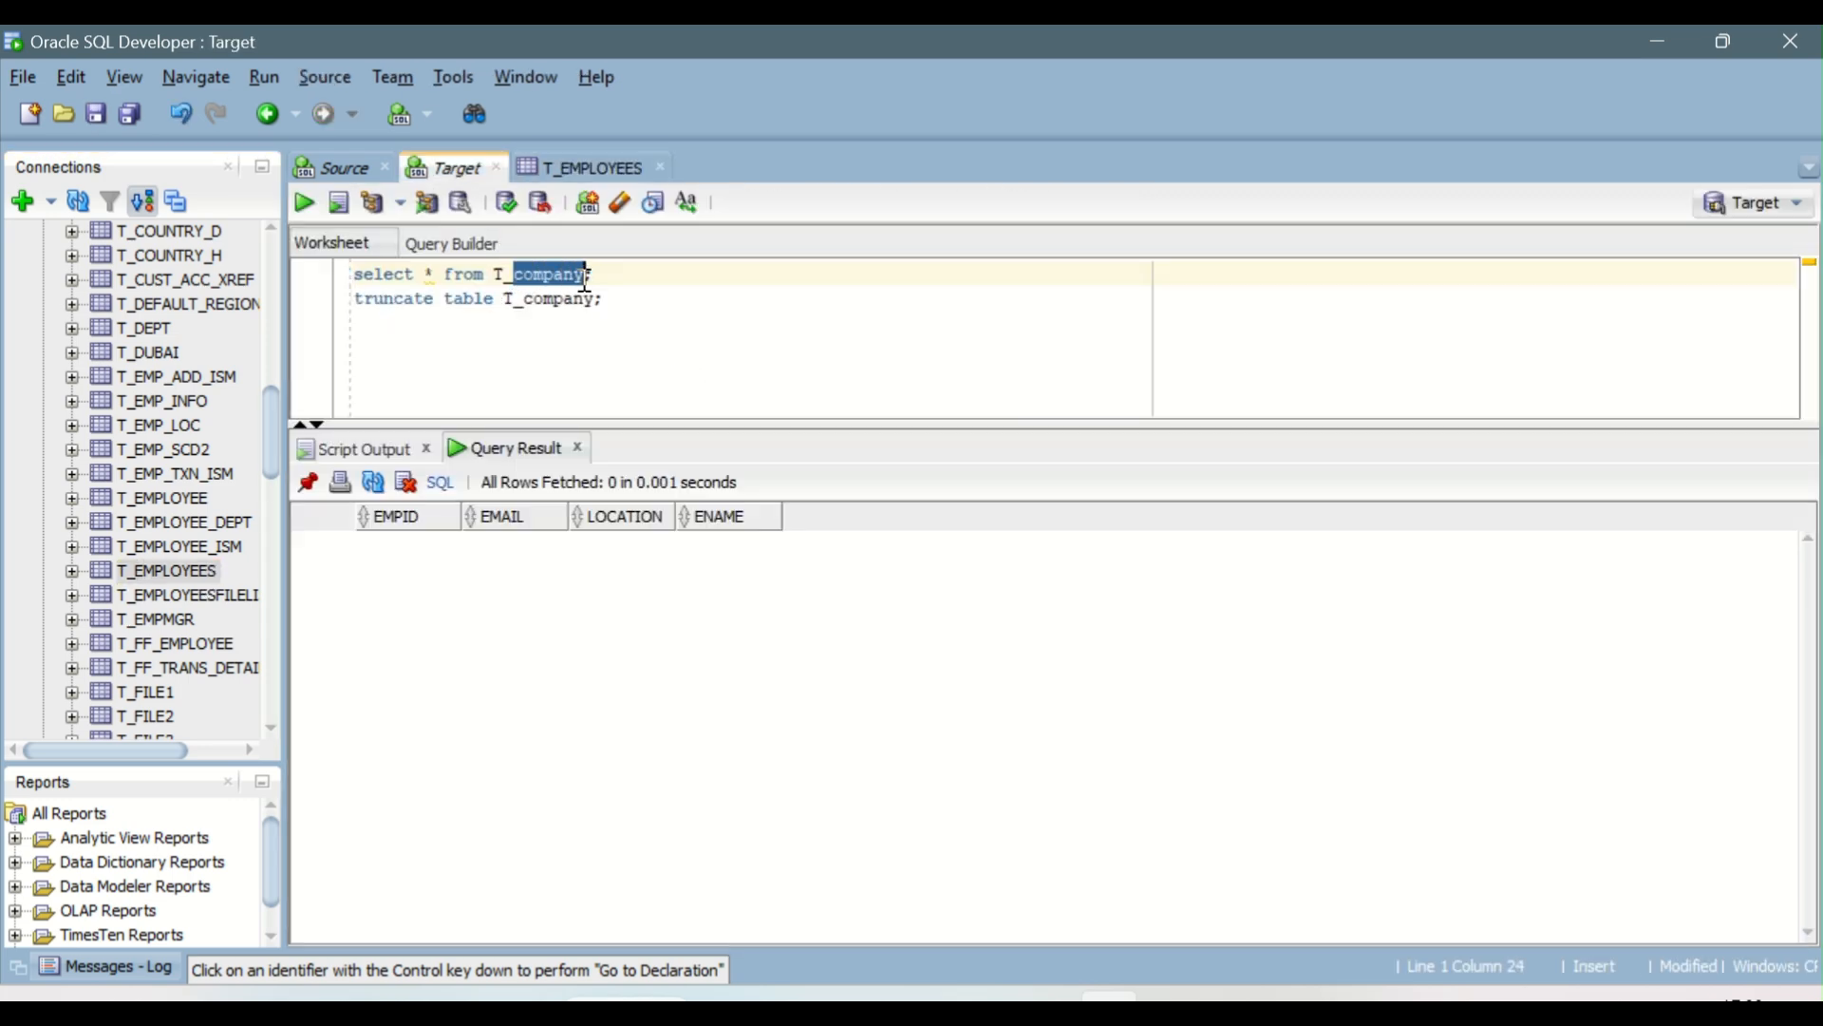
pyautogui.write('employees')
pyautogui.hotkey('ctrl', 'Return')
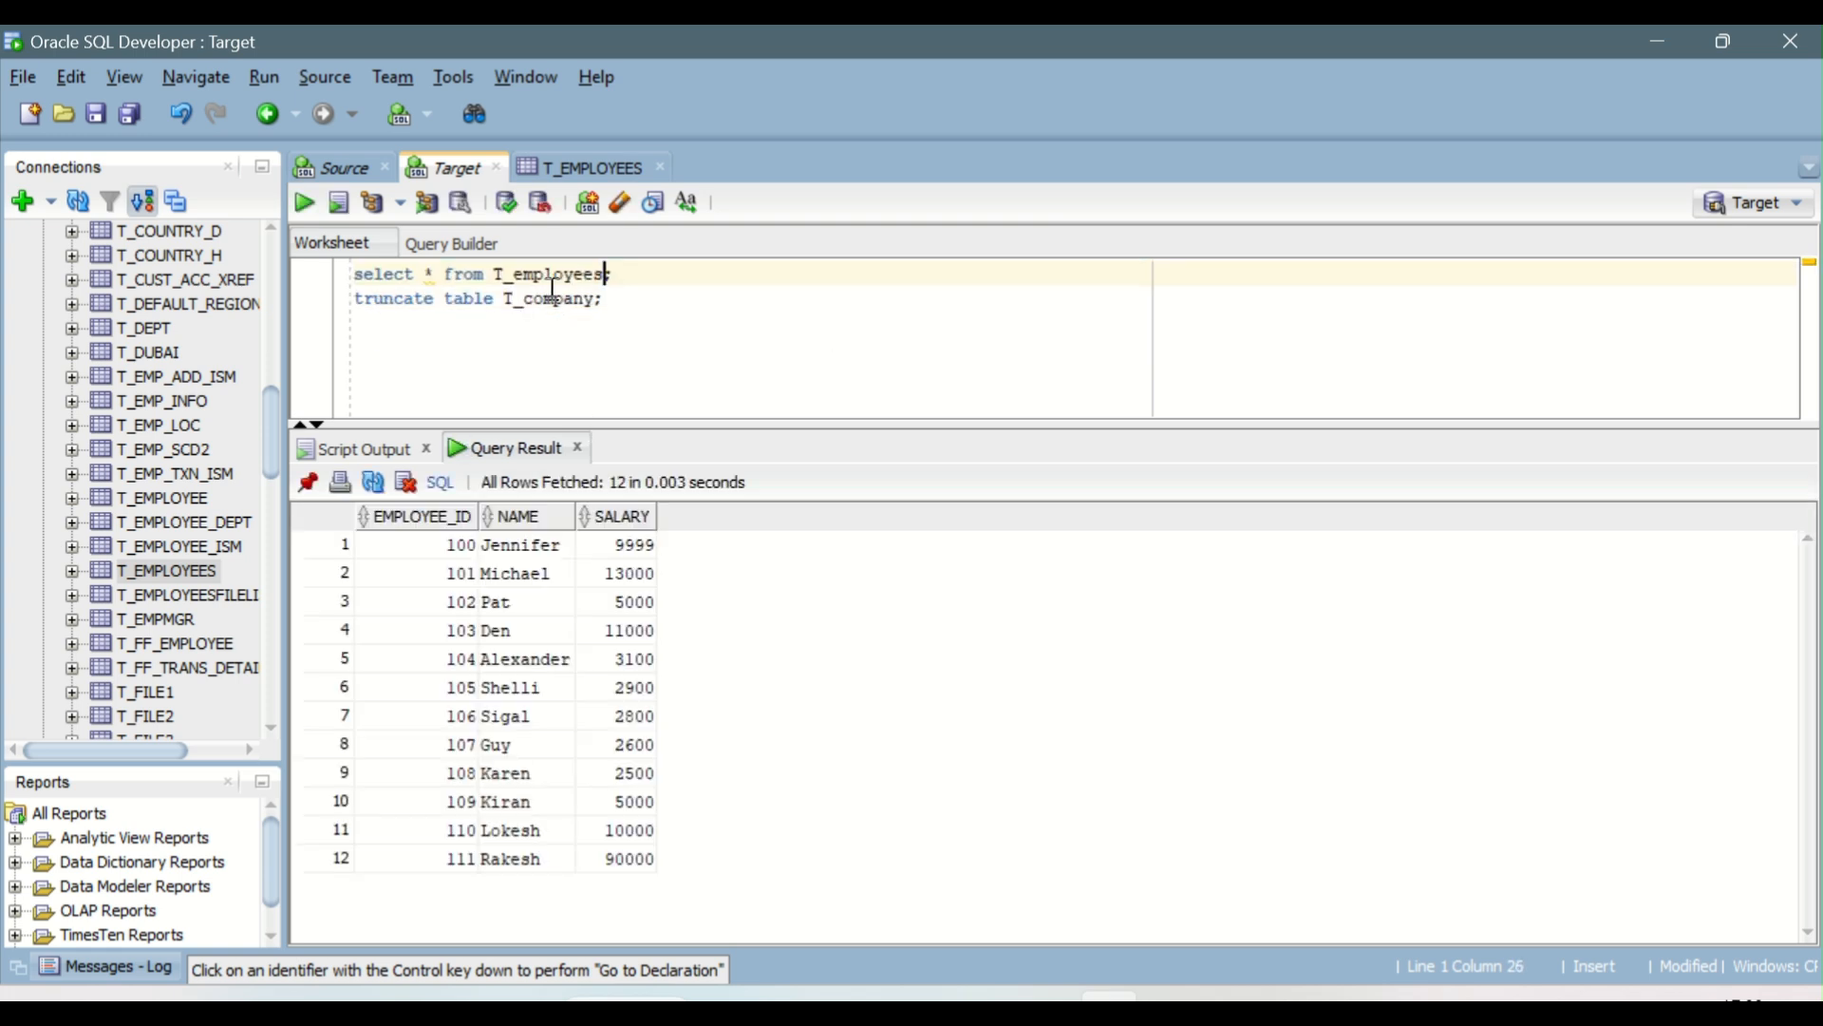
# - Change the truncate statement to "truncate table T_employees;", run it, and rerun the select on T_employees
pyautogui.doubleClick(548, 277)
pyautogui.hotkey('ctrl', 'c')
pyautogui.doubleClick(557, 301)
pyautogui.hotkey('ctrl', 'v')
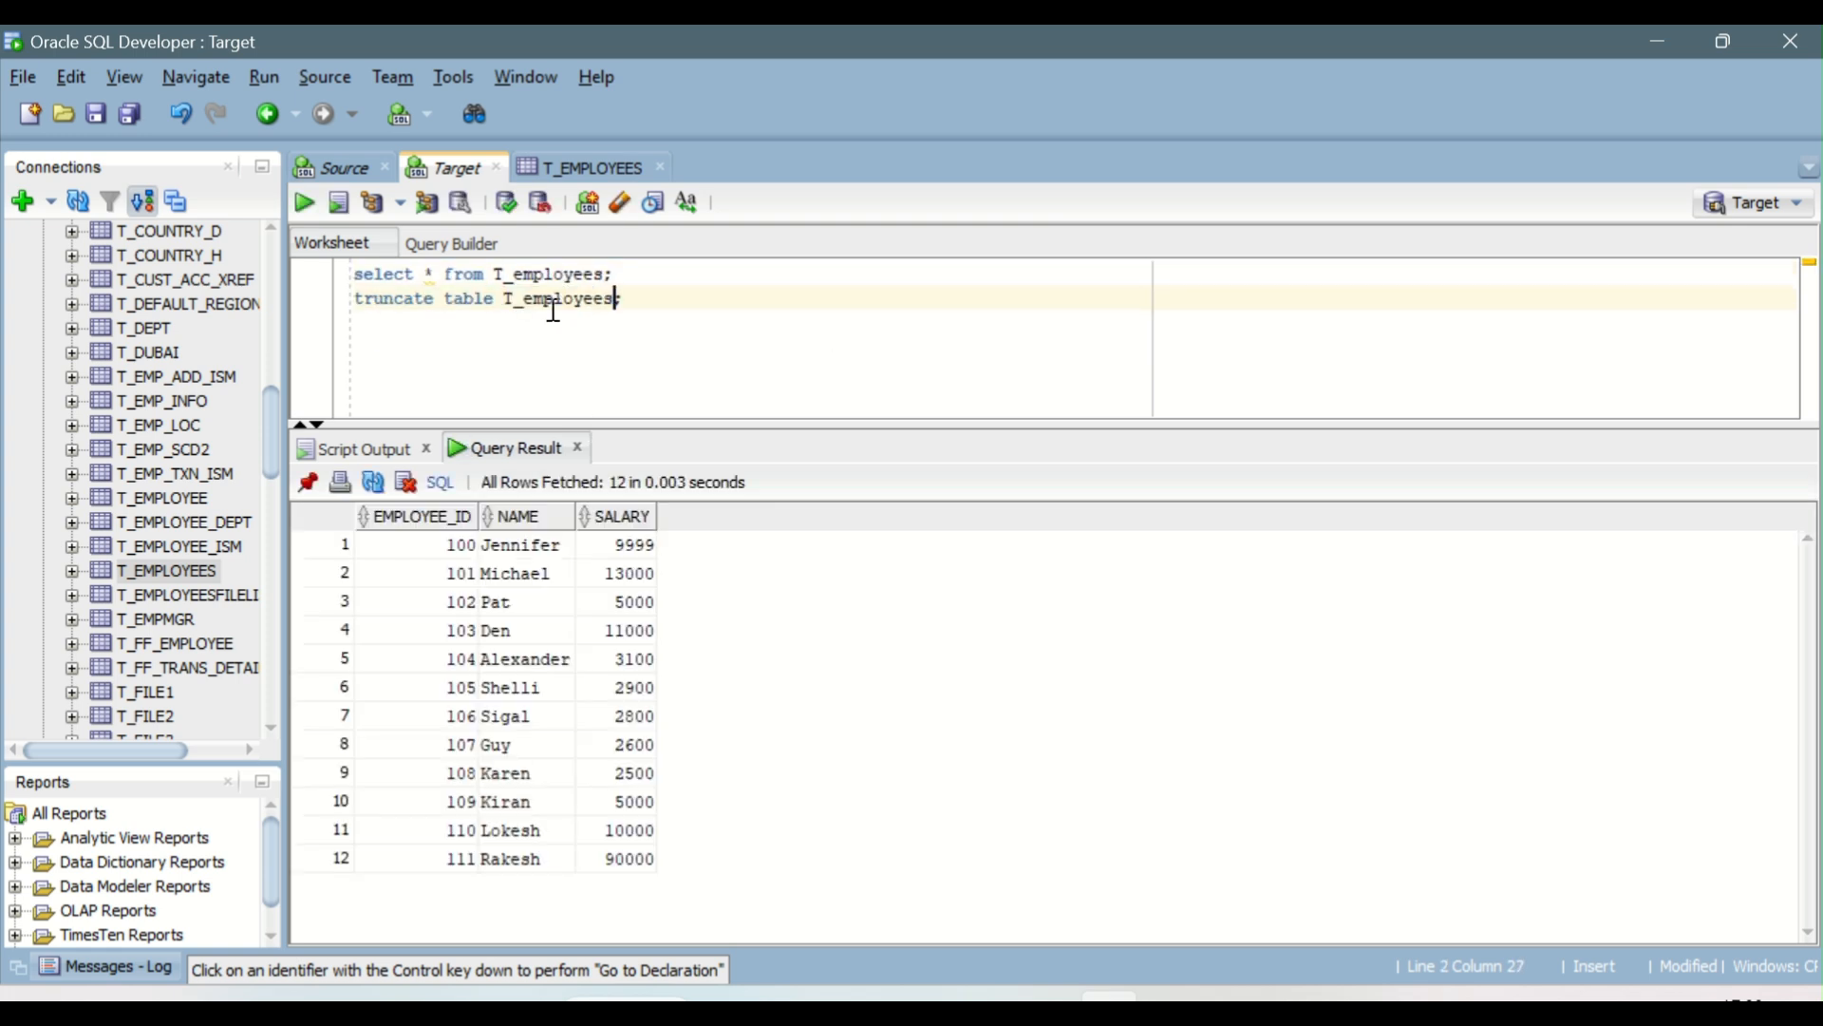
pyautogui.press('F5')
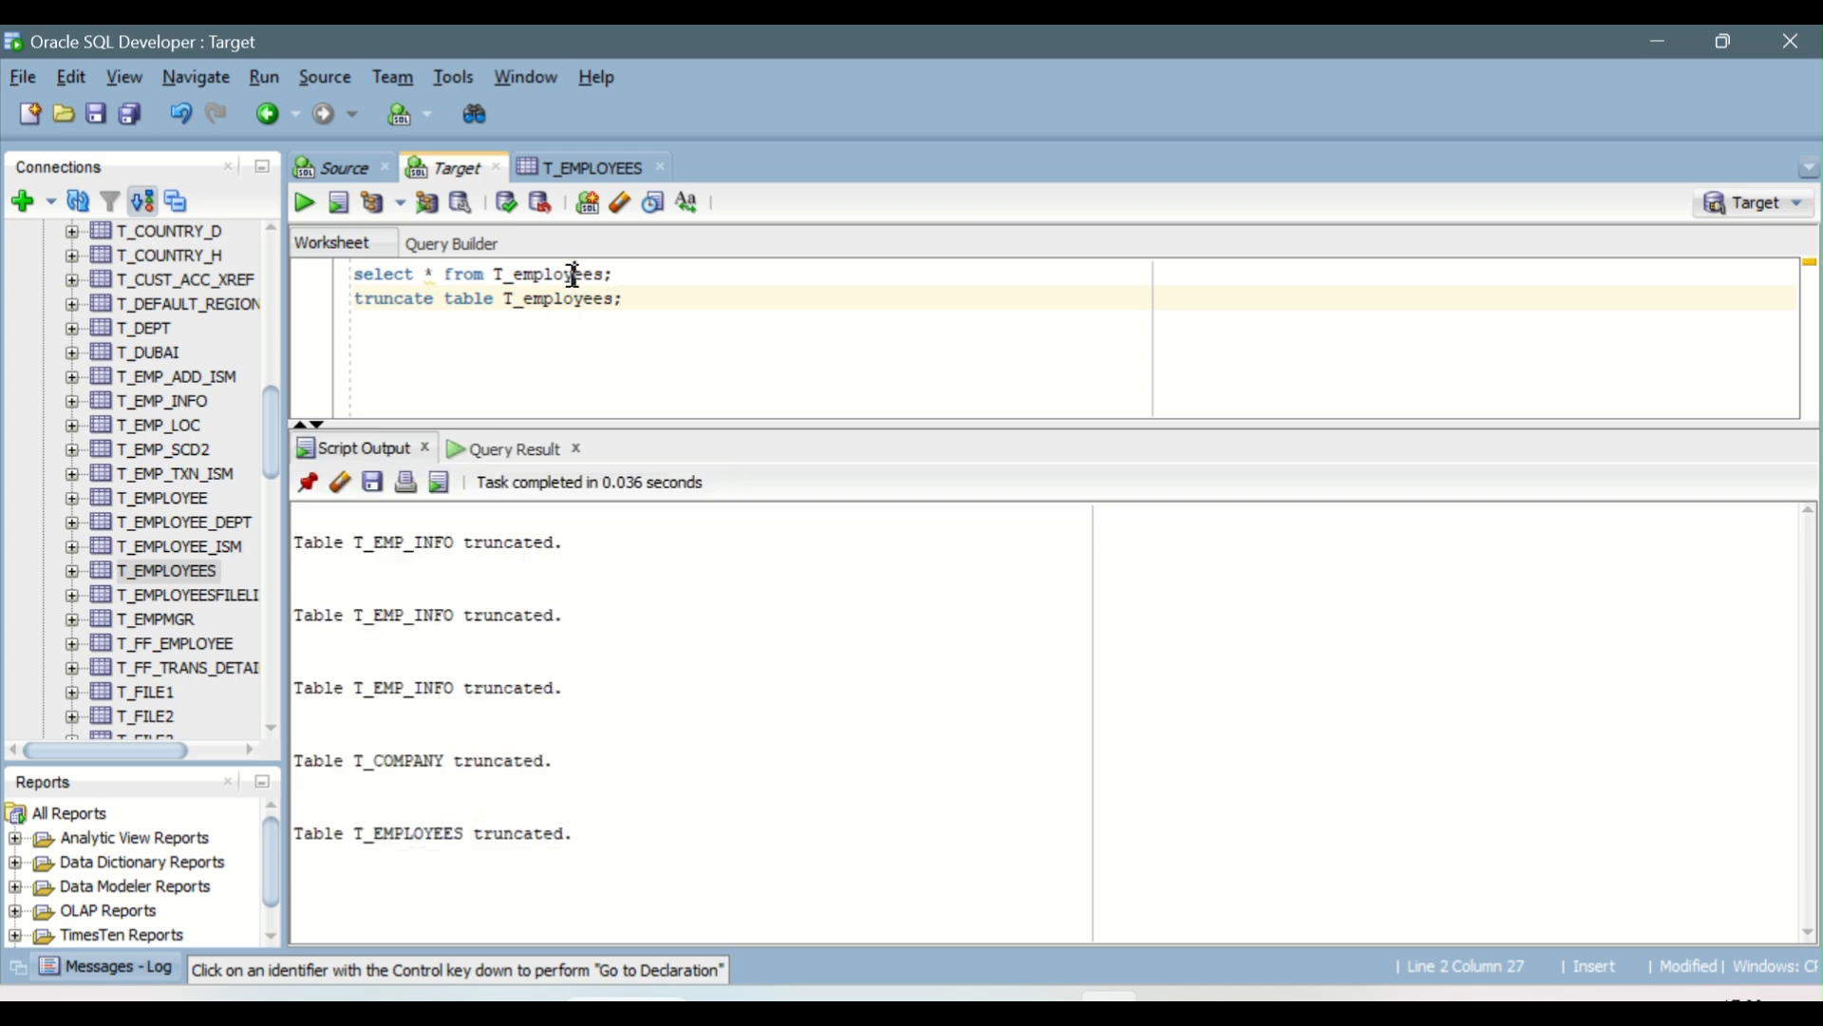
pyautogui.click(574, 275)
pyautogui.click(305, 202)
pyautogui.click(389, 324)
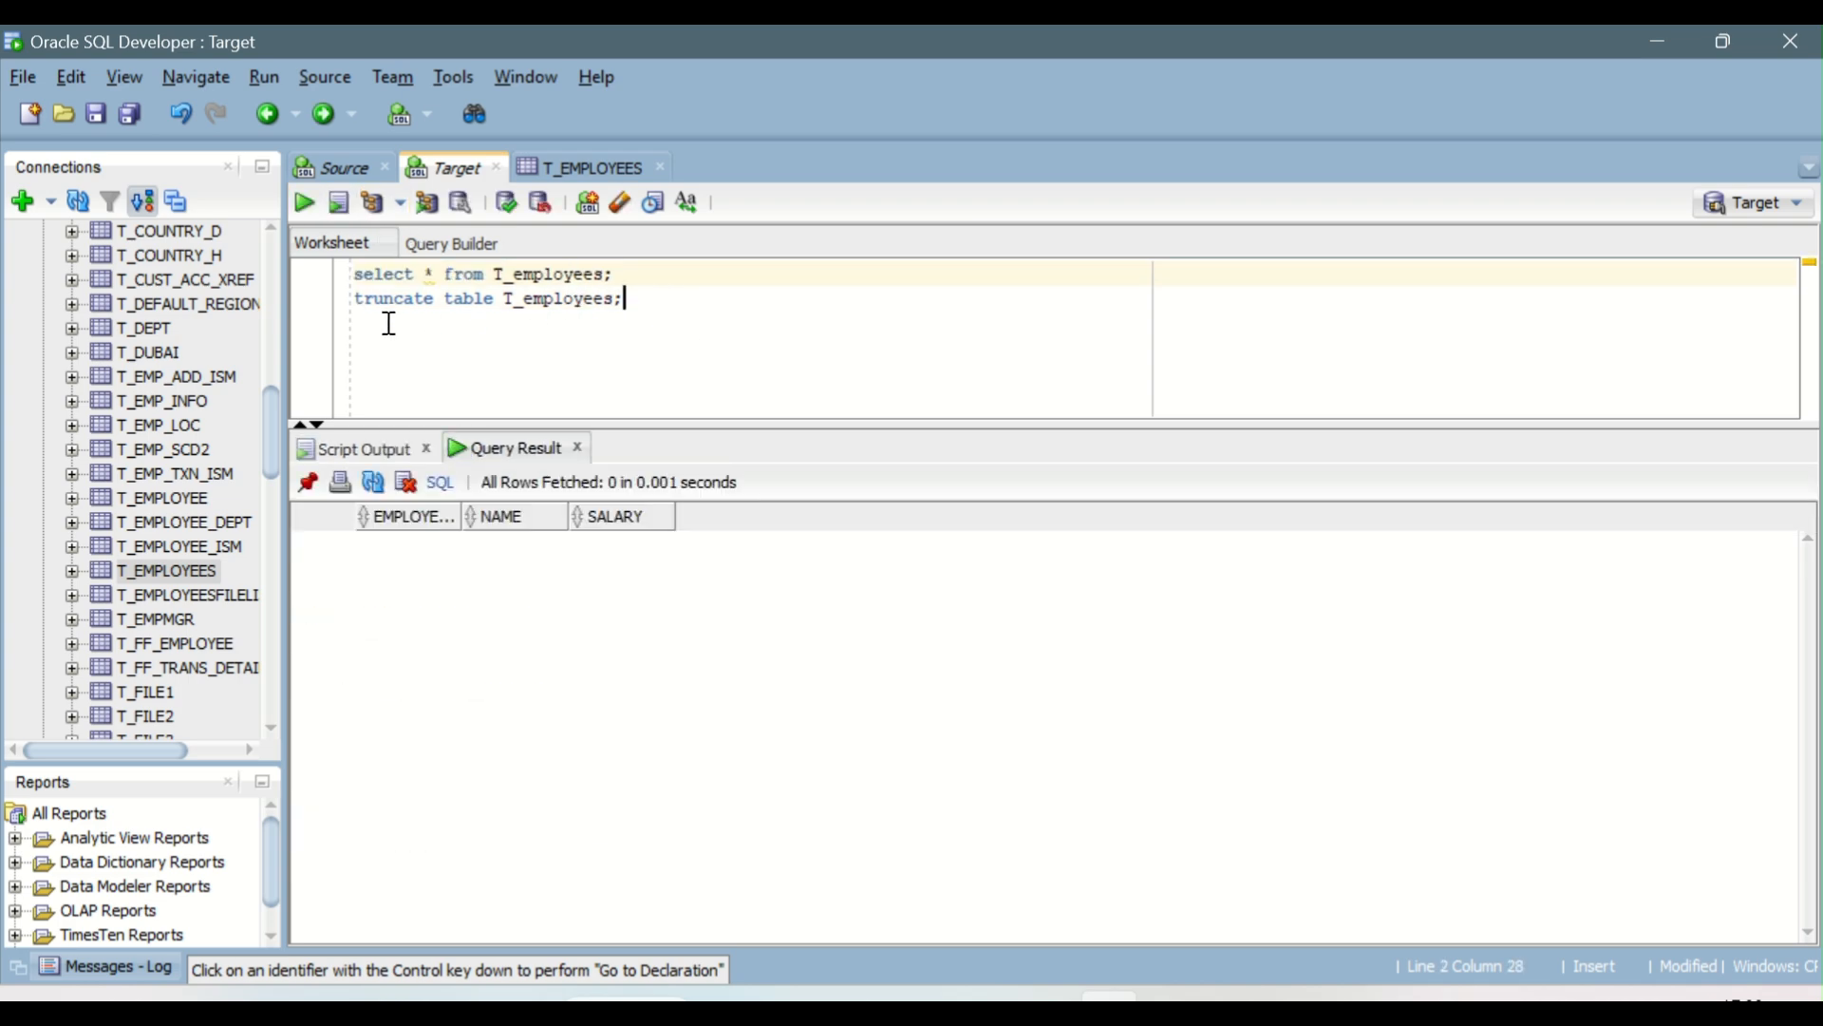
# - Delete the truncate statement from the Target worksheet and close the T_EMPLOYEES table view
pyautogui.click(306, 306)
pyautogui.press('Delete')
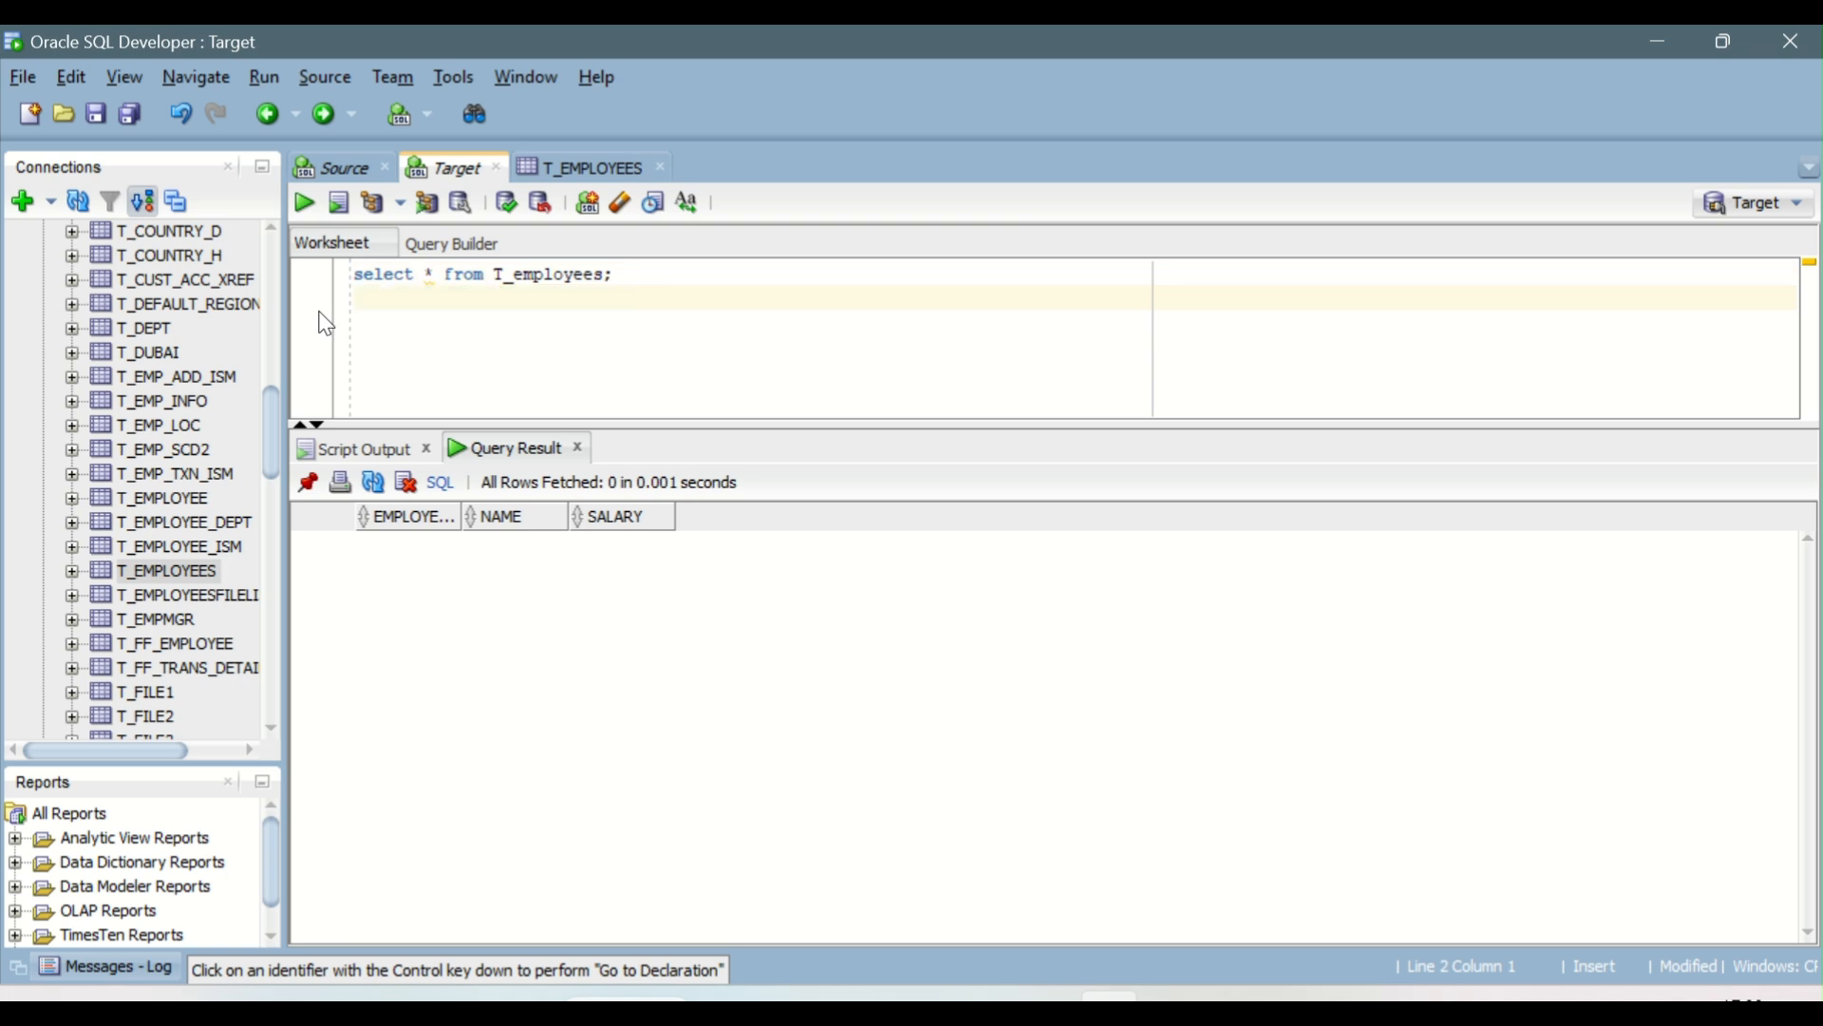
pyautogui.click(662, 168)
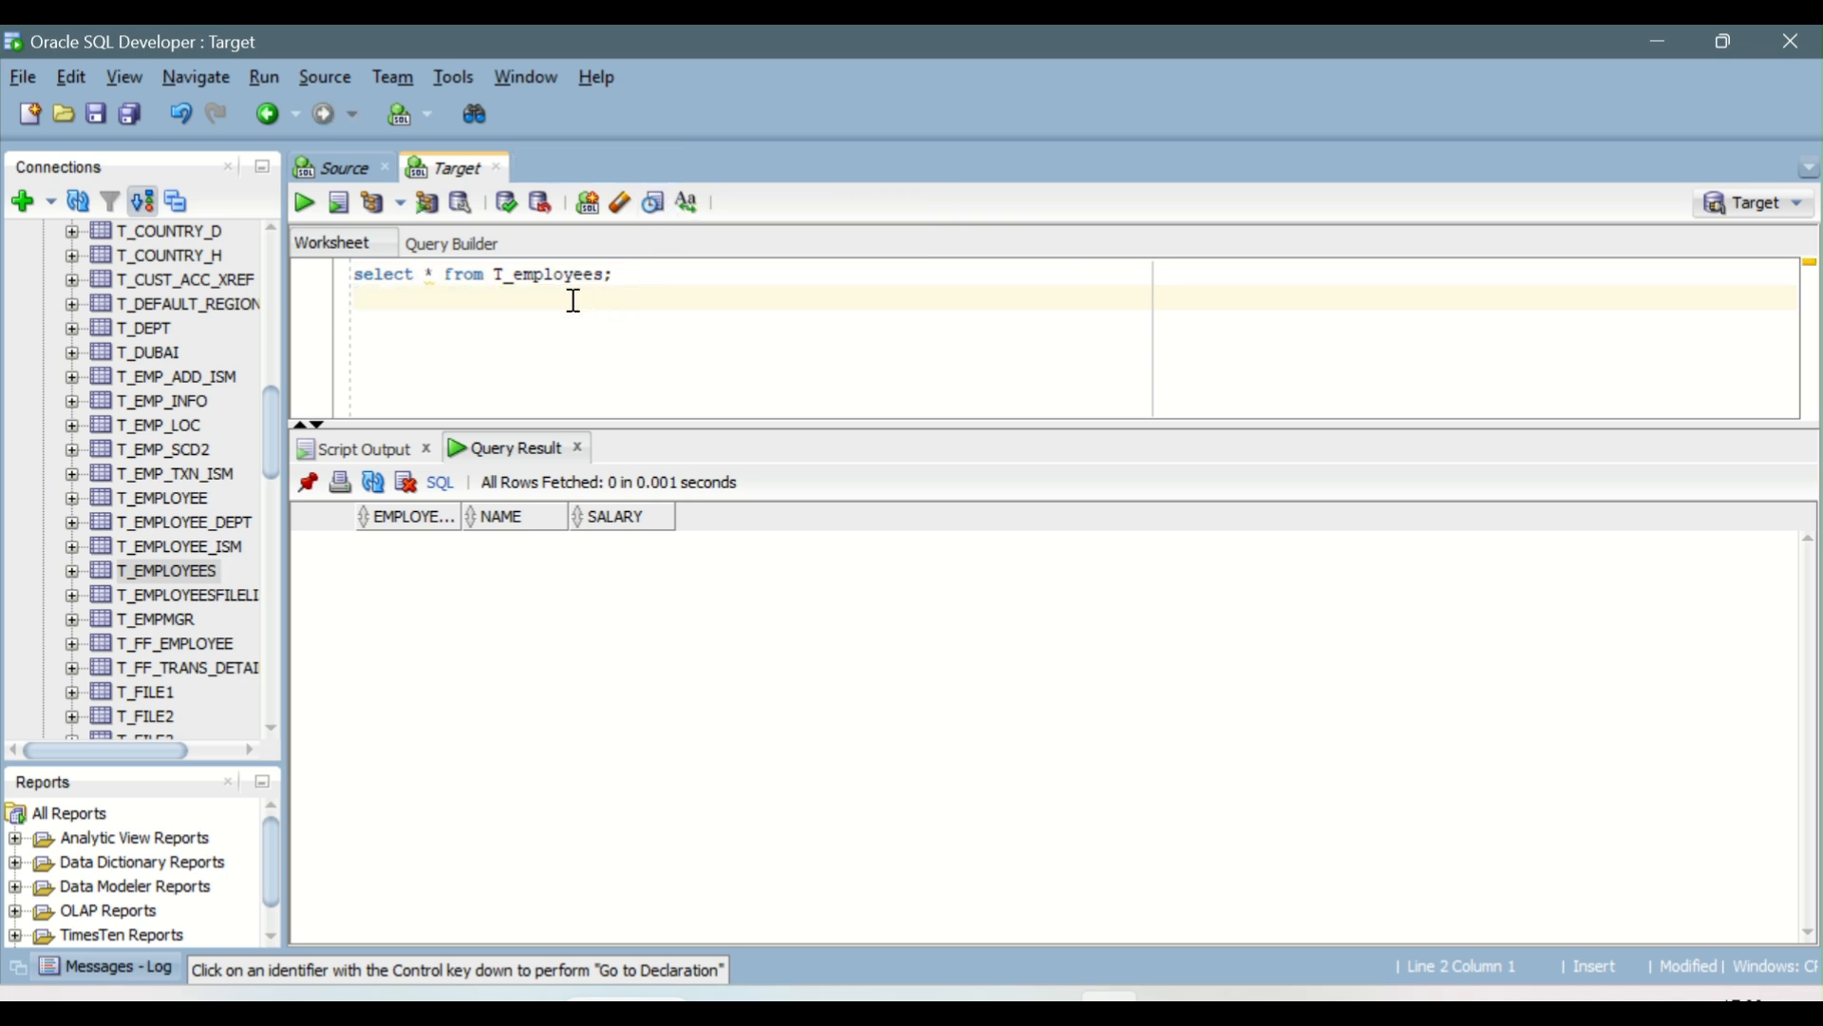
# - Add the query "select * from T_company;" below the T_employees query in the Target worksheet and run it
pyautogui.press('Up')
pyautogui.hotkey('shift', 'End')
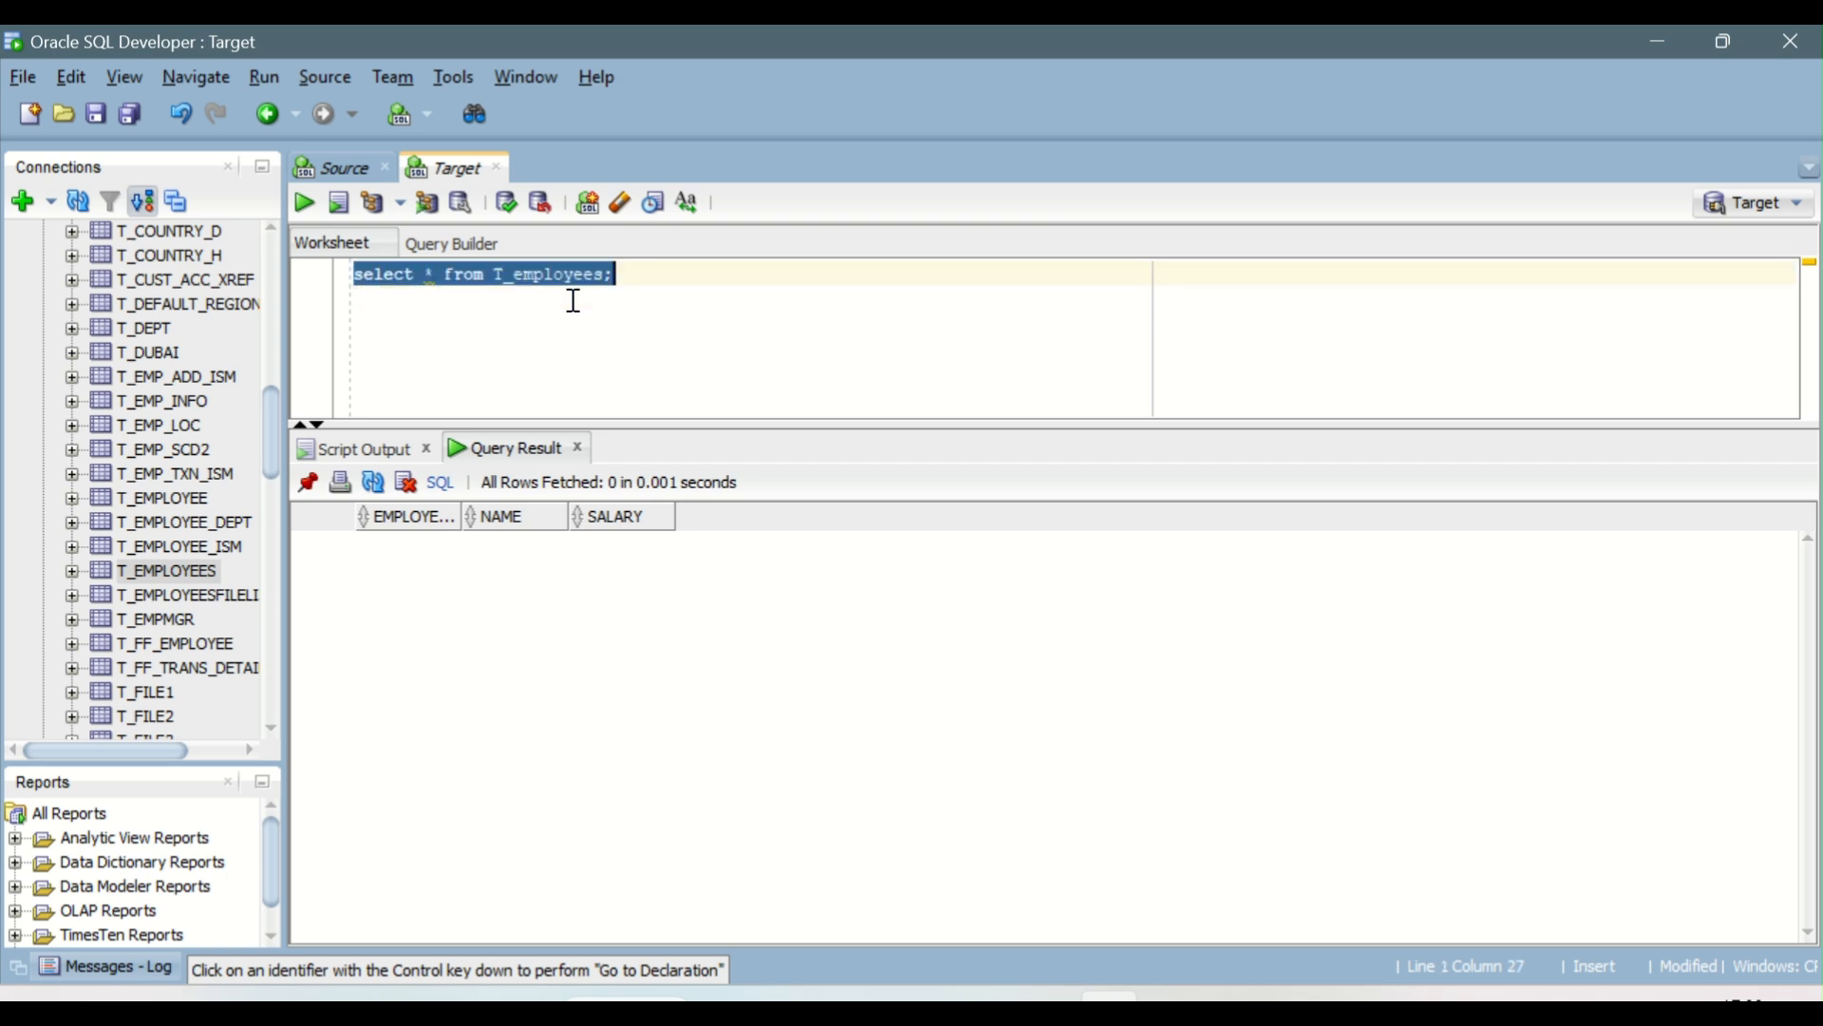
pyautogui.hotkey('ctrl', 'c')
pyautogui.press('Down')
pyautogui.press('Return')
pyautogui.hotkey('ctrl', 'v')
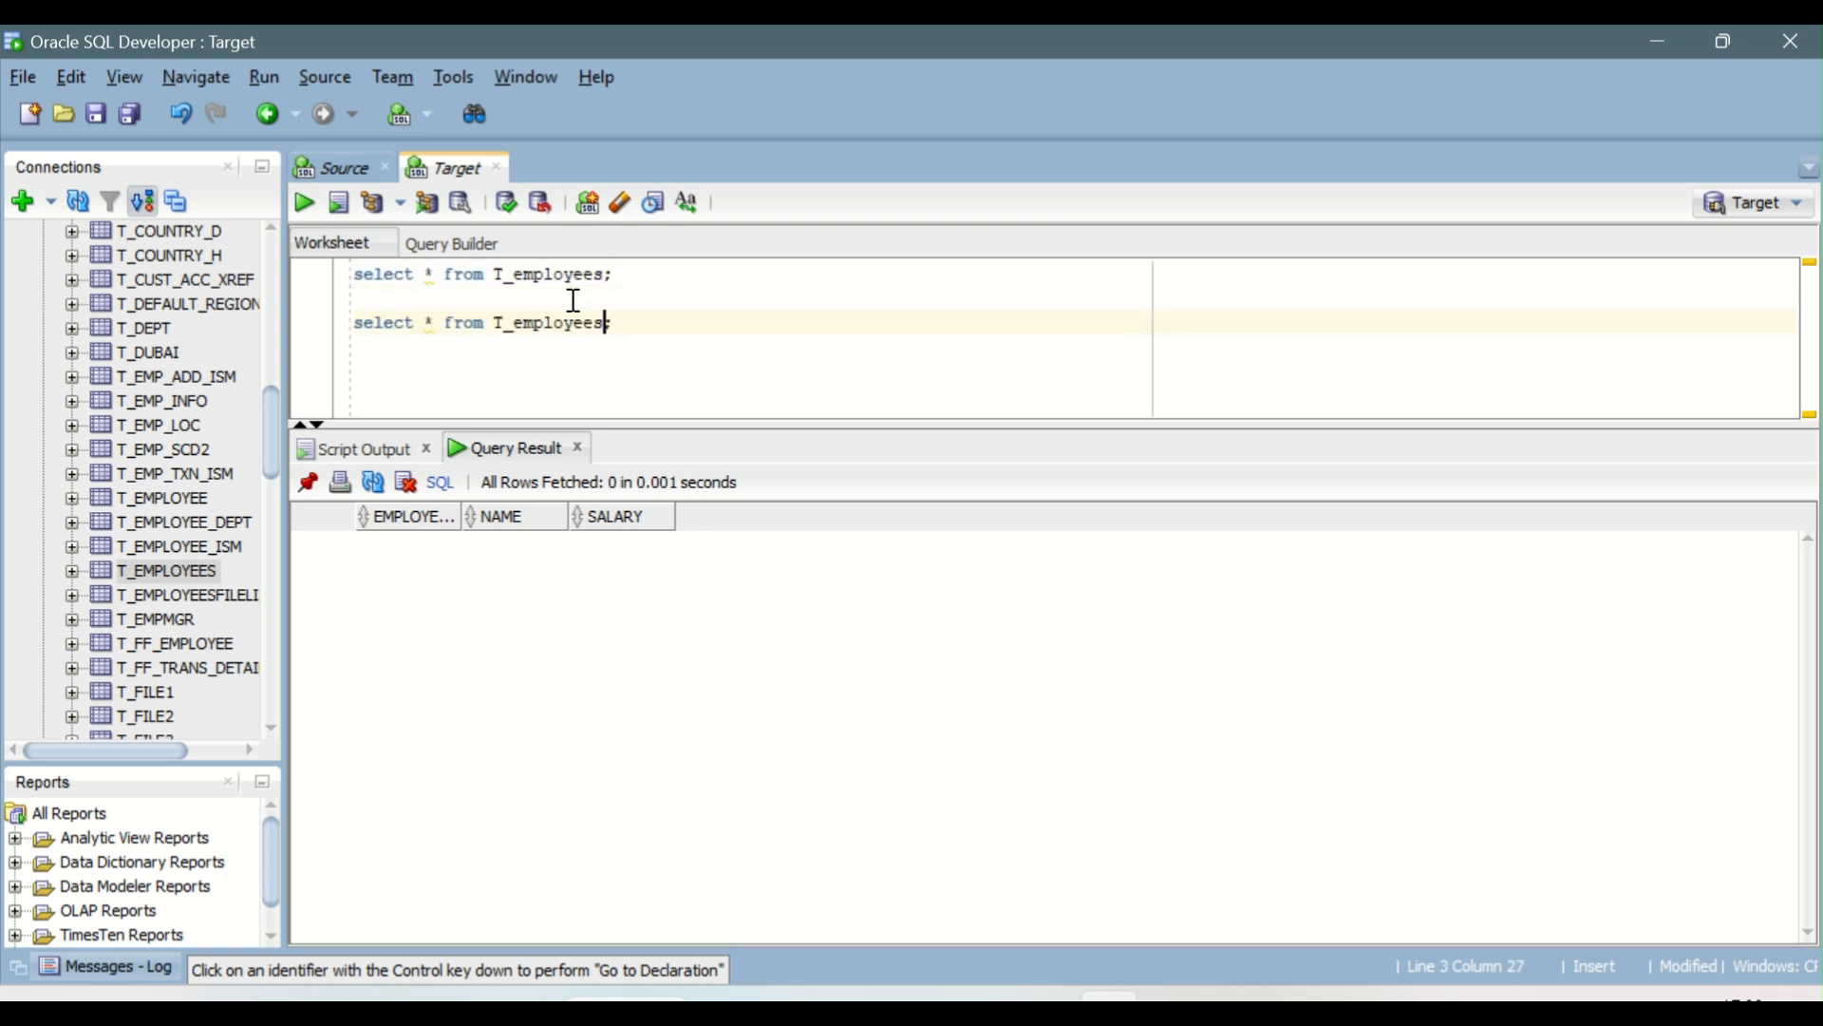
pyautogui.hotkey('shift', 'Left')
pyautogui.hotkey('shift', 'Left')
pyautogui.hotkey('shift', 'Left')
pyautogui.hotkey('shift', 'Left')
pyautogui.write('c')
pyautogui.hotkey('ctrl', 'Return')
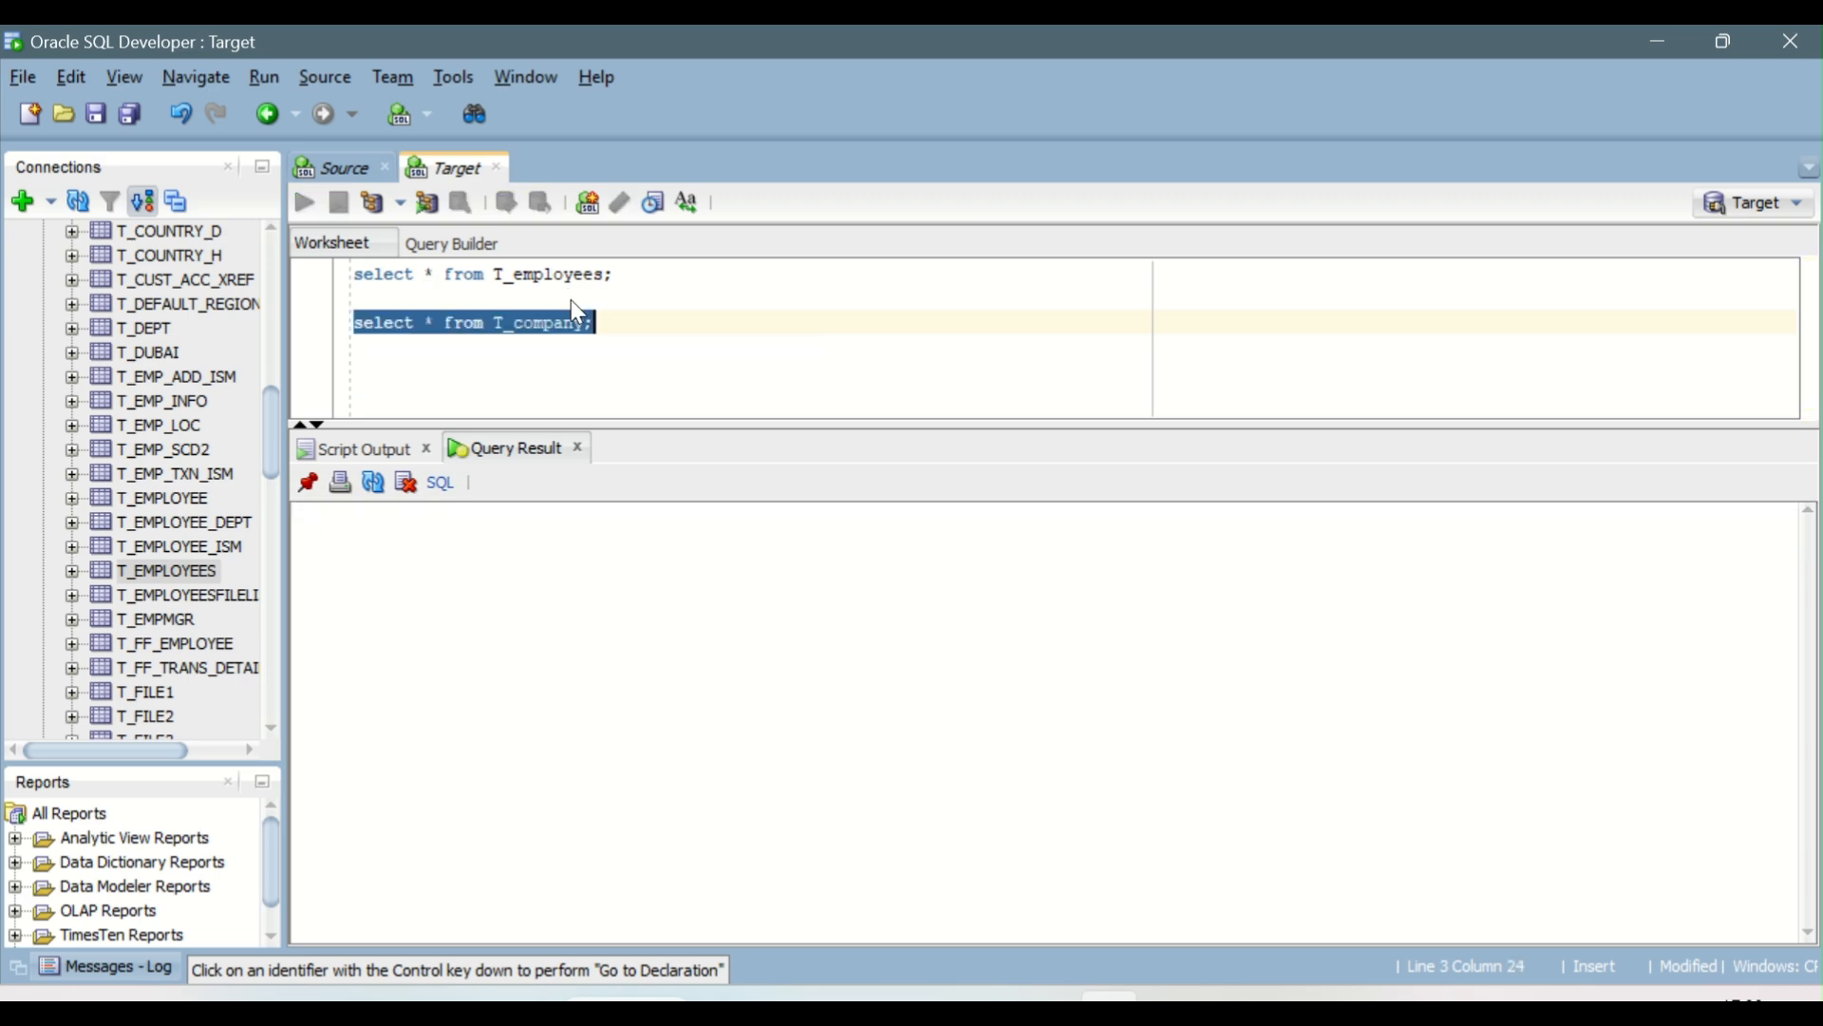
pyautogui.press('Up')
pyautogui.press('Up')
# - Switch to Informatica Data Integration, run the Dynamic Mapping Task, and go to its entry in My Jobs
pyautogui.hotkey('alt', 'Tab')
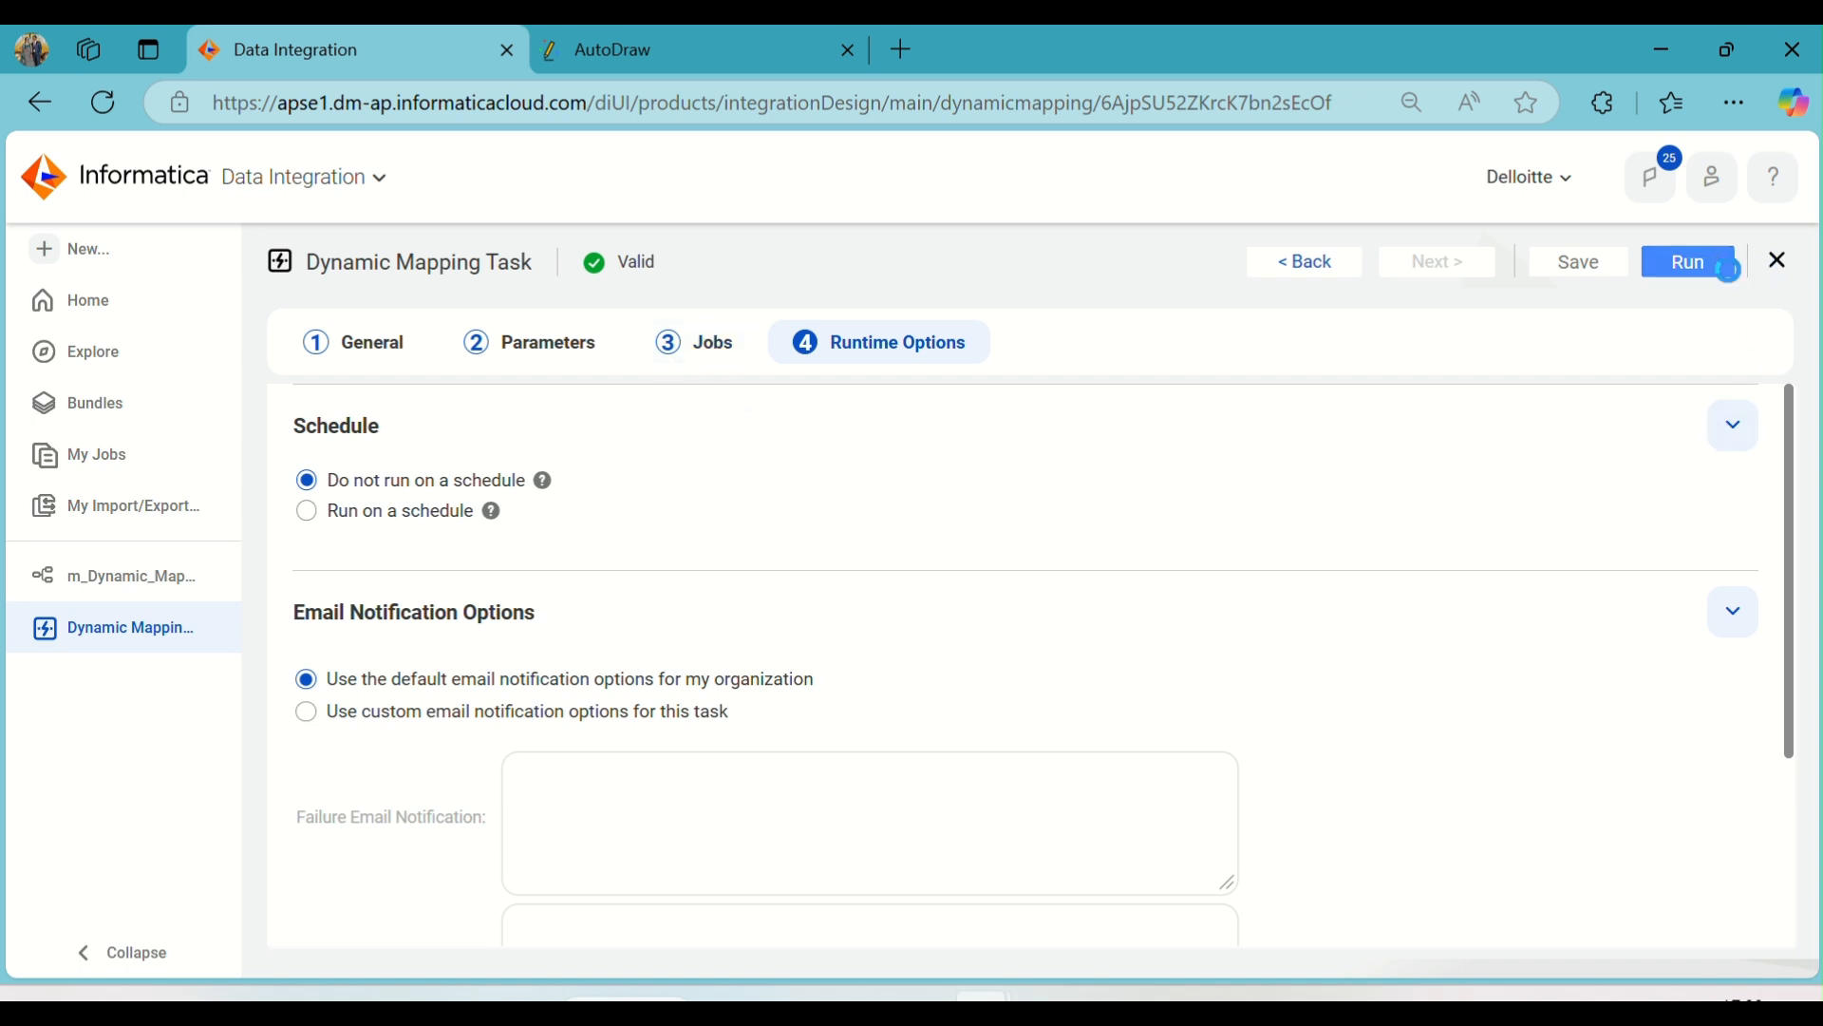
pyautogui.click(1716, 256)
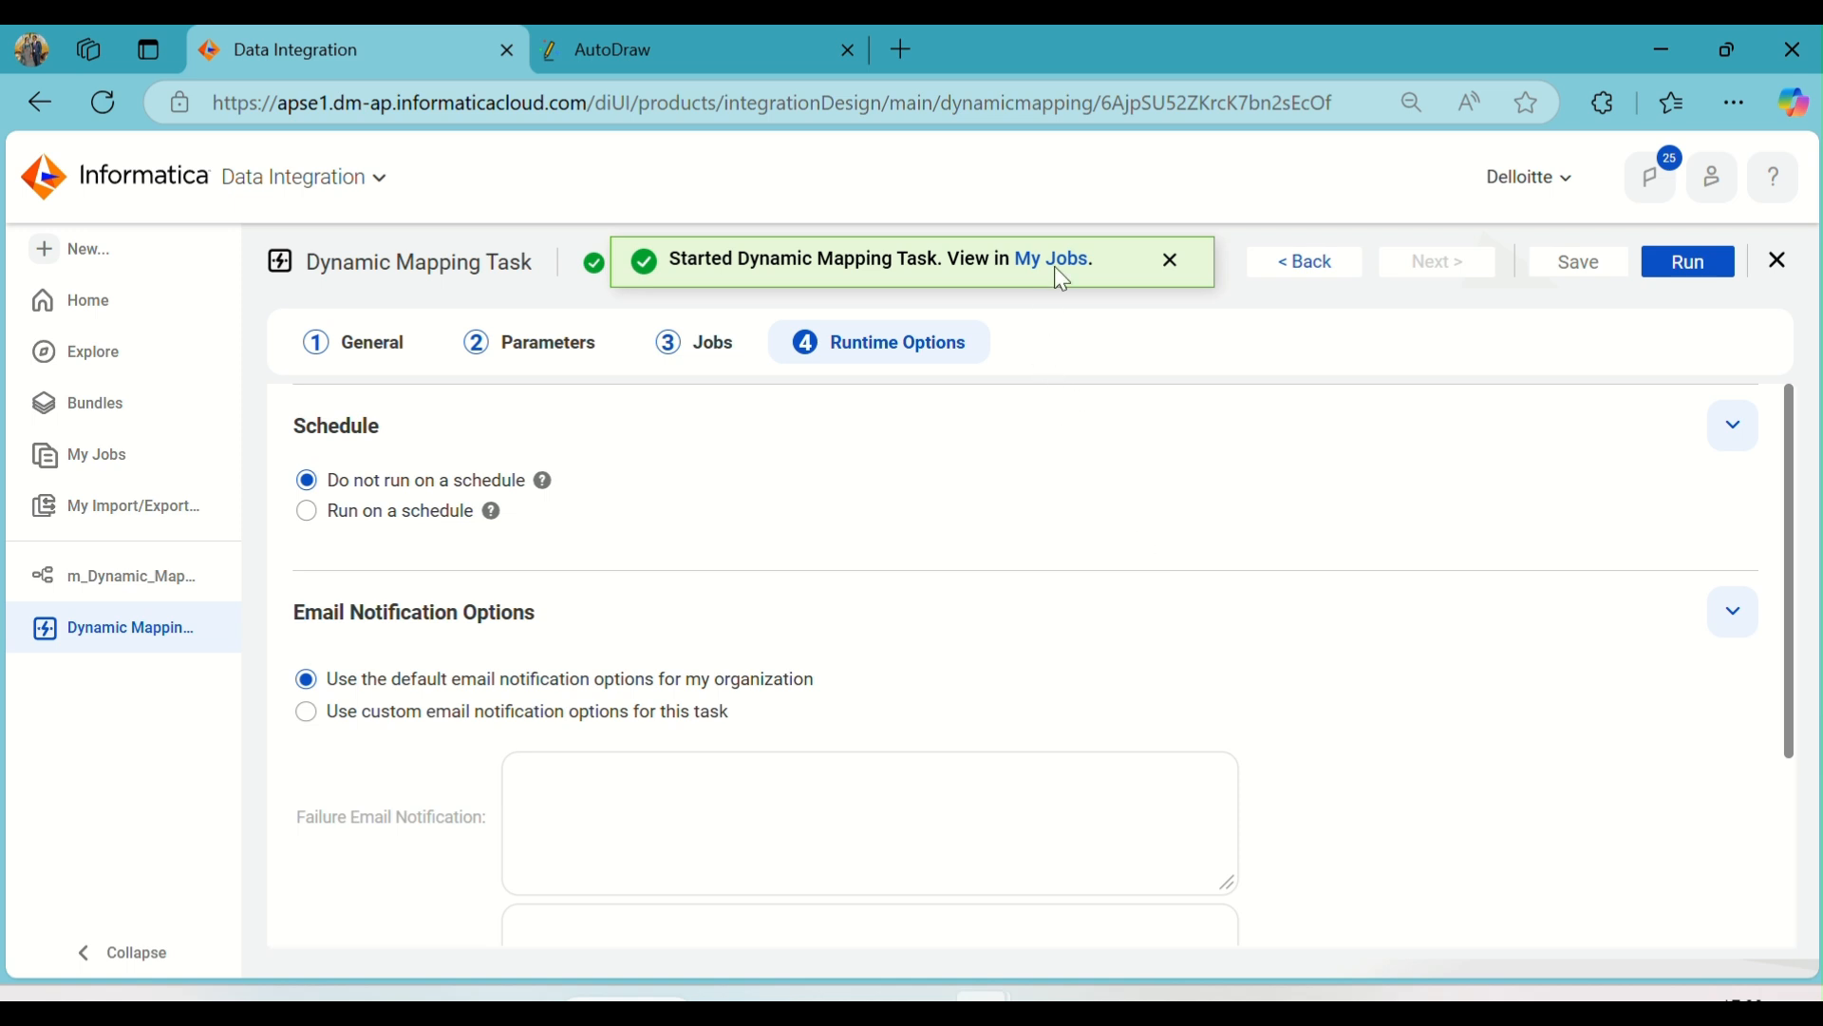
pyautogui.click(1055, 262)
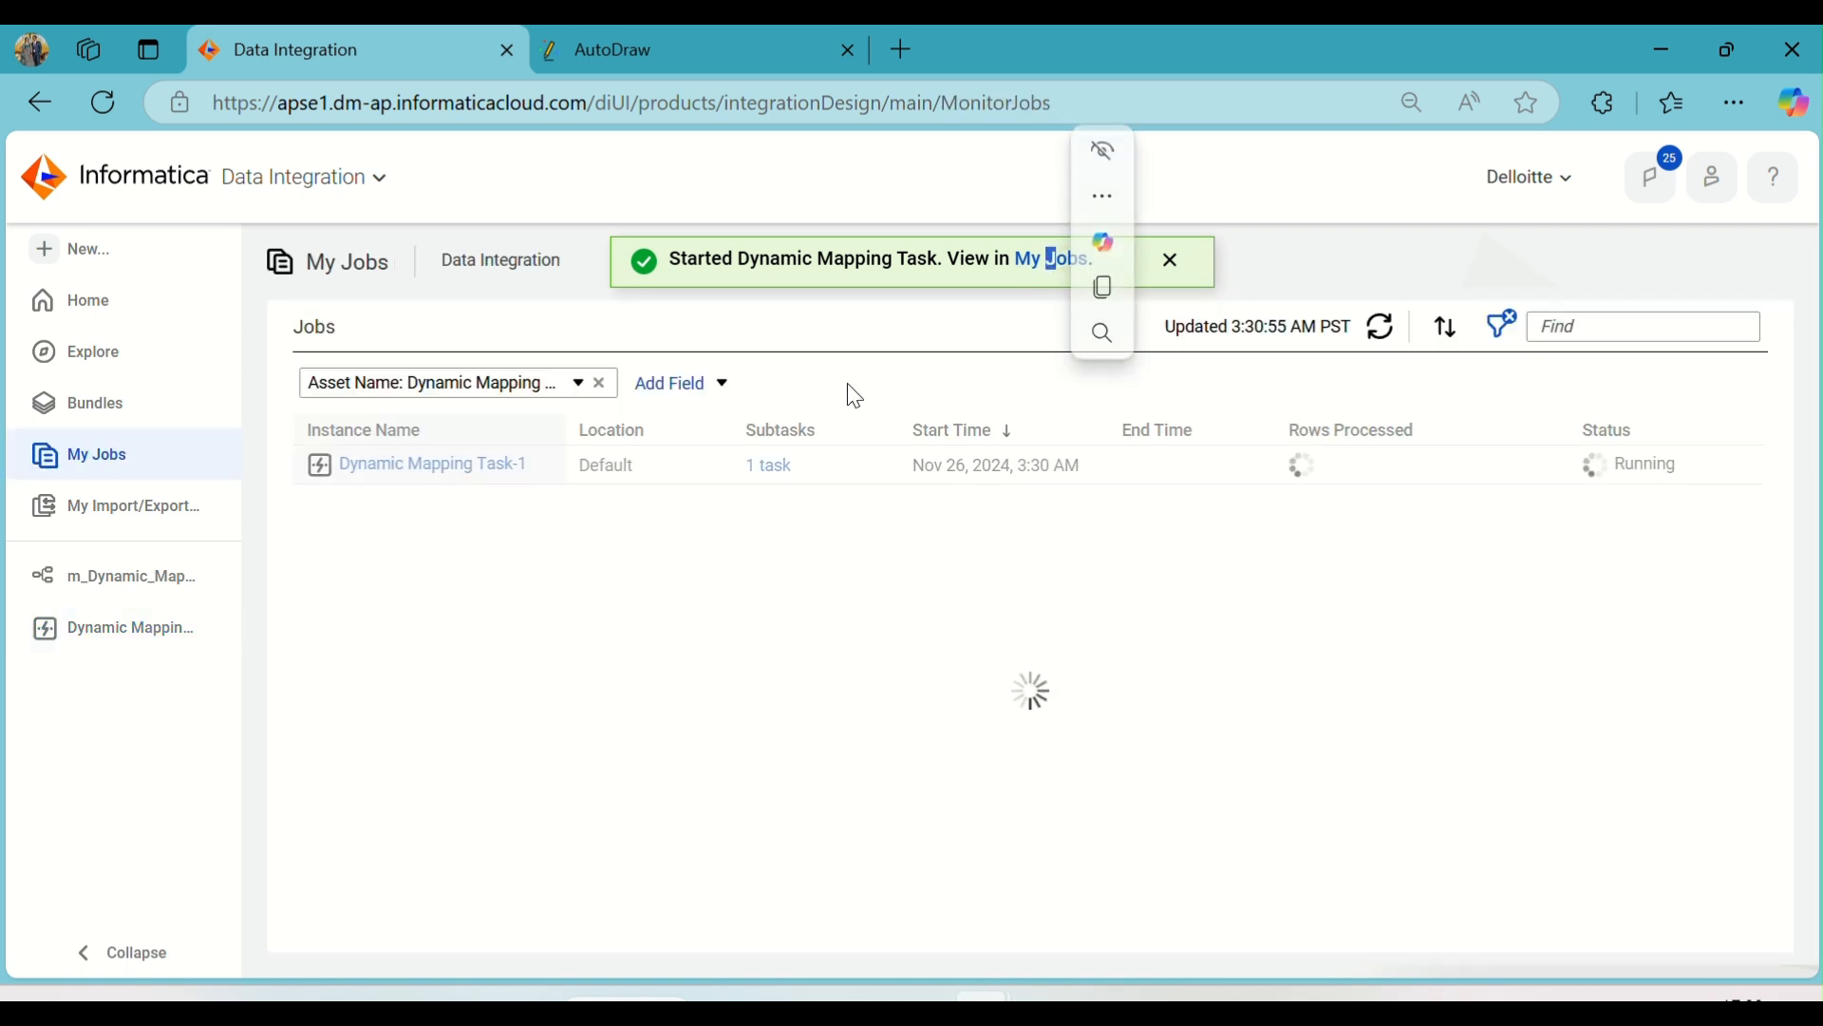
# - Check the status and details of the running m_Dynamic_Mapping_Trans subtask, refresh it, and return to the full jobs list
pyautogui.click(769, 470)
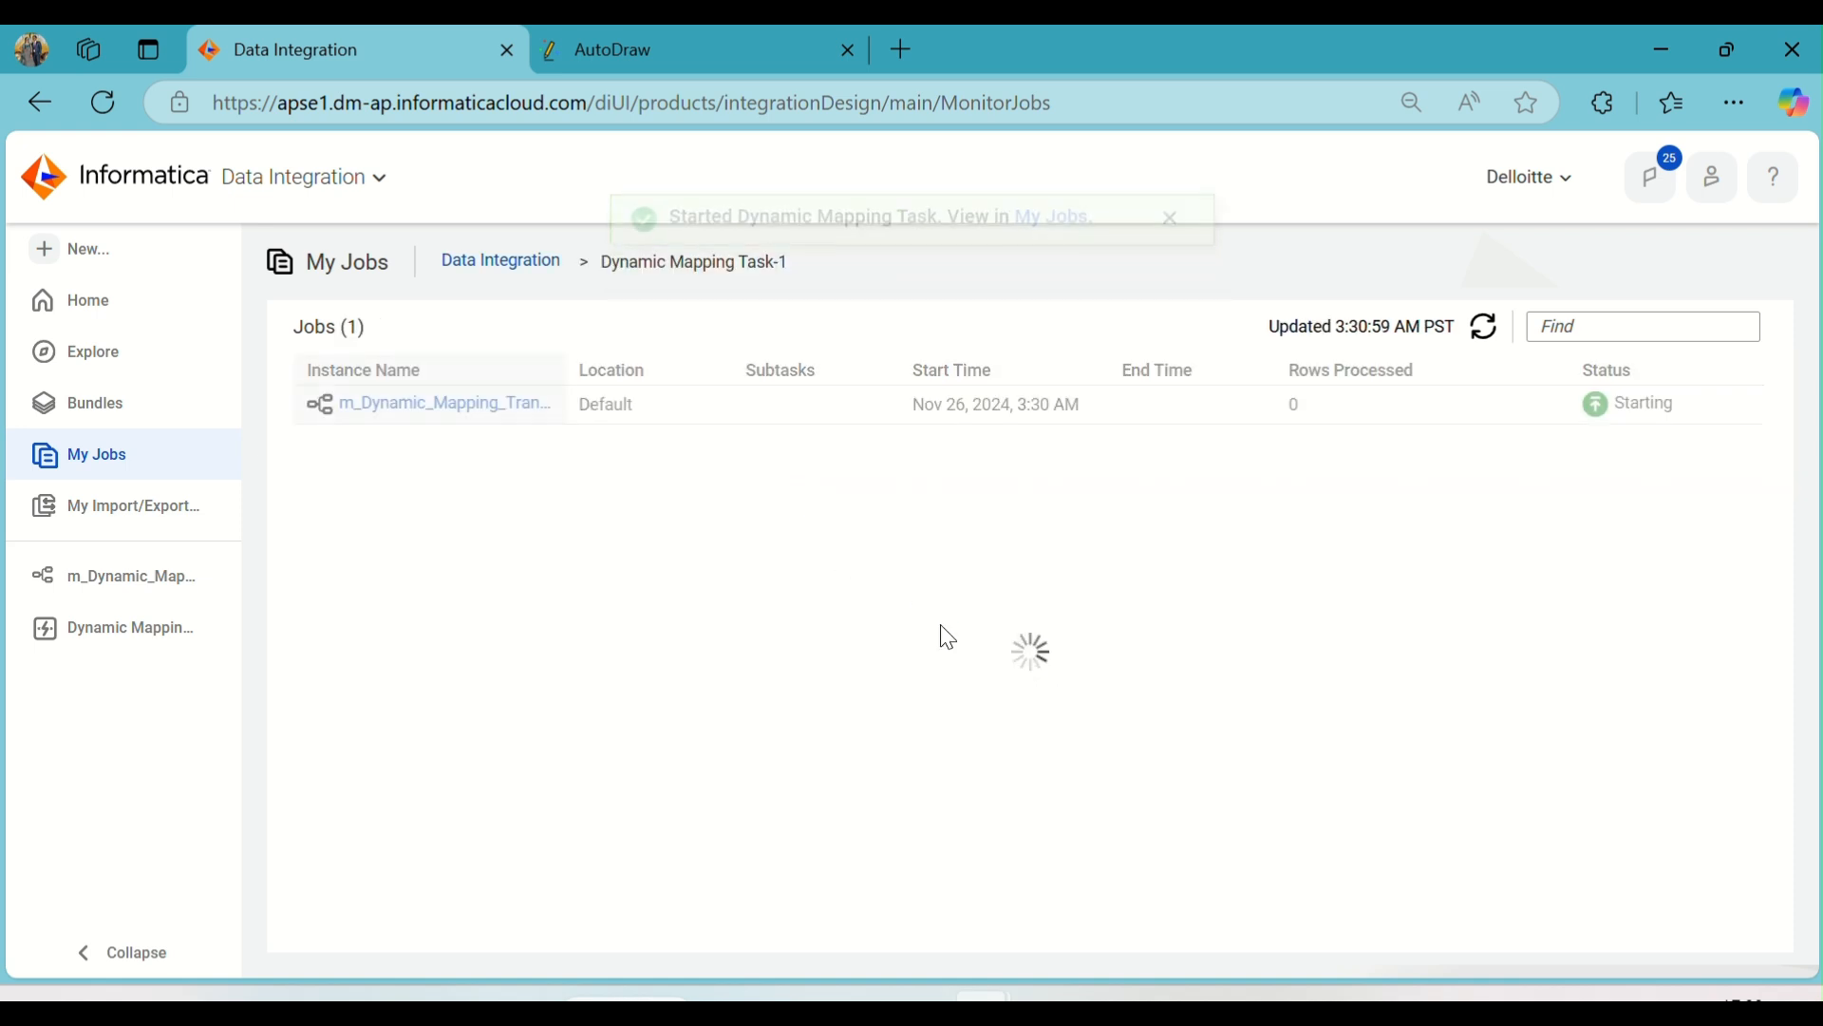
pyautogui.click(492, 408)
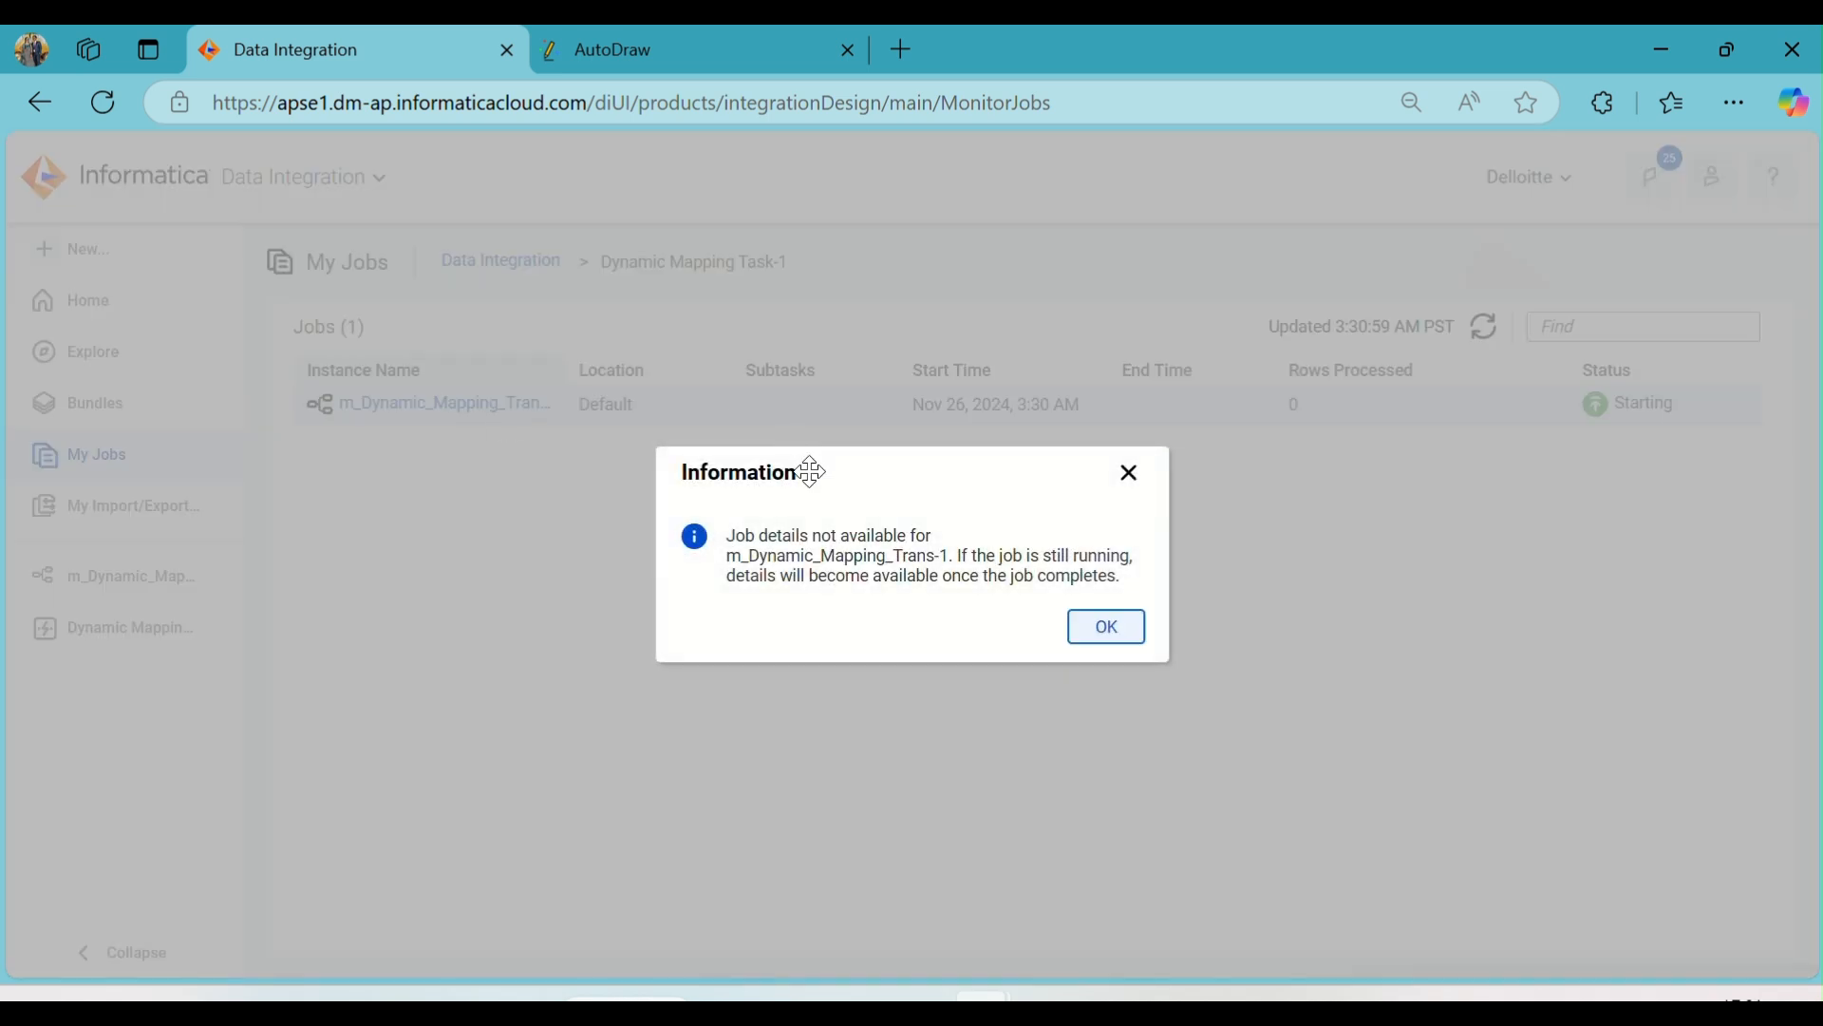
pyautogui.click(1102, 632)
pyautogui.click(1487, 327)
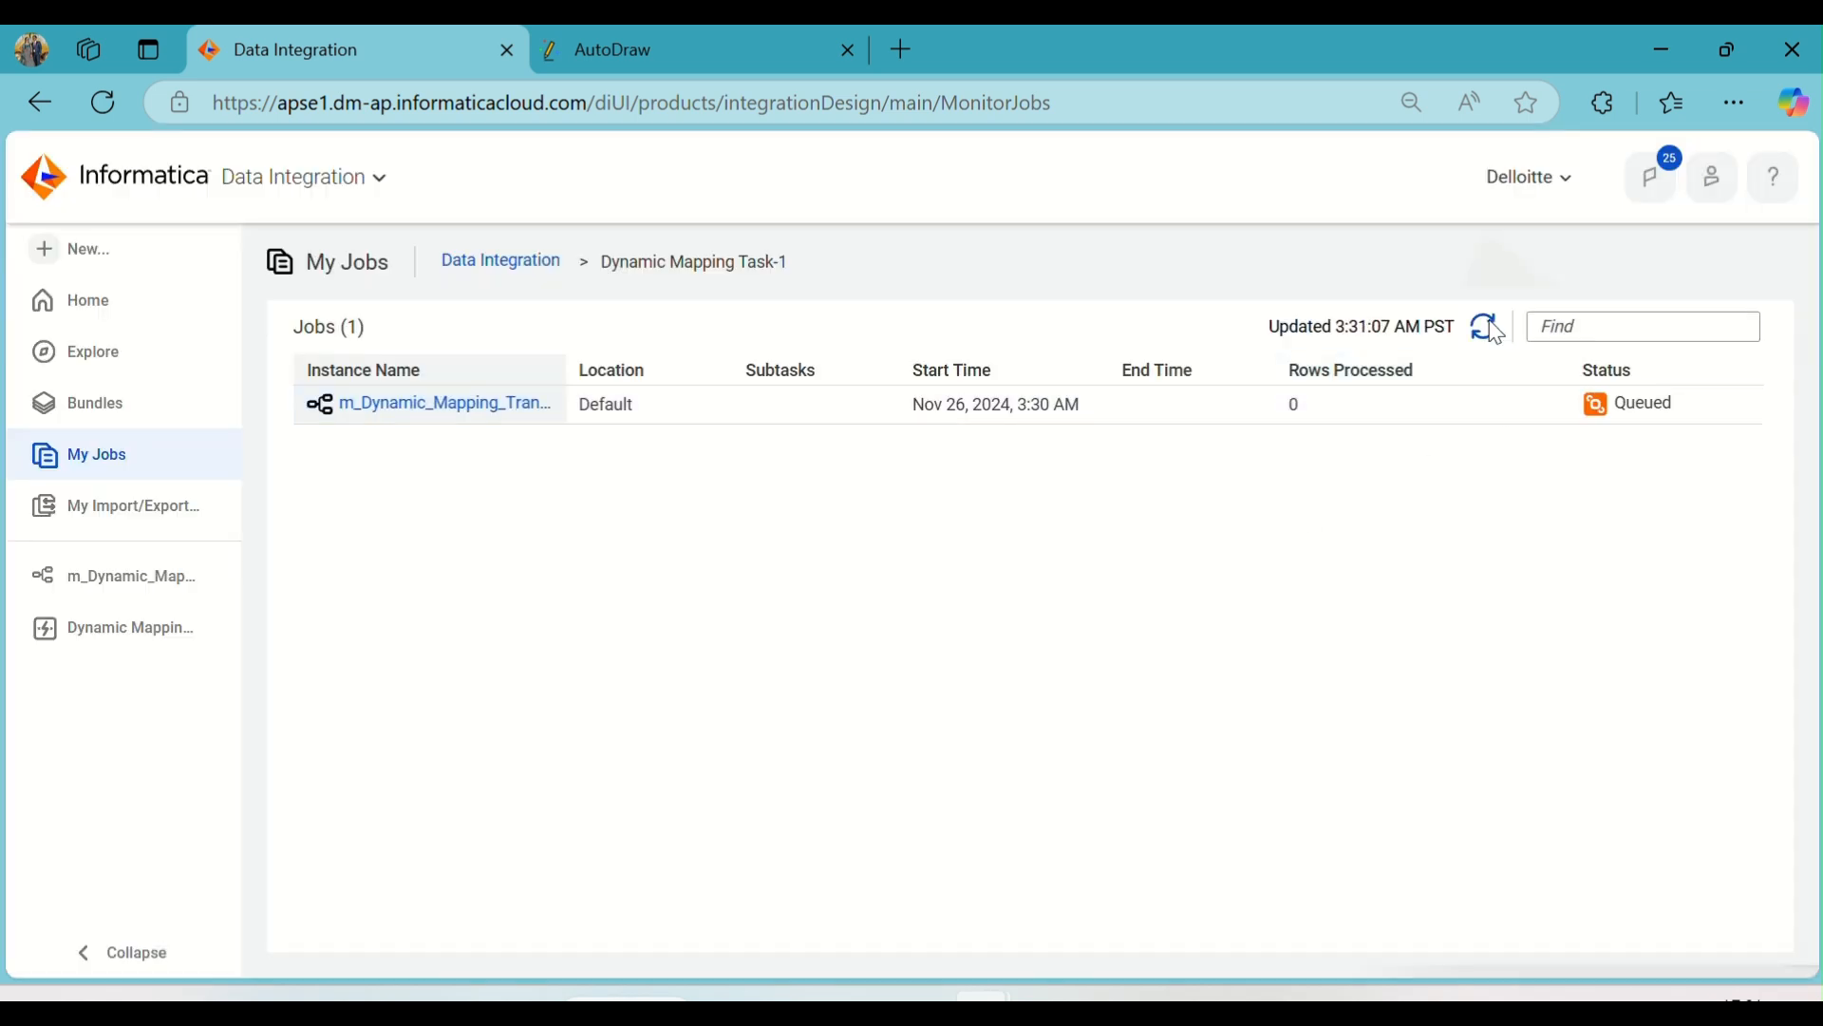
pyautogui.click(1494, 328)
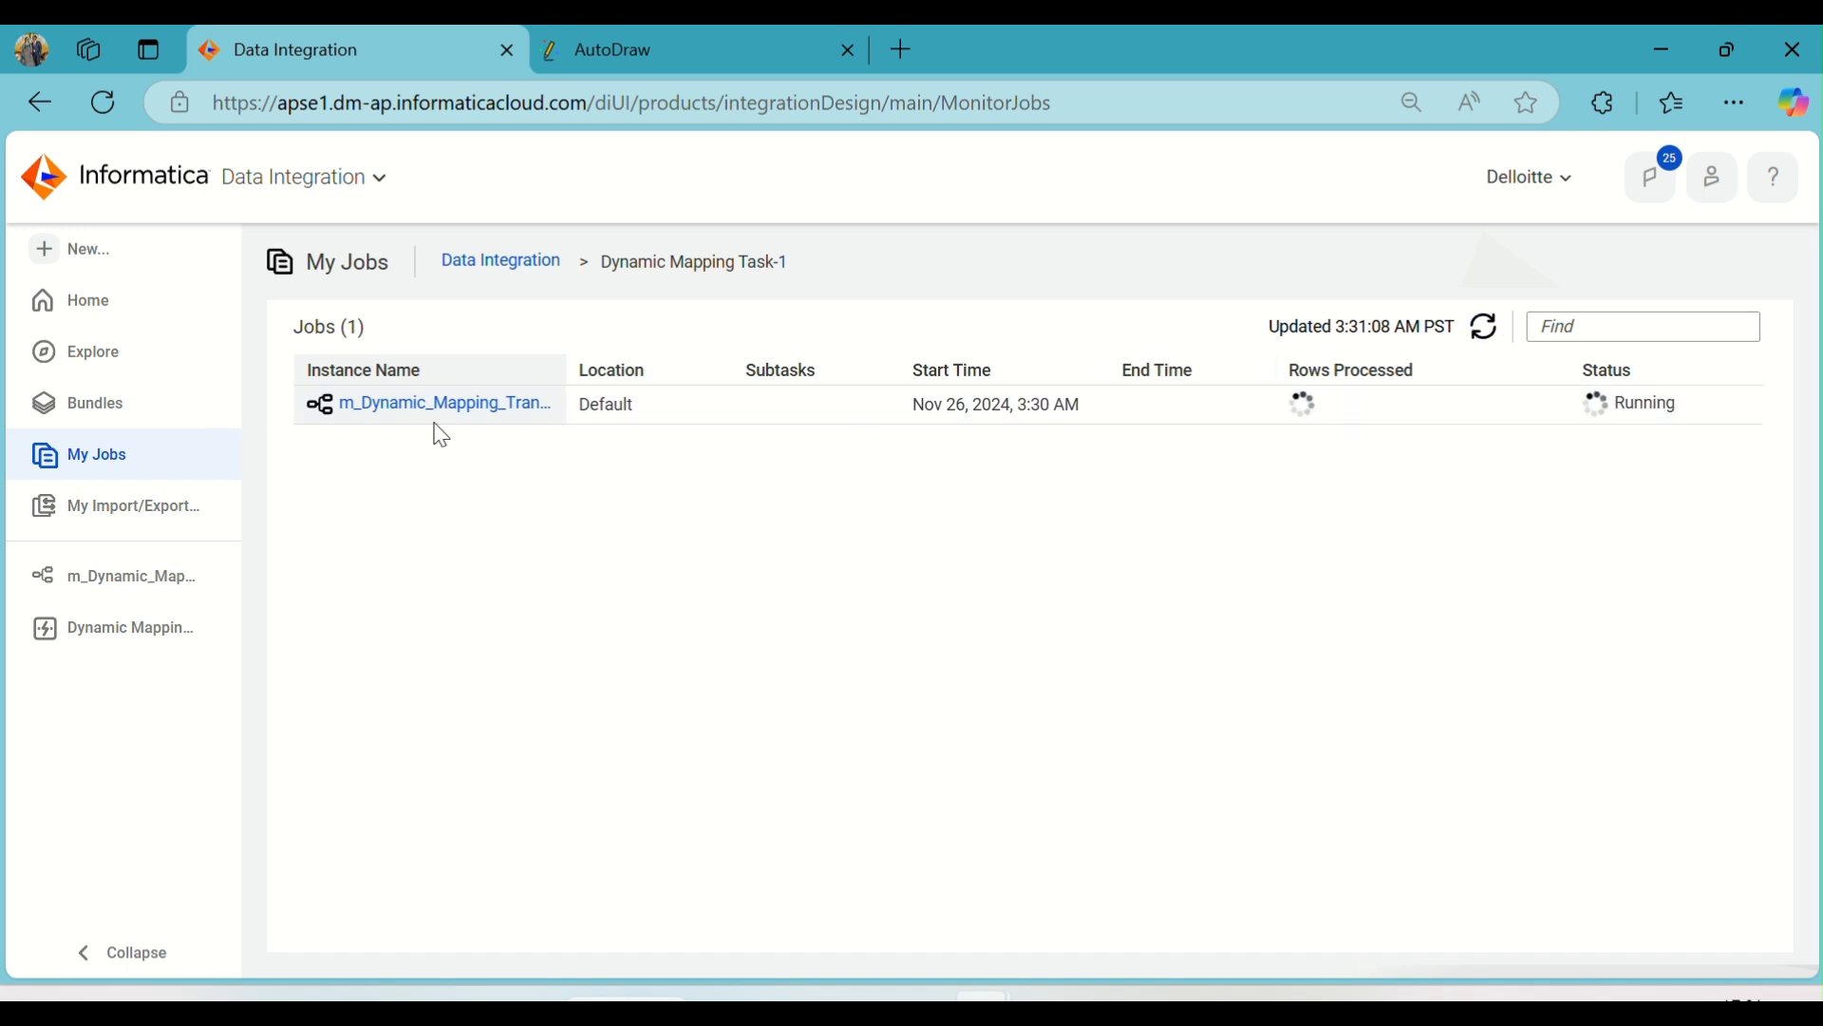
pyautogui.click(497, 404)
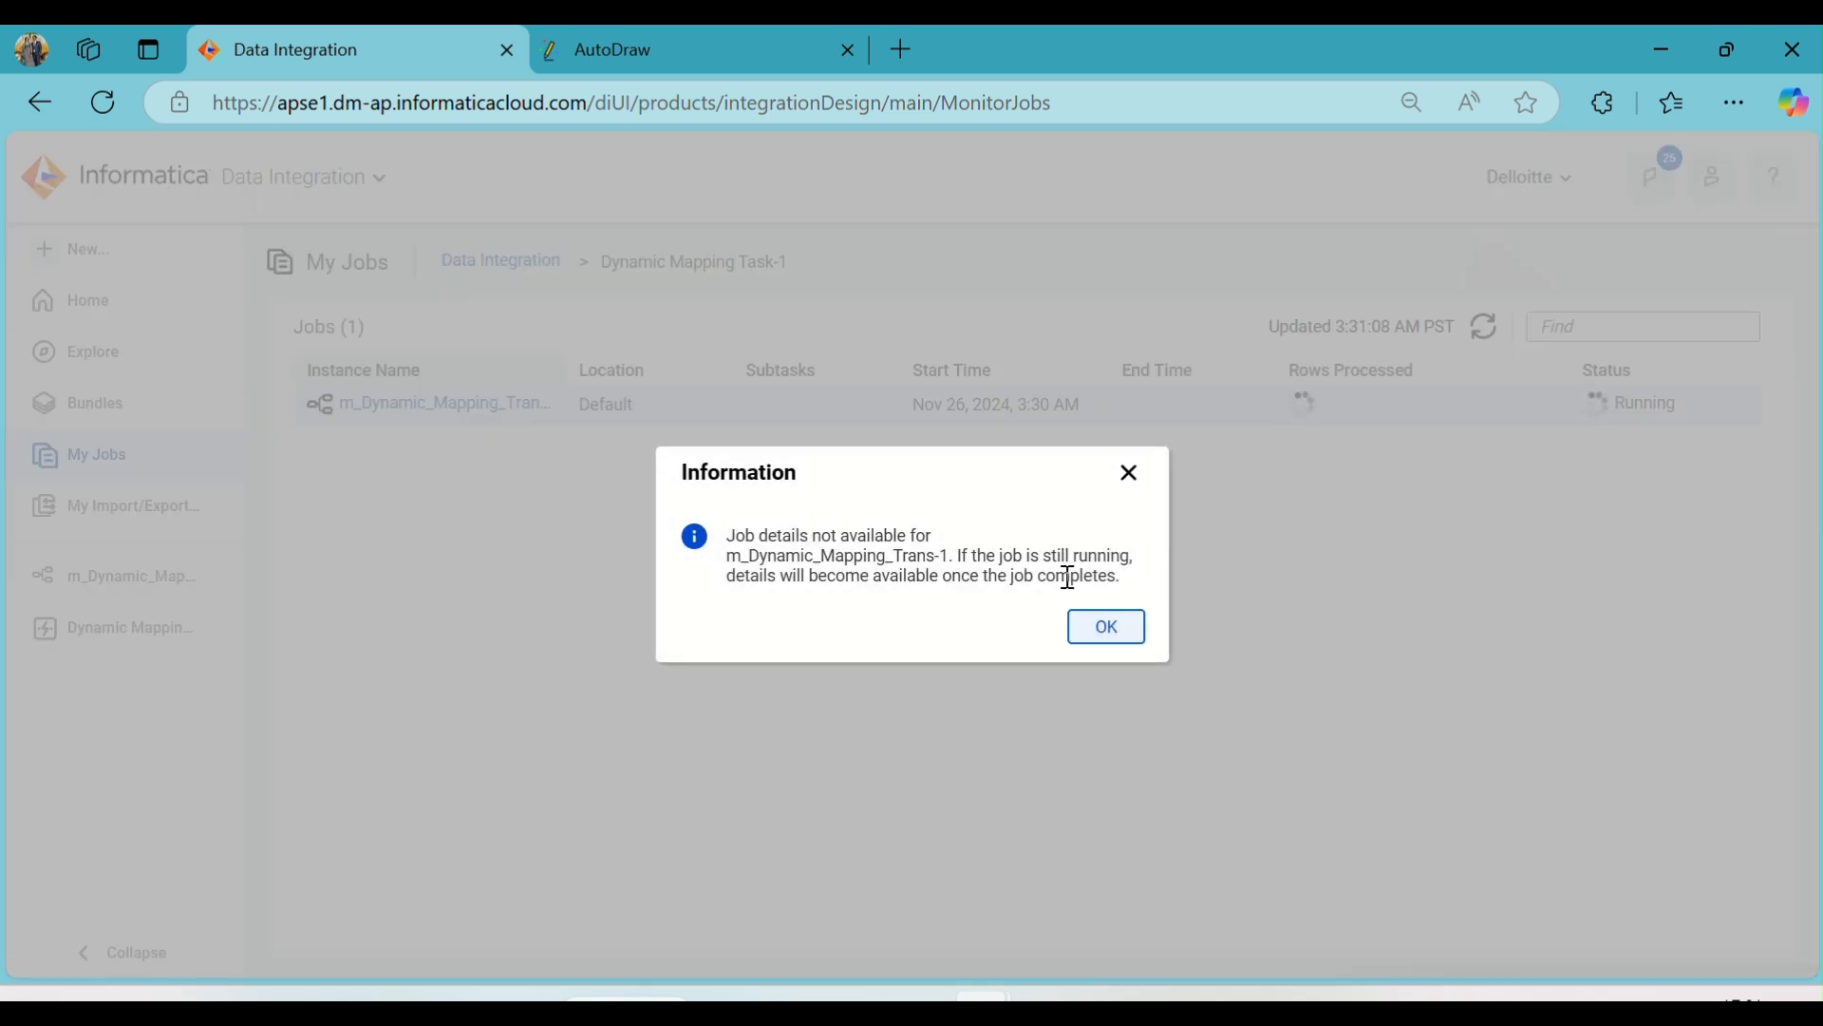
pyautogui.click(1126, 638)
pyautogui.click(483, 261)
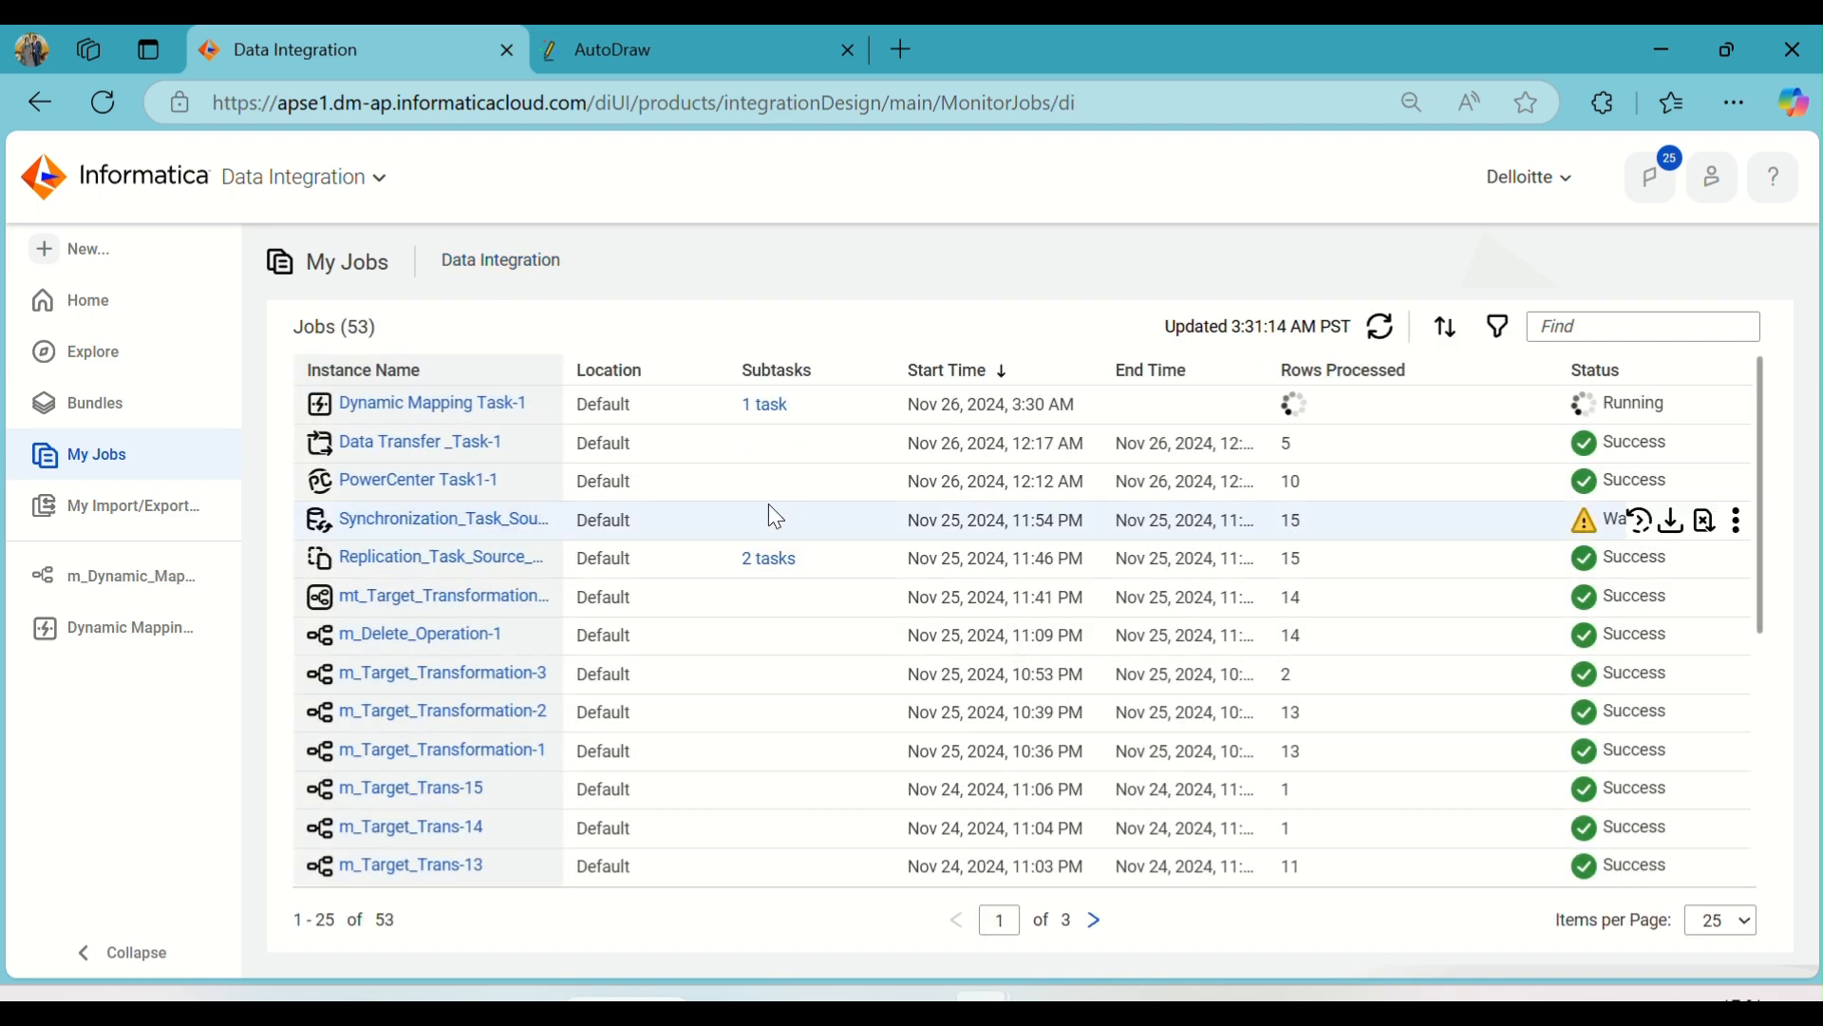
# - View the Dynamic Mapping Task-1 run details and refresh the individual results of Job_1 and Job_2
pyautogui.click(452, 403)
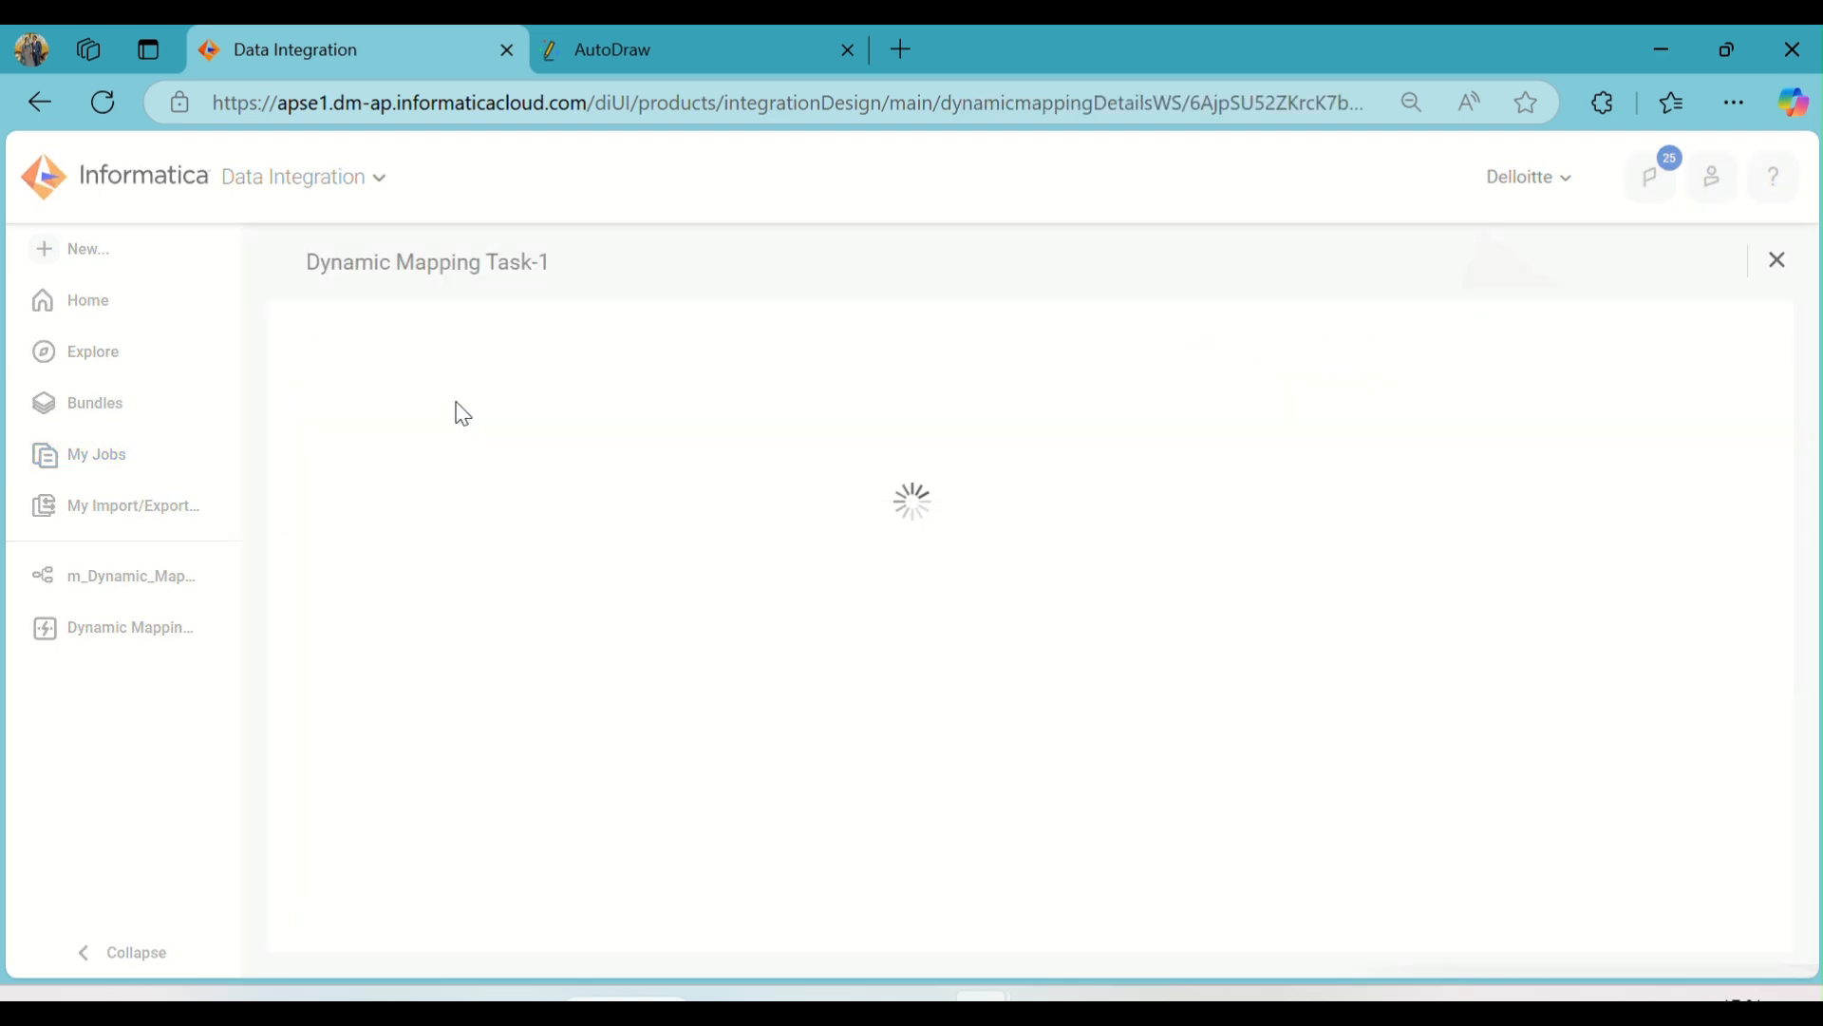
pyautogui.scroll(-4, 771, 550)
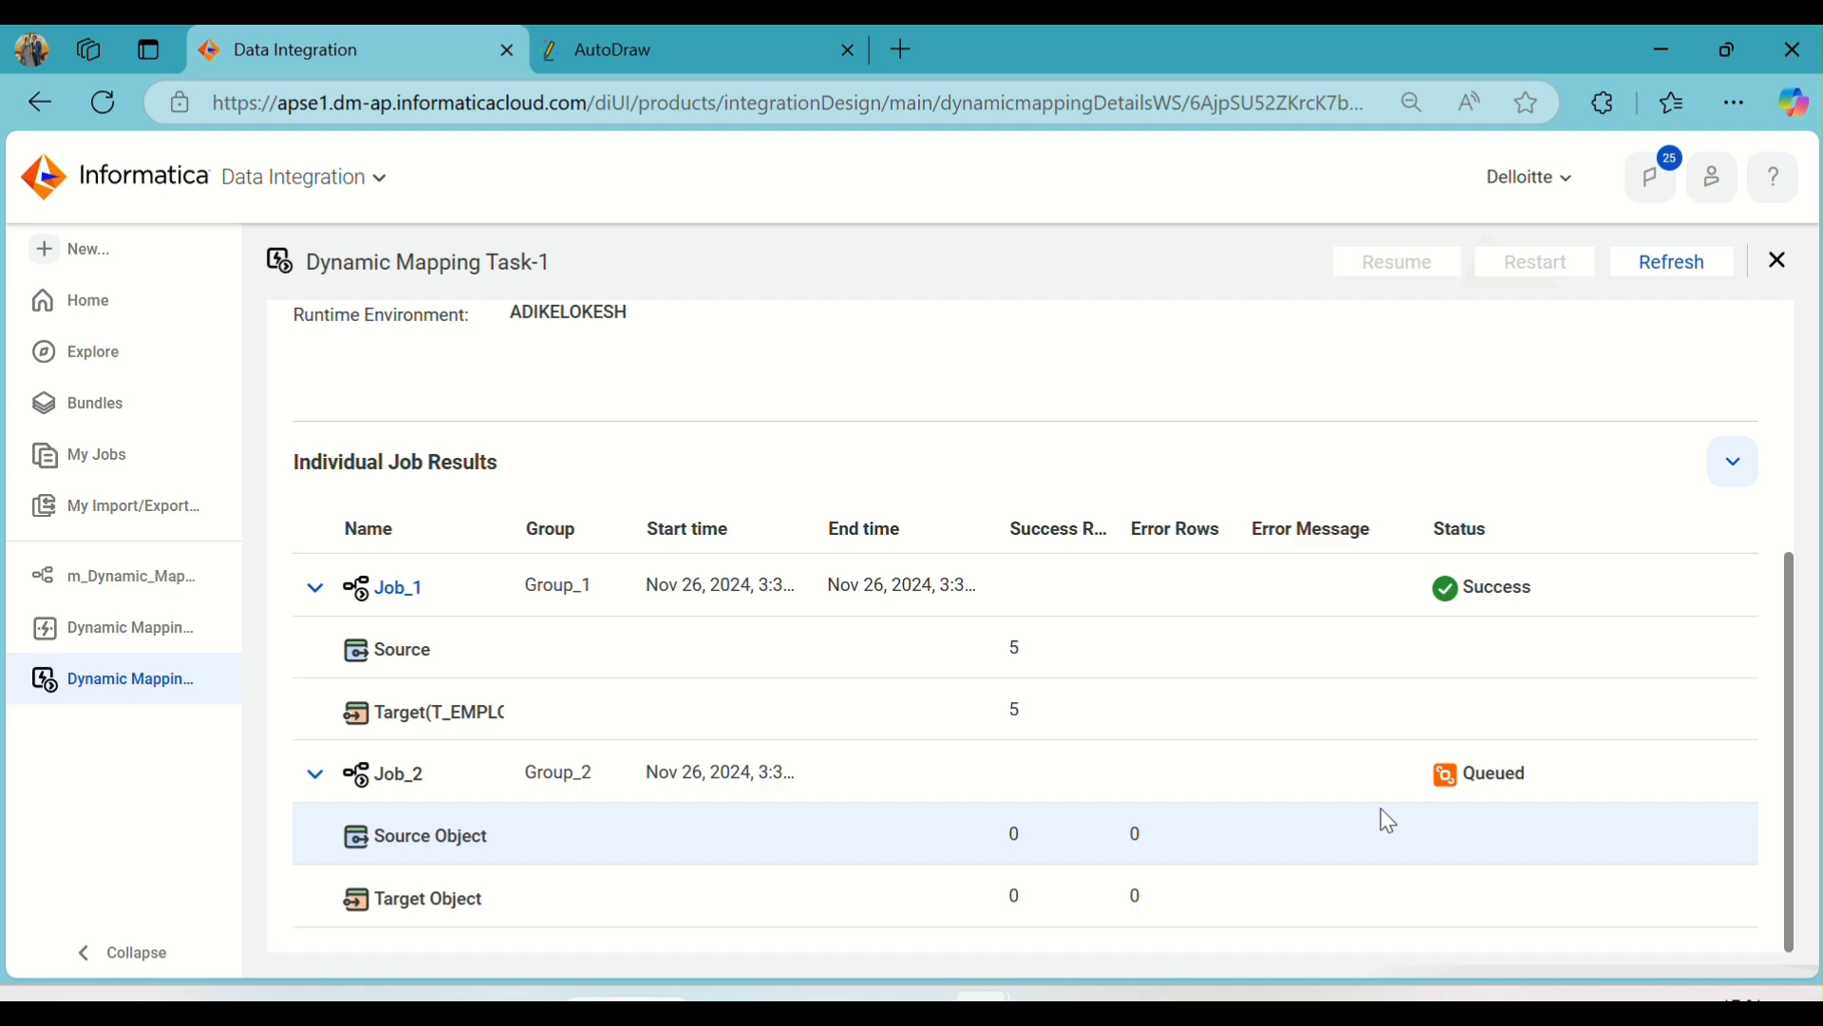
pyautogui.click(1666, 276)
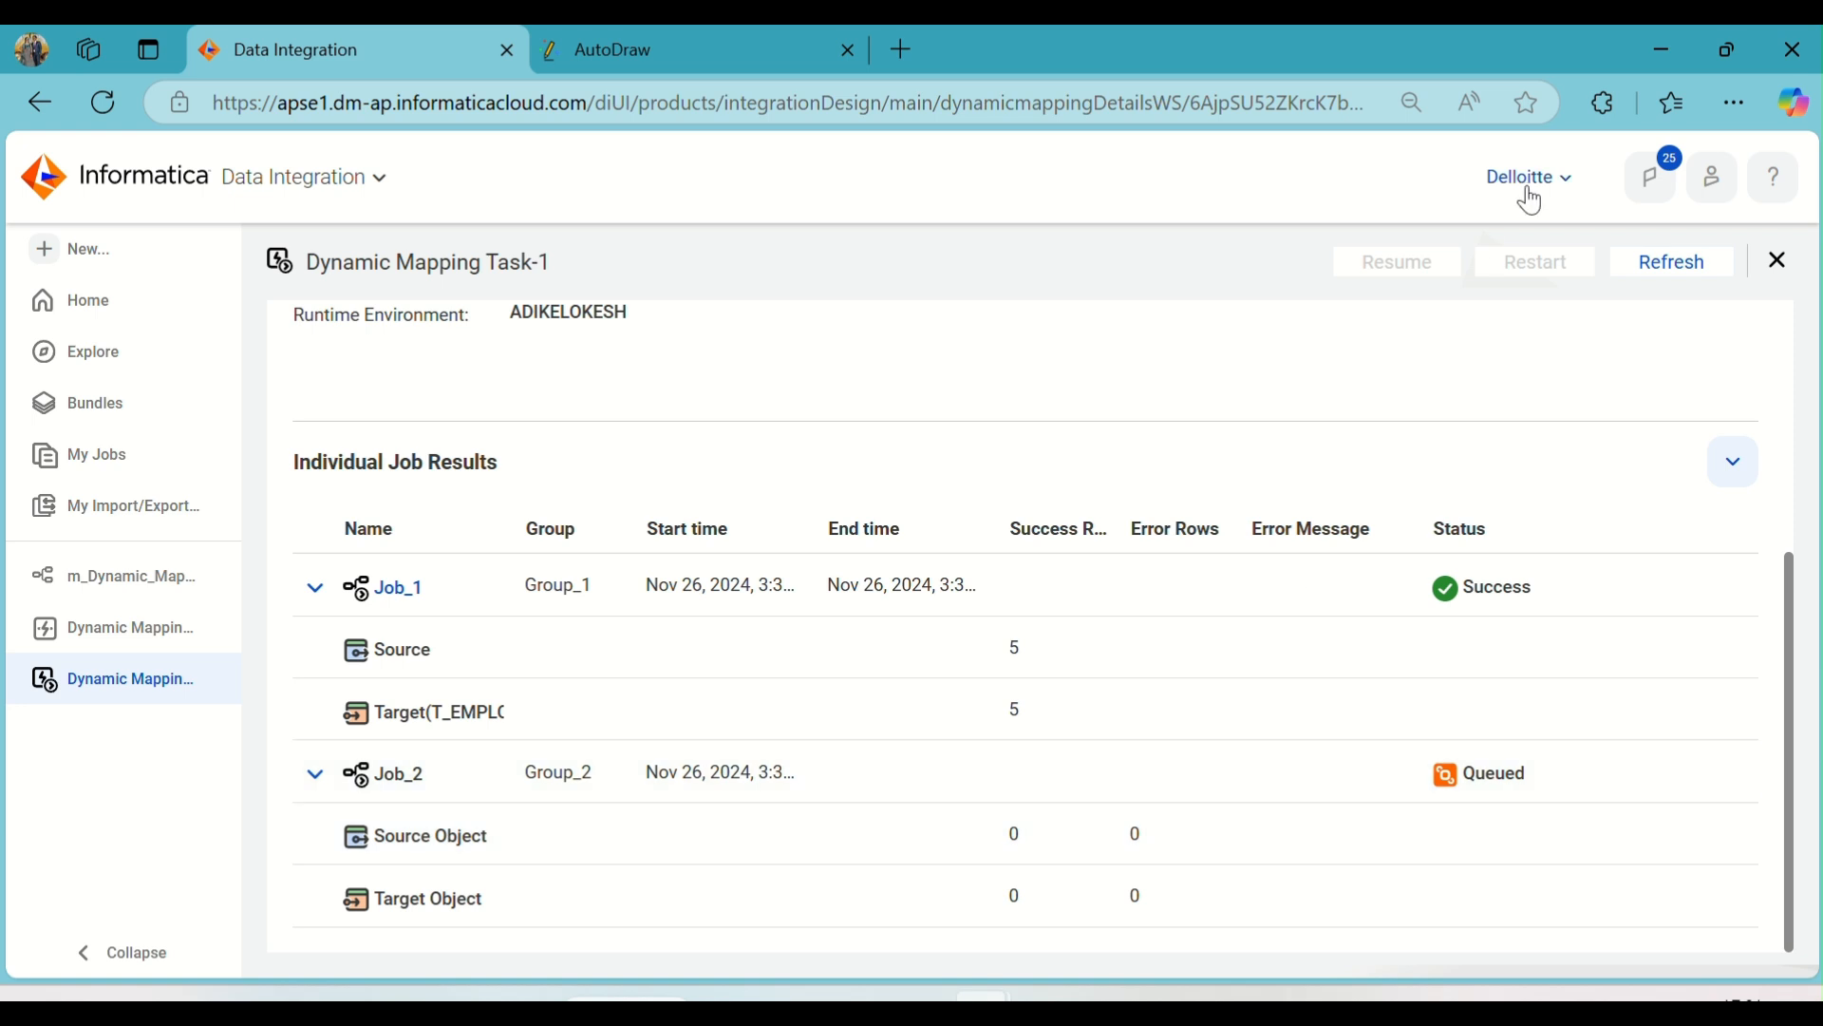
pyautogui.click(1657, 256)
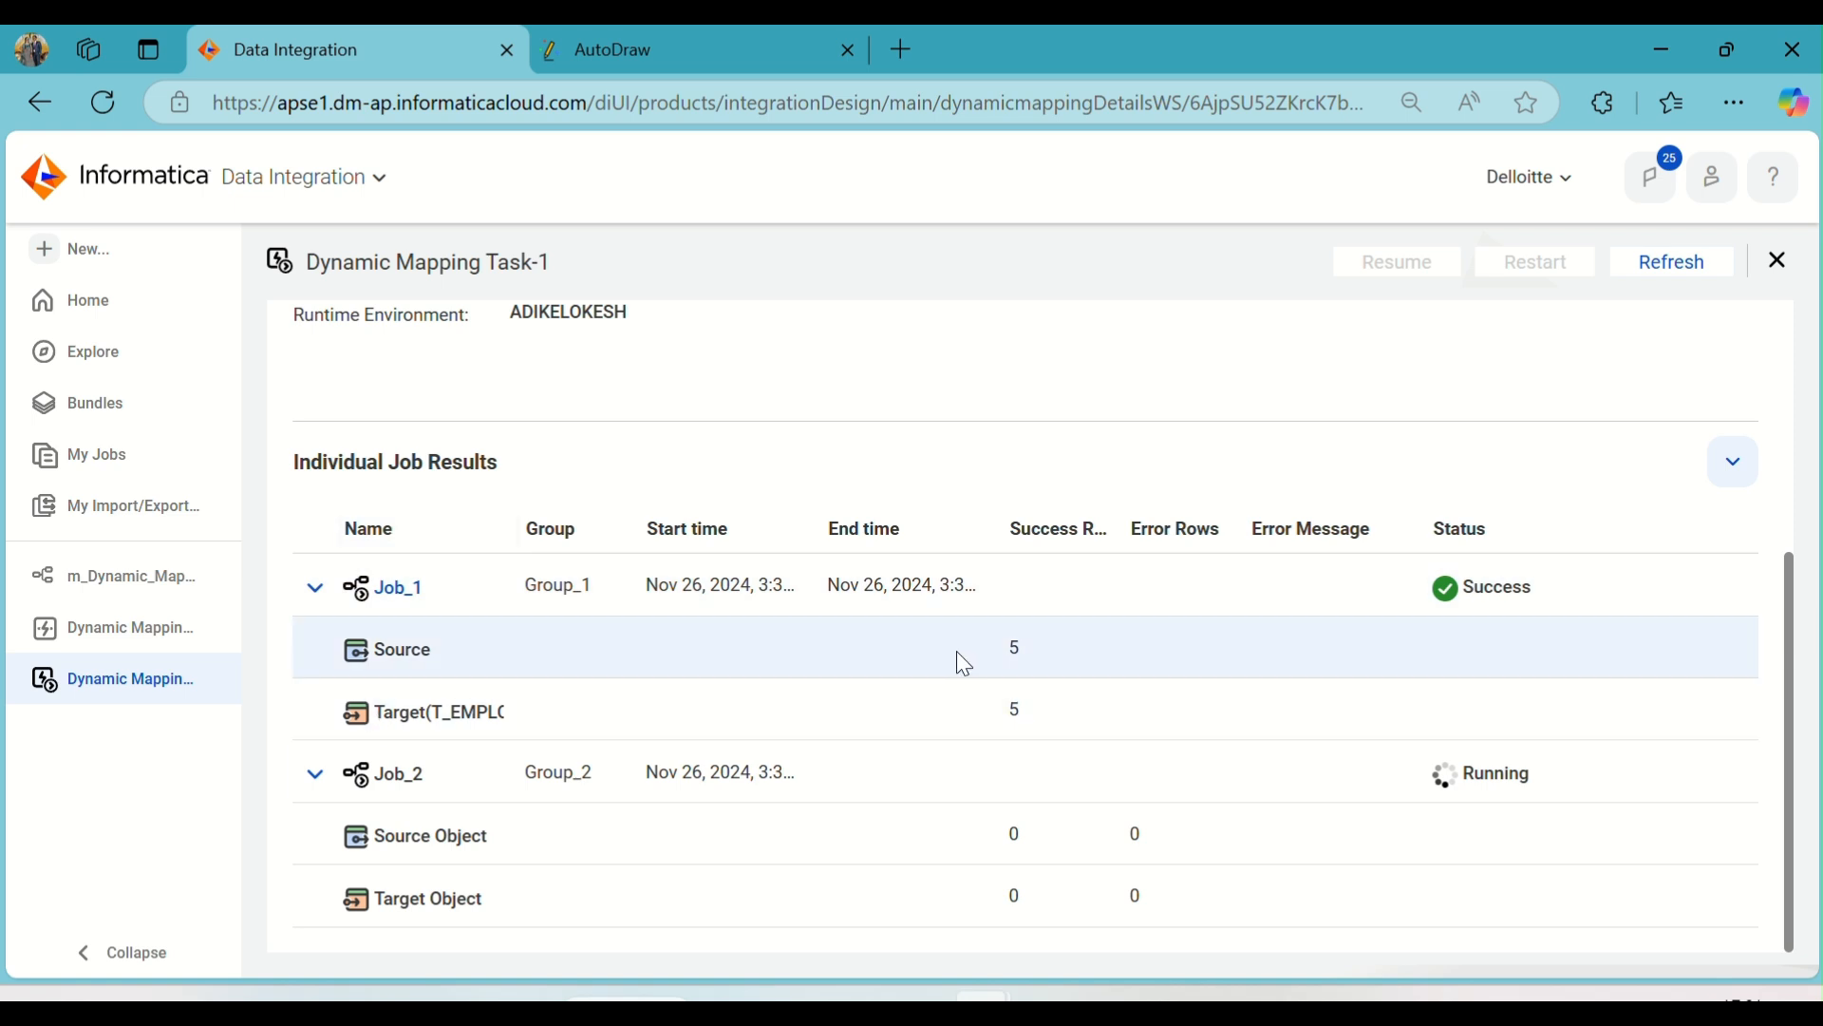
pyautogui.click(1645, 273)
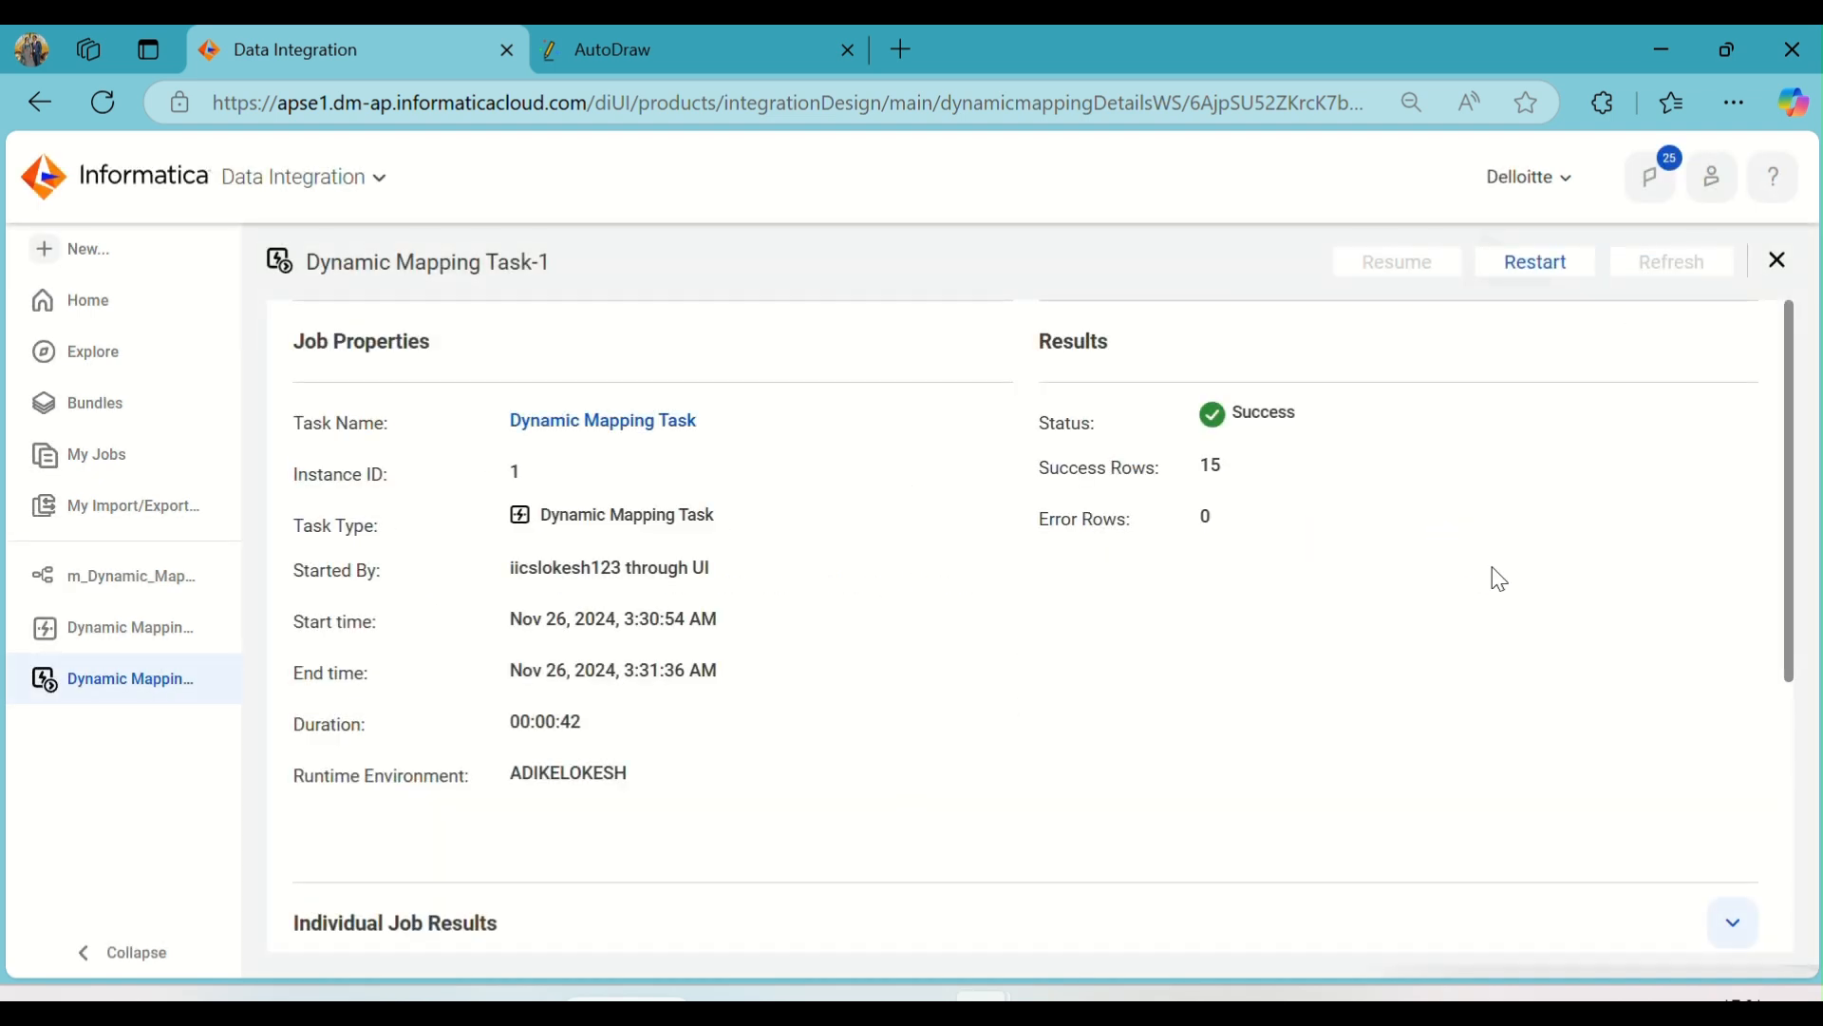
# - Review the overall status and the success rows of Job_1 and Job_2, and close the run details
pyautogui.scroll(-2, 1498, 579)
pyautogui.scroll(-3, 1498, 583)
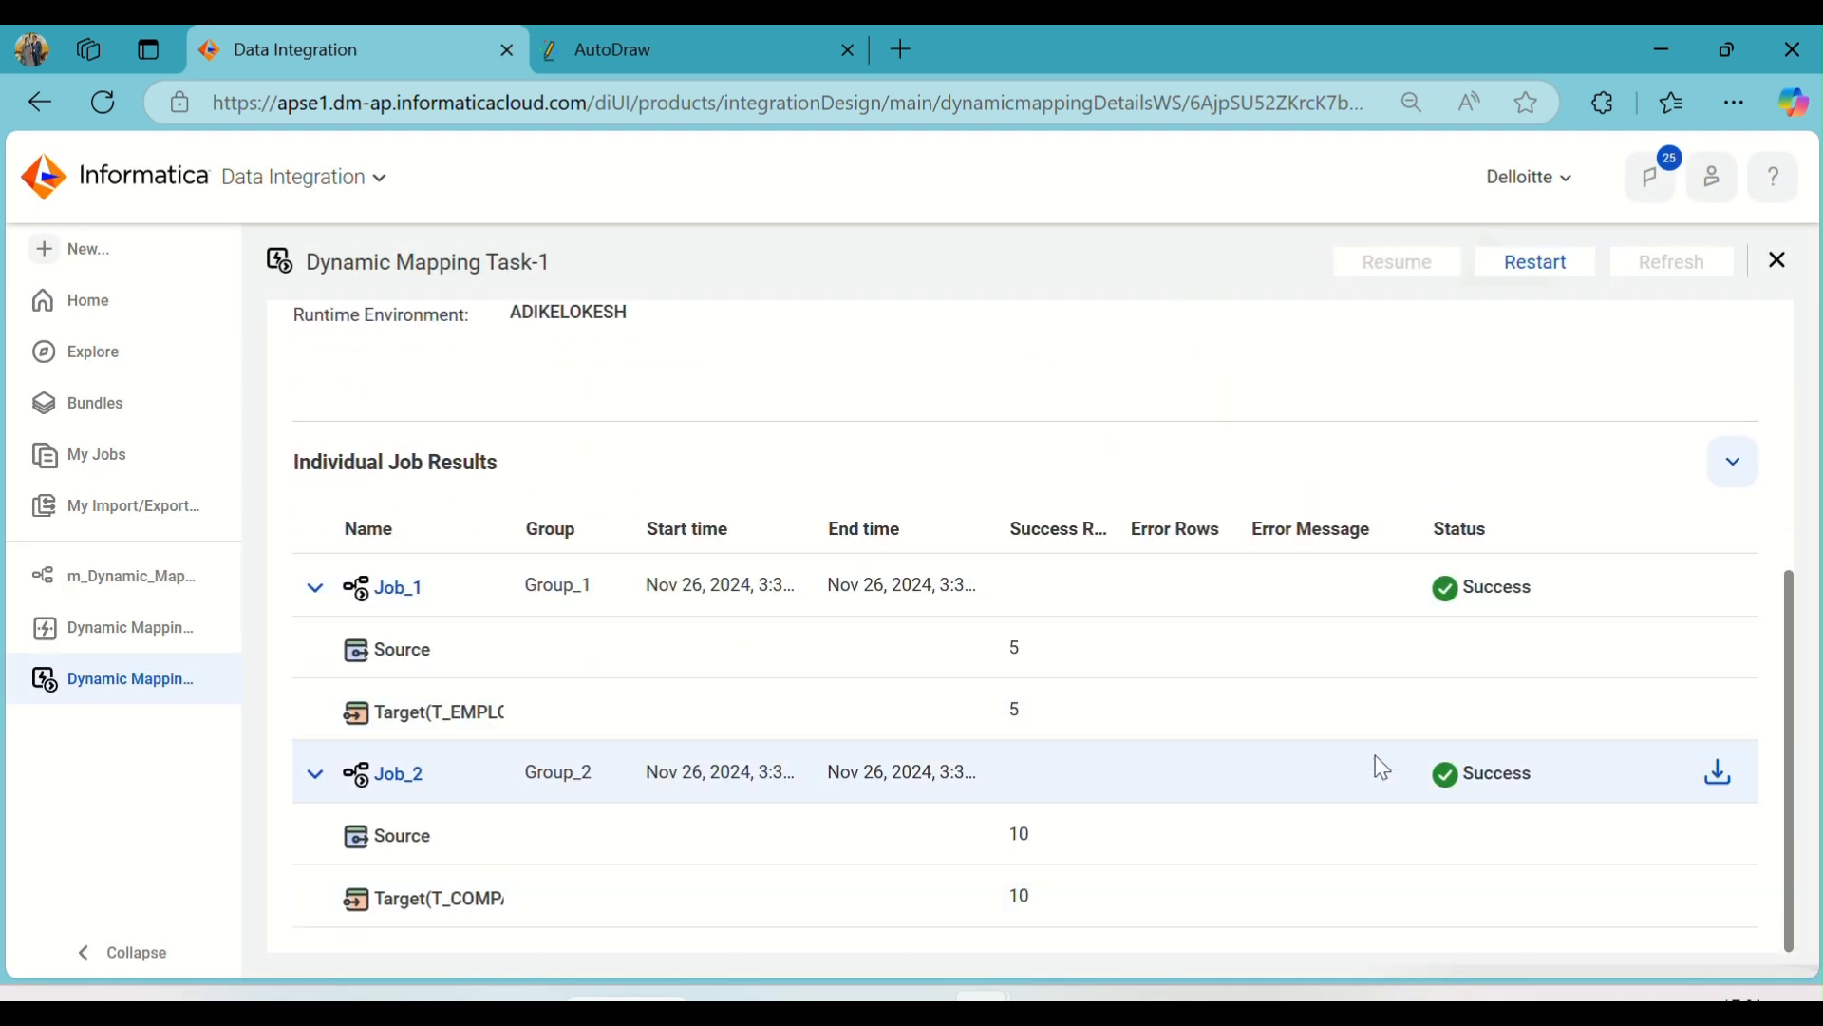
pyautogui.scroll(5, 1042, 704)
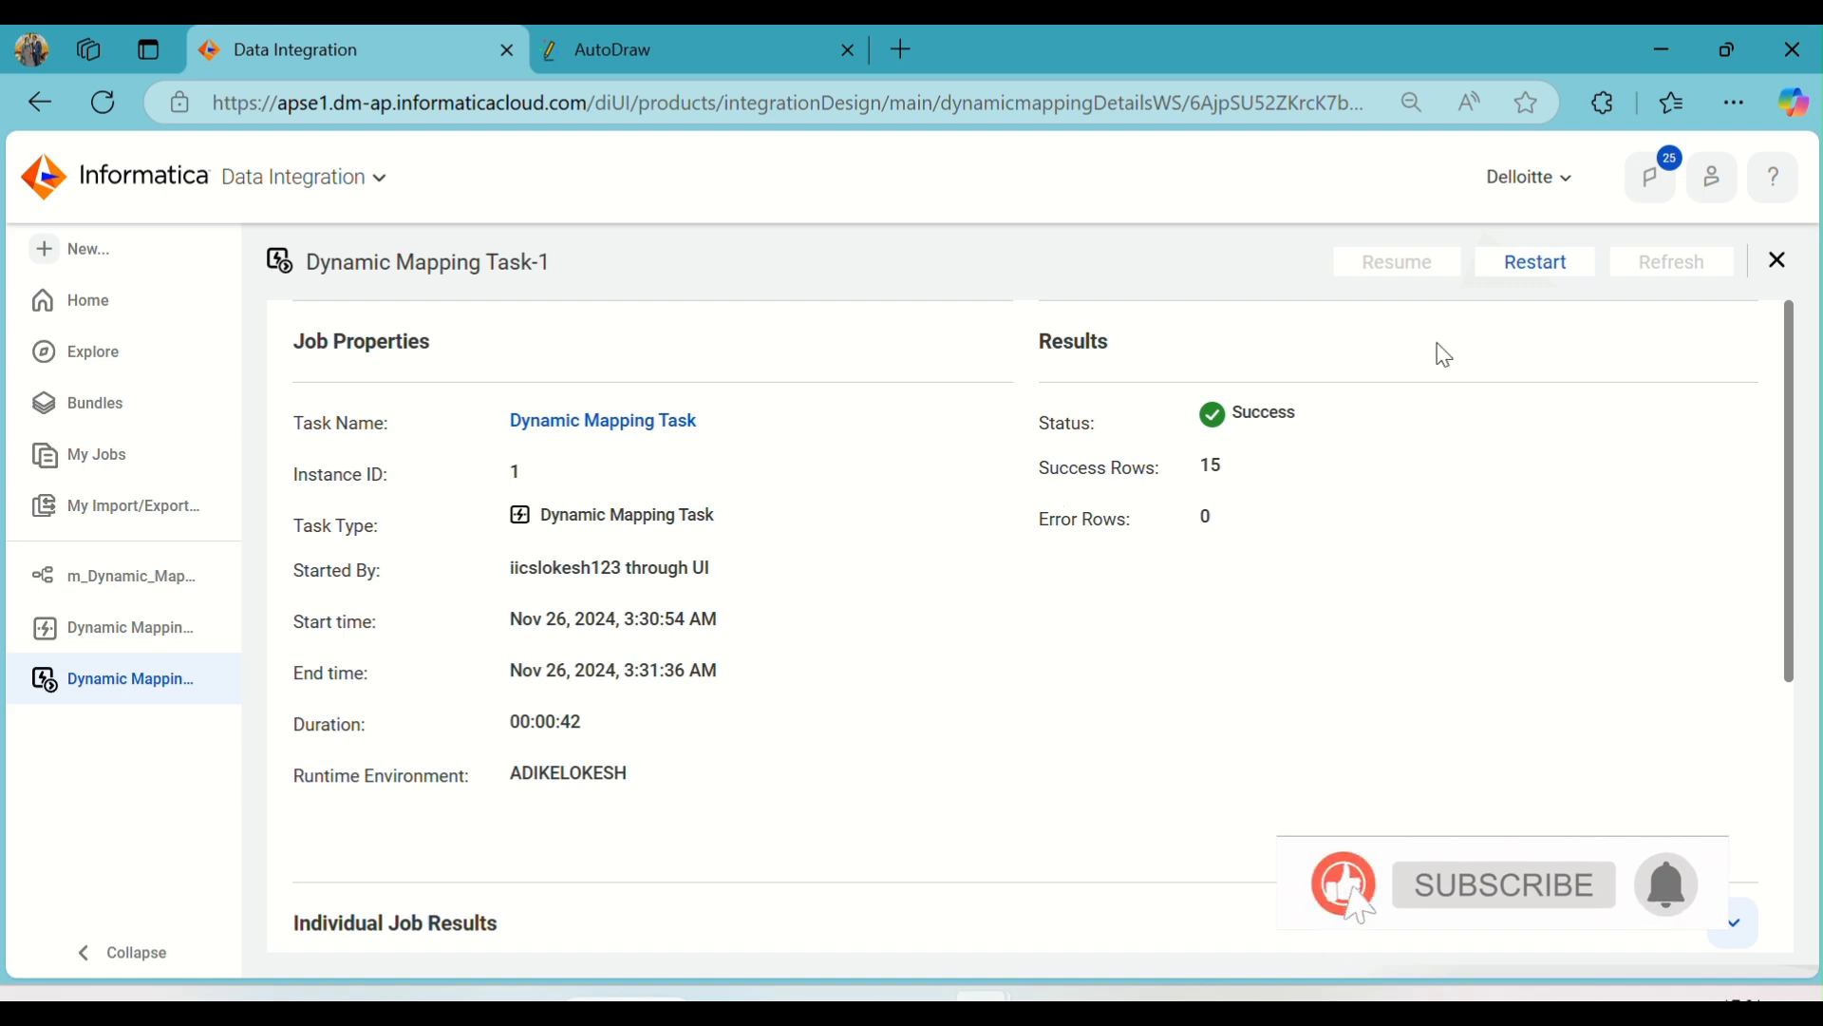
pyautogui.click(1777, 259)
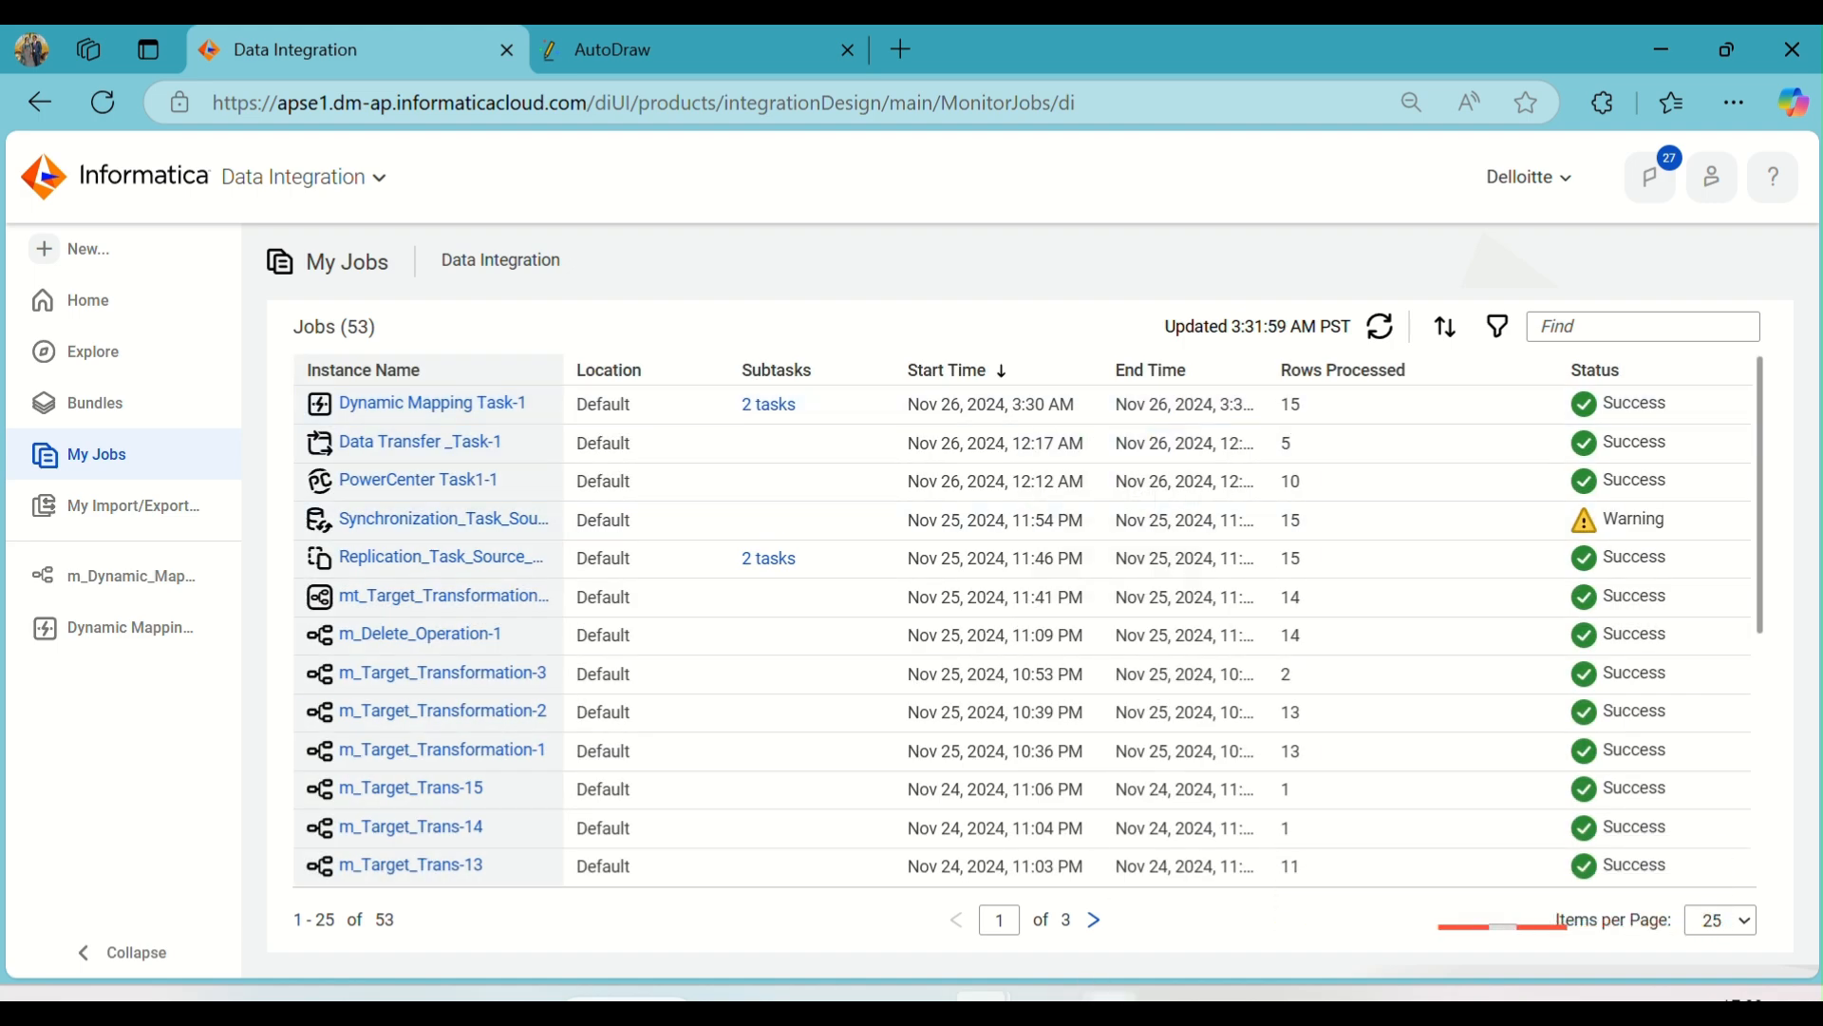
# - Switch to Oracle SQL Developer, rerun the selects on T_employees and T_company, and highlight all returned T_company rows
pyautogui.hotkey('alt', 'Tab')
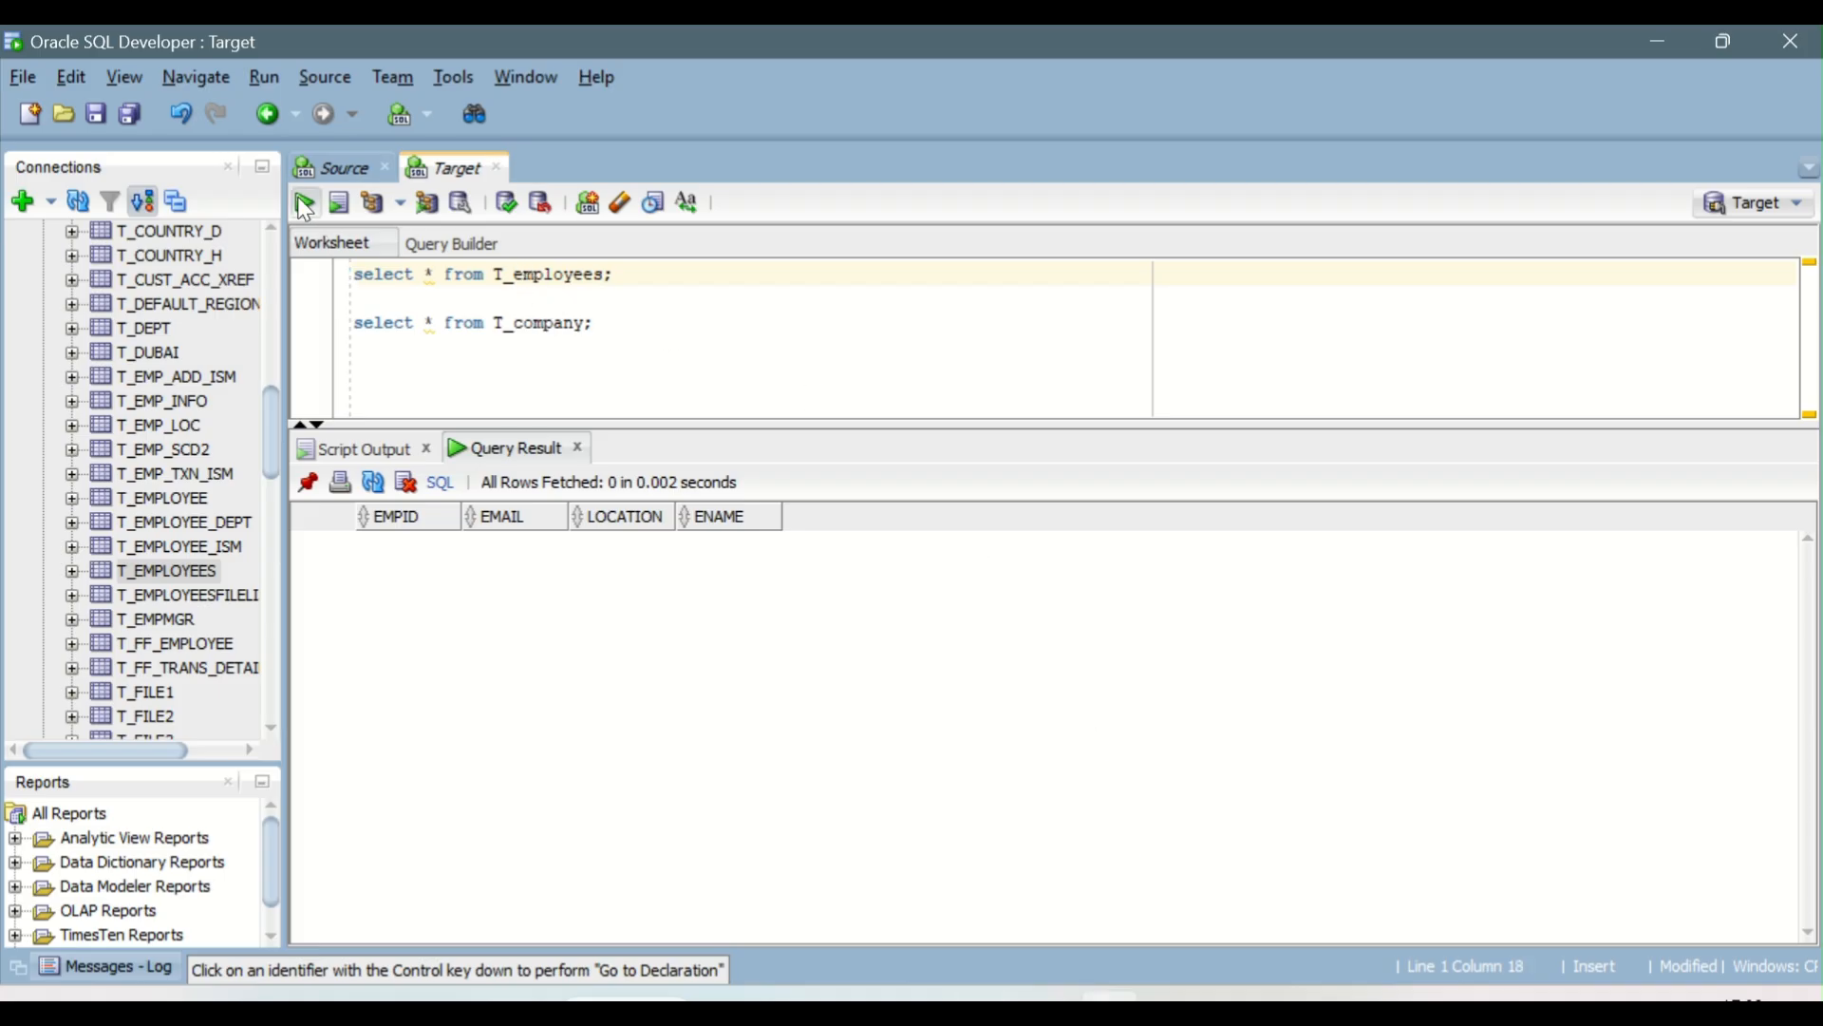
pyautogui.click(300, 199)
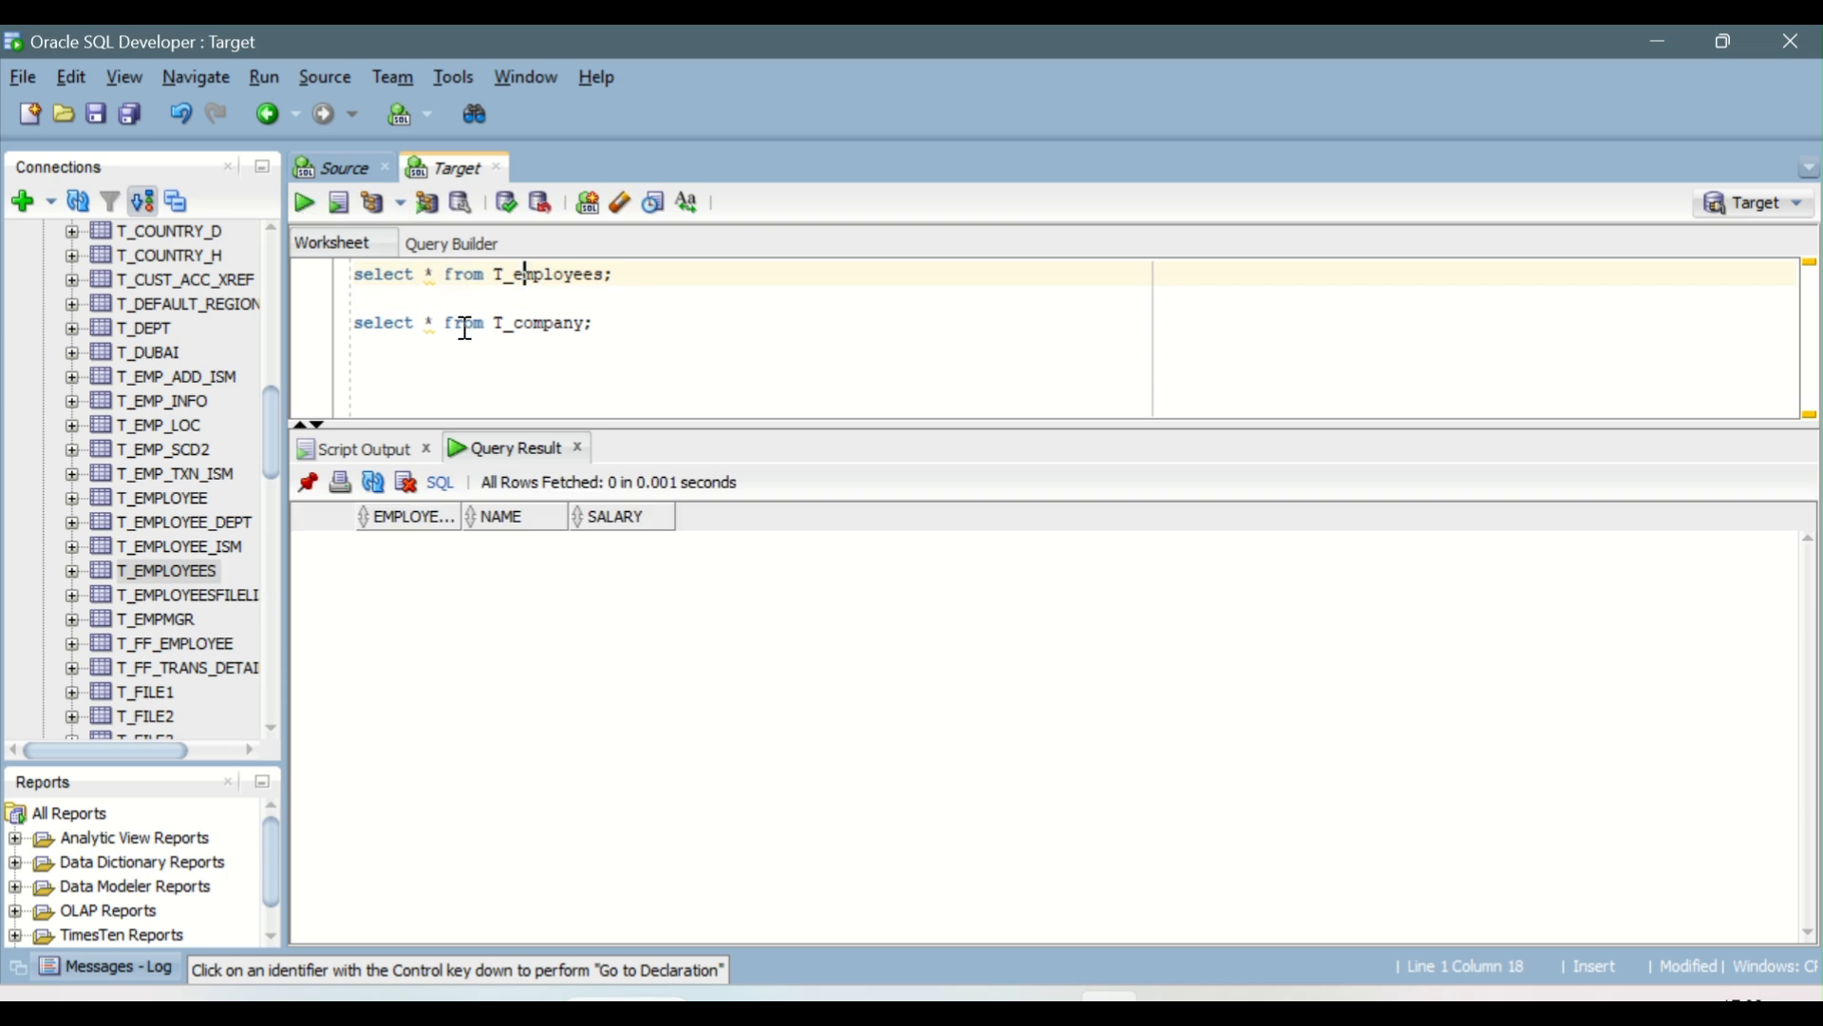
pyautogui.click(466, 328)
pyautogui.click(304, 203)
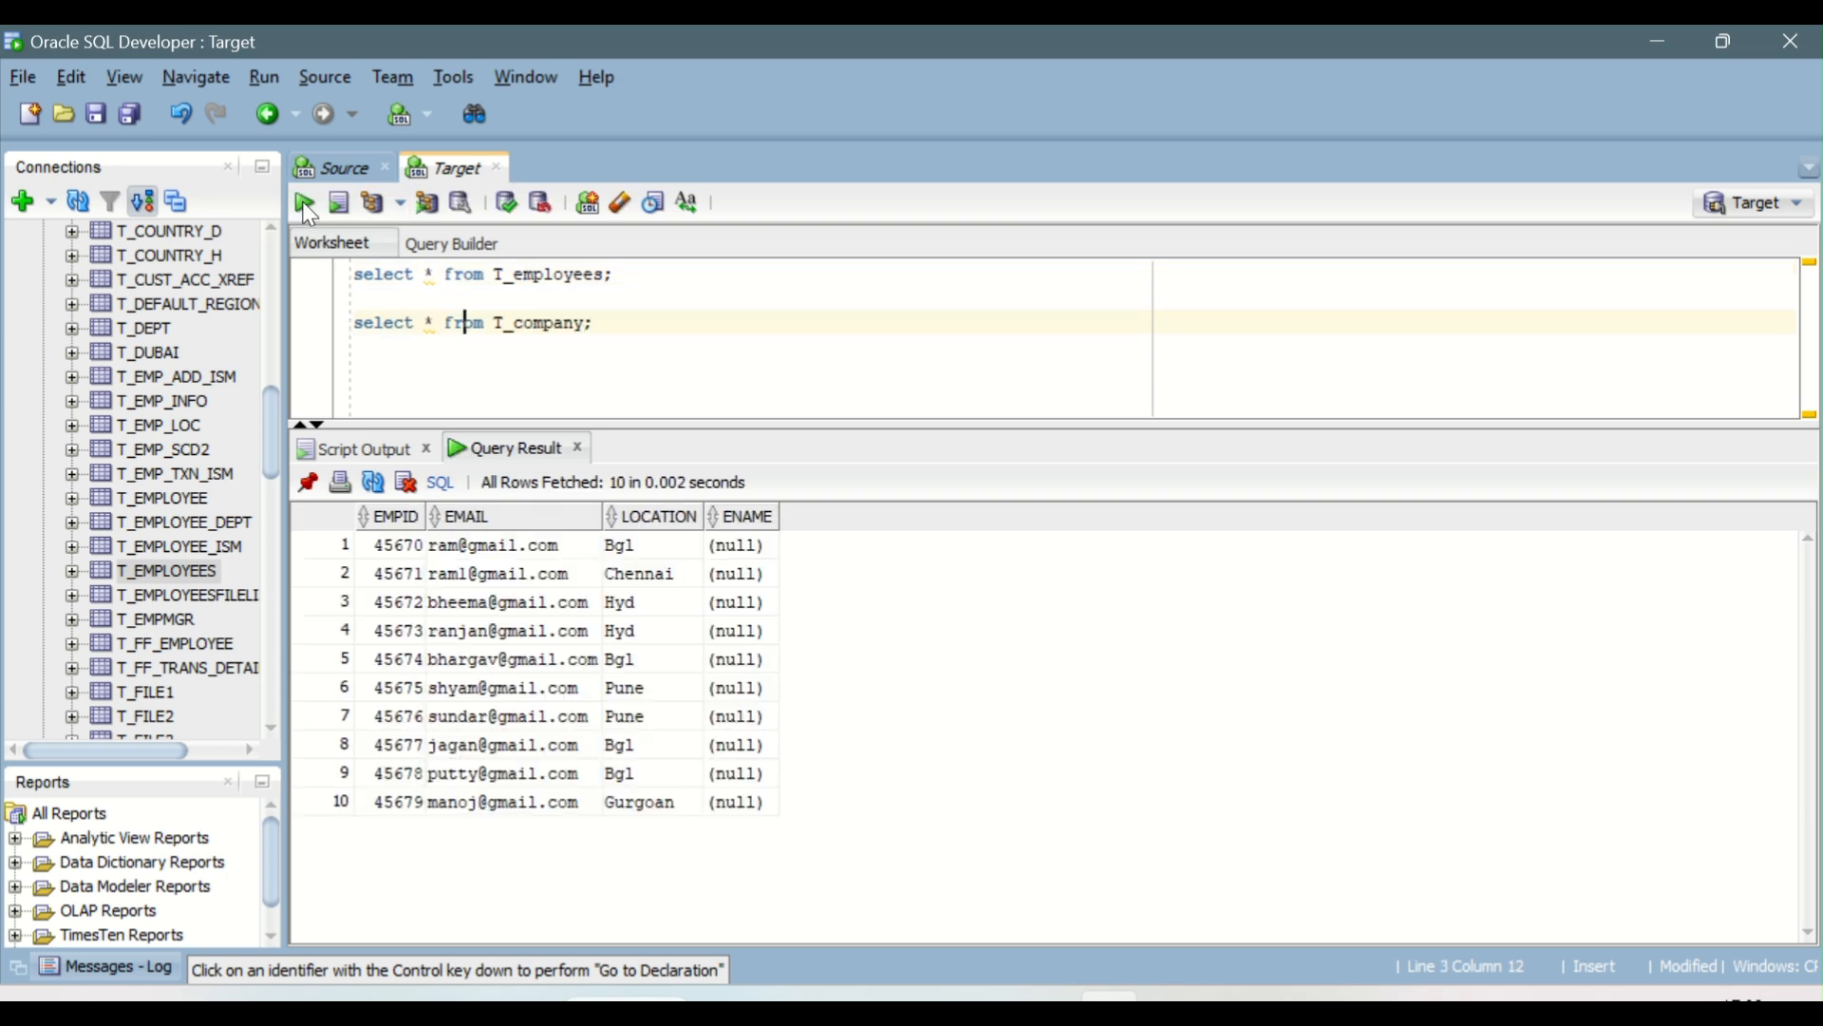
pyautogui.moveTo(399, 549); pyautogui.dragTo(737, 804)
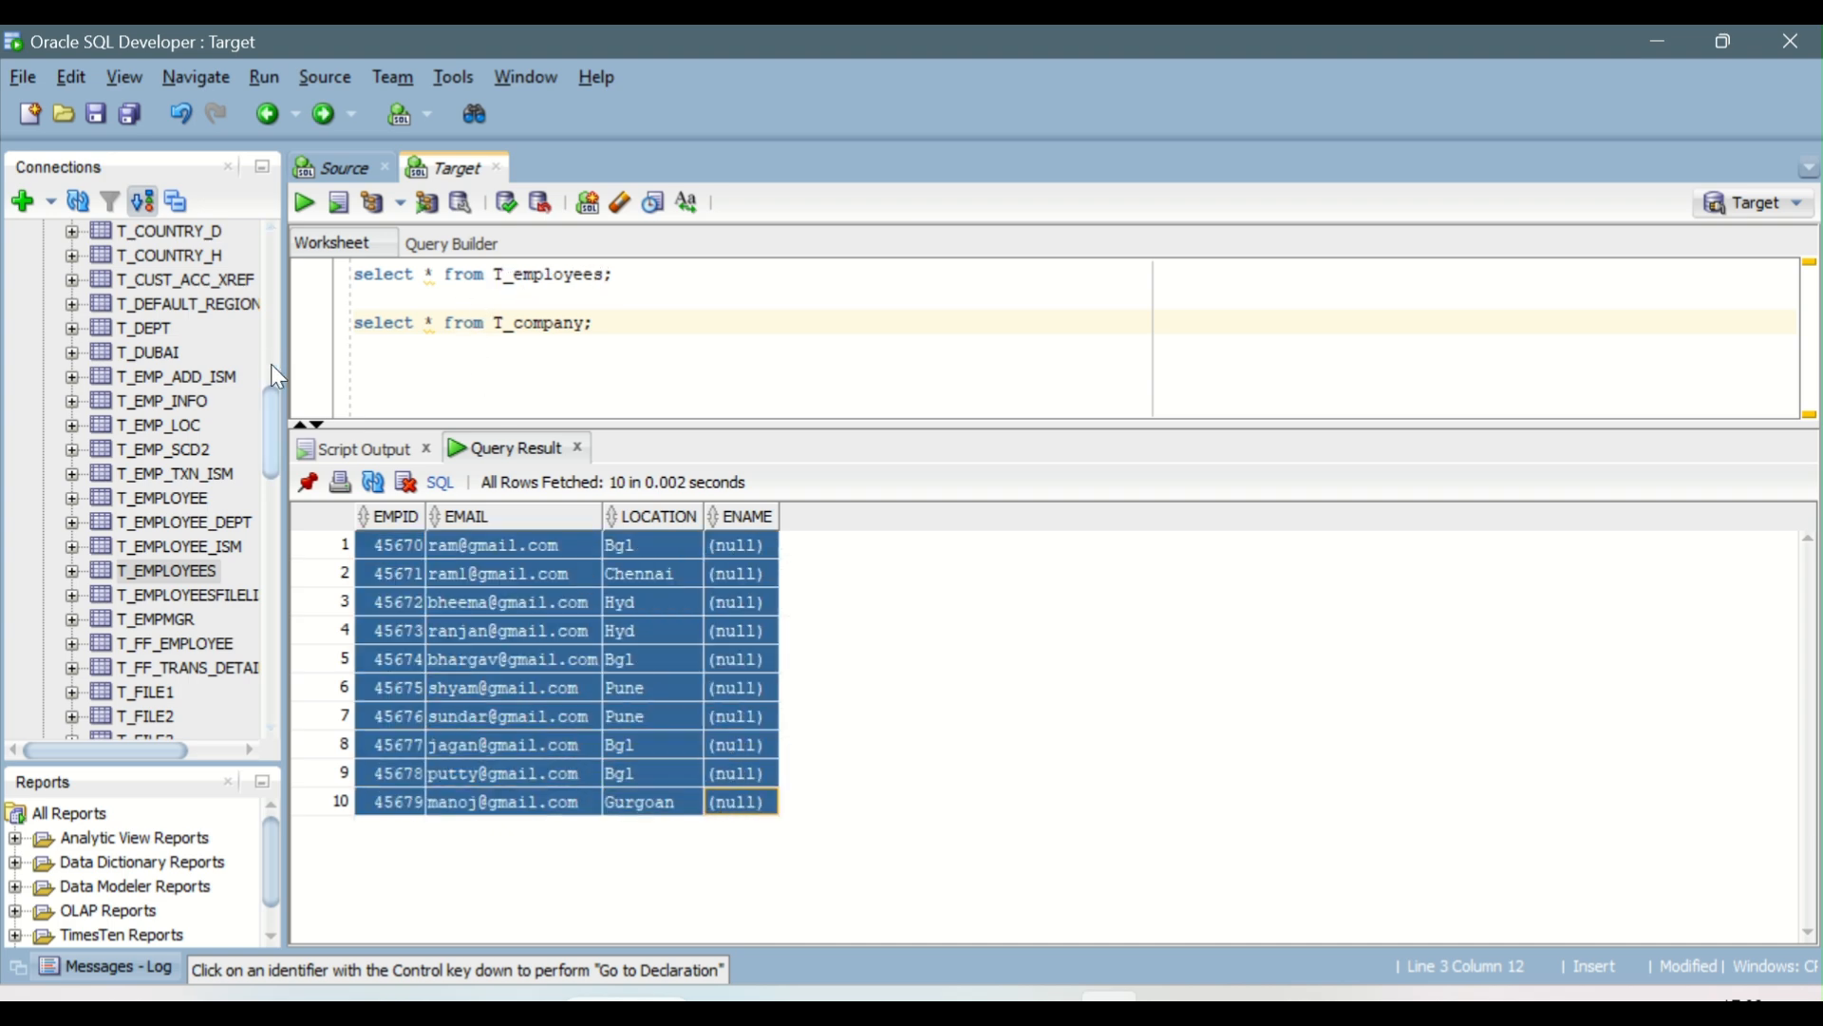
# - View the data of the T_EMPLOYEES target table from the Target connection
pyautogui.click(194, 573)
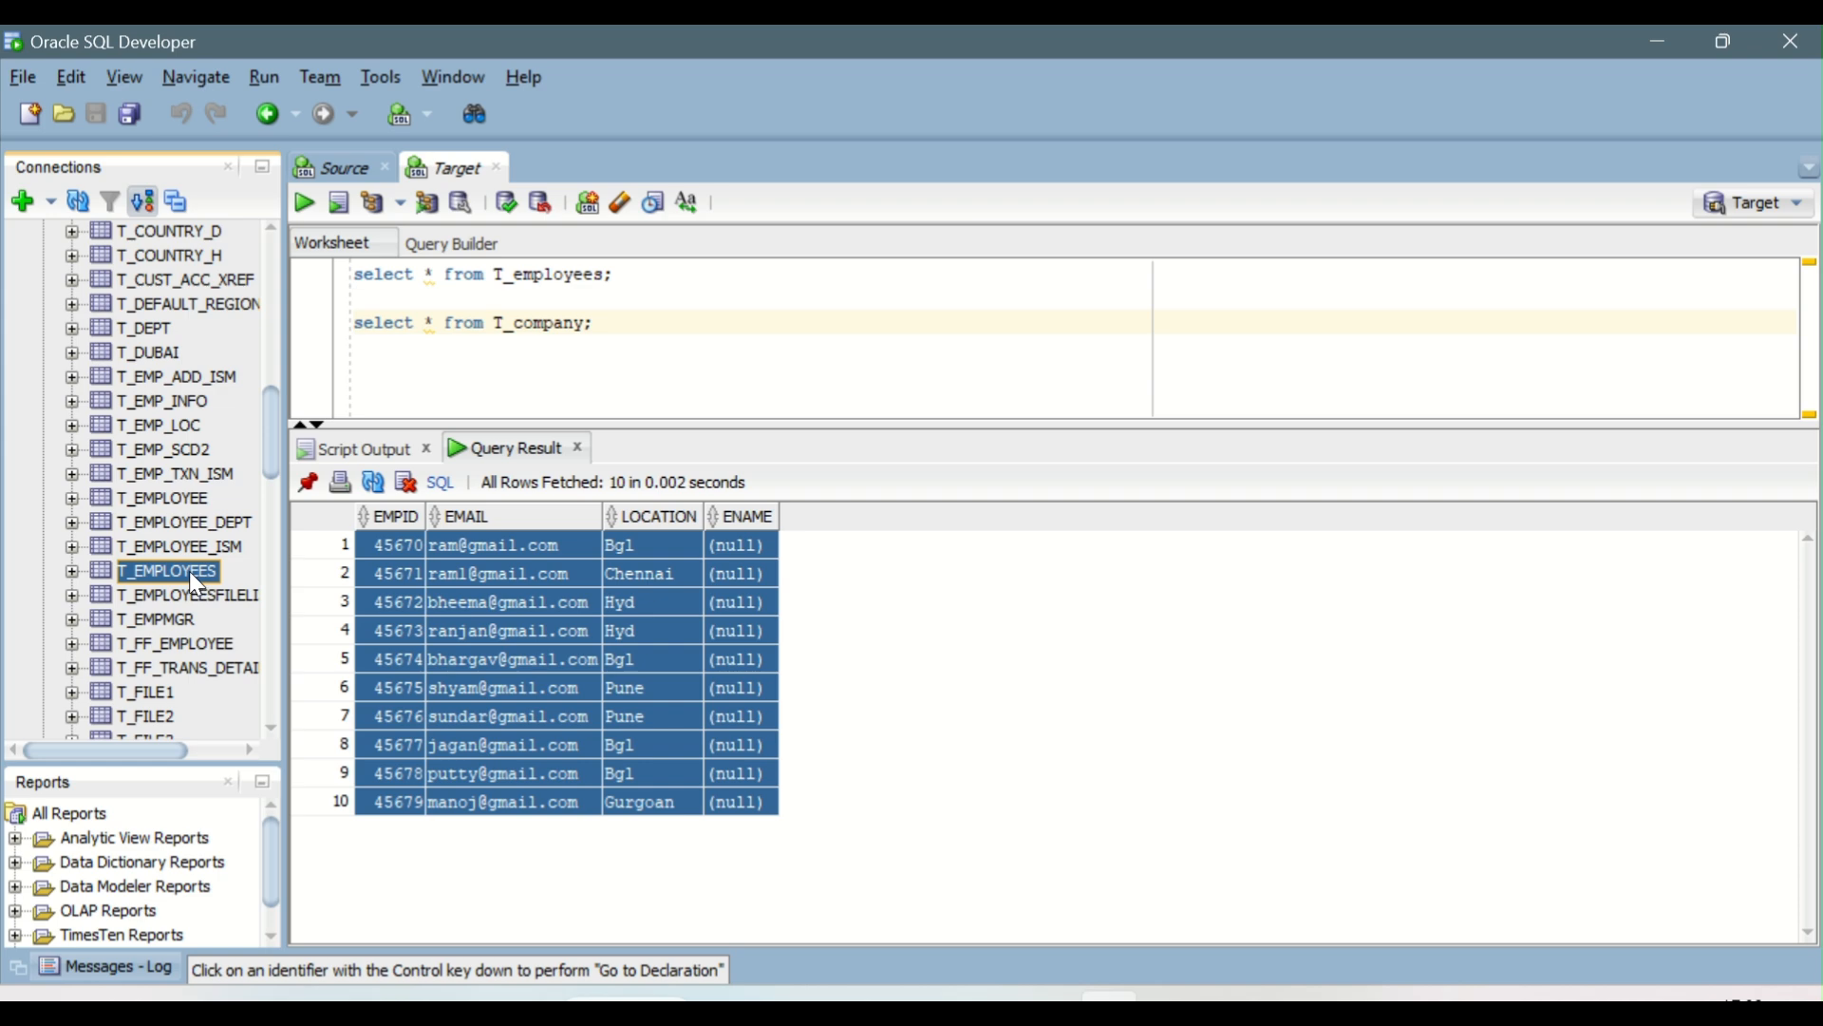
pyautogui.doubleClick(168, 549)
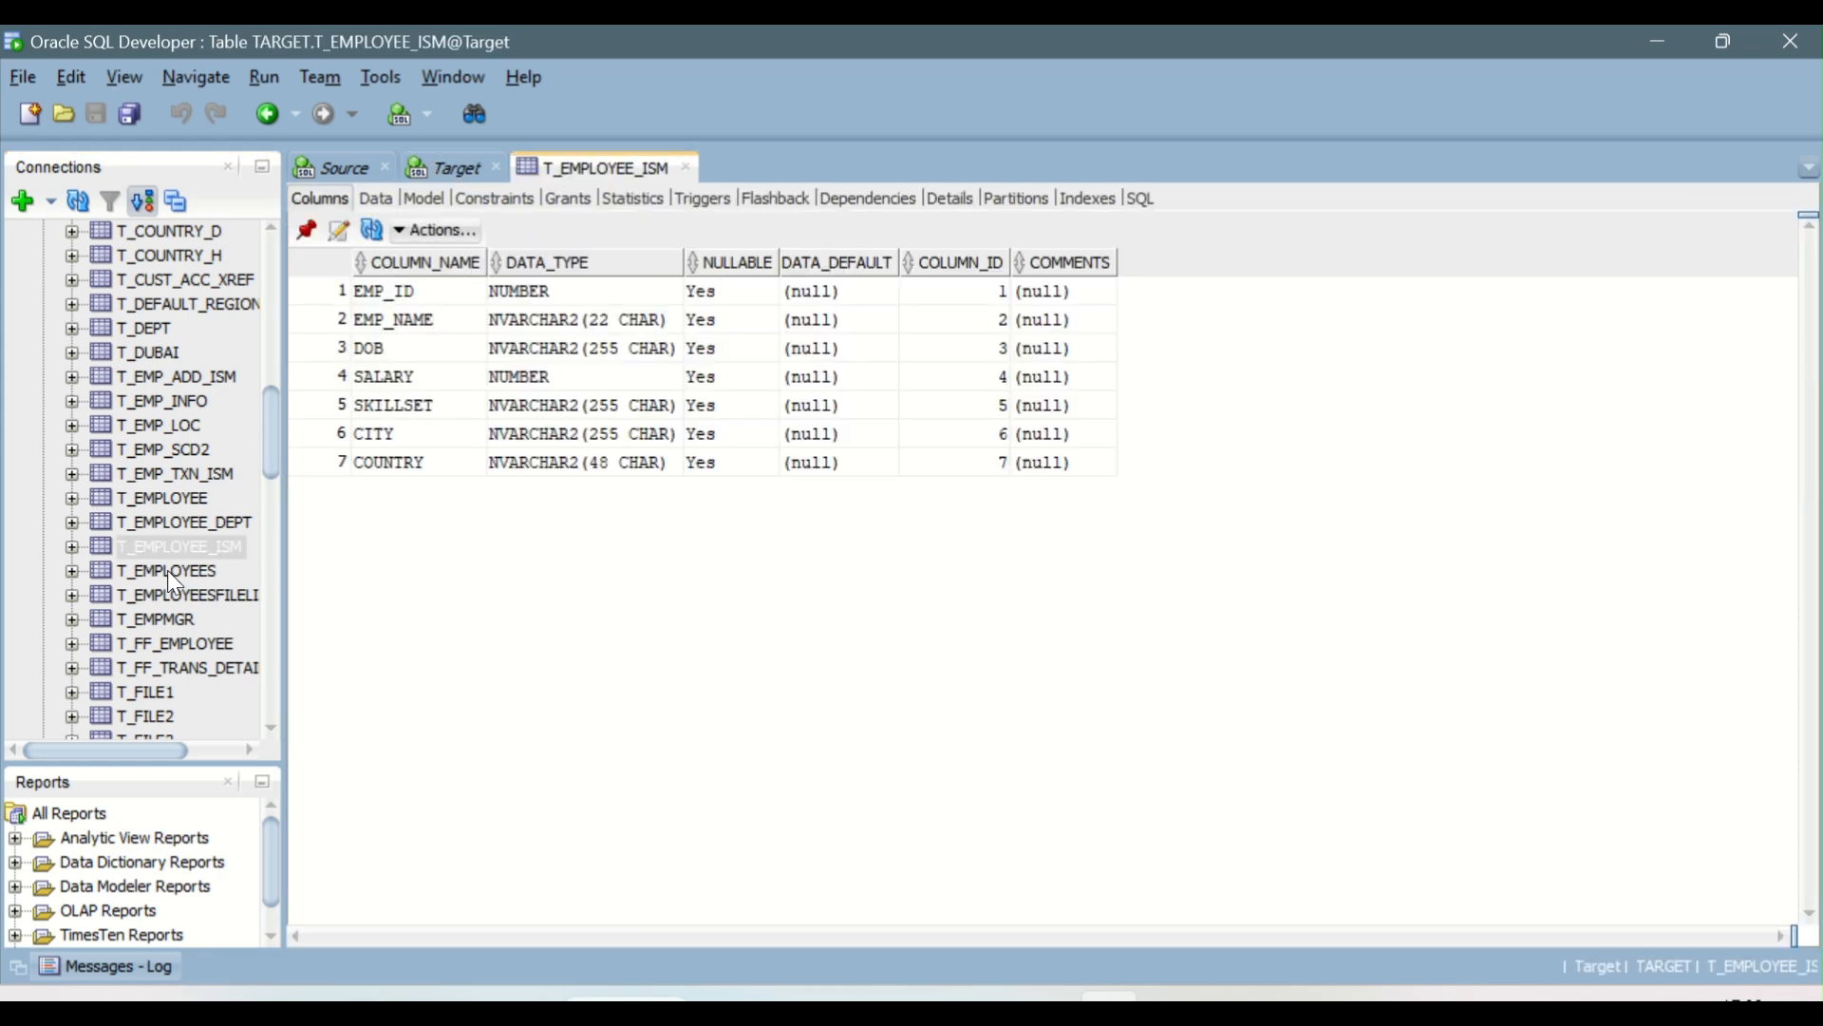
pyautogui.click(167, 572)
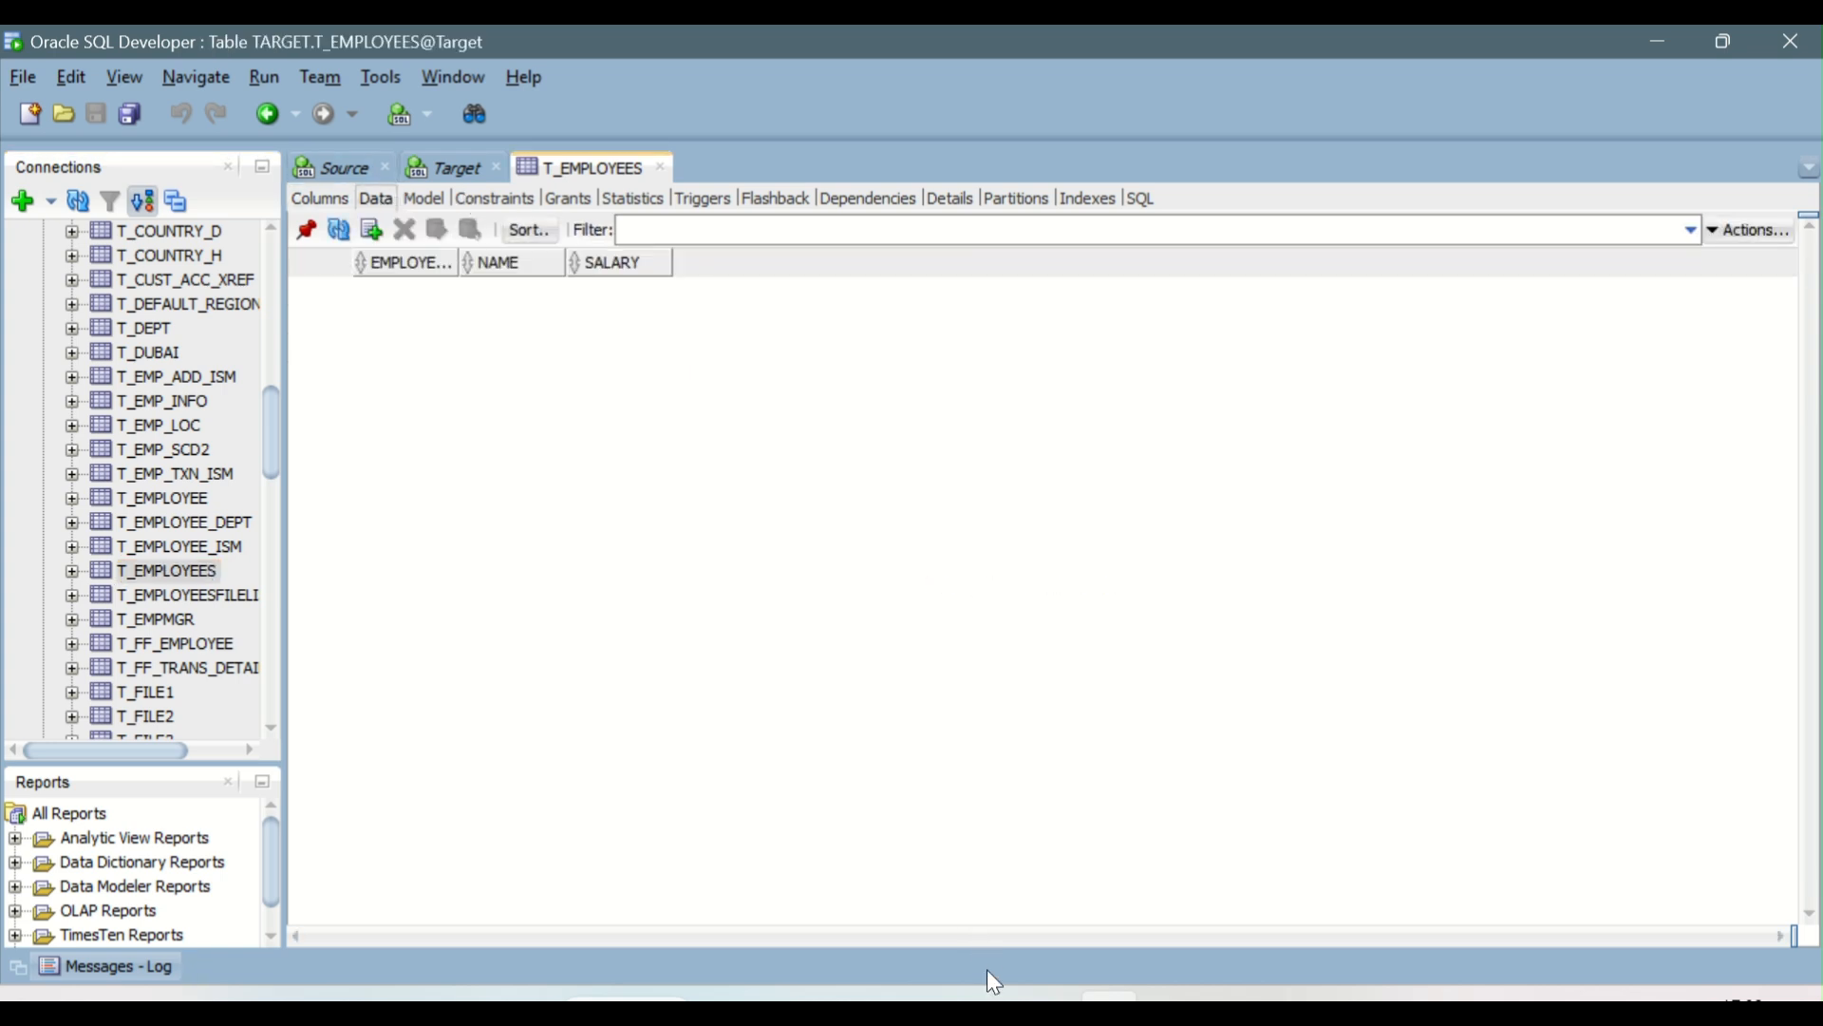
# - Switch back to Informatica Data Integration and check the target tables of Job_1 and Job_2 in the Dynamic Mapping Task-1 details
pyautogui.moveTo(981, 997)
pyautogui.click(1120, 869)
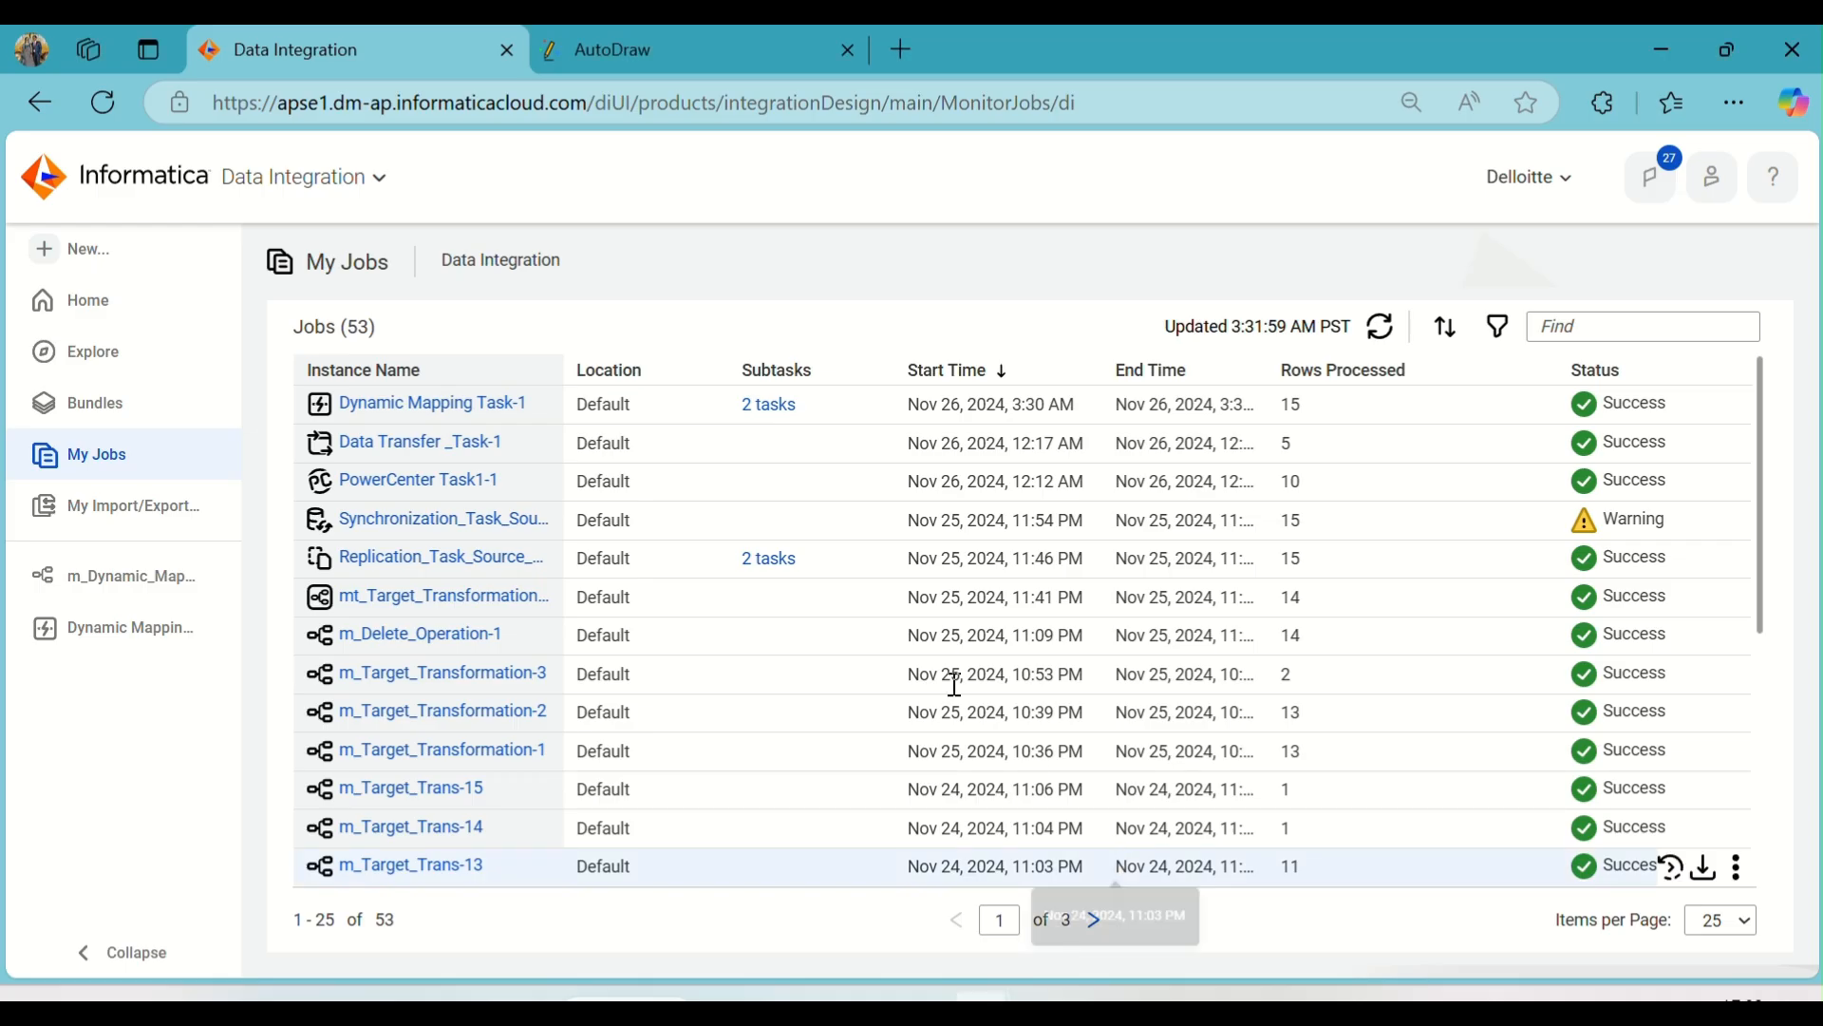
pyautogui.click(513, 409)
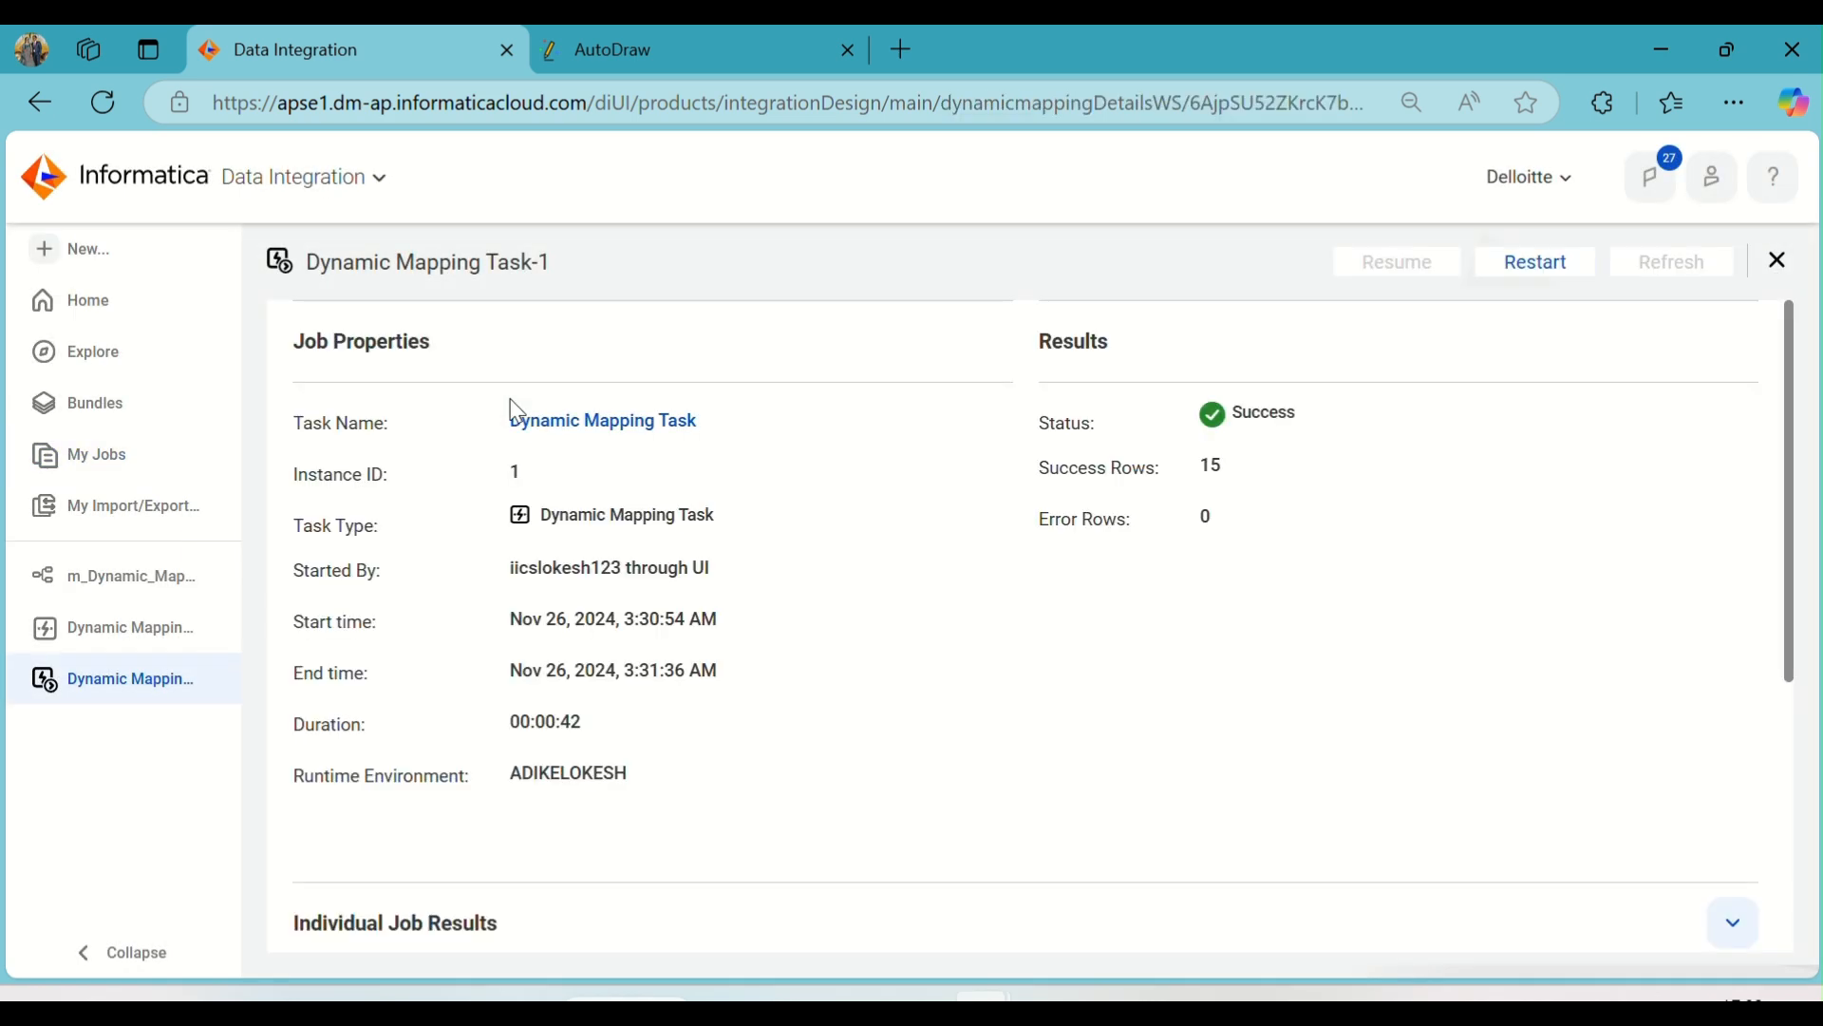
pyautogui.scroll(-5, 736, 612)
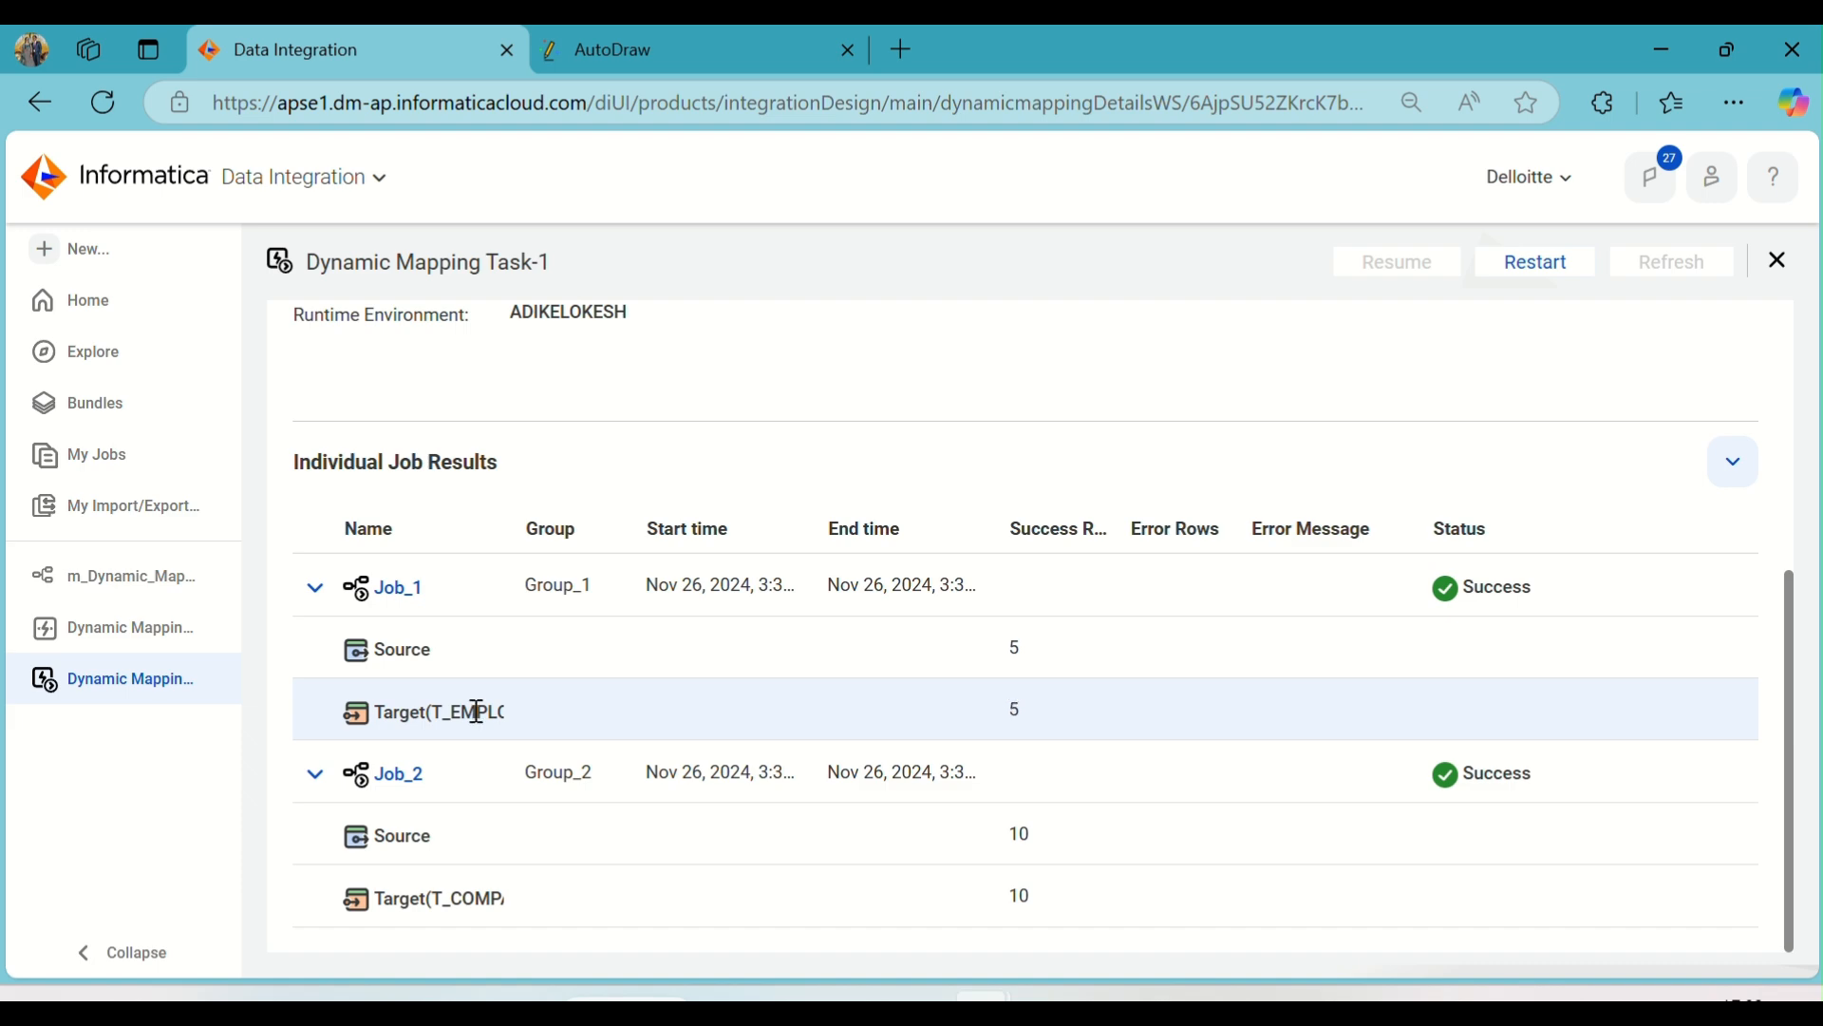
# - Switch to Oracle SQL Developer and rerun the select on T_employees in the Target worksheet
pyautogui.hotkey('alt', 'Tab')
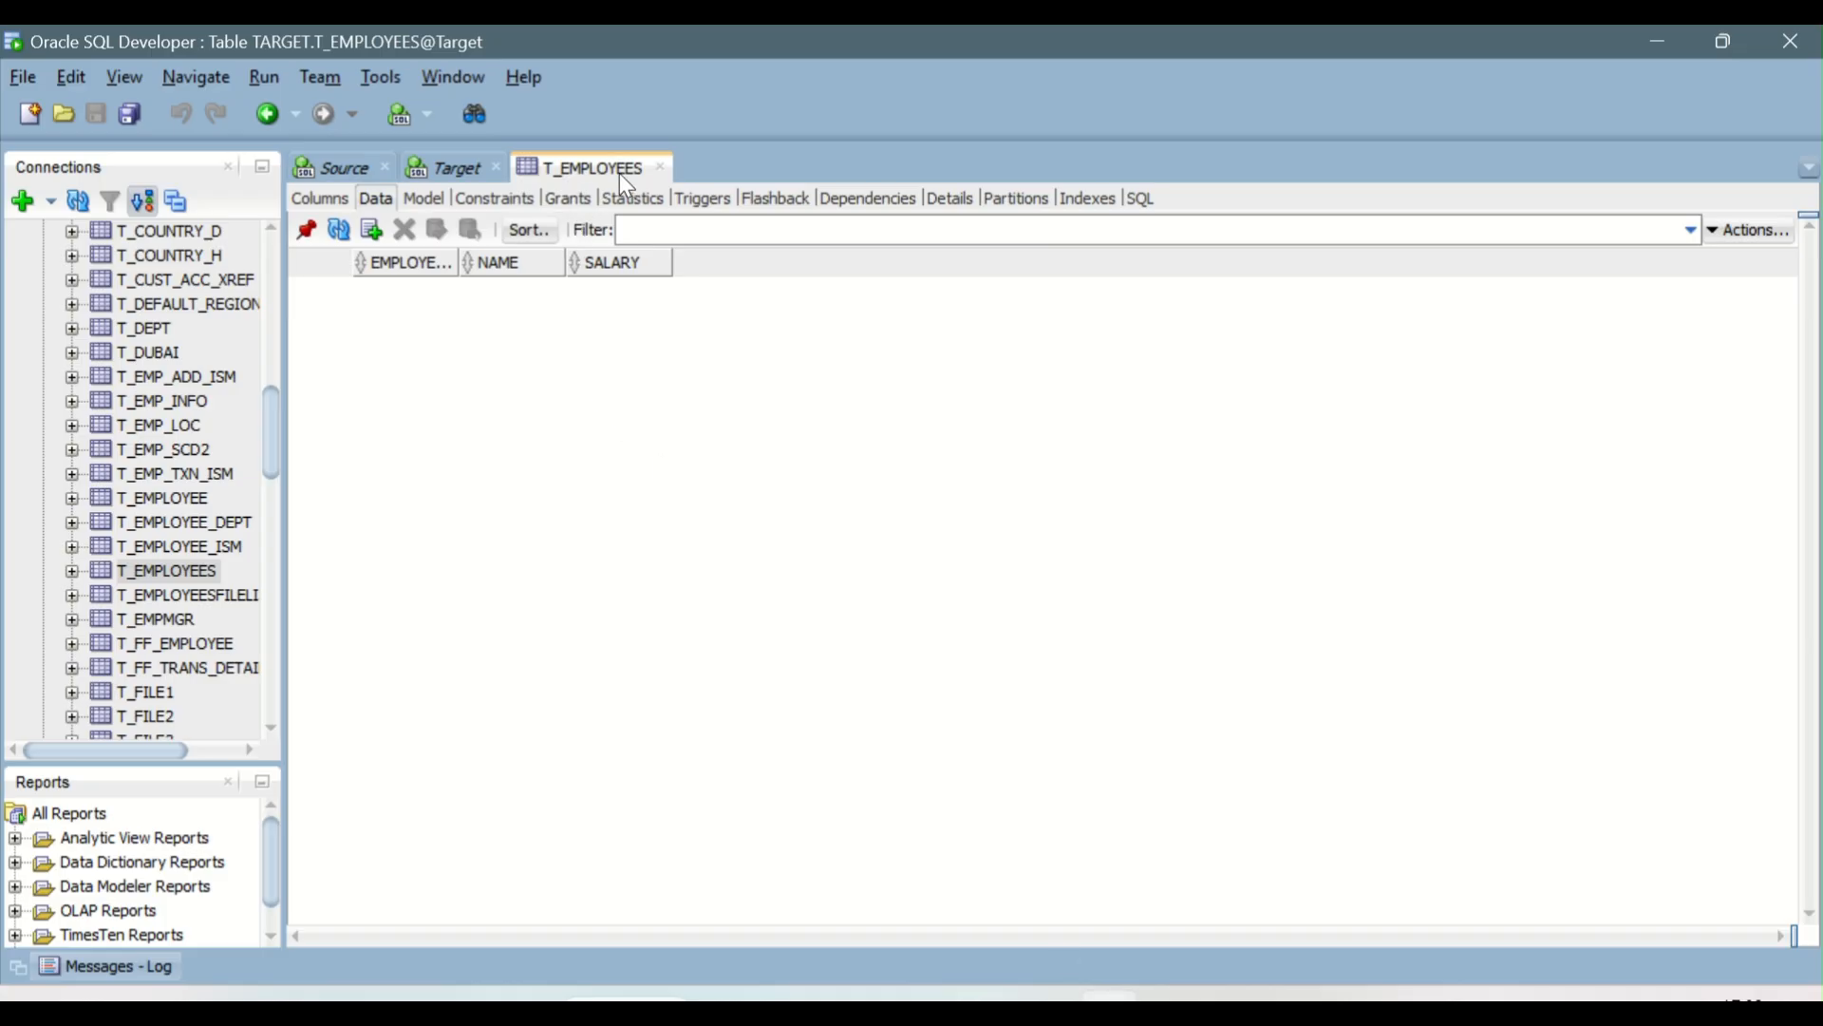
pyautogui.click(444, 168)
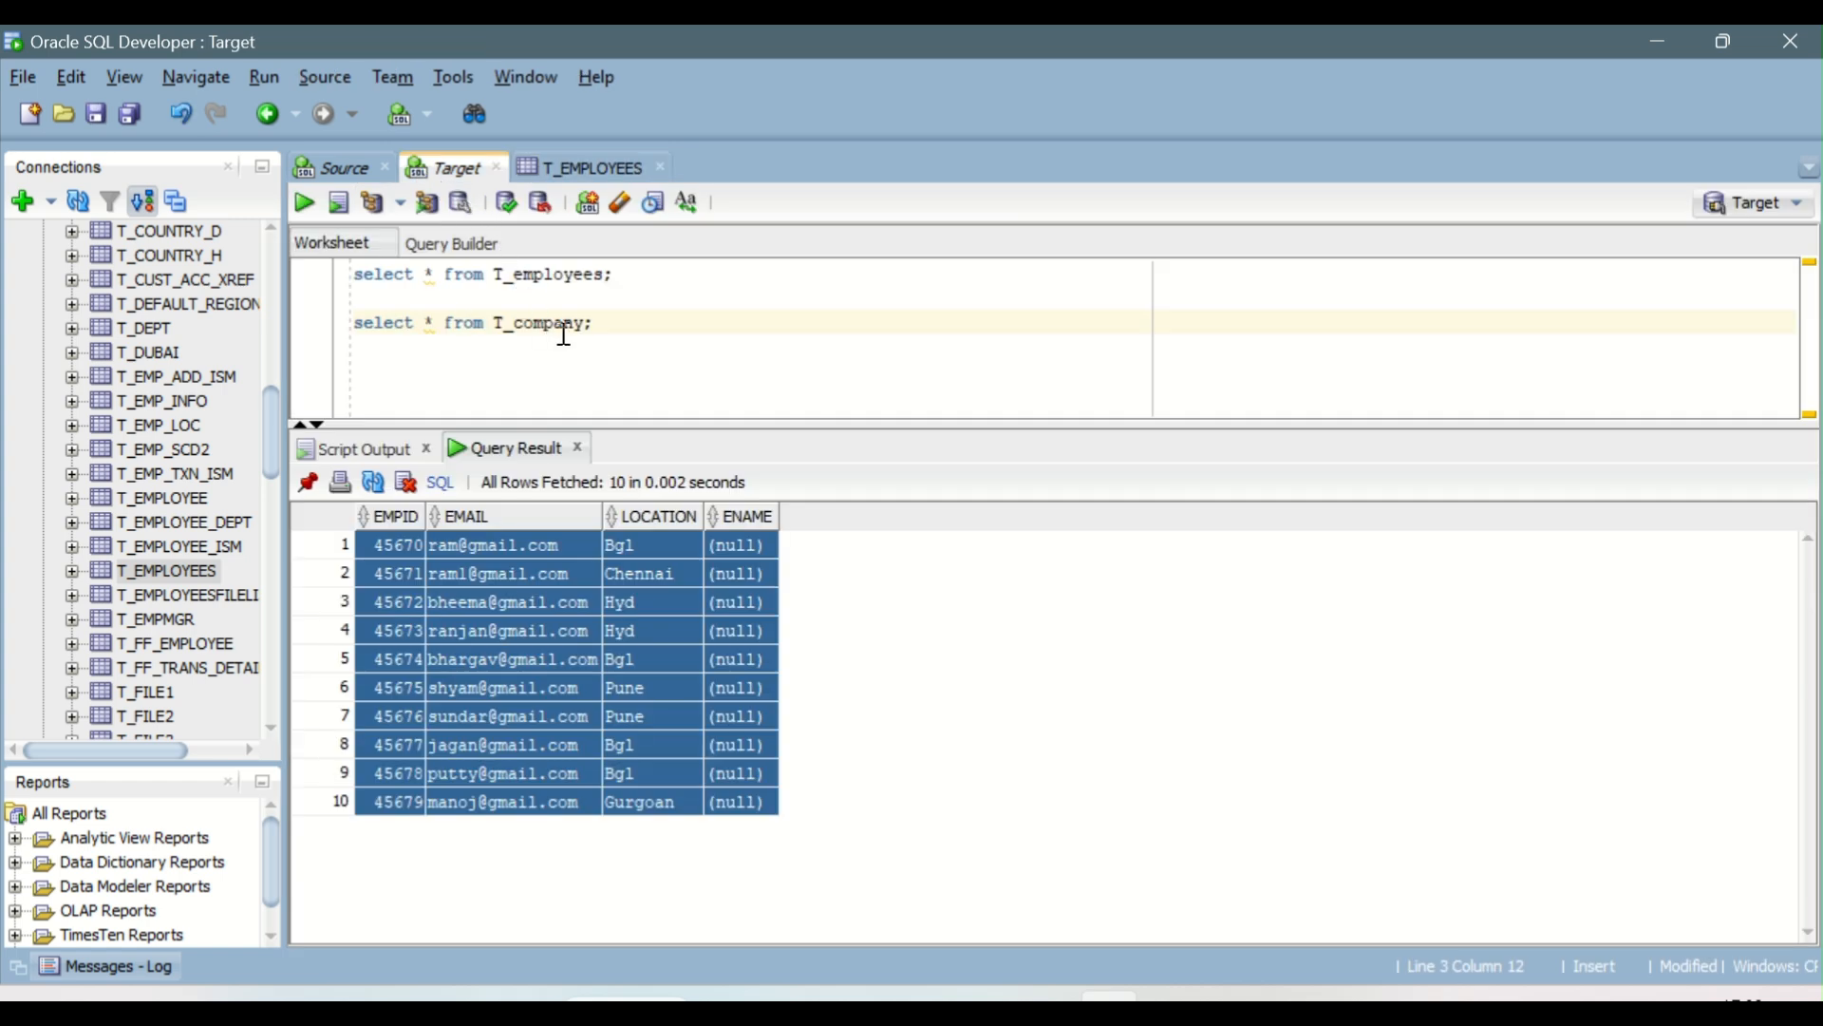
pyautogui.click(580, 277)
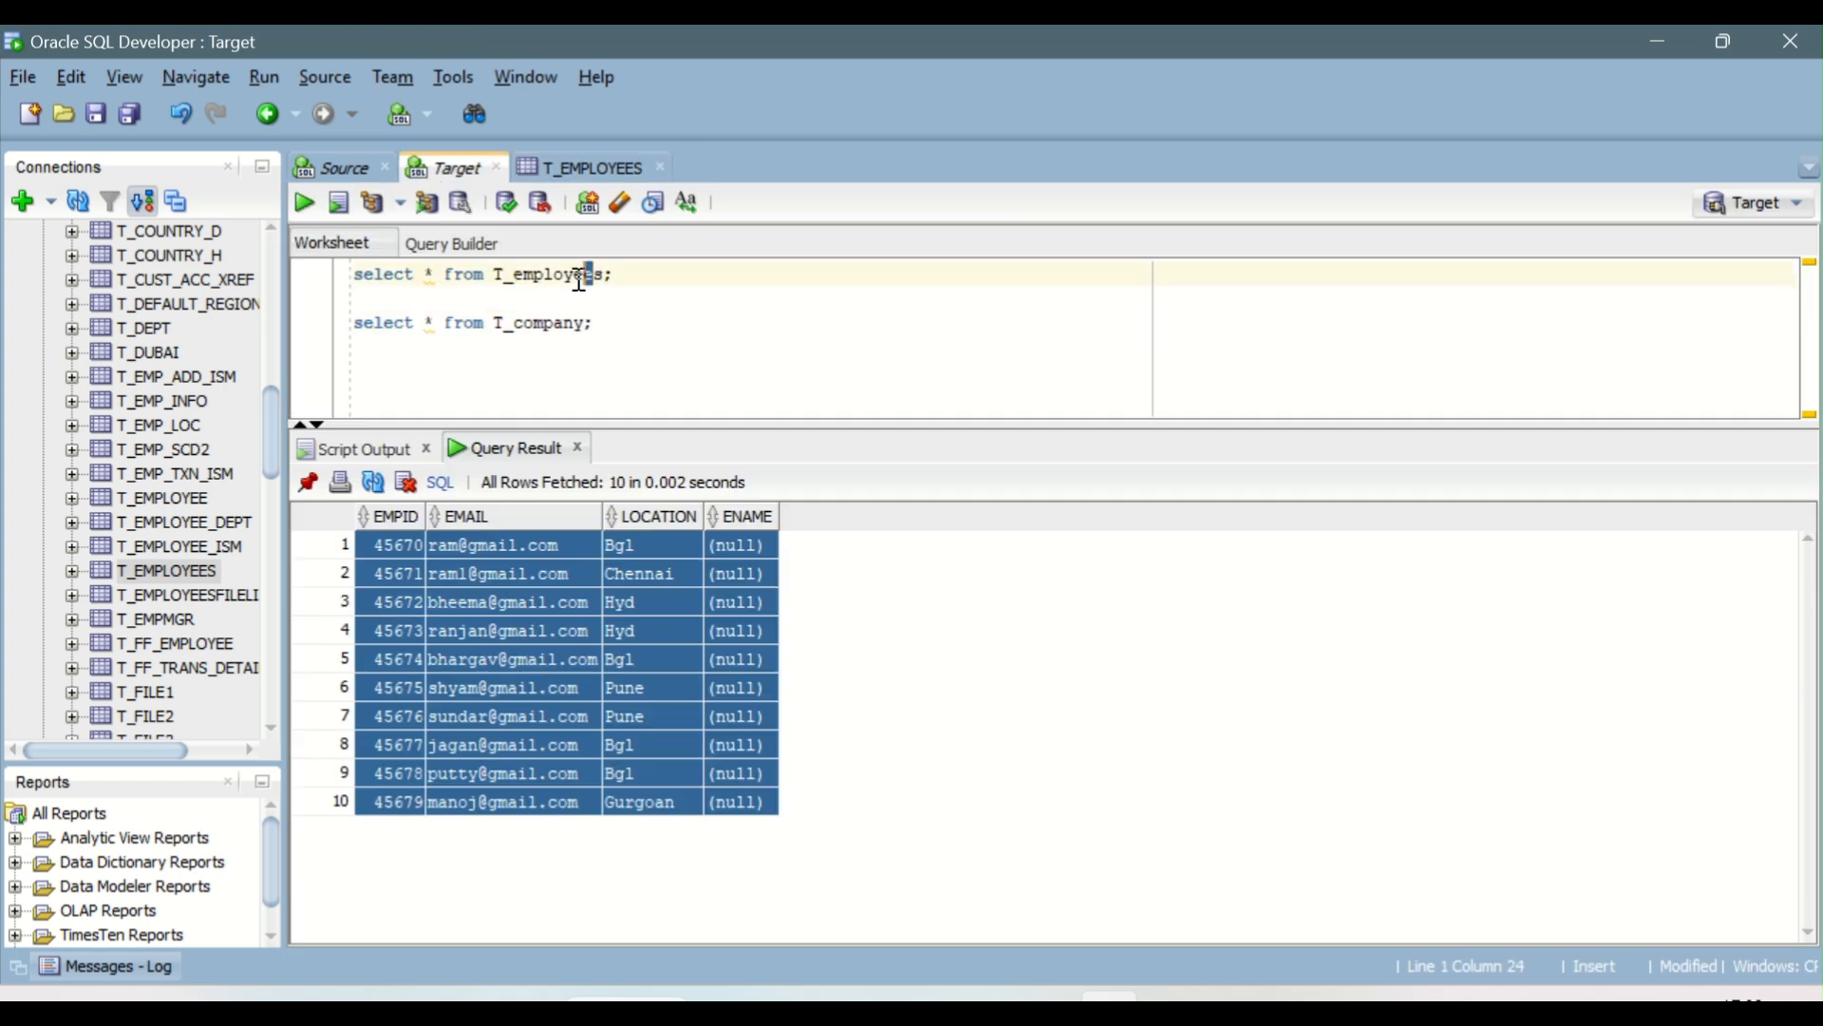
pyautogui.click(303, 204)
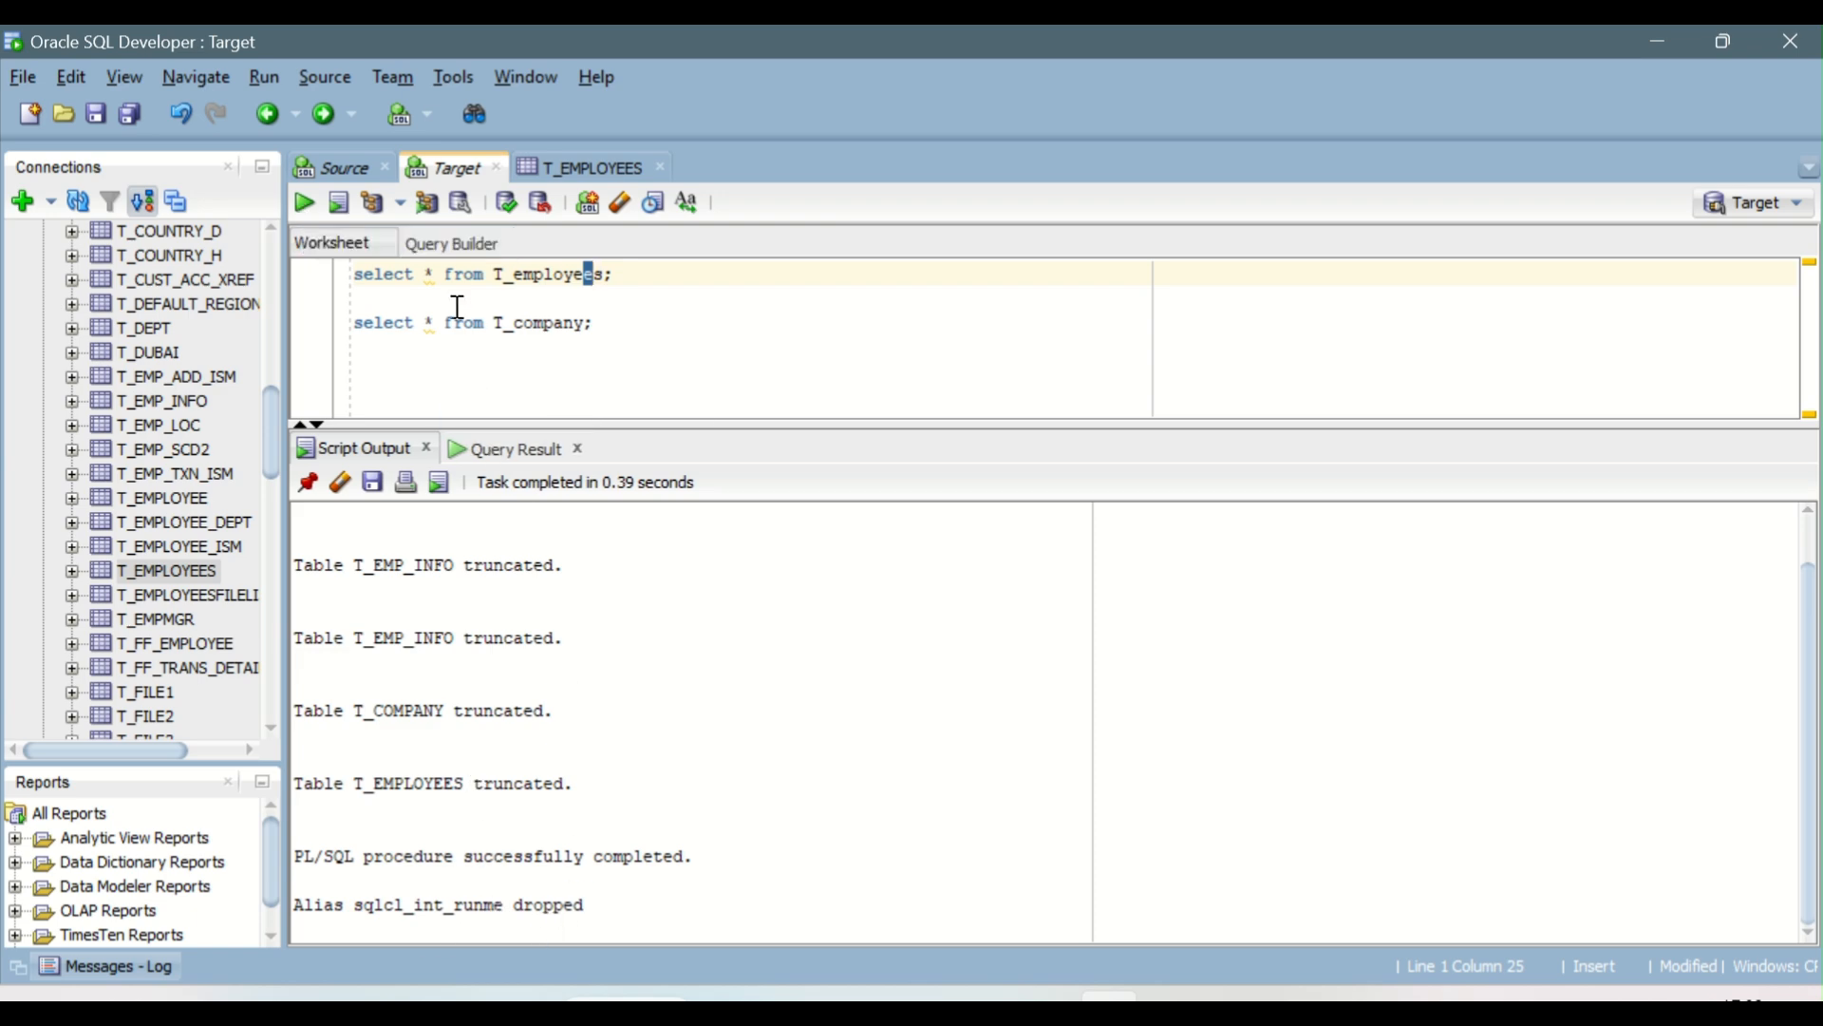
pyautogui.click(304, 204)
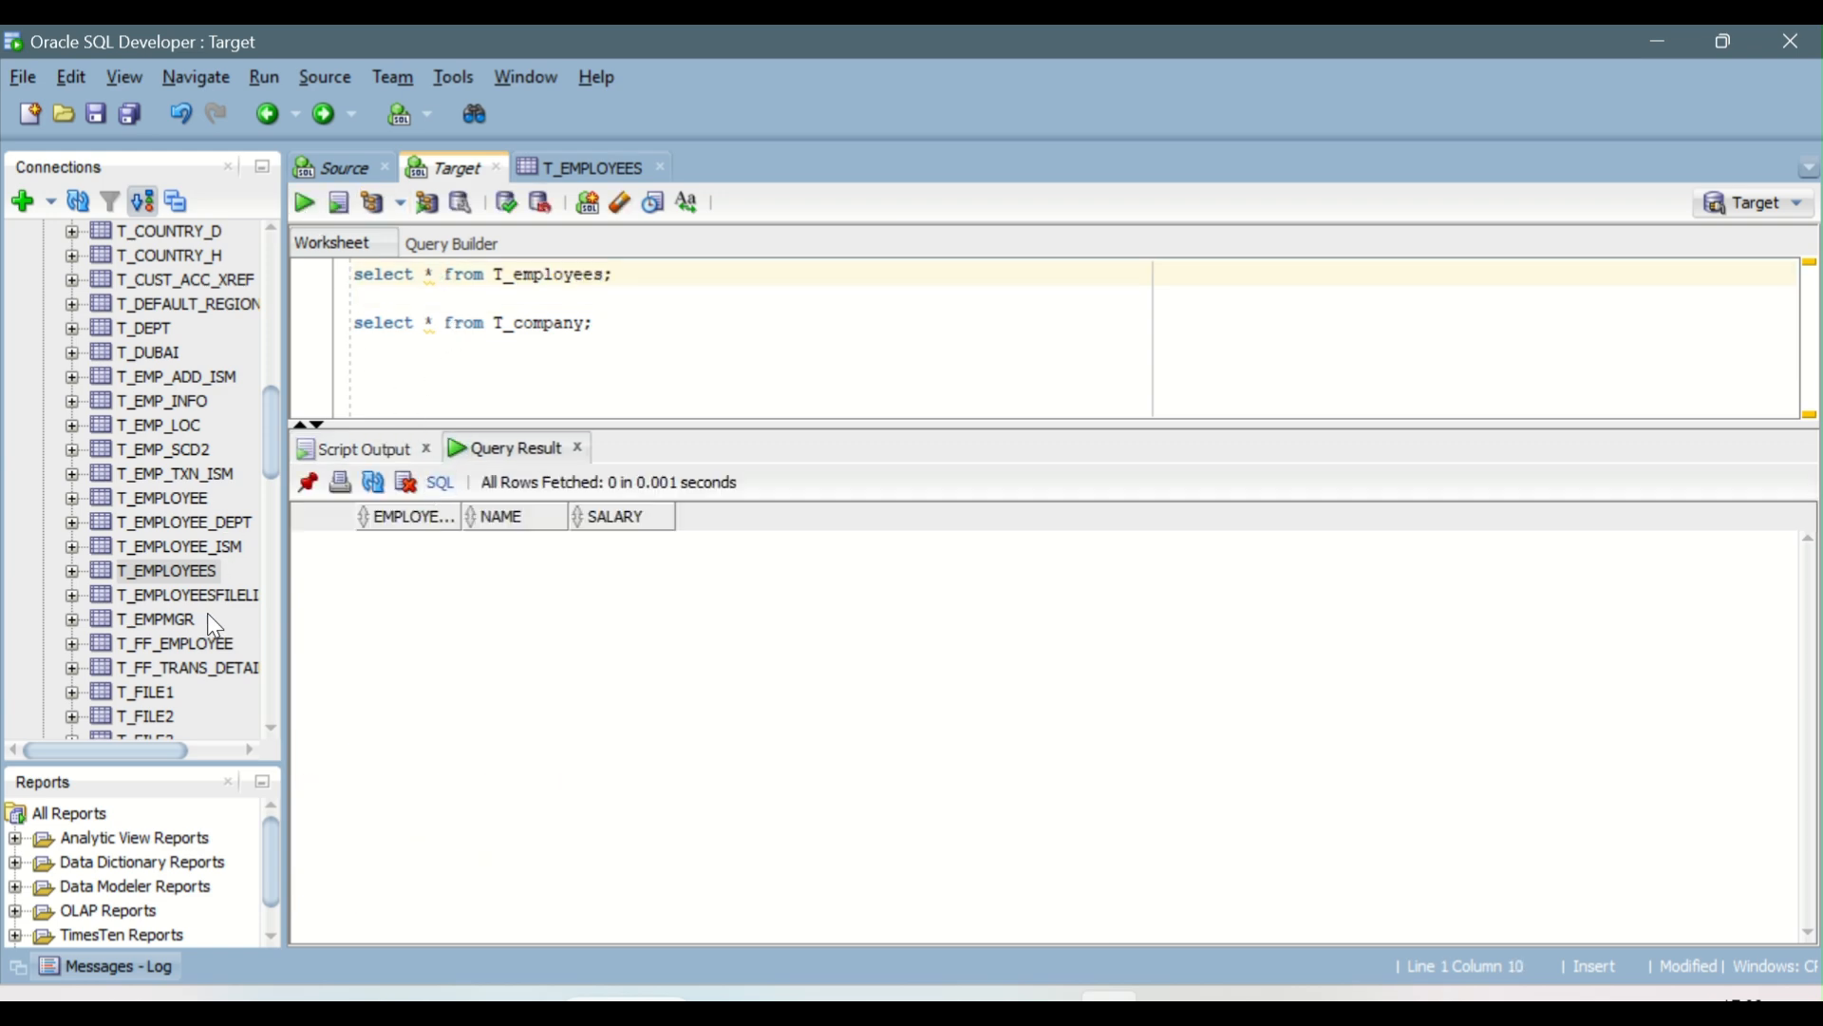
# - Switch back to Informatica Data Integration, open the run details of Job_1 and check its target table name
pyautogui.hotkey('alt', 'Tab')
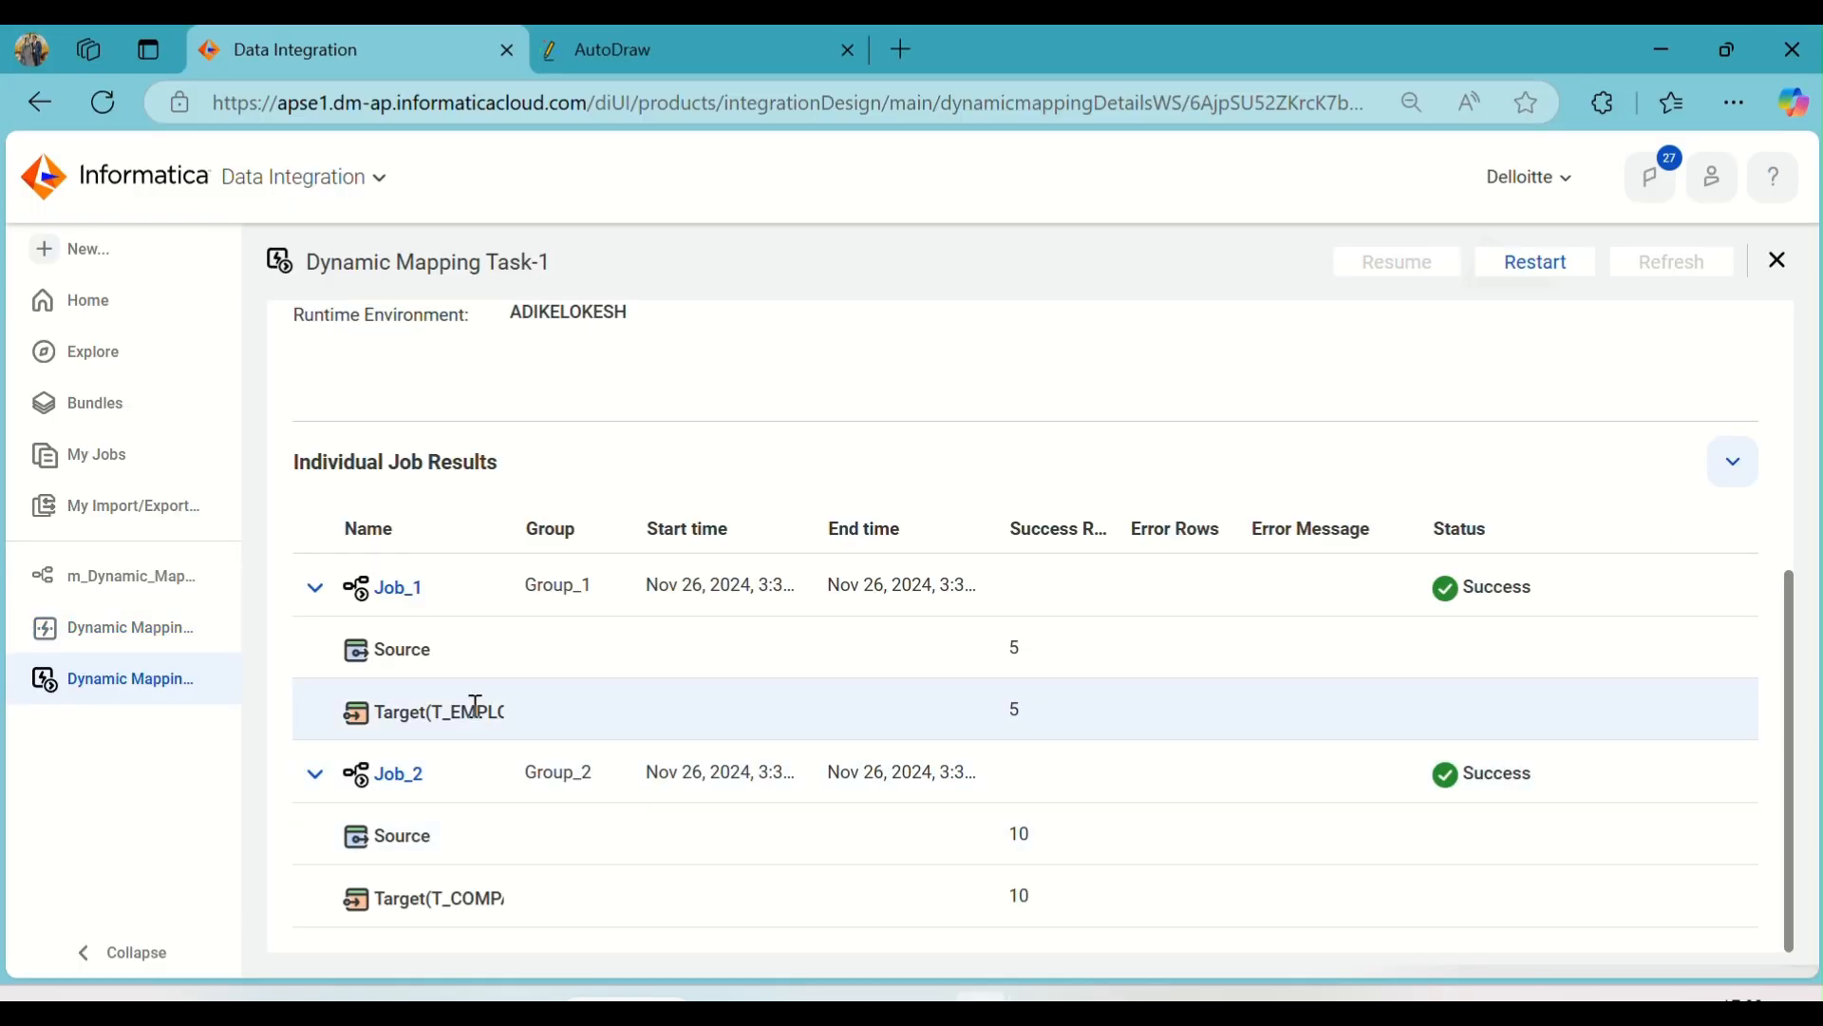
pyautogui.click(397, 587)
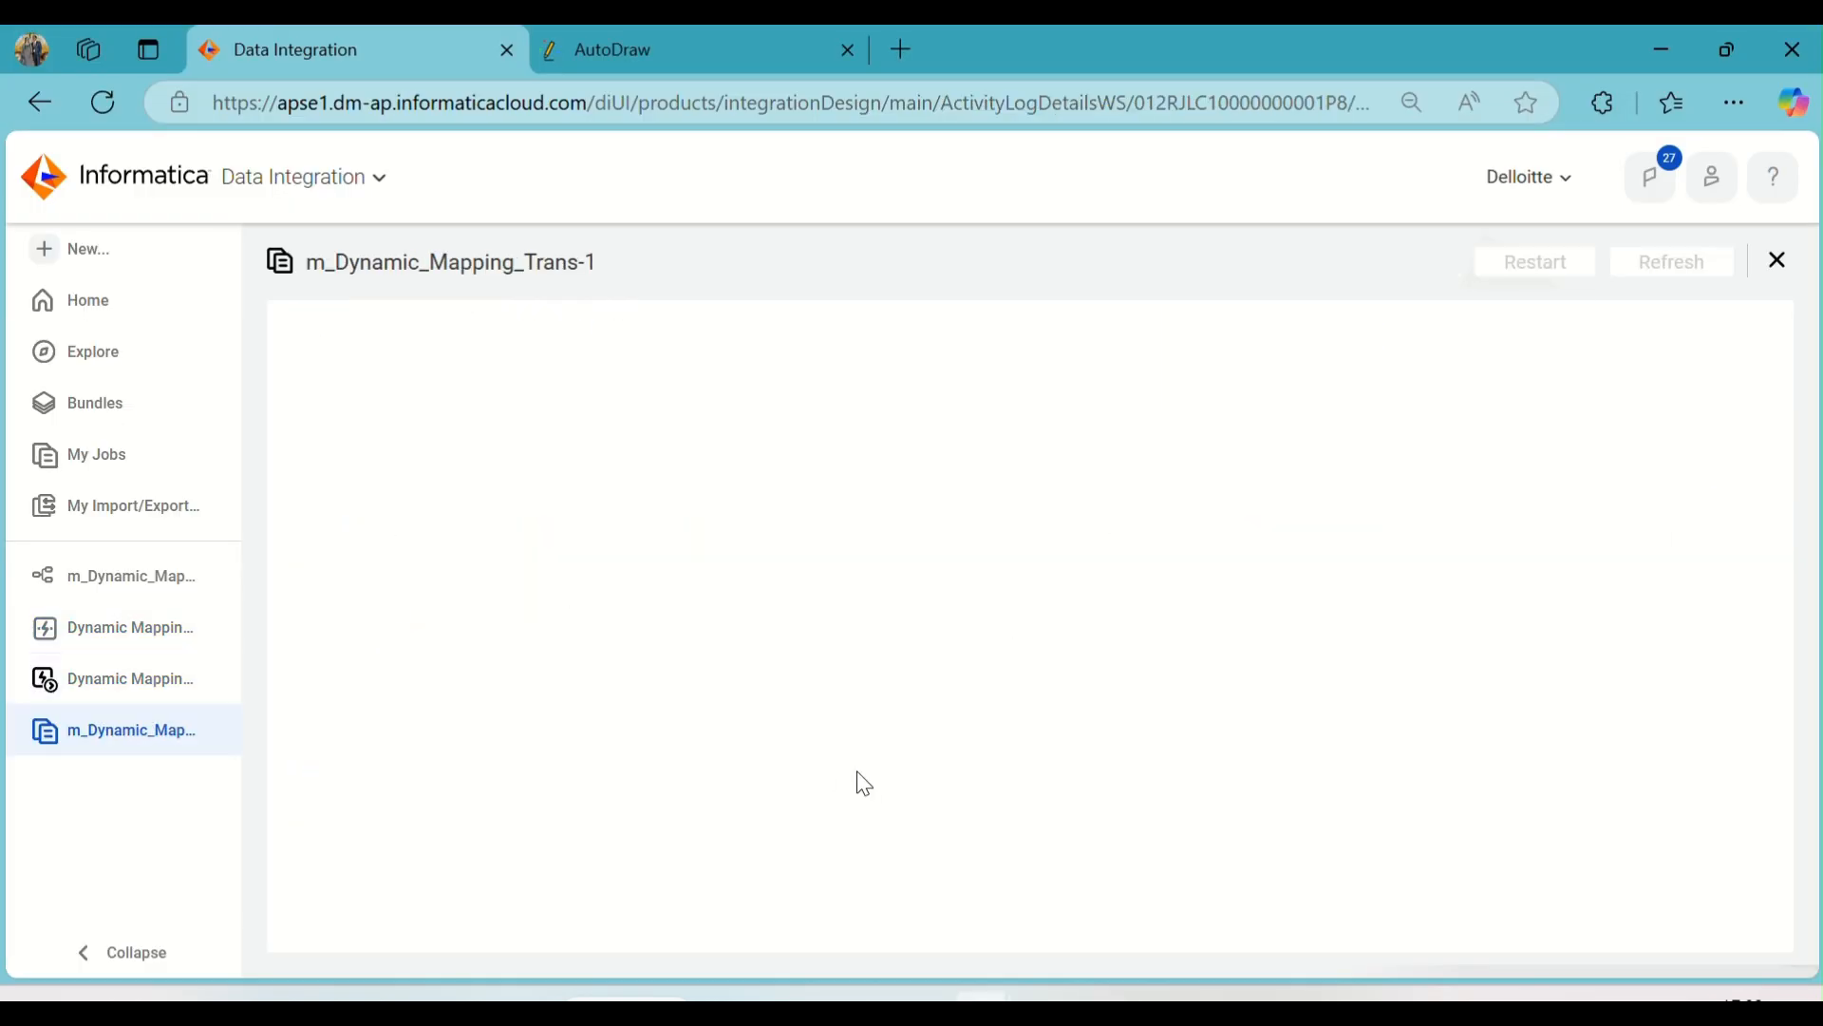
pyautogui.scroll(-8, 920, 565)
pyautogui.scroll(4, 914, 561)
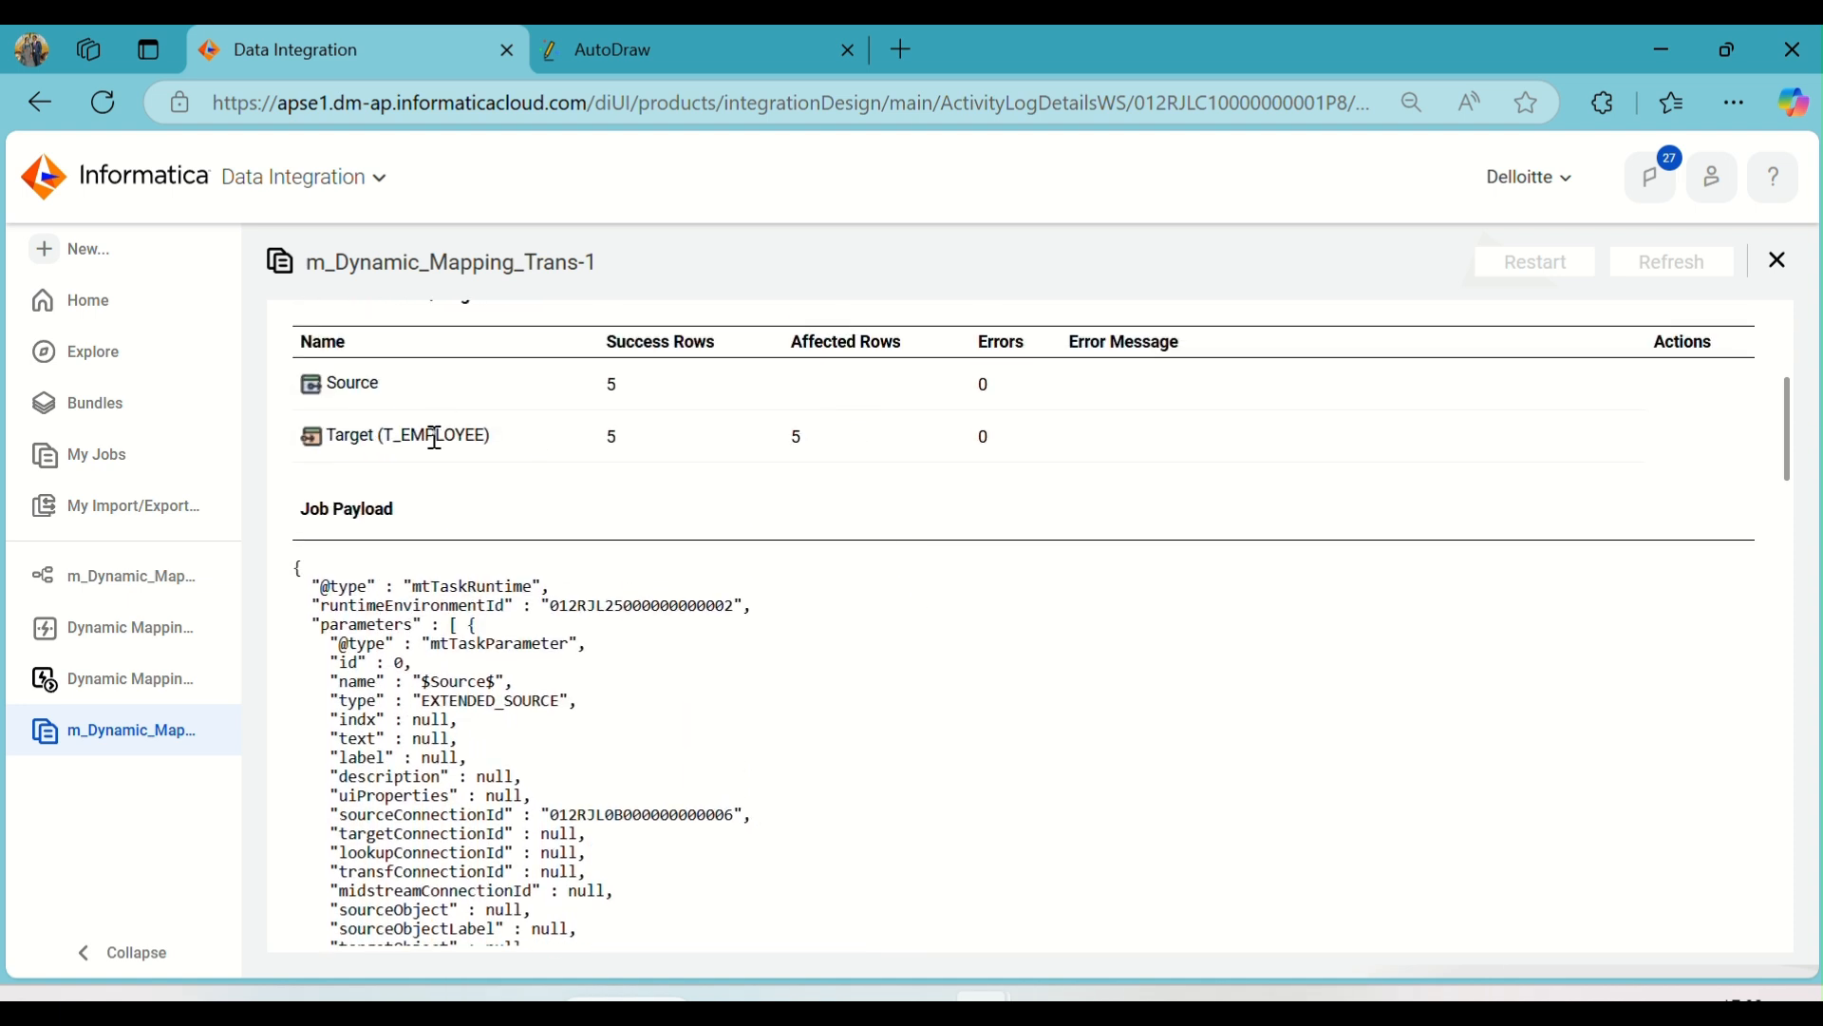
# - Switch to Oracle SQL Developer, change the T_employees query to select from T_employee, run it and highlight all returned rows
pyautogui.click(1135, 1007)
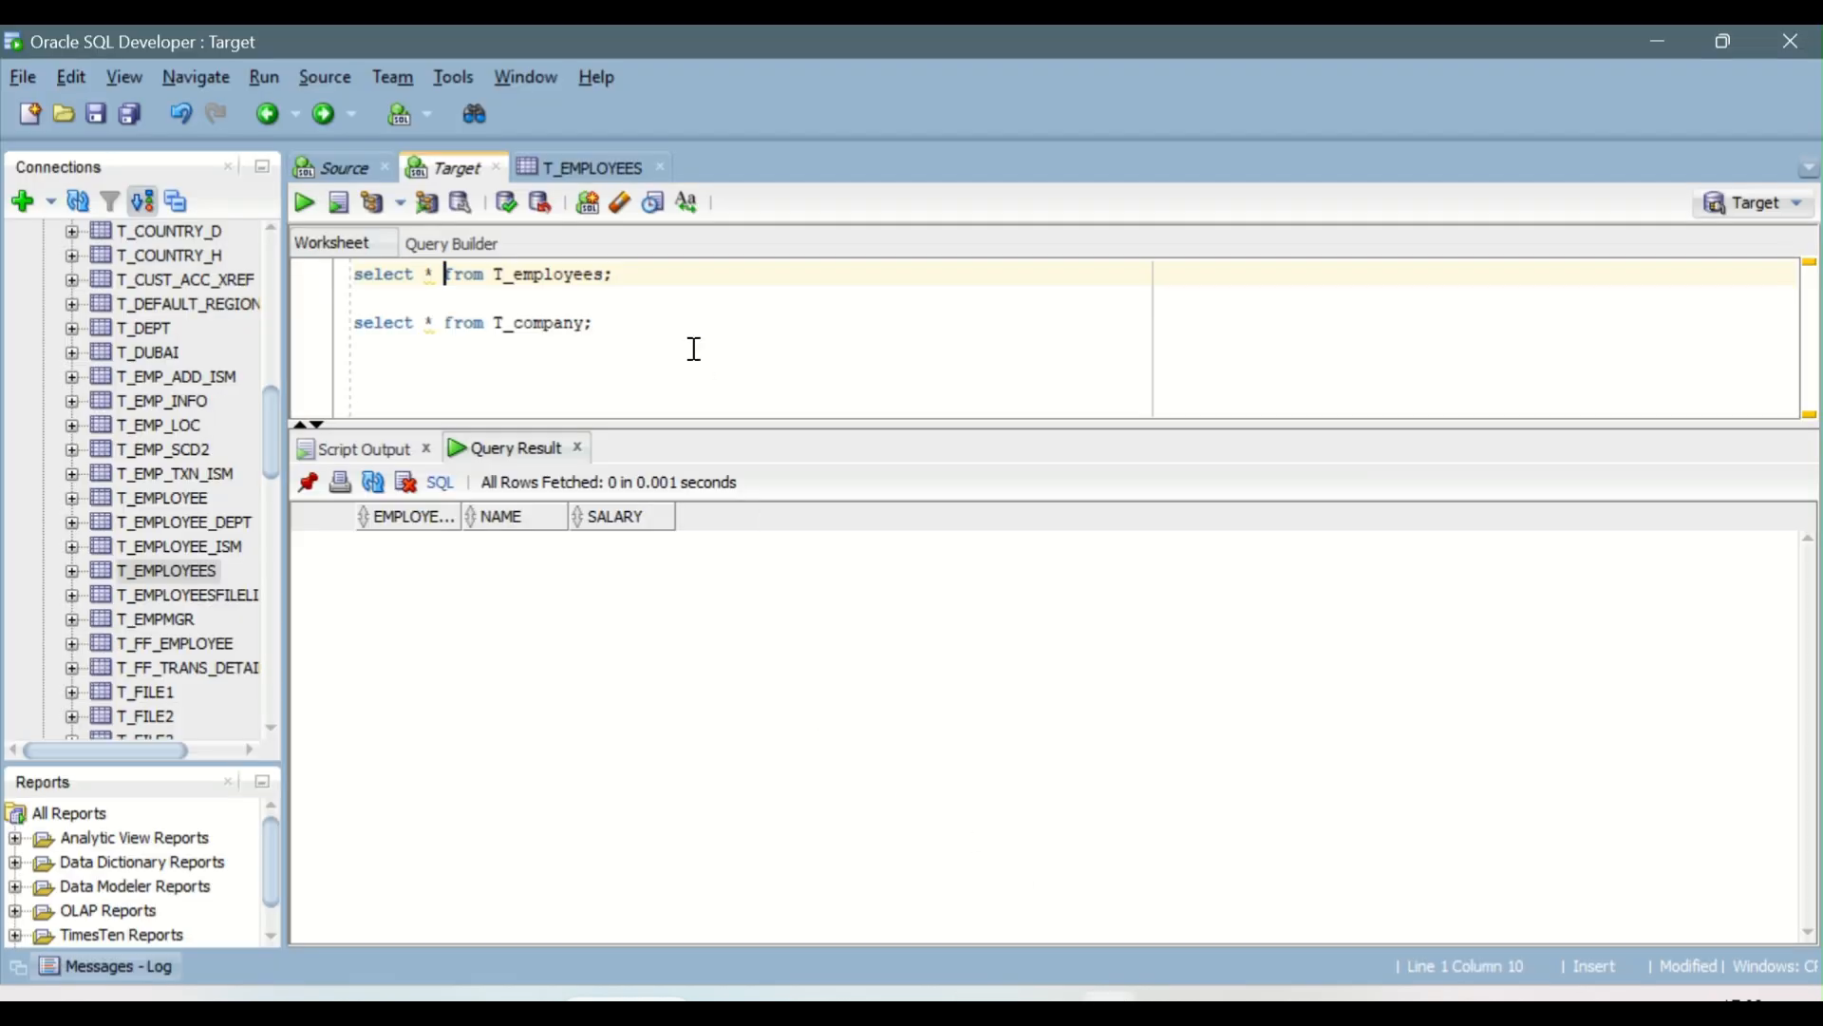
pyautogui.click(602, 280)
pyautogui.hotkey('ctrl', 'Return')
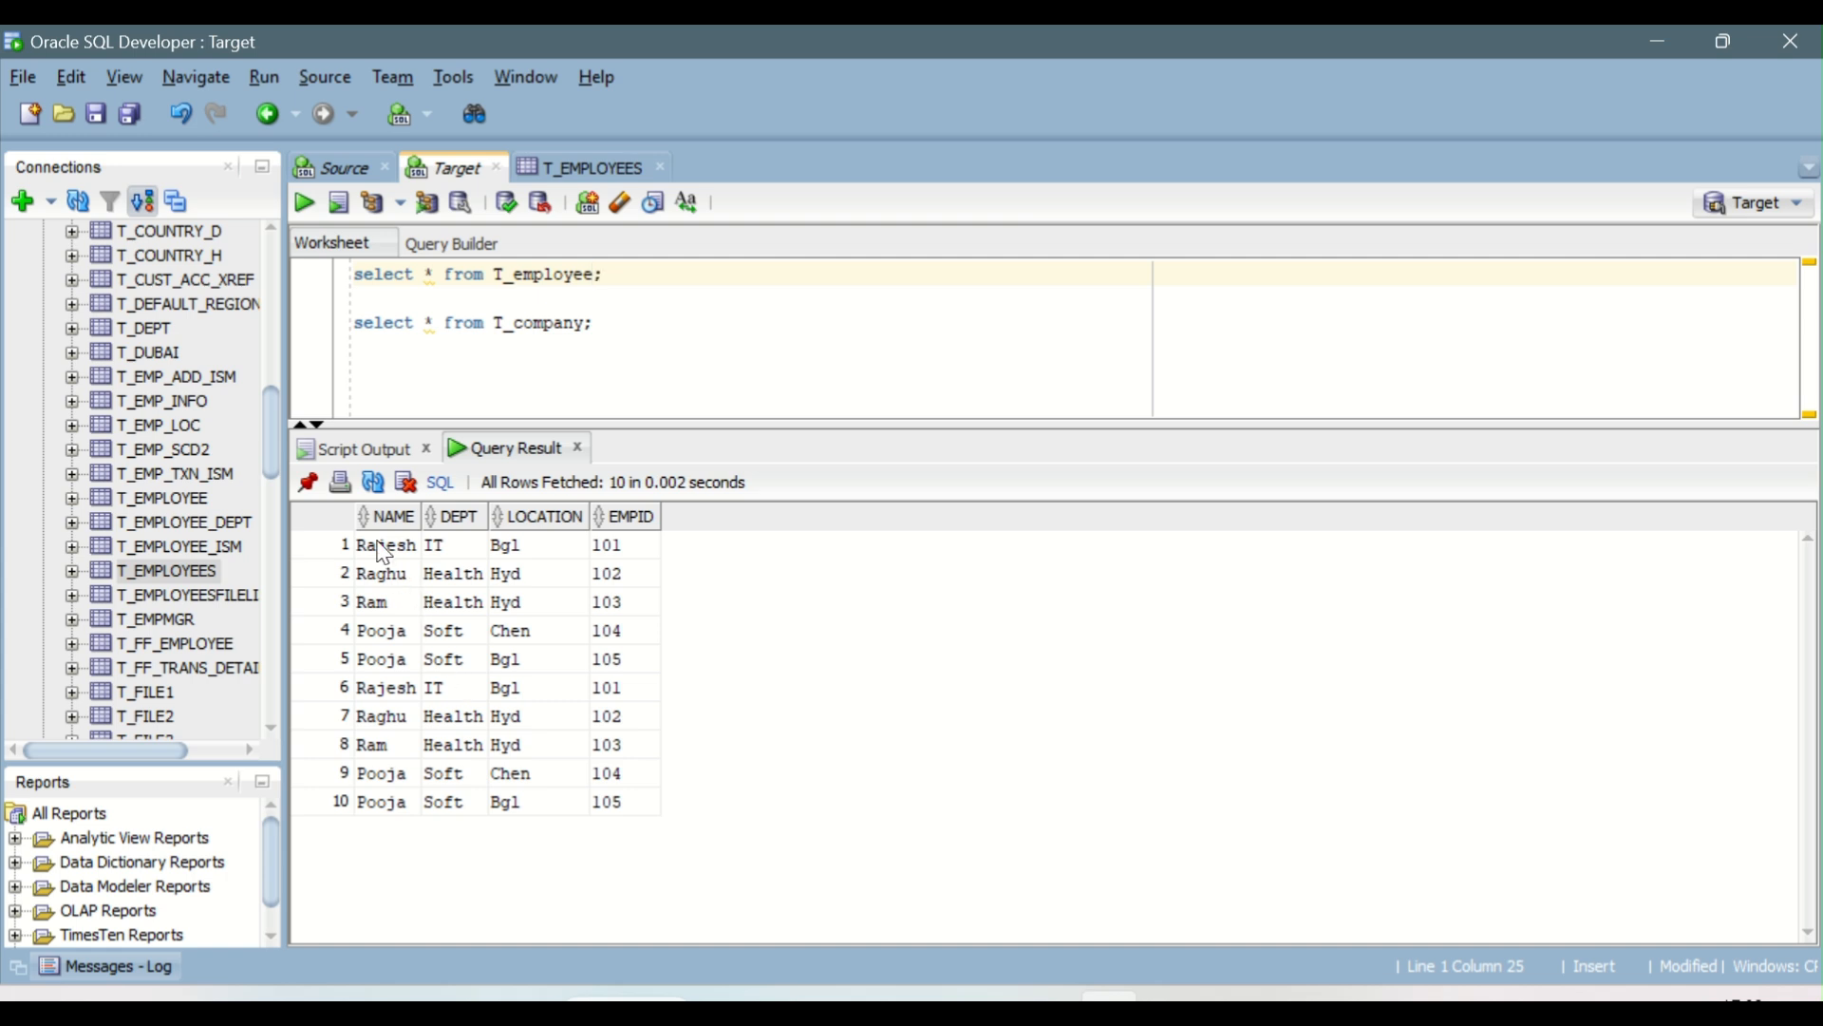
pyautogui.moveTo(380, 549); pyautogui.dragTo(627, 811)
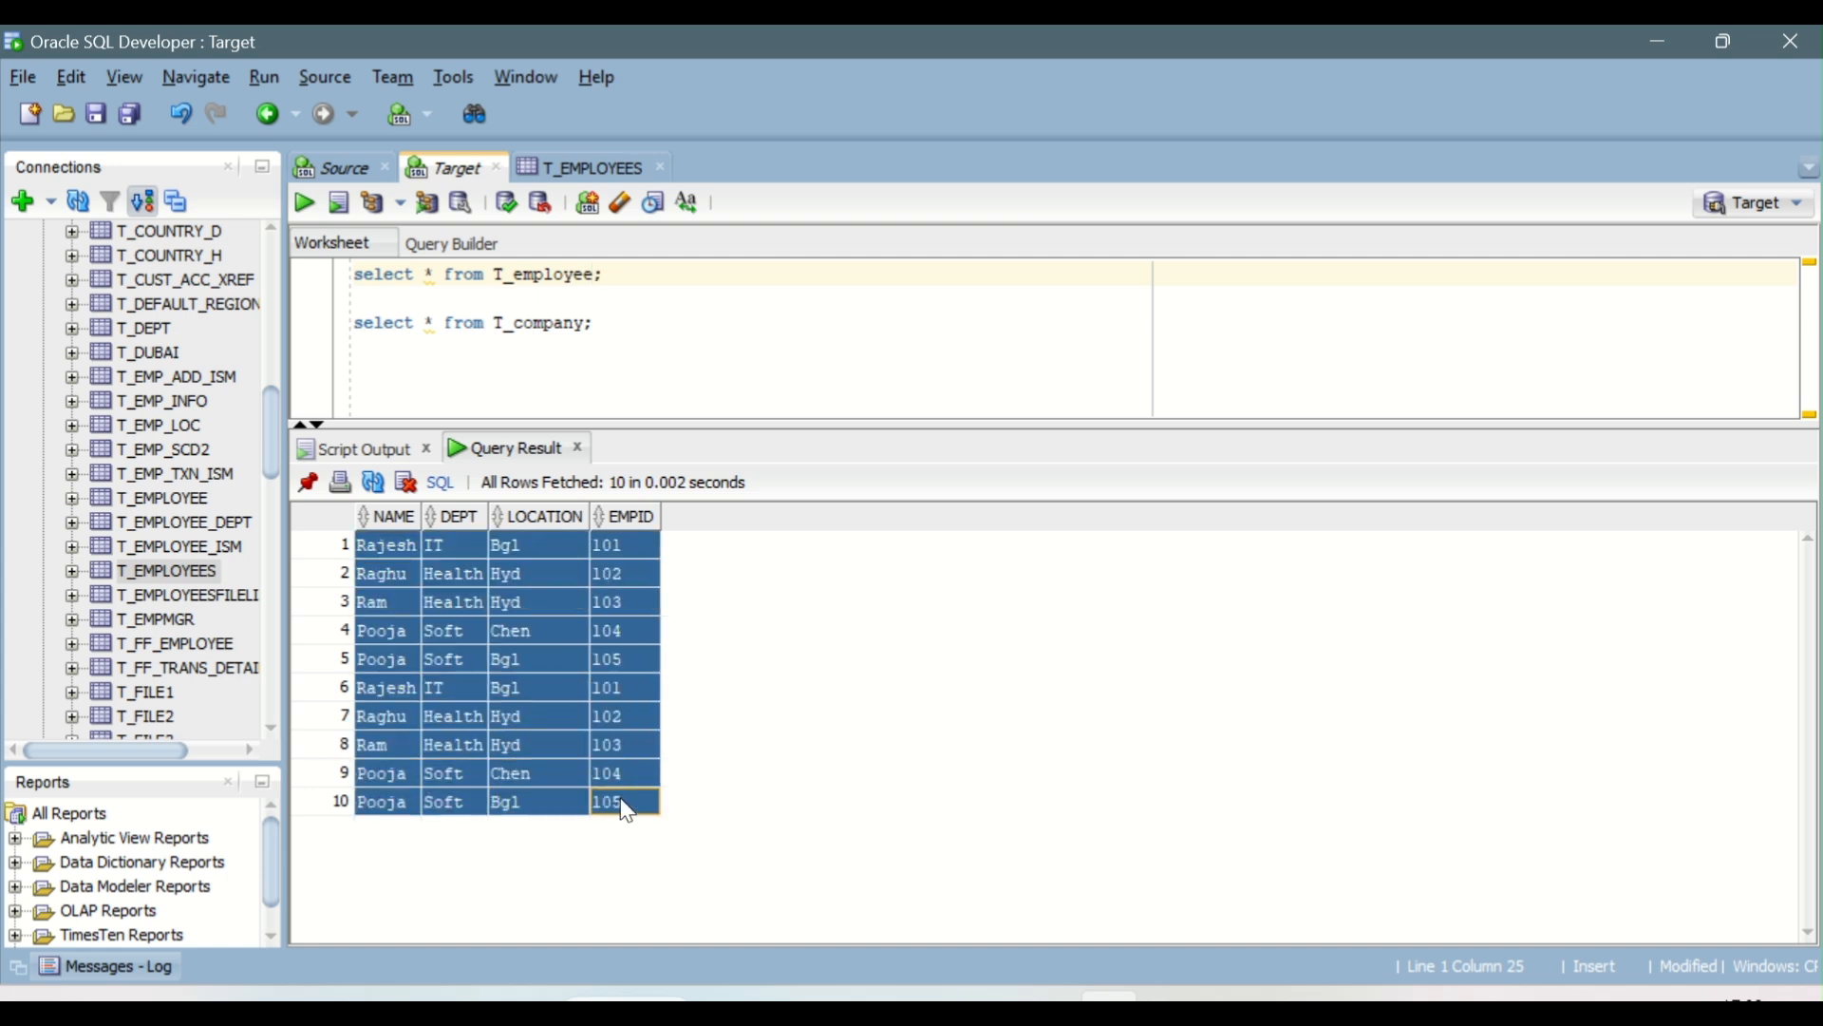
# - Rerun the select on T_company and highlight all returned rows
pyautogui.click(456, 325)
pyautogui.hotkey('ctrl', 'Return')
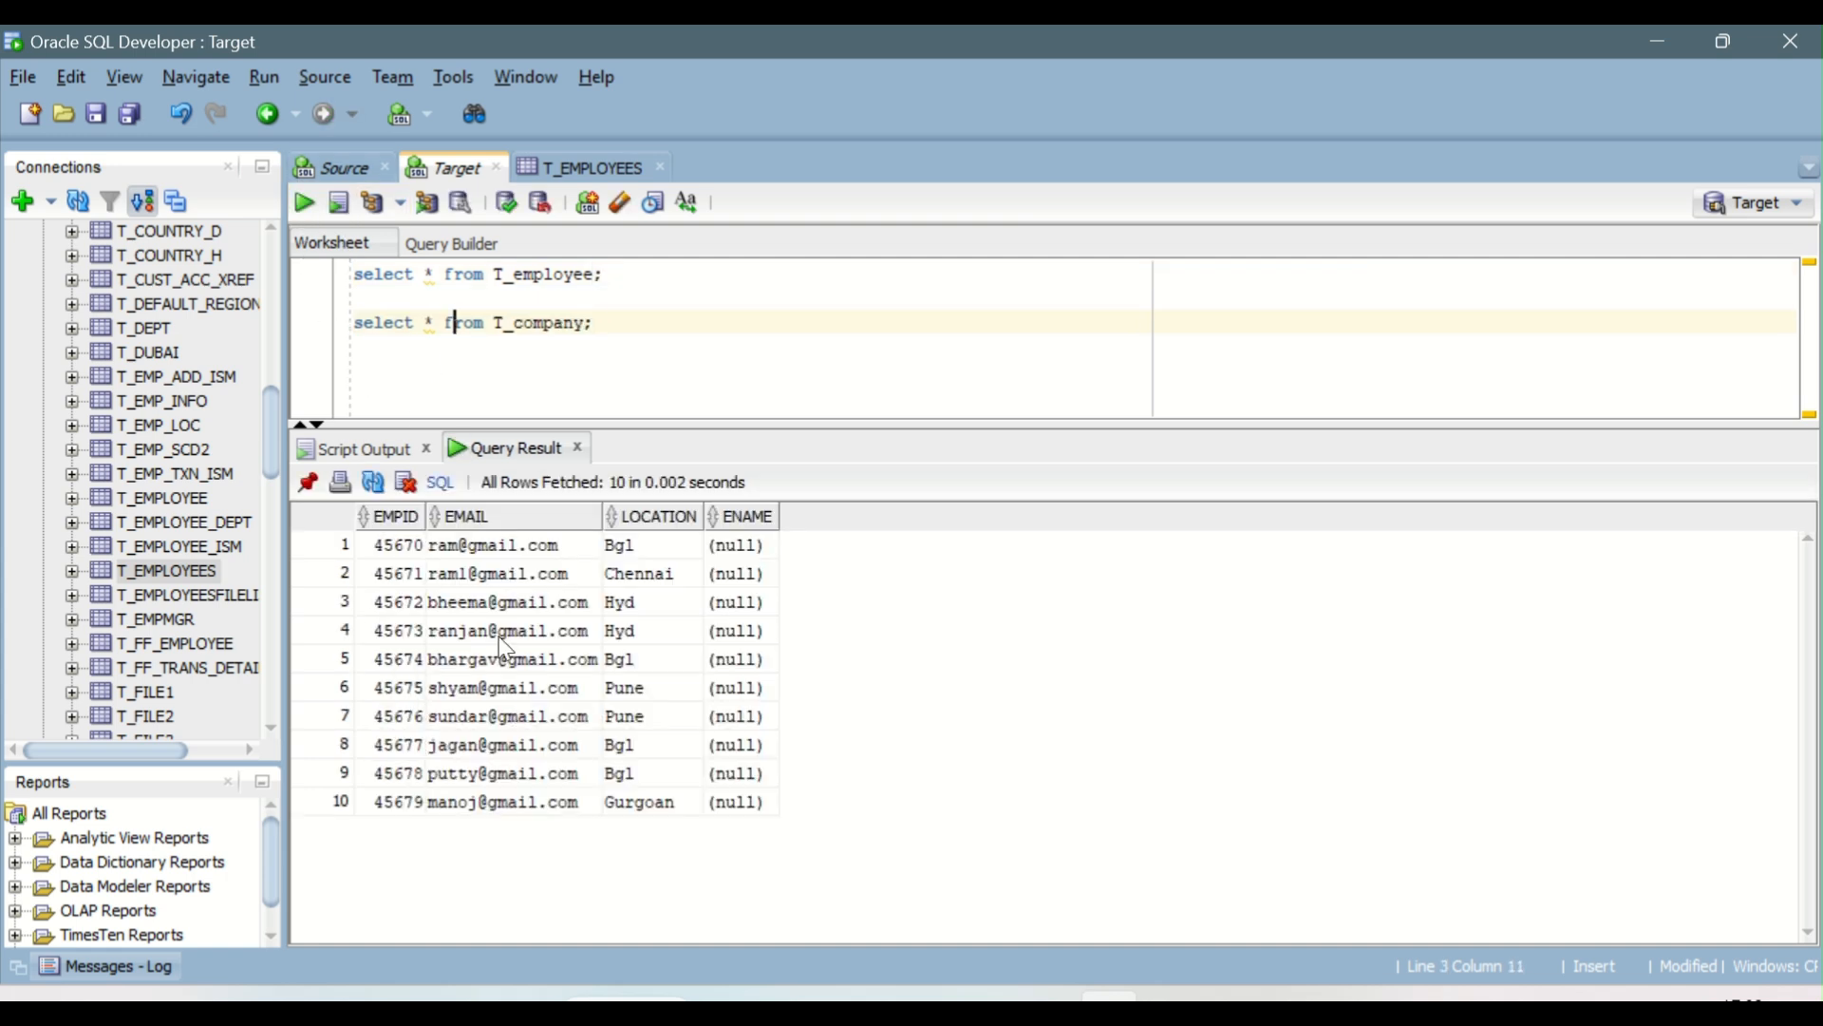
pyautogui.moveTo(404, 549); pyautogui.dragTo(751, 809)
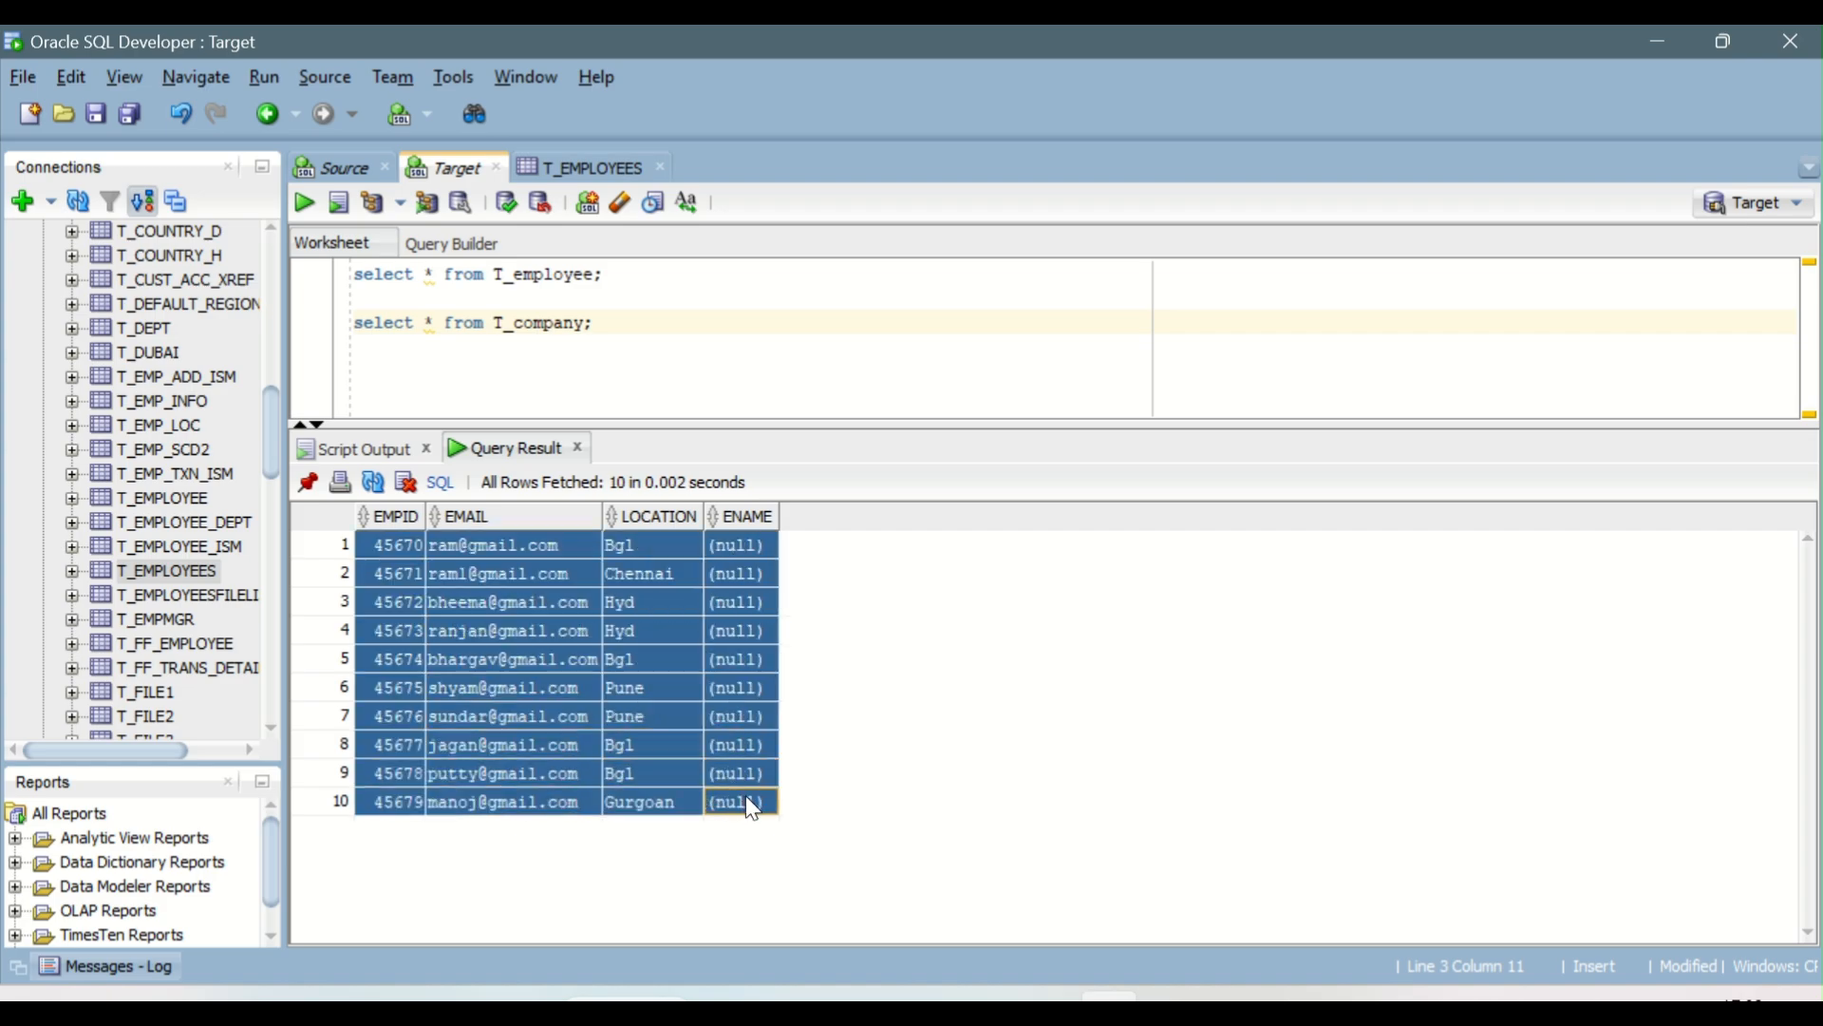
# - Switch back to Informatica Data Integration, review the source/target results and job properties of m_Dynamic_Mapping_Trans-1, and close its details
pyautogui.hotkey('alt', 'Tab')
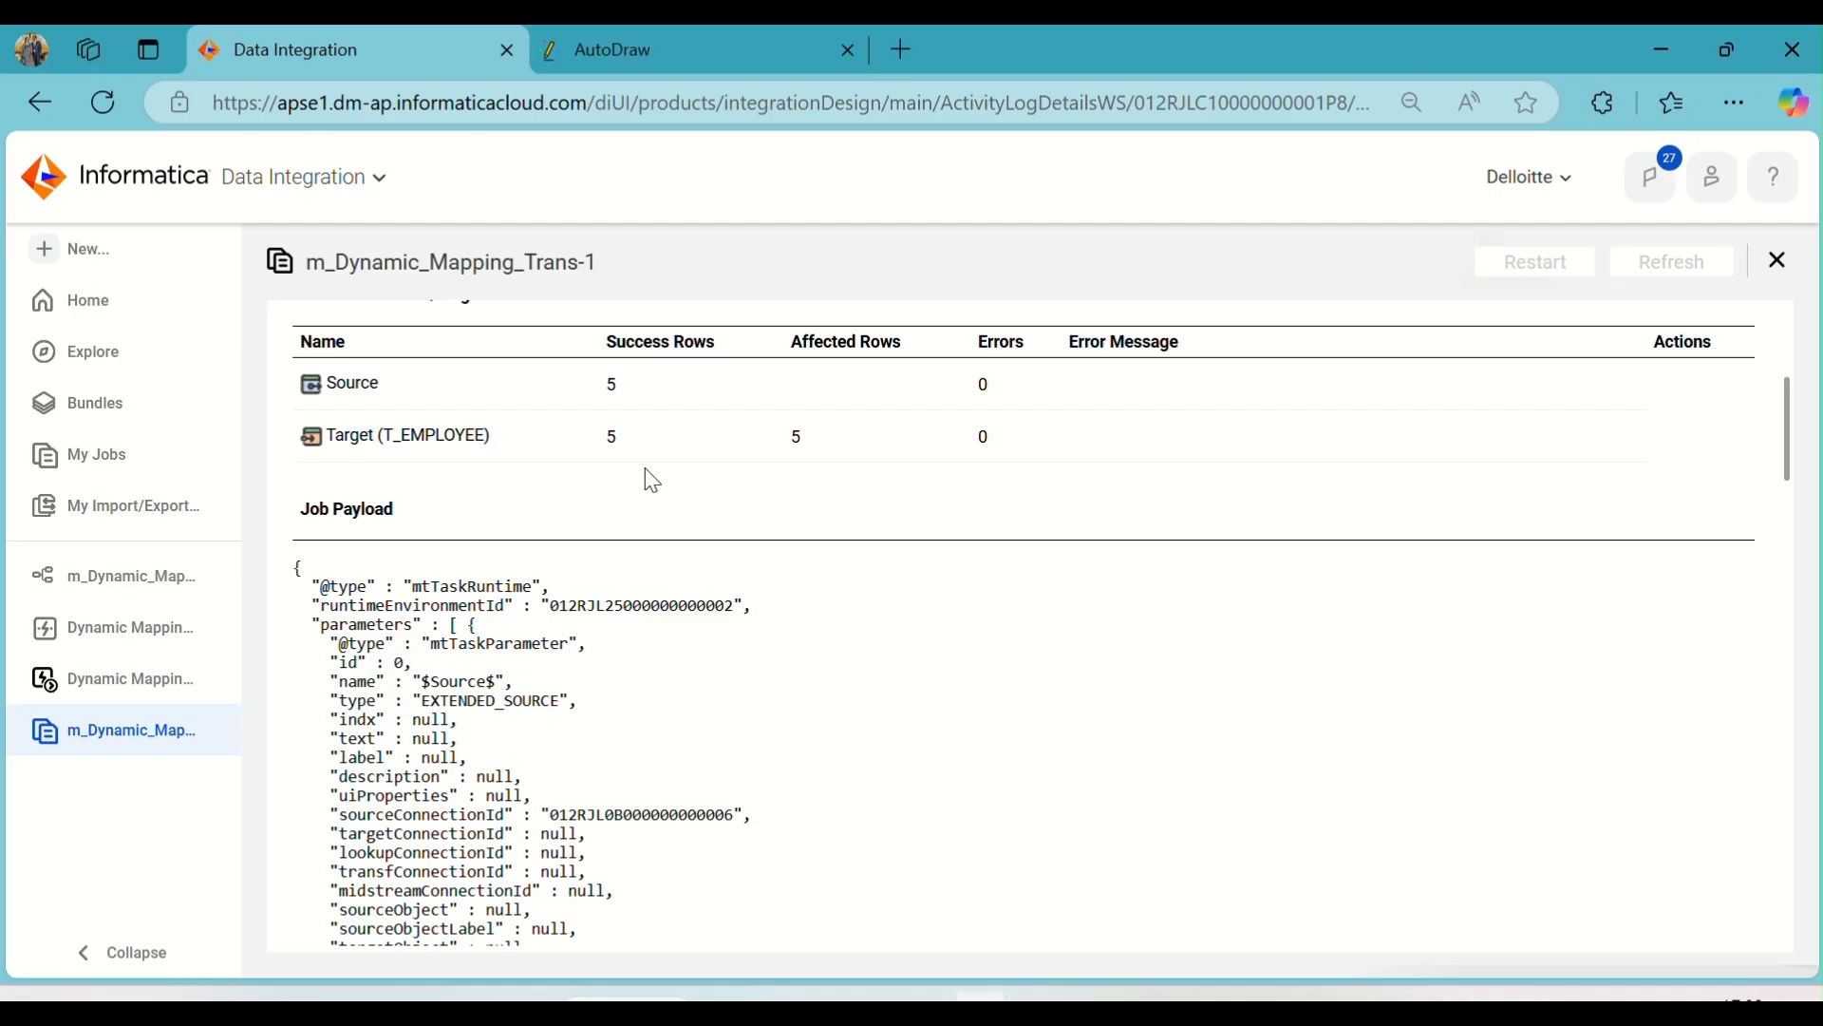
pyautogui.scroll(2, 652, 487)
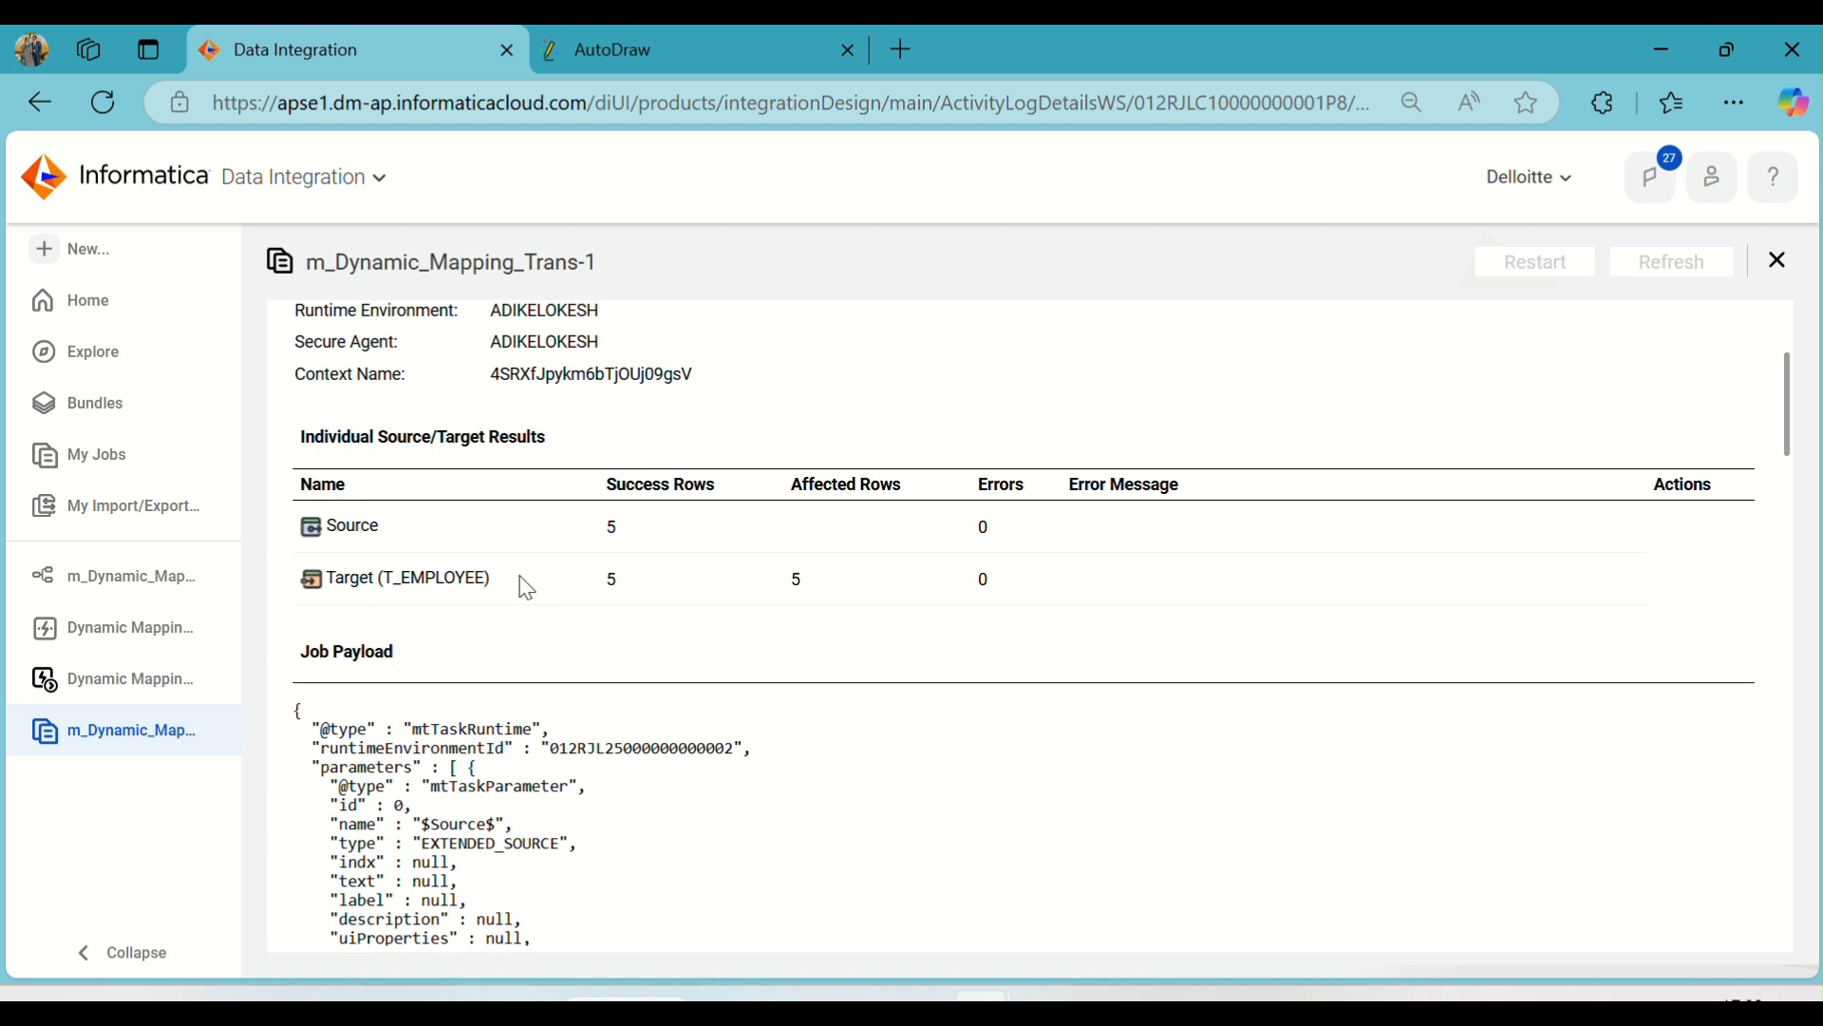
pyautogui.scroll(2, 528, 590)
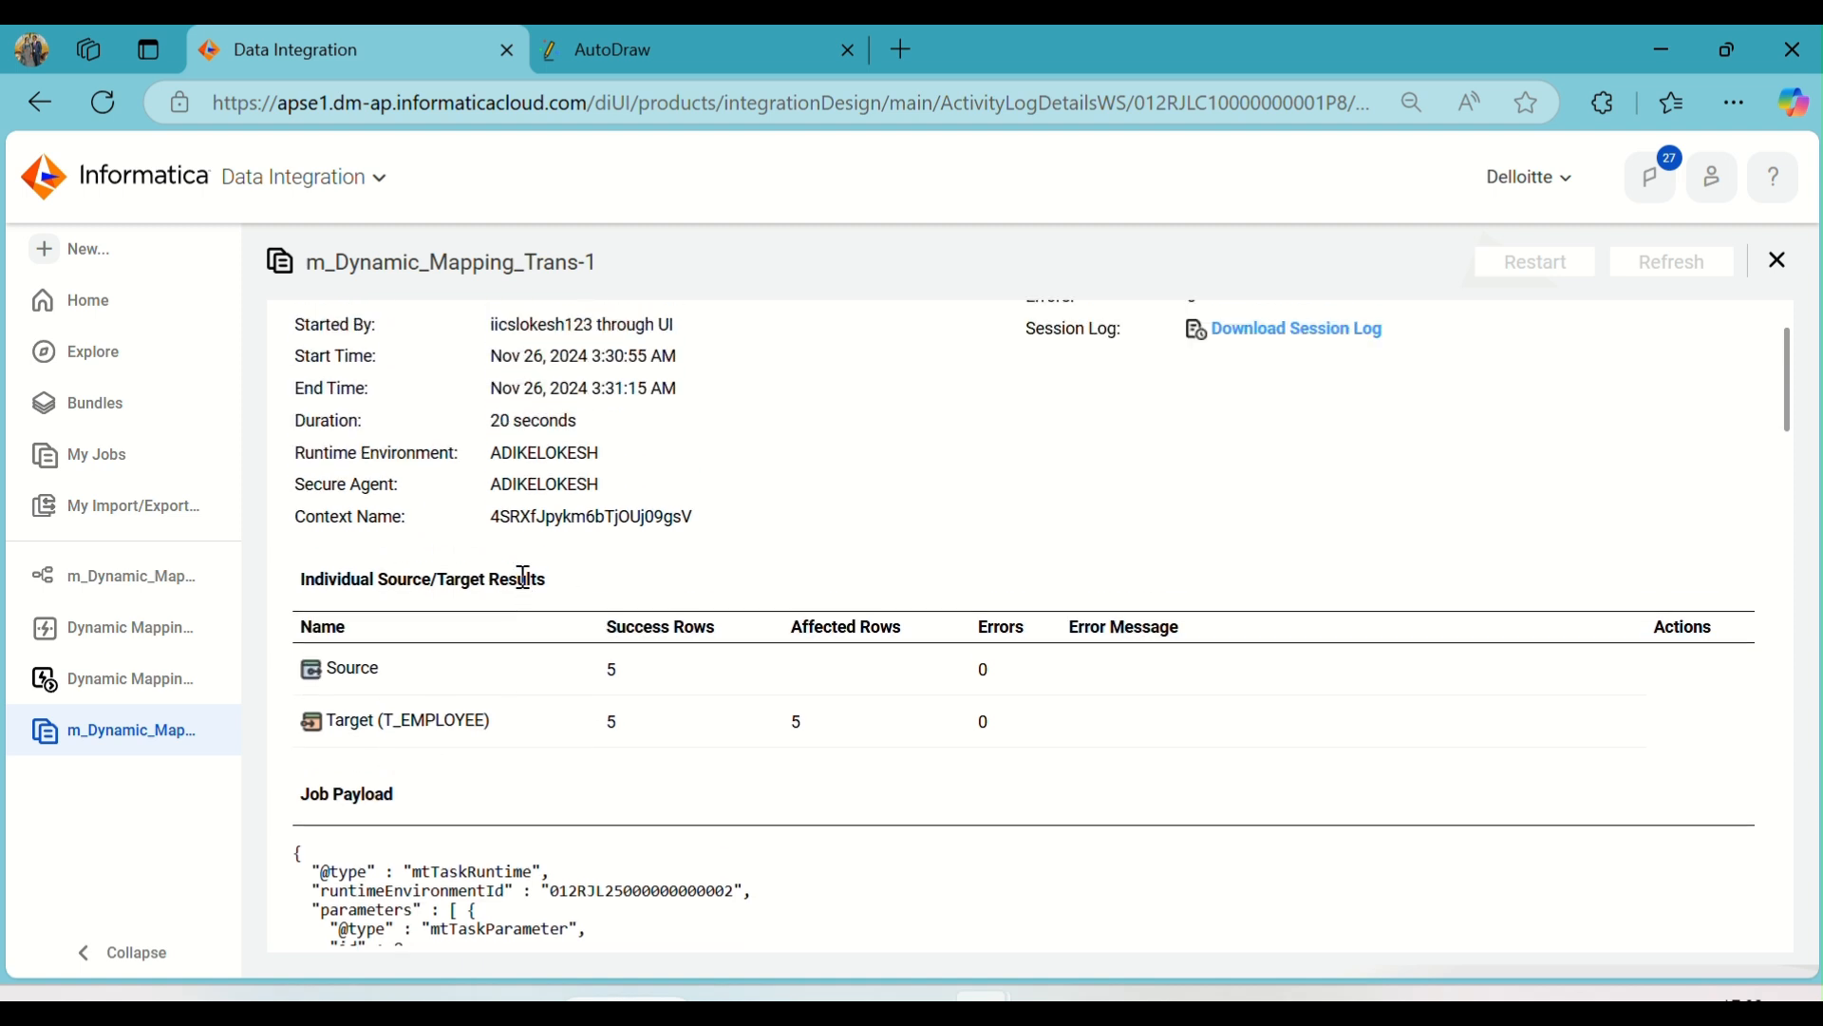
pyautogui.scroll(2, 508, 698)
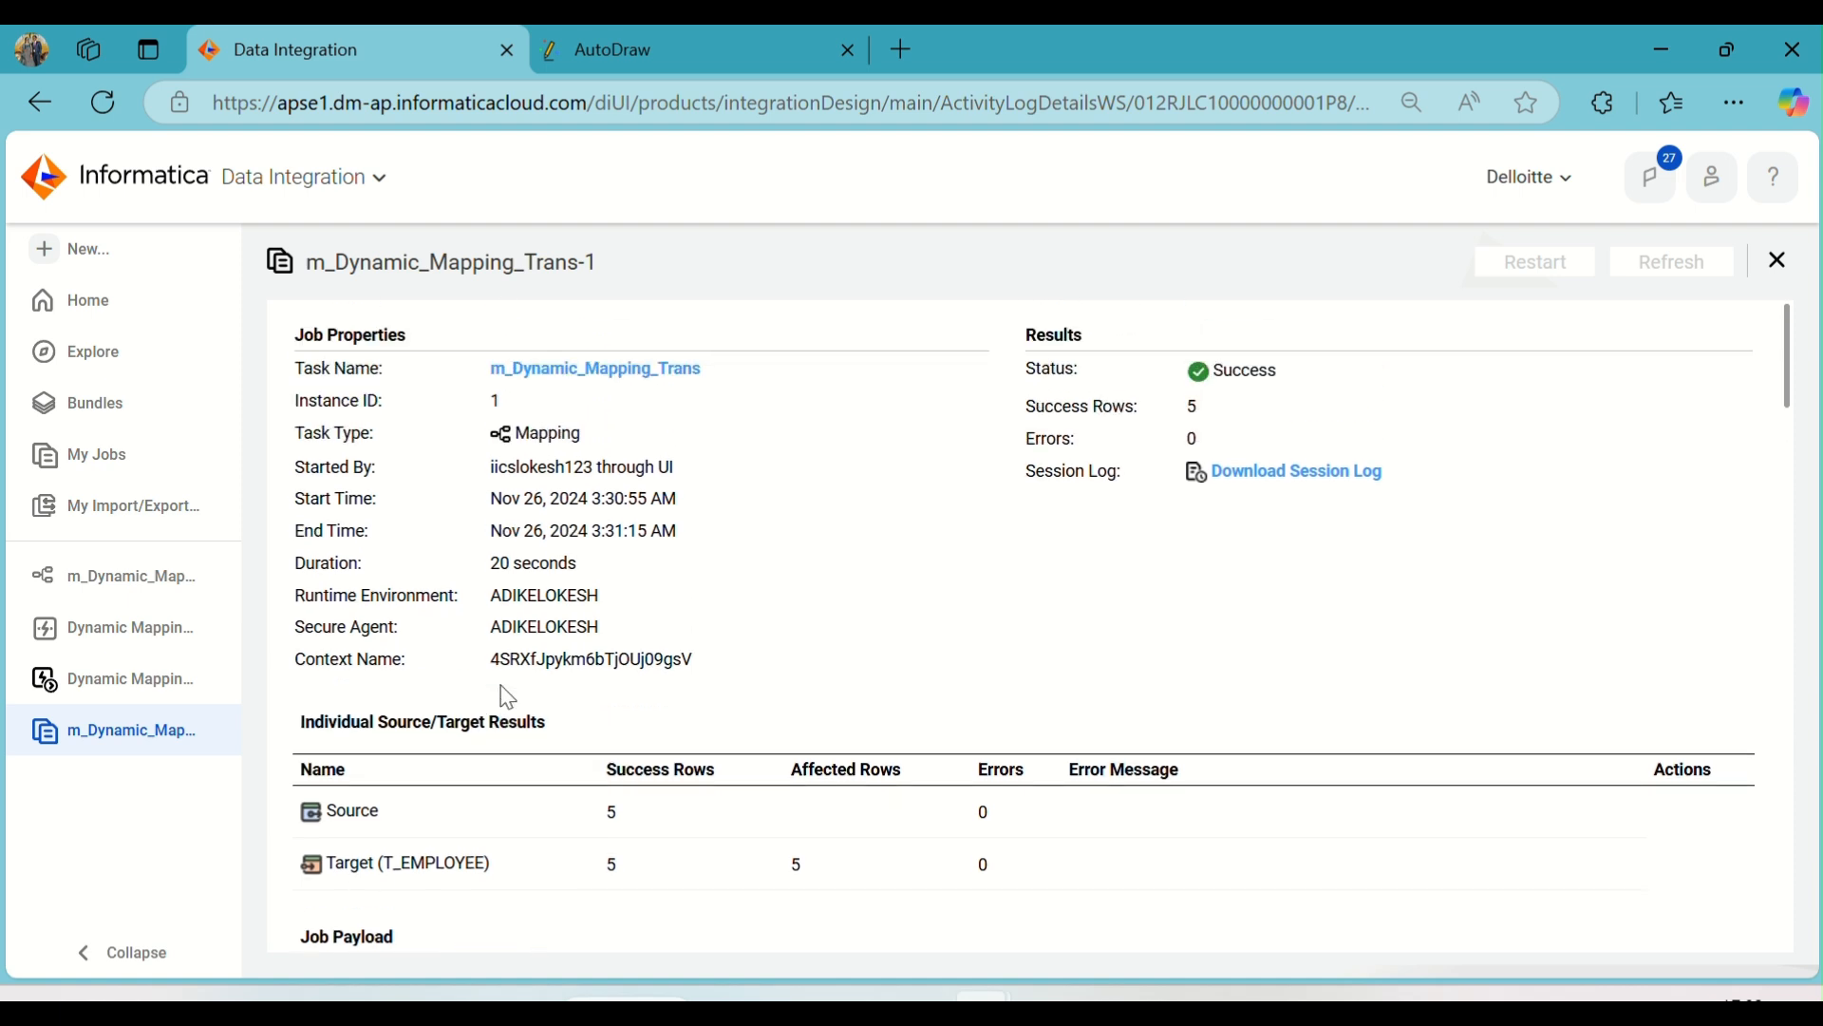
pyautogui.click(1776, 262)
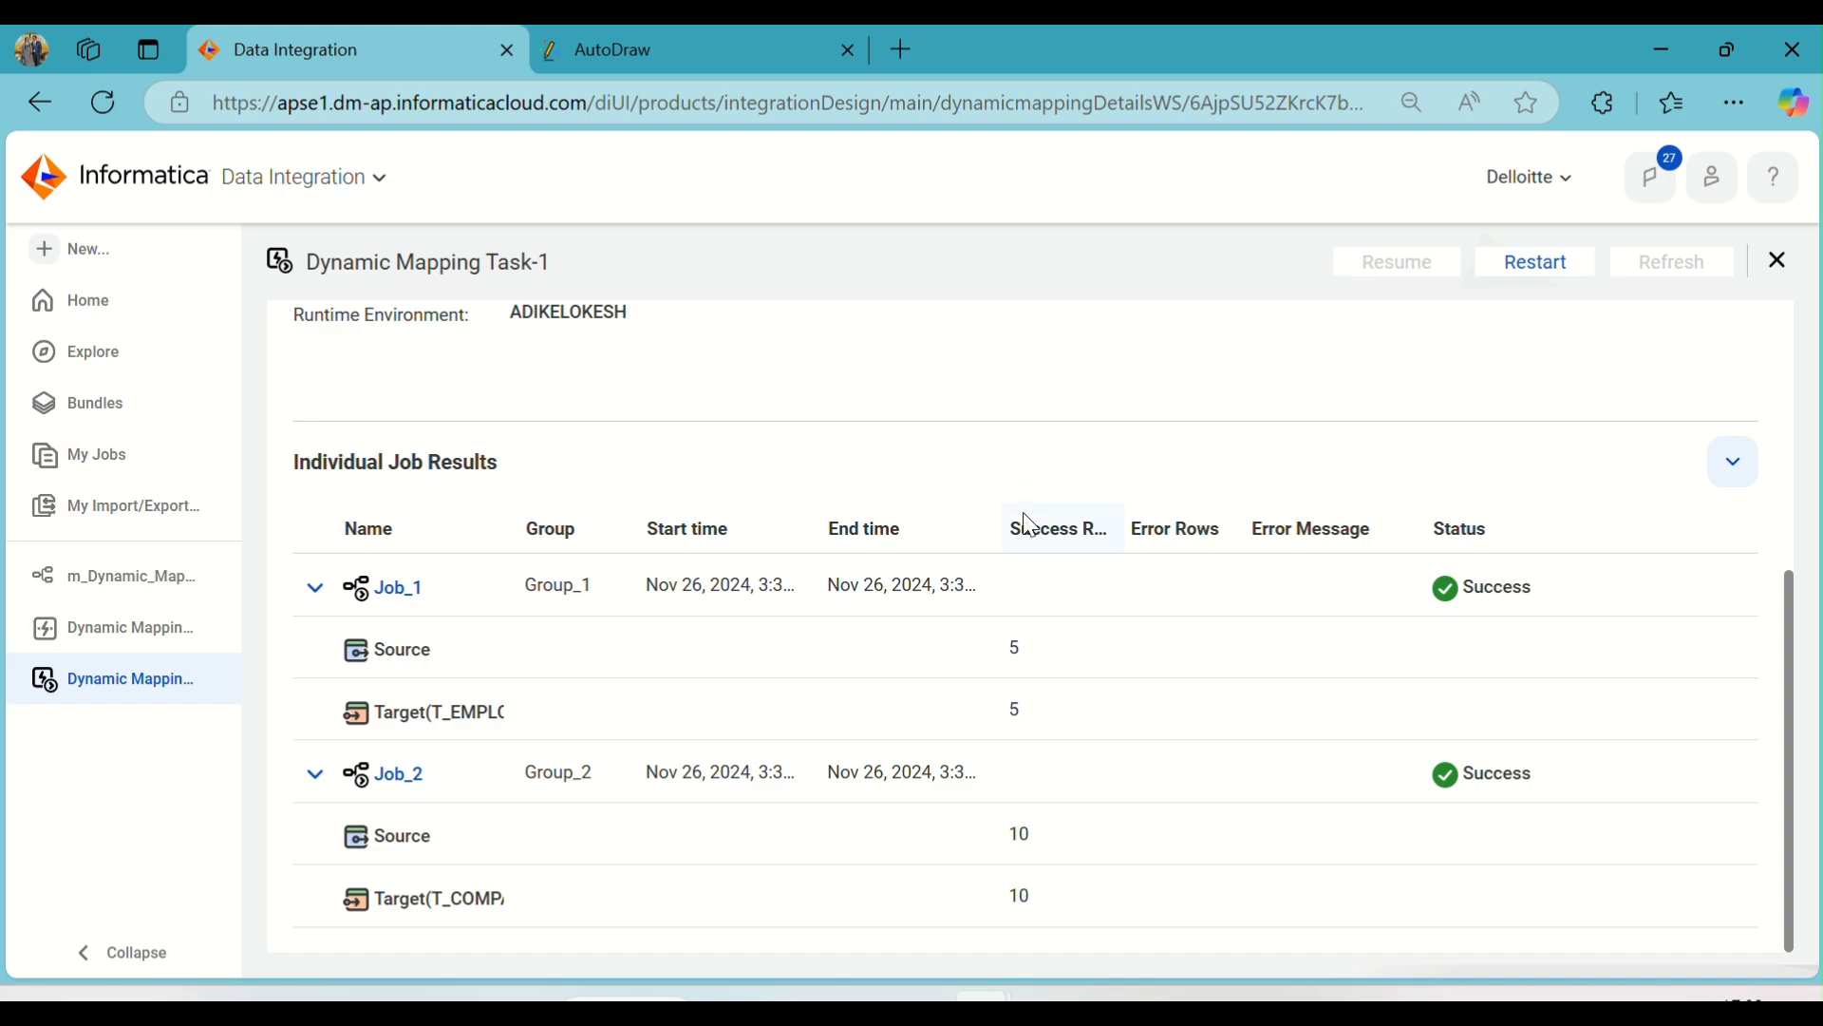
# - Switch to Oracle SQL Developer and check the T_company rows again by rerunning their select in the Target worksheet
pyautogui.hotkey('alt', 'Tab')
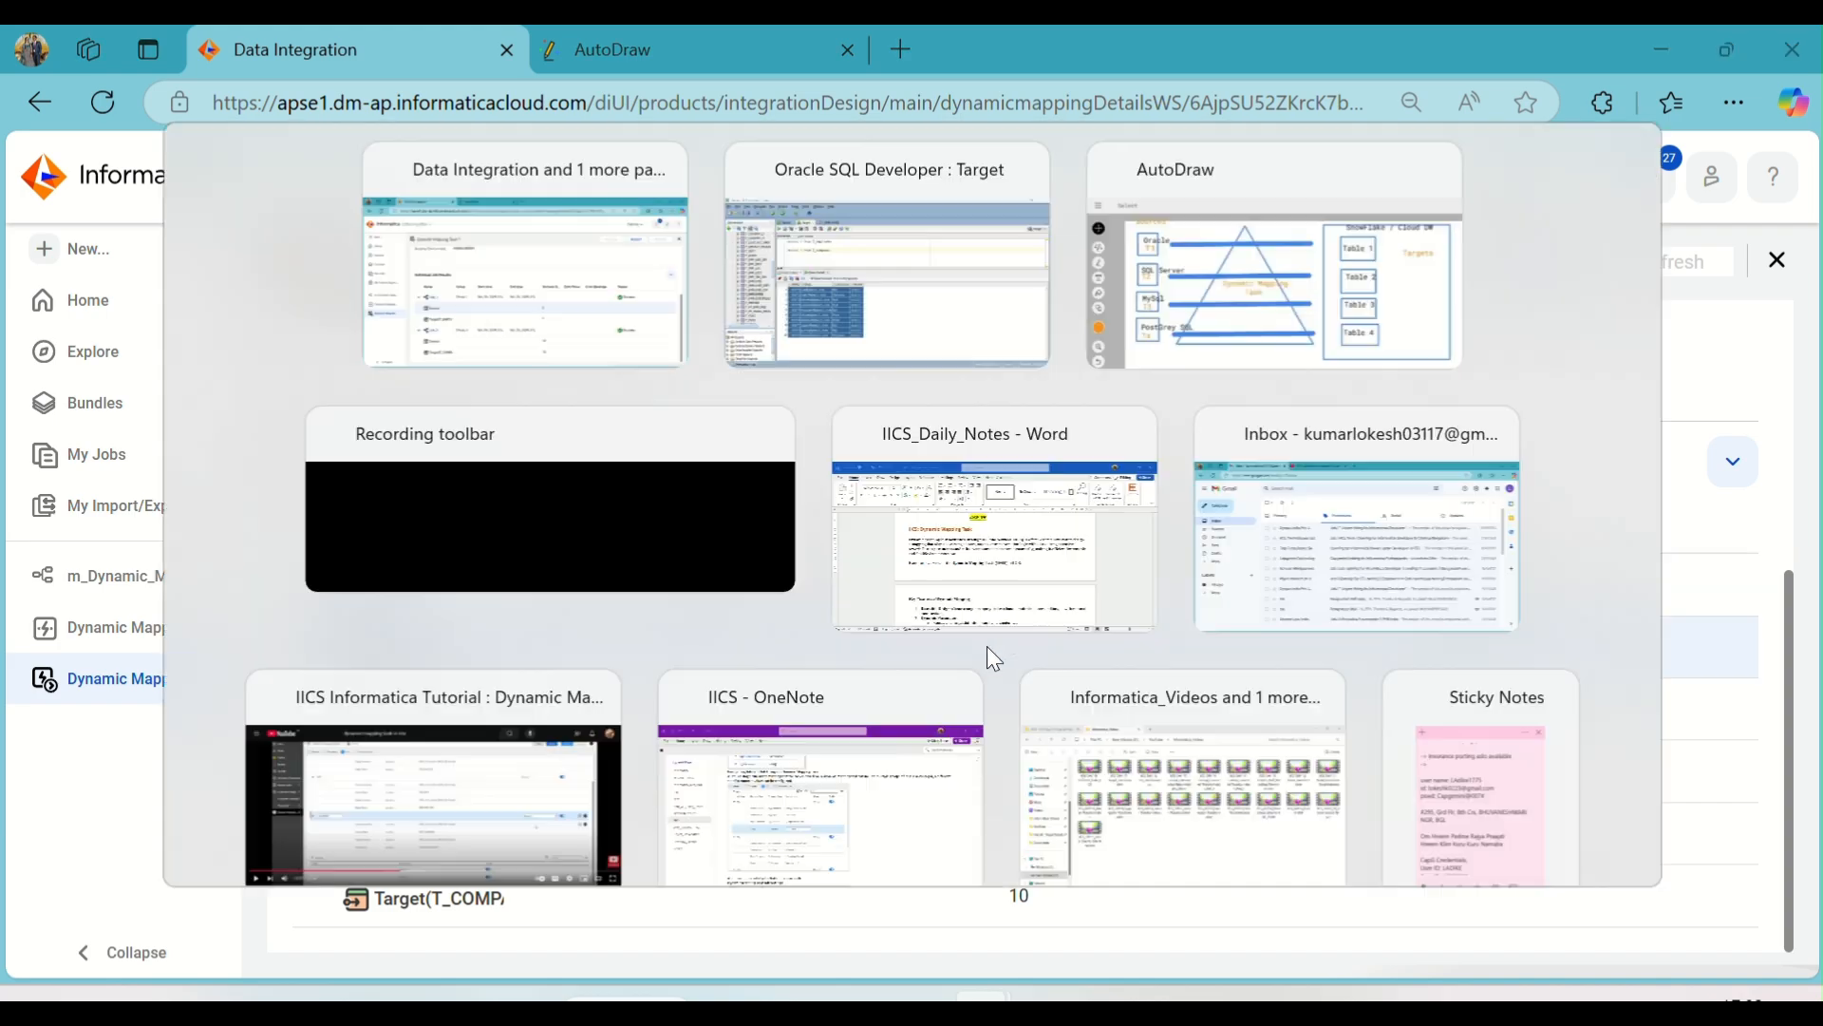
pyautogui.click(572, 317)
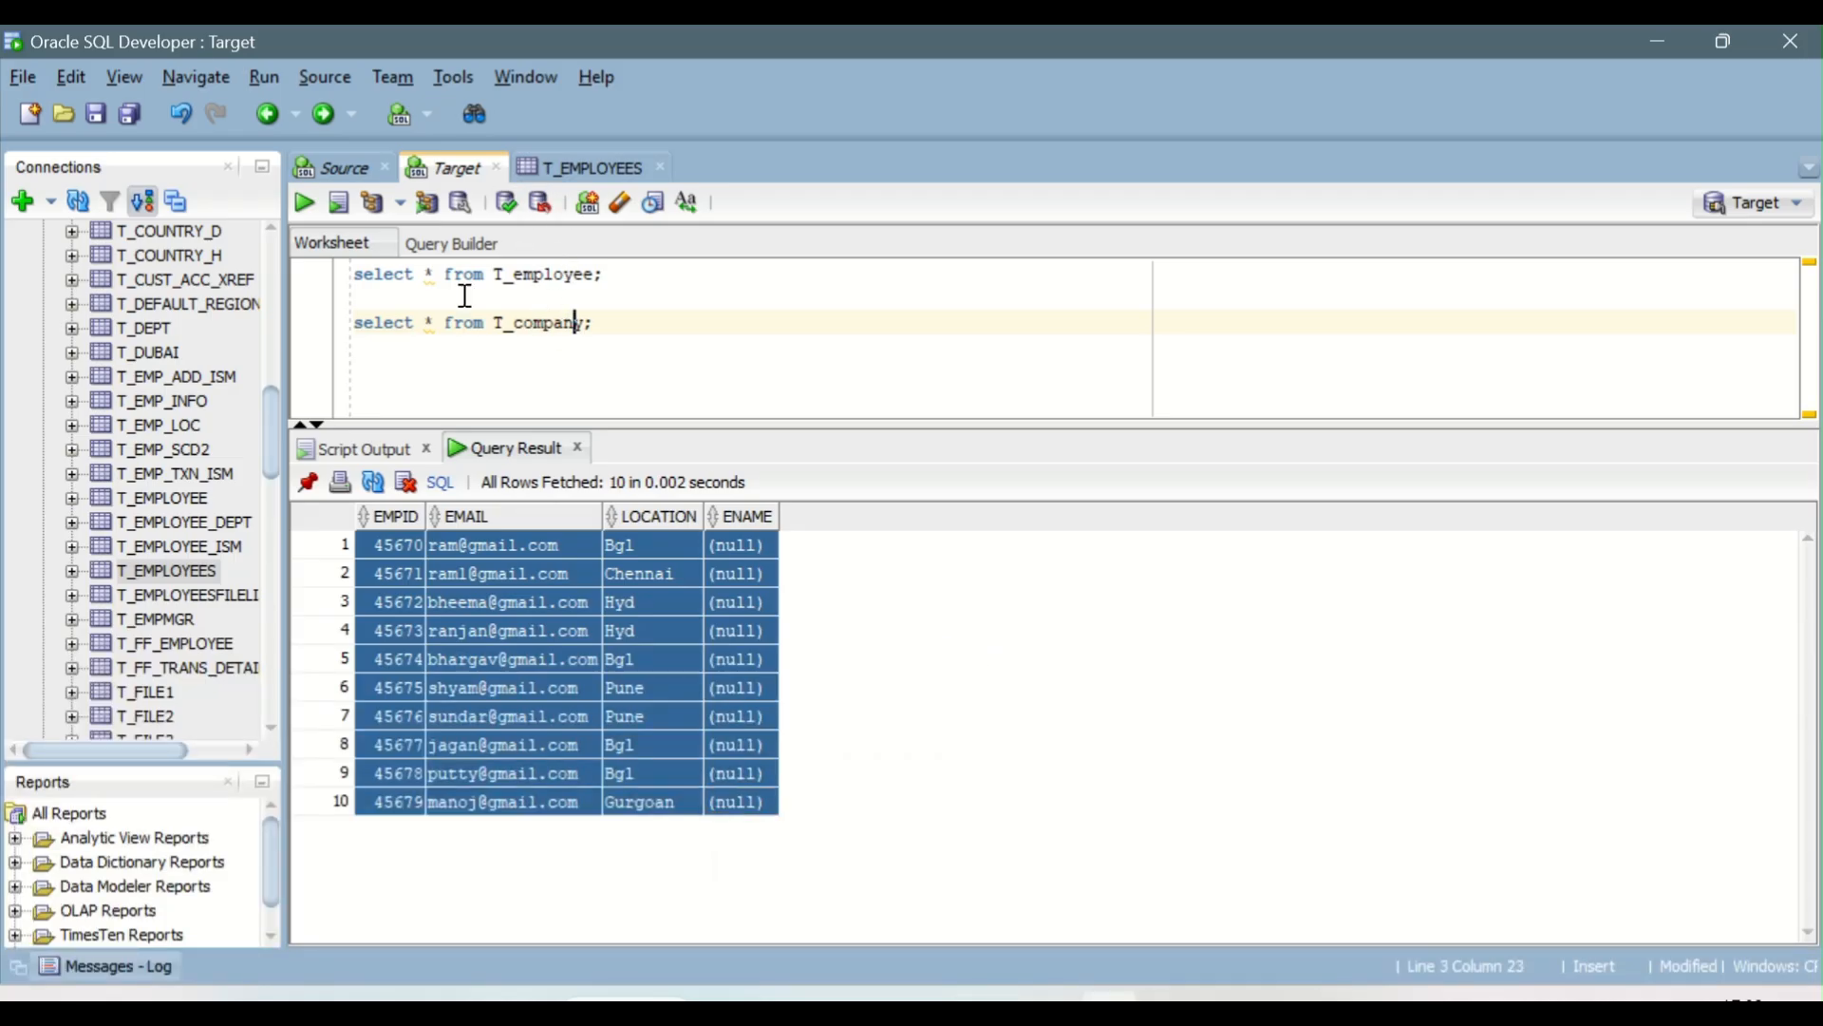
pyautogui.click(301, 202)
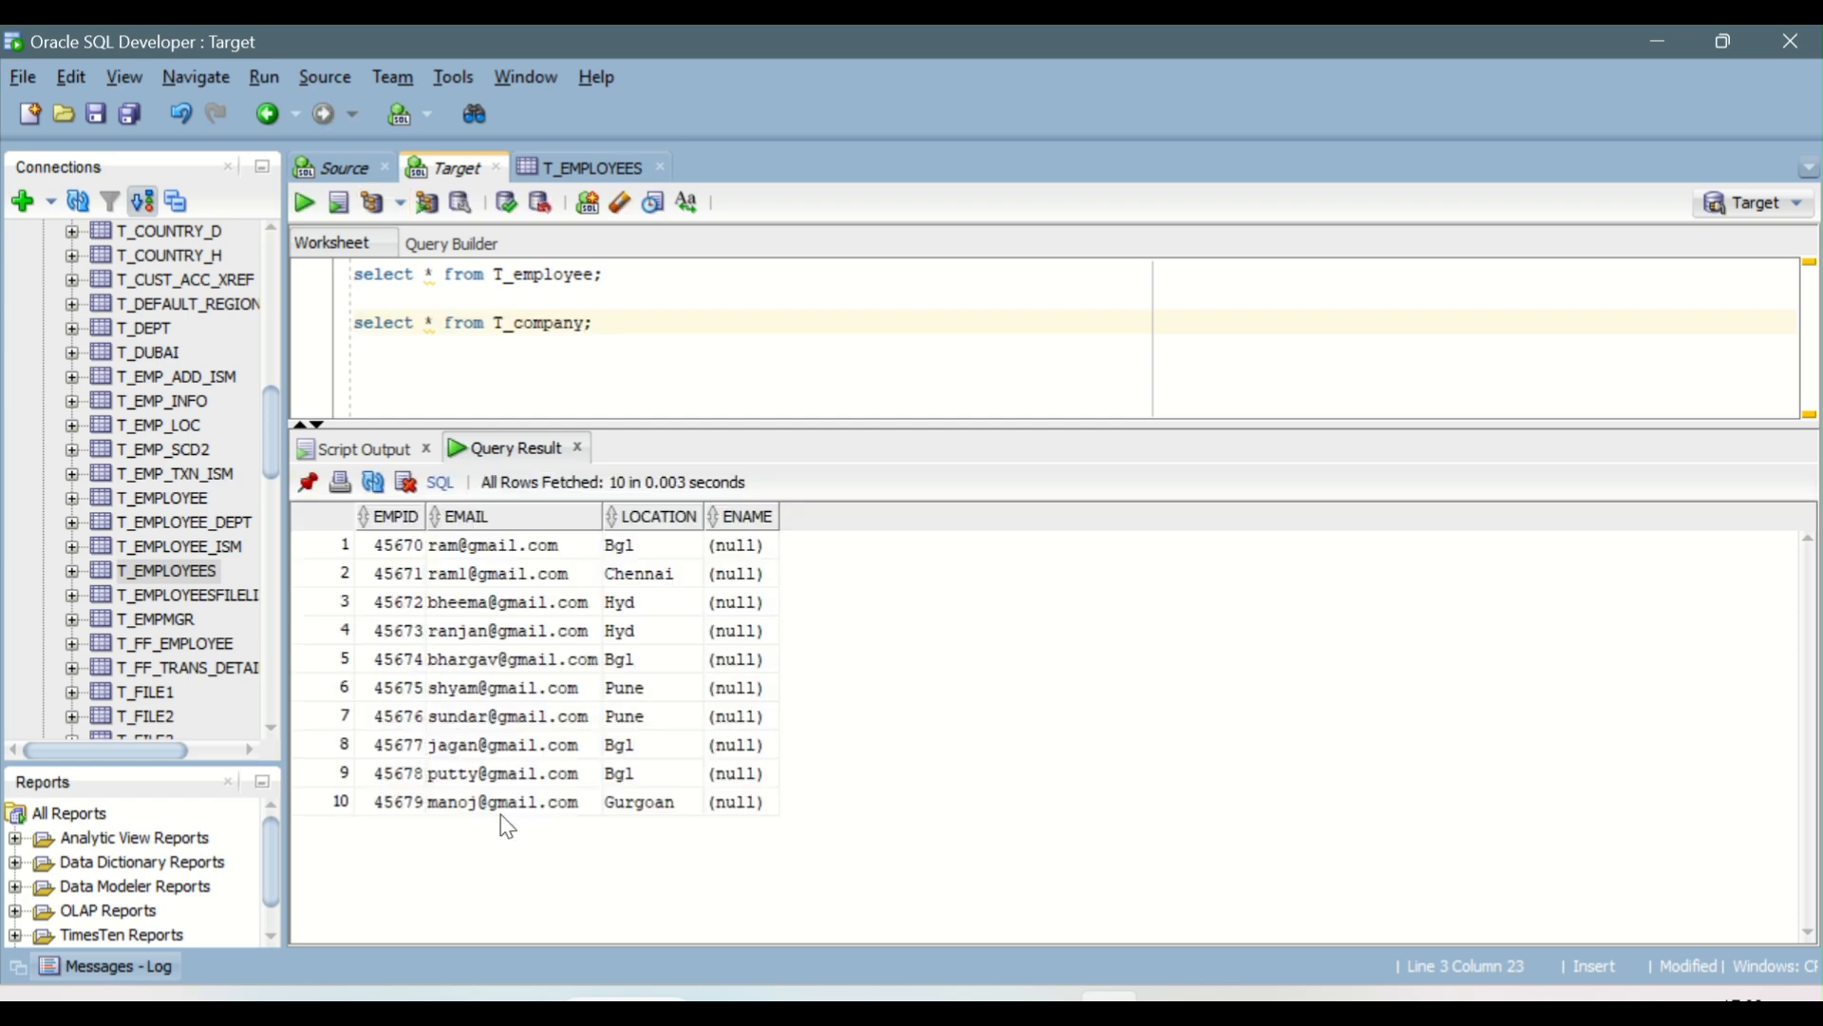
# - Run the full select on the employee table in the Source worksheet
pyautogui.click(358, 171)
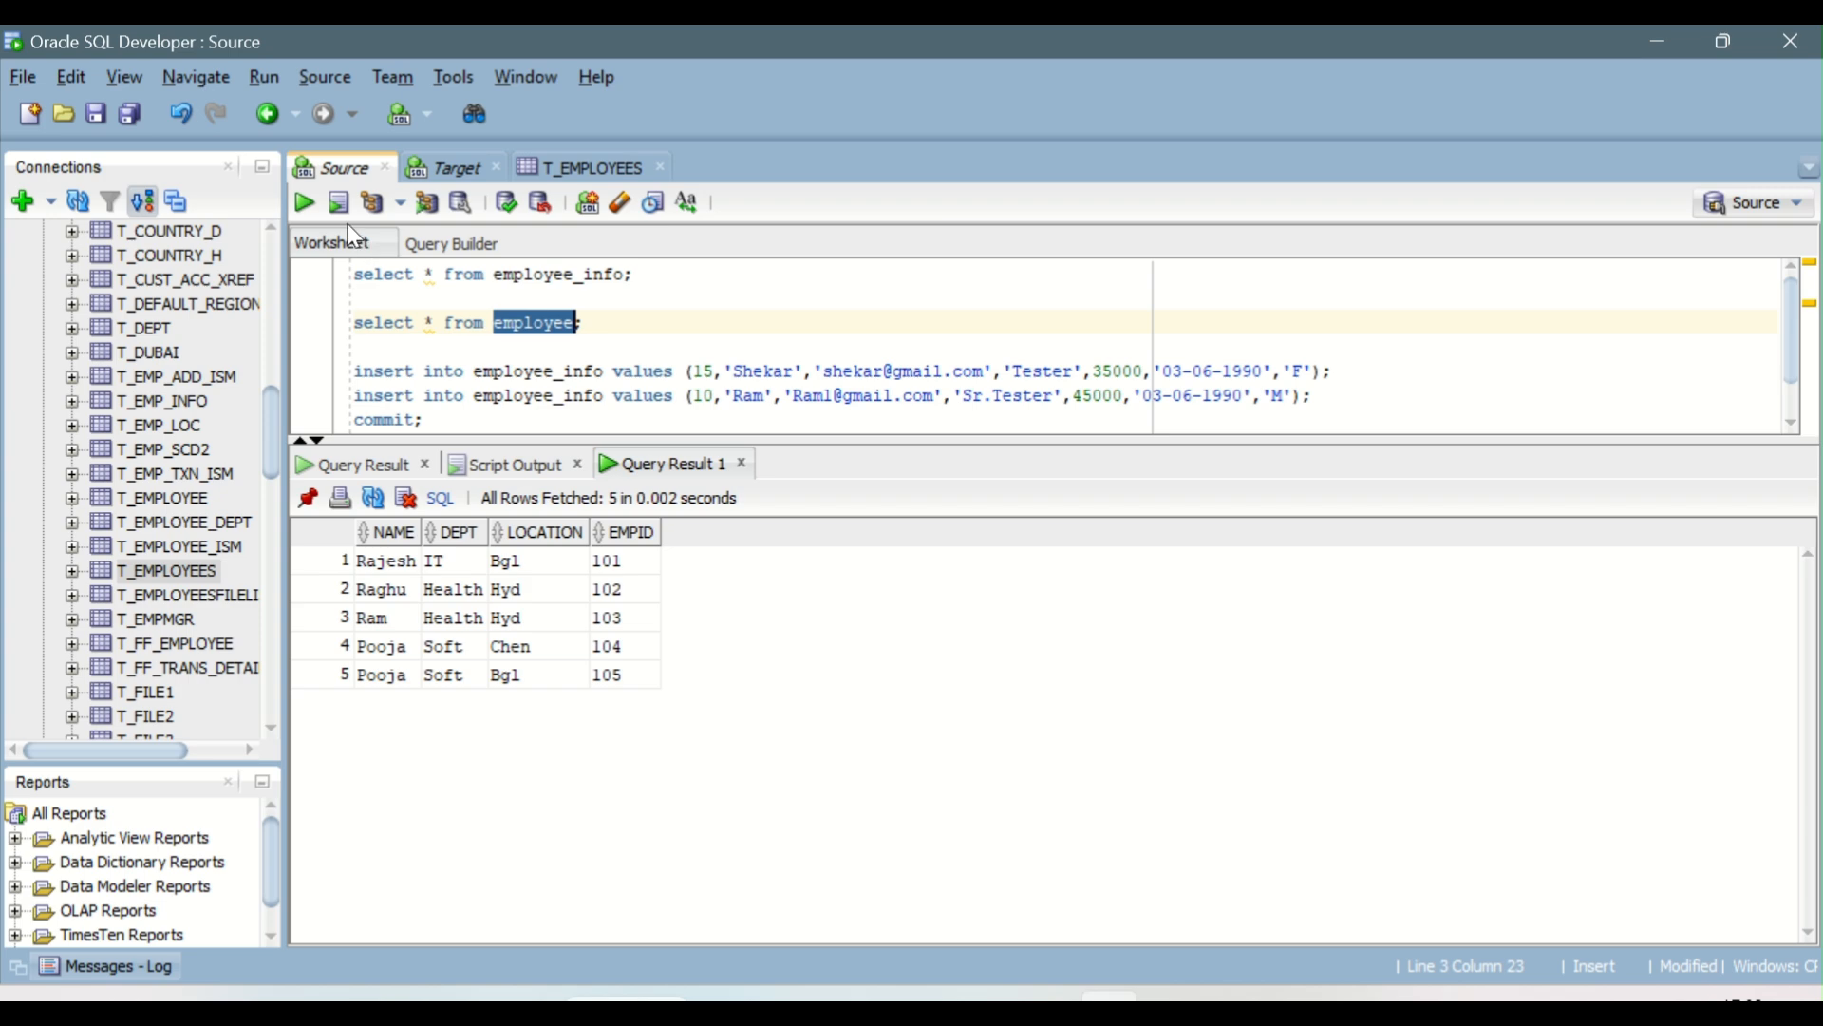
pyautogui.click(304, 202)
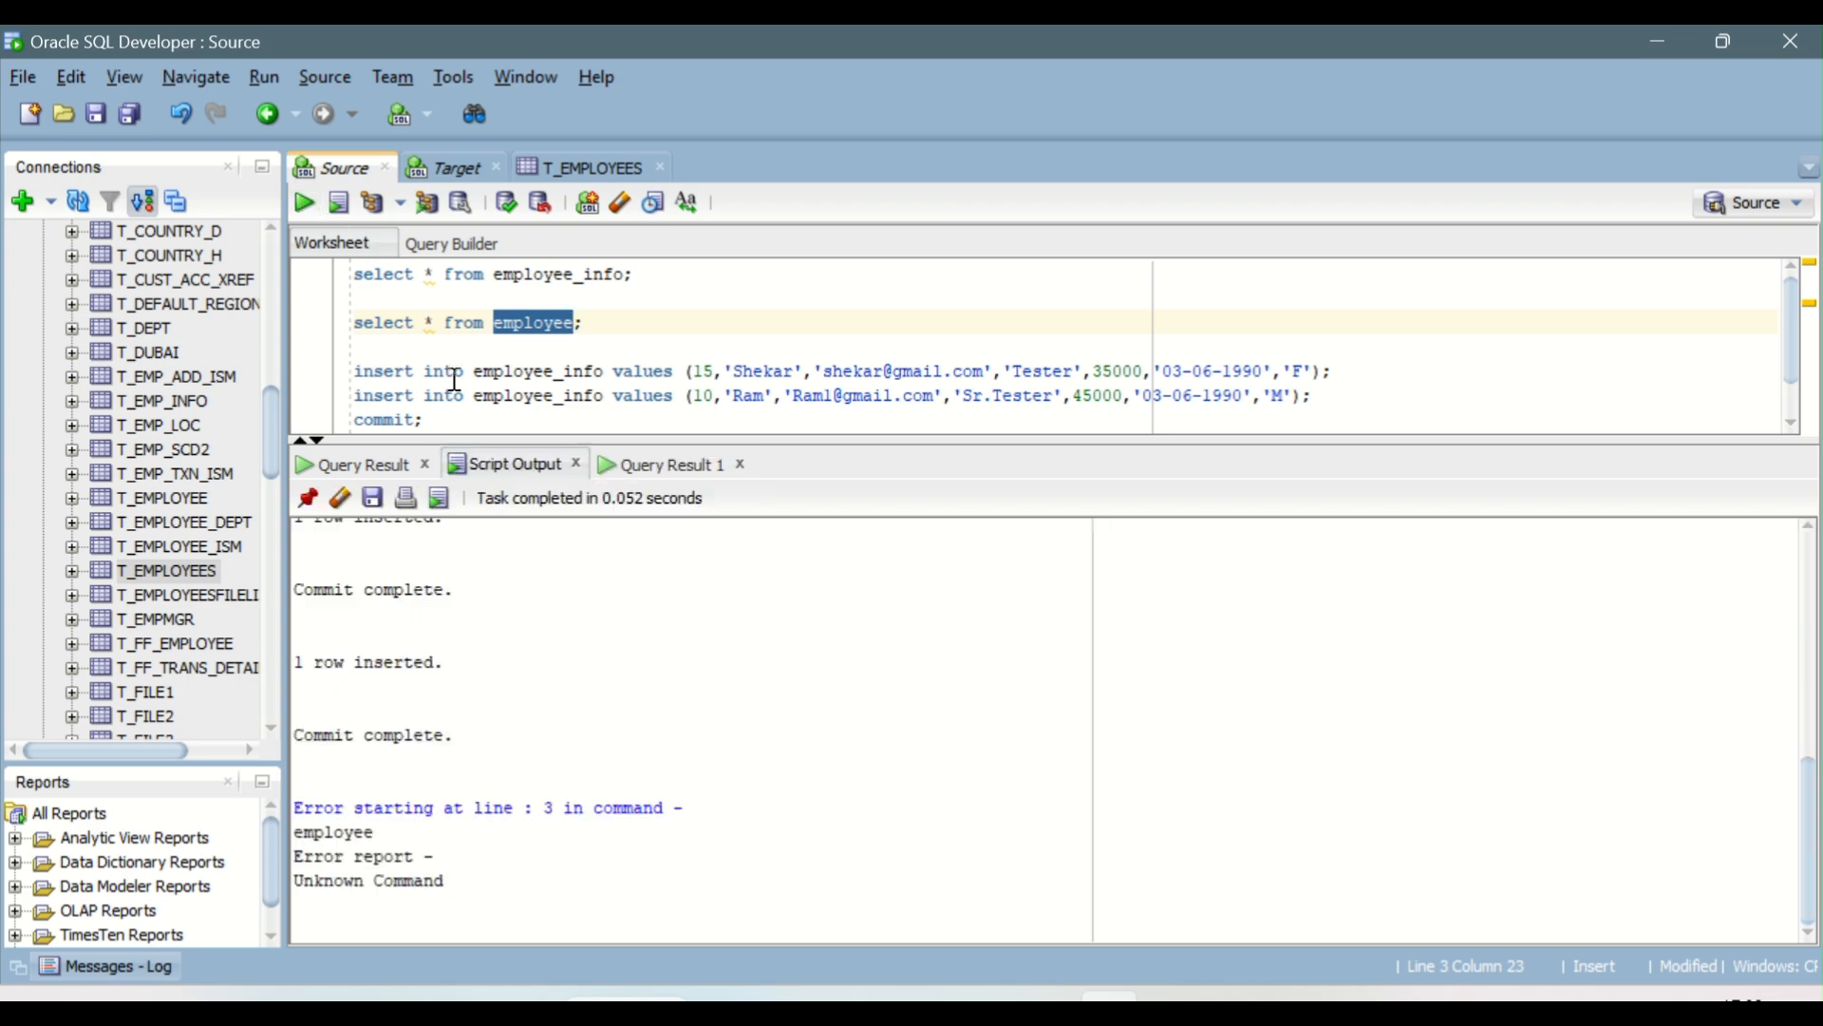
pyautogui.click(437, 324)
pyautogui.click(306, 207)
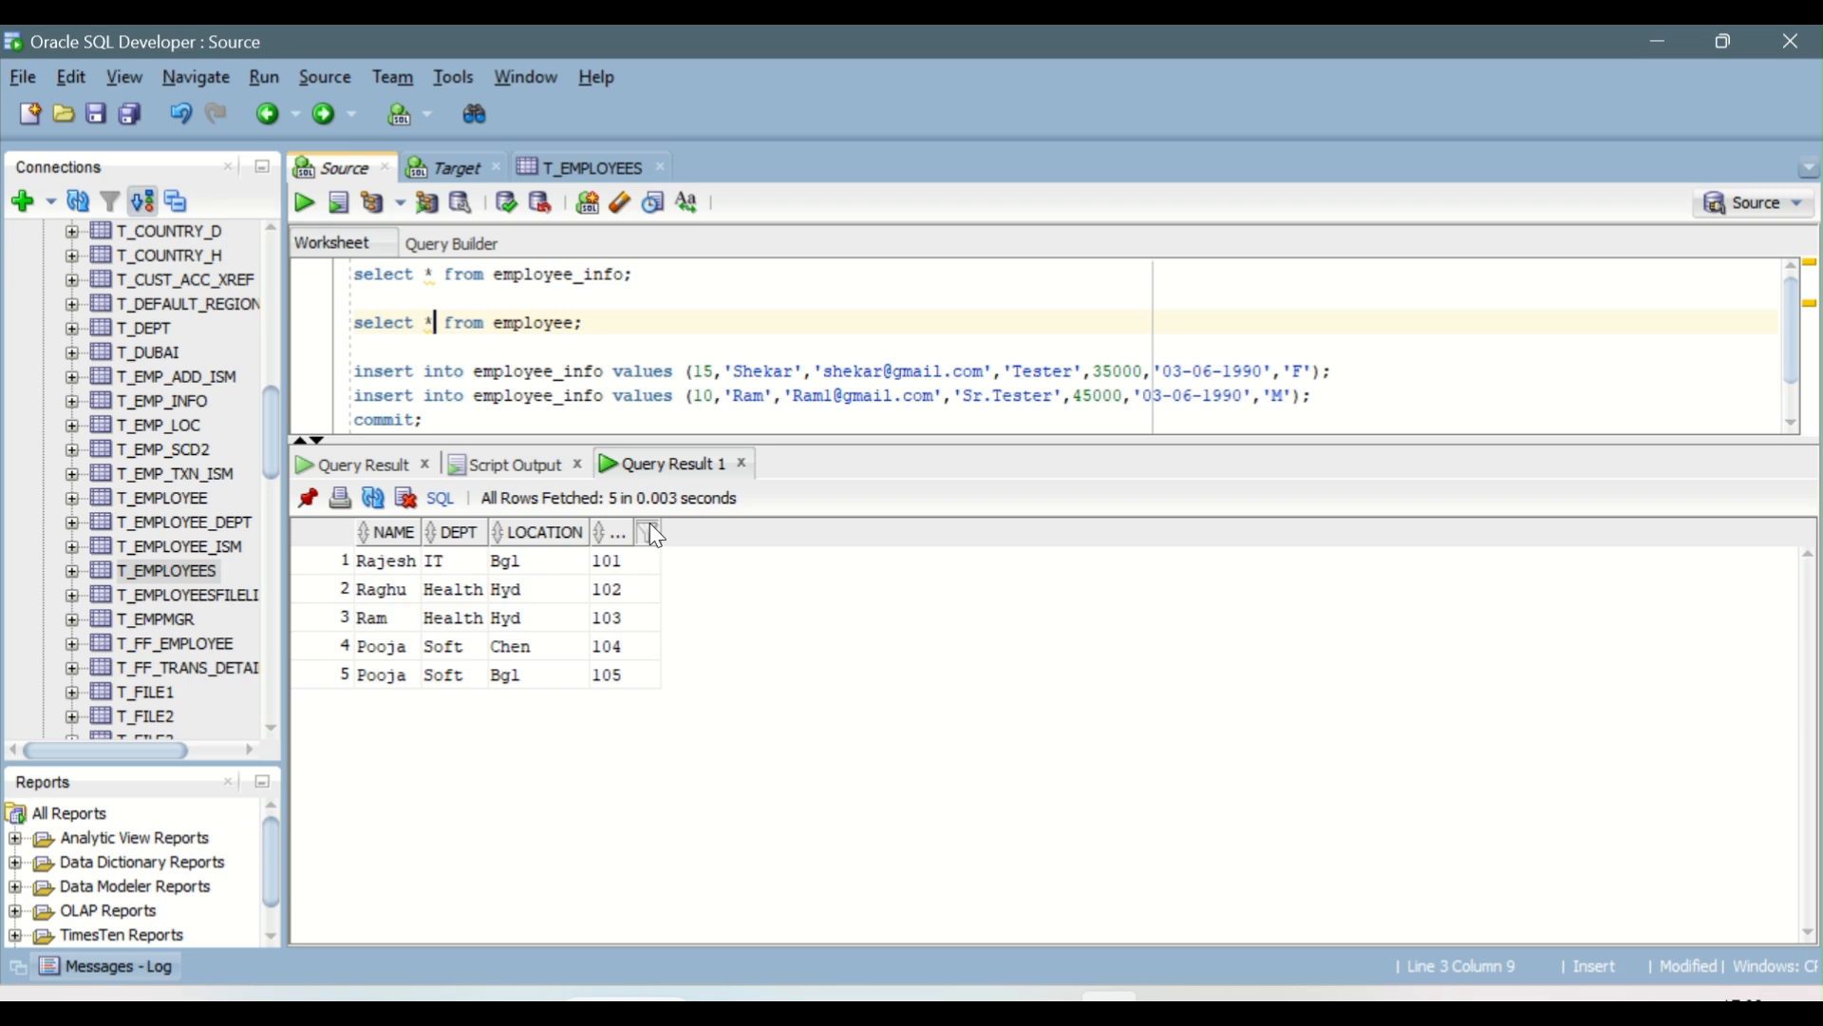
# - Return to the Target worksheet and rerun the select on T_employee
pyautogui.click(461, 178)
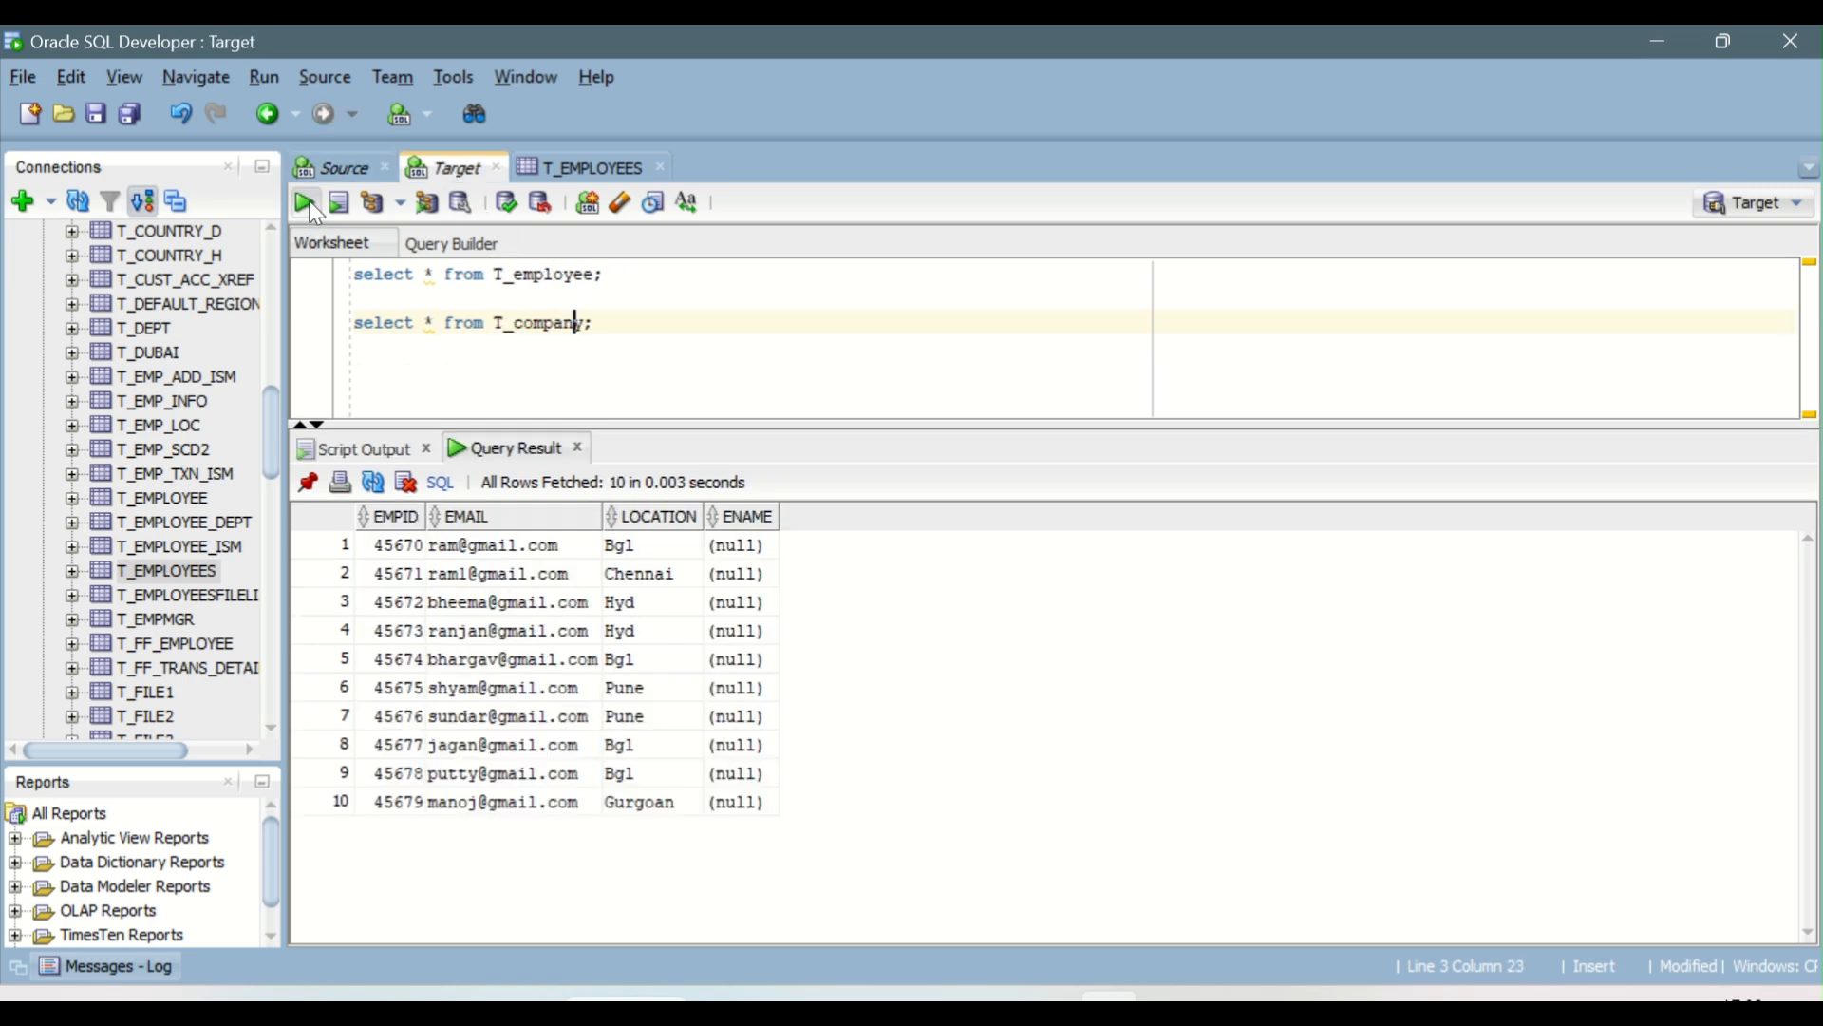
pyautogui.click(474, 277)
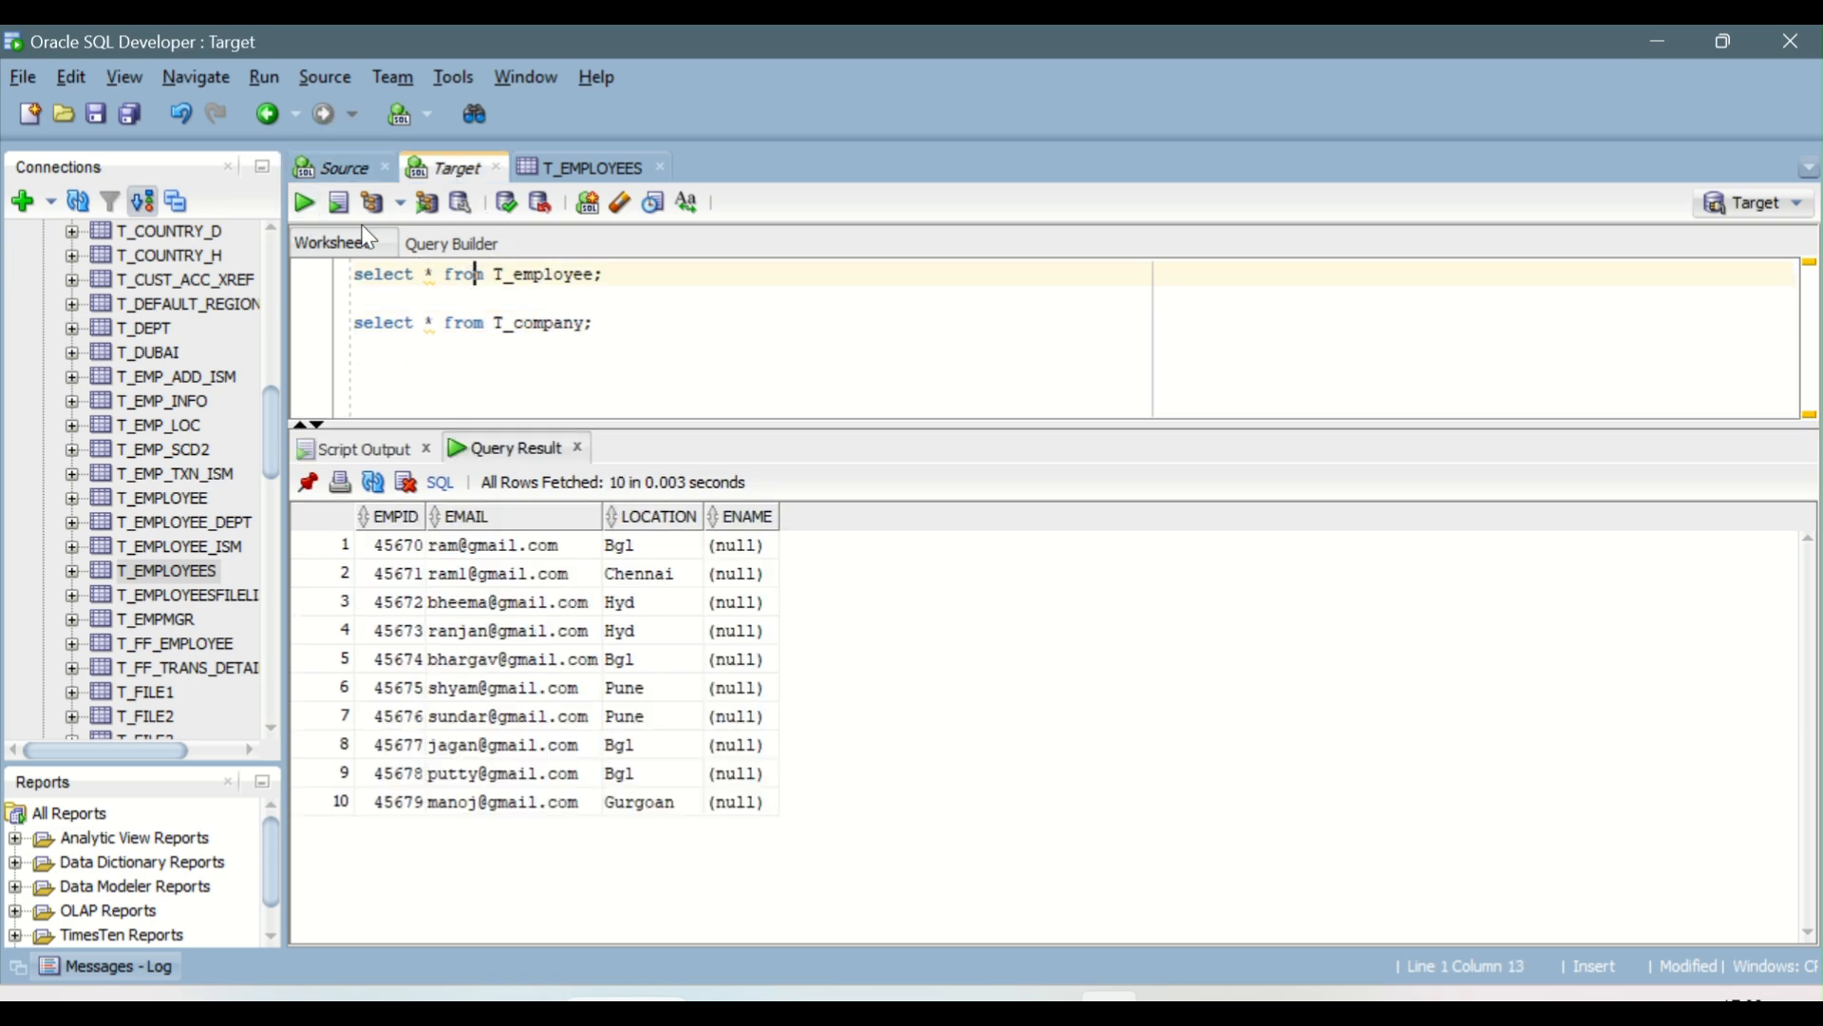
pyautogui.click(304, 202)
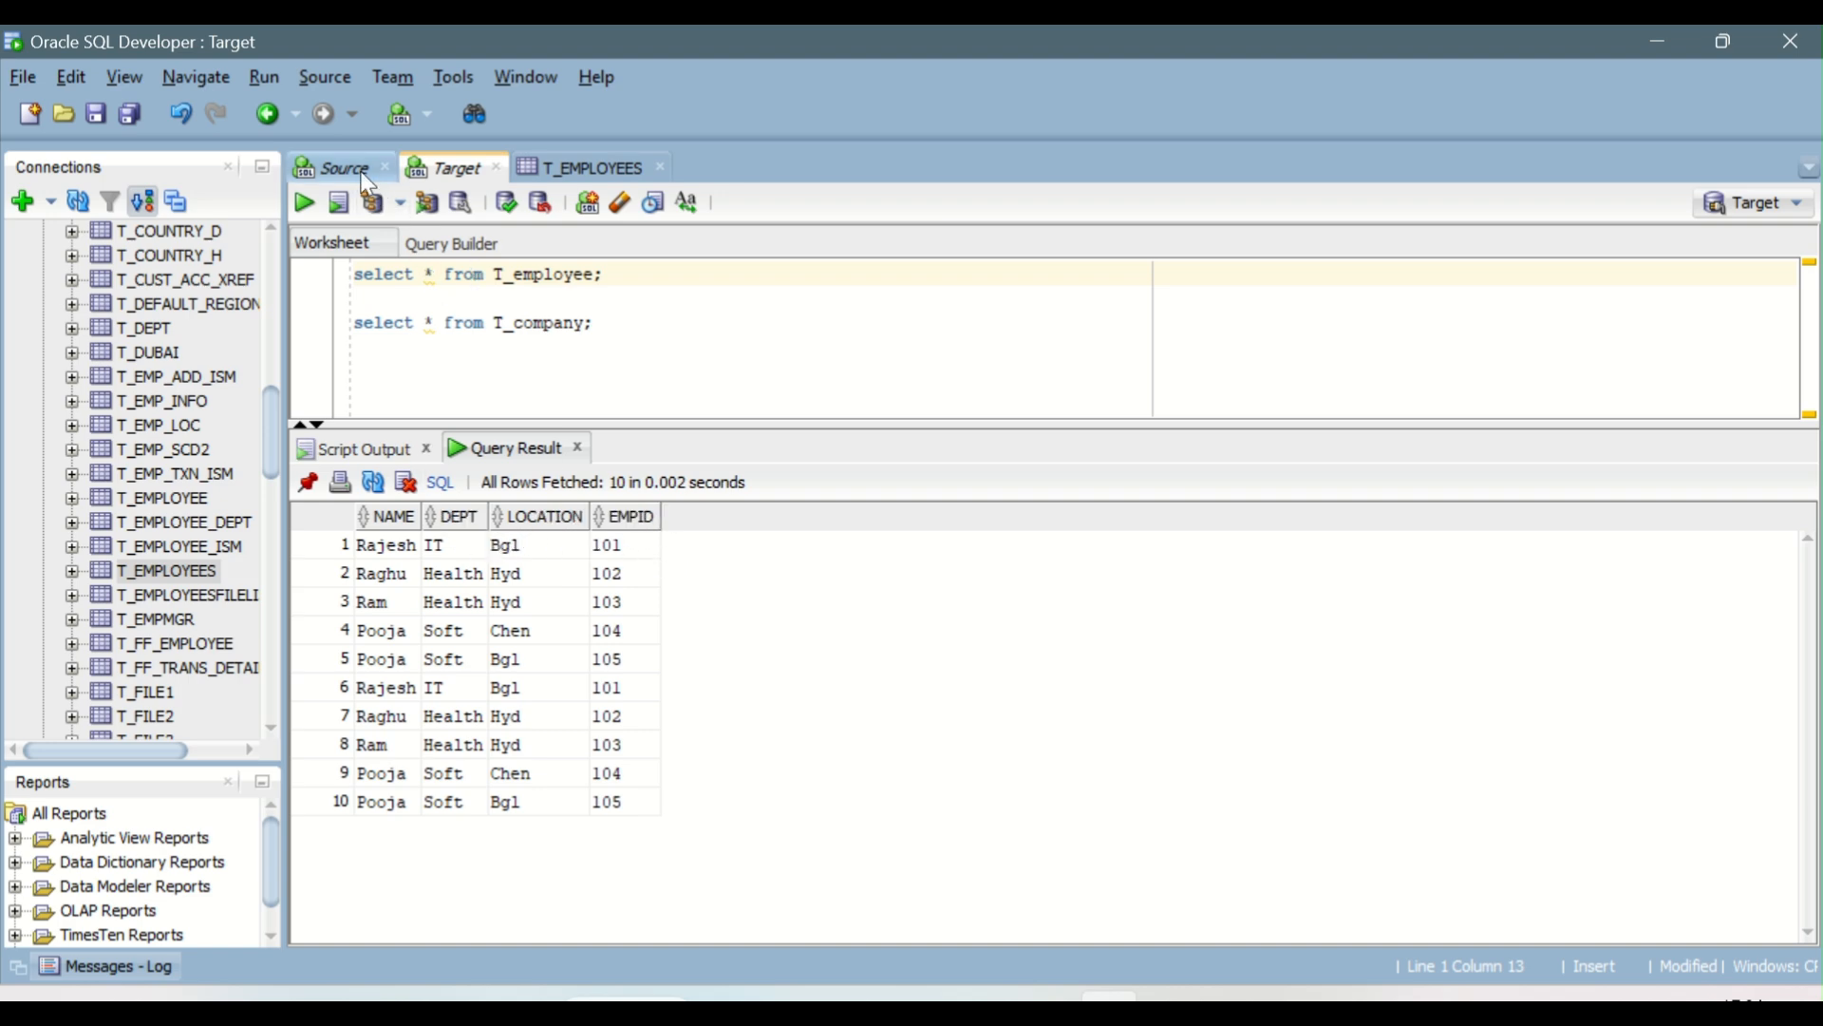
# - Compare the Source employee rows with T_employee, highlighting the T_employee EMPID values of rows 6 to 10 and of rows 1 to 5
pyautogui.click(334, 168)
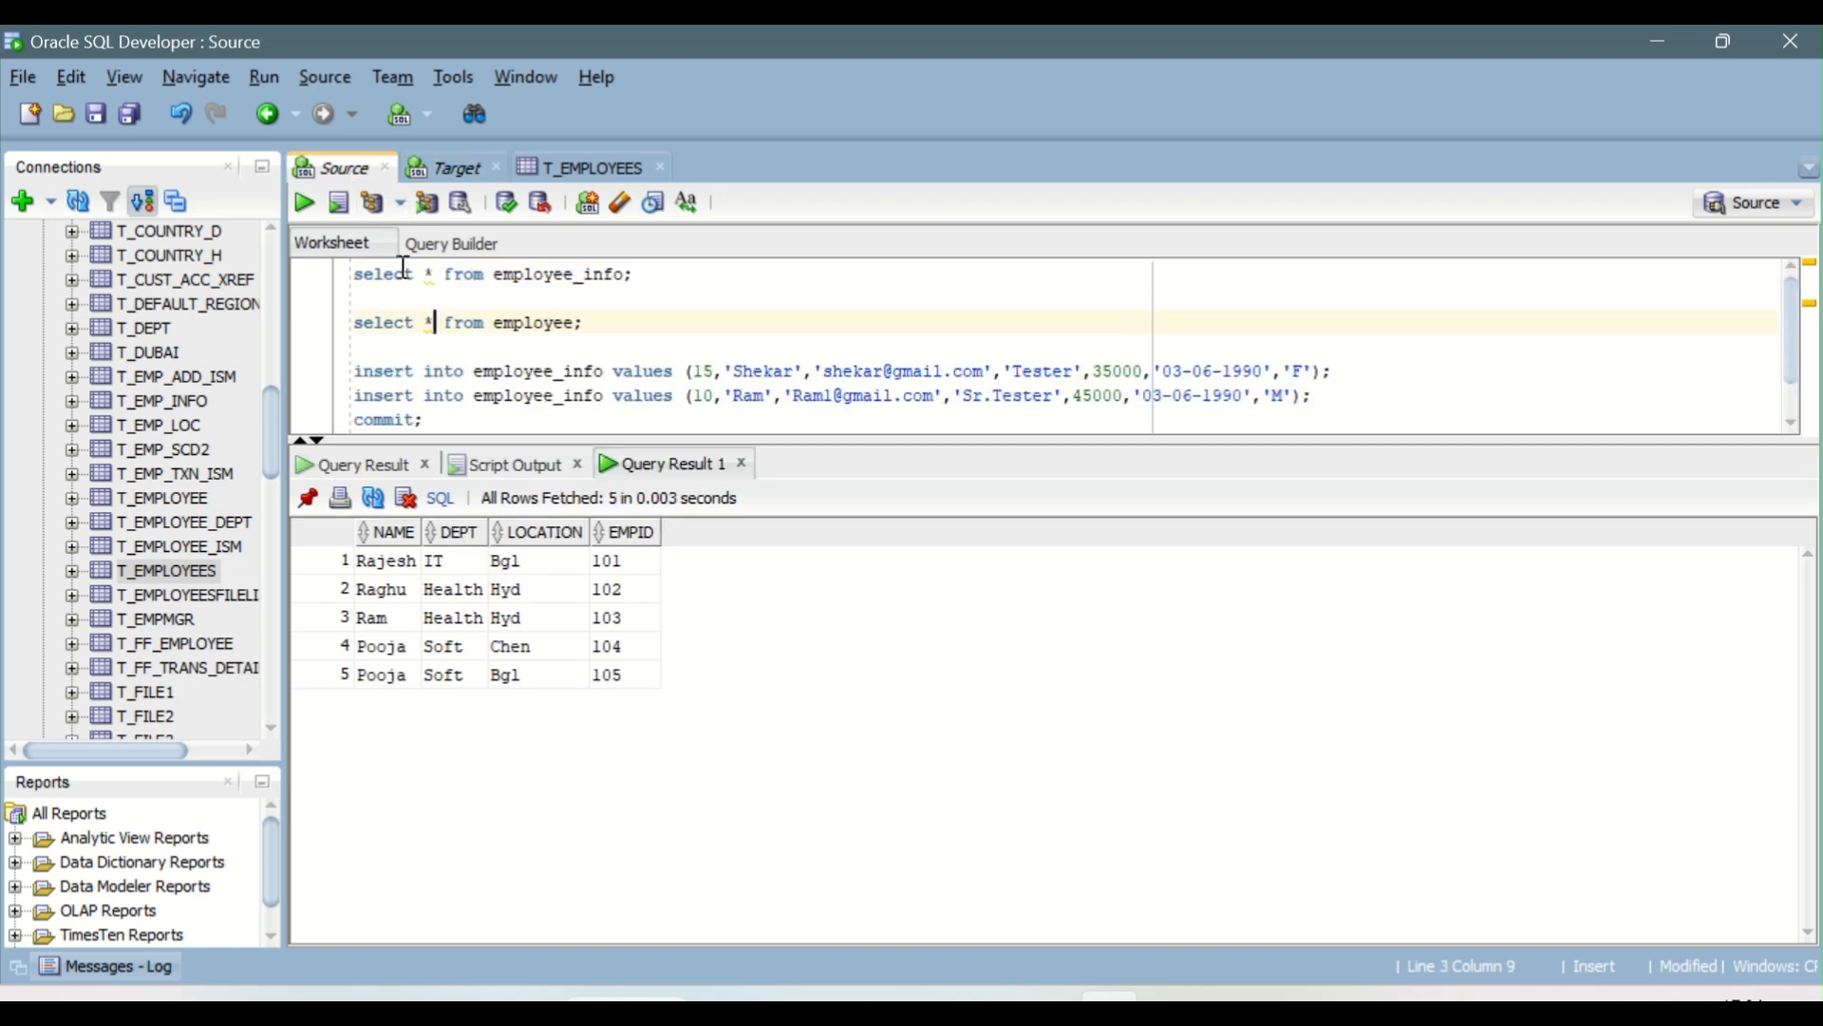
pyautogui.click(457, 176)
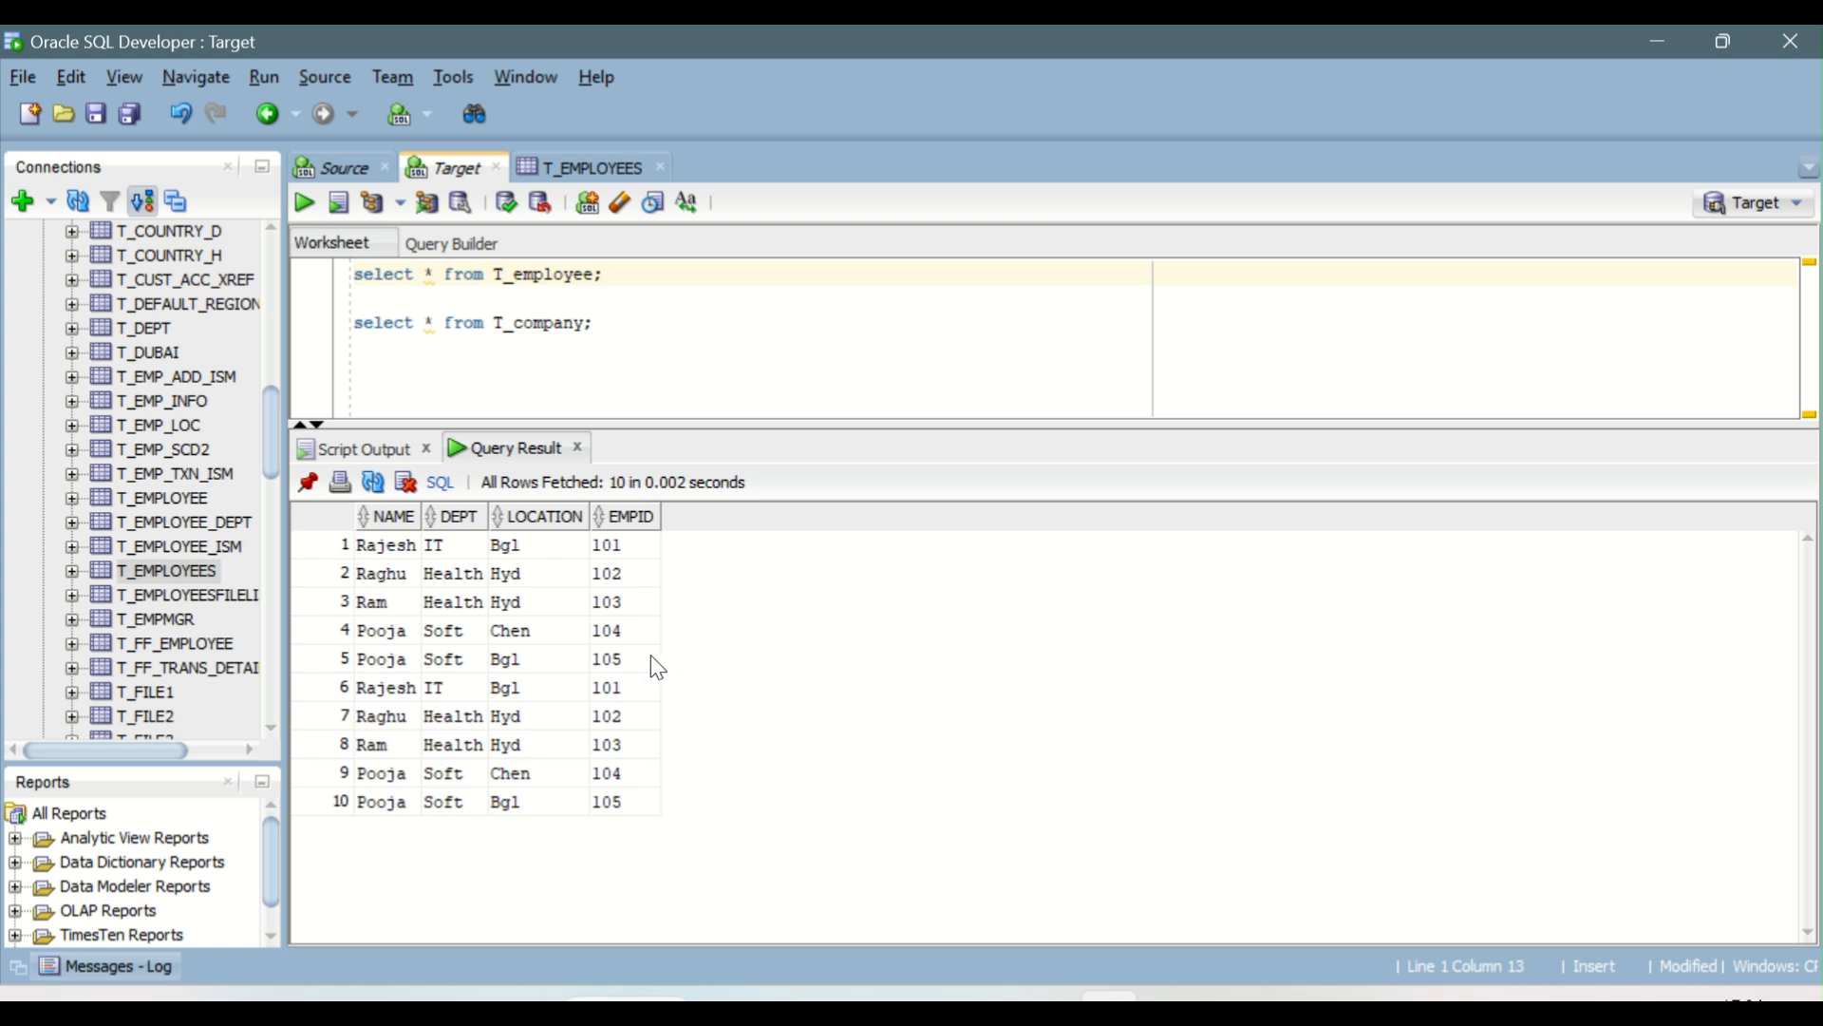
pyautogui.moveTo(617, 688); pyautogui.dragTo(657, 817)
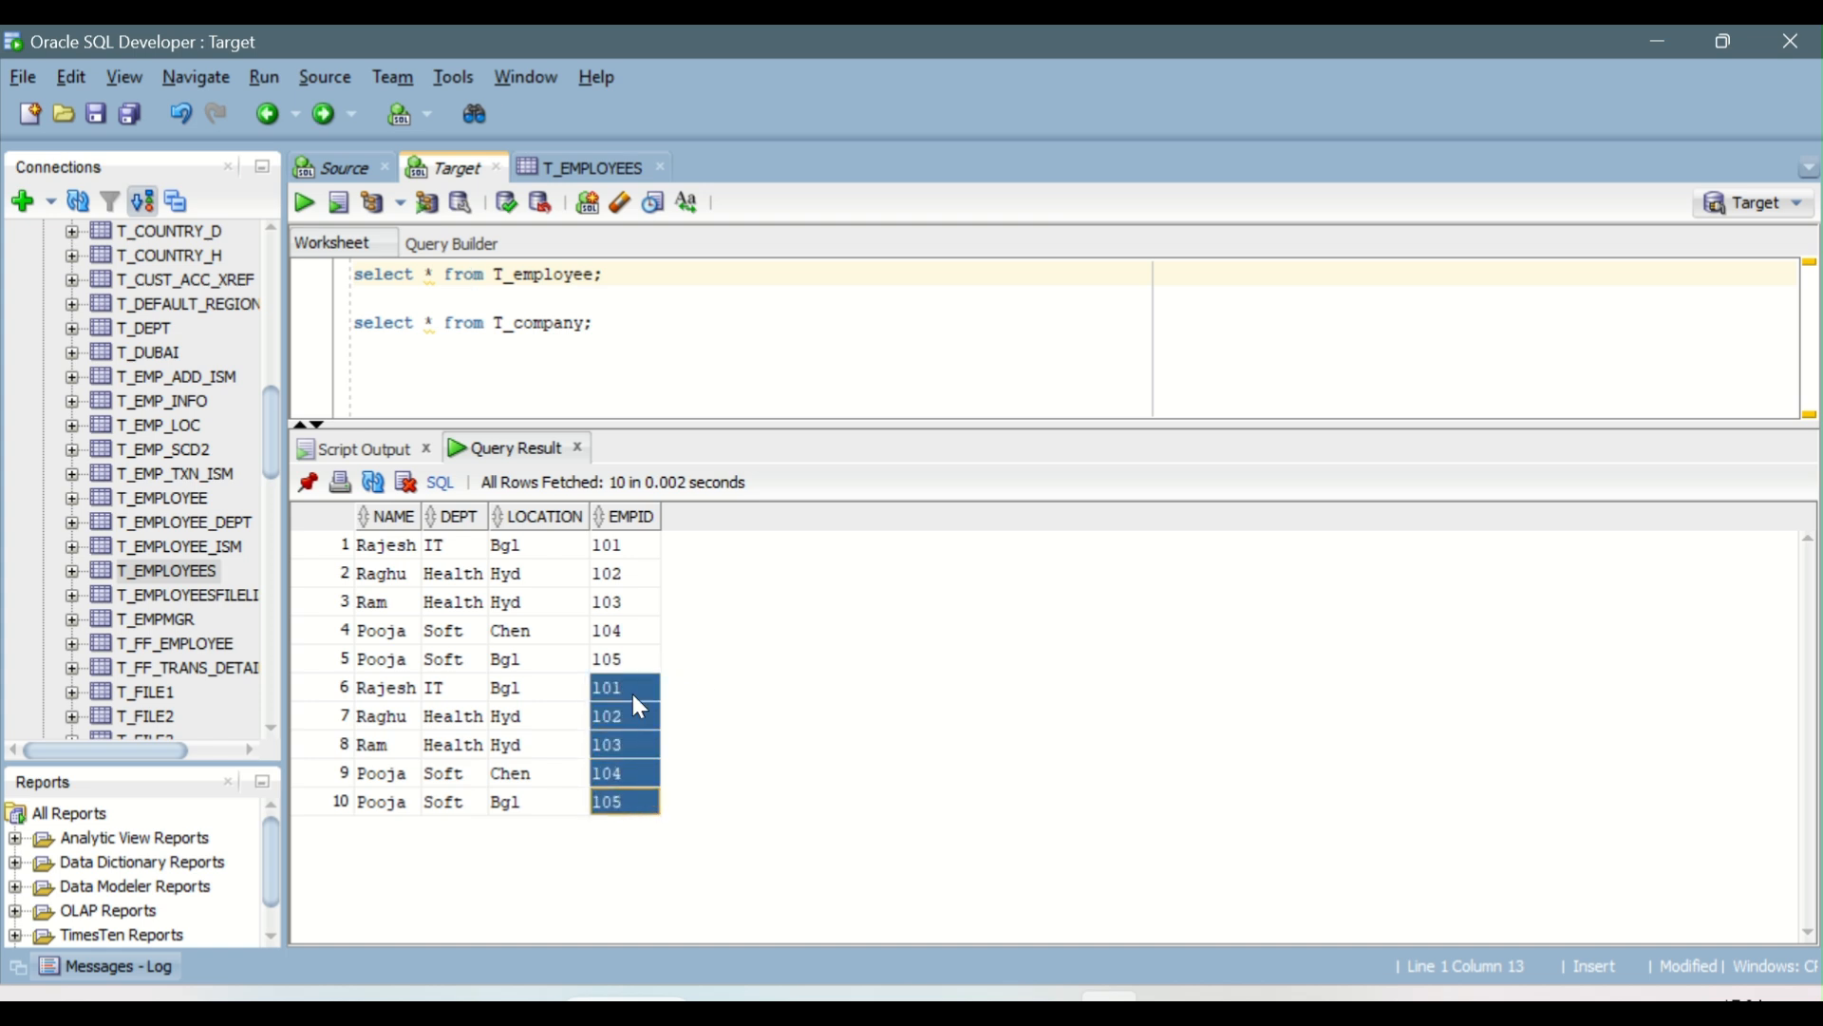
pyautogui.moveTo(627, 660); pyautogui.dragTo(623, 546)
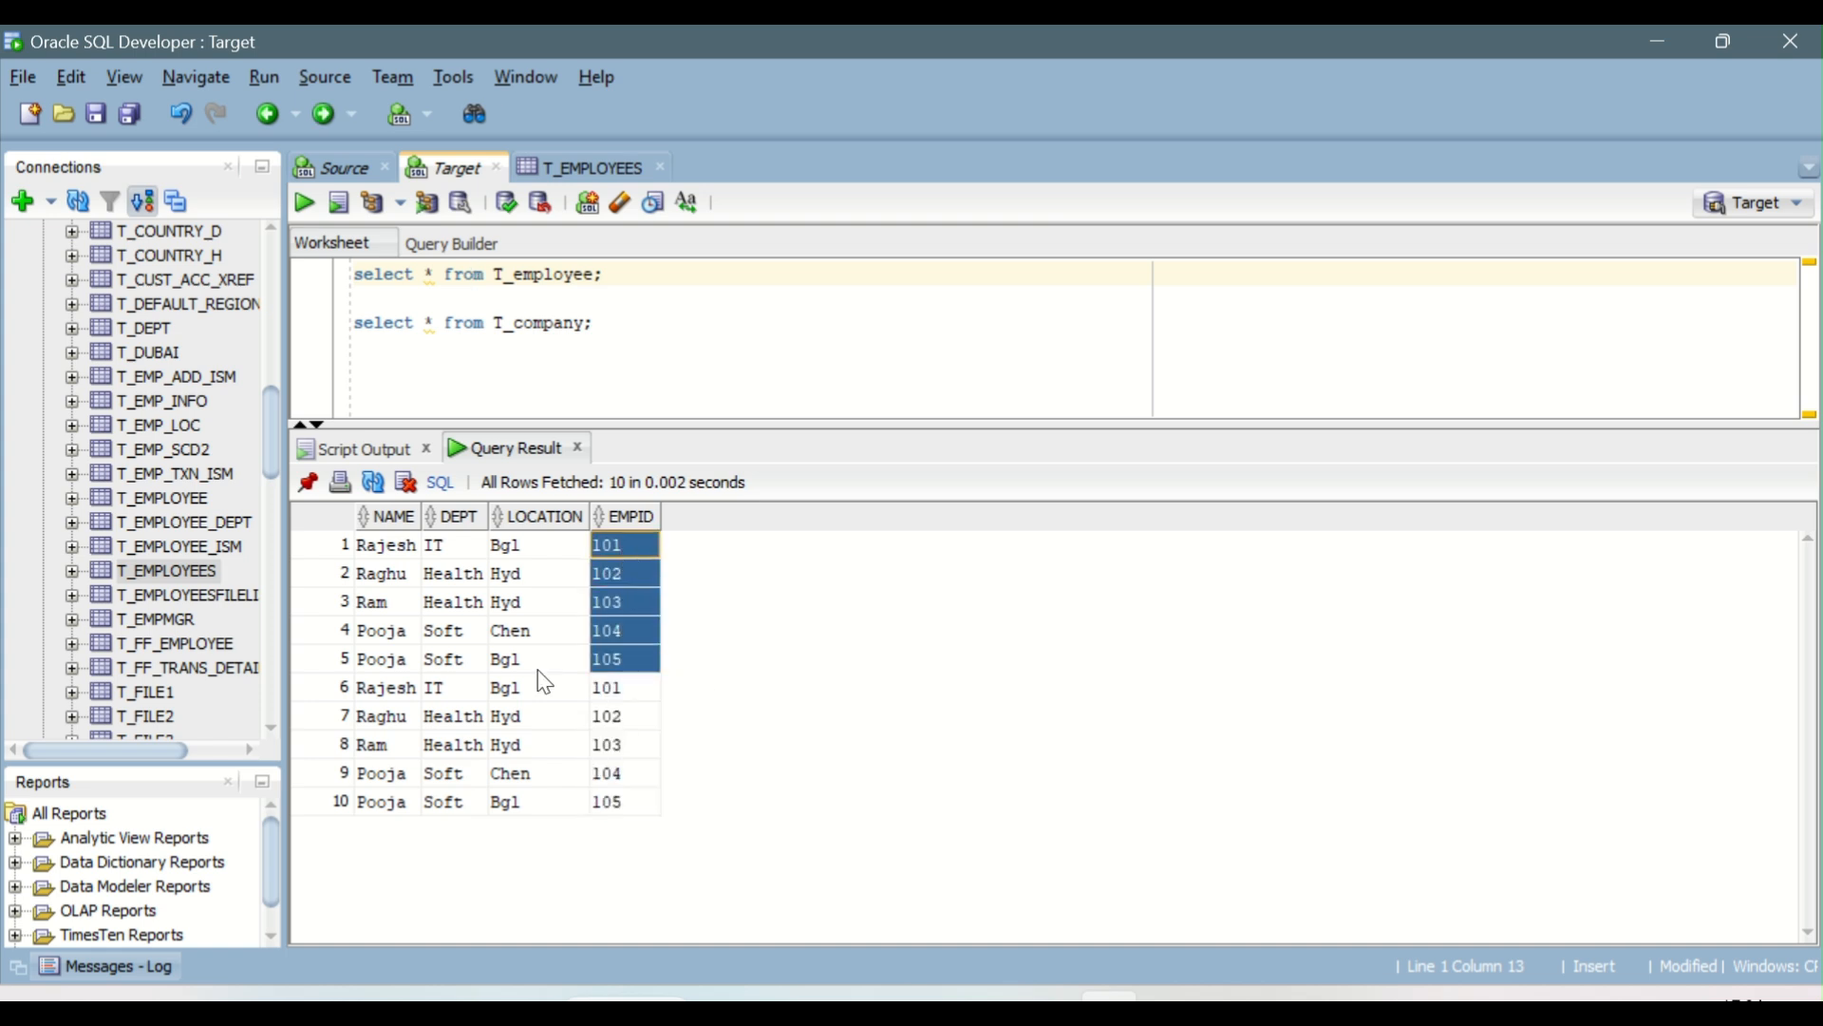
# - Switch back to Informatica Data Integration, open the m_Dynamic_Mapping_Trans mapping and move the Target transformation farther from Source
pyautogui.hotkey('alt', 'Tab')
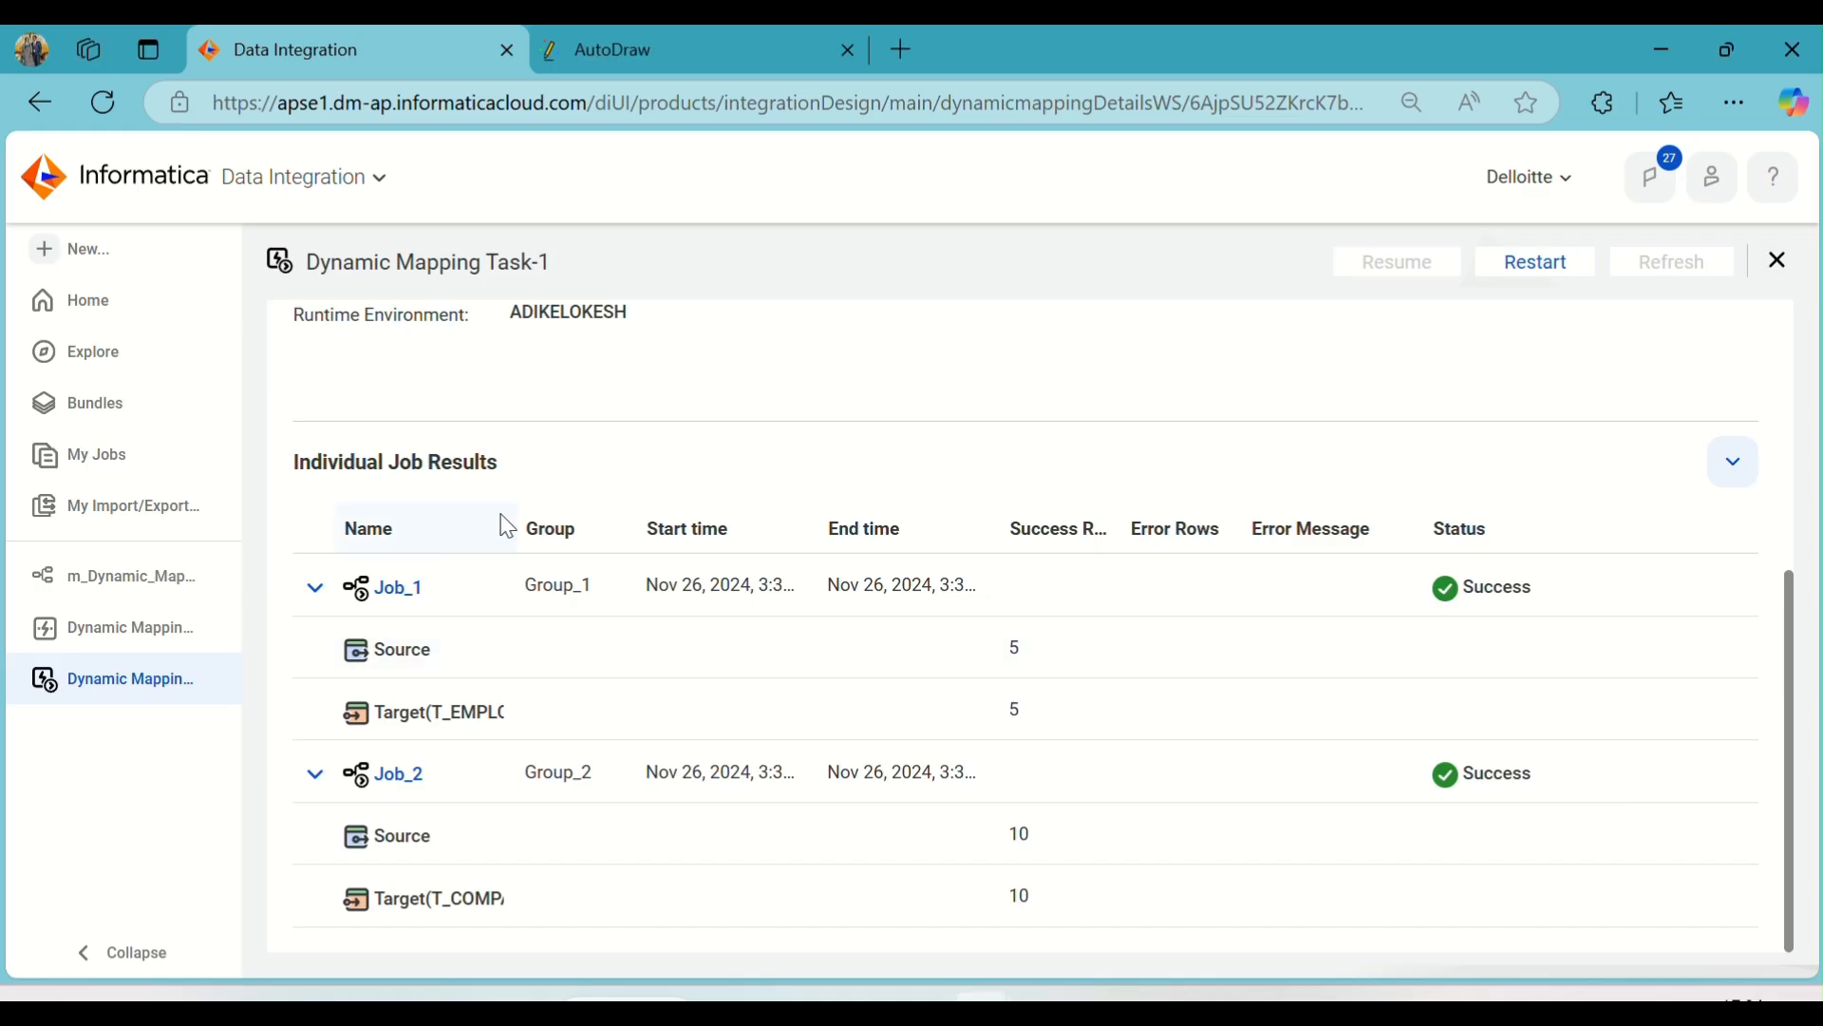
pyautogui.scroll(5, 442, 611)
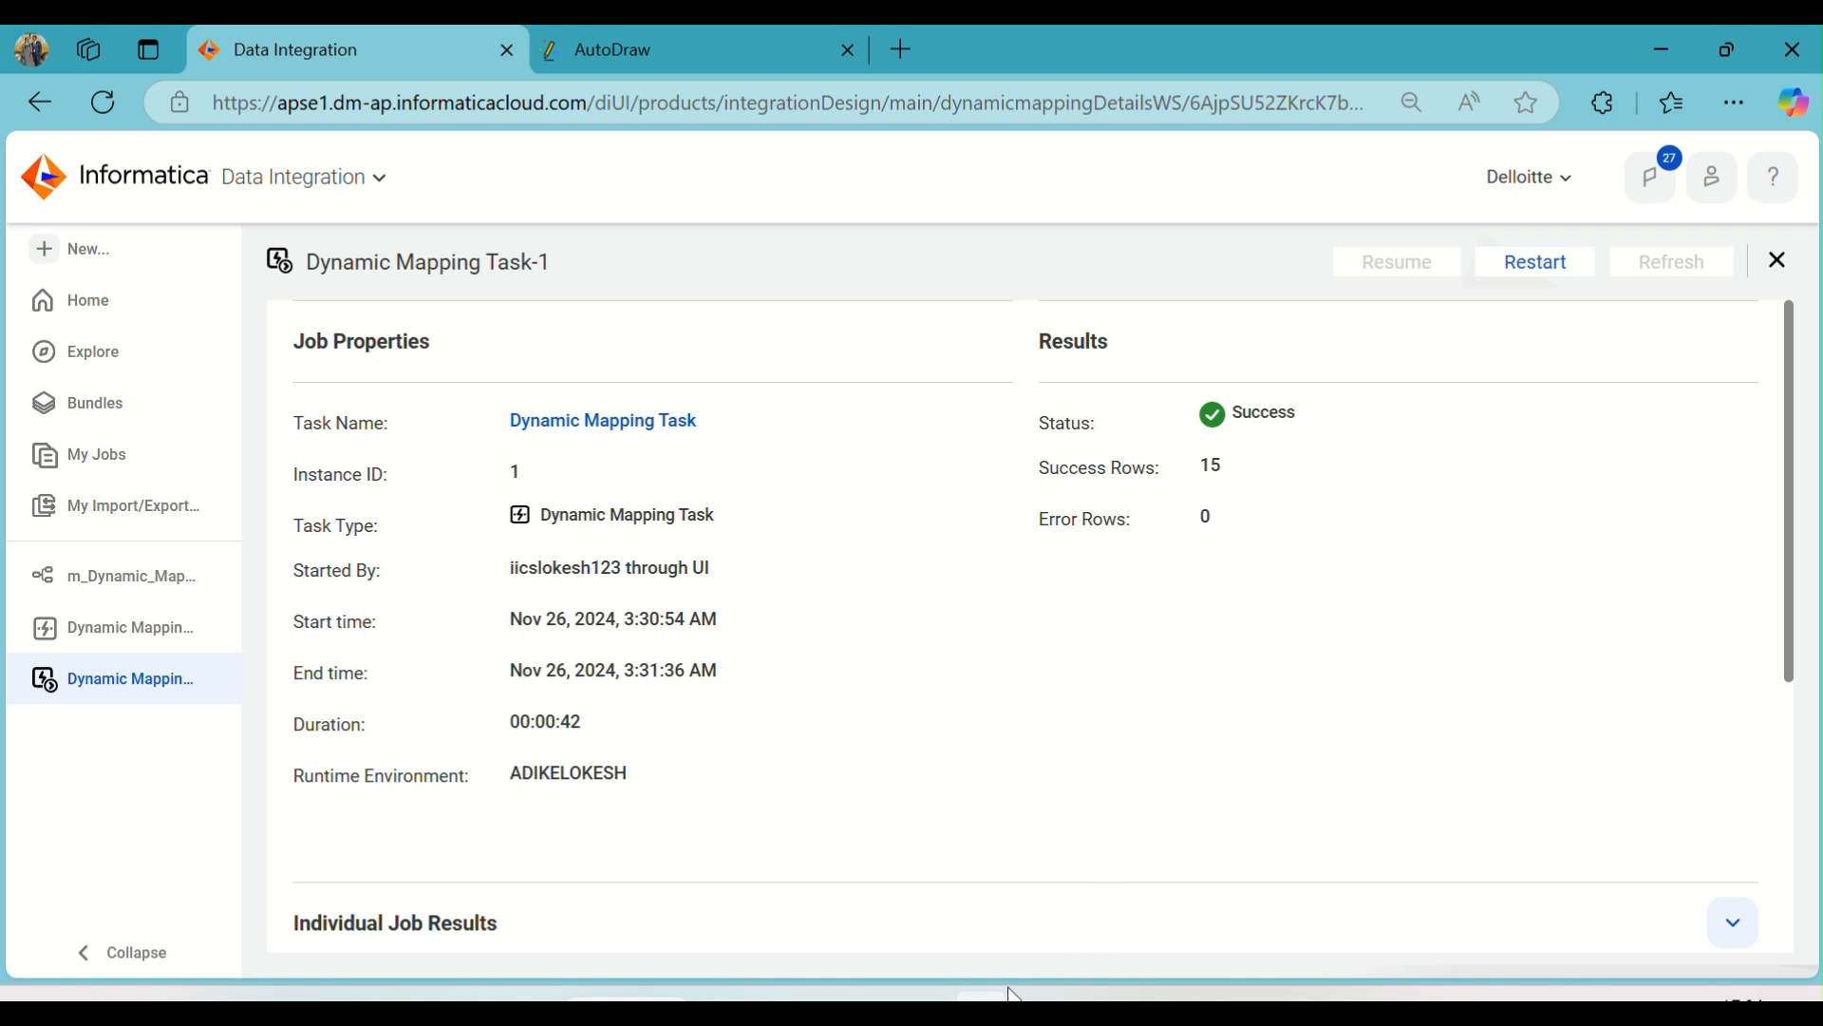
pyautogui.click(104, 577)
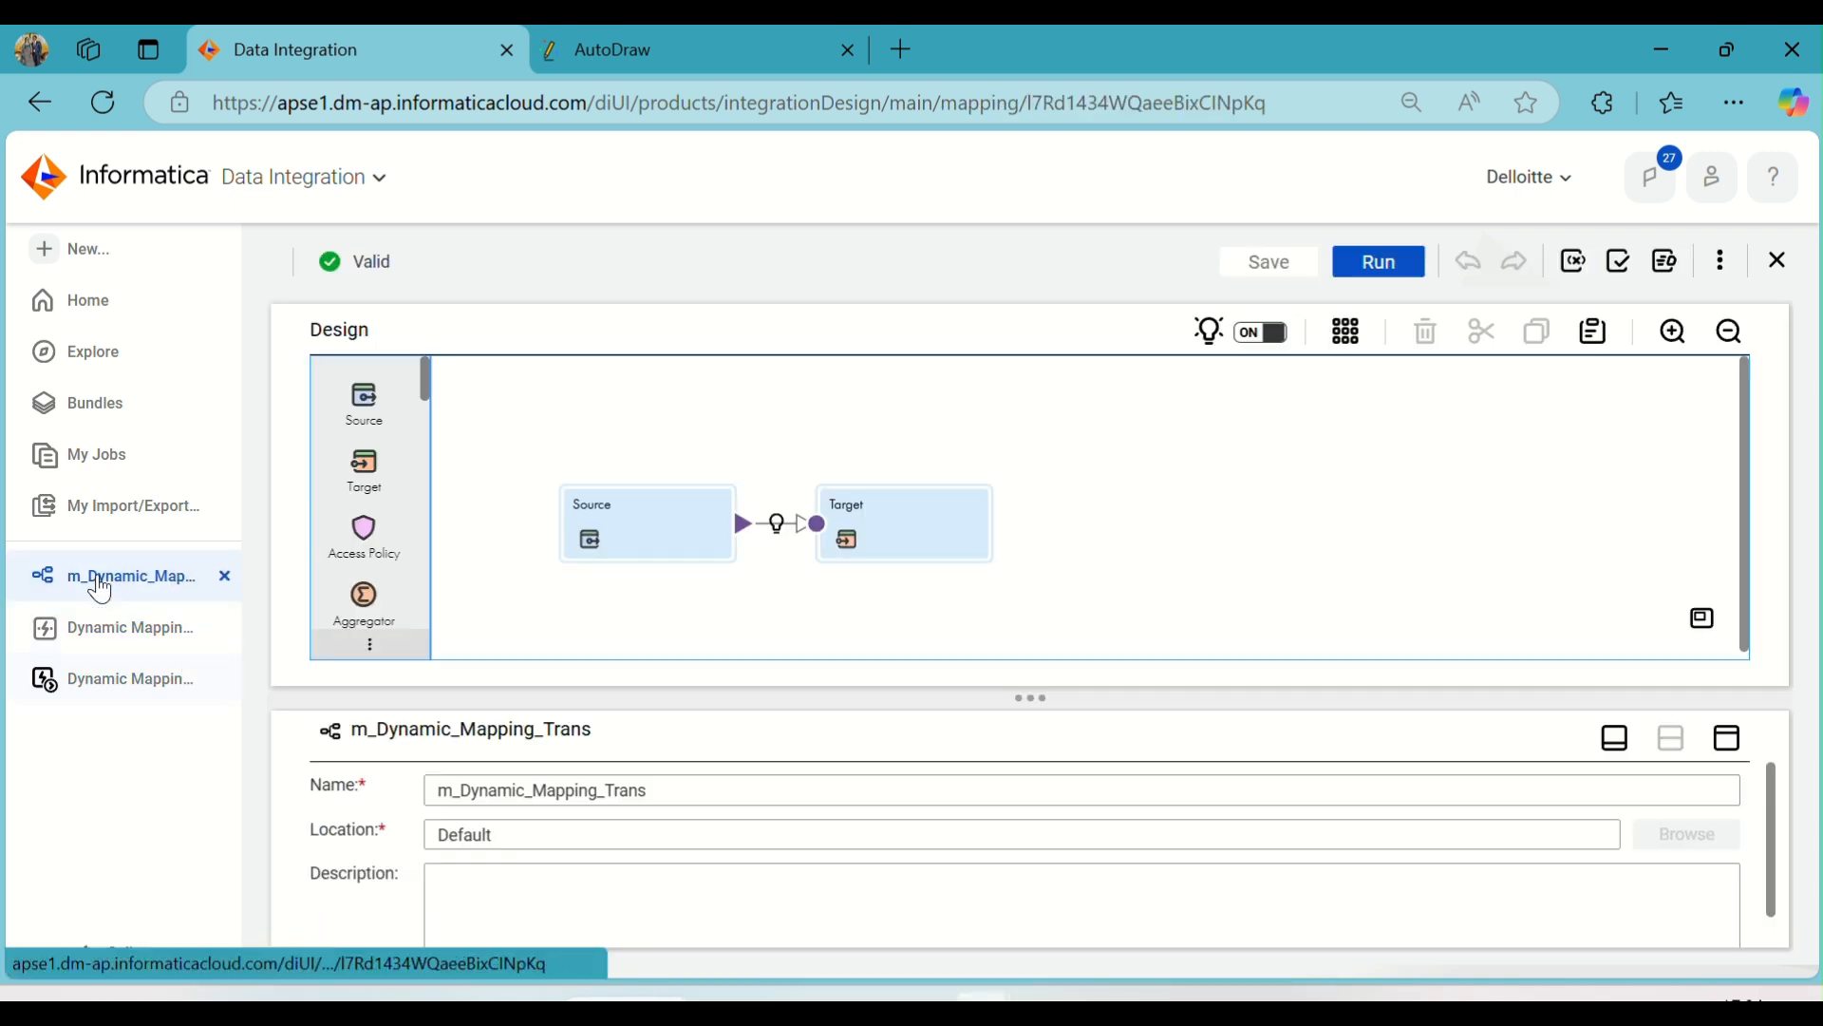
pyautogui.moveTo(912, 521); pyautogui.dragTo(1081, 525)
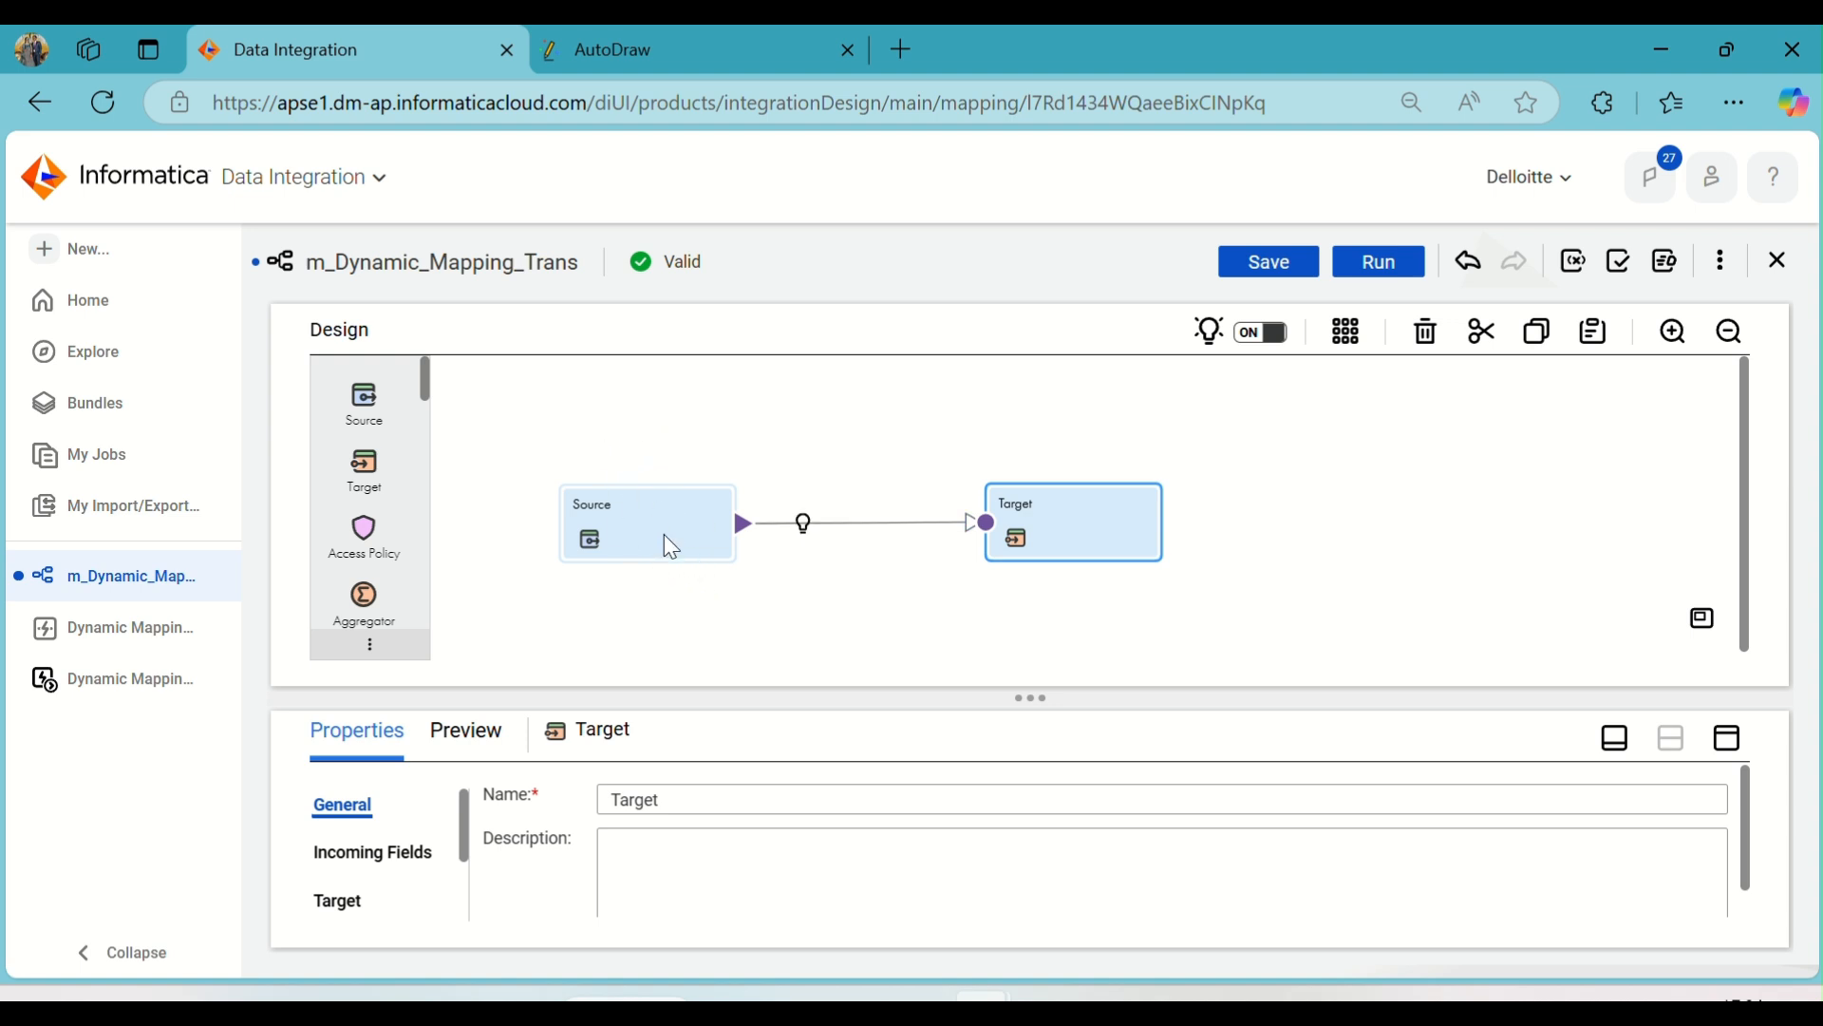
# - Browse the transformations that can be inserted between Source and Target without adding any, and save the m_Dynamic_Mapping_Trans mapping
pyautogui.click(803, 525)
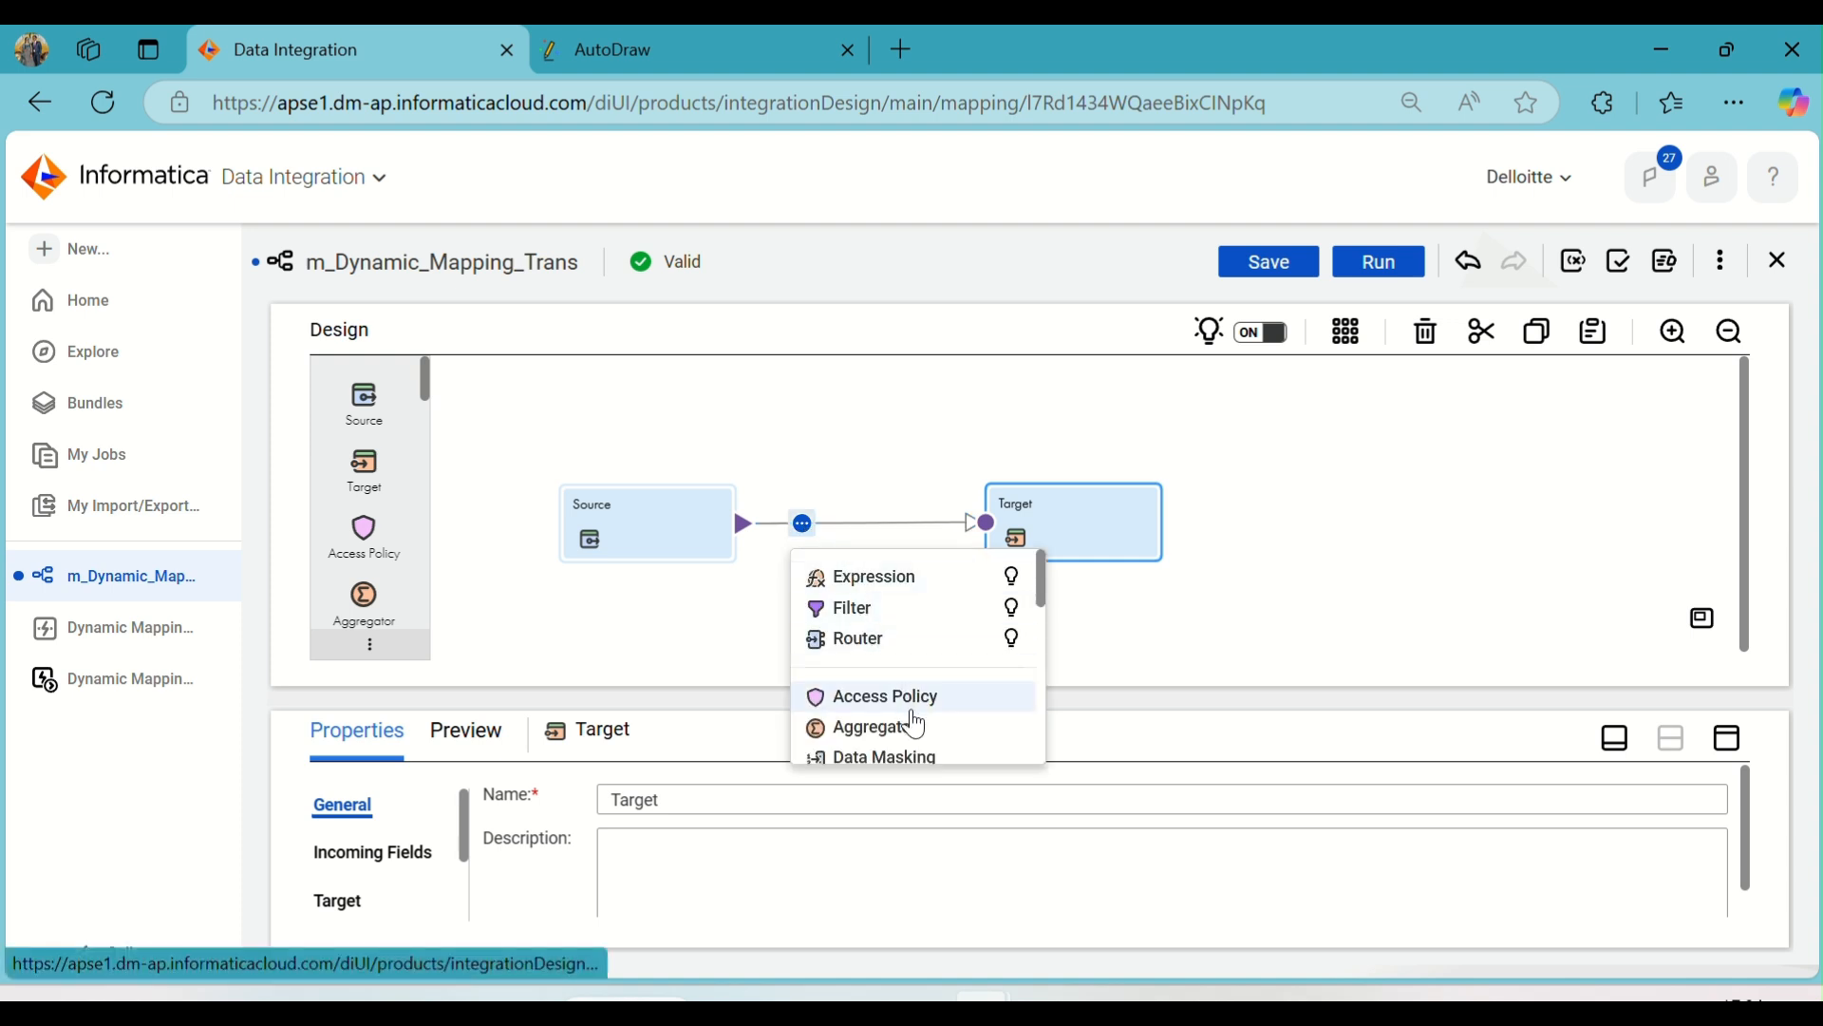
pyautogui.scroll(-2, 883, 651)
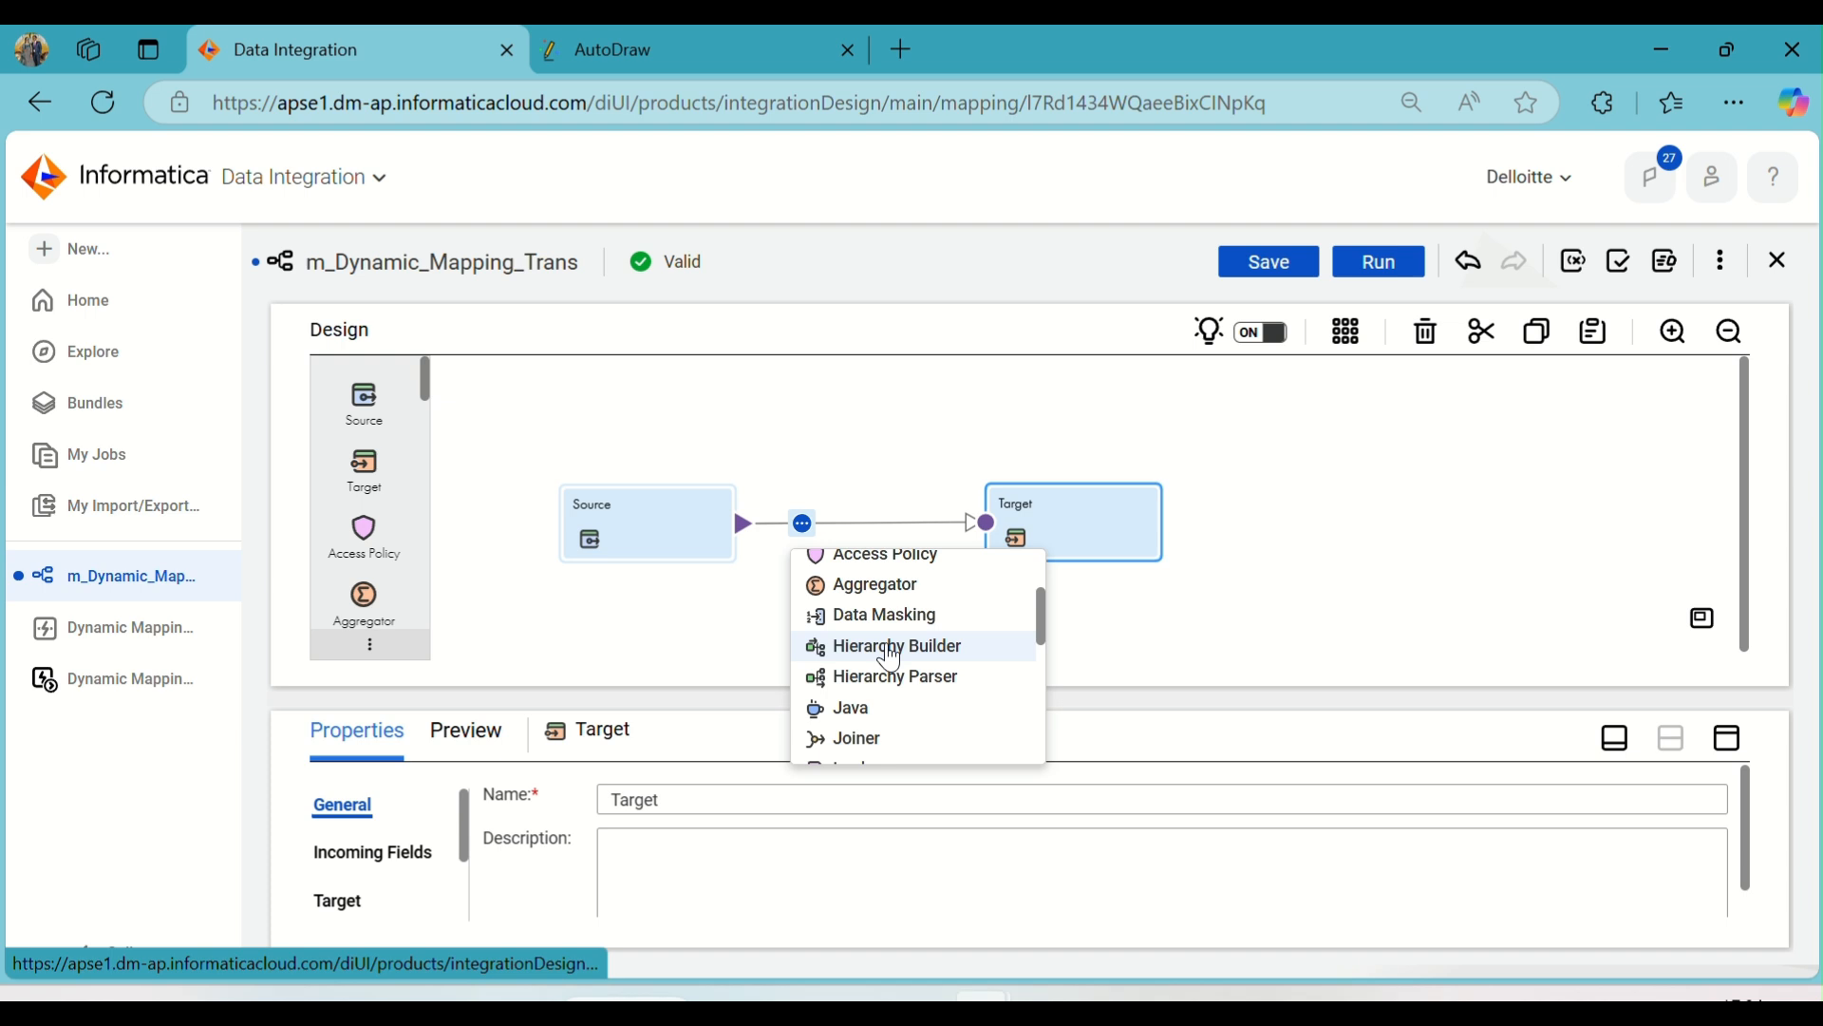
pyautogui.scroll(-3, 889, 653)
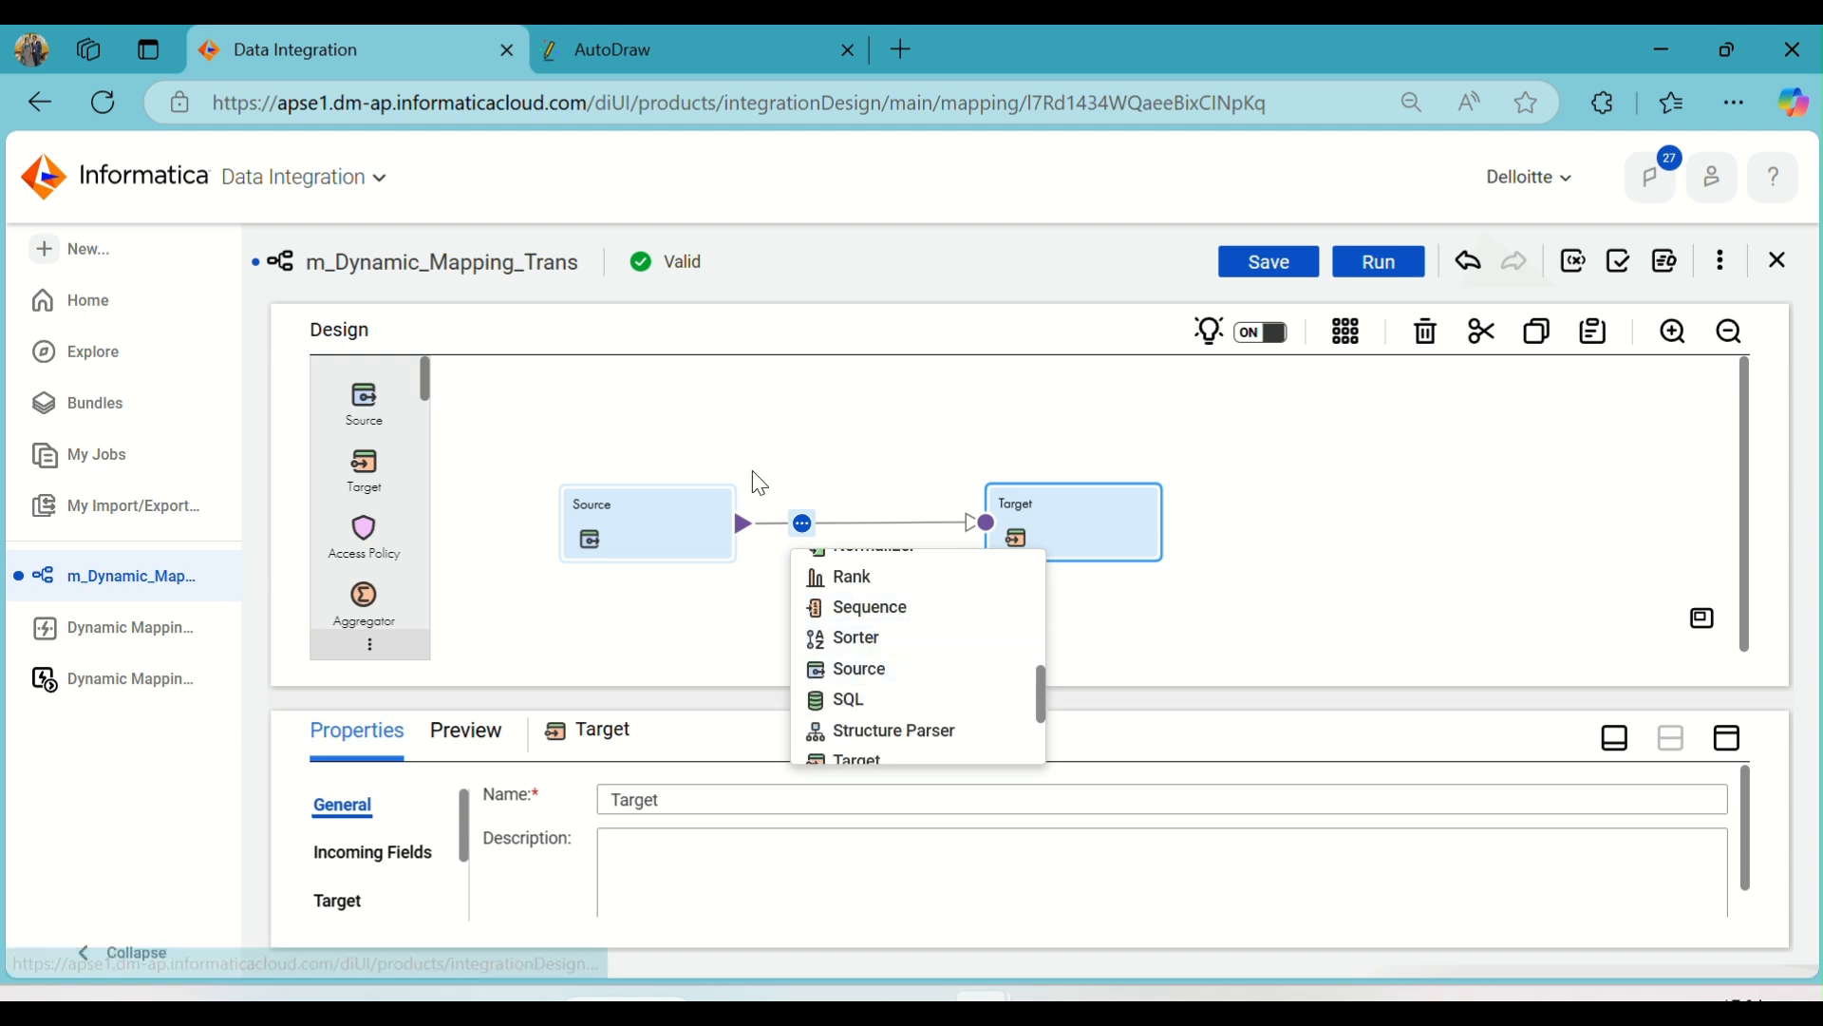
pyautogui.click(777, 415)
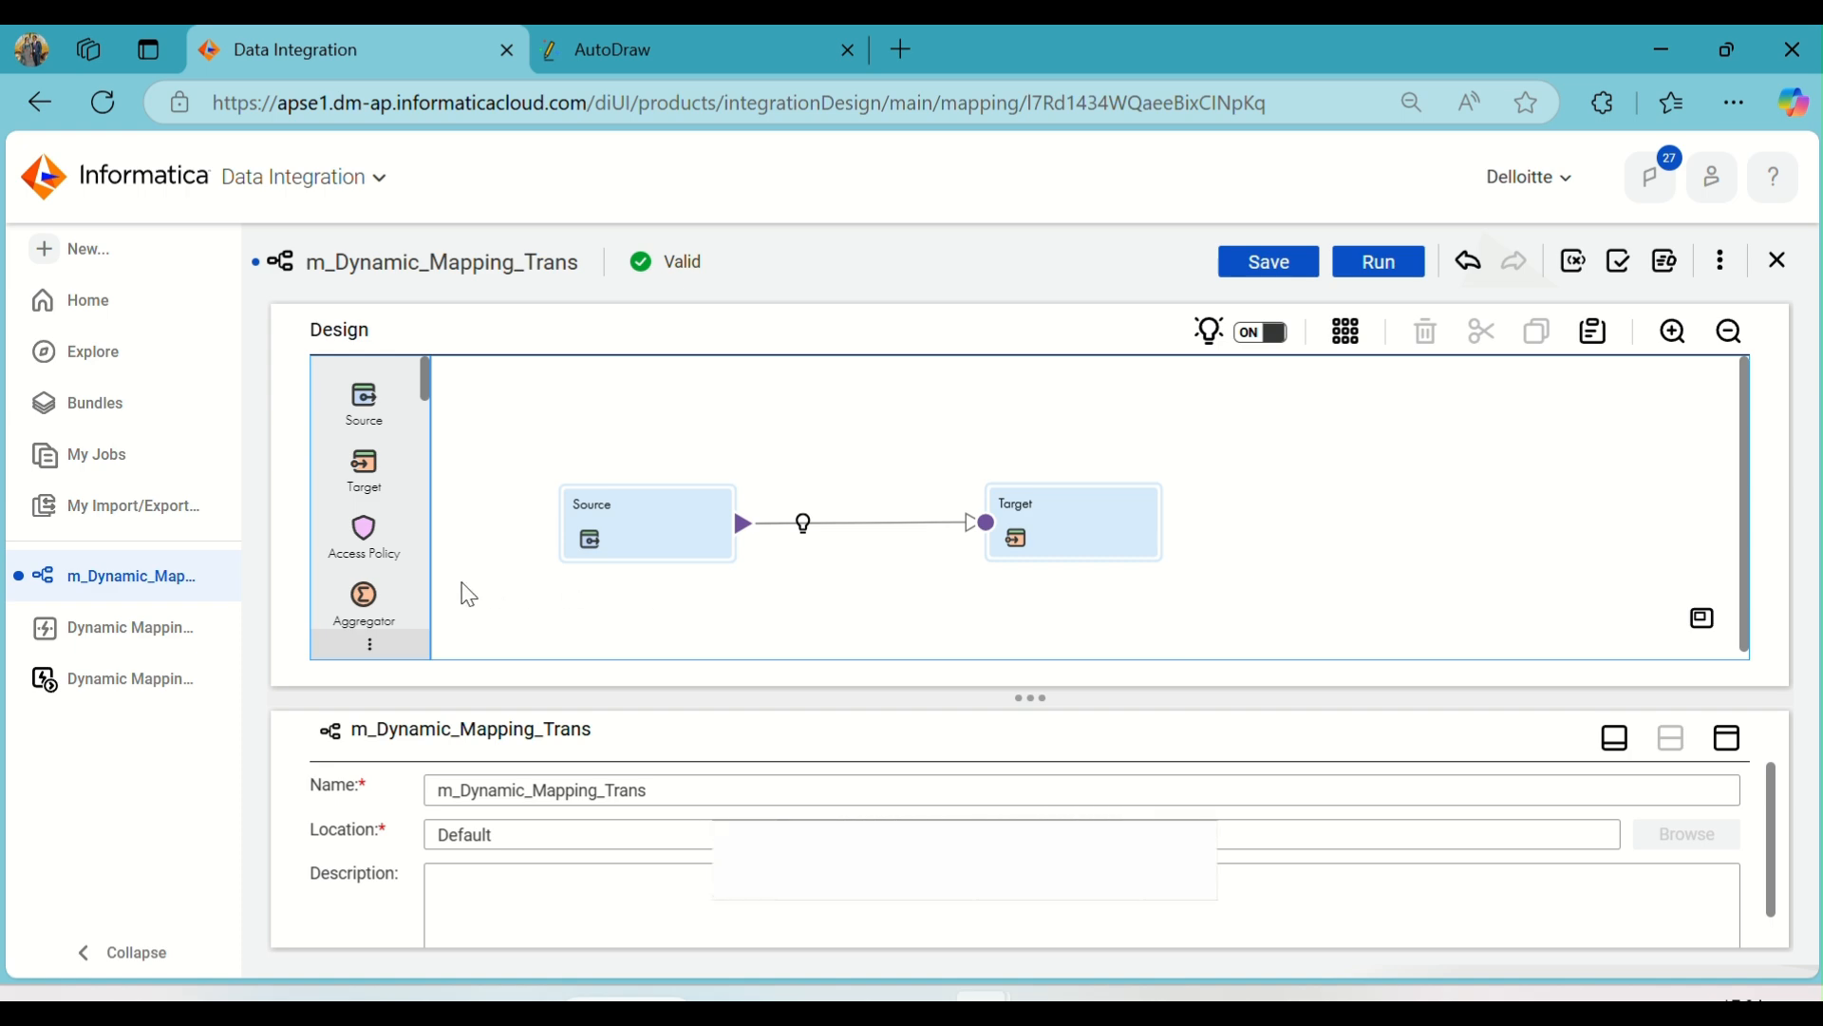
pyautogui.click(1268, 261)
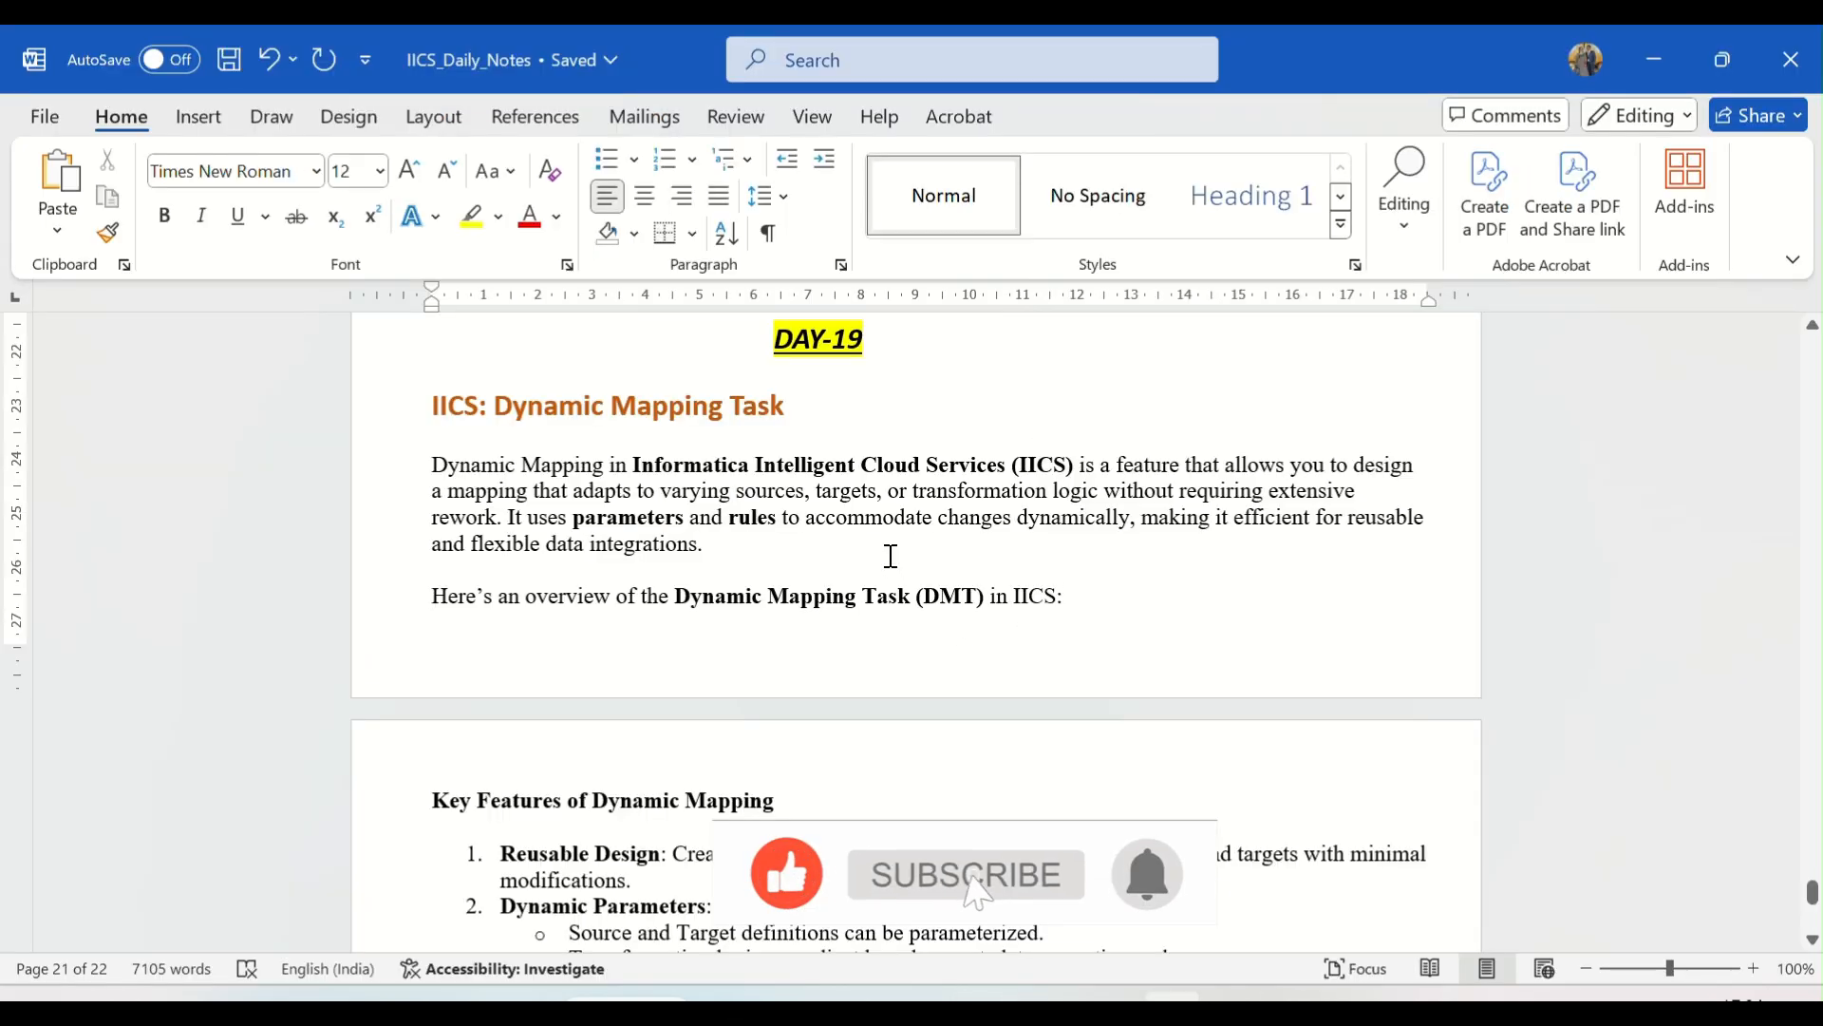
# - Switch to the IICS_Daily_Notes document in Word and read through the DAY-19 notes on the Dynamic Mapping Task
pyautogui.scroll(-3, 891, 553)
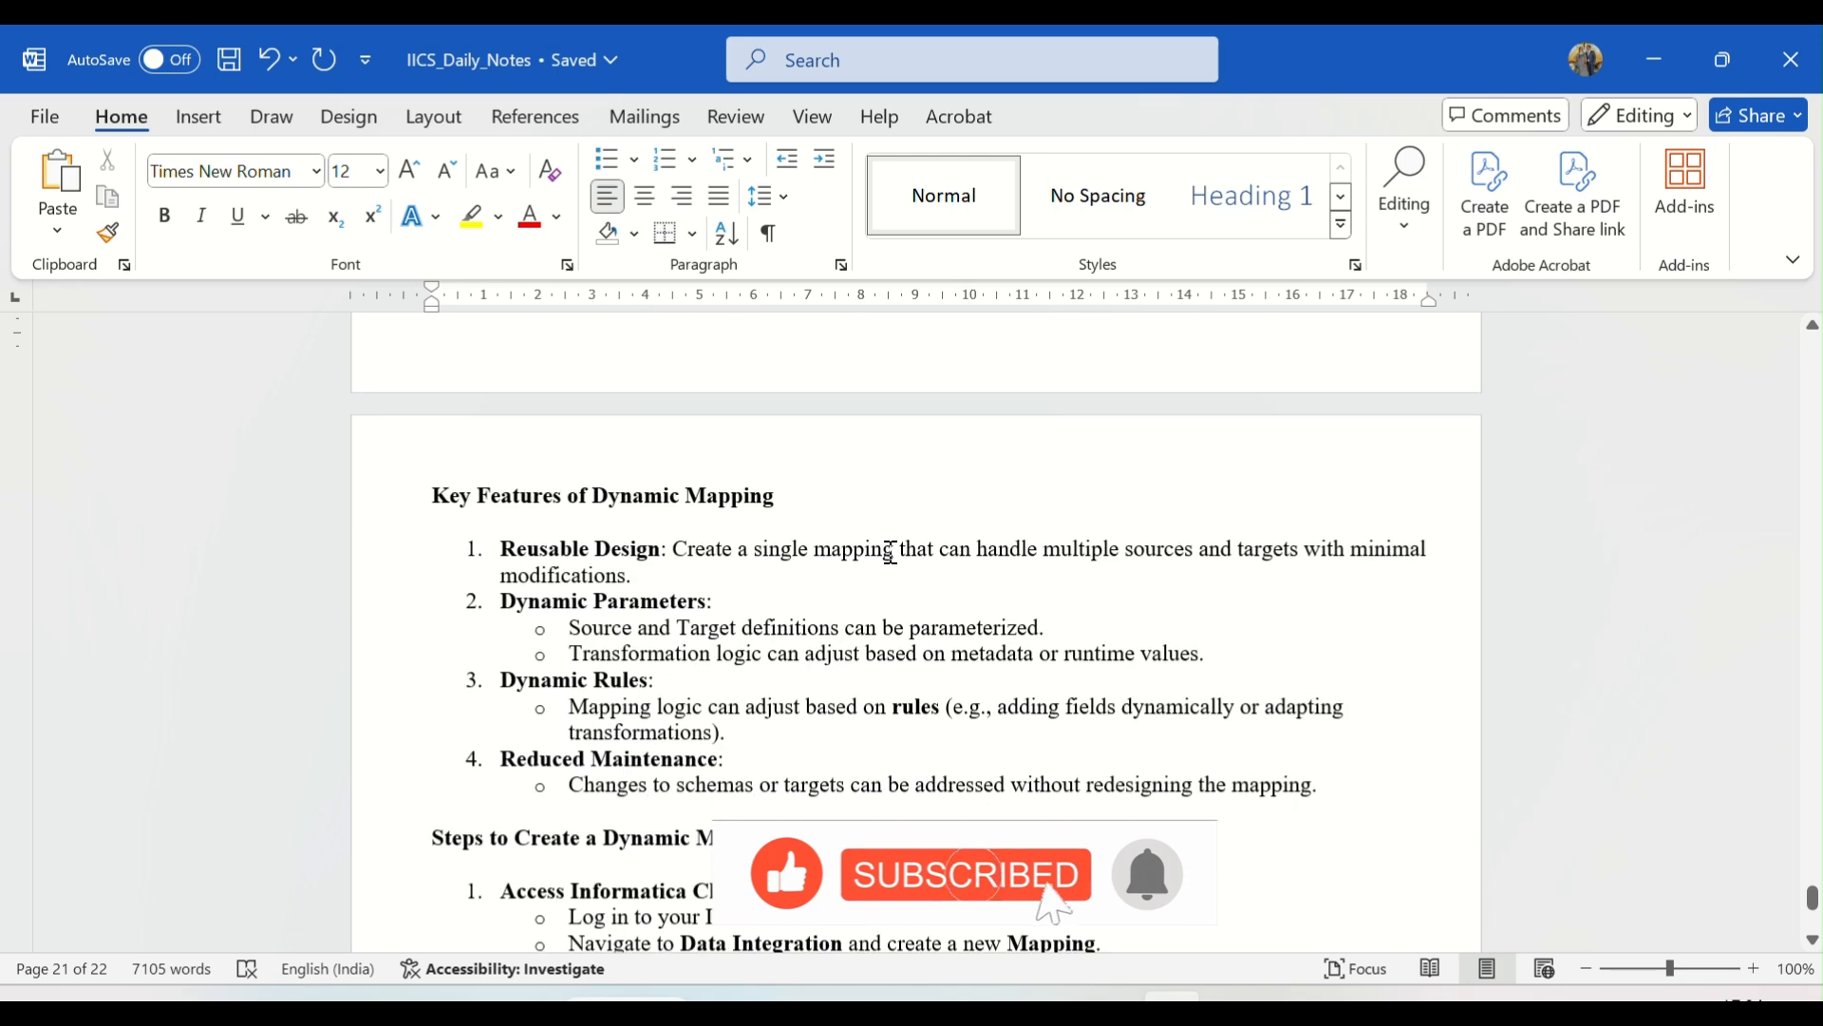
pyautogui.scroll(-7, 891, 552)
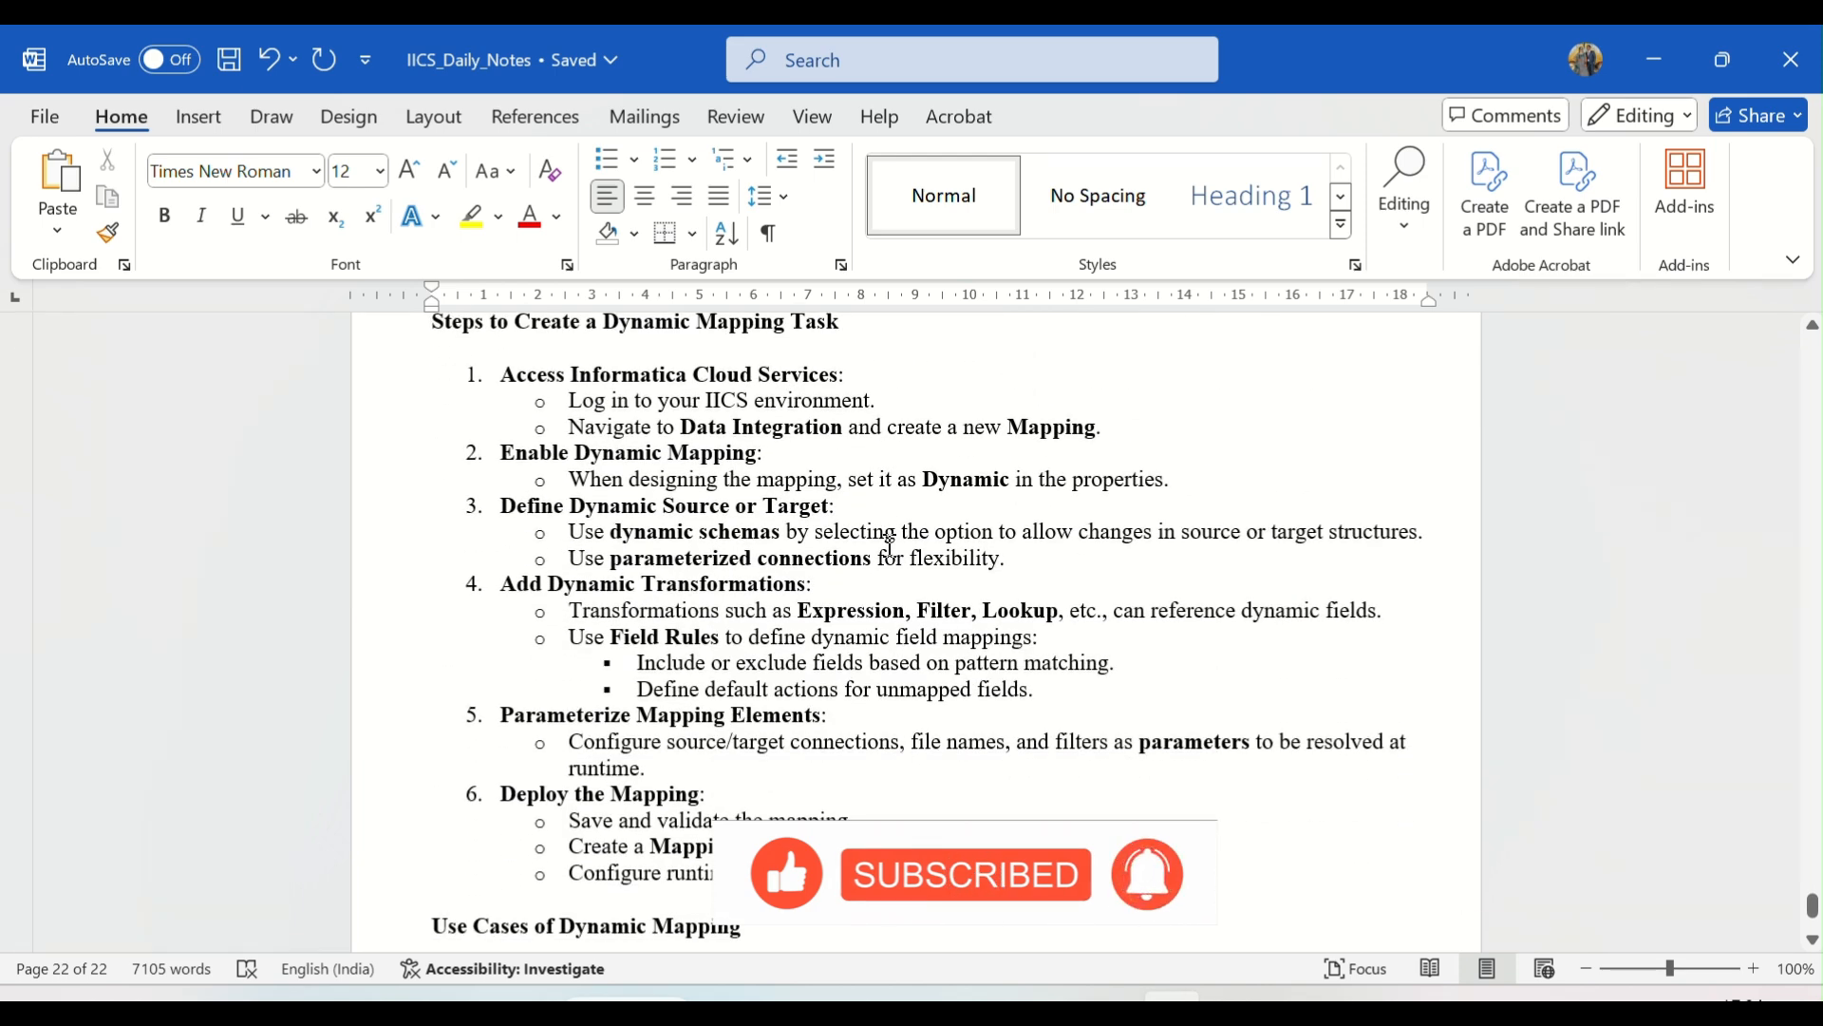
pyautogui.scroll(-5, 891, 546)
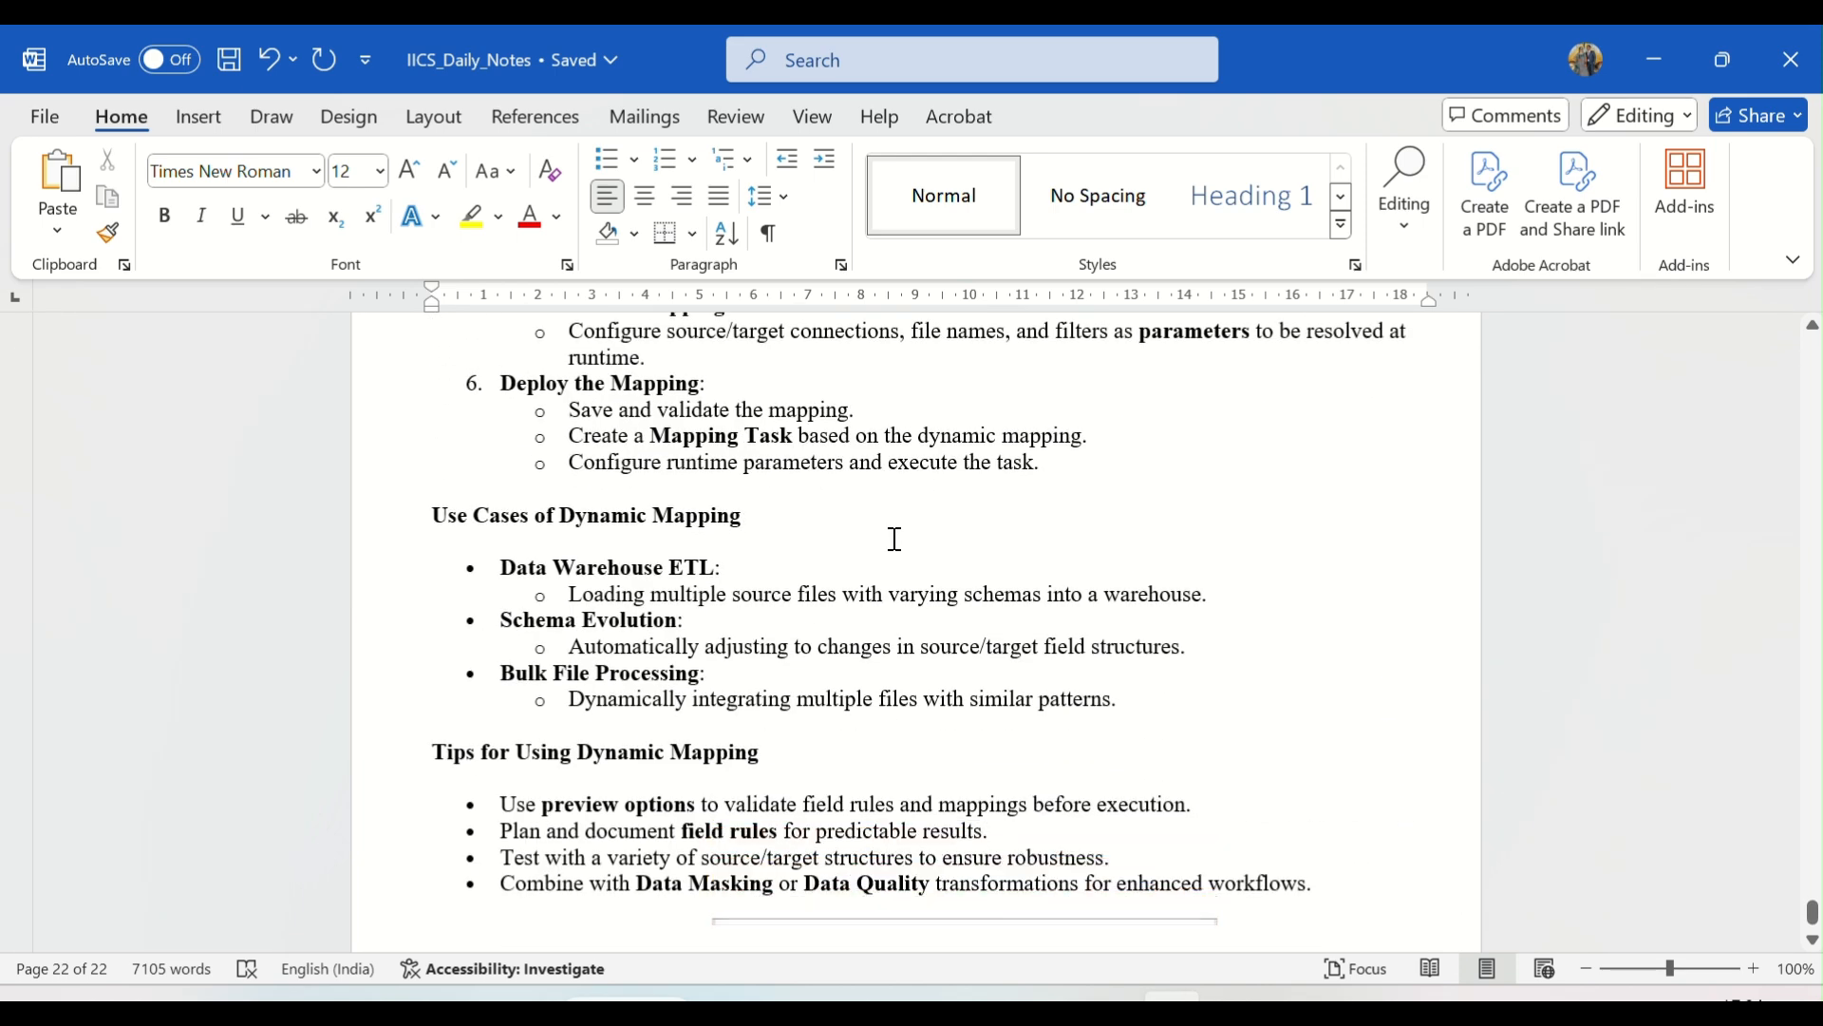
pyautogui.scroll(-2, 893, 537)
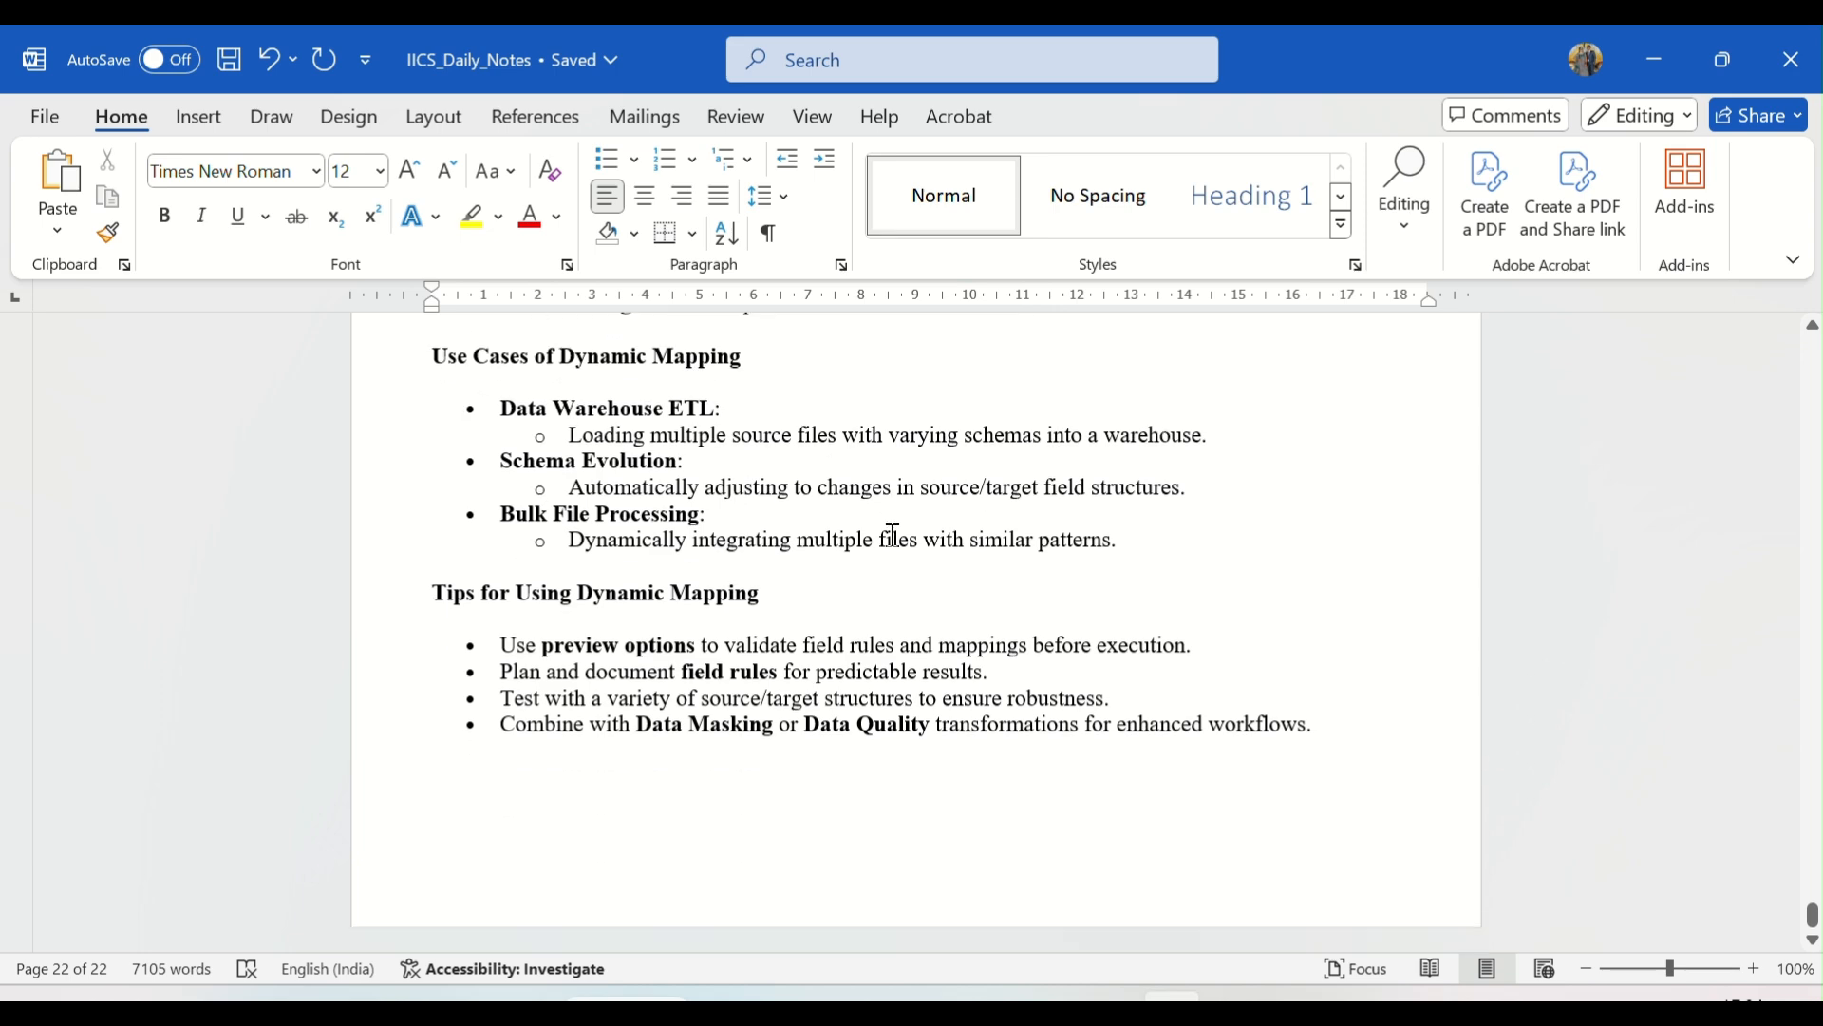
pyautogui.scroll(6, 724, 570)
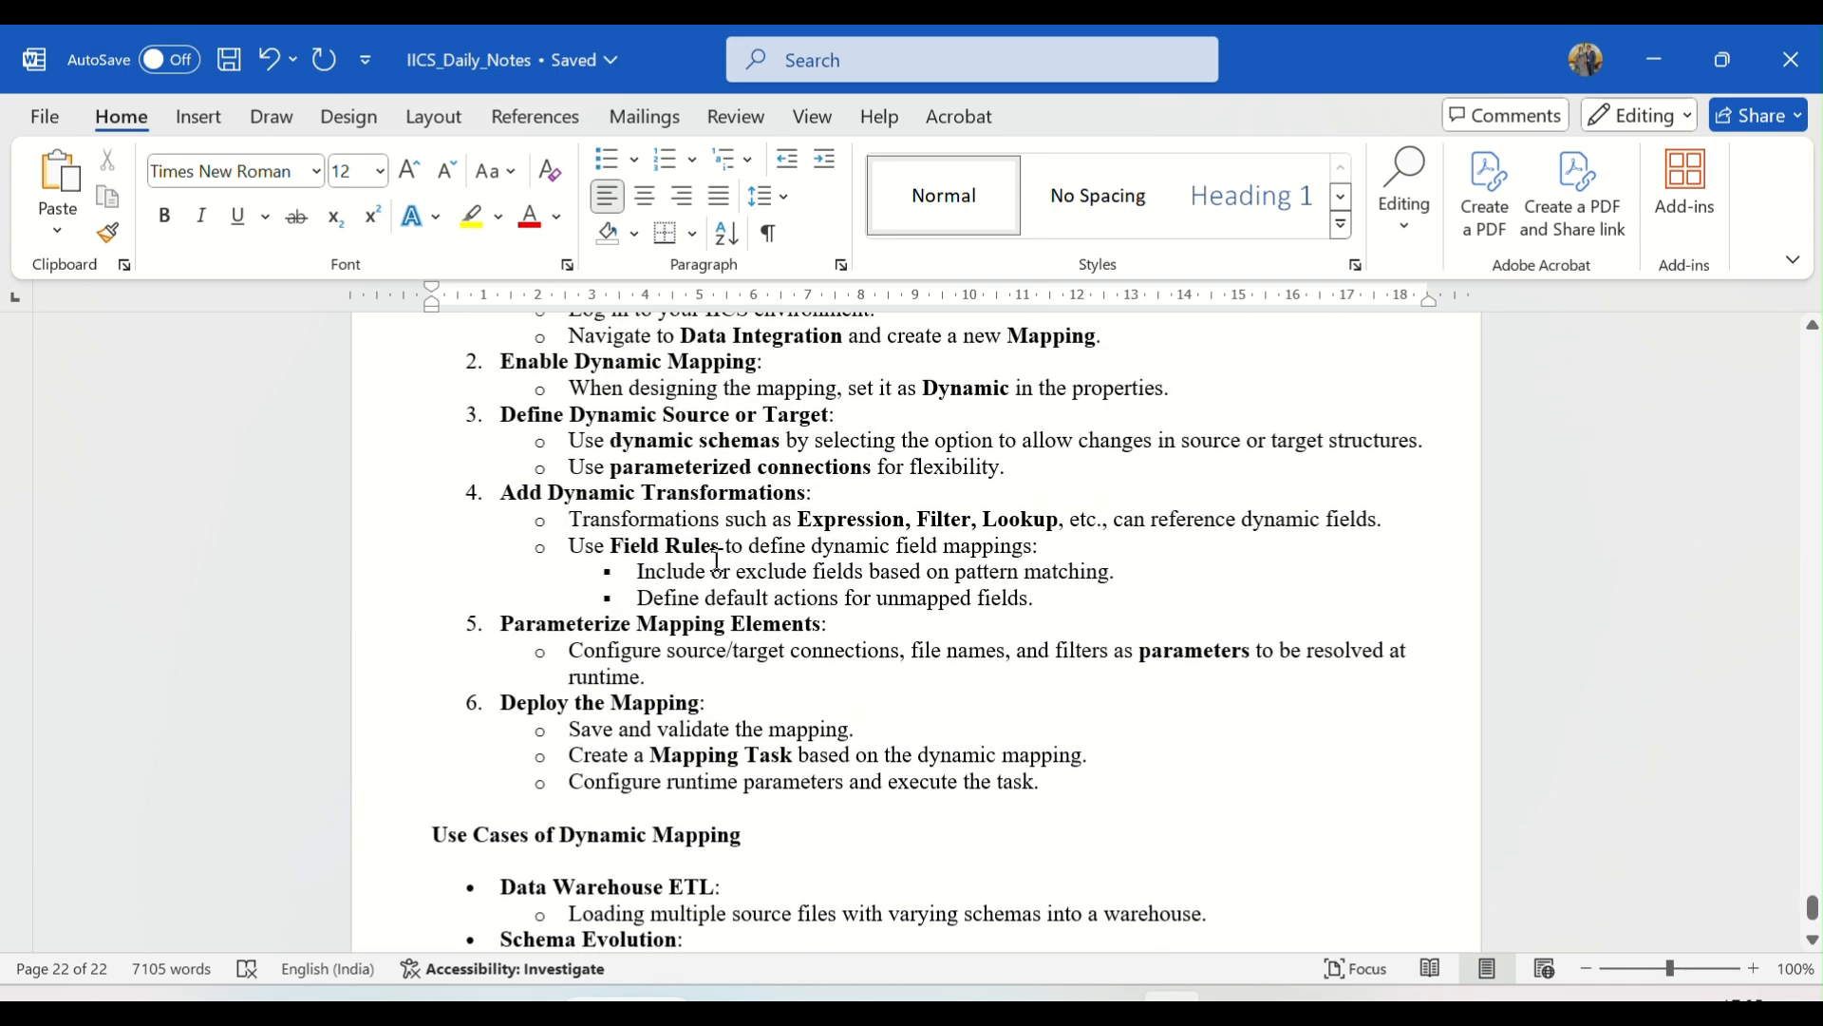
pyautogui.scroll(15, 717, 561)
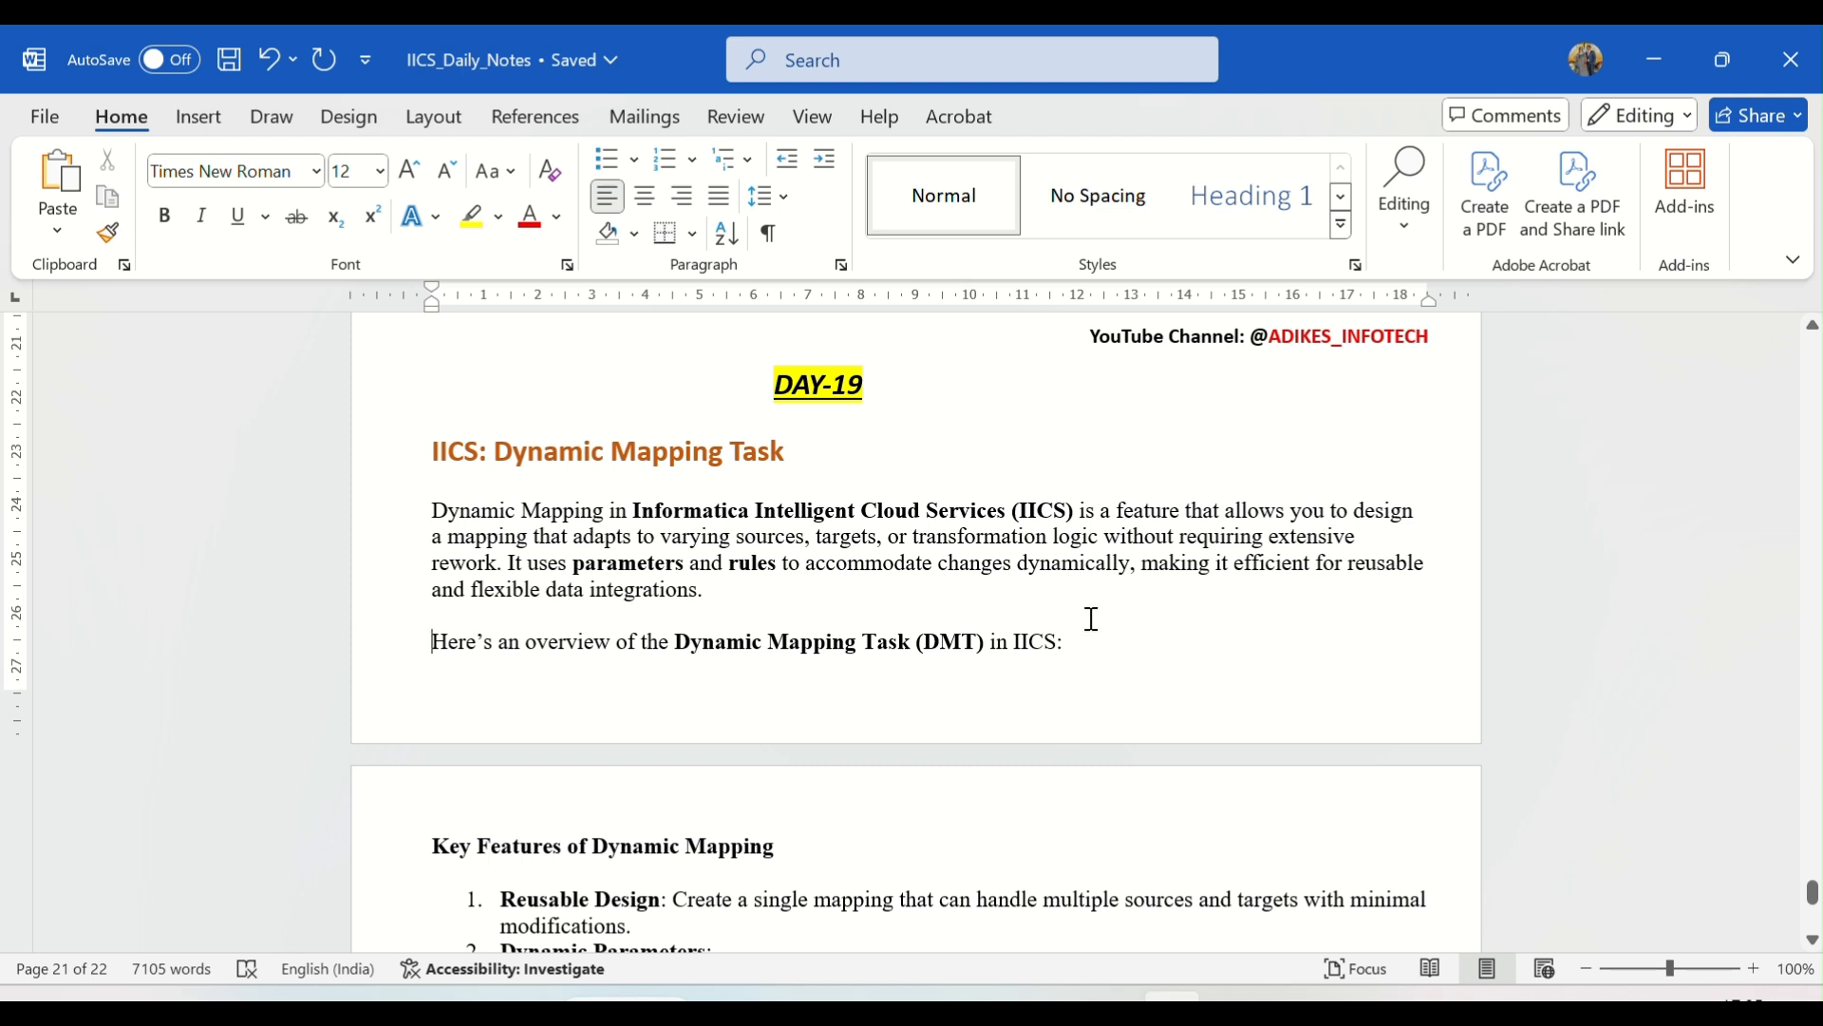
# - Insert a page break before the "Here's an overview of the Dynamic Mapping Task (DMT) in IICS" line, save the document and review the layout
pyautogui.hotkey('ctrl', 'Return')
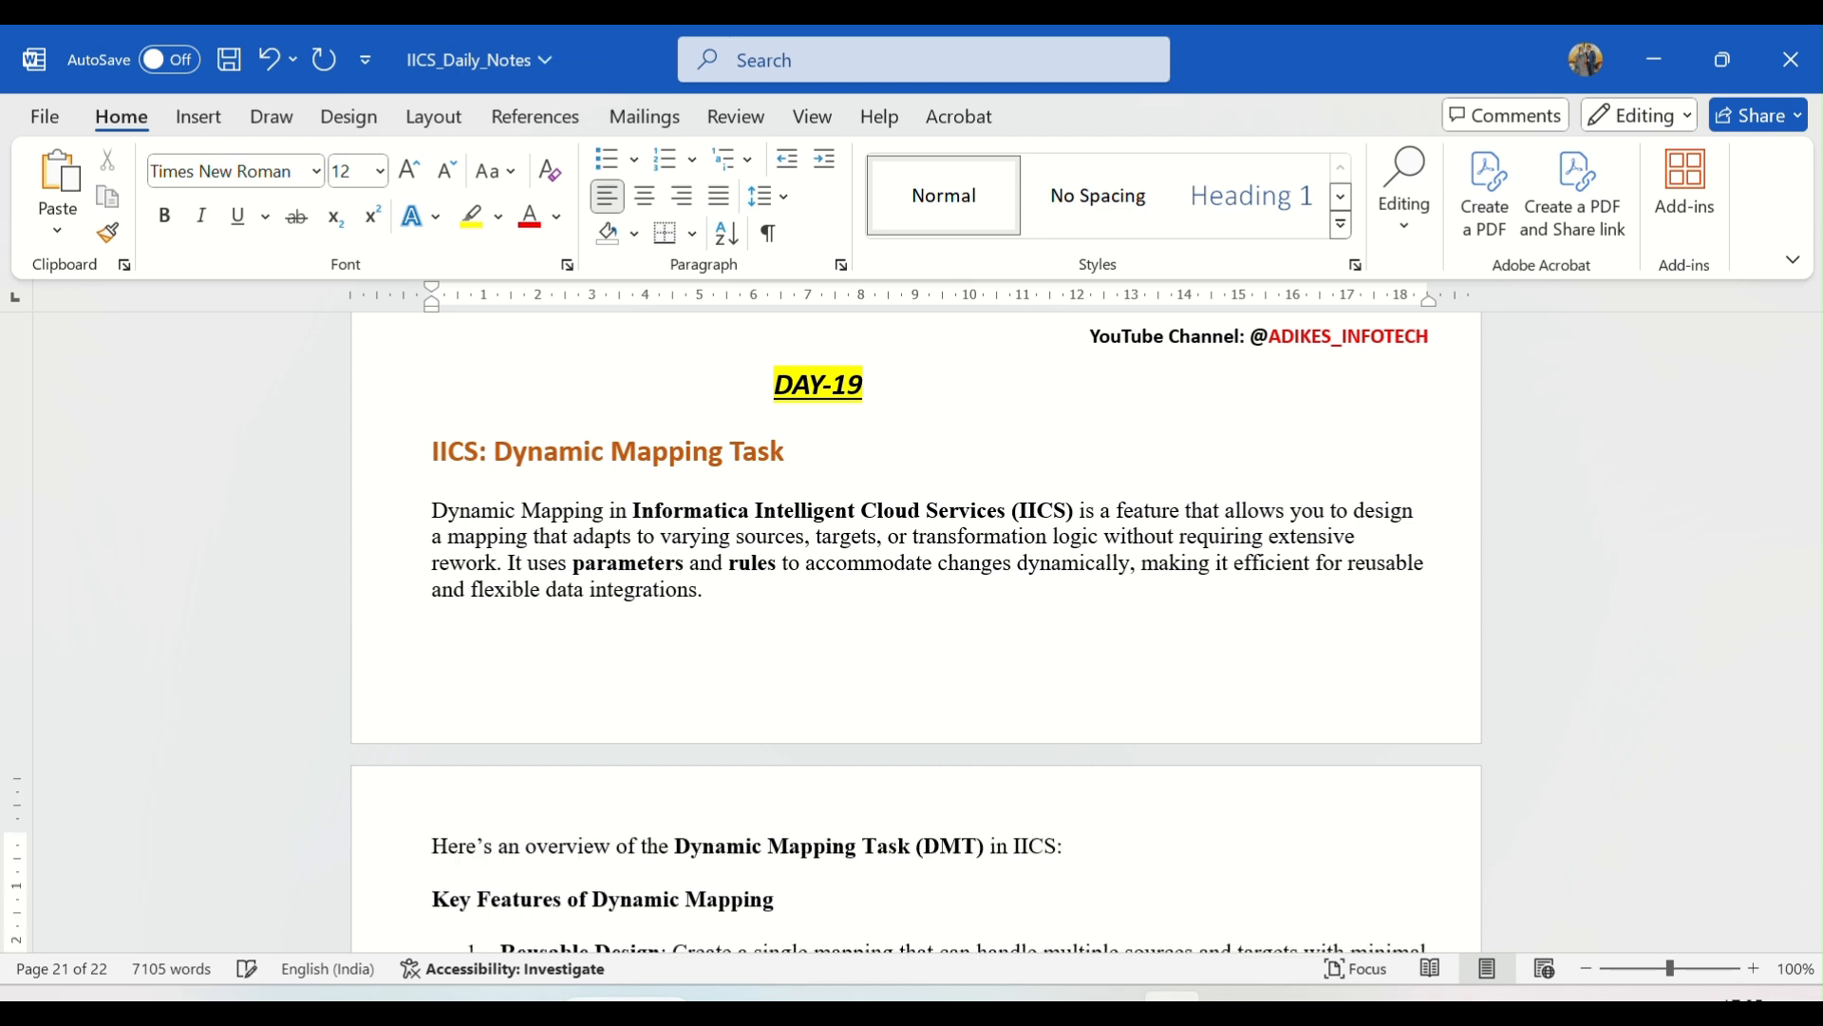
pyautogui.hotkey('ctrl', 's')
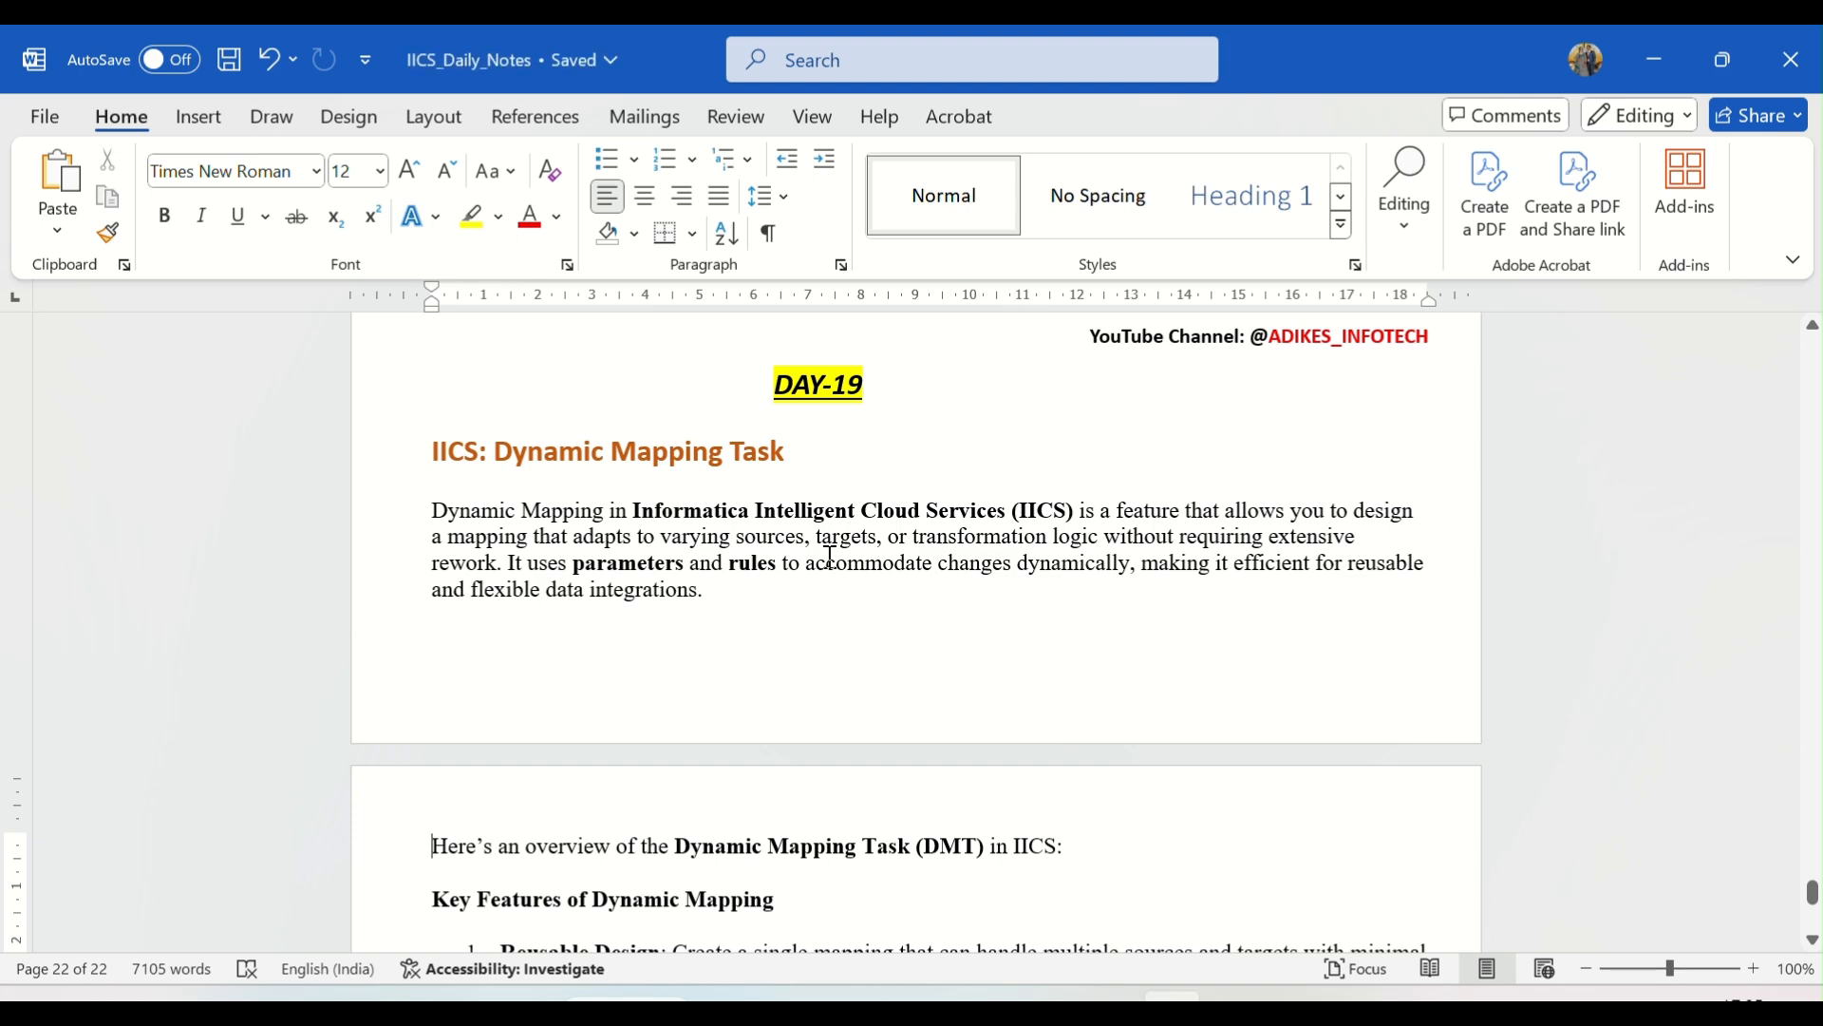
pyautogui.scroll(-5, 830, 555)
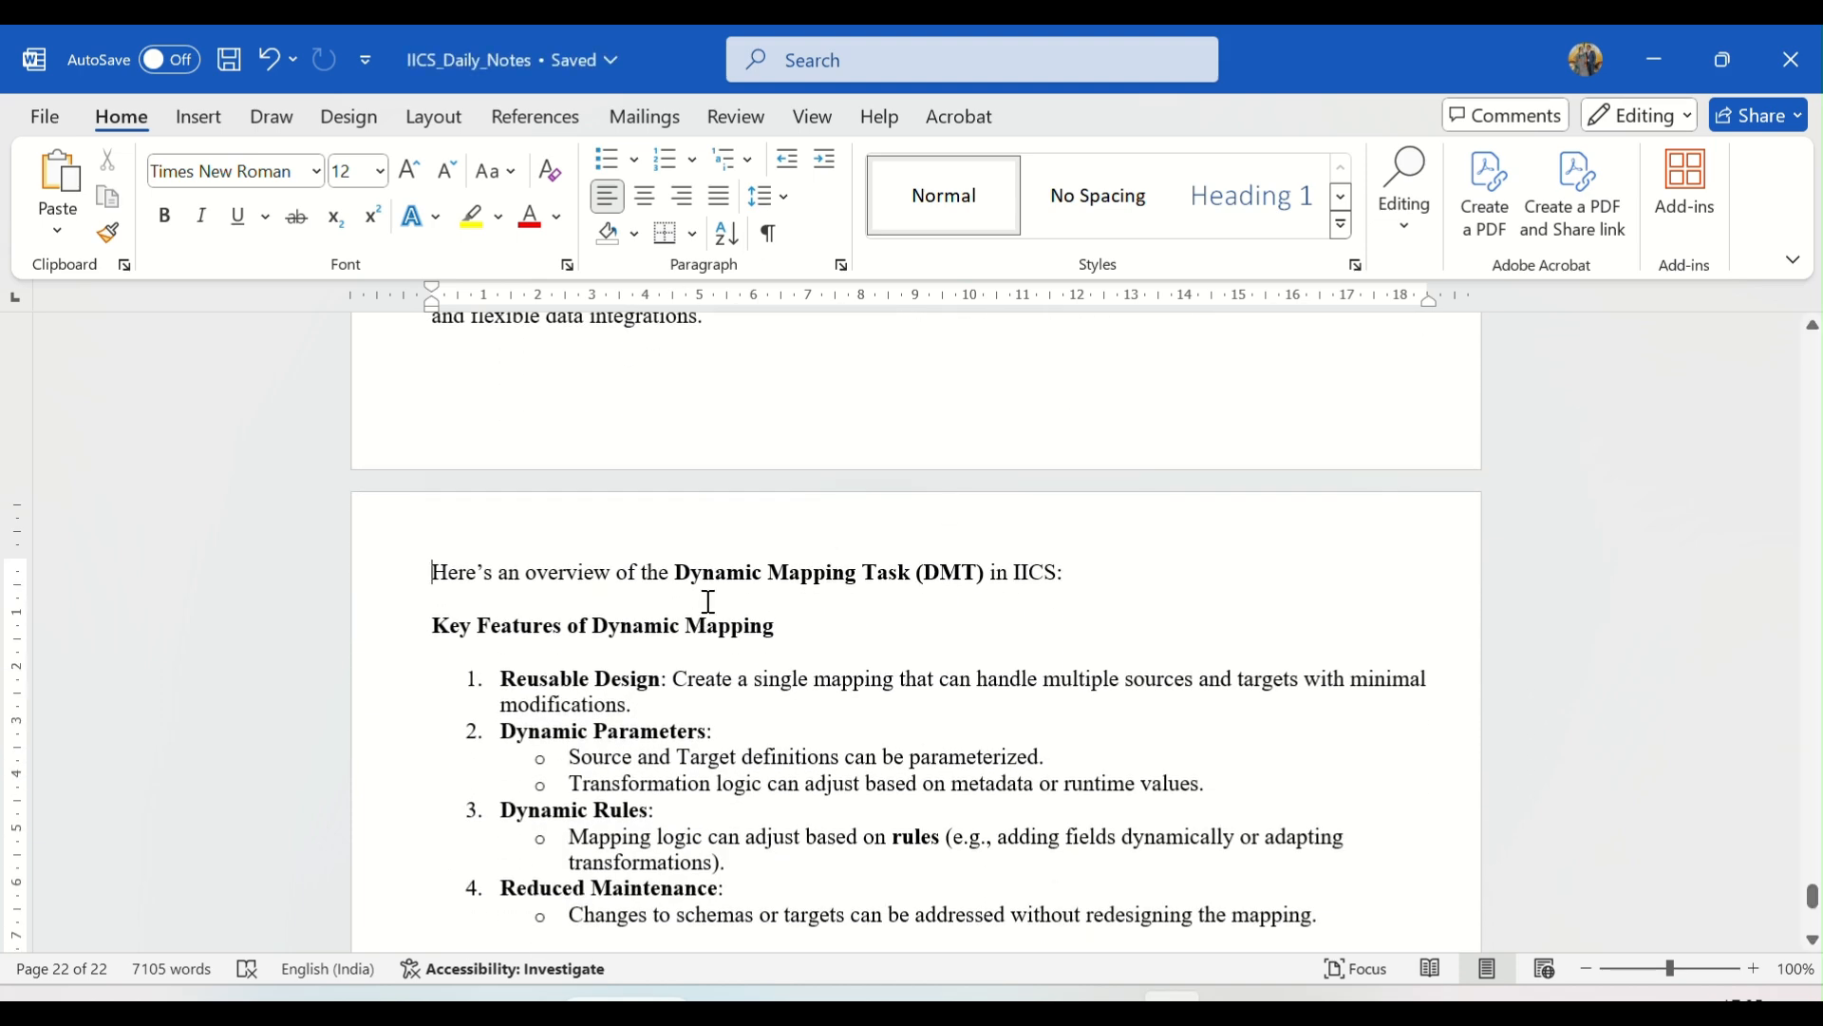
pyautogui.scroll(6, 709, 601)
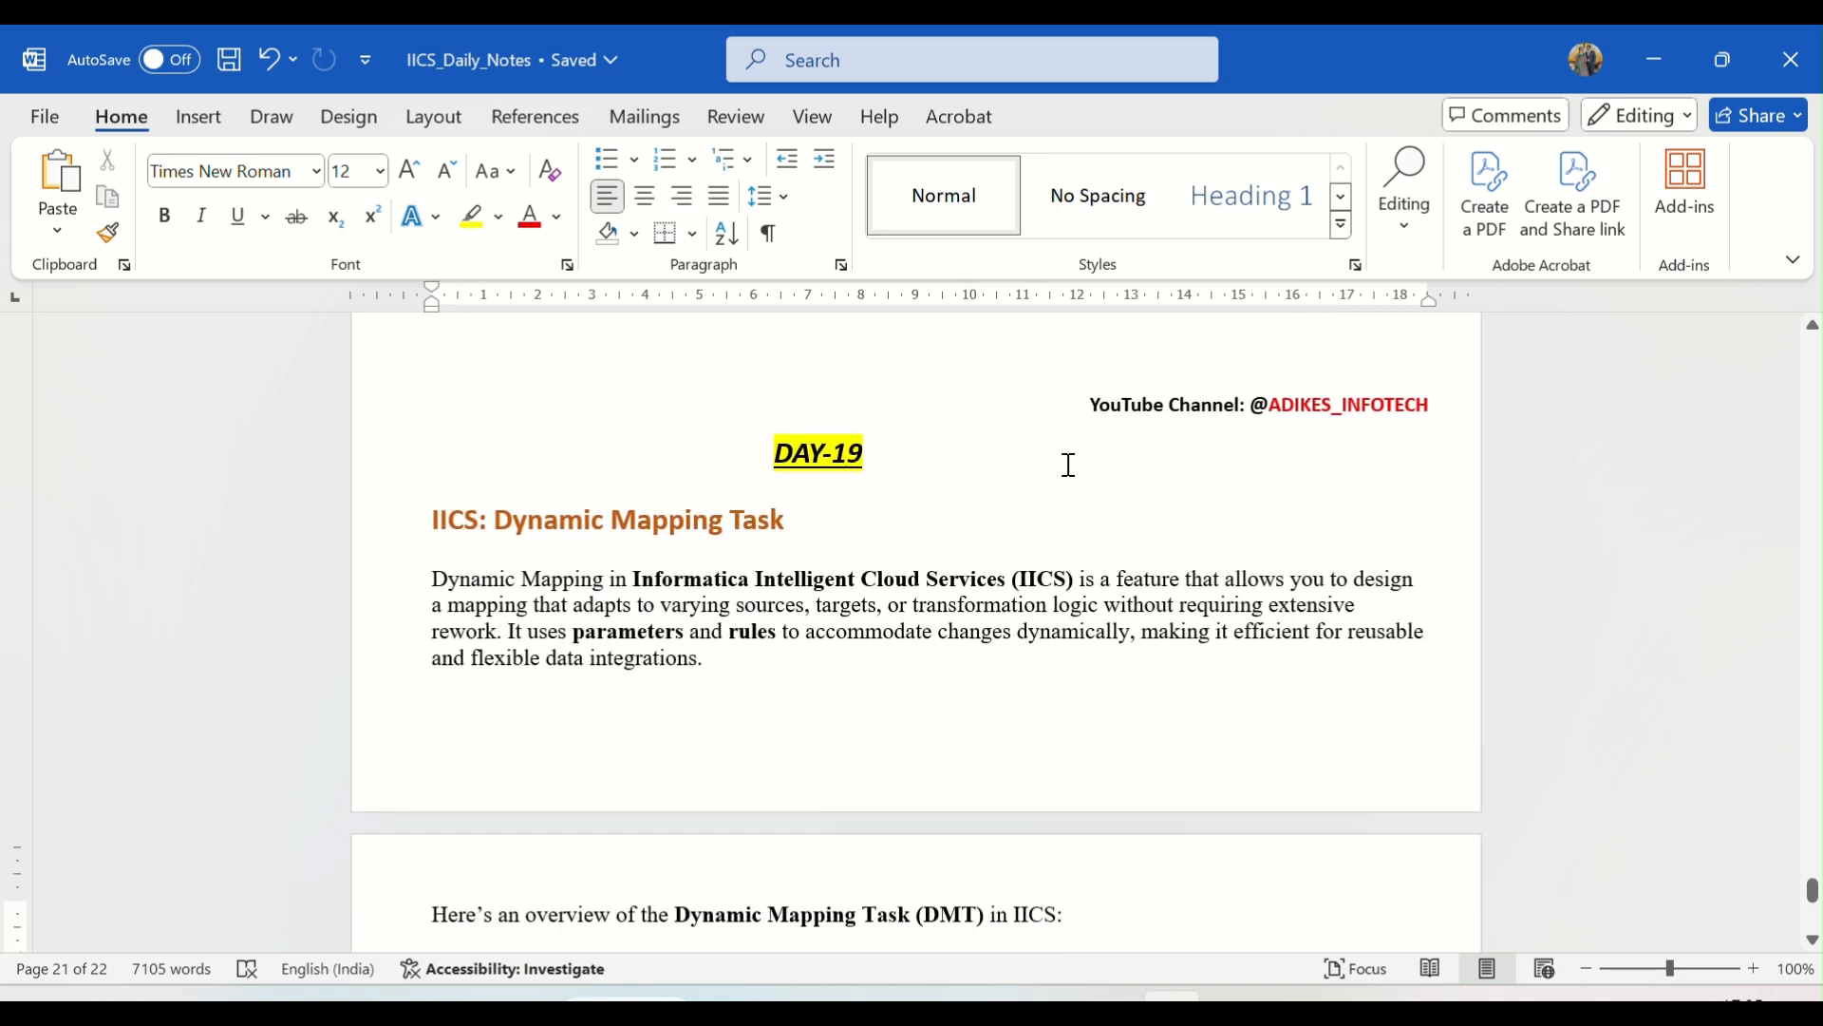